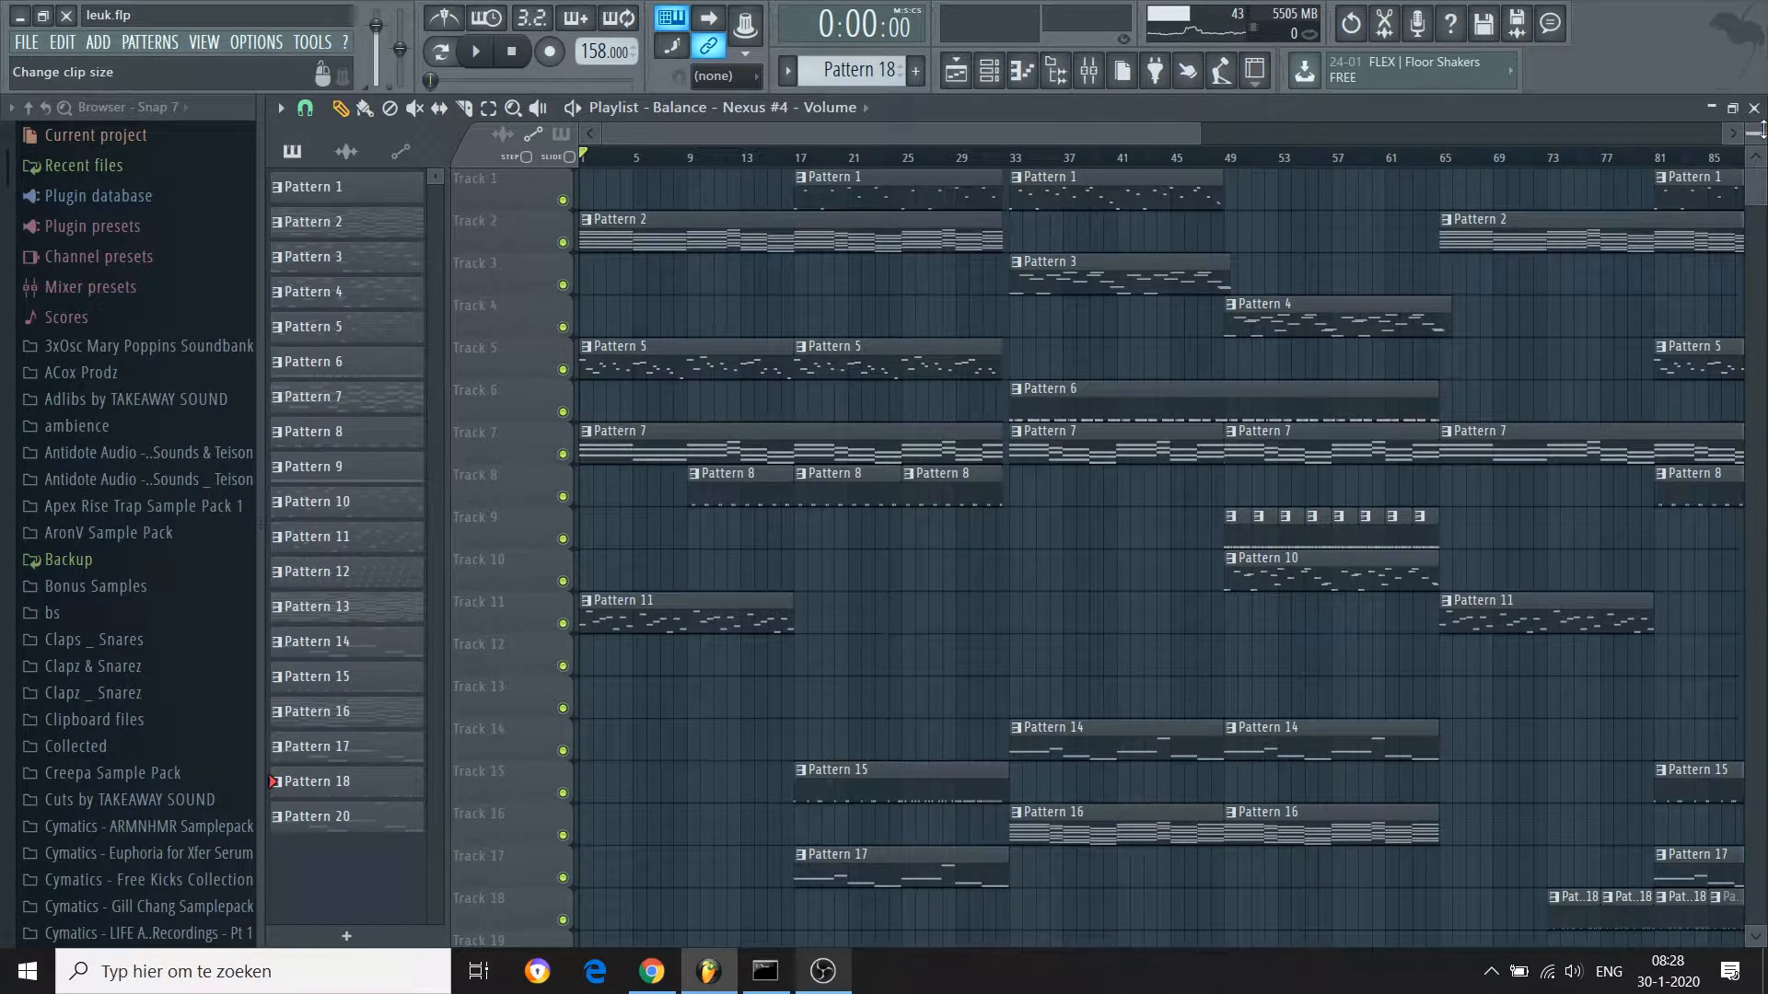
# Examine the song arrangement in the playlist, from the full clip layout to the individual pattern tracks
pyautogui.moveTo(1760, 134); pyautogui.dragTo(1760, 116)
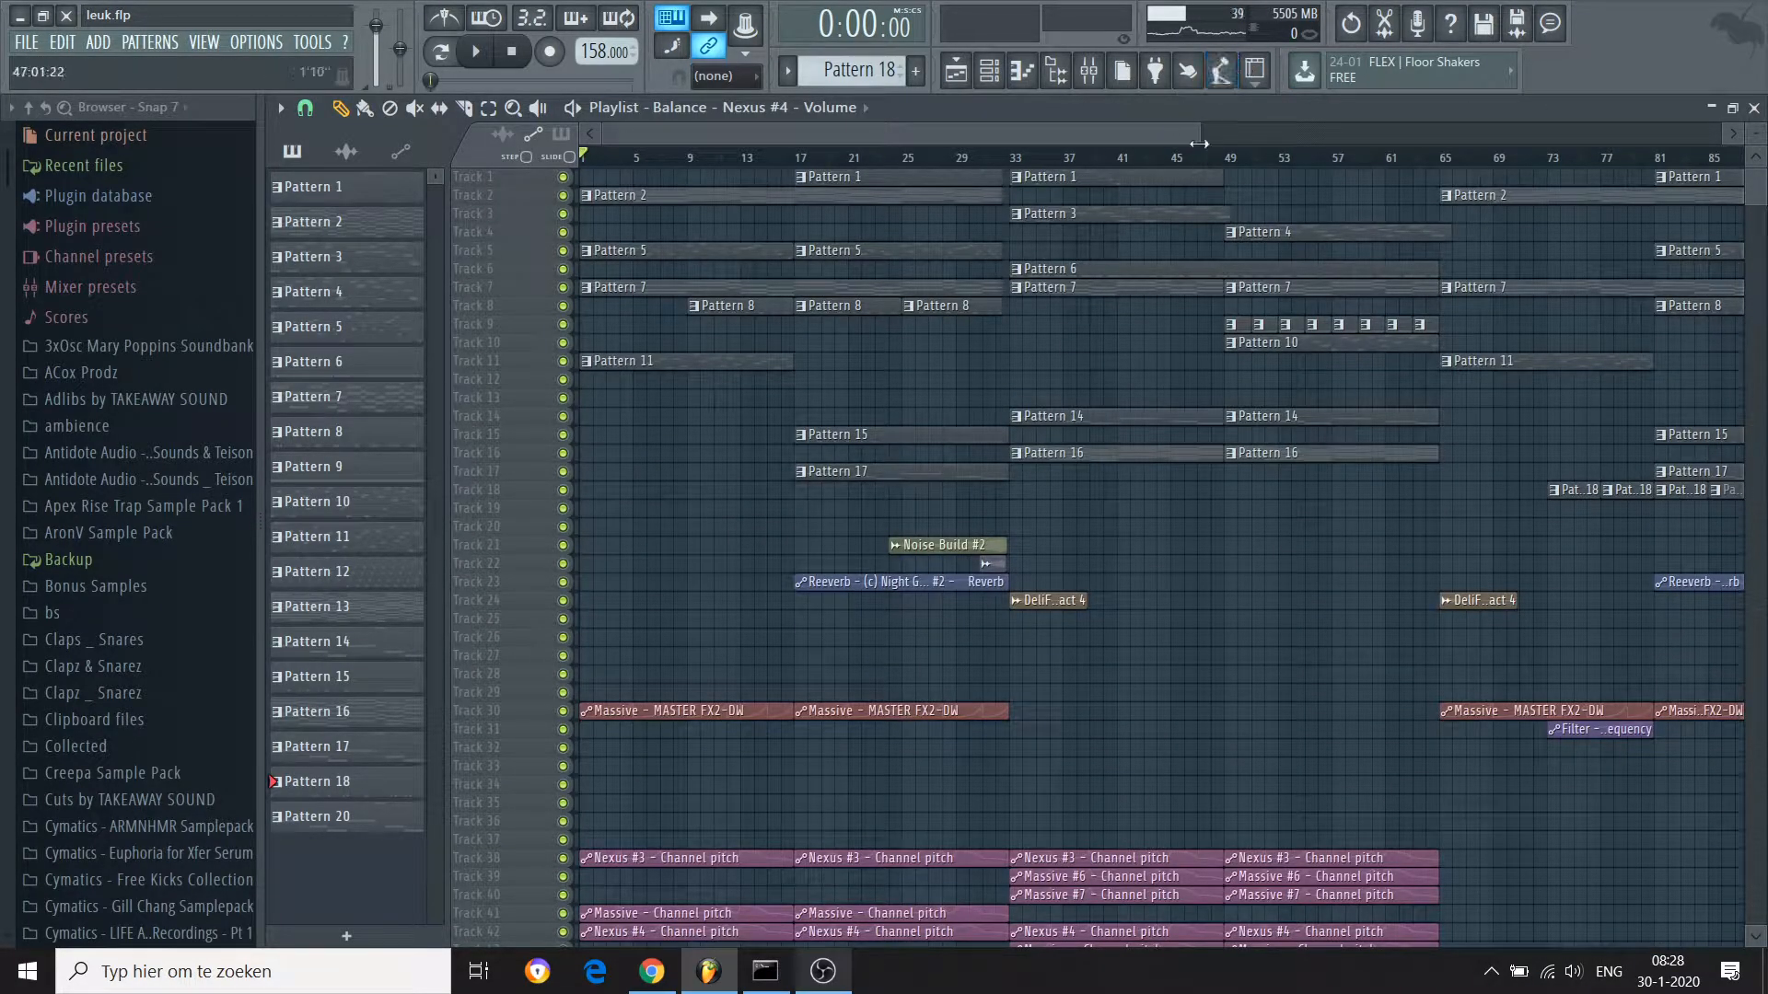
pyautogui.moveTo(1201, 135); pyautogui.dragTo(877, 136)
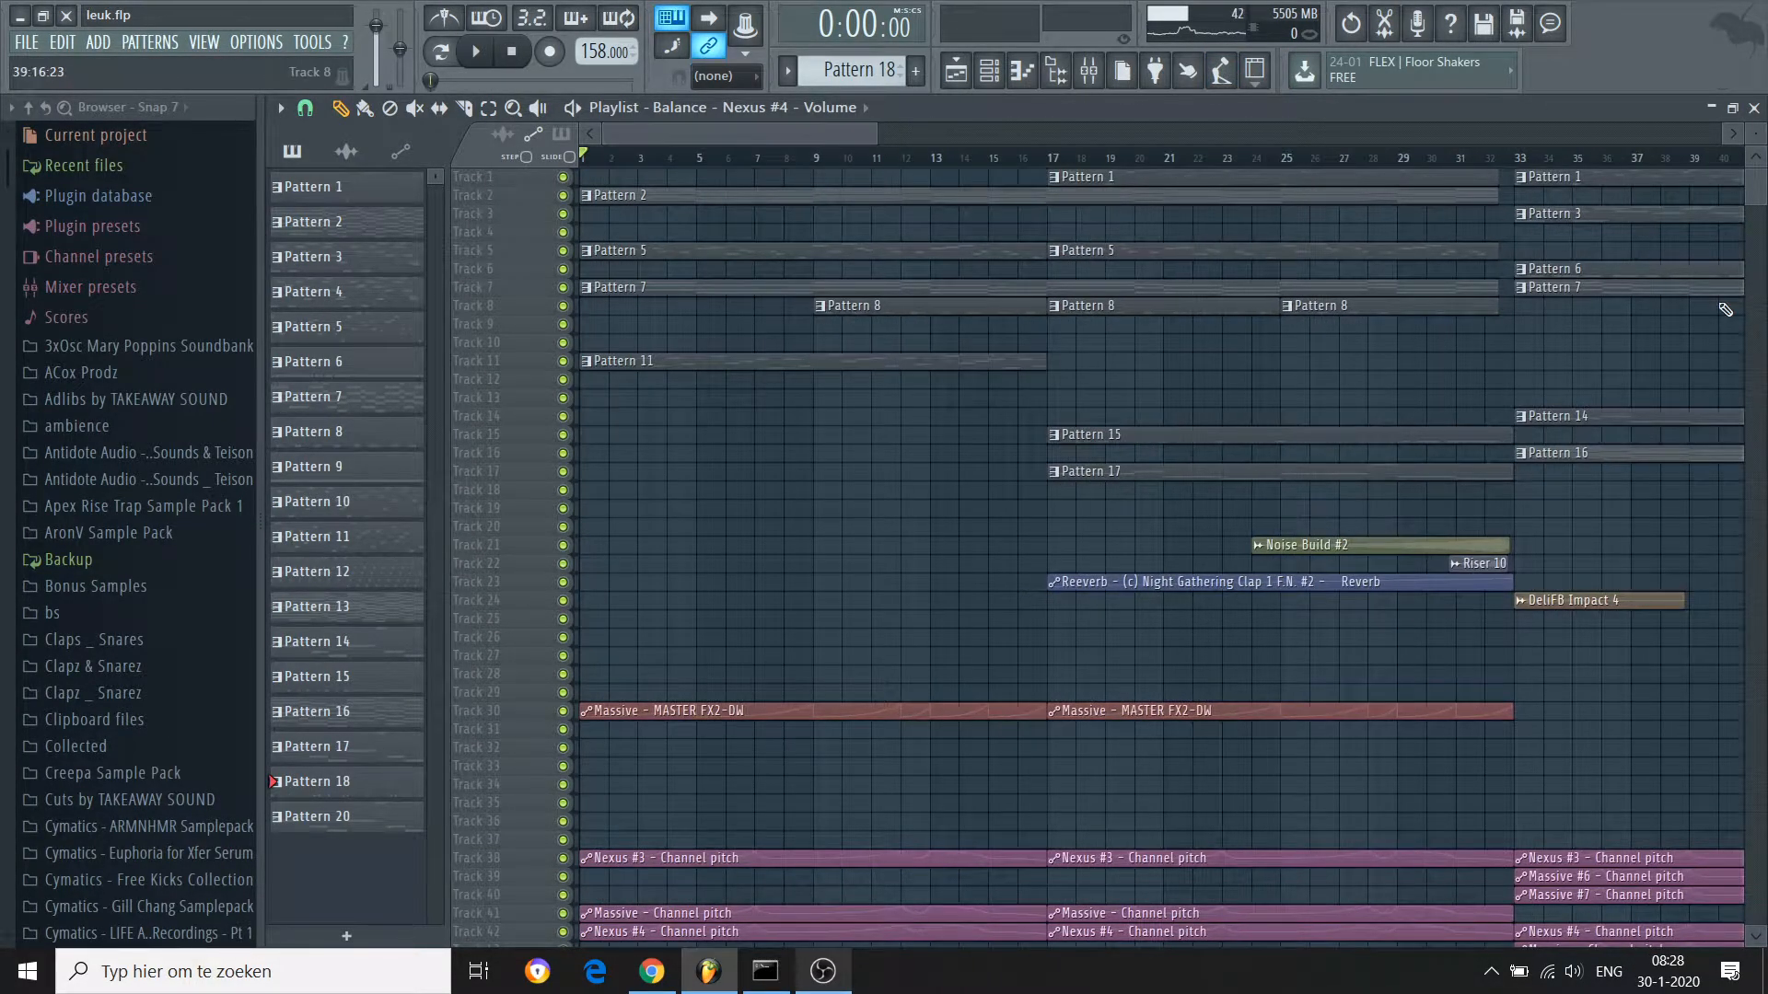
pyautogui.moveTo(1756, 134); pyautogui.dragTo(1756, 168)
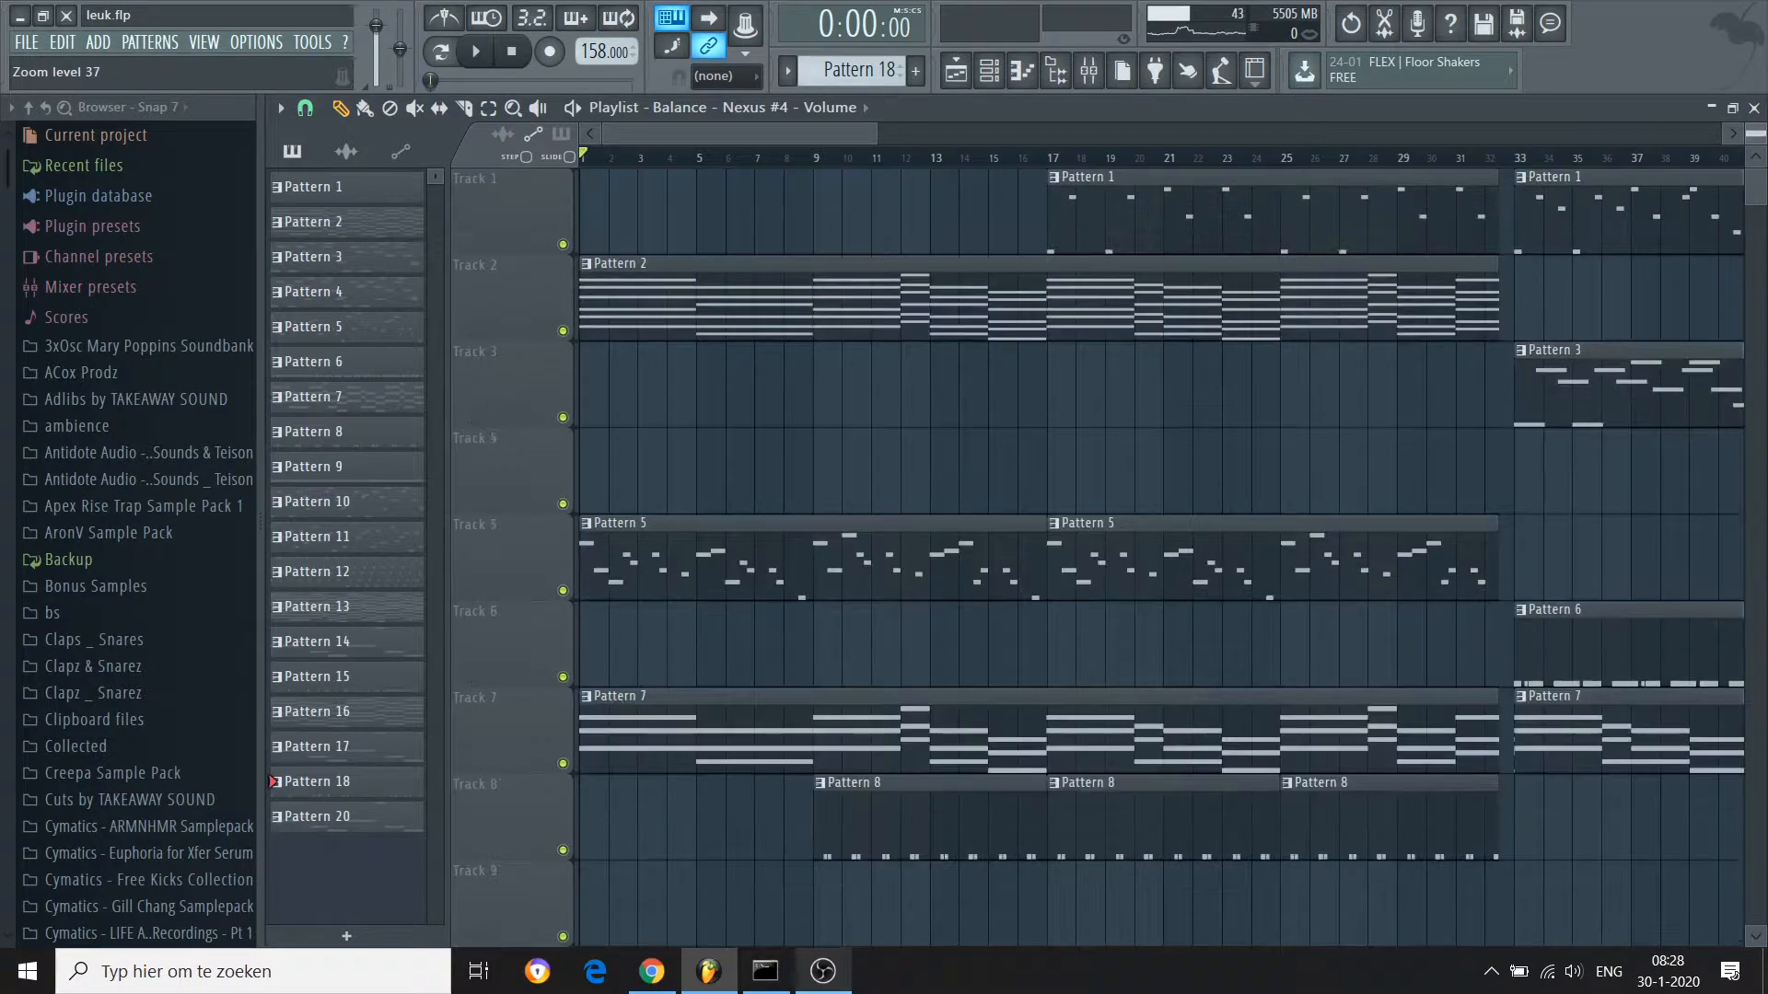
pyautogui.moveTo(879, 135); pyautogui.dragTo(1091, 135)
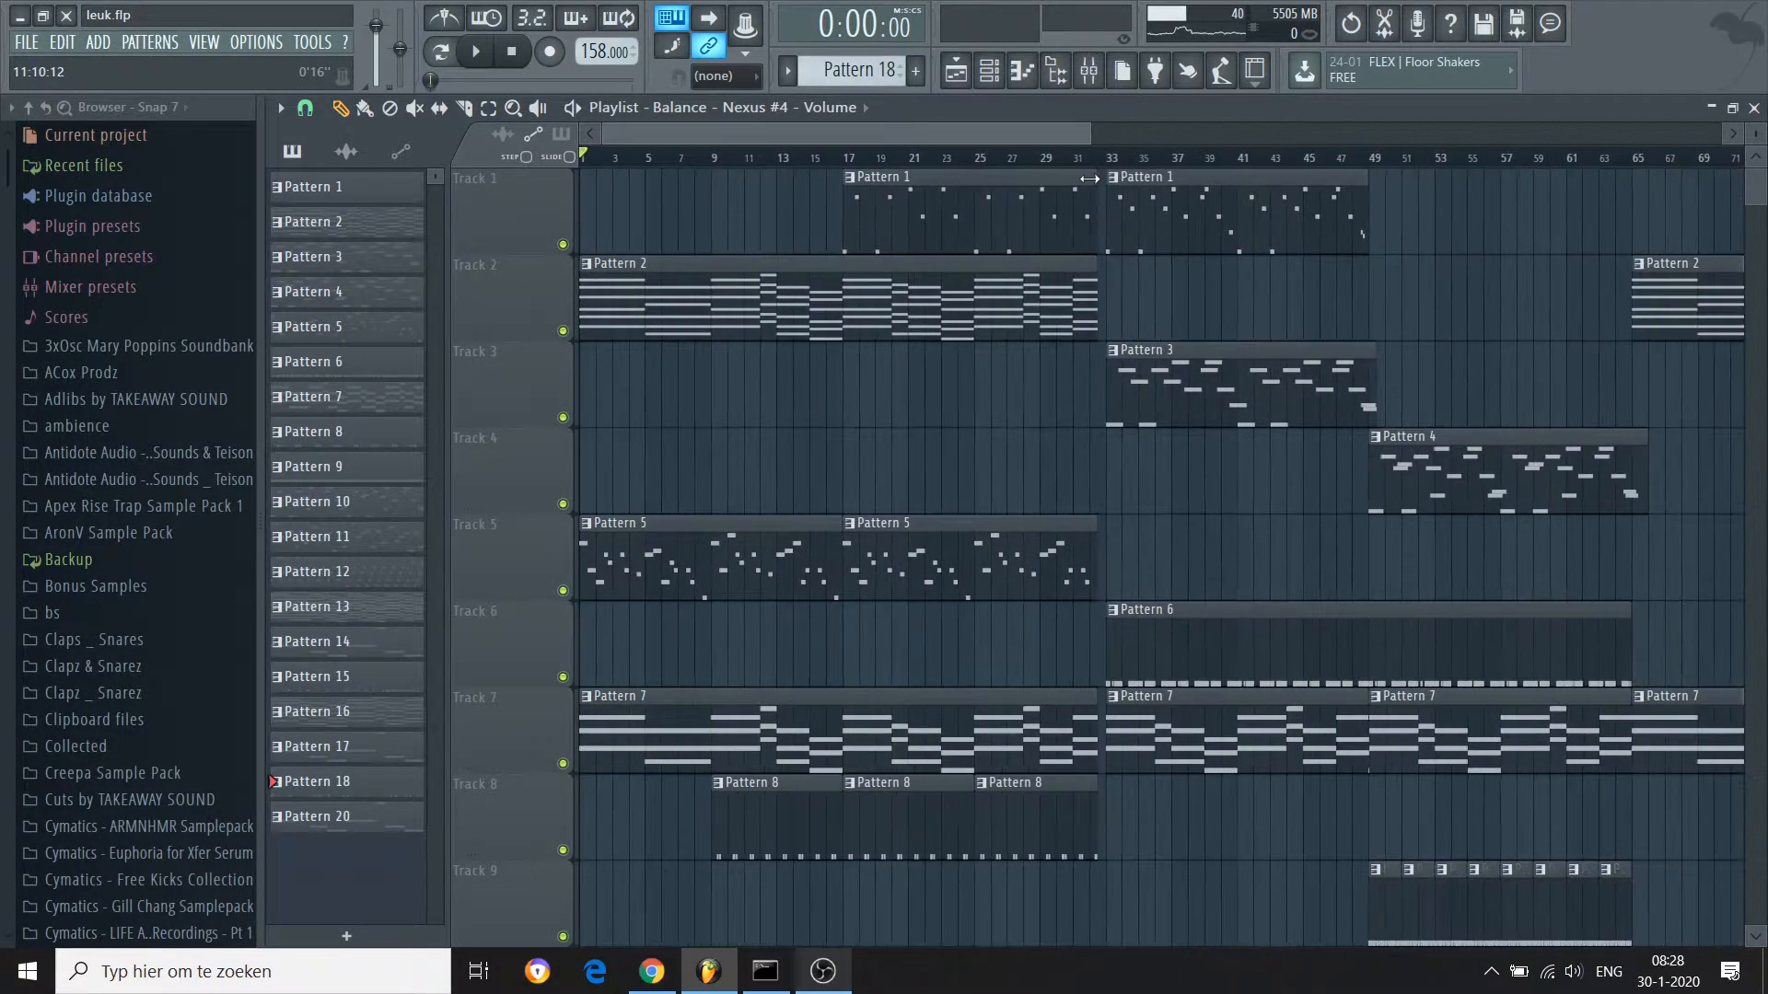
pyautogui.scroll(-2, 1088, 179)
pyautogui.scroll(-8, 1087, 178)
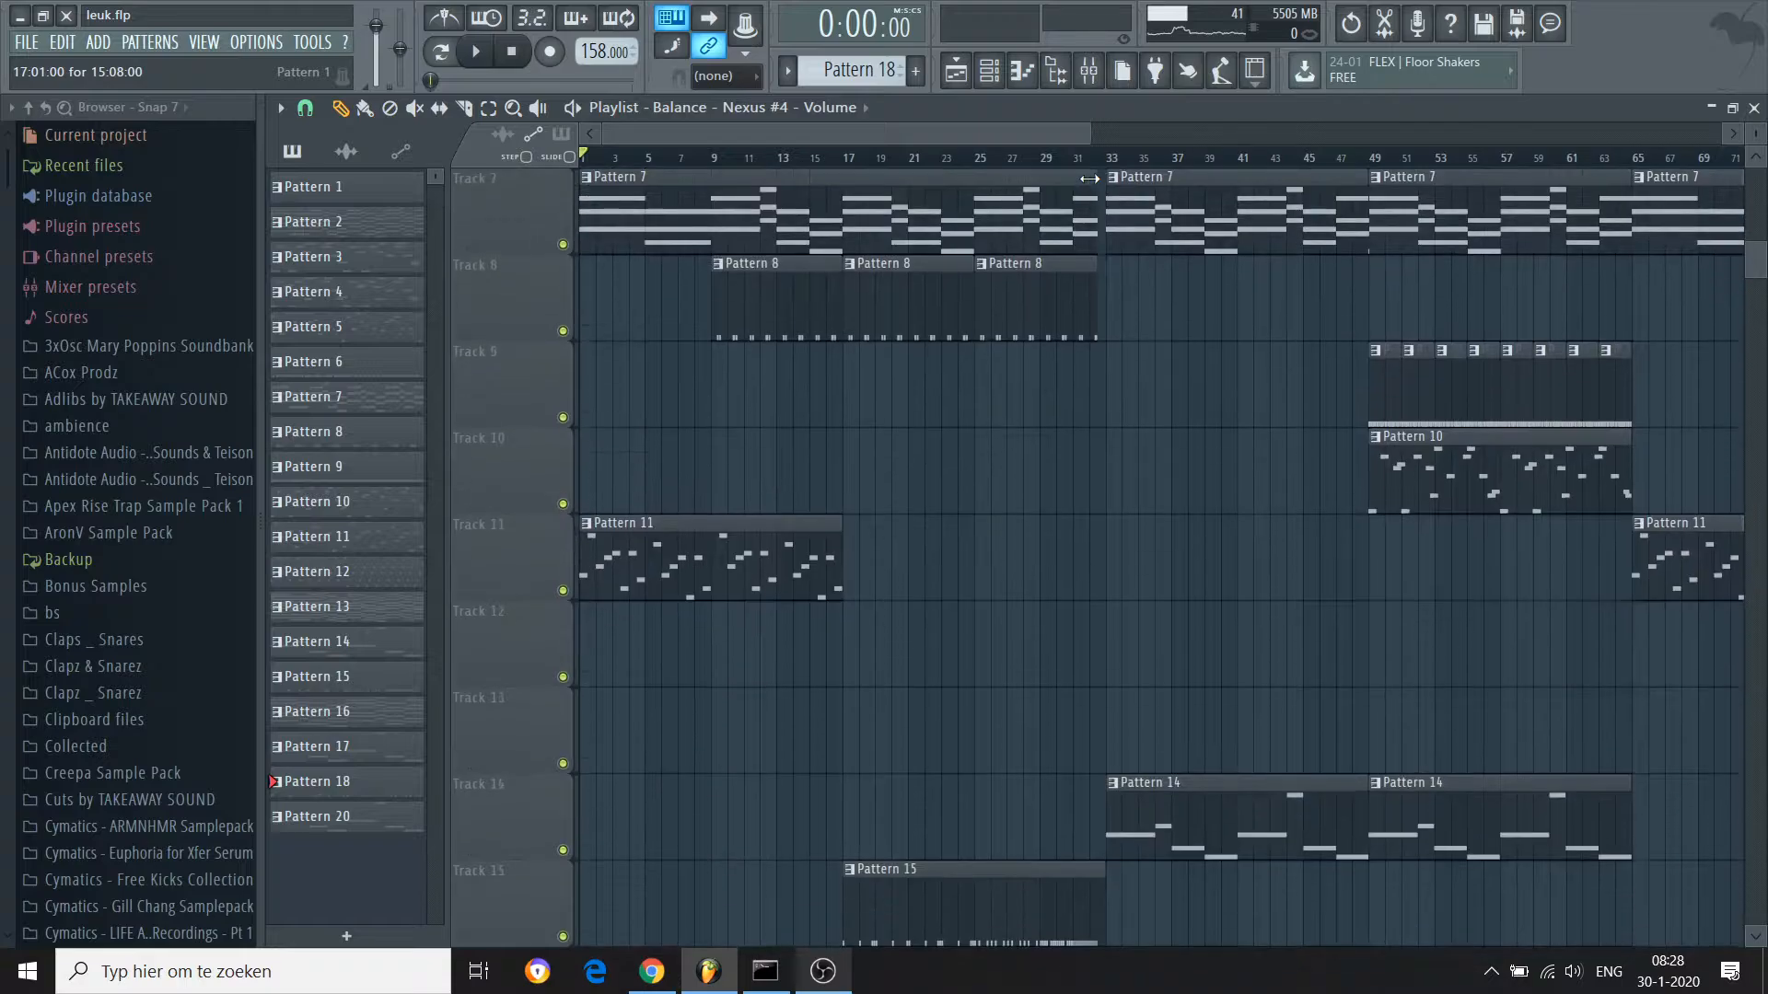
pyautogui.scroll(9, 1088, 179)
pyautogui.scroll(1, 1087, 179)
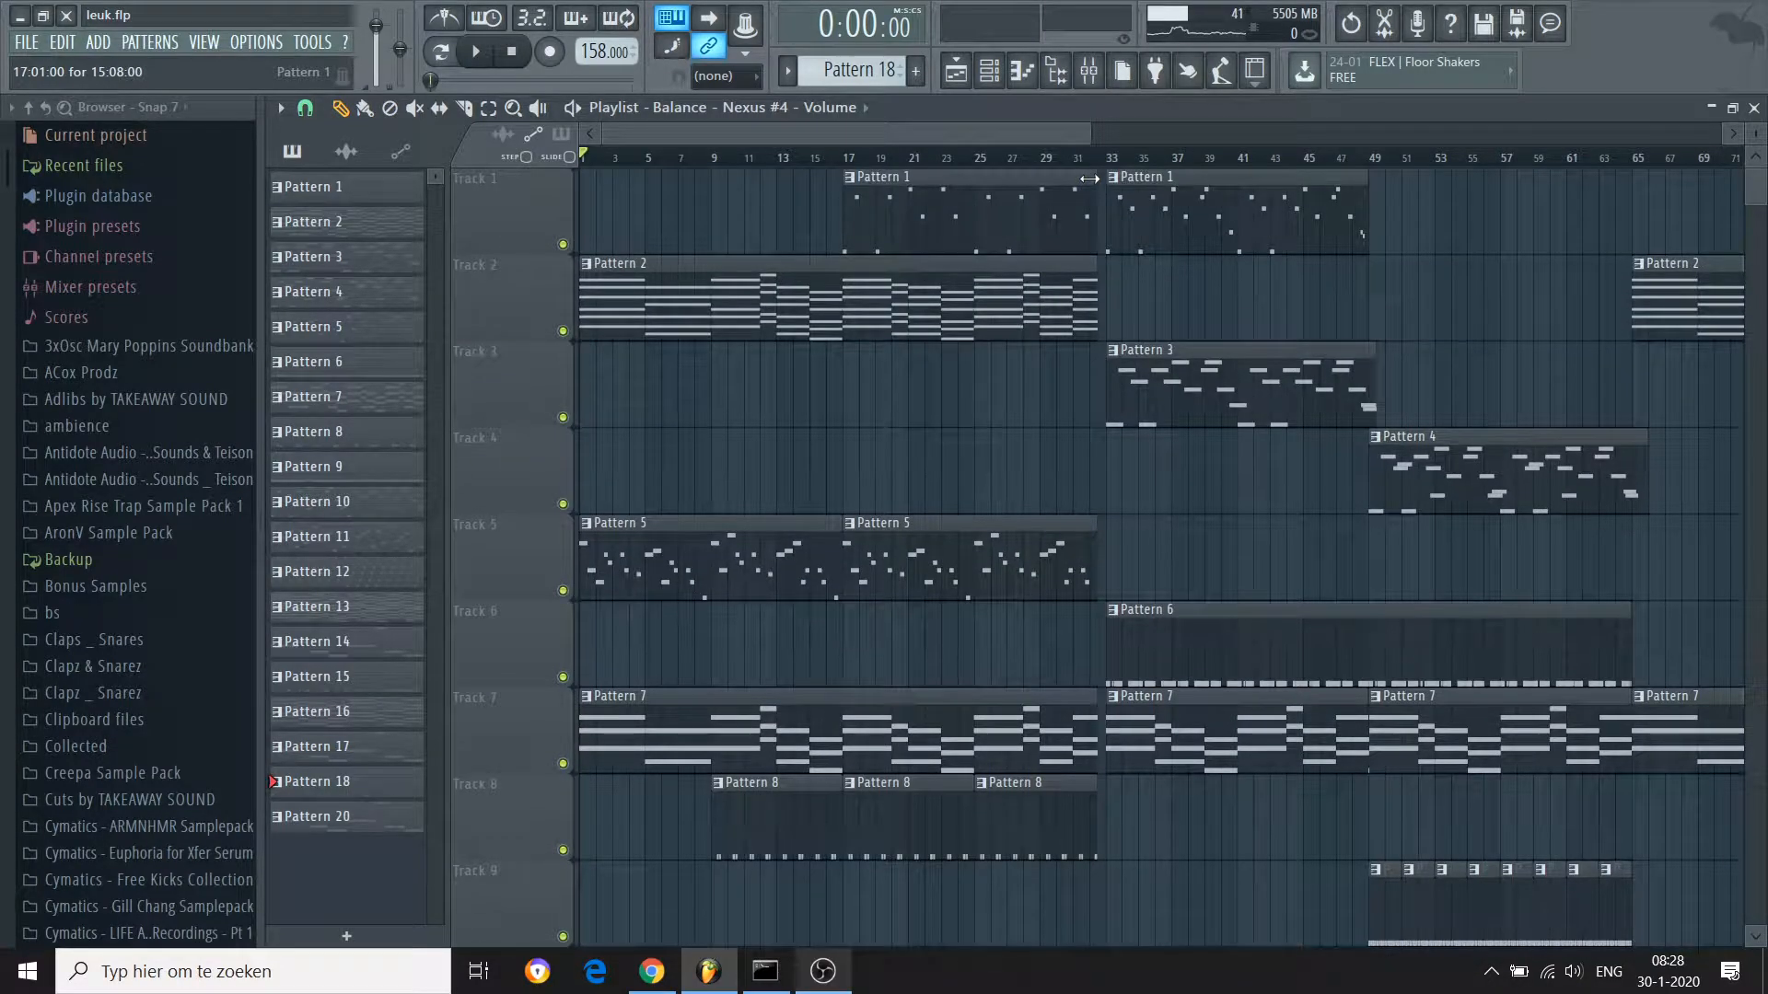
# Play the first bars of the song from the playlist, then stop playback
pyautogui.press('space')
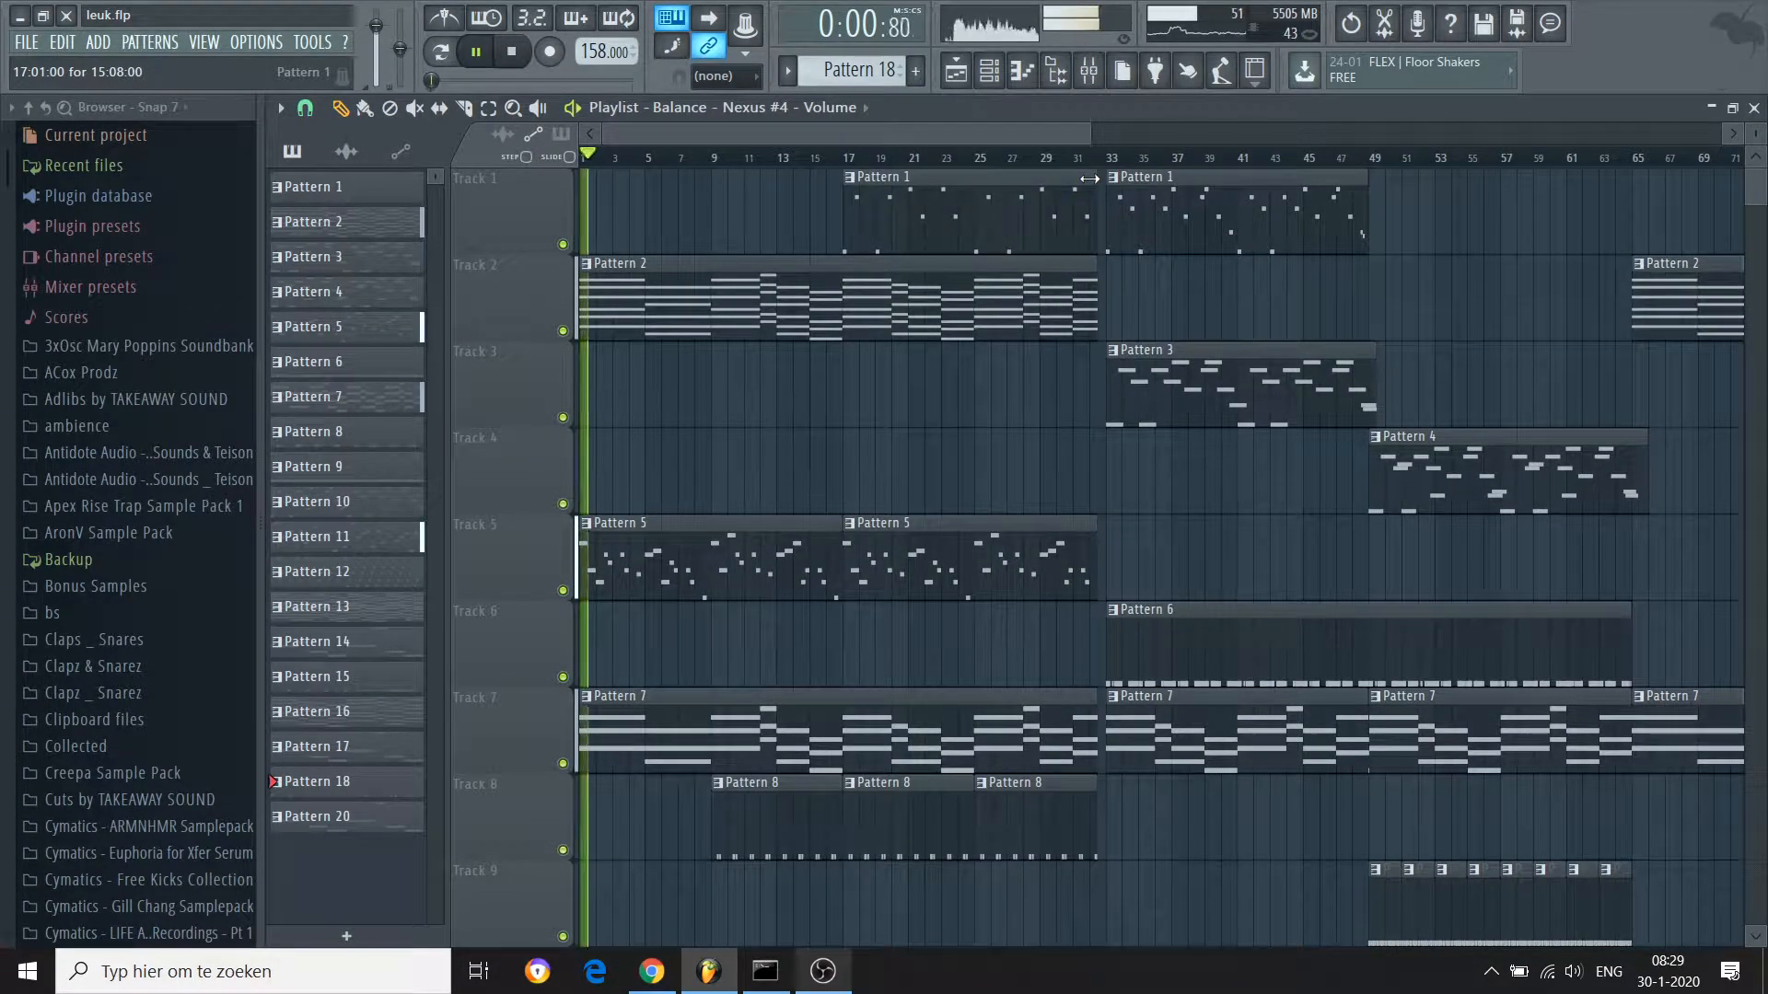
pyautogui.scroll(-2, 1089, 178)
pyautogui.scroll(2, 1089, 178)
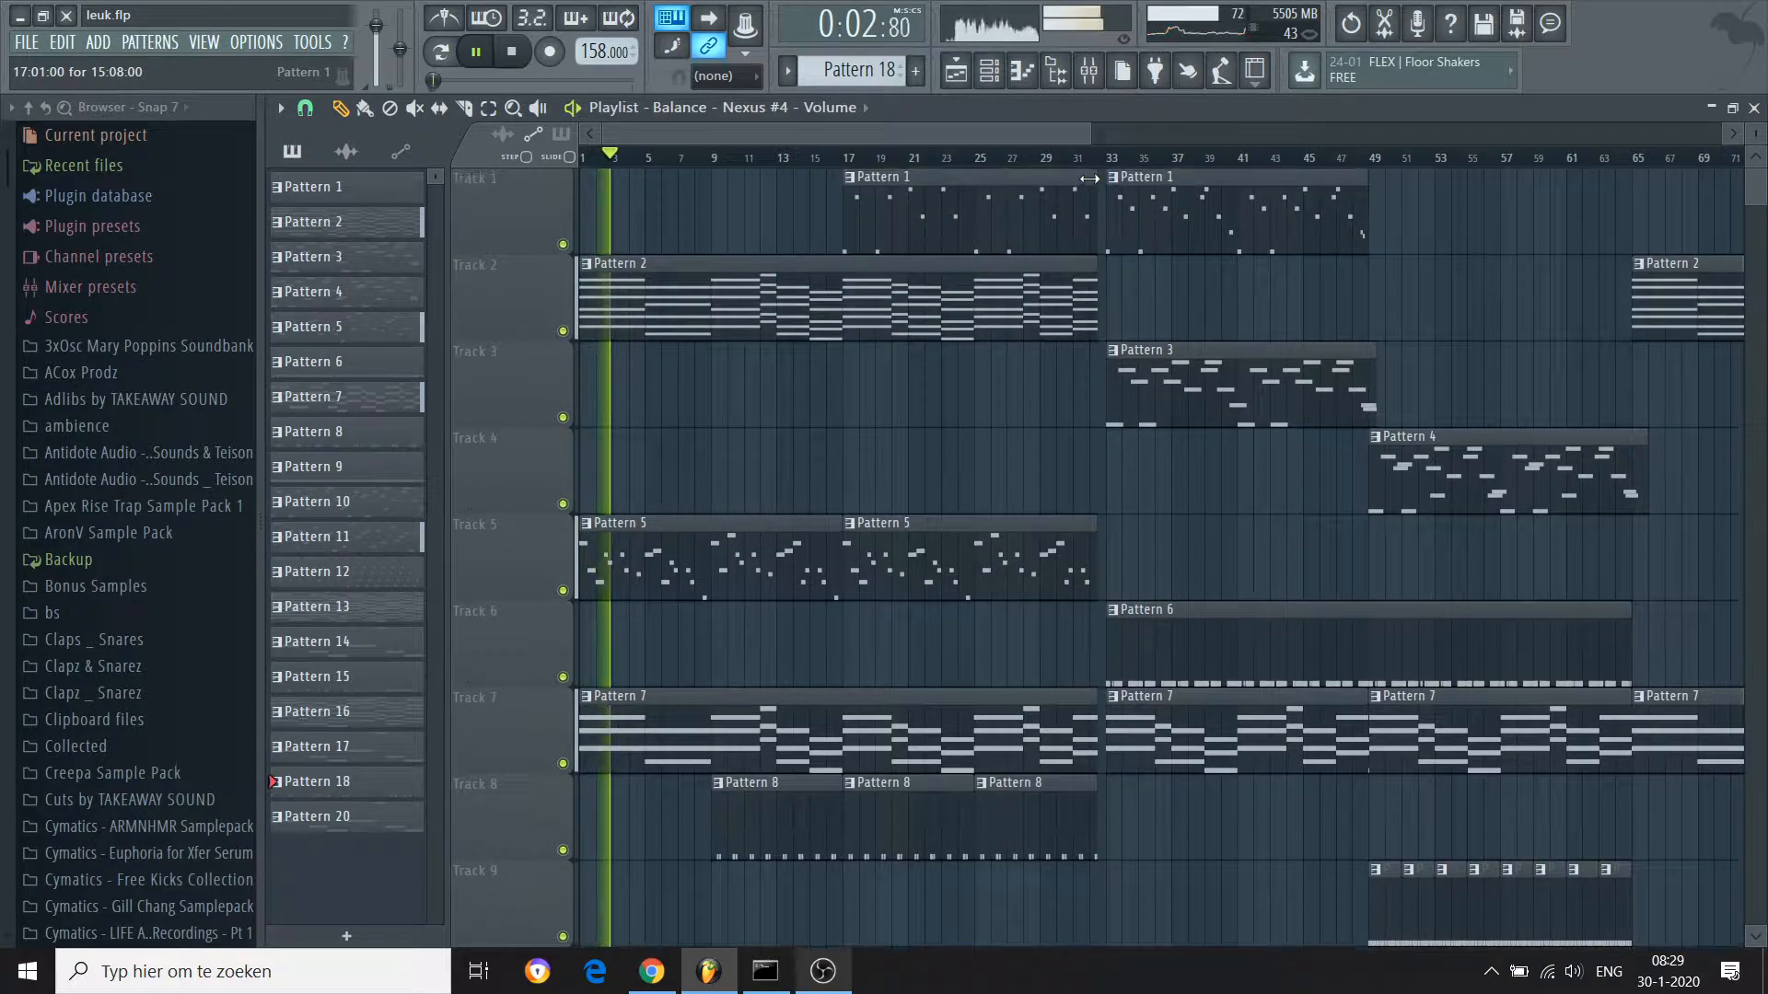
pyautogui.press('space')
# Inspect Pattern 2's chords in the piano roll and its Massive channels in the channel rack, and audition the pattern
pyautogui.doubleClick(659, 295)
pyautogui.moveTo(621, 140); pyautogui.dragTo(376, 132)
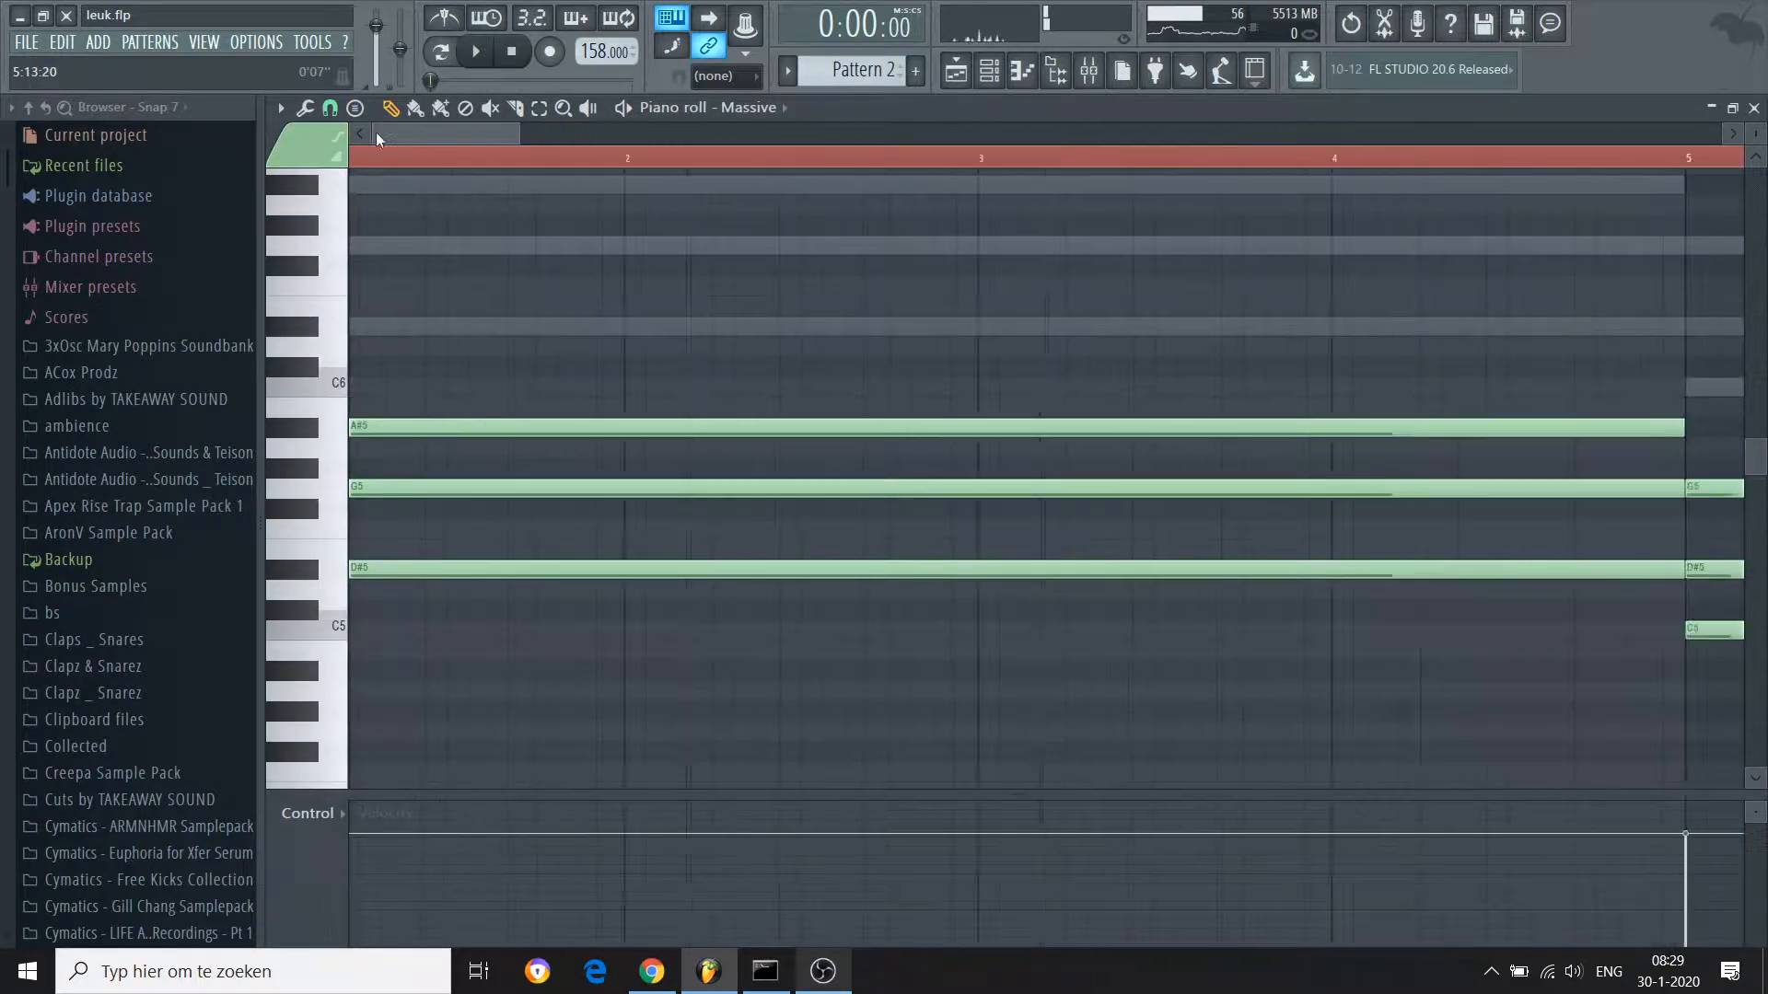
pyautogui.moveTo(517, 132); pyautogui.dragTo(1307, 110)
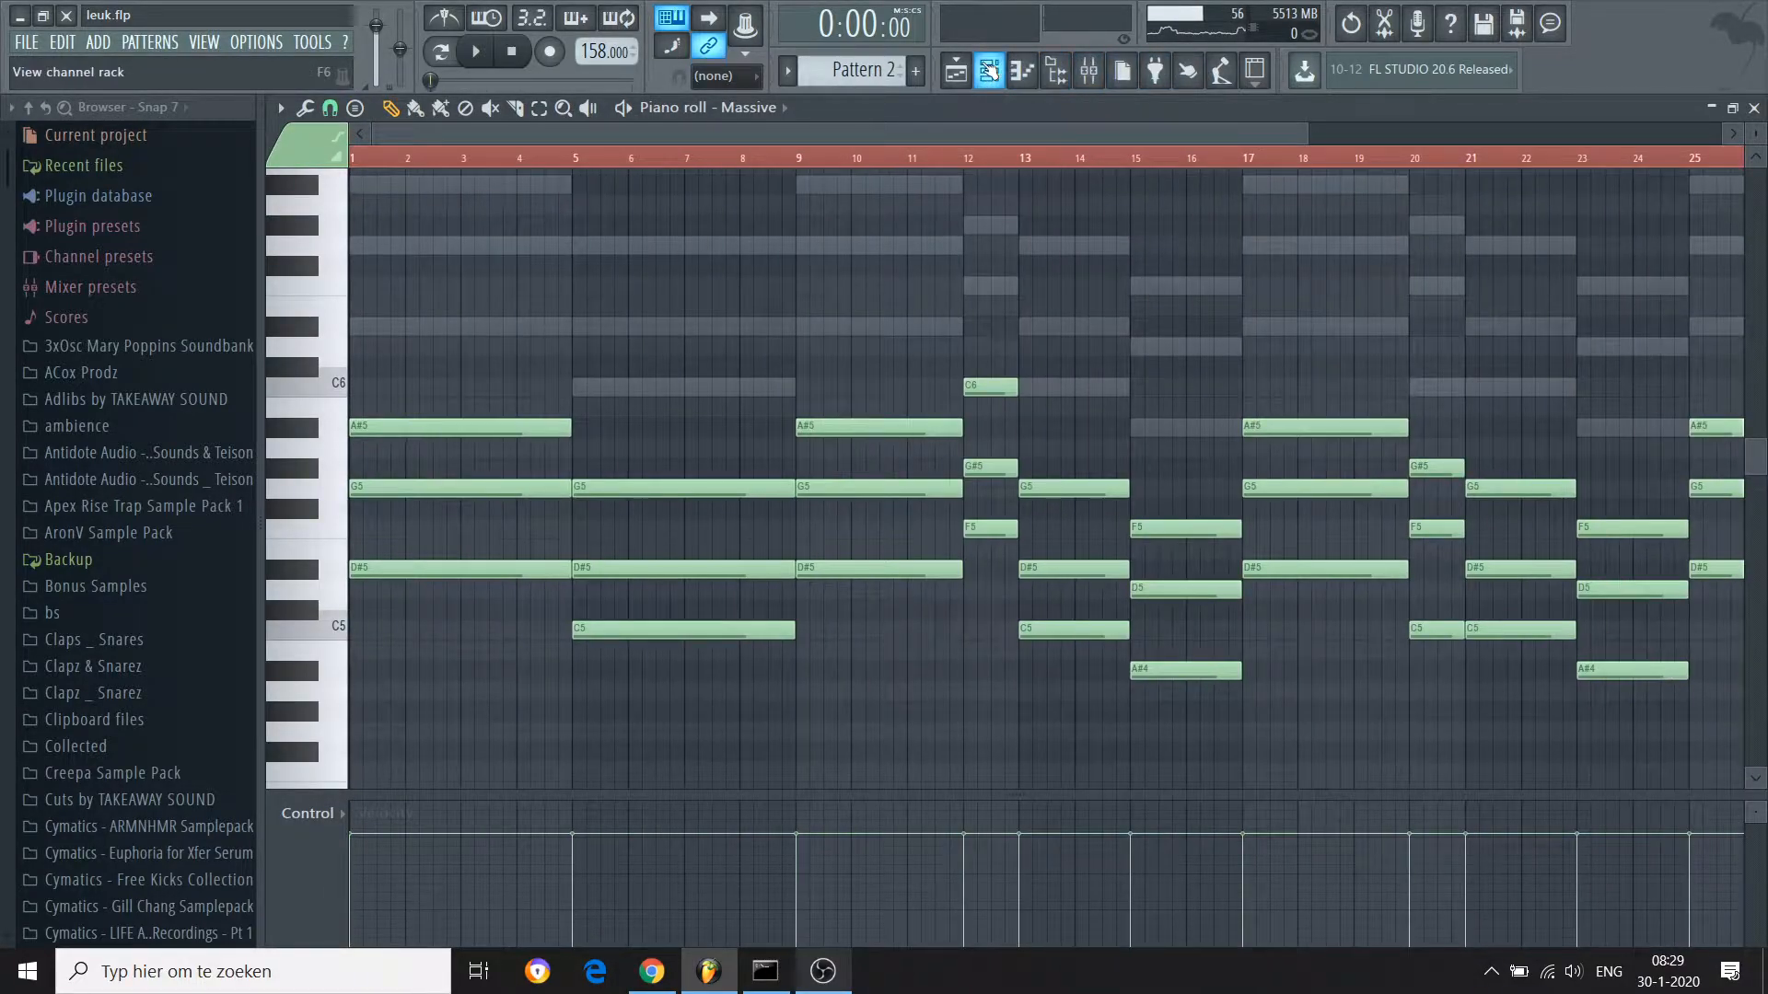
pyautogui.click(1056, 69)
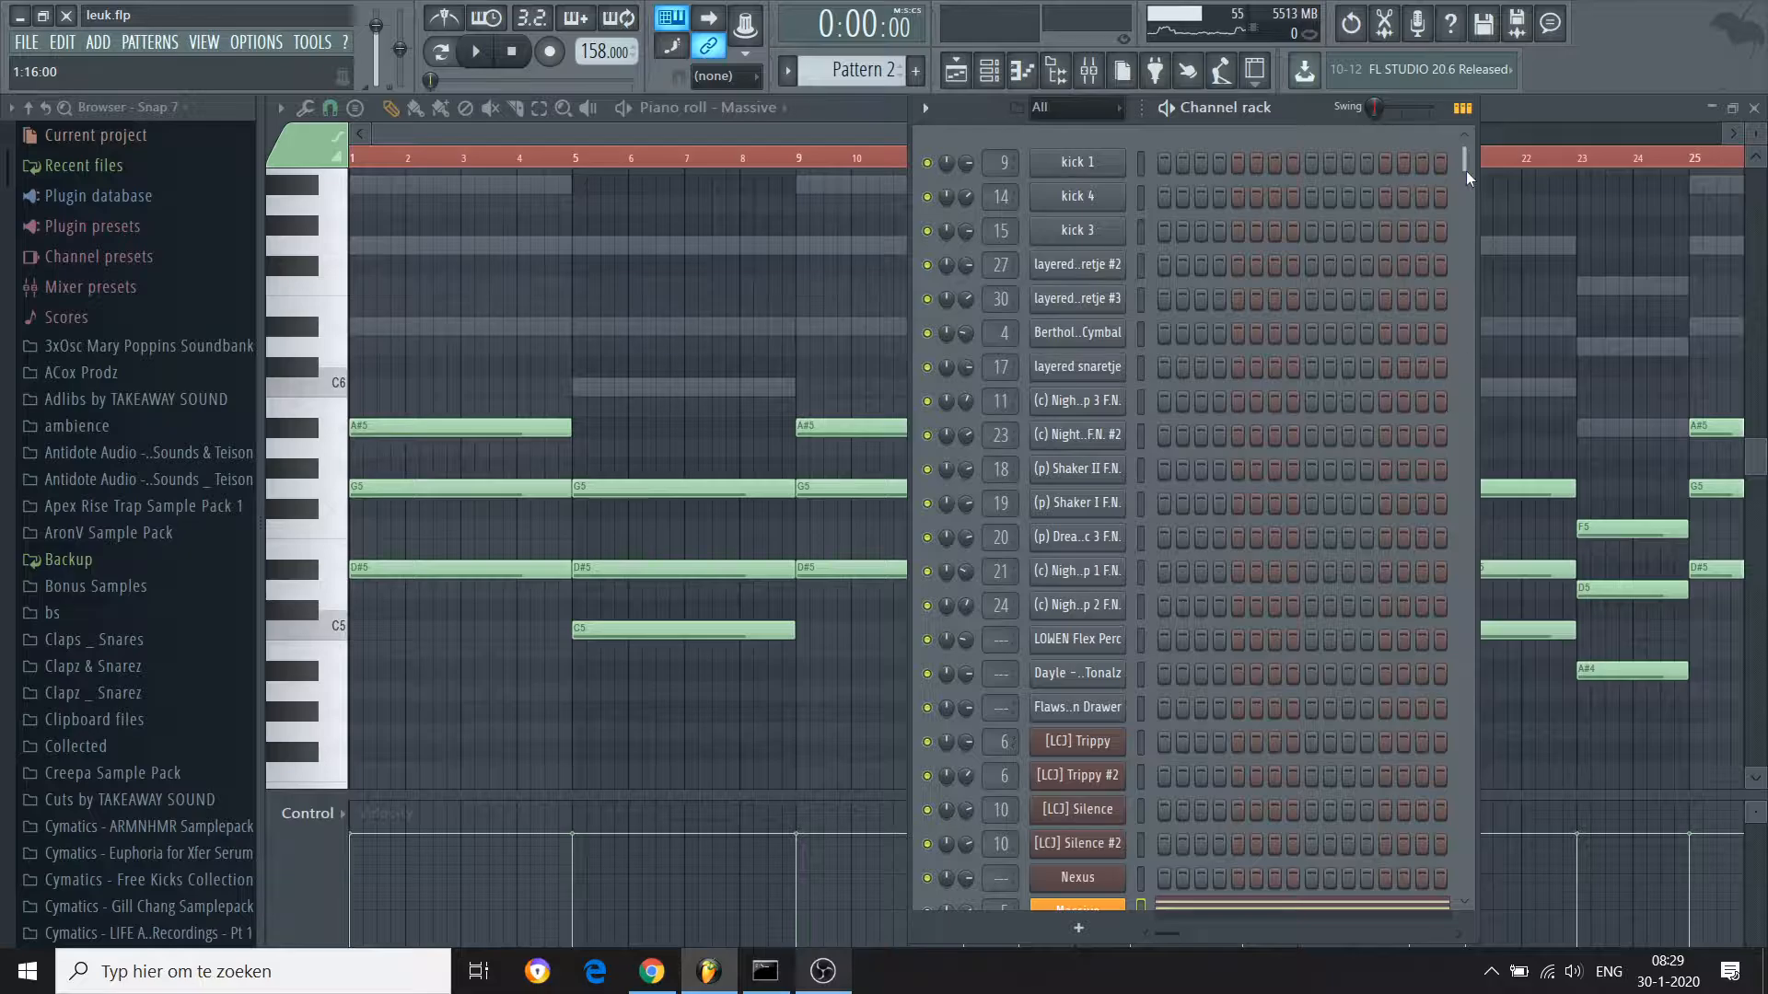
pyautogui.moveTo(1466, 169); pyautogui.dragTo(1464, 339)
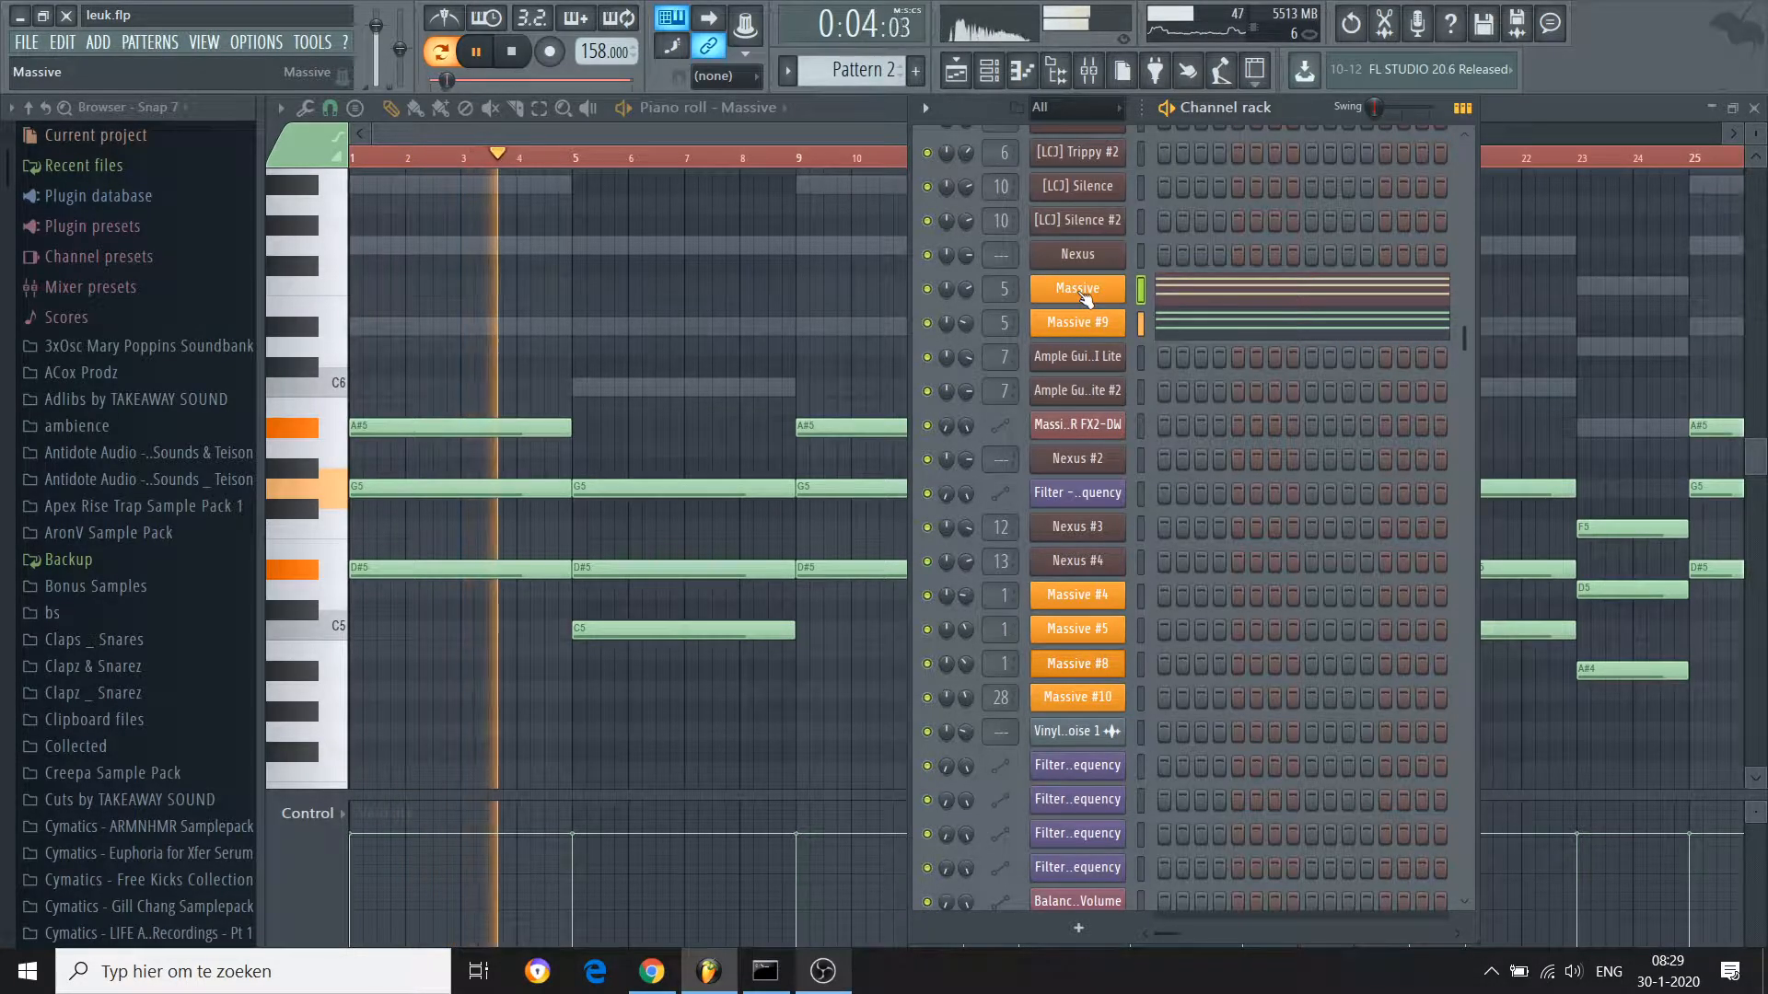
pyautogui.click(974, 73)
pyautogui.press('space')
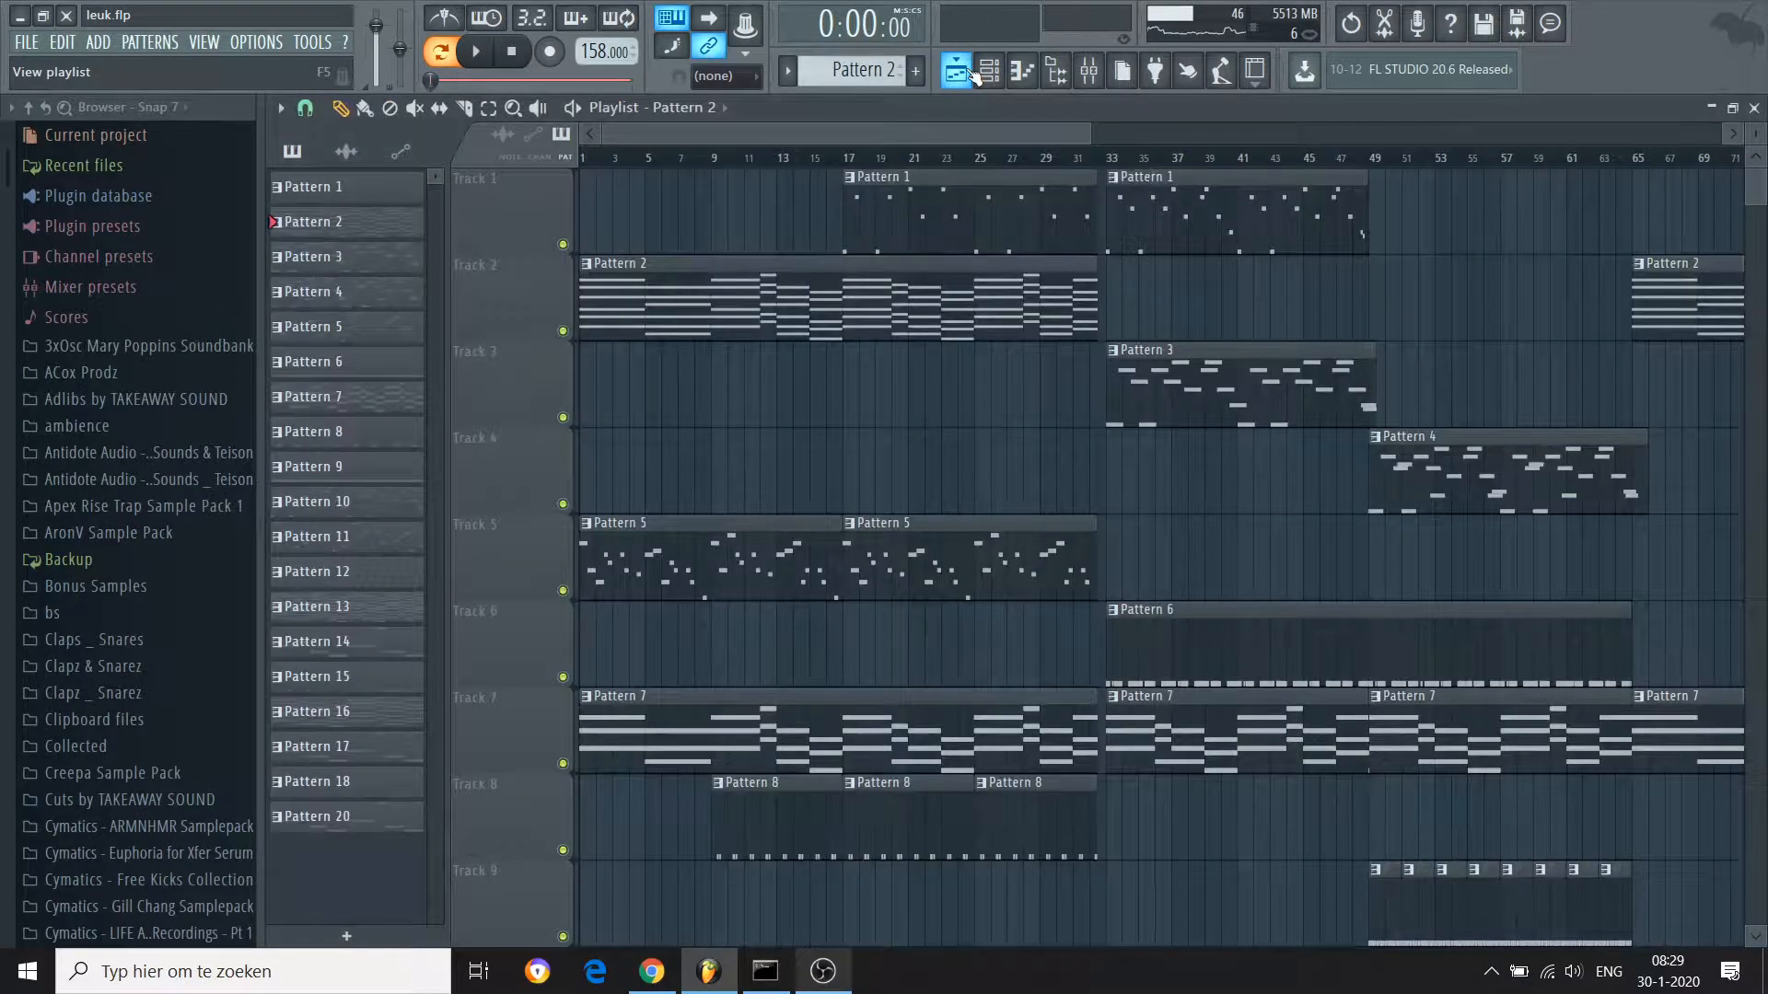
# Inspect Pattern 7's chords in the piano roll and its Nexus channels in the channel rack, and audition the pattern
pyautogui.scroll(-2, 975, 73)
pyautogui.doubleClick(636, 538)
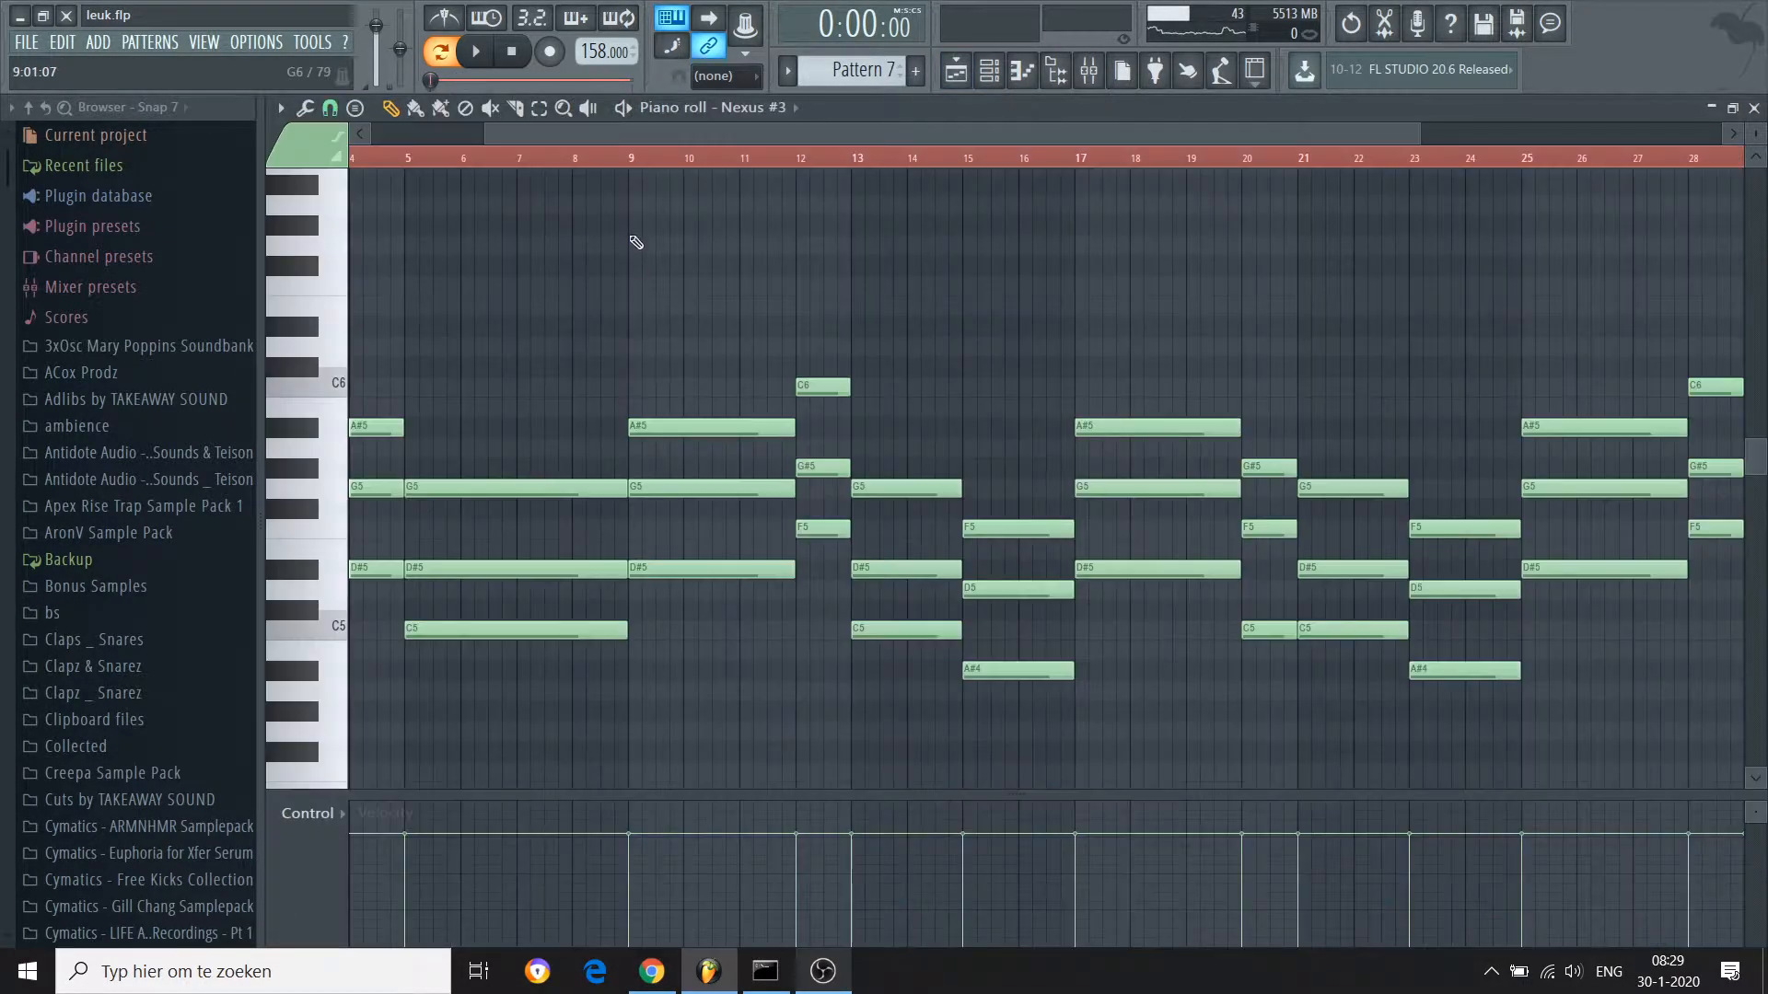
pyautogui.moveTo(597, 138); pyautogui.dragTo(388, 147)
pyautogui.click(988, 71)
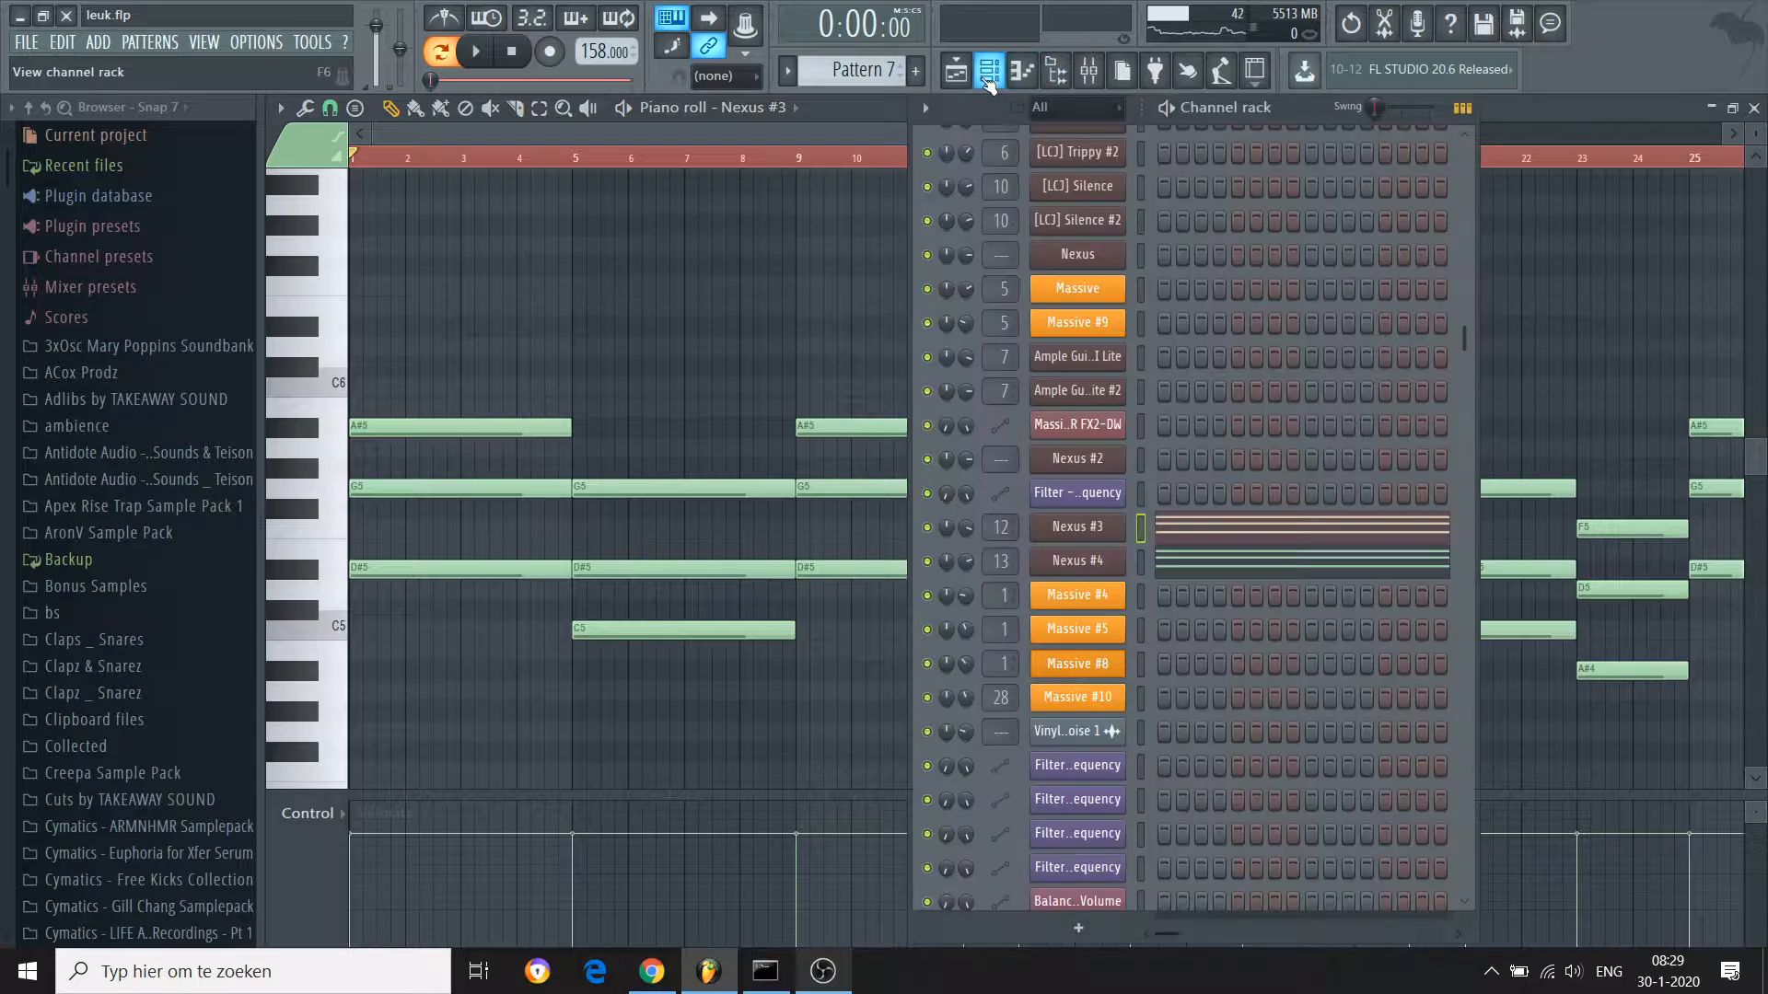
pyautogui.click(988, 74)
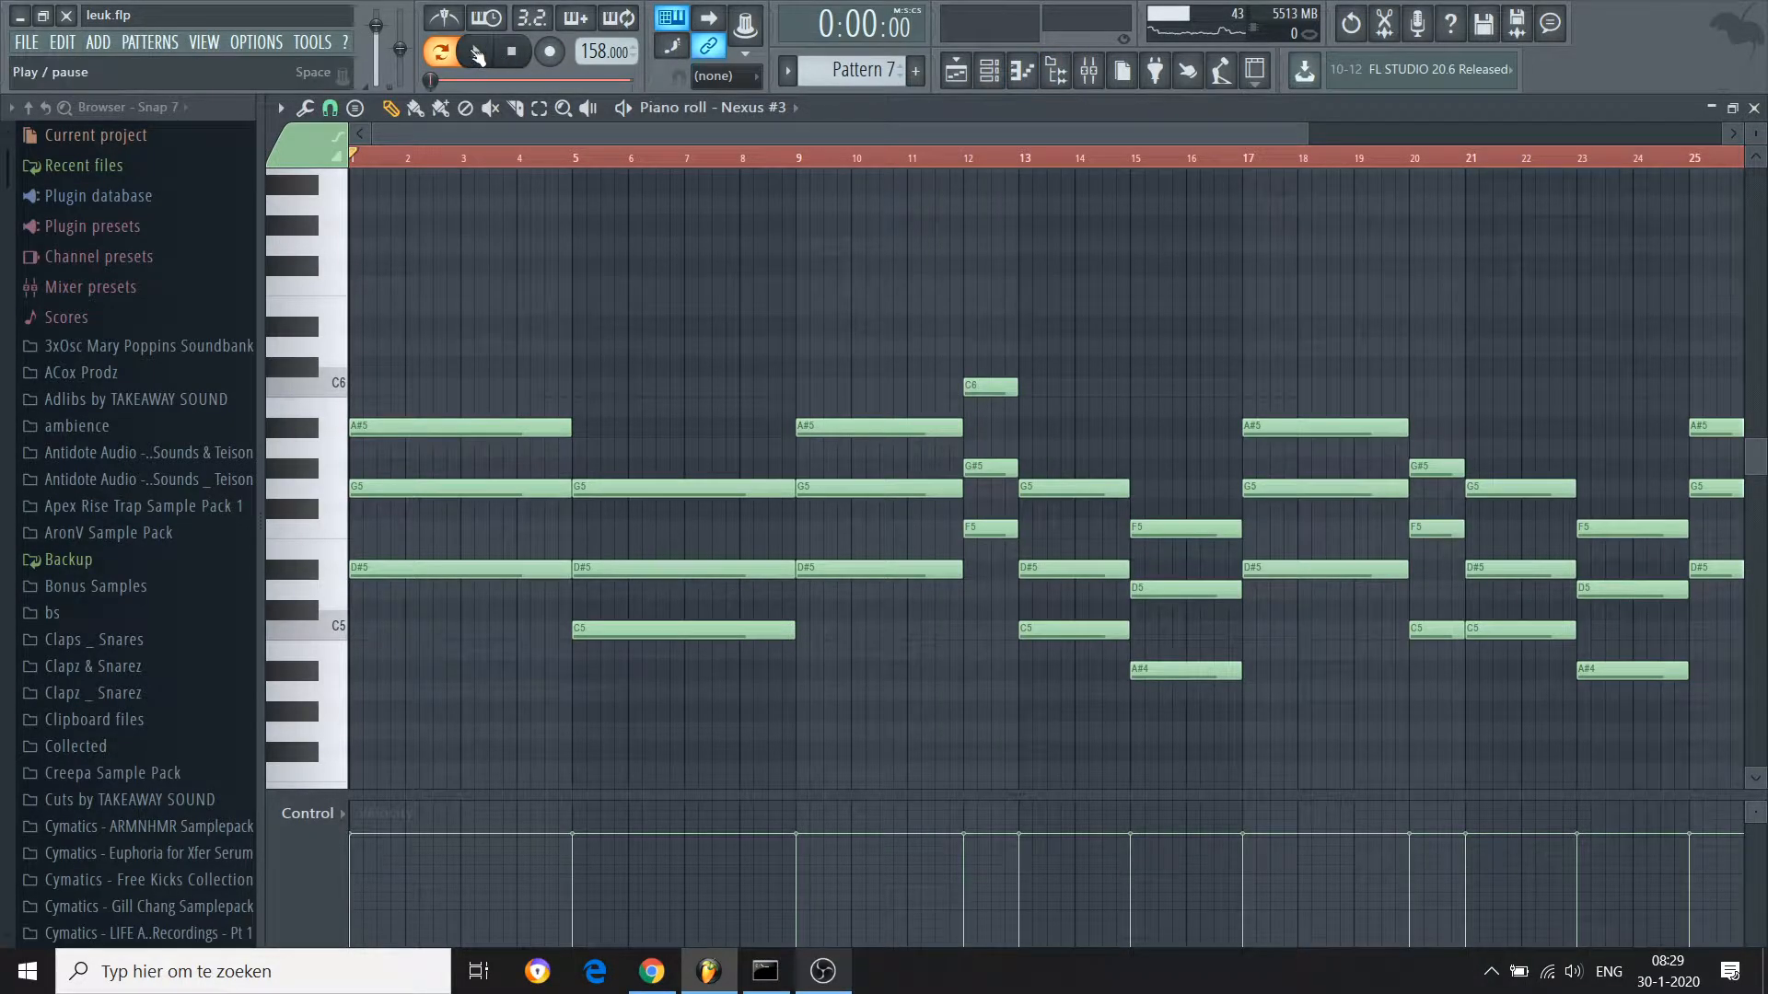
pyautogui.click(477, 53)
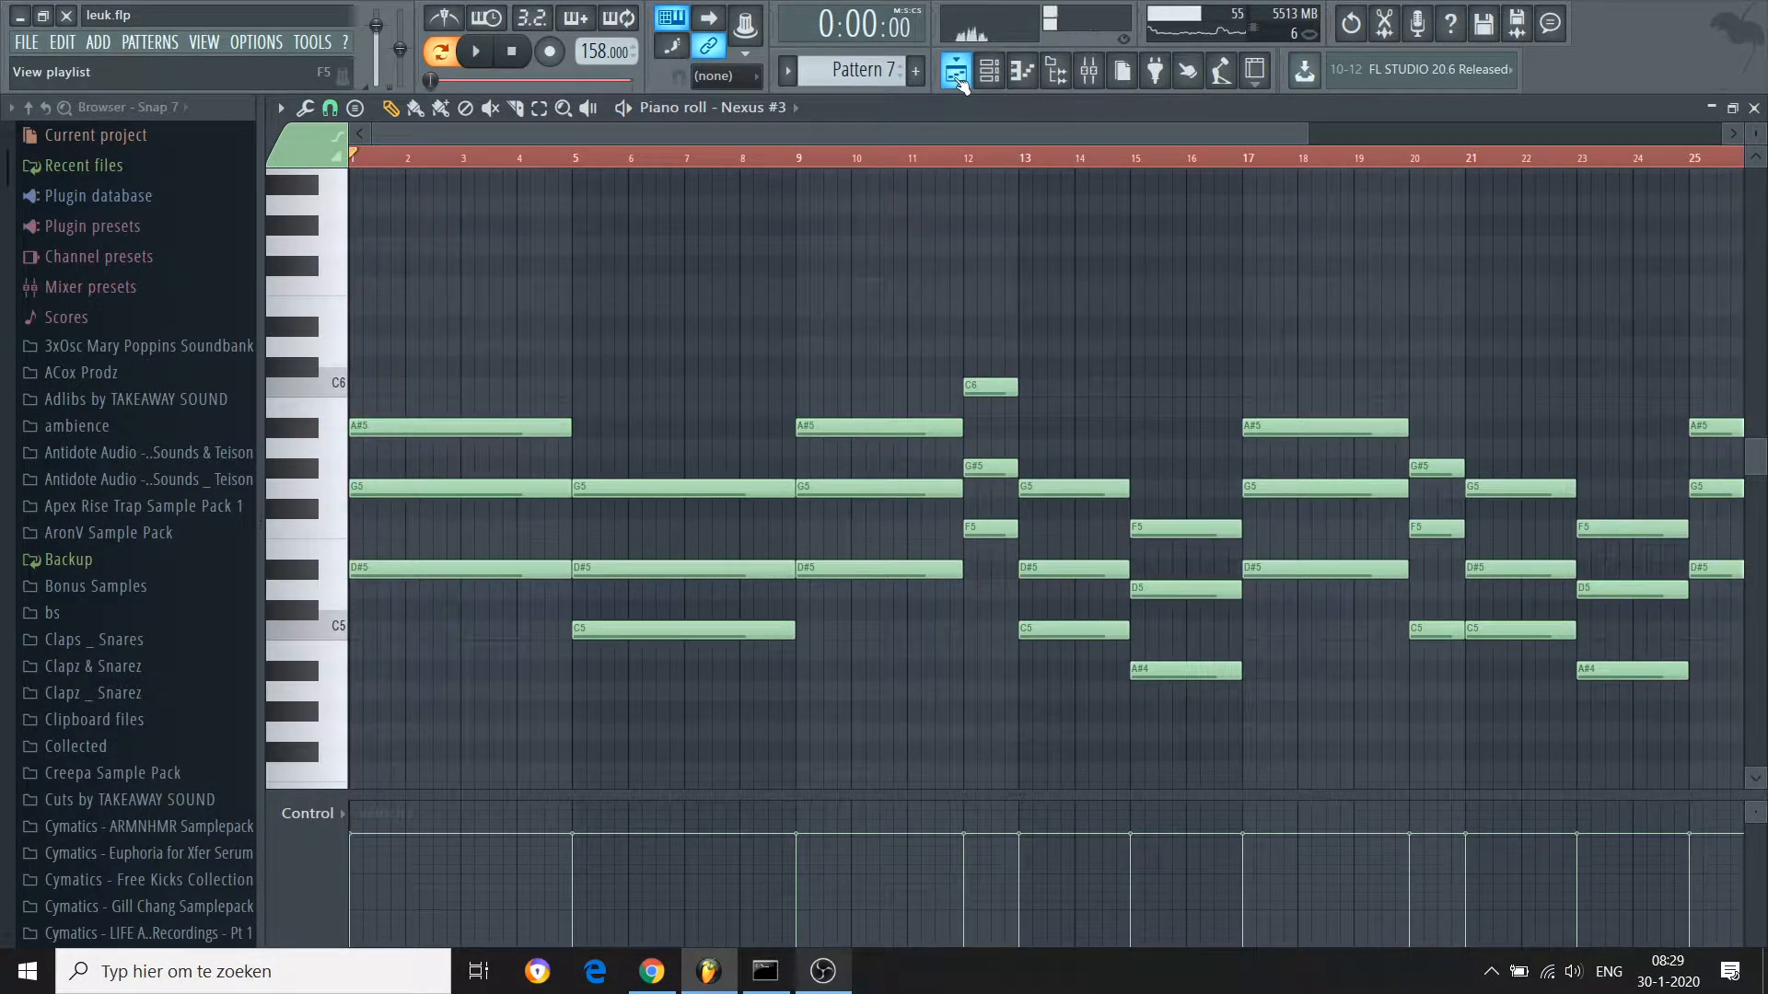
# Move the Nexus #4 cutoff frequency automation clip up to Track 32 in the playlist to show its curve enlarged
pyautogui.click(958, 76)
pyautogui.moveTo(1760, 218); pyautogui.dragTo(1731, 622)
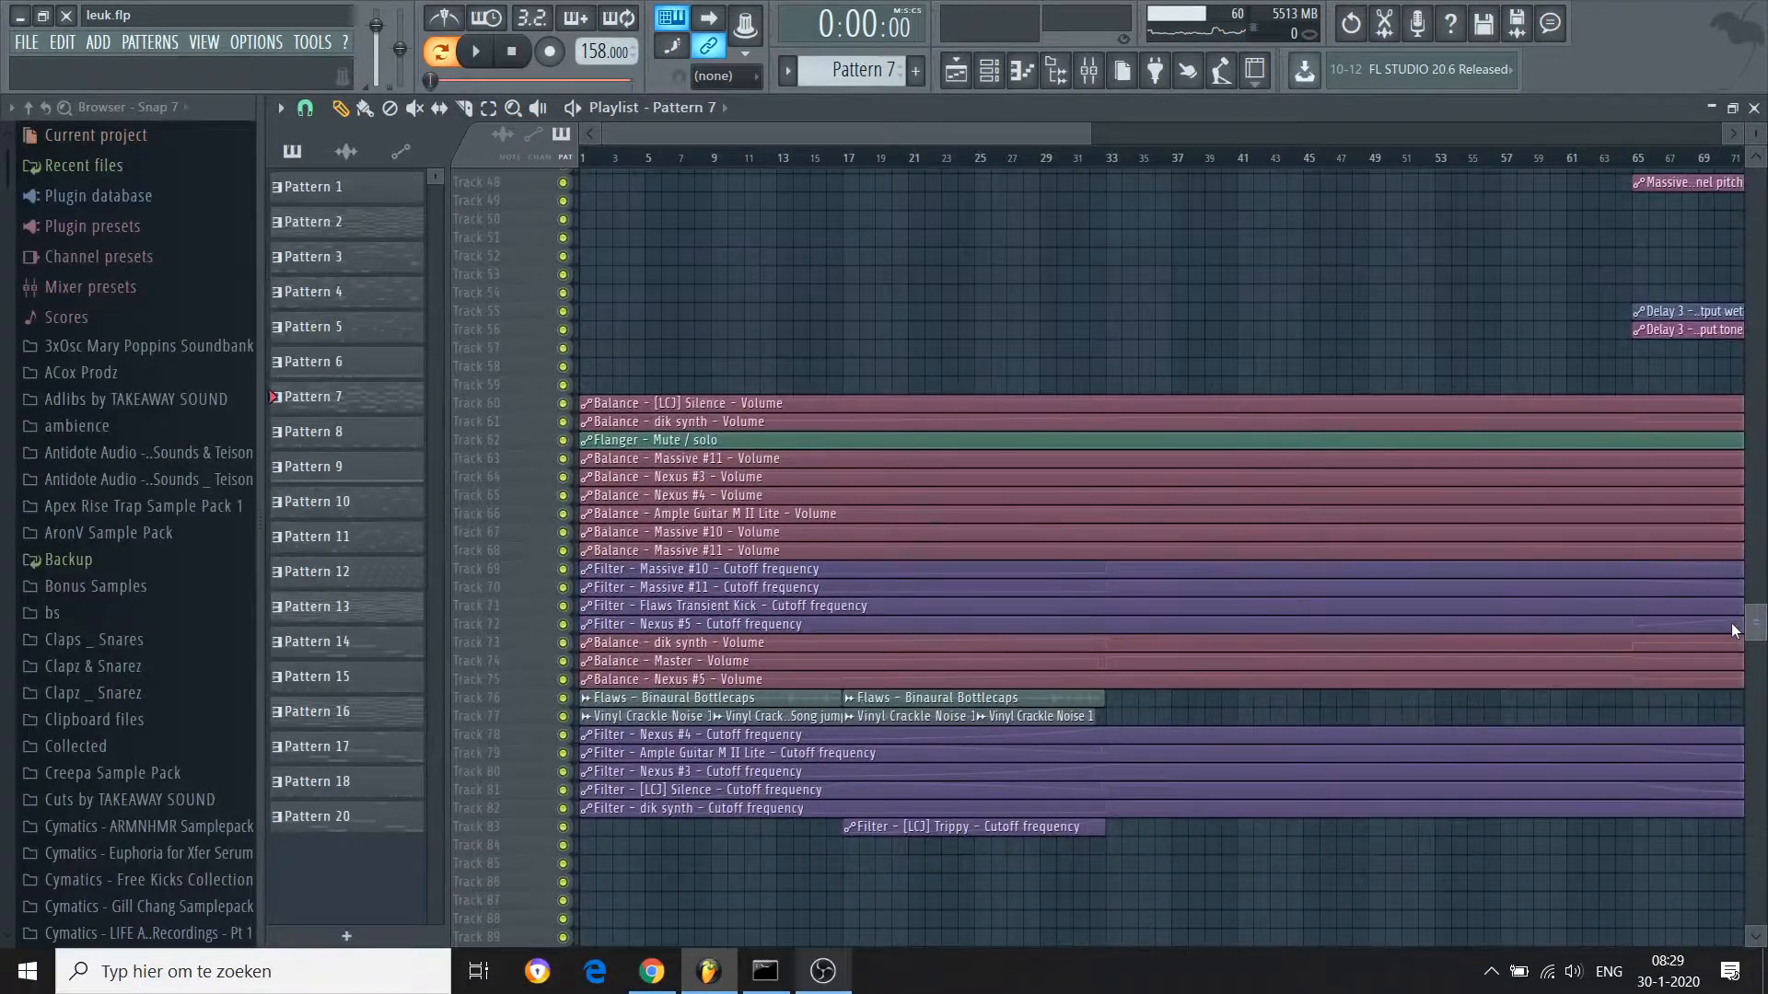
pyautogui.click(758, 627)
pyautogui.moveTo(758, 627); pyautogui.dragTo(500, 686)
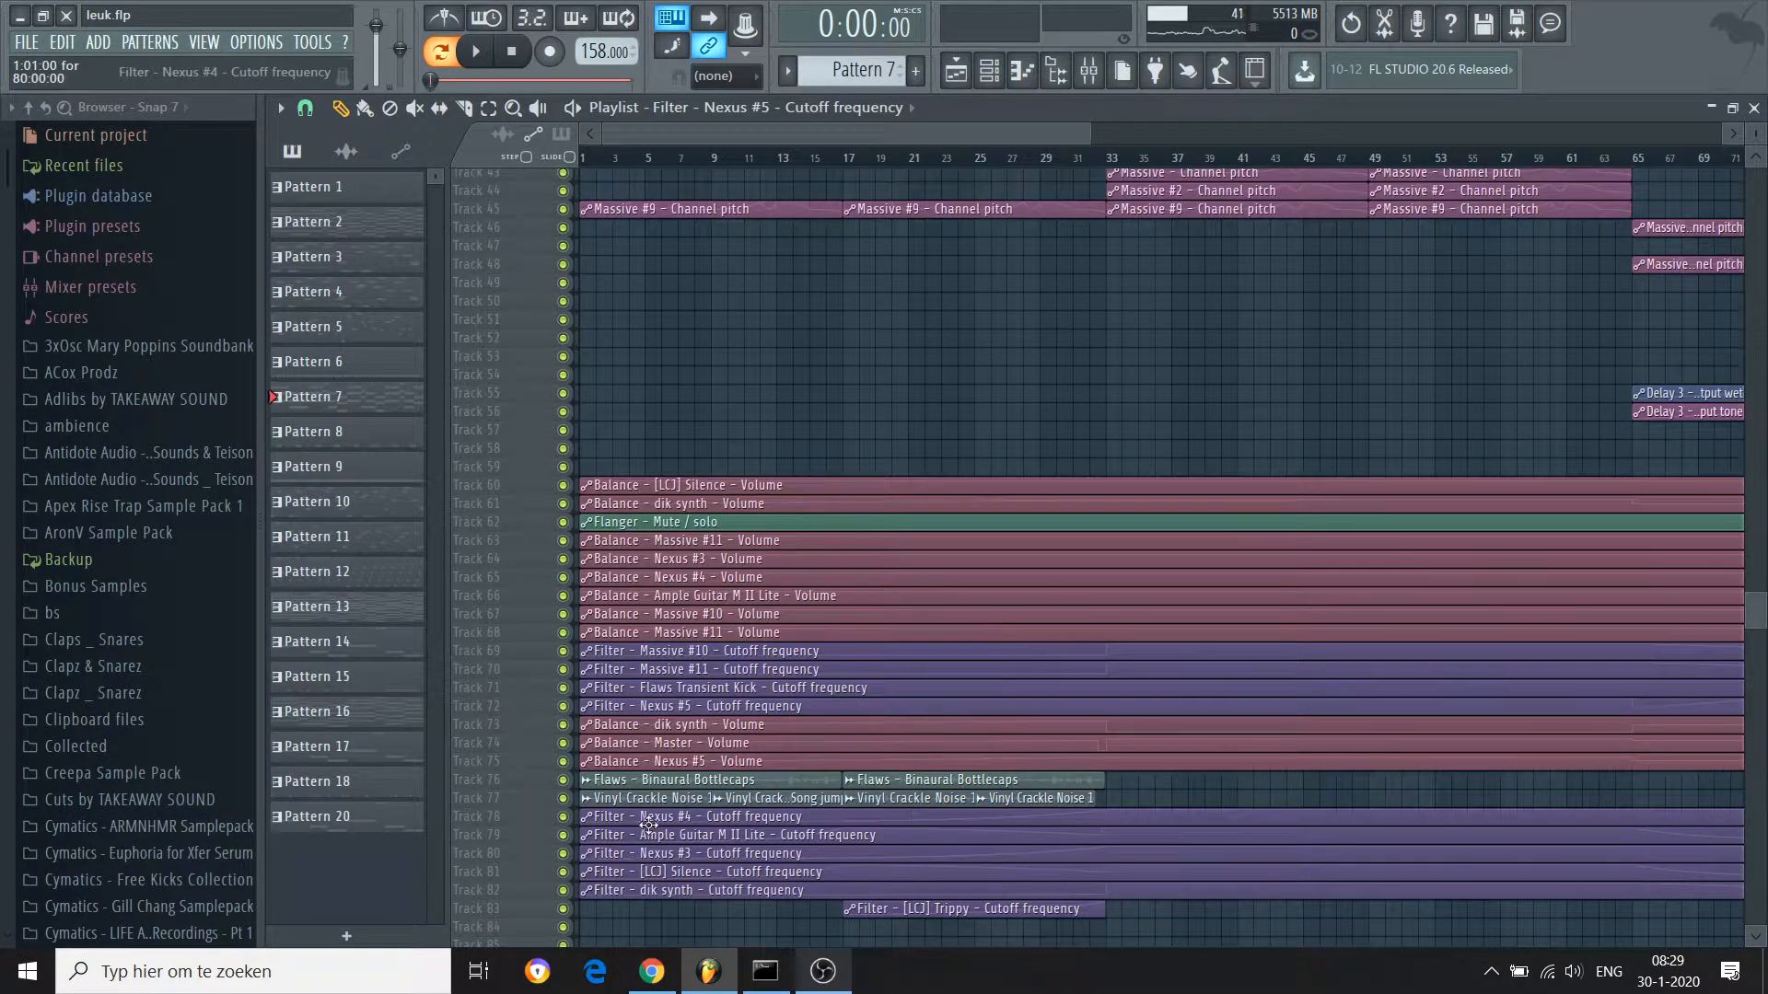
pyautogui.moveTo(649, 816); pyautogui.dragTo(627, 306)
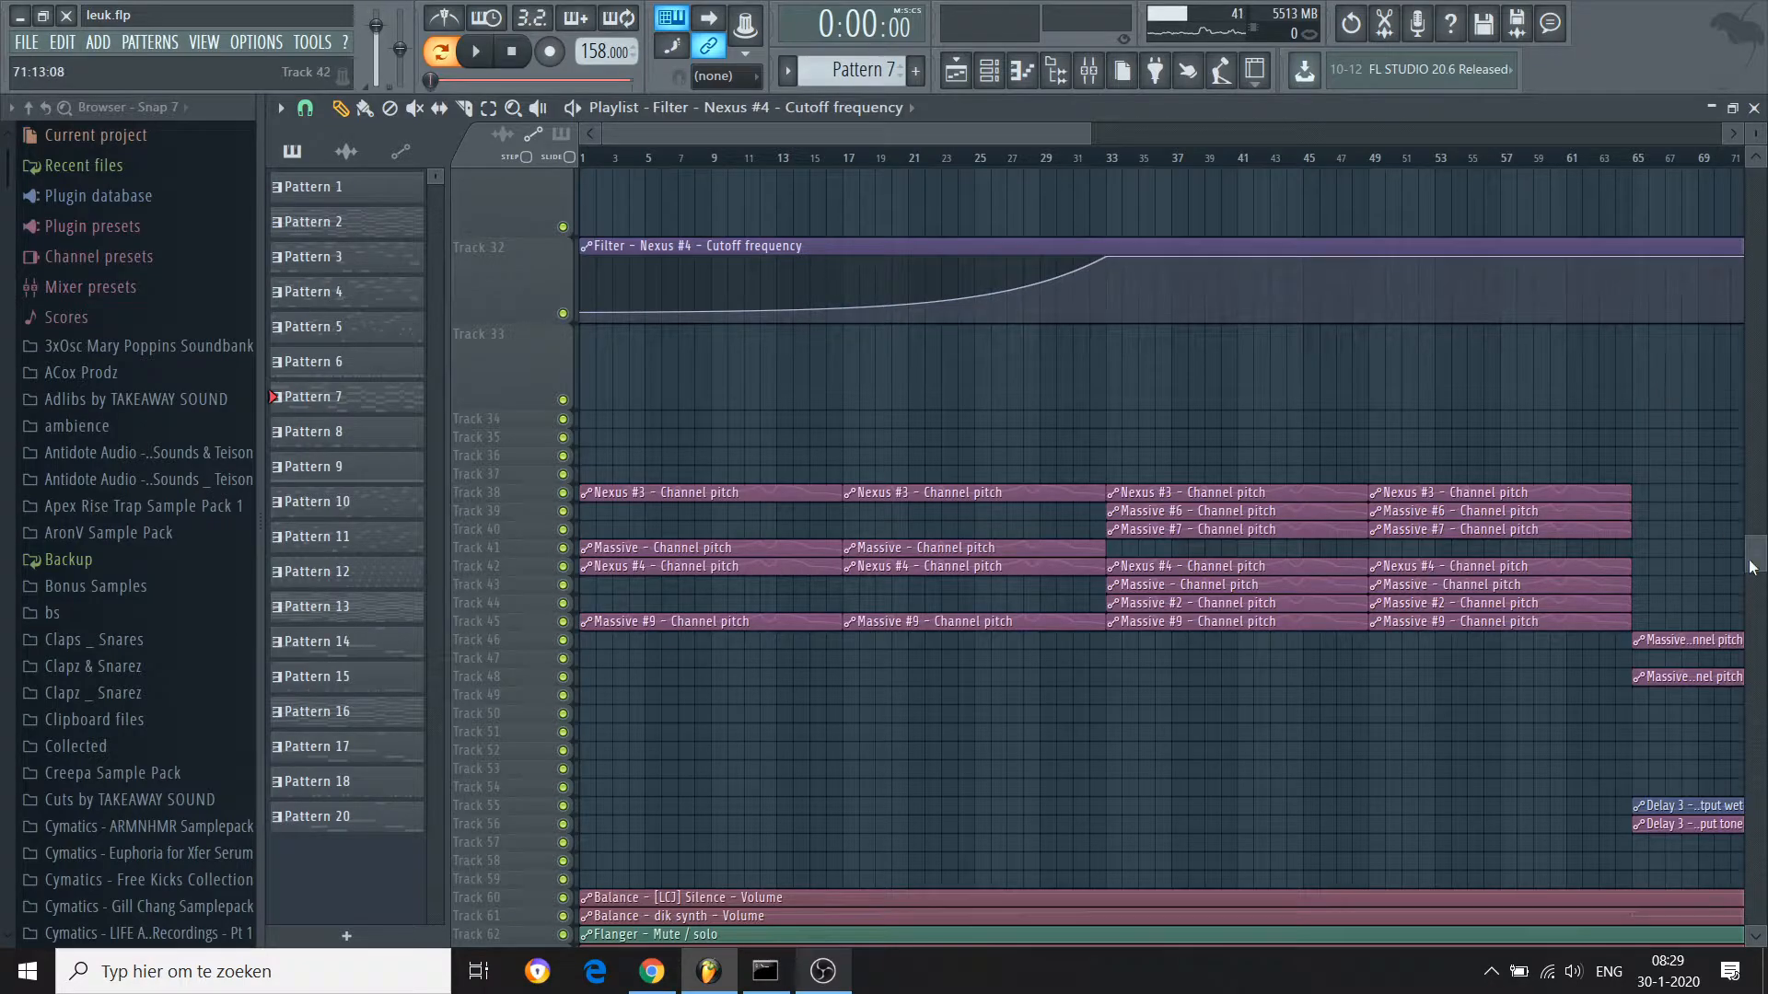
pyautogui.scroll(4, 1752, 566)
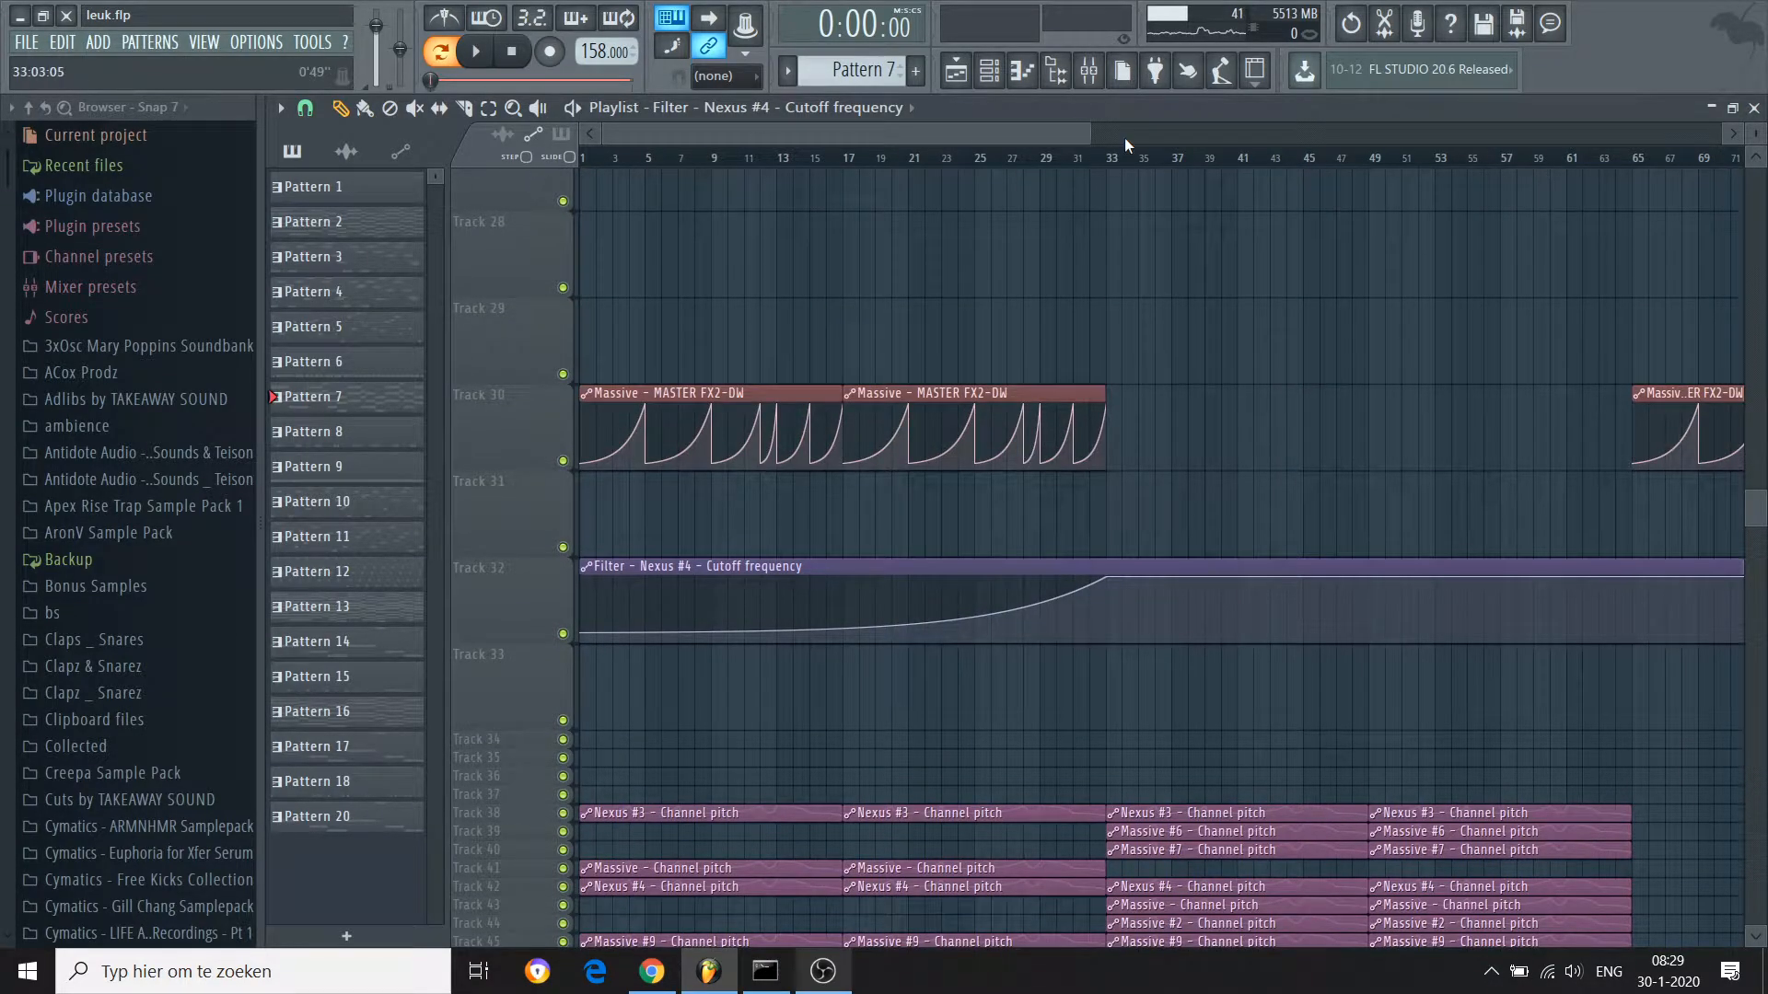
# Solo the Nexus #4 mixer track and play the song from the start and from bars 17, 28 and 32
pyautogui.click(1092, 69)
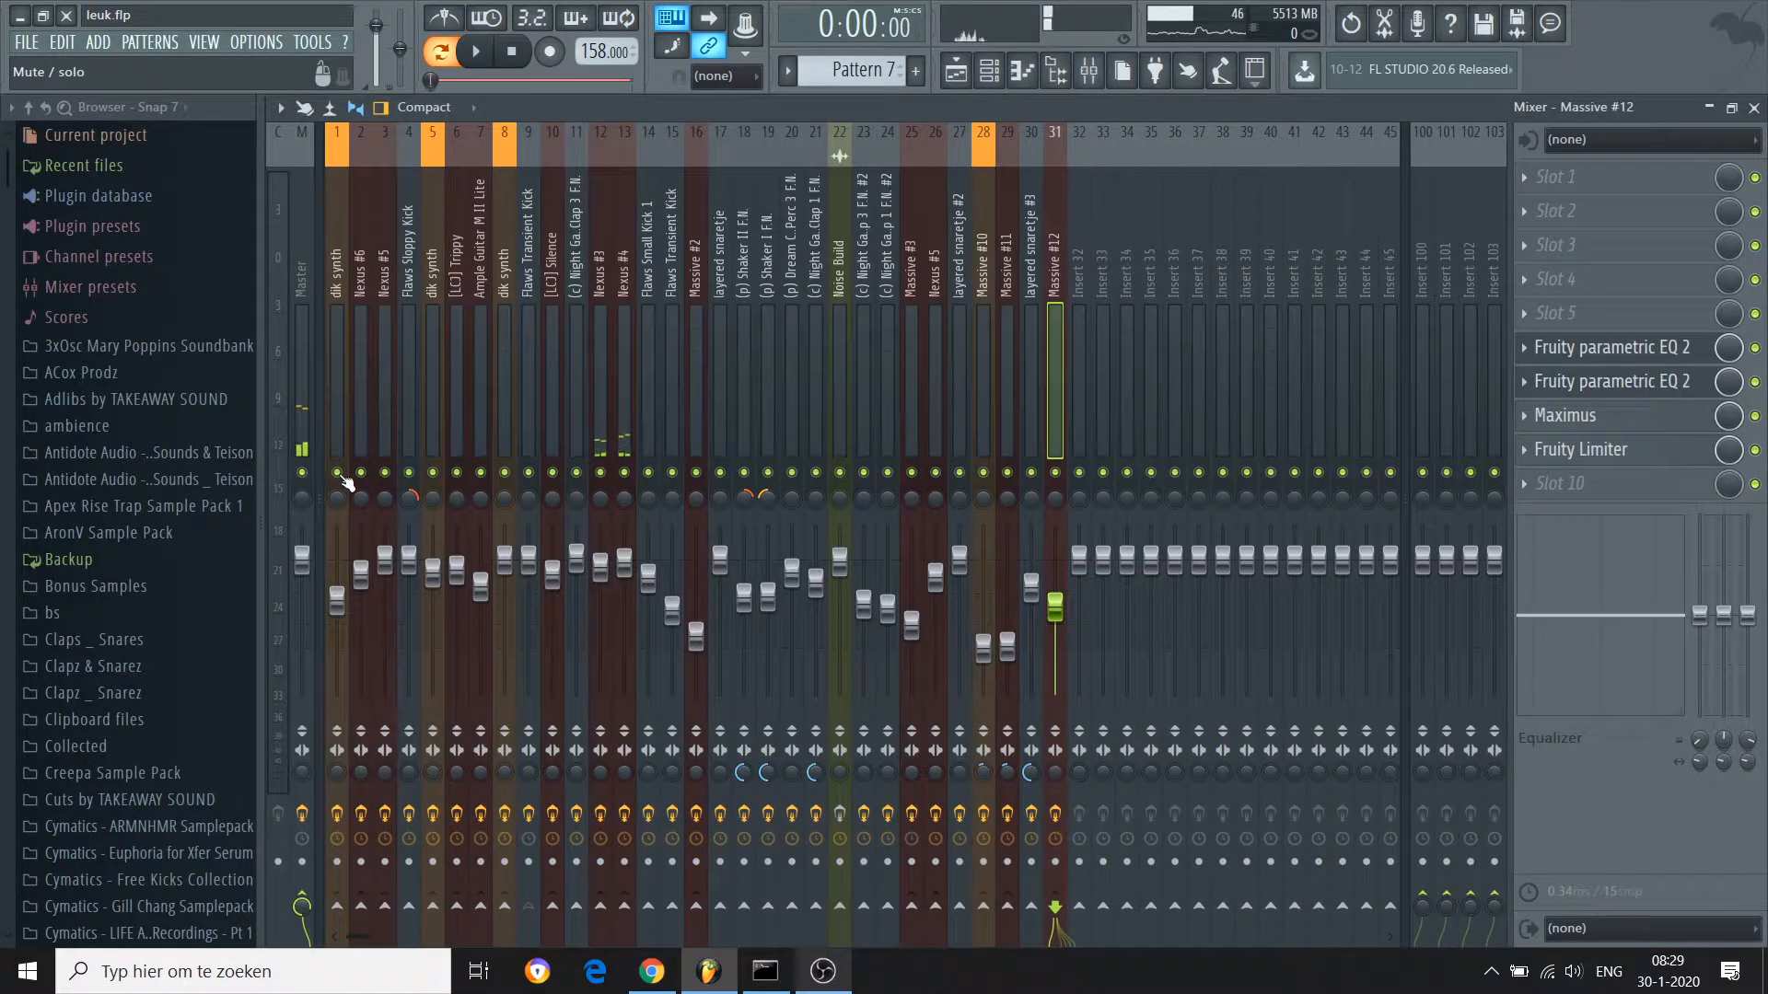
pyautogui.rightClick(636, 473)
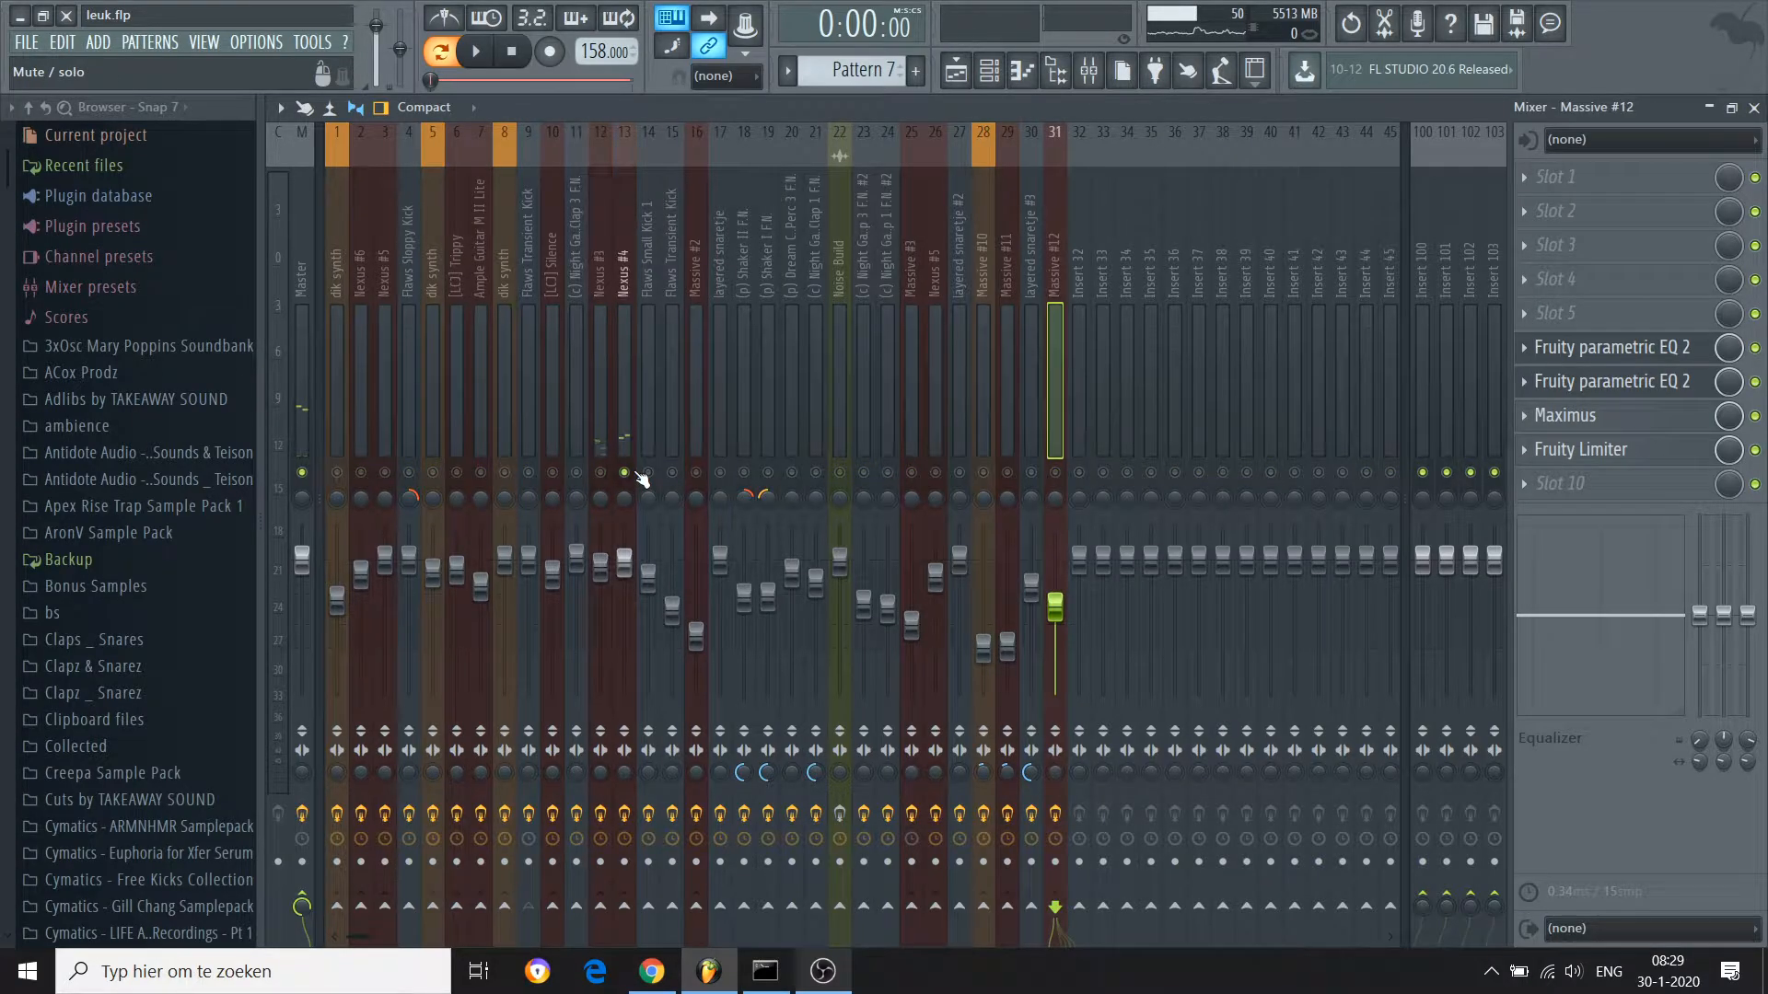
pyautogui.click(956, 71)
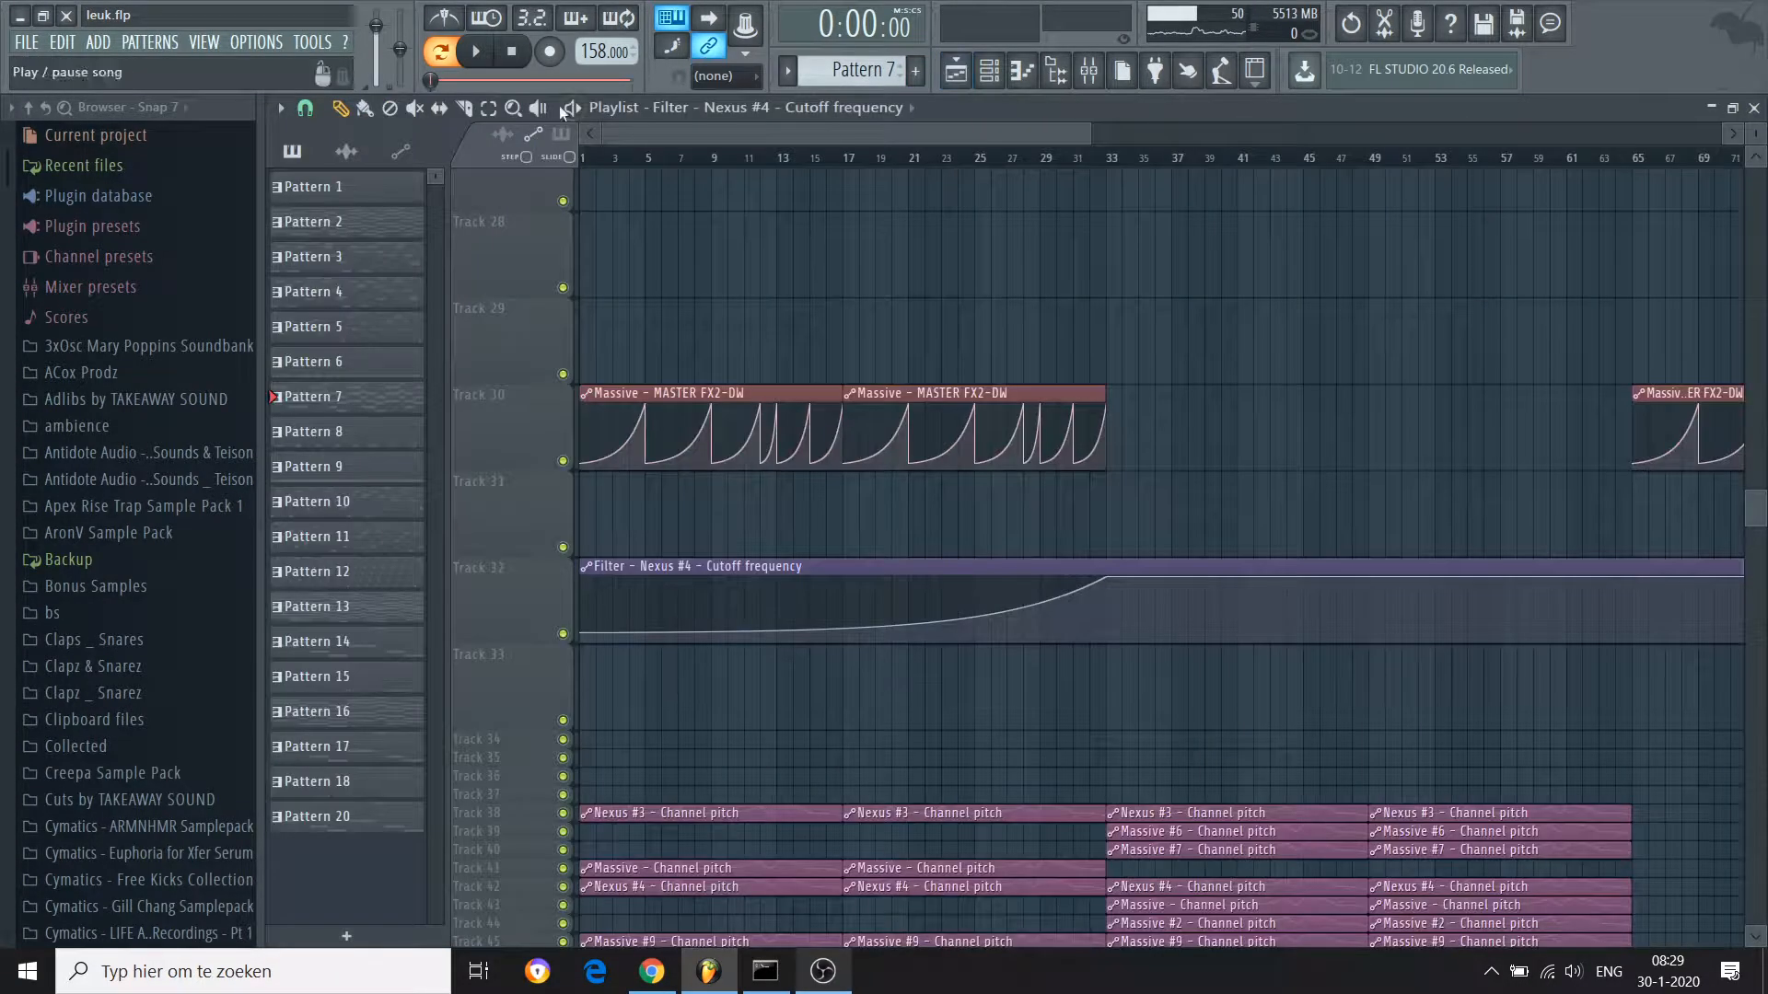
pyautogui.press('space')
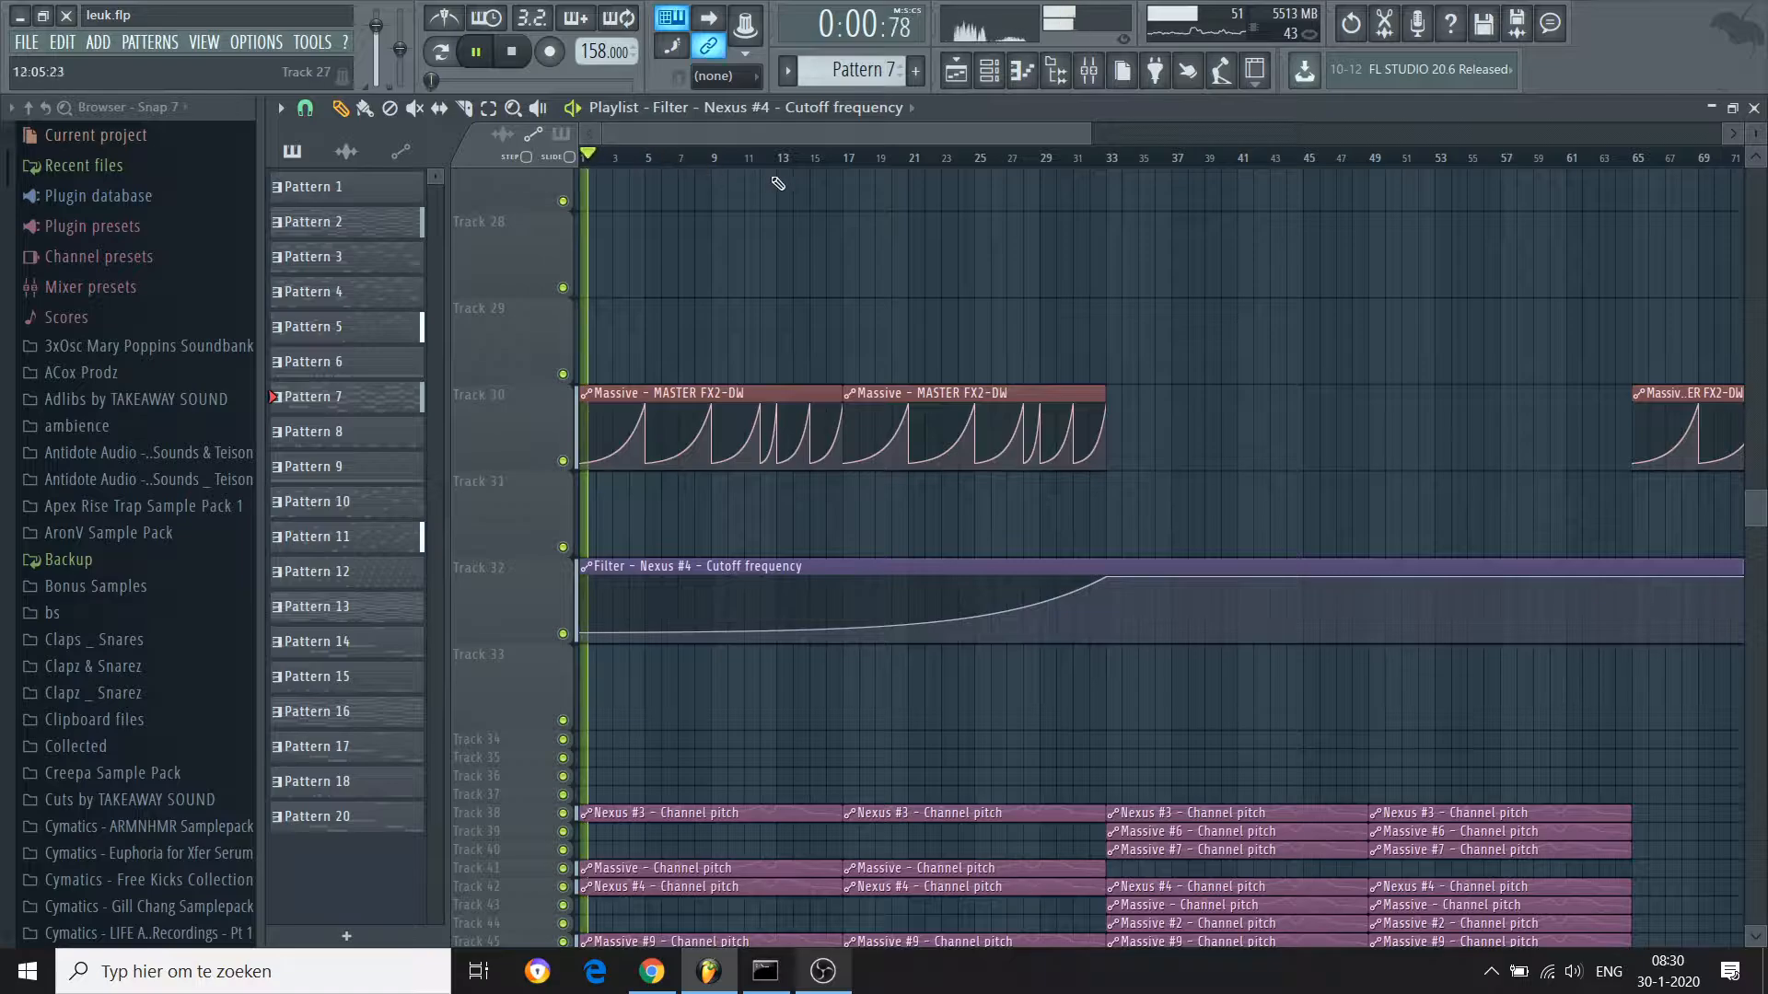
pyautogui.click(848, 159)
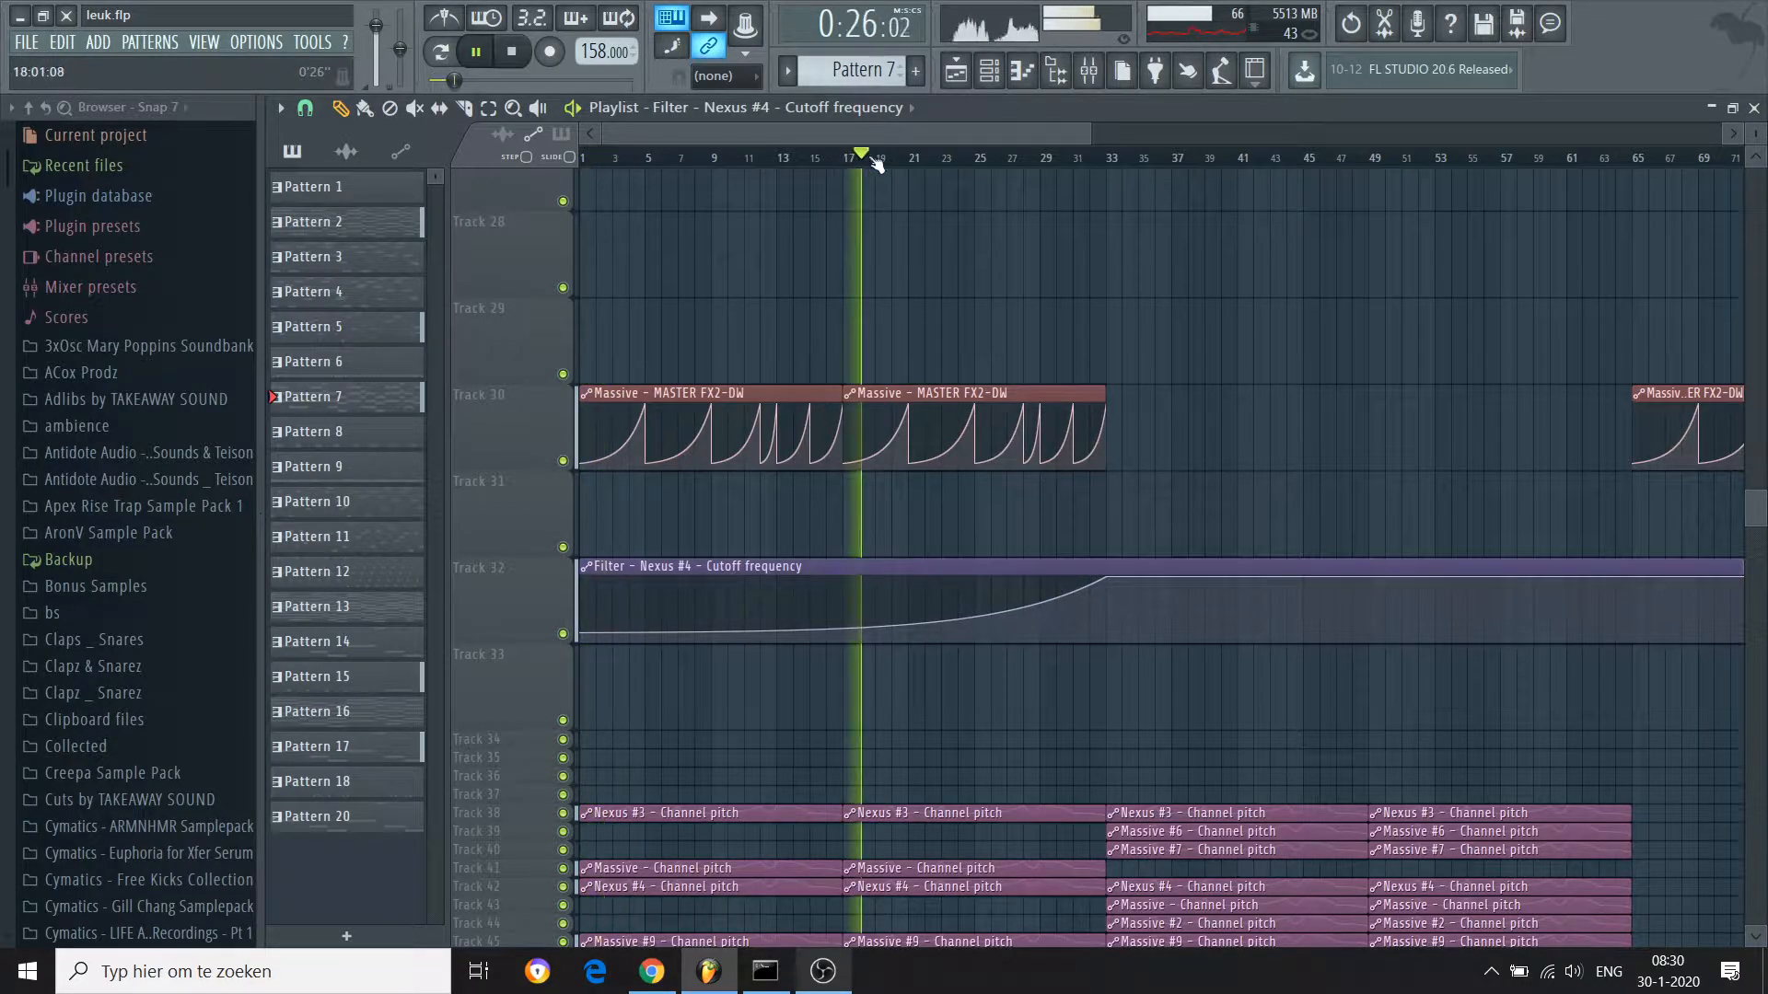
pyautogui.click(1026, 158)
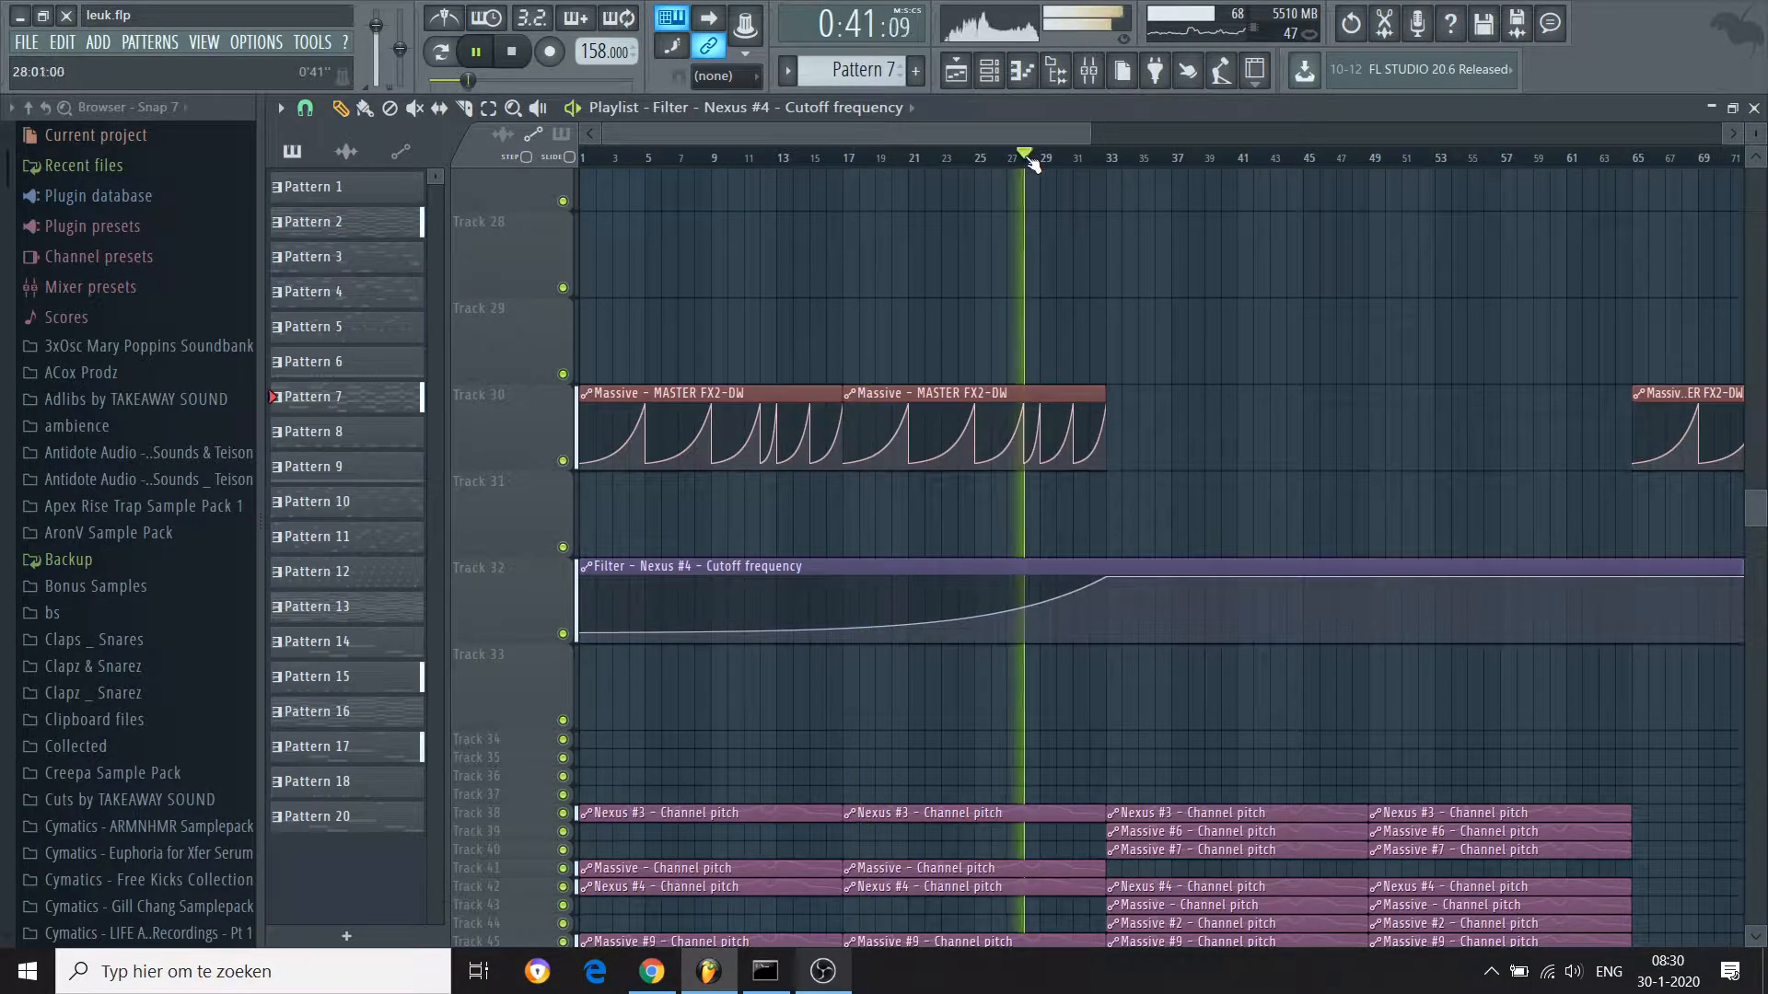
pyautogui.click(1091, 160)
pyautogui.press('space')
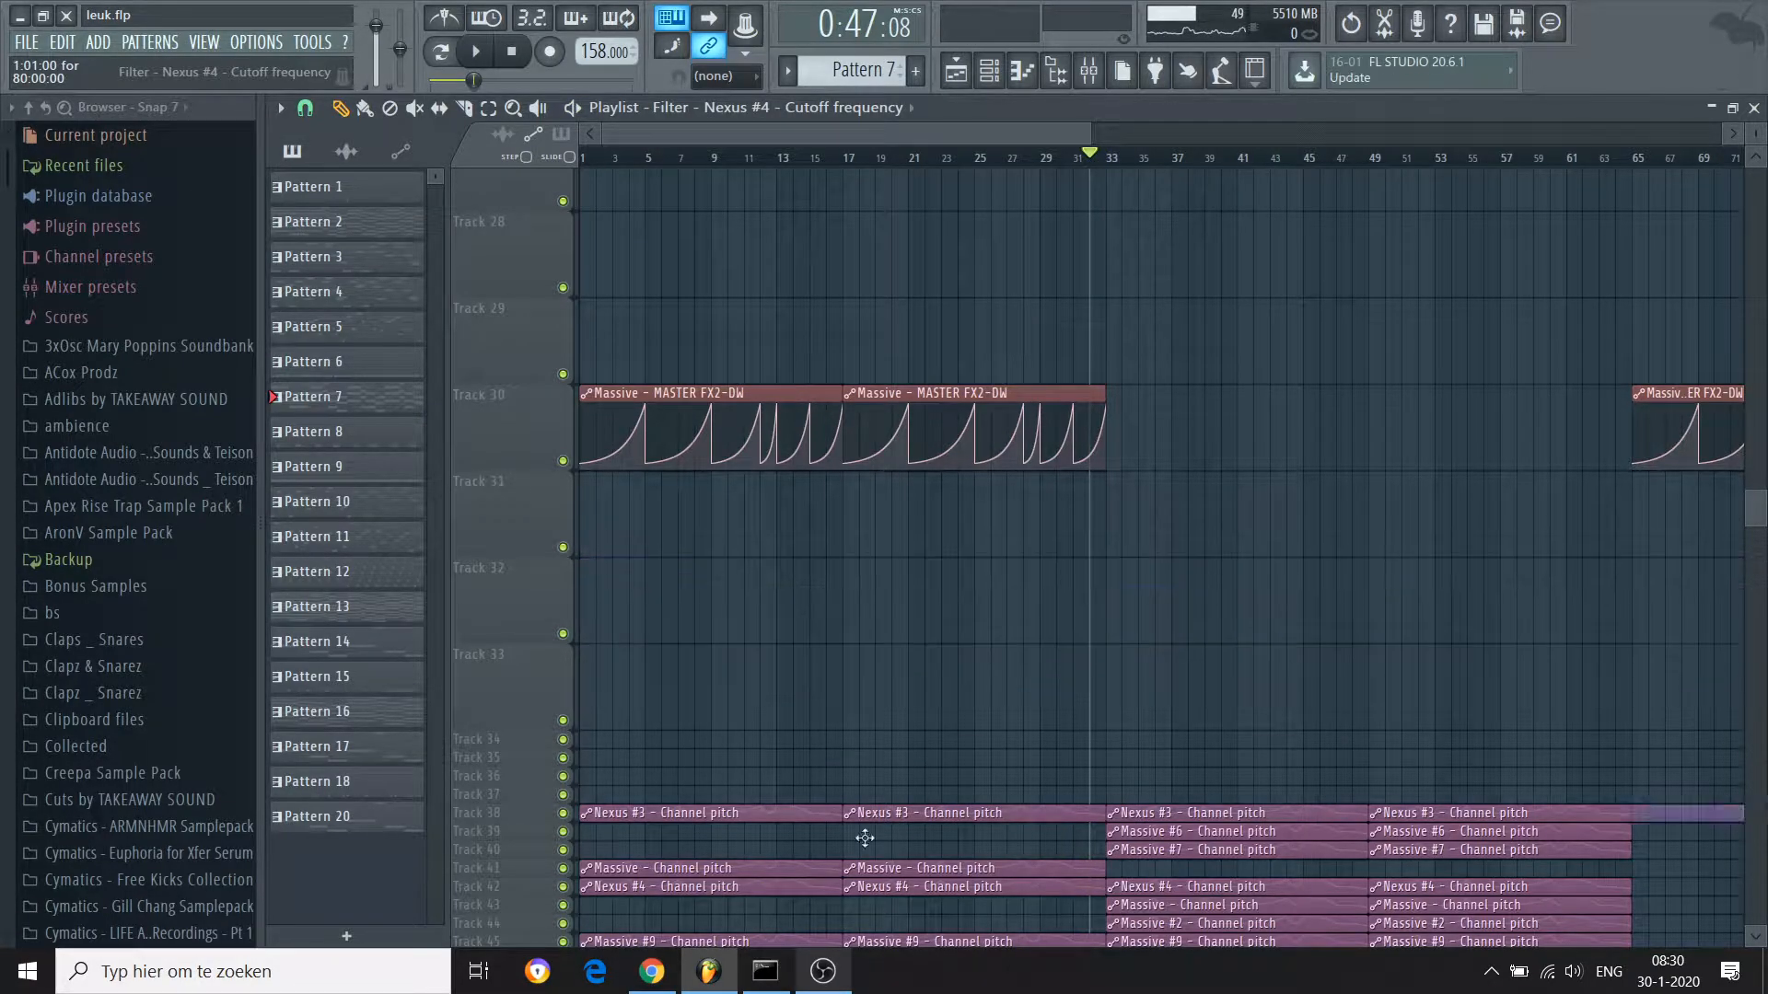
# Move the Nexus #4 cutoff frequency automation clip back down to Track 78 in the playlist
pyautogui.scroll(-8, 863, 836)
pyautogui.scroll(-5, 659, 900)
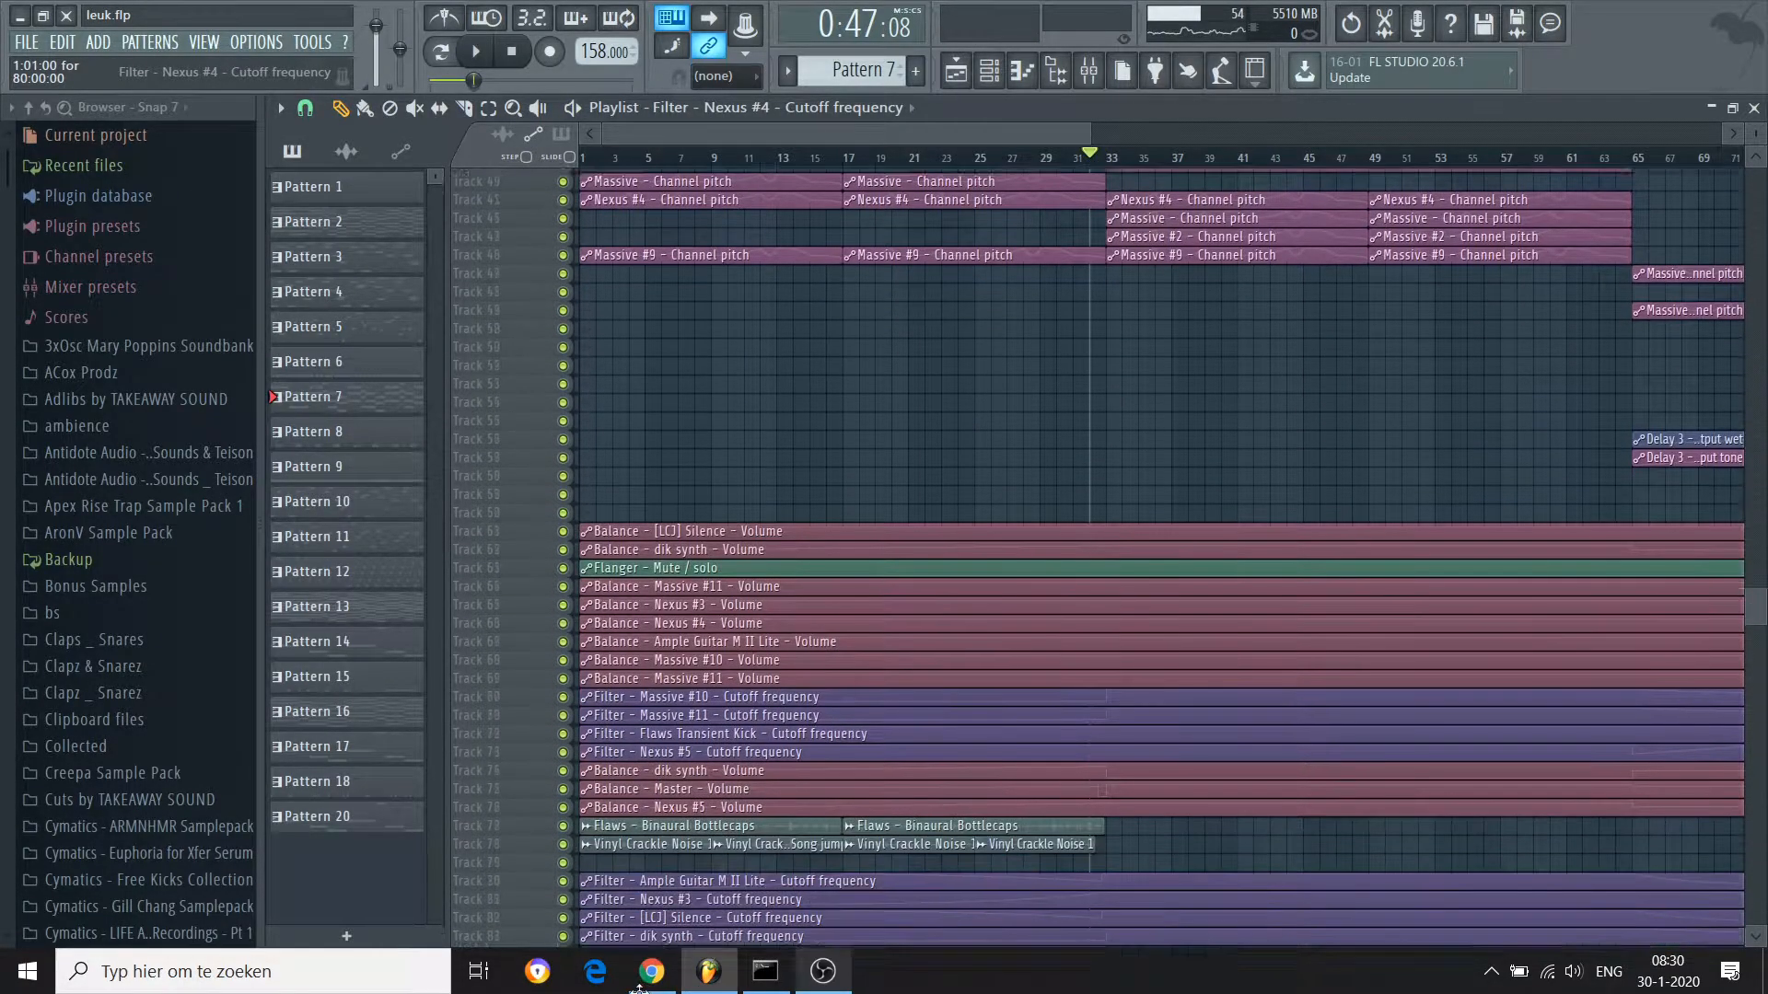
pyautogui.click(617, 749)
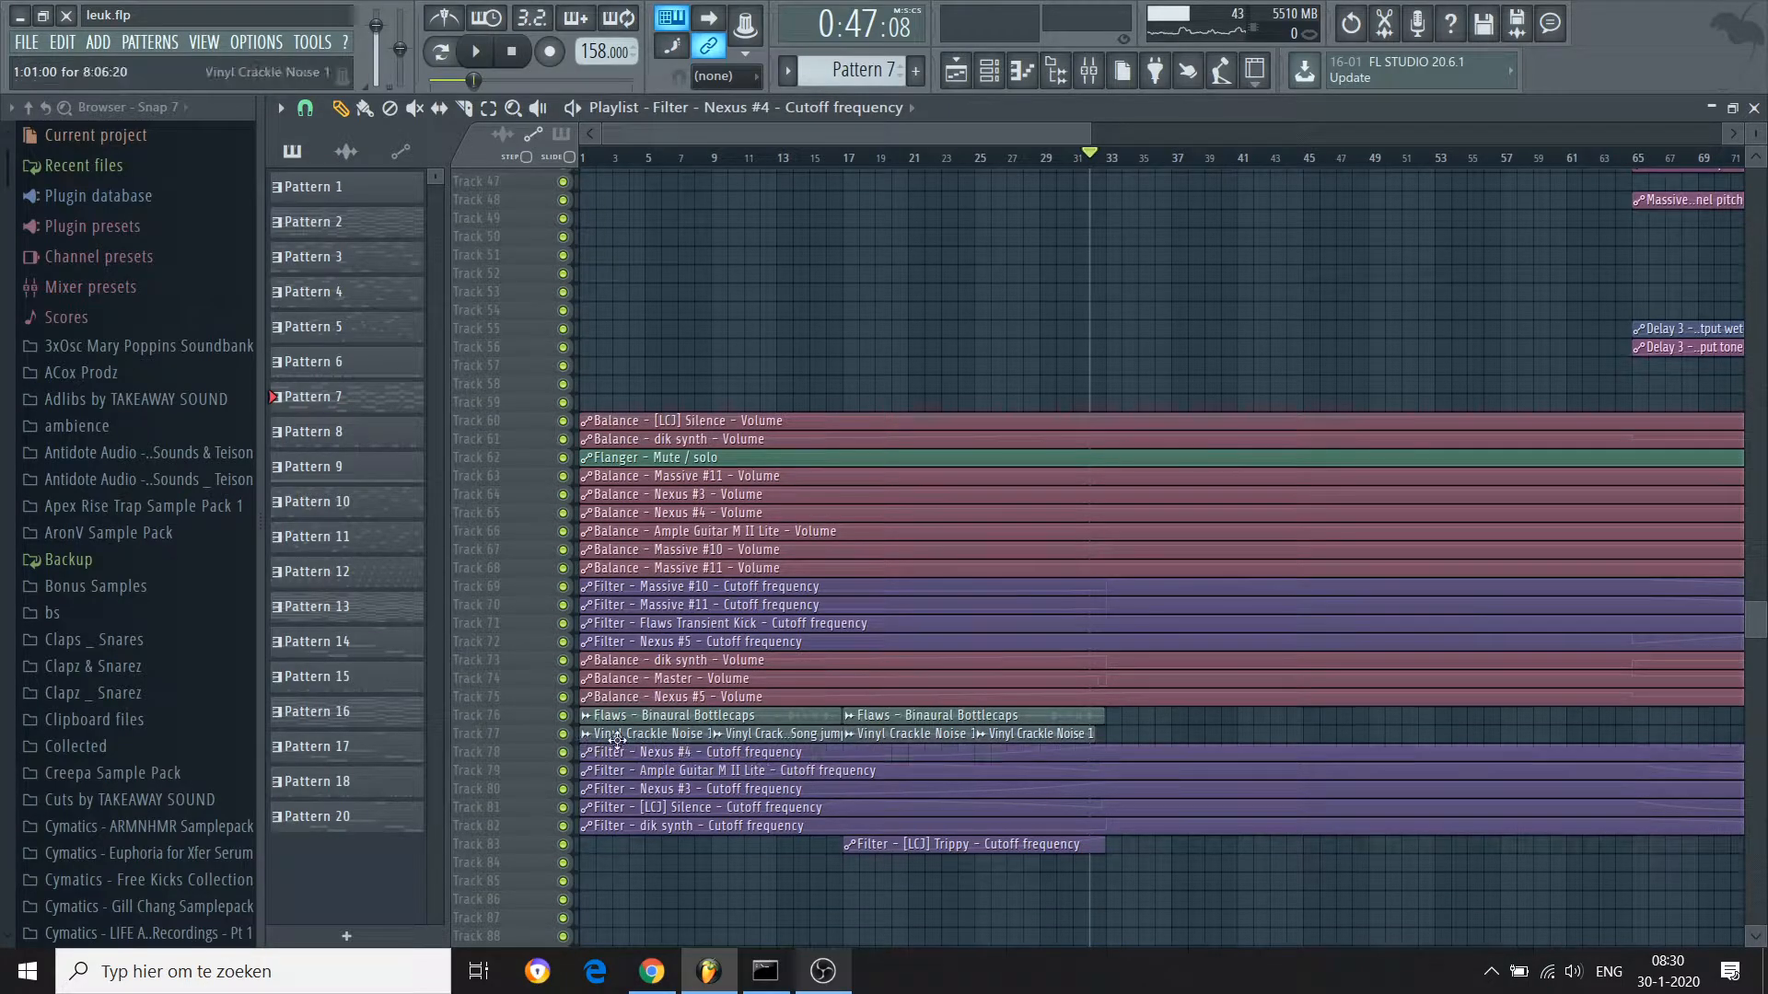
# Open Pattern 5 and Pattern 11 in the piano roll to examine their melody notes
pyautogui.moveTo(1758, 628); pyautogui.dragTo(1711, 248)
pyautogui.doubleClick(725, 322)
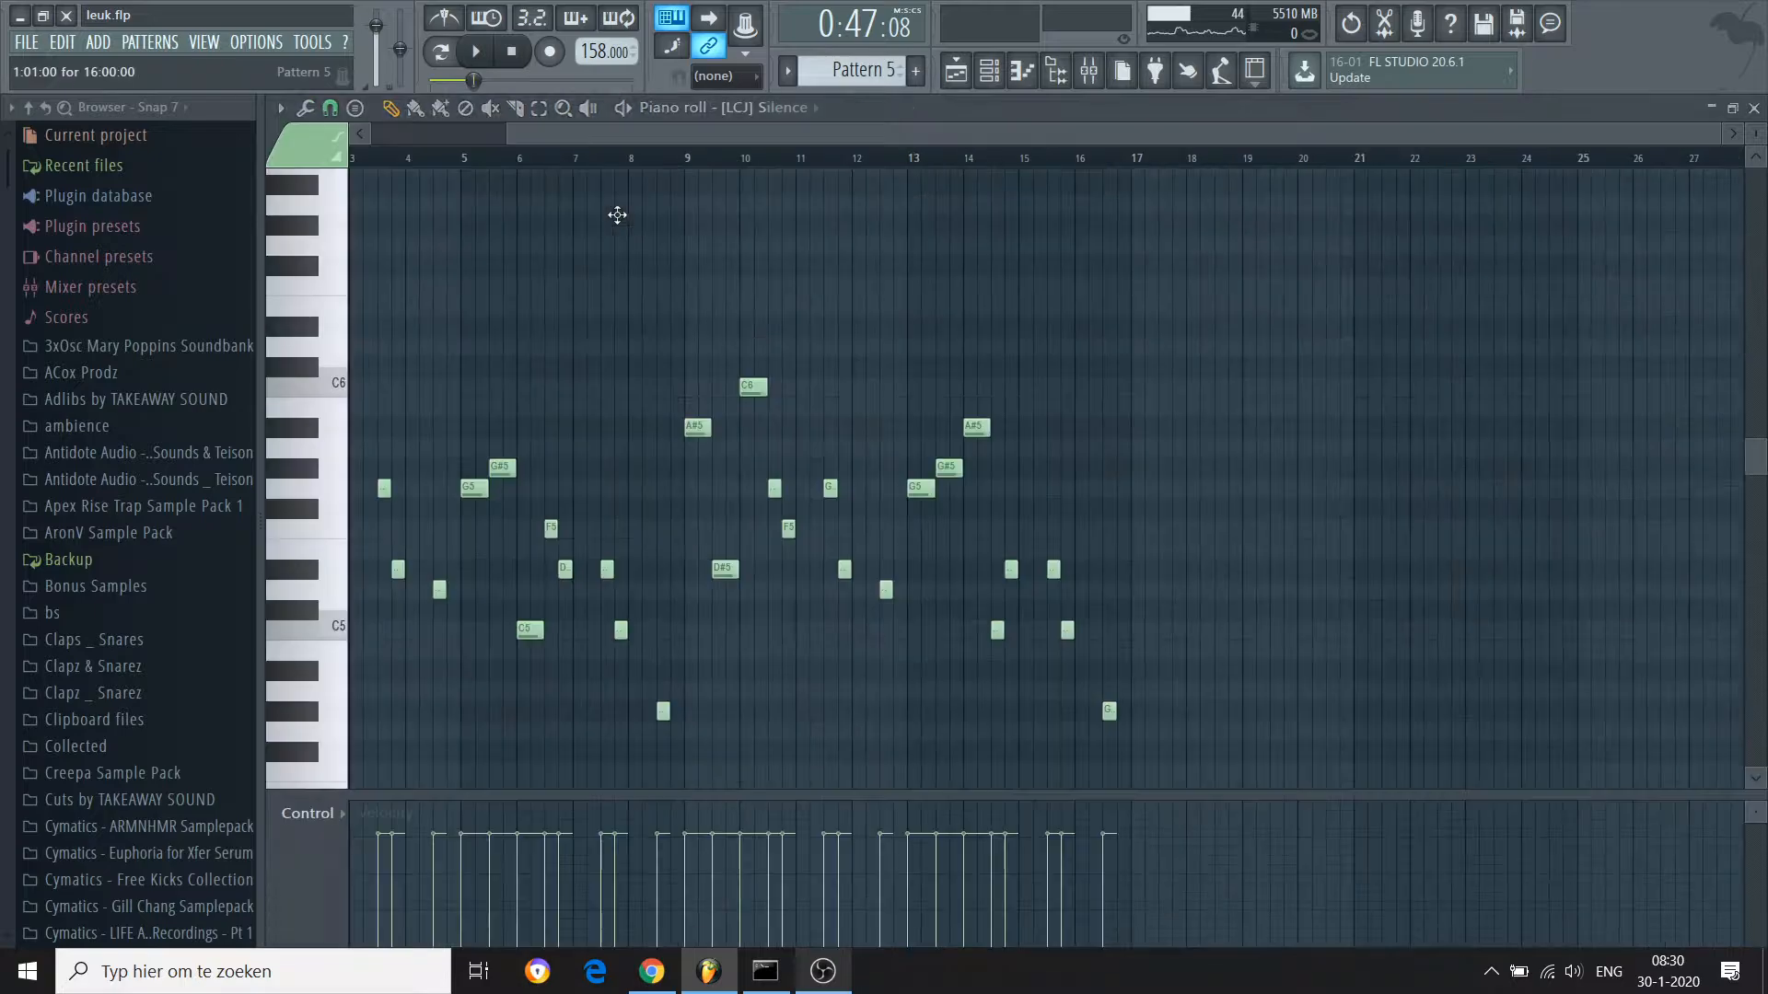
pyautogui.click(956, 71)
pyautogui.doubleClick(599, 712)
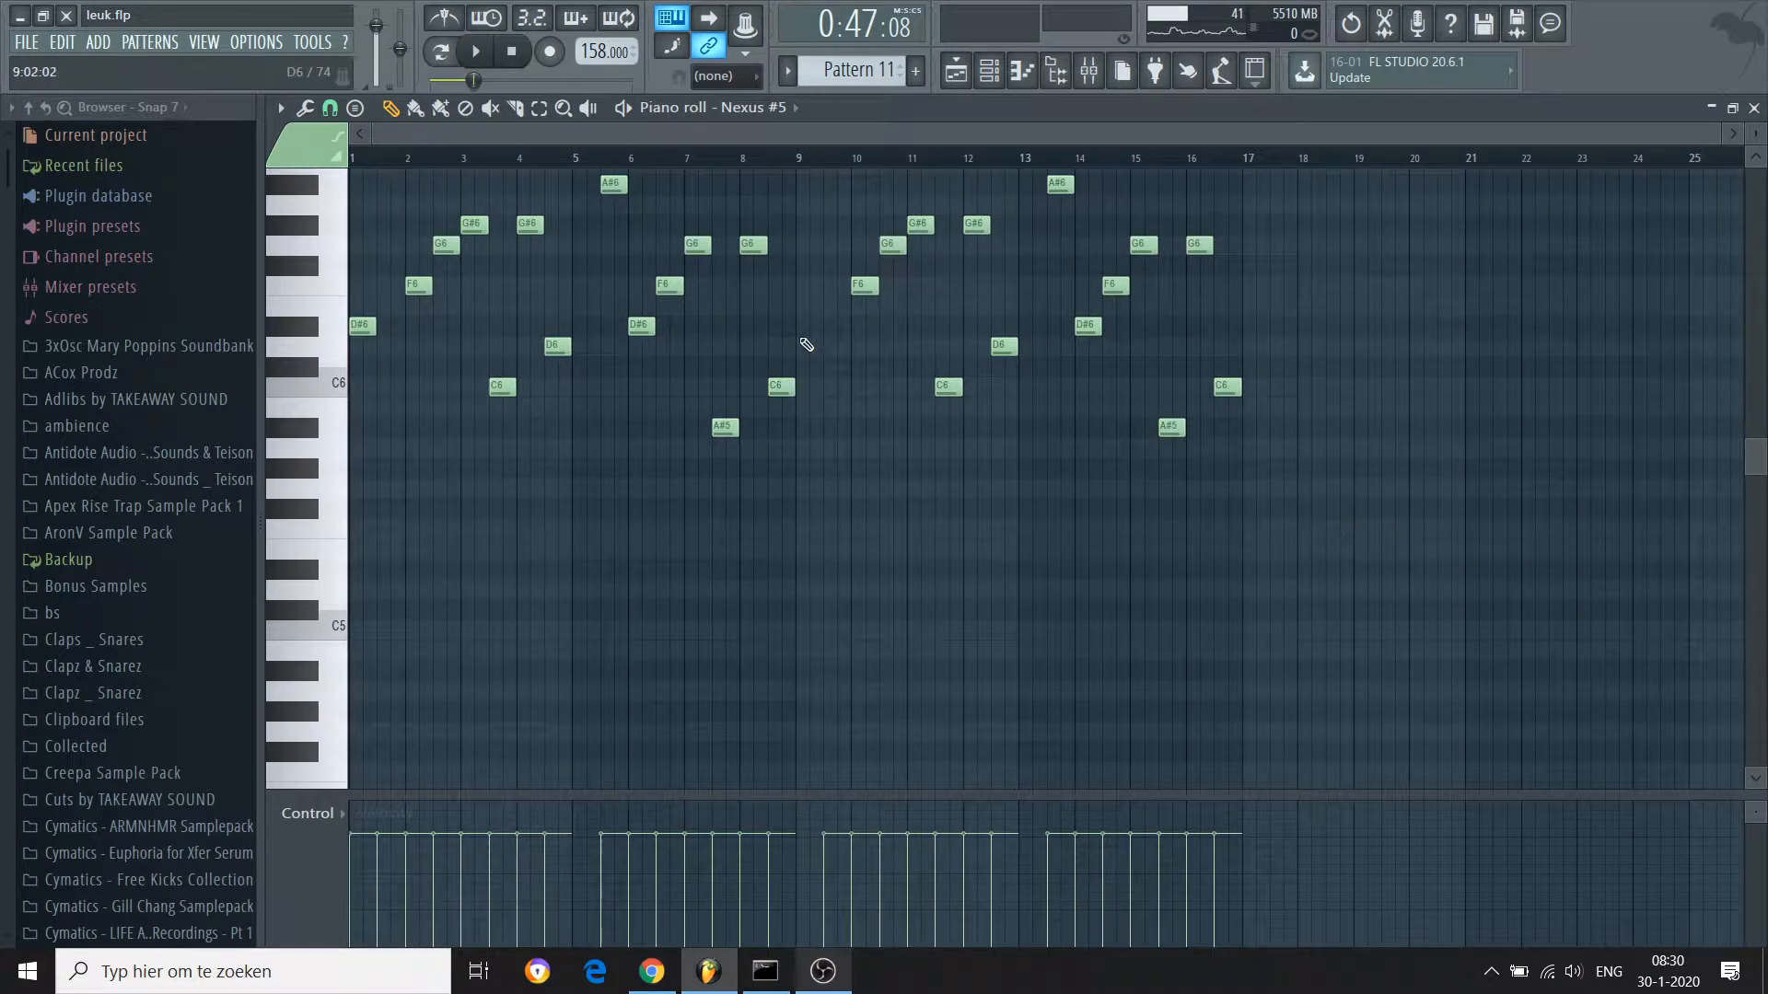
# Unsolo the Nexus #4 mixer track and play Pattern 11 on its own in pattern mode
pyautogui.click(439, 59)
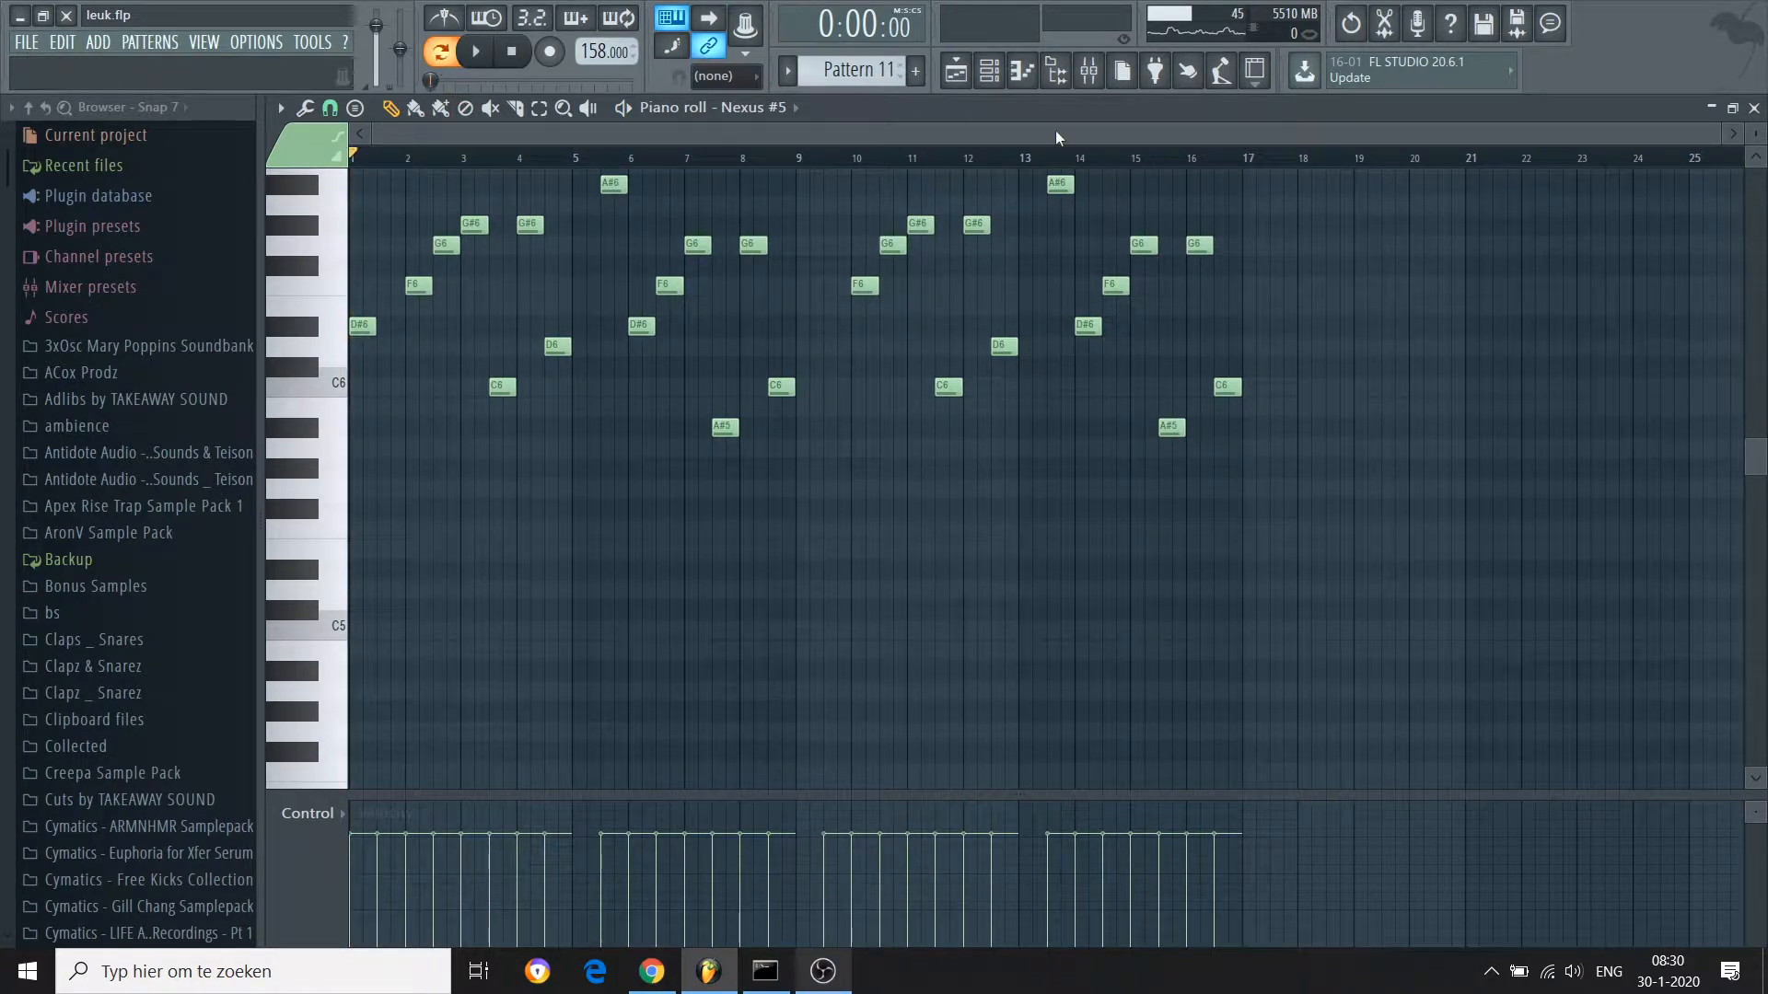
pyautogui.click(1087, 74)
pyautogui.rightClick(623, 474)
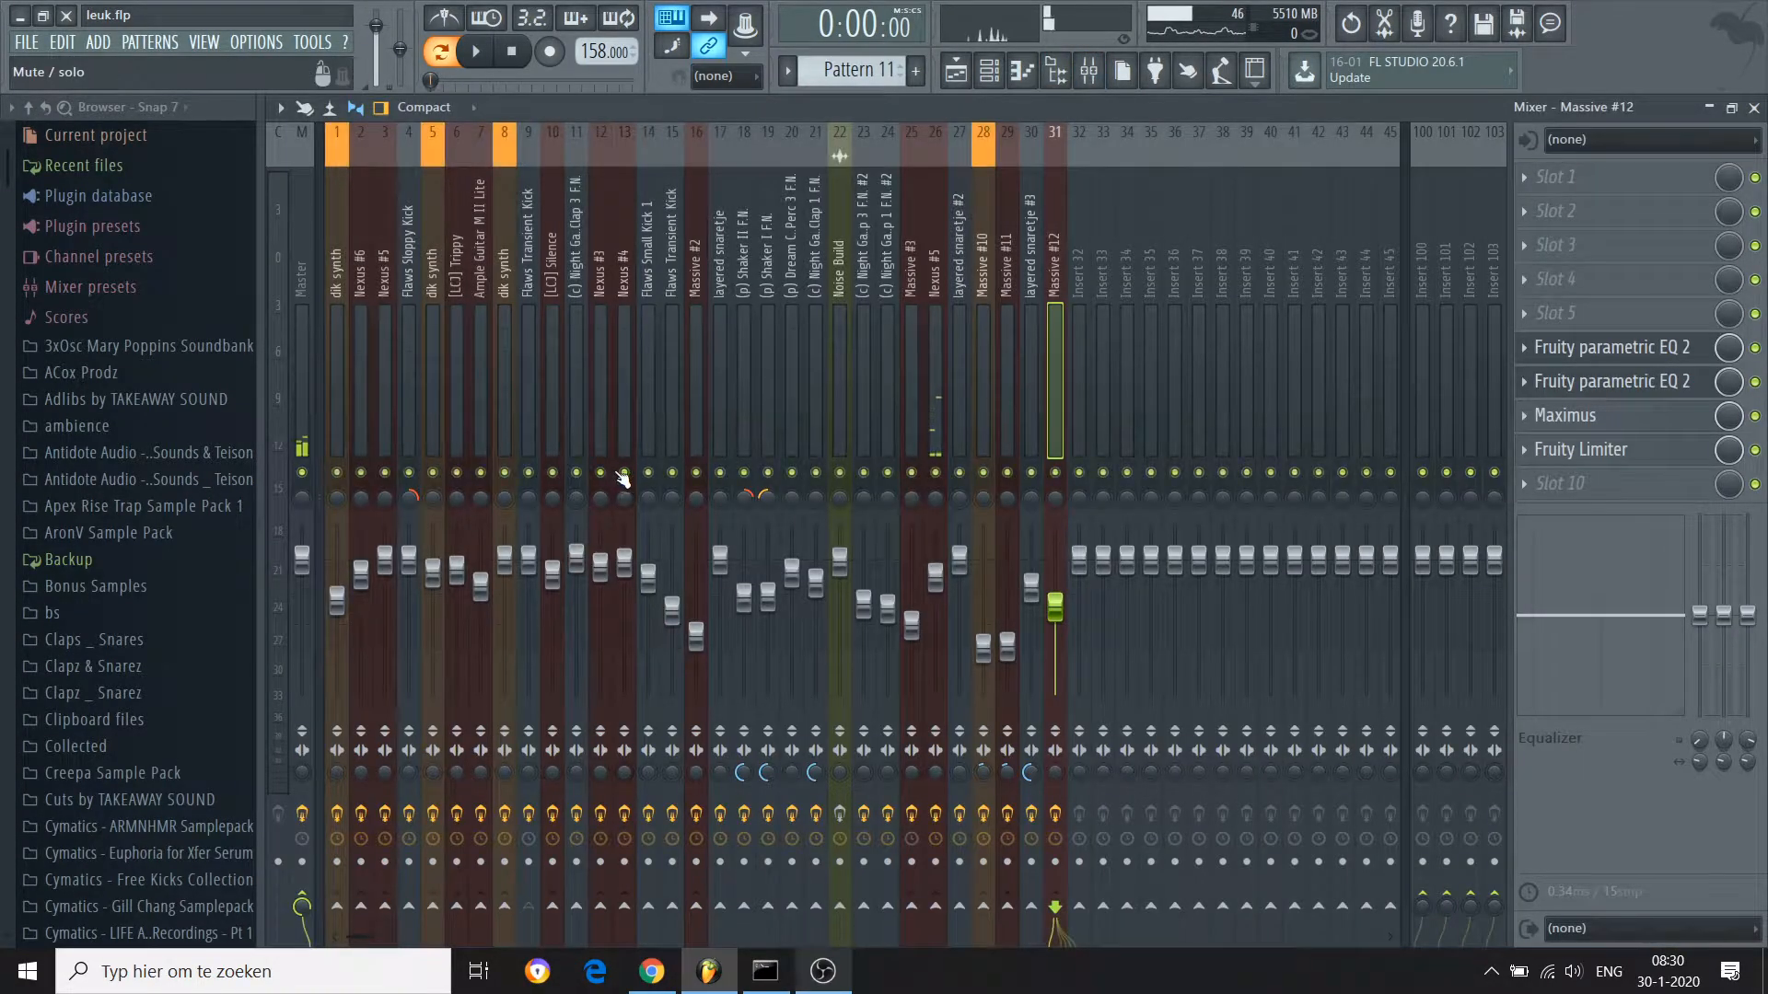
pyautogui.click(956, 69)
pyautogui.press('space')
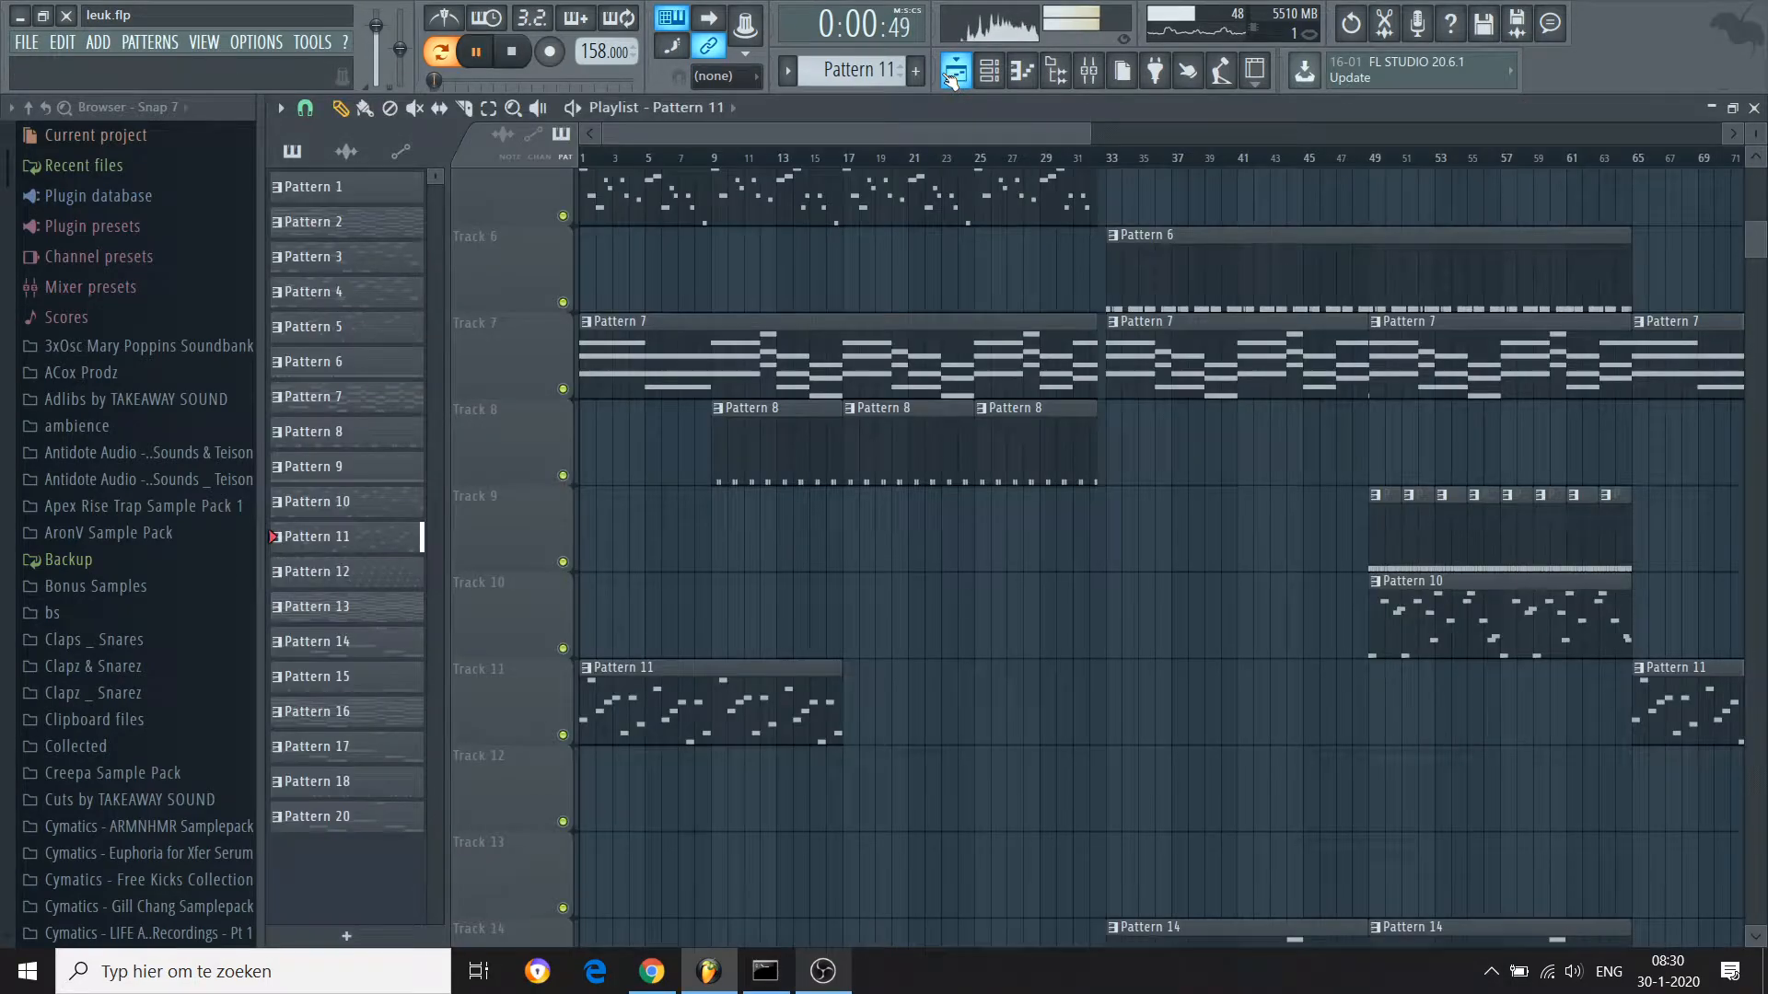
# Examine Pattern 11's Nexus #5 notes in the piano roll while it plays, stop playback and return to the playlist
pyautogui.click(1022, 71)
pyautogui.scroll(4, 640, 313)
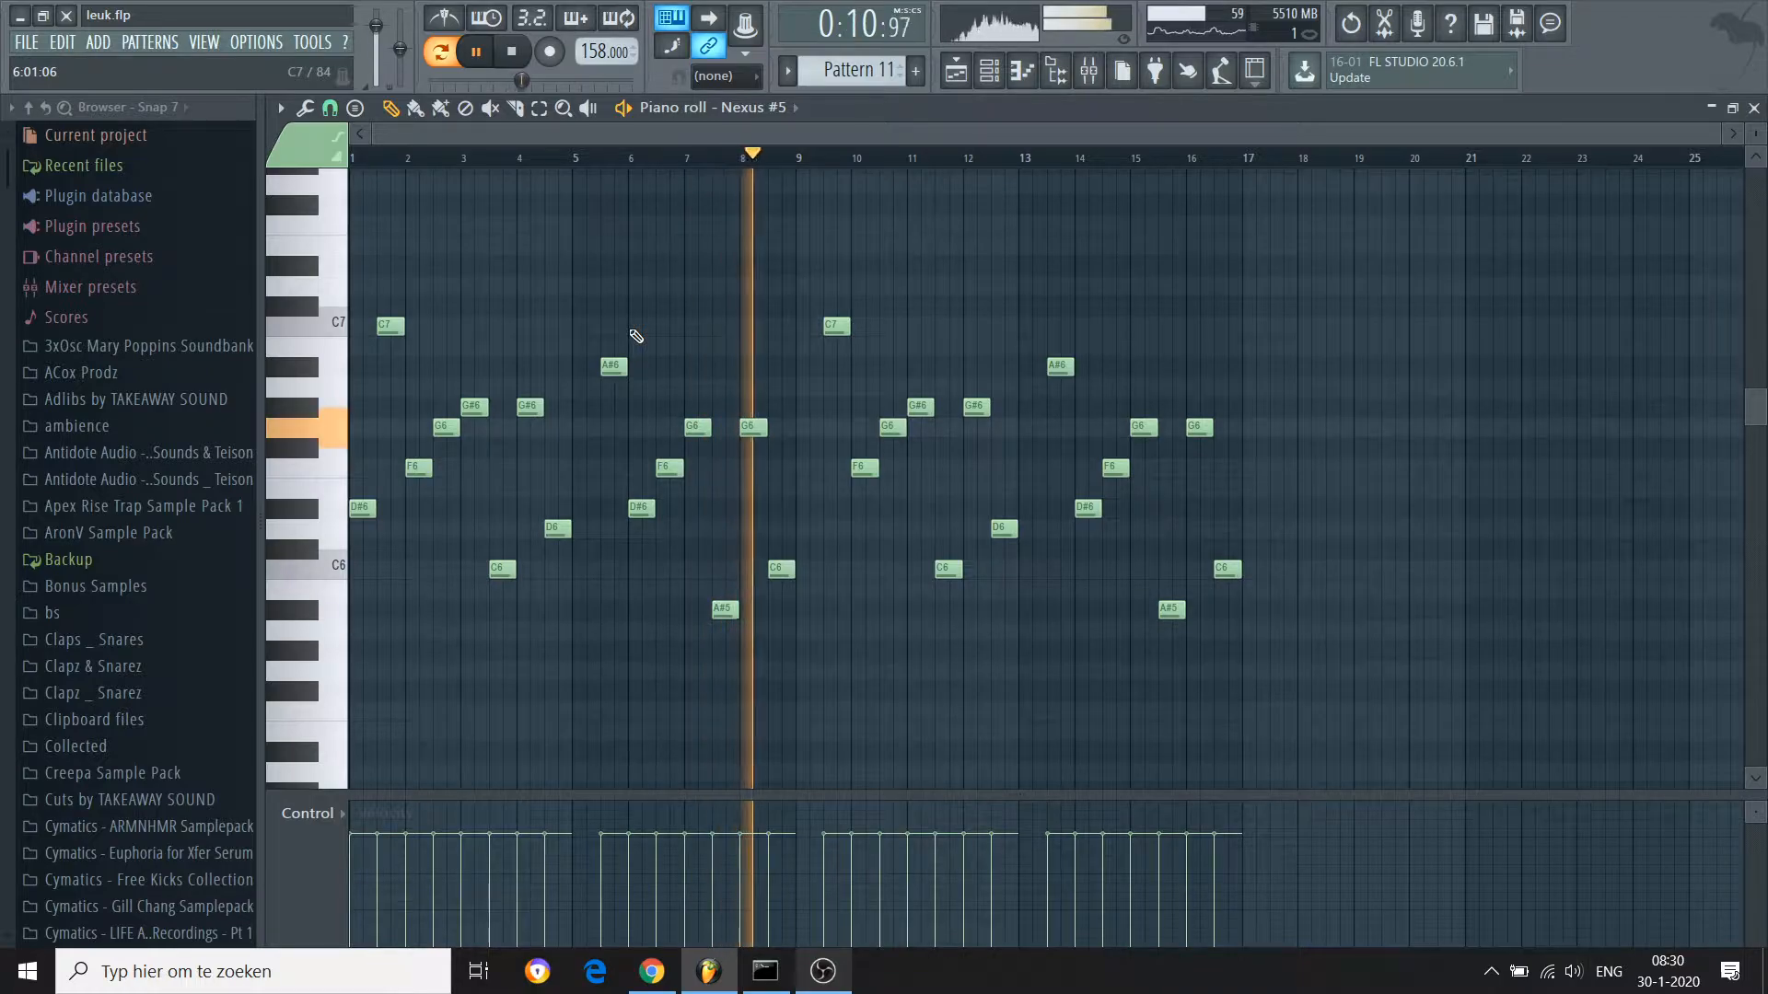
pyautogui.press('space')
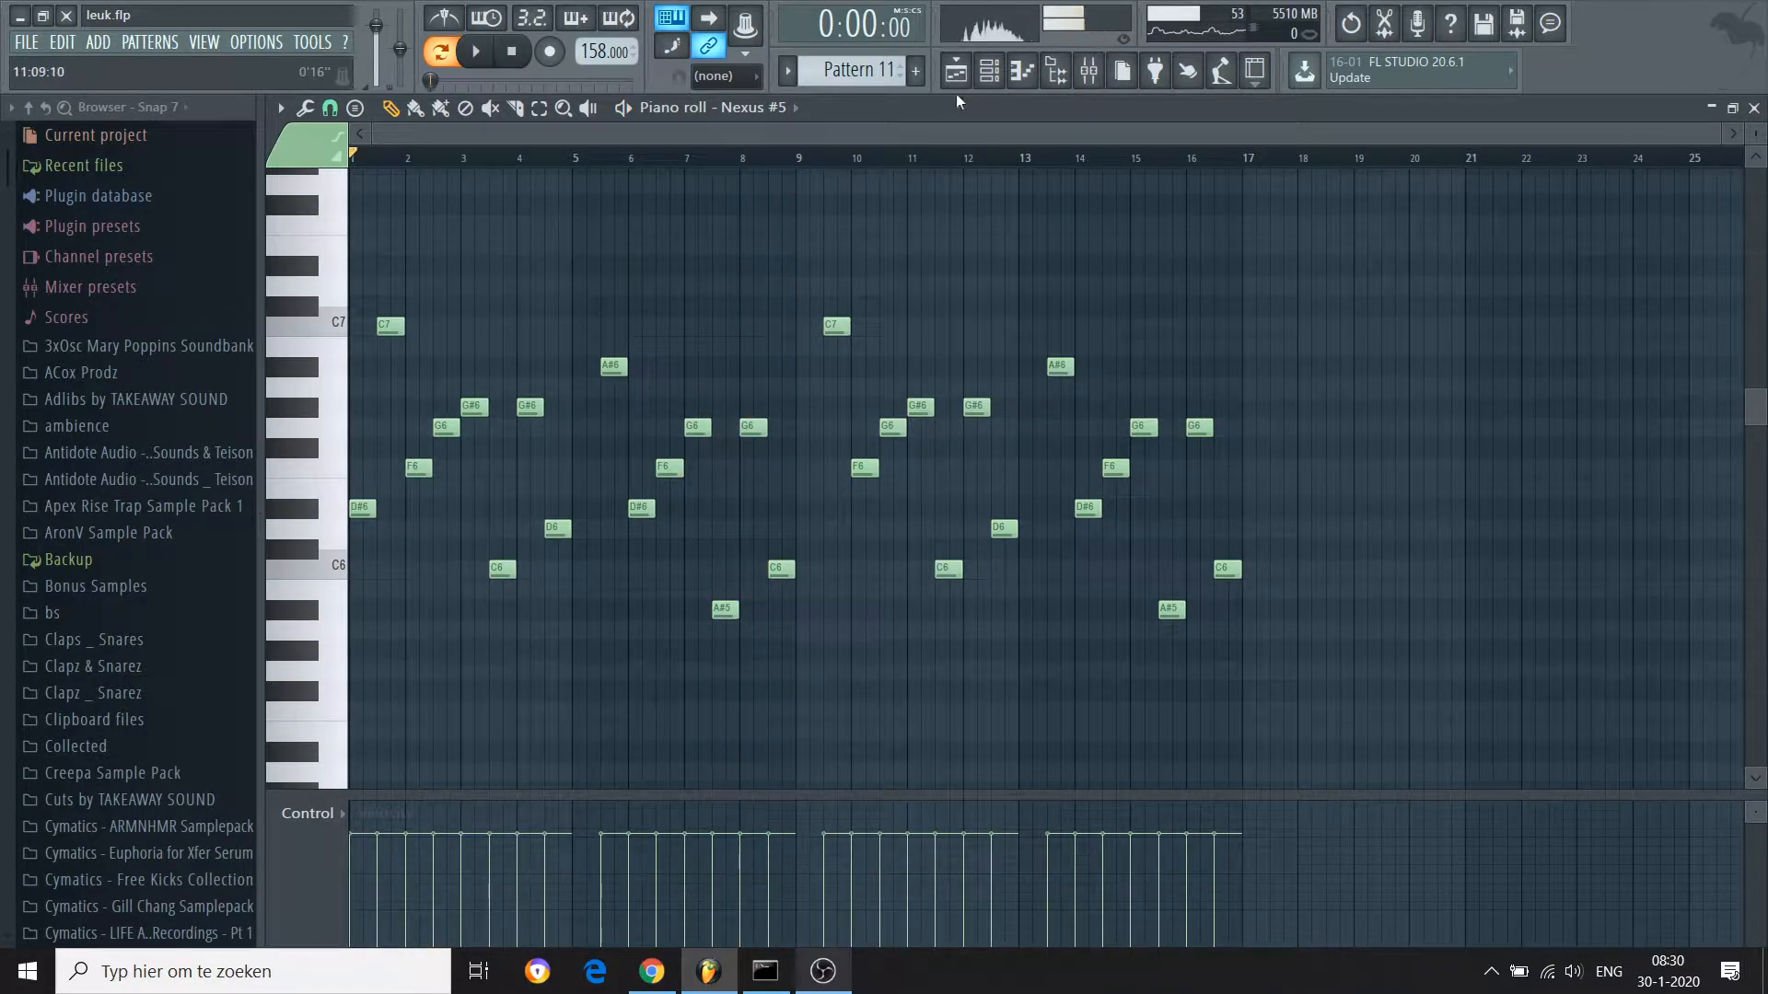
pyautogui.click(956, 70)
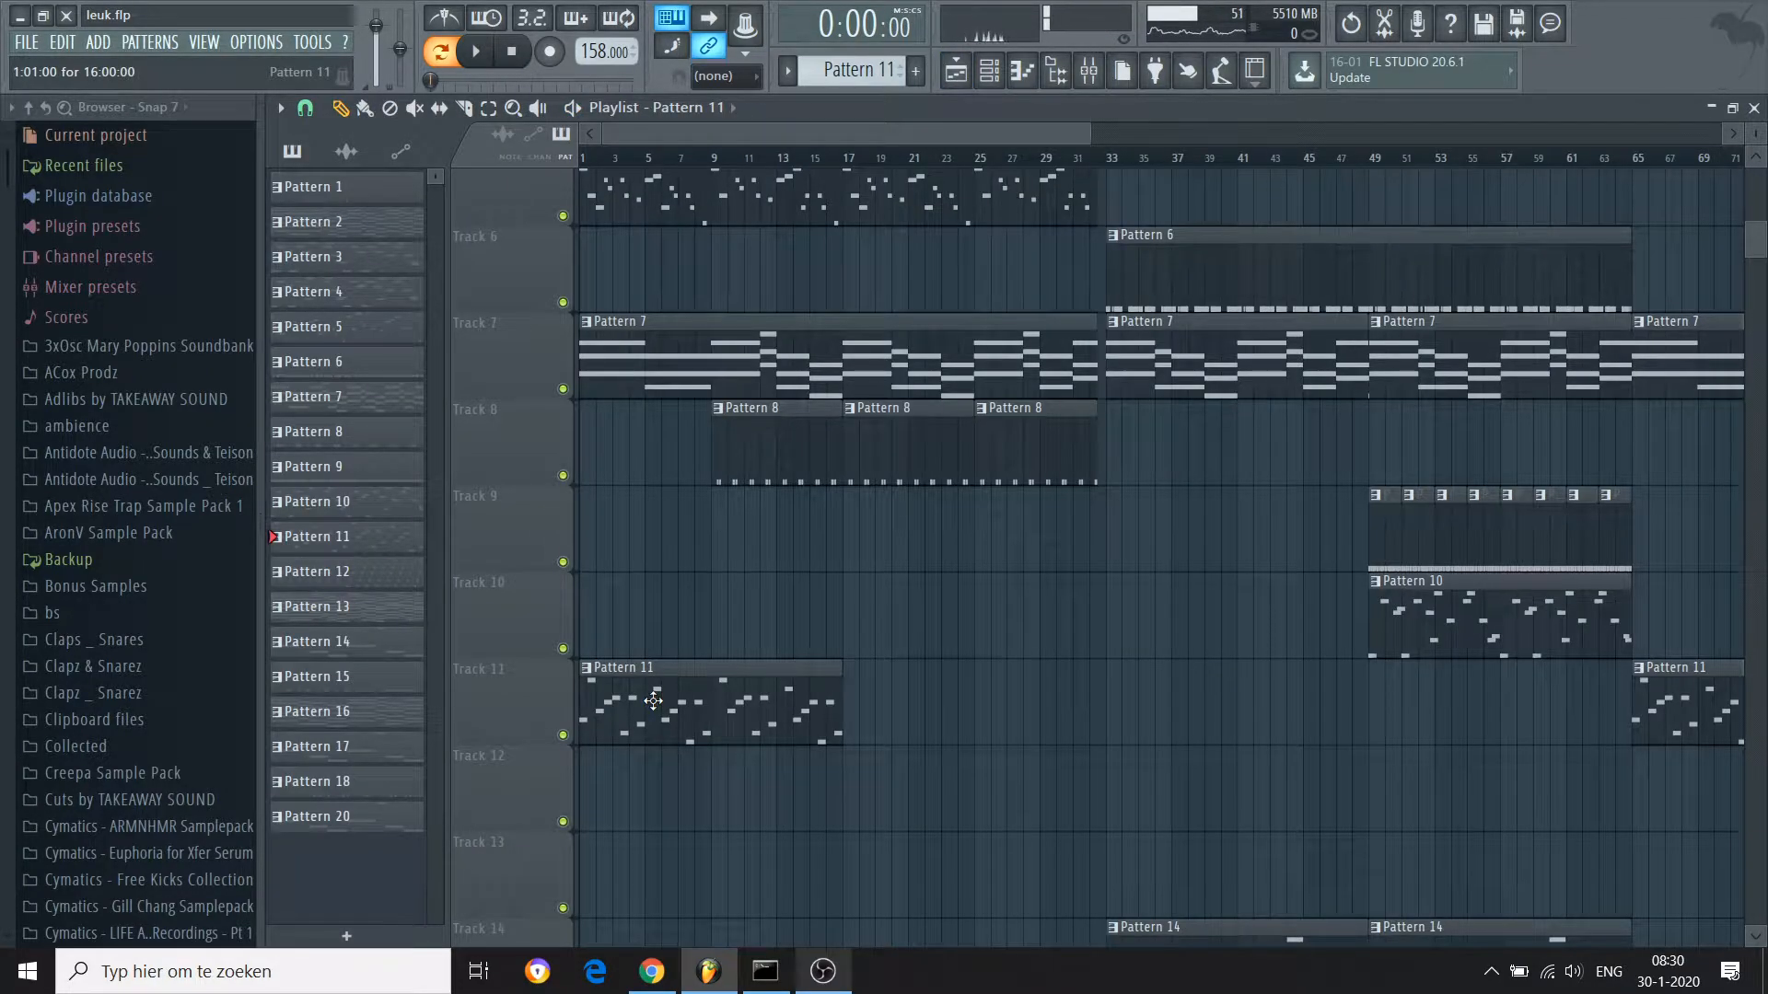
# Open Pattern 5 in the piano roll and play its melody on its own in pattern mode
pyautogui.scroll(4, 652, 702)
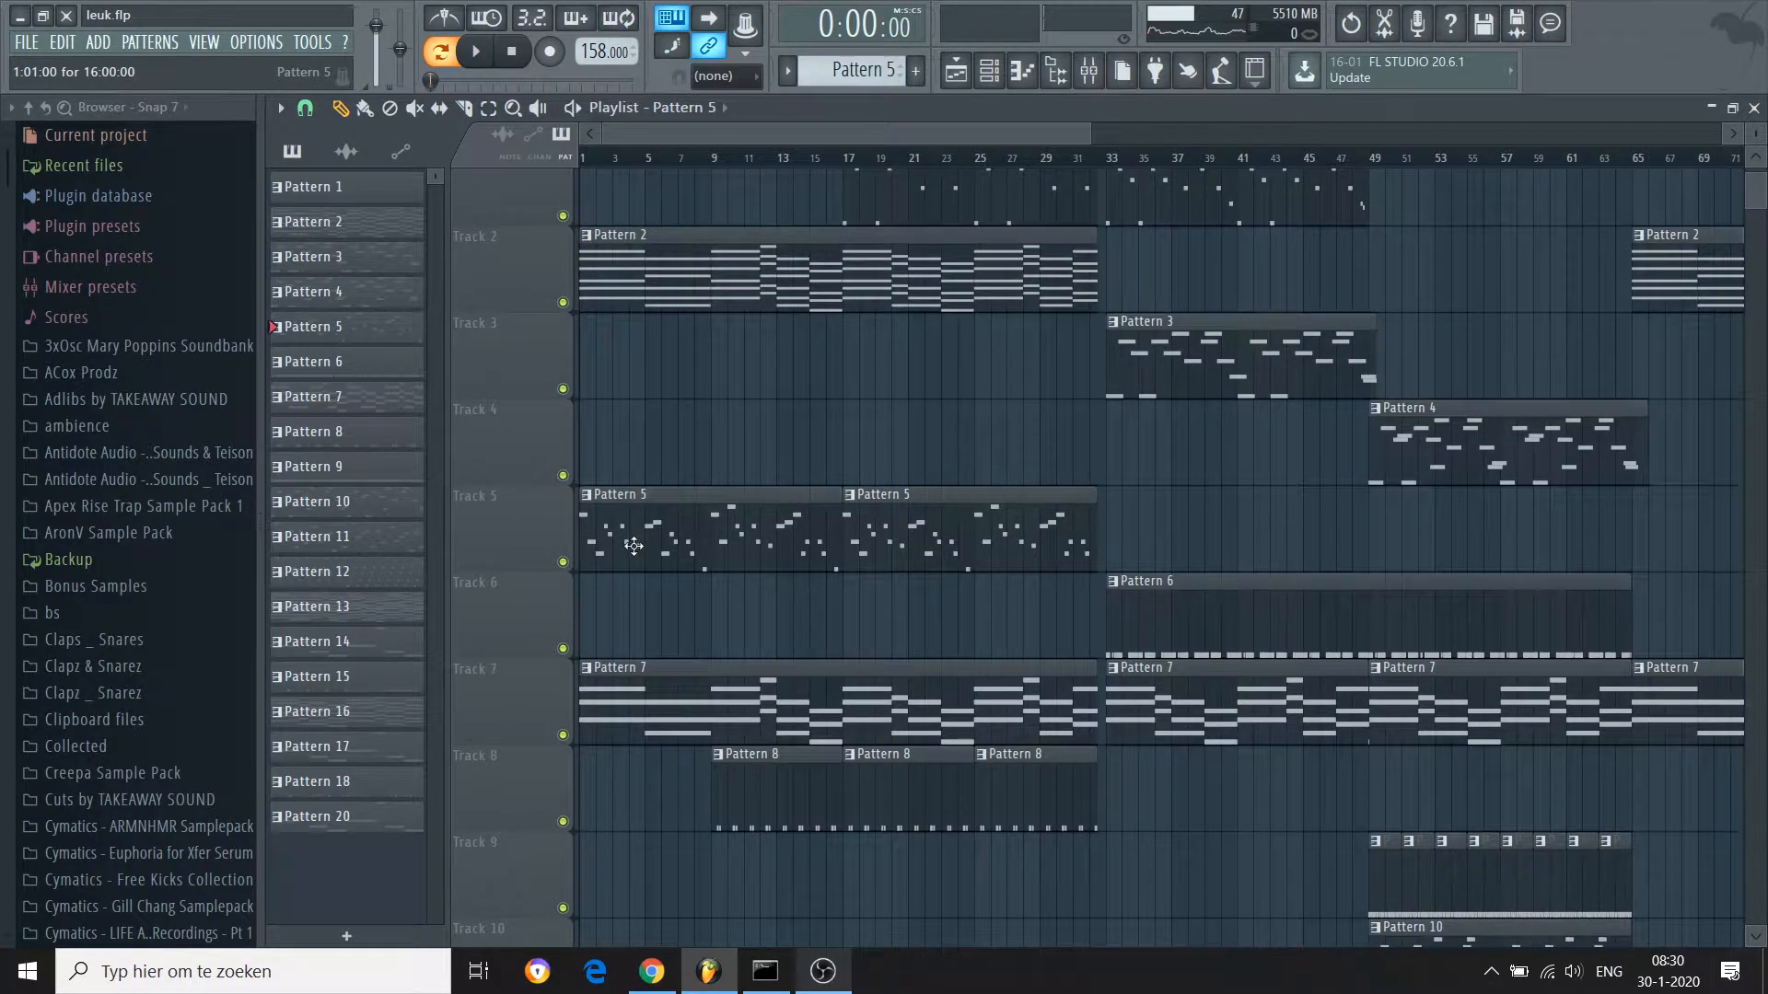
pyautogui.doubleClick(633, 546)
pyautogui.moveTo(659, 129); pyautogui.dragTo(359, 163)
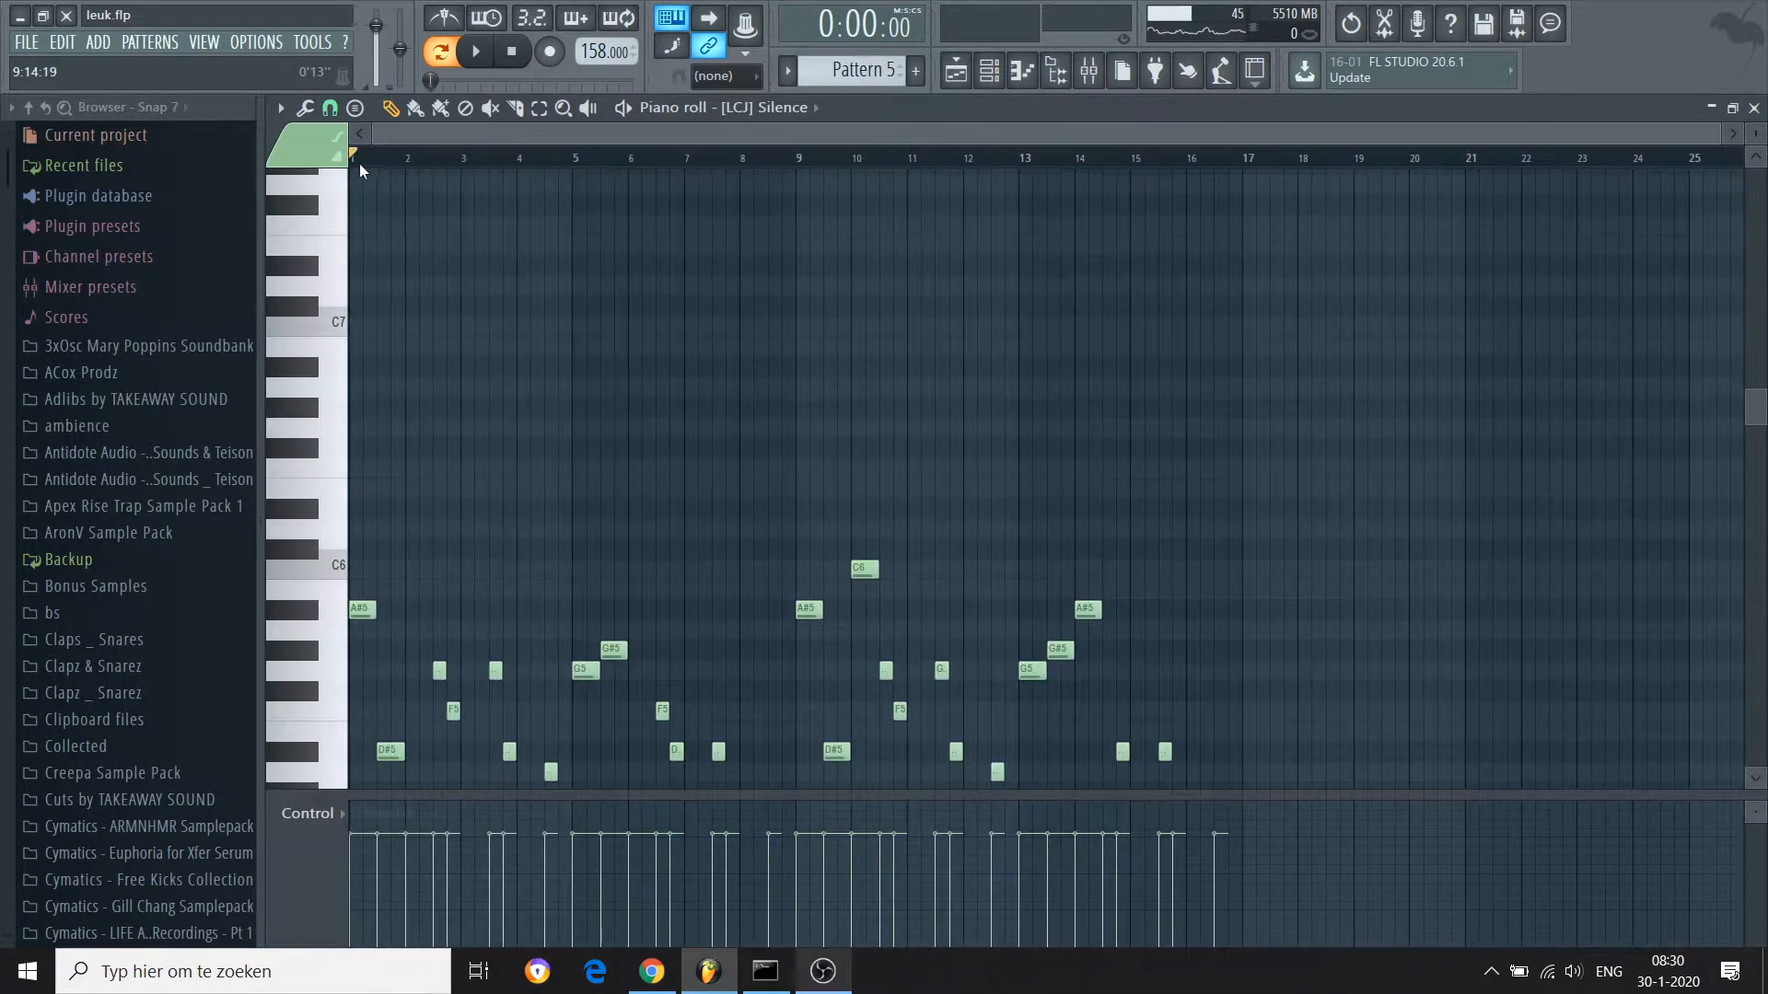
pyautogui.moveTo(1756, 412); pyautogui.dragTo(1761, 474)
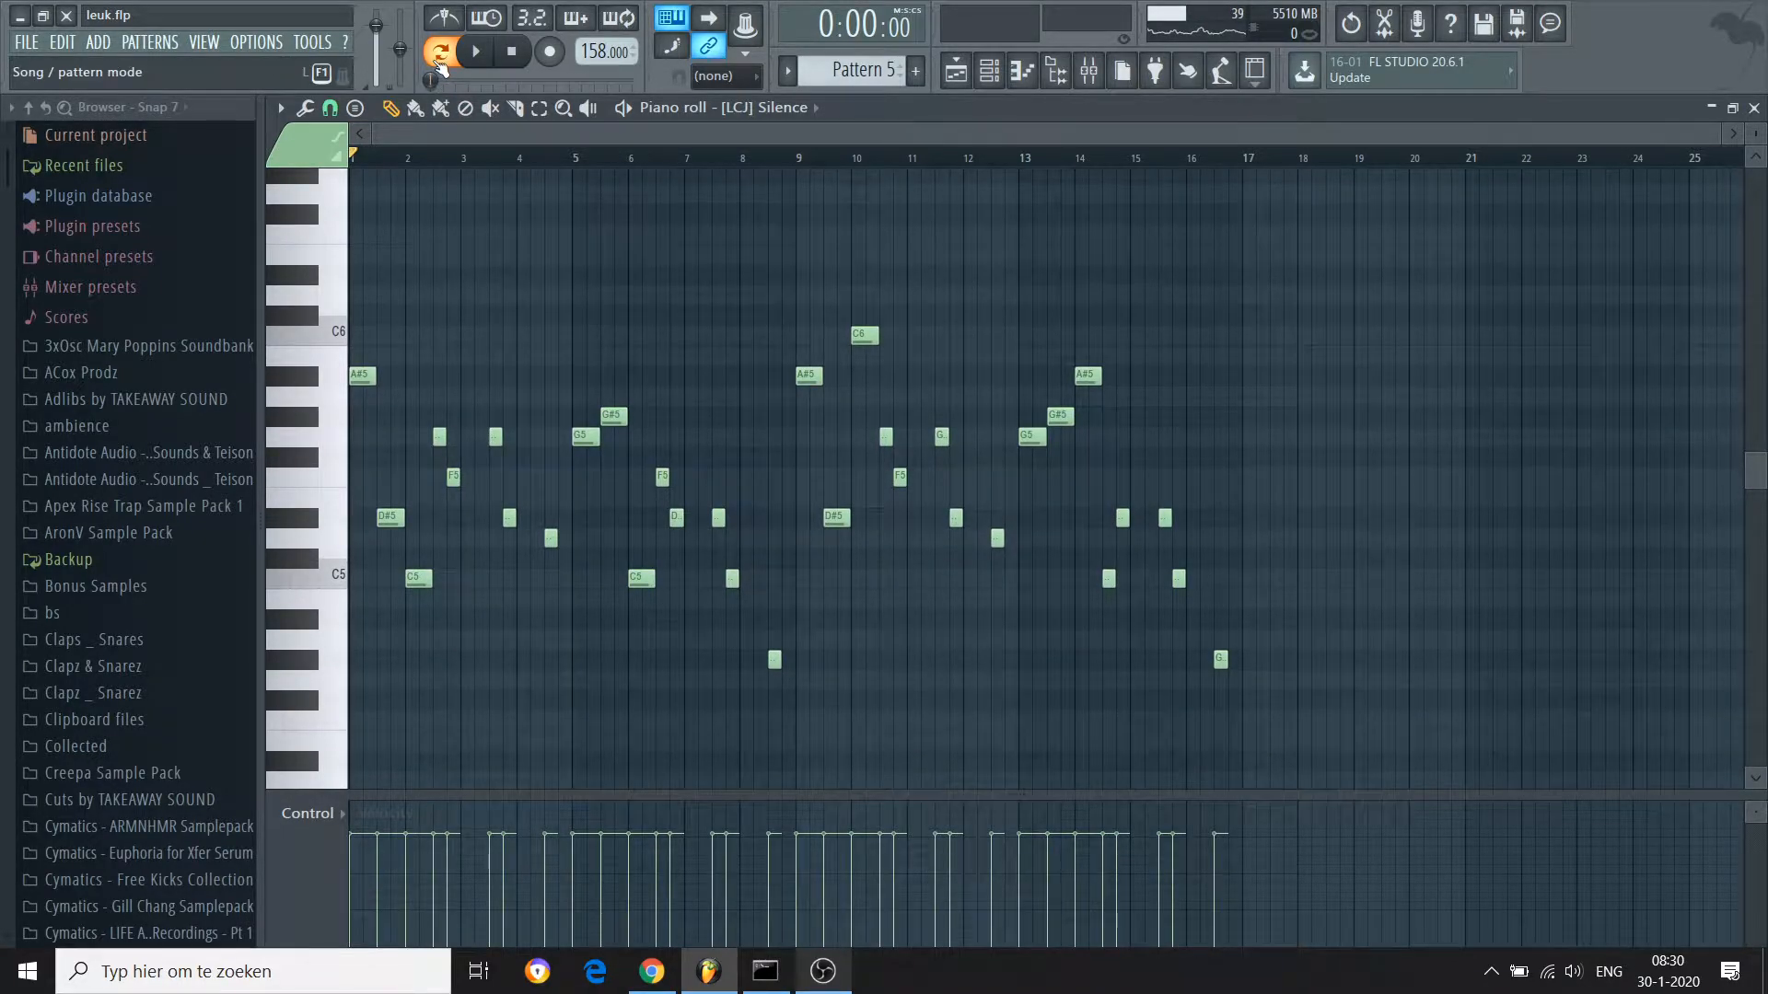
pyautogui.press('space')
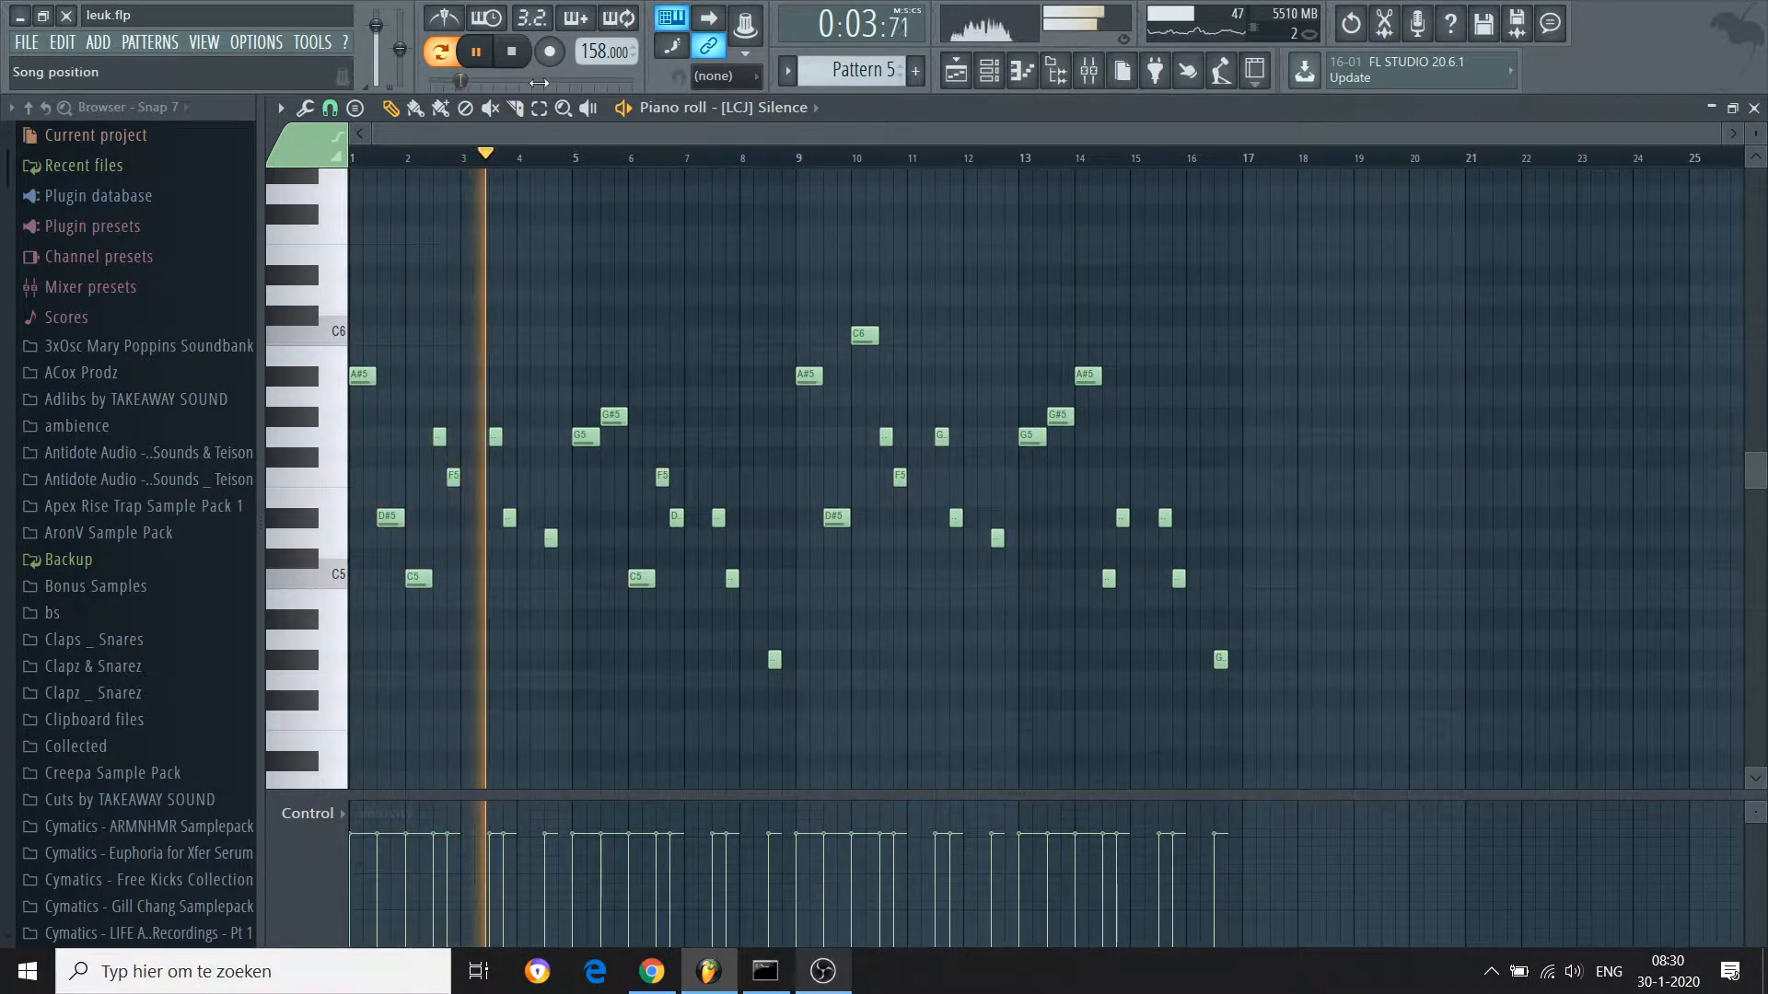
pyautogui.press('space')
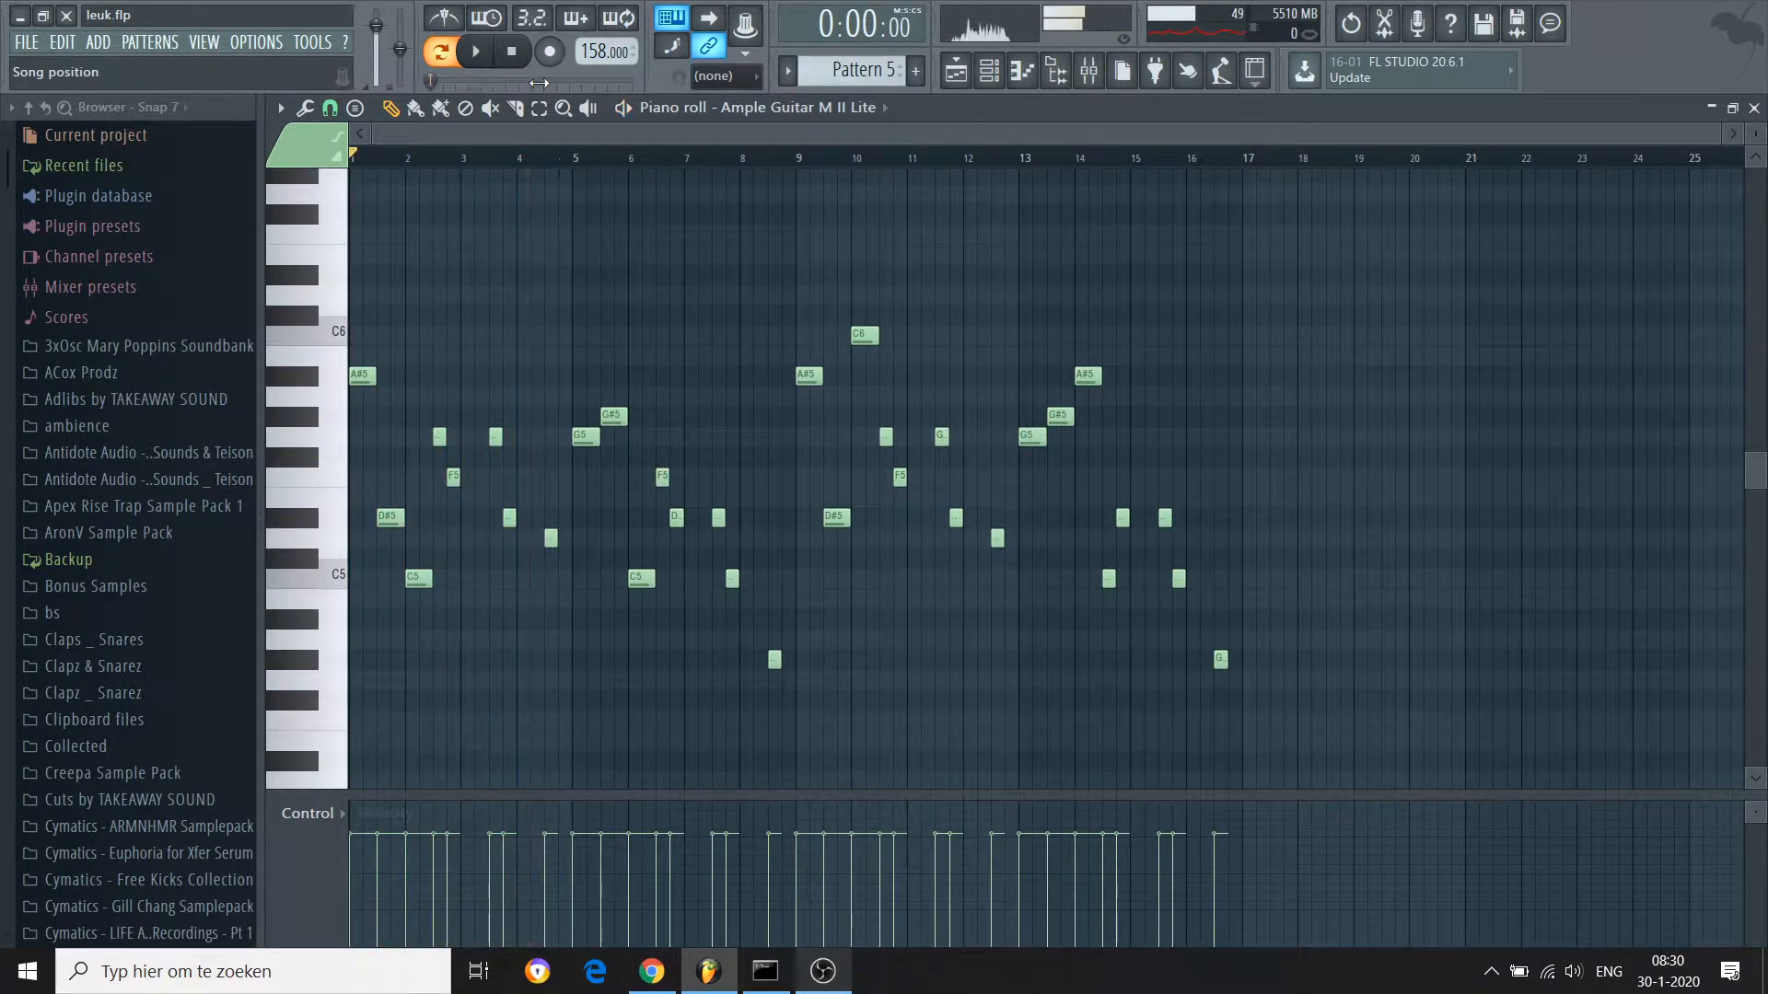
# Open the Ample Guitar M II Lite instrument from the channel rack, audition a few notes and close it
pyautogui.click(958, 76)
pyautogui.click(988, 77)
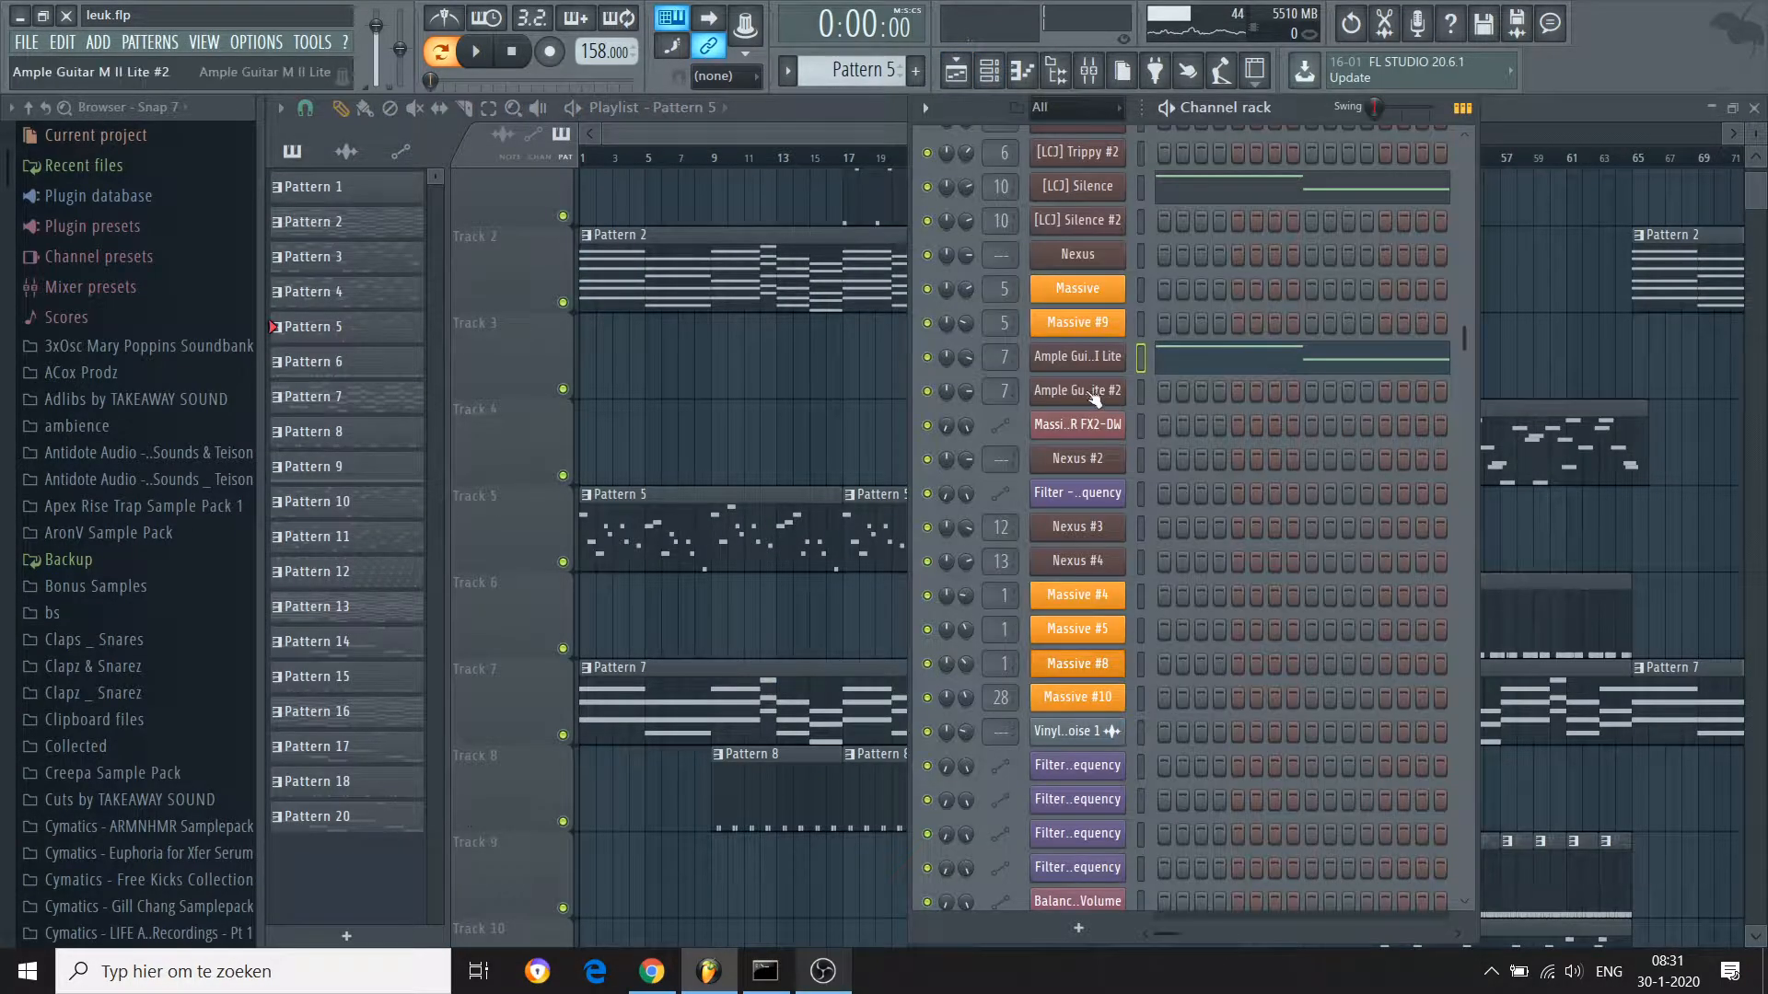
pyautogui.click(1077, 358)
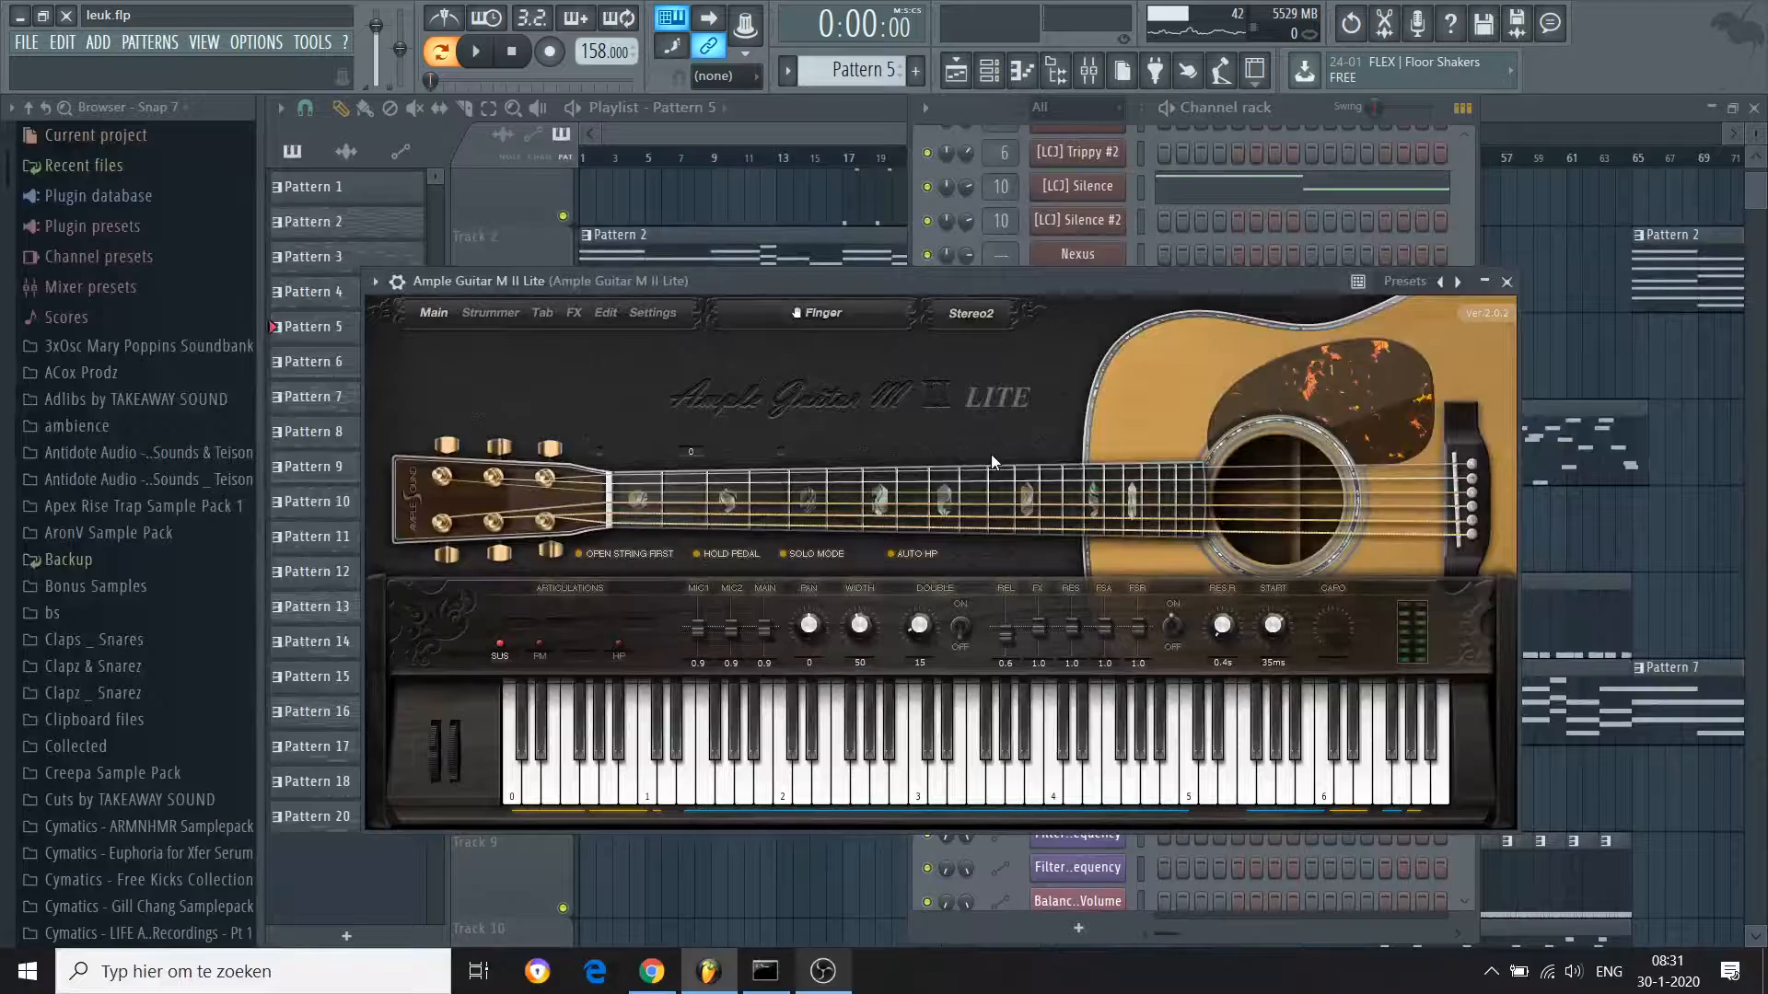
pyautogui.press('j')
pyautogui.press('i')
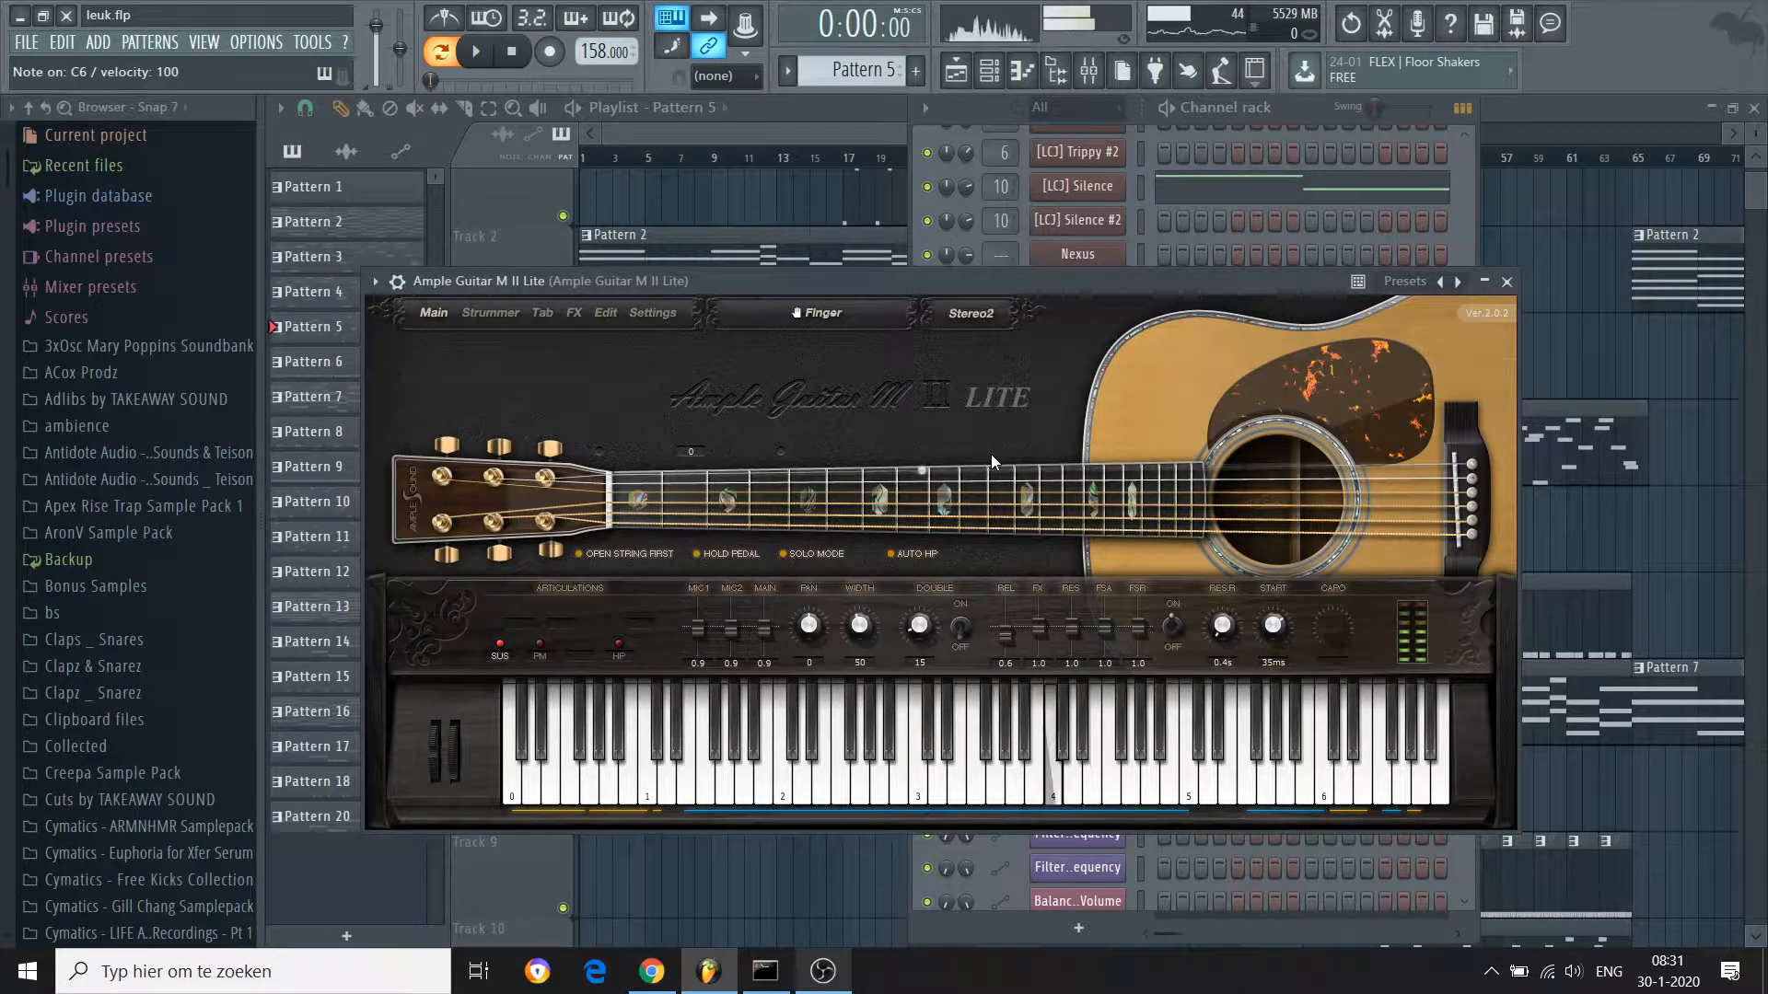
pyautogui.press('o')
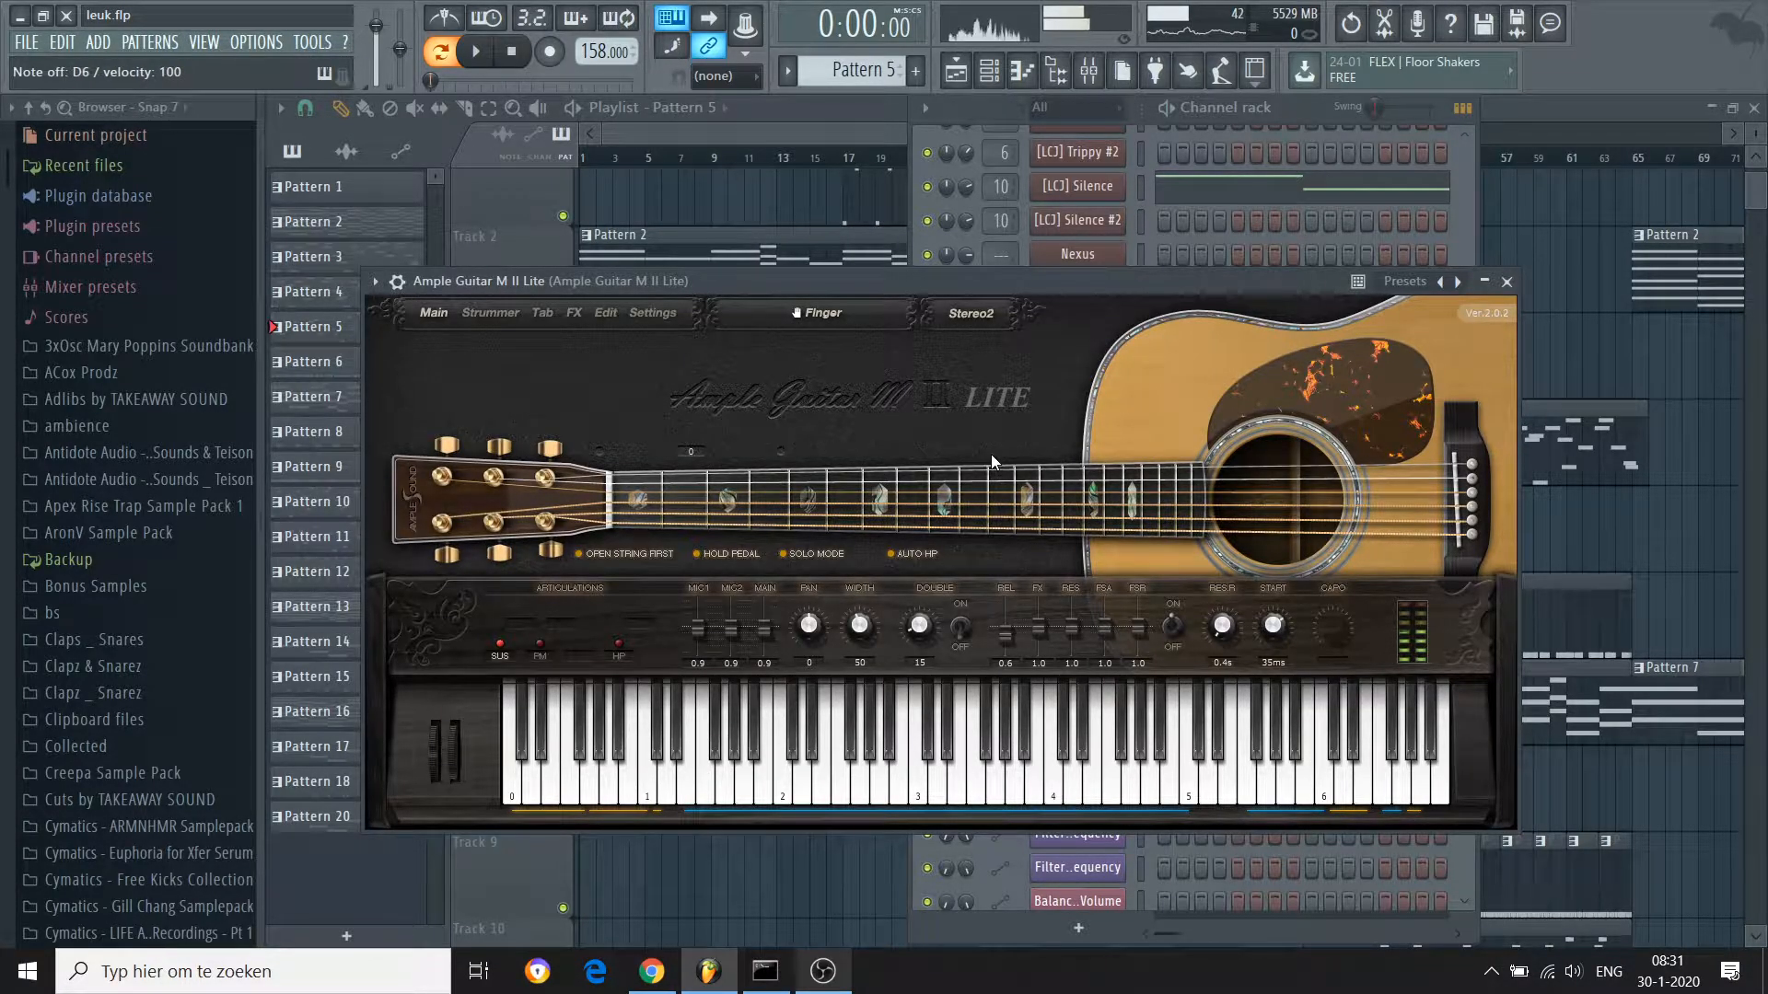
pyautogui.click(1508, 282)
pyautogui.press('F6')
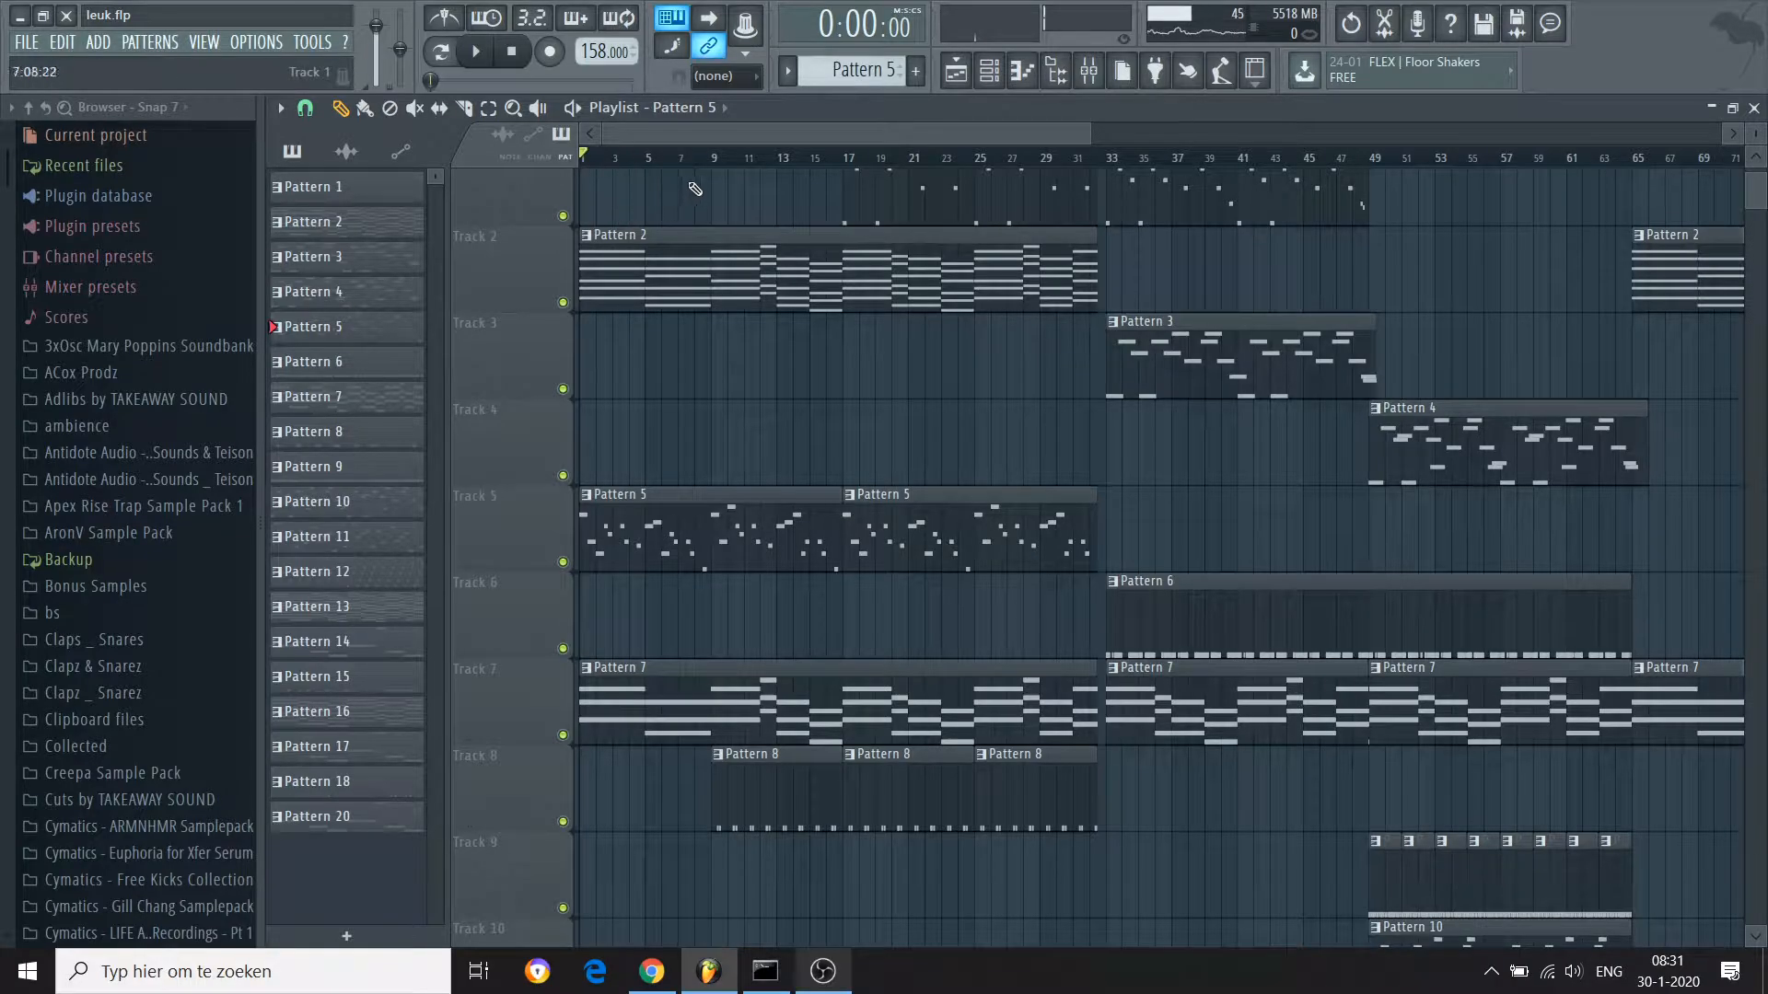
# Play the song from bar 9 in song mode and stop it at the audio and automation tracks
pyautogui.click(714, 164)
pyautogui.press('space')
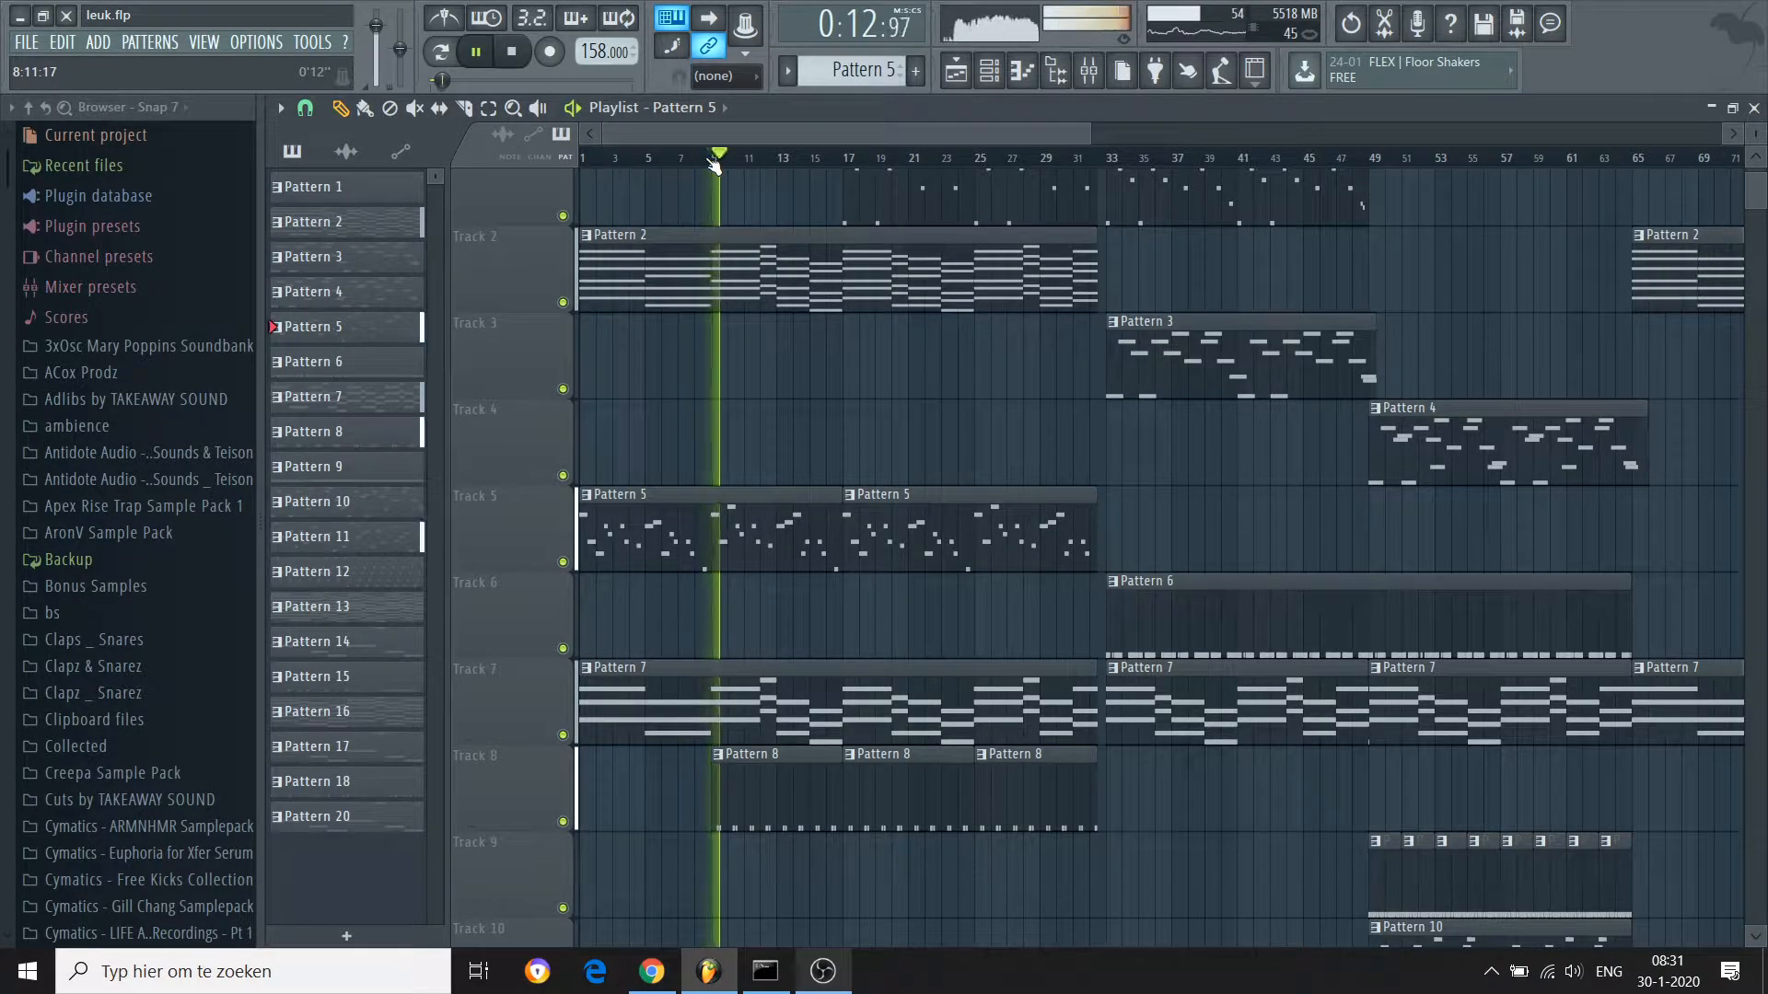
pyautogui.moveTo(1758, 204); pyautogui.dragTo(1714, 674)
pyautogui.press('space')
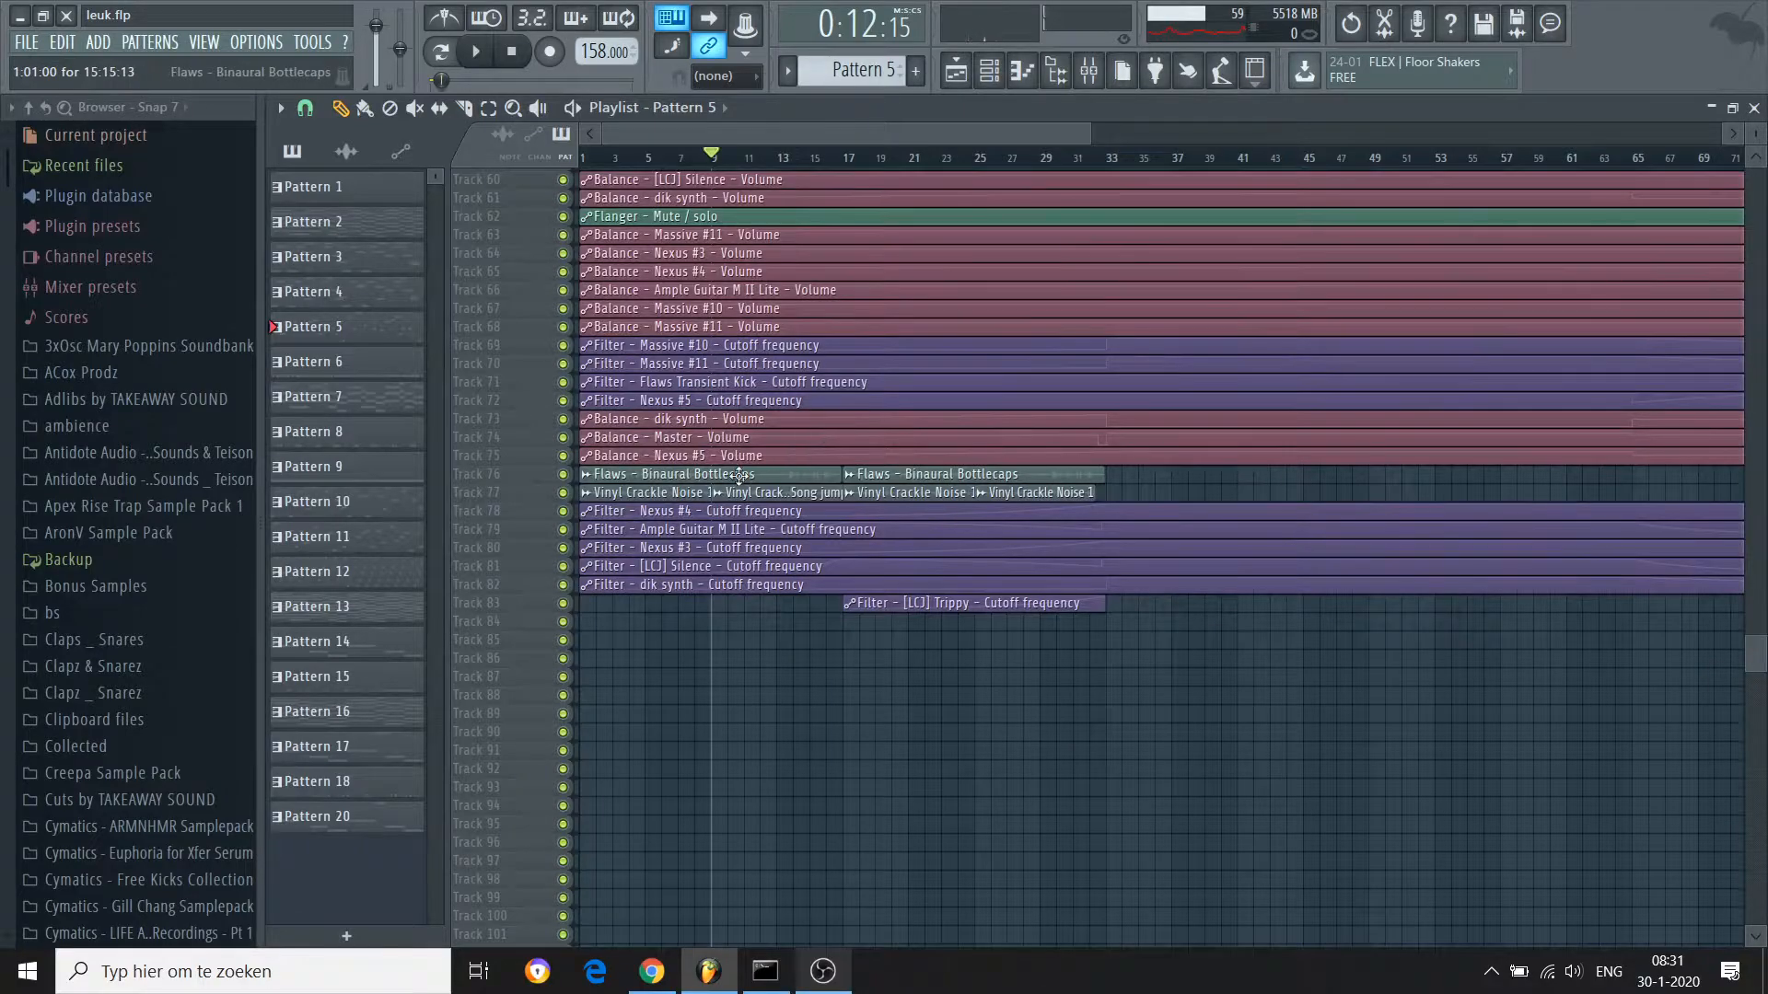
# Move the first Flaws - Binaural Bottlecaps clip from Track 76 up to Track 31 and examine its sample settings and waveform
pyautogui.scroll(10, 736, 473)
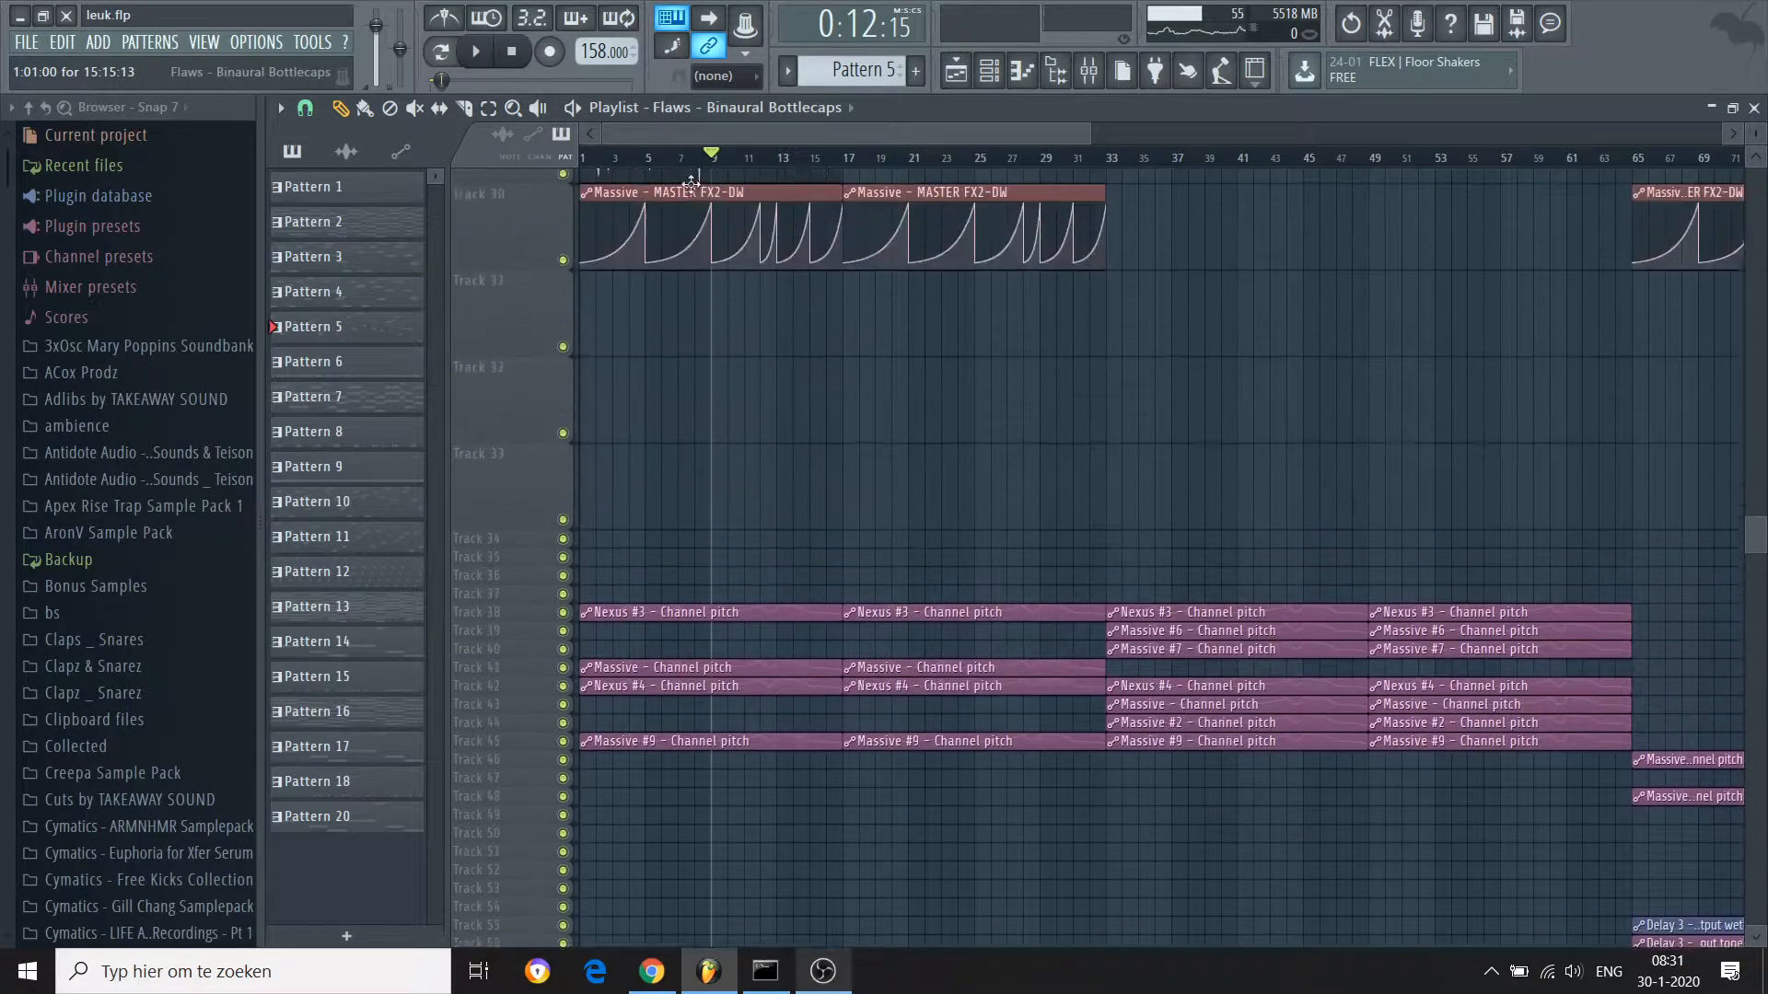
pyautogui.moveTo(691, 184); pyautogui.dragTo(679, 382)
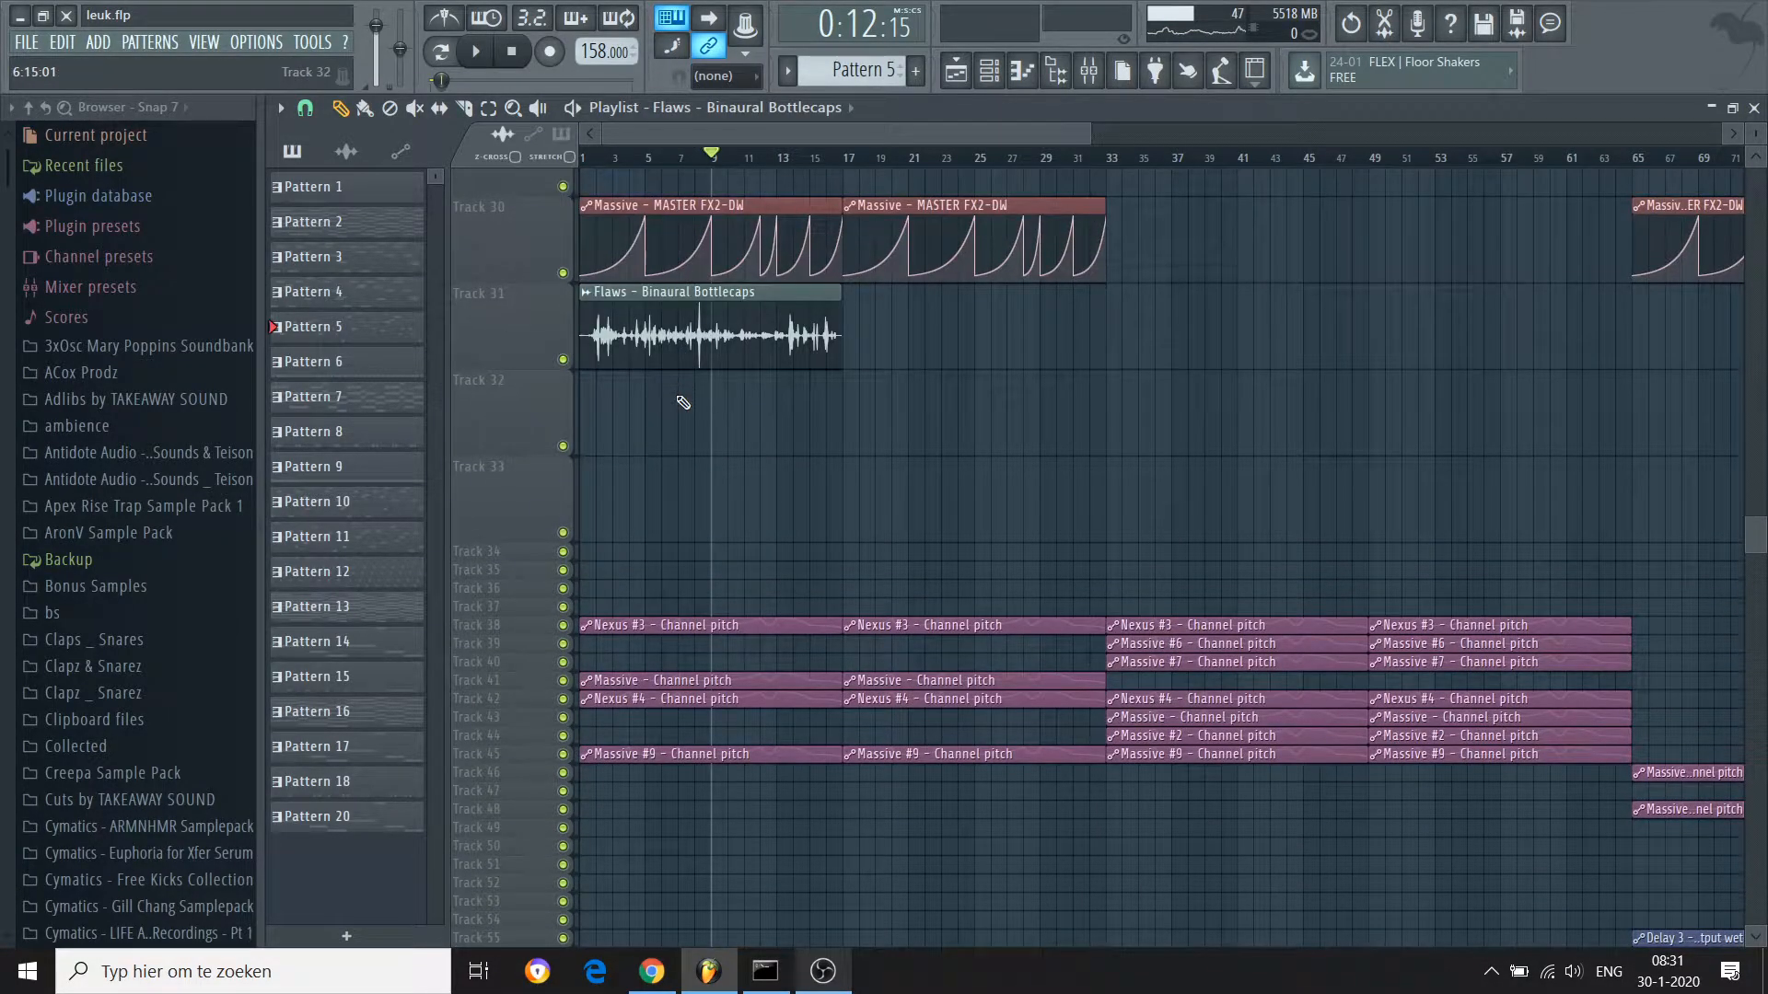
pyautogui.doubleClick(632, 320)
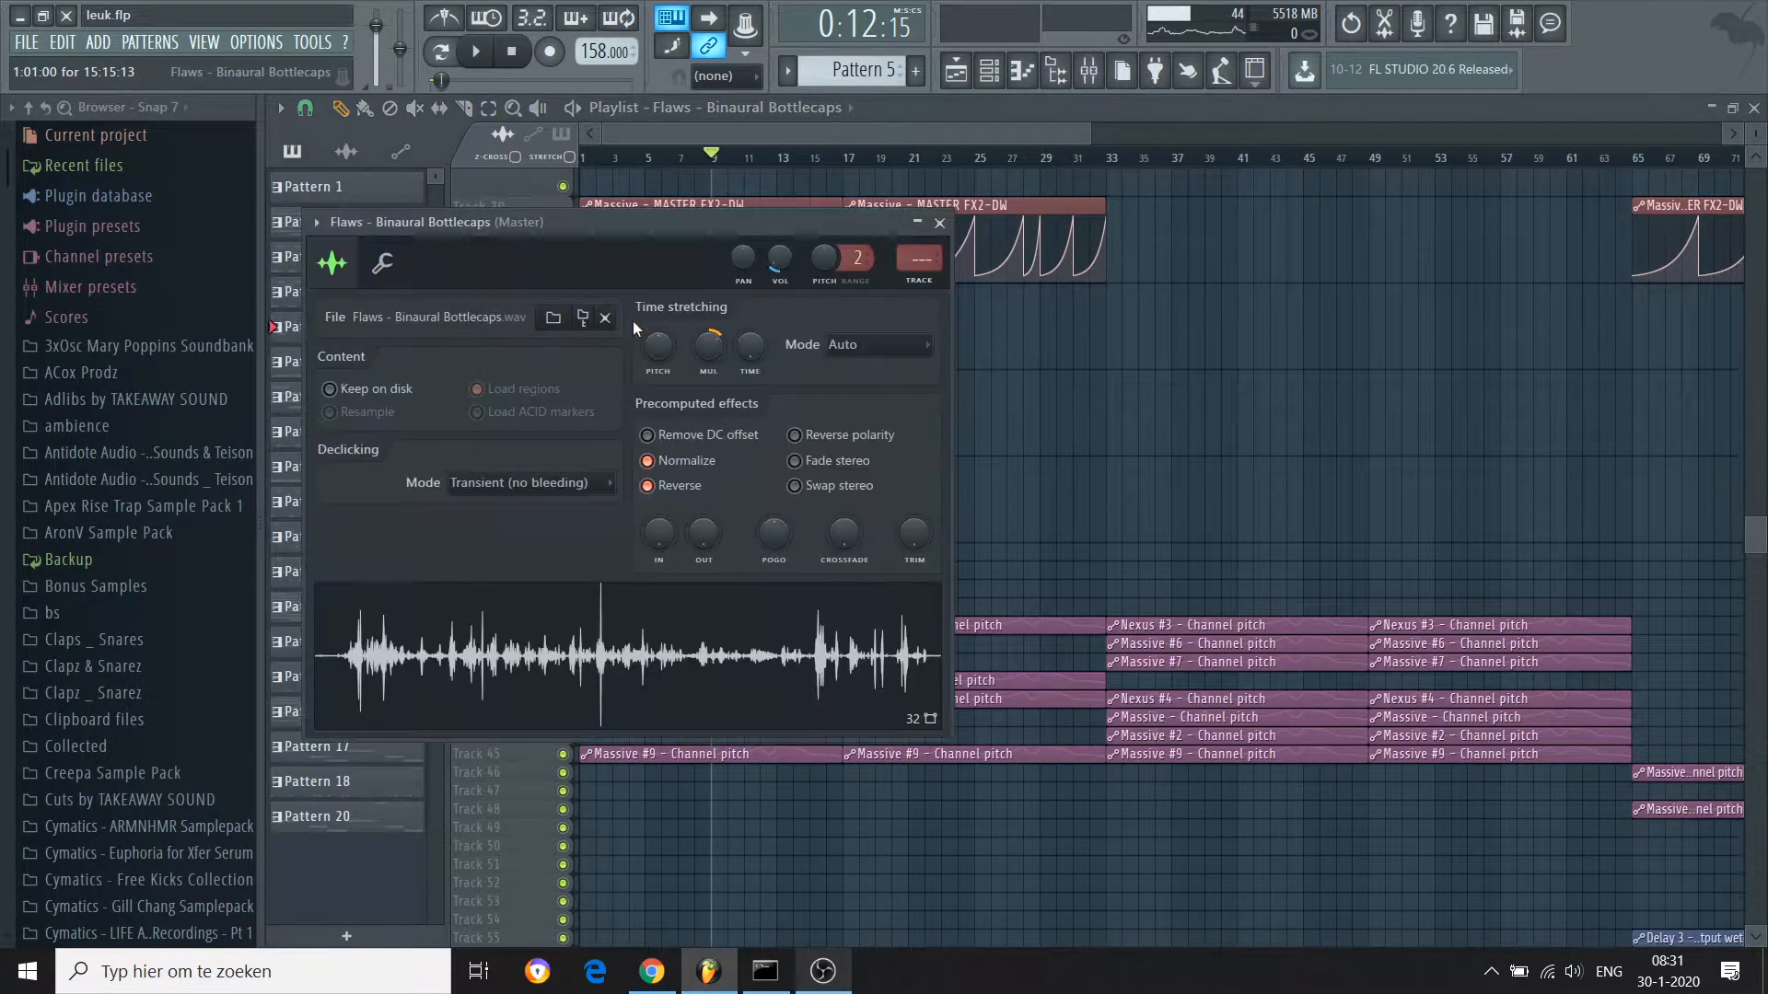
pyautogui.click(940, 223)
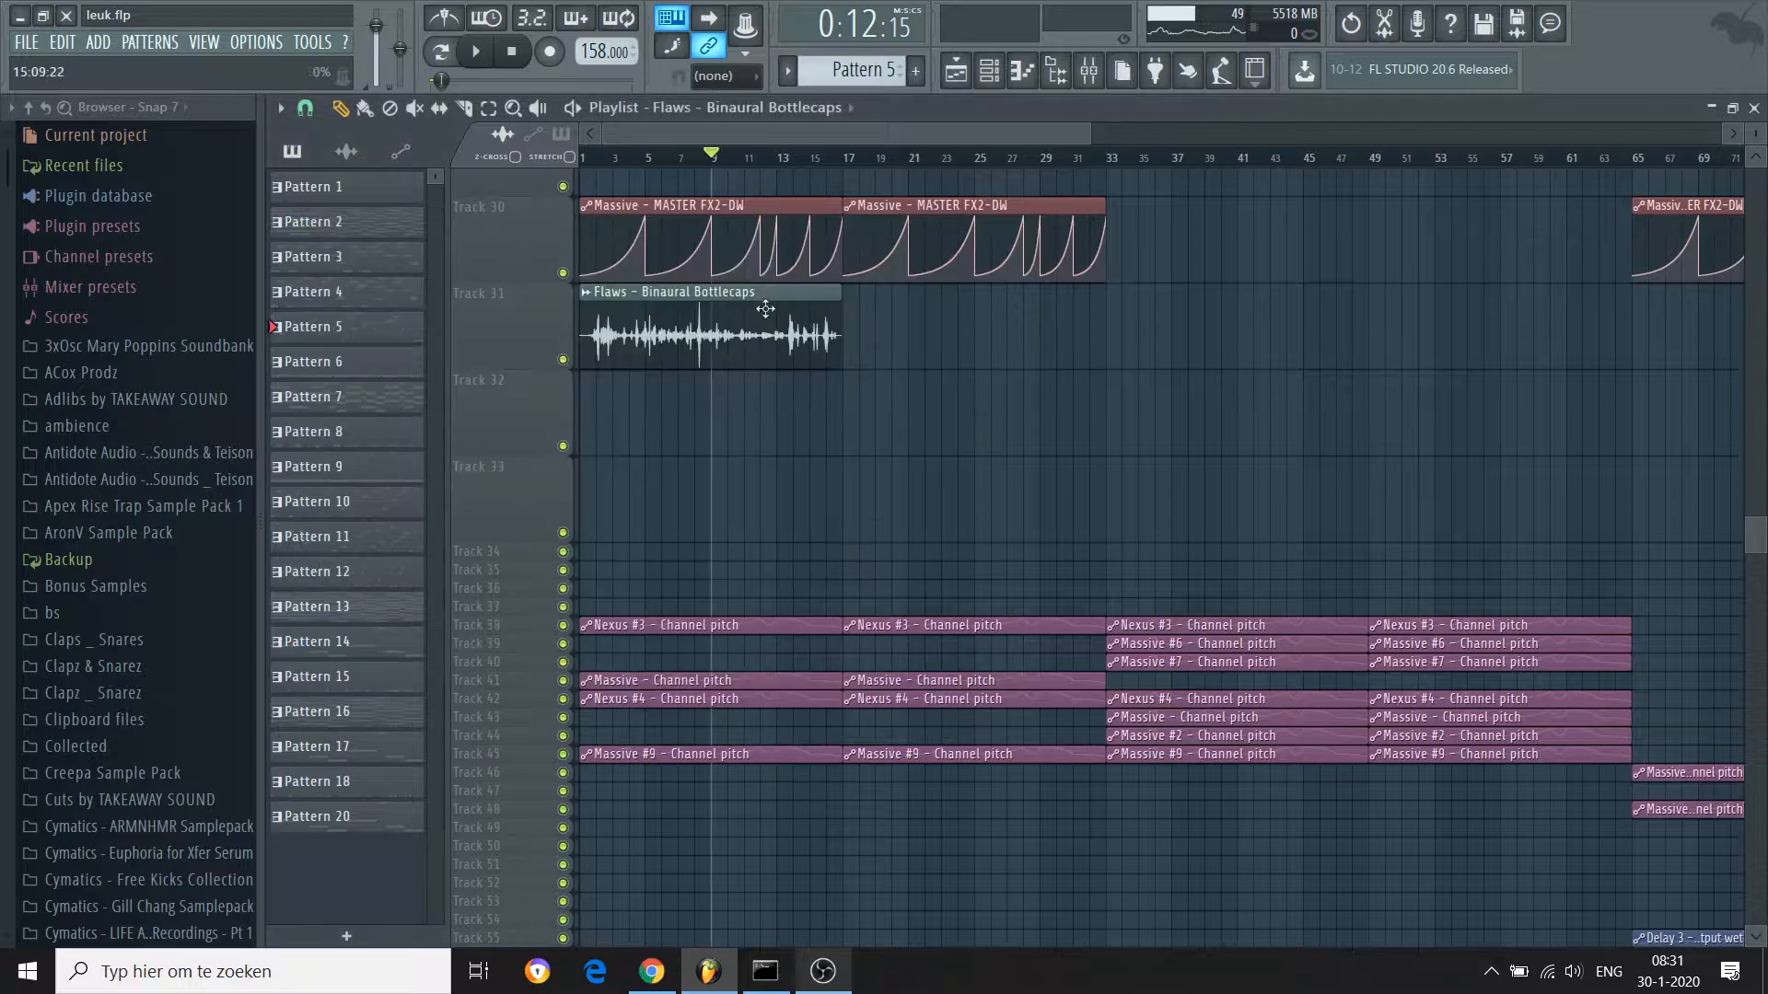
pyautogui.doubleClick(716, 352)
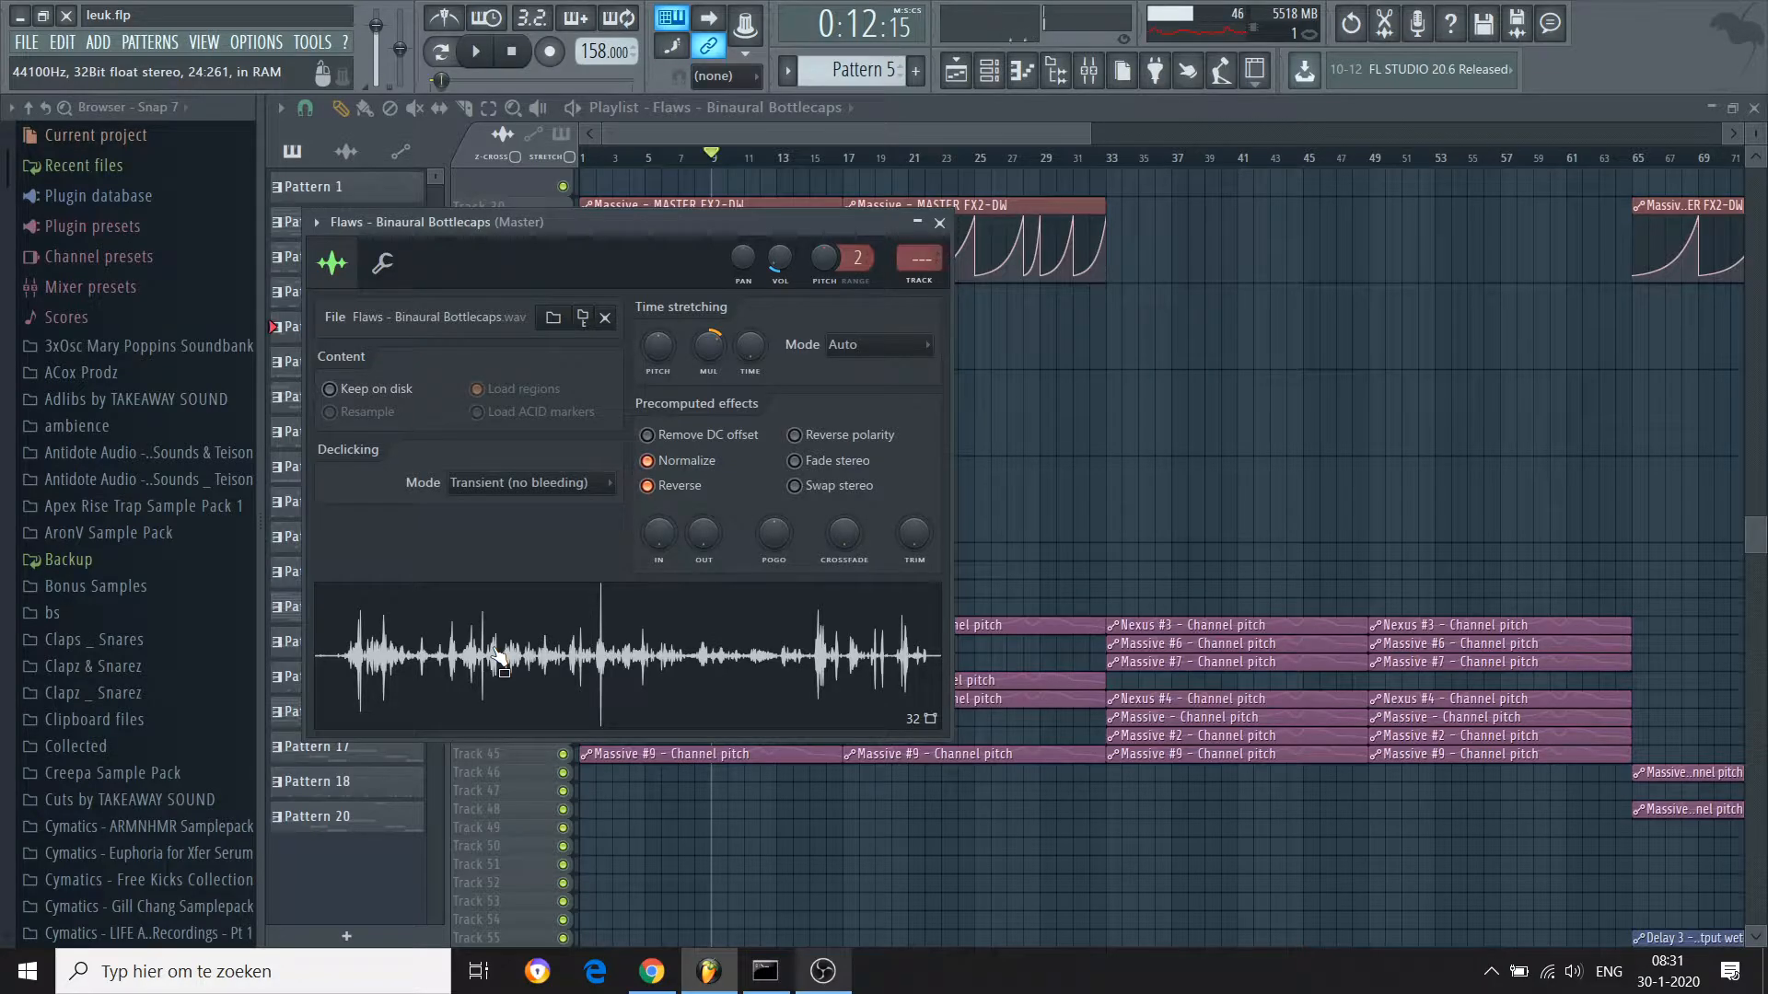
pyautogui.click(939, 224)
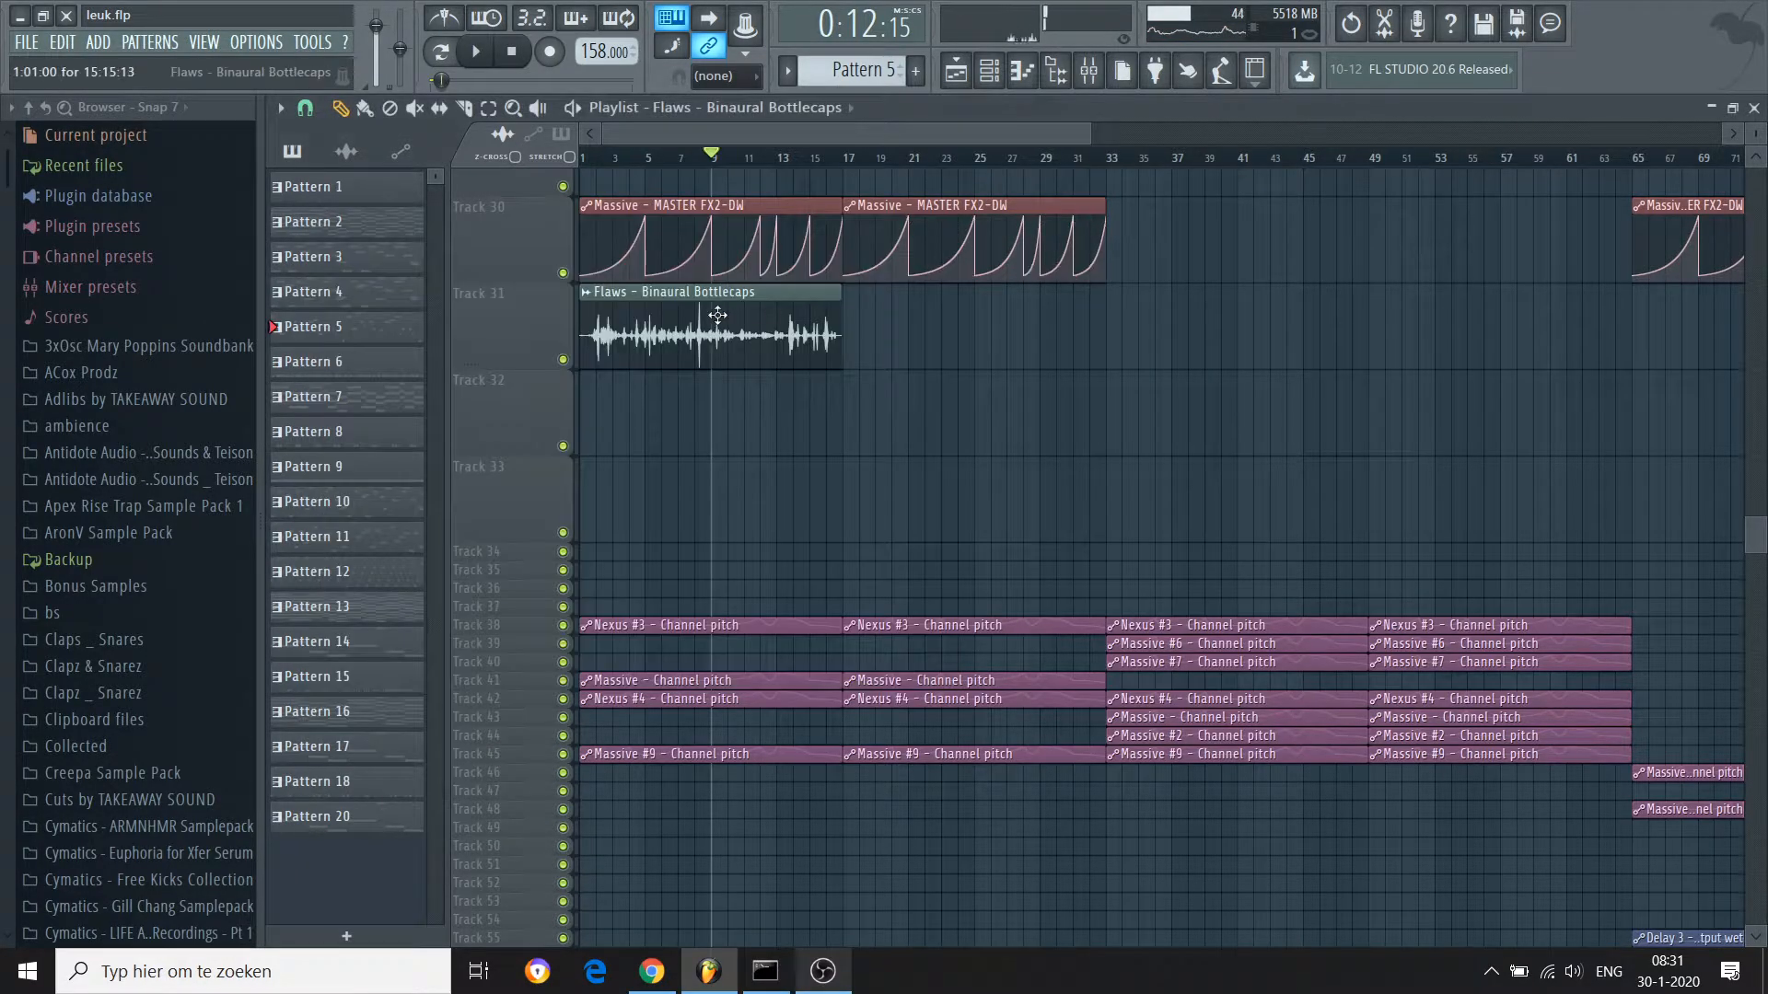
# Move the Flaws - Binaural Bottlecaps clip back down to the start of Track 76
pyautogui.moveTo(175, 990); pyautogui.dragTo(115, 600)
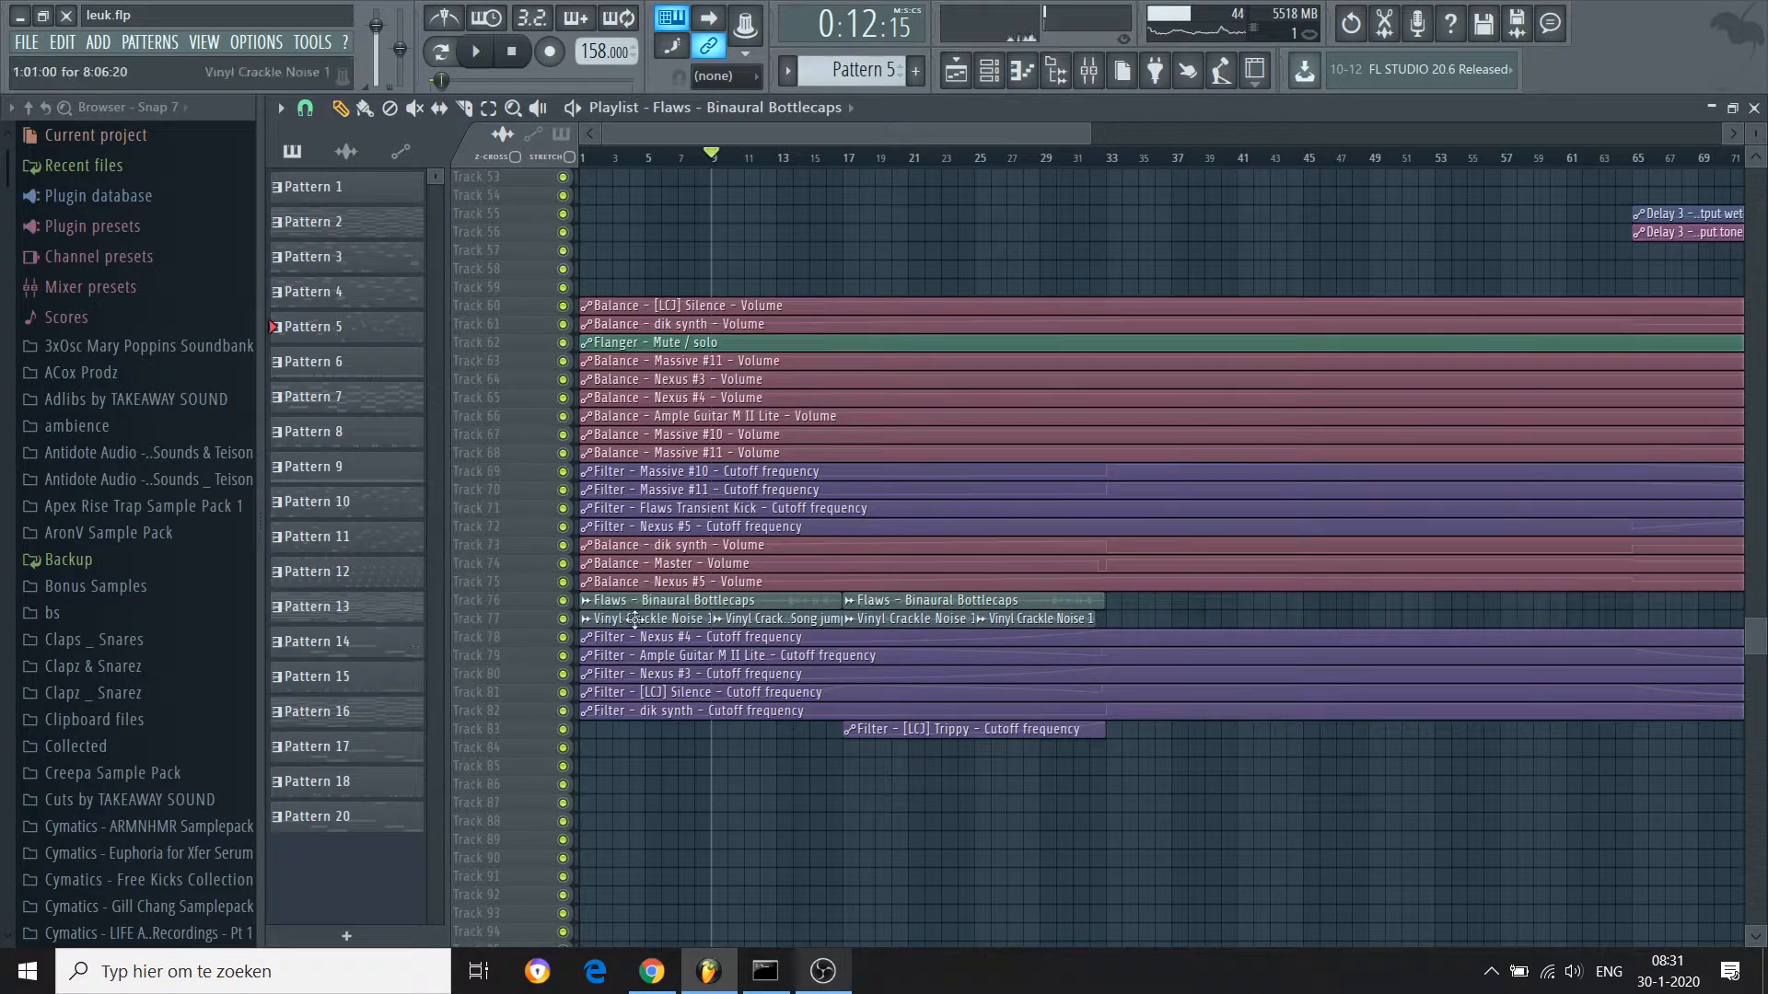
# Open Pattern 8 from the playlist in the piano roll and examine its clap notes from bar 1
pyautogui.moveTo(1753, 650); pyautogui.dragTo(1762, 114)
pyautogui.scroll(-10, 753, 158)
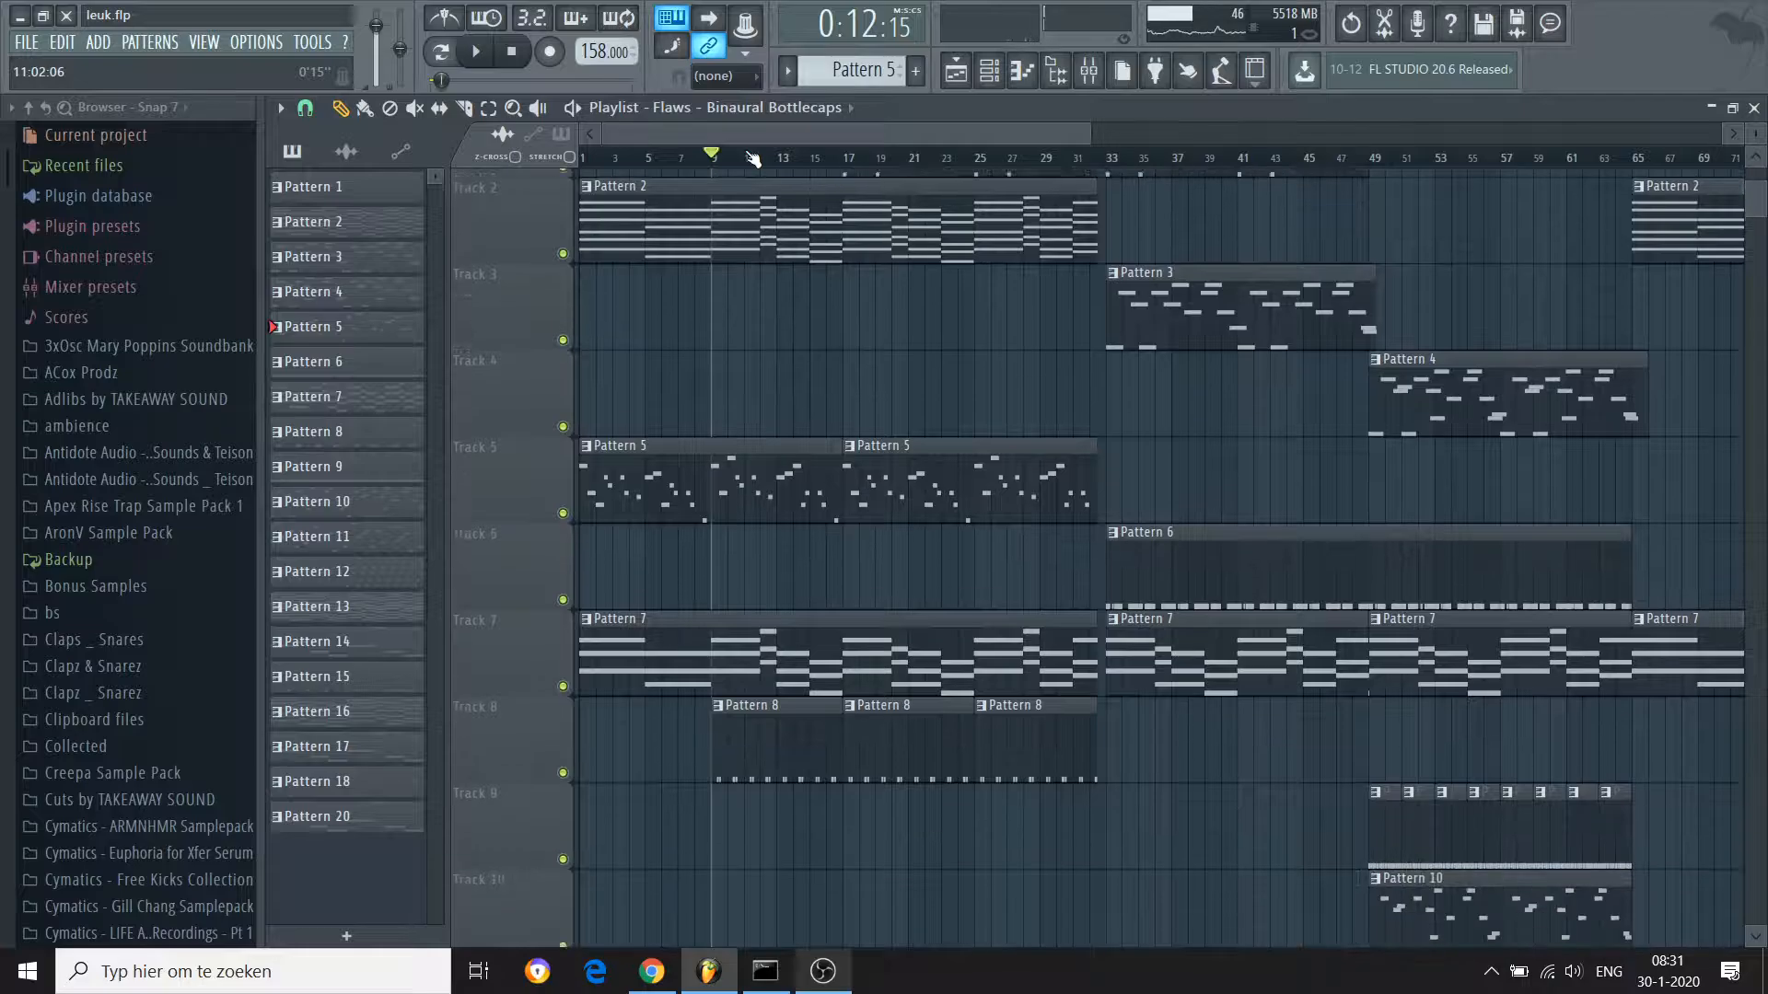
pyautogui.scroll(10, 752, 159)
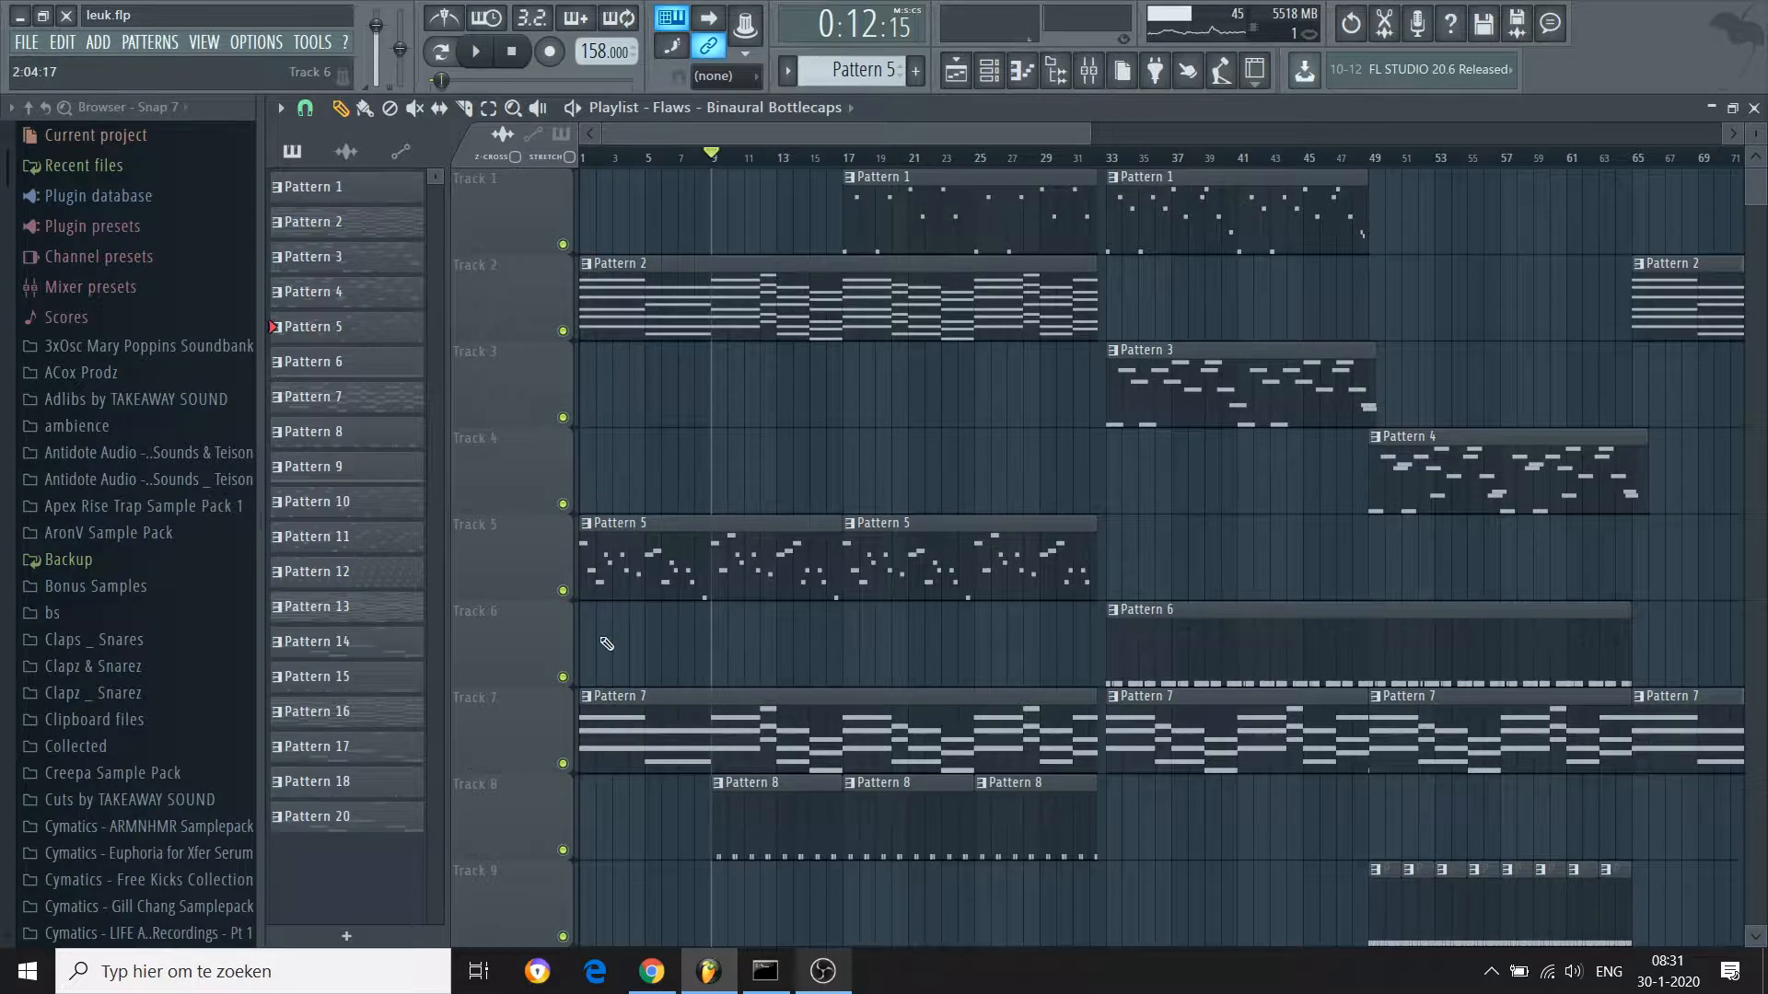
pyautogui.scroll(-2, 606, 643)
pyautogui.scroll(3, 605, 642)
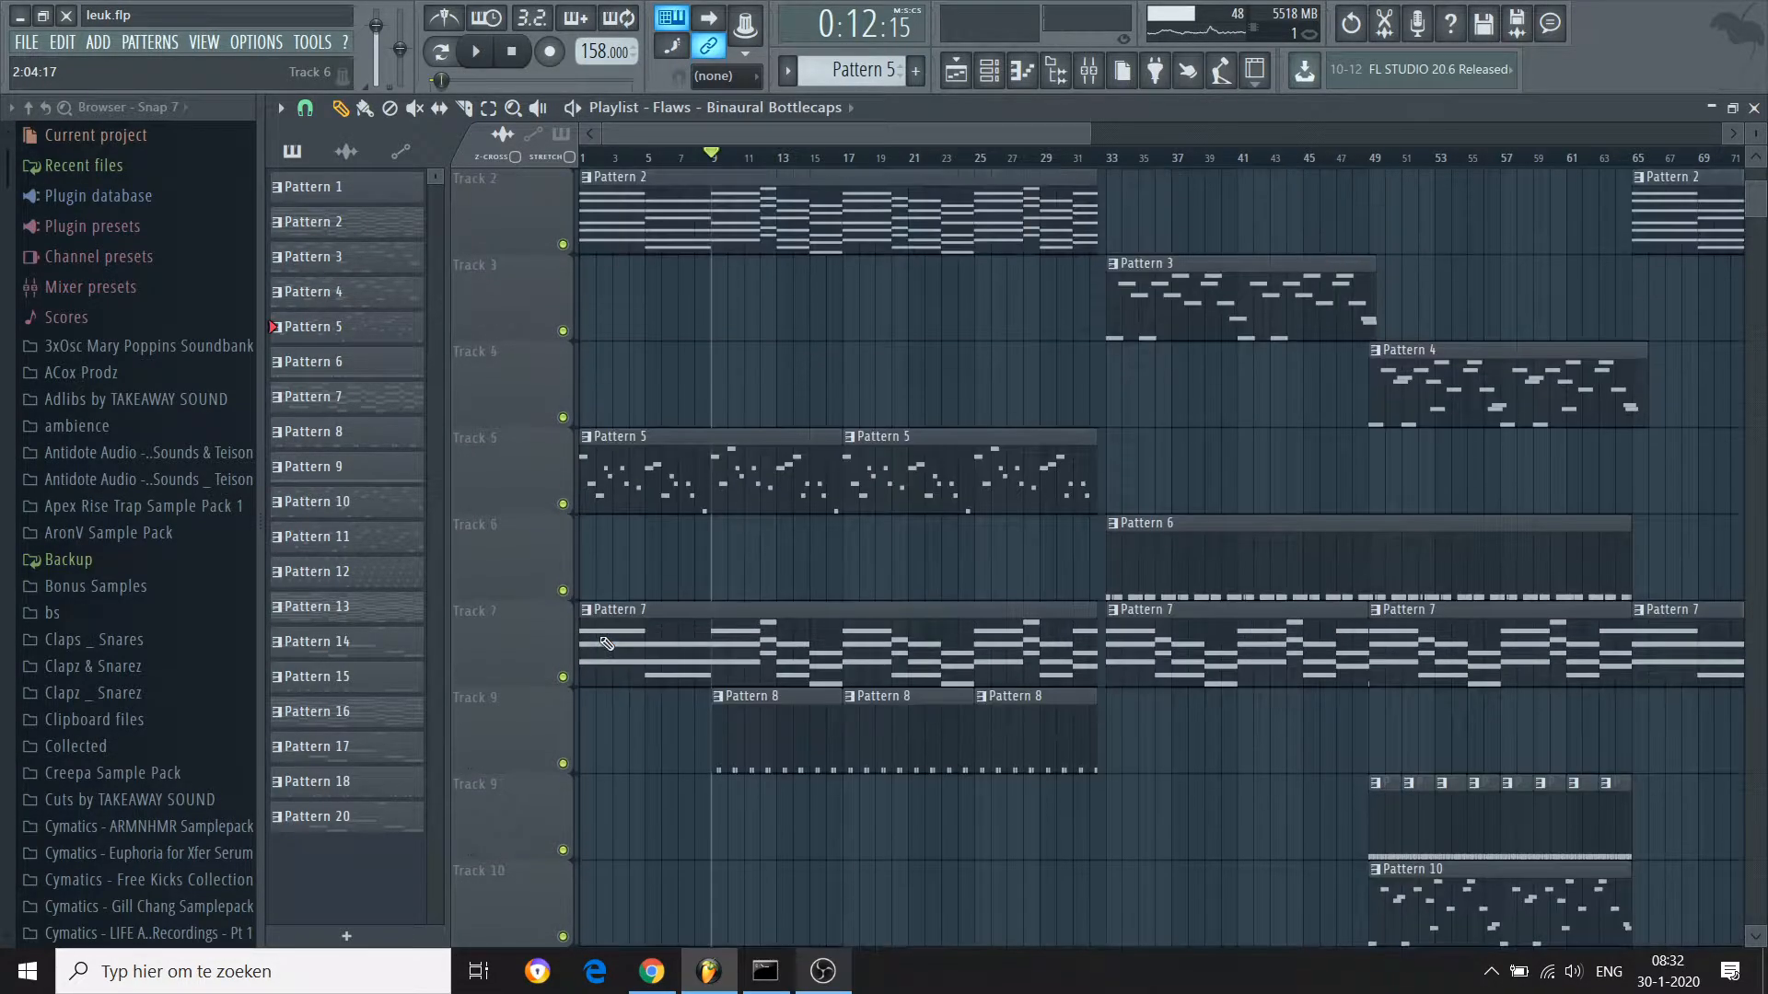
pyautogui.scroll(-3, 605, 641)
pyautogui.doubleClick(775, 656)
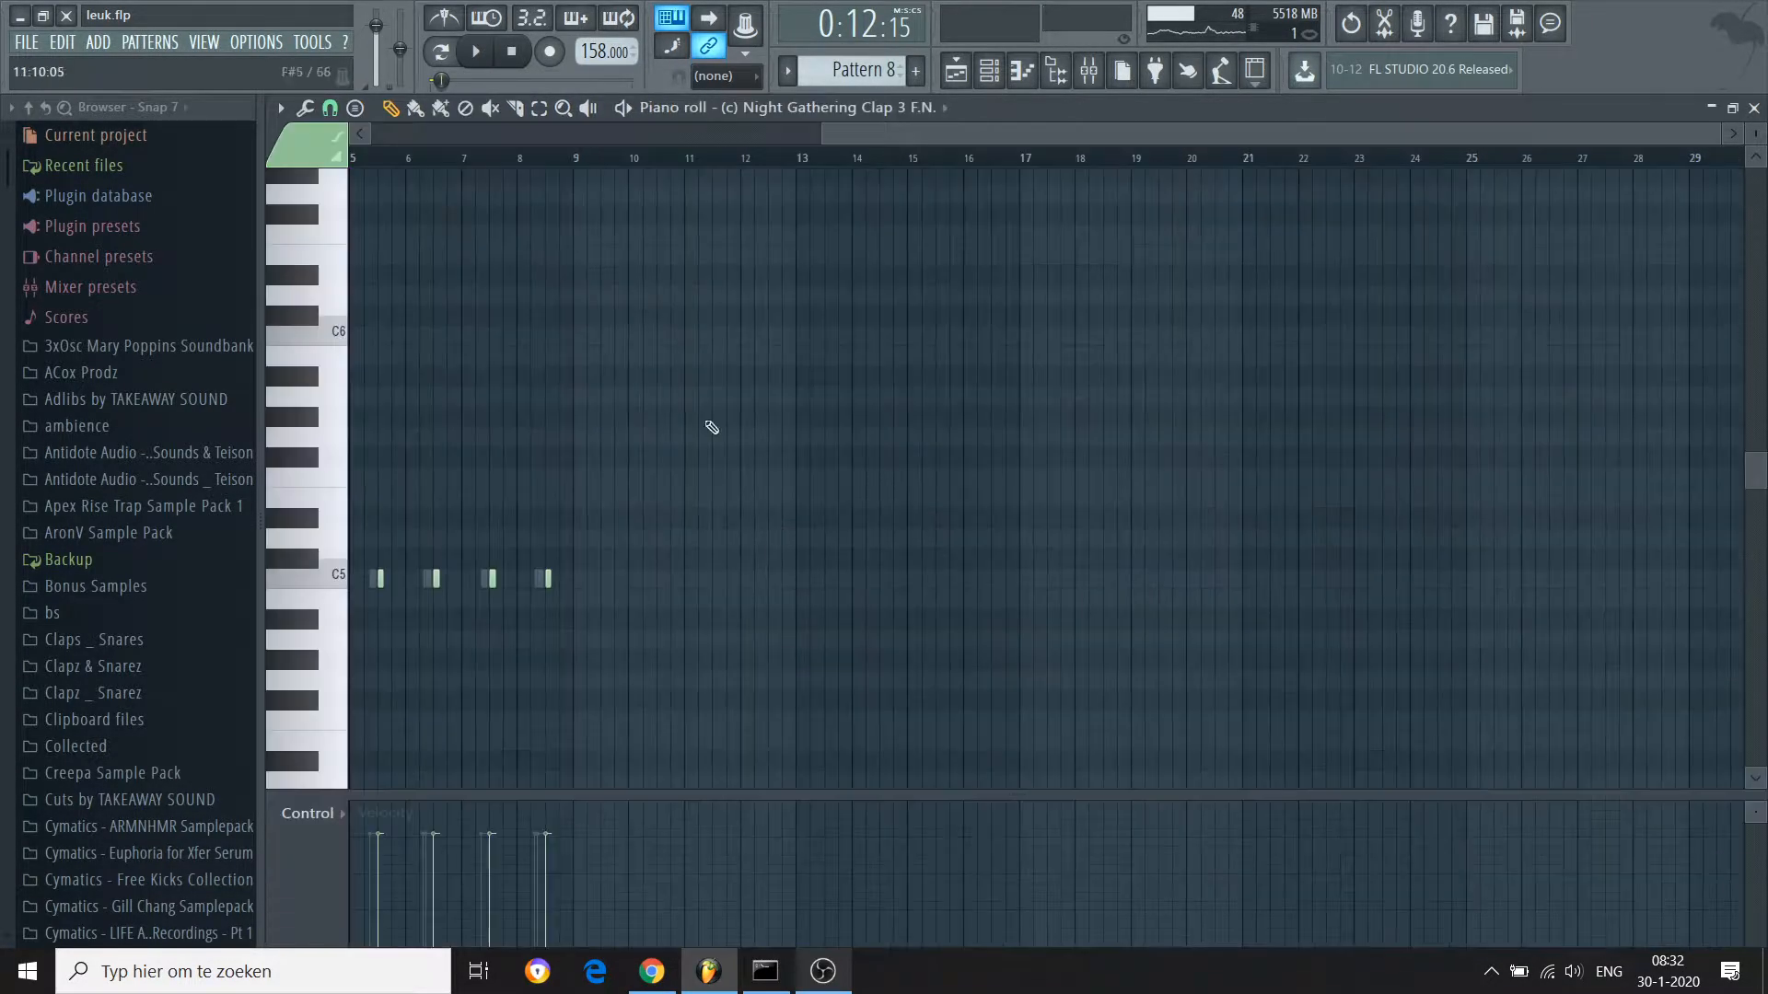
pyautogui.click(819, 131)
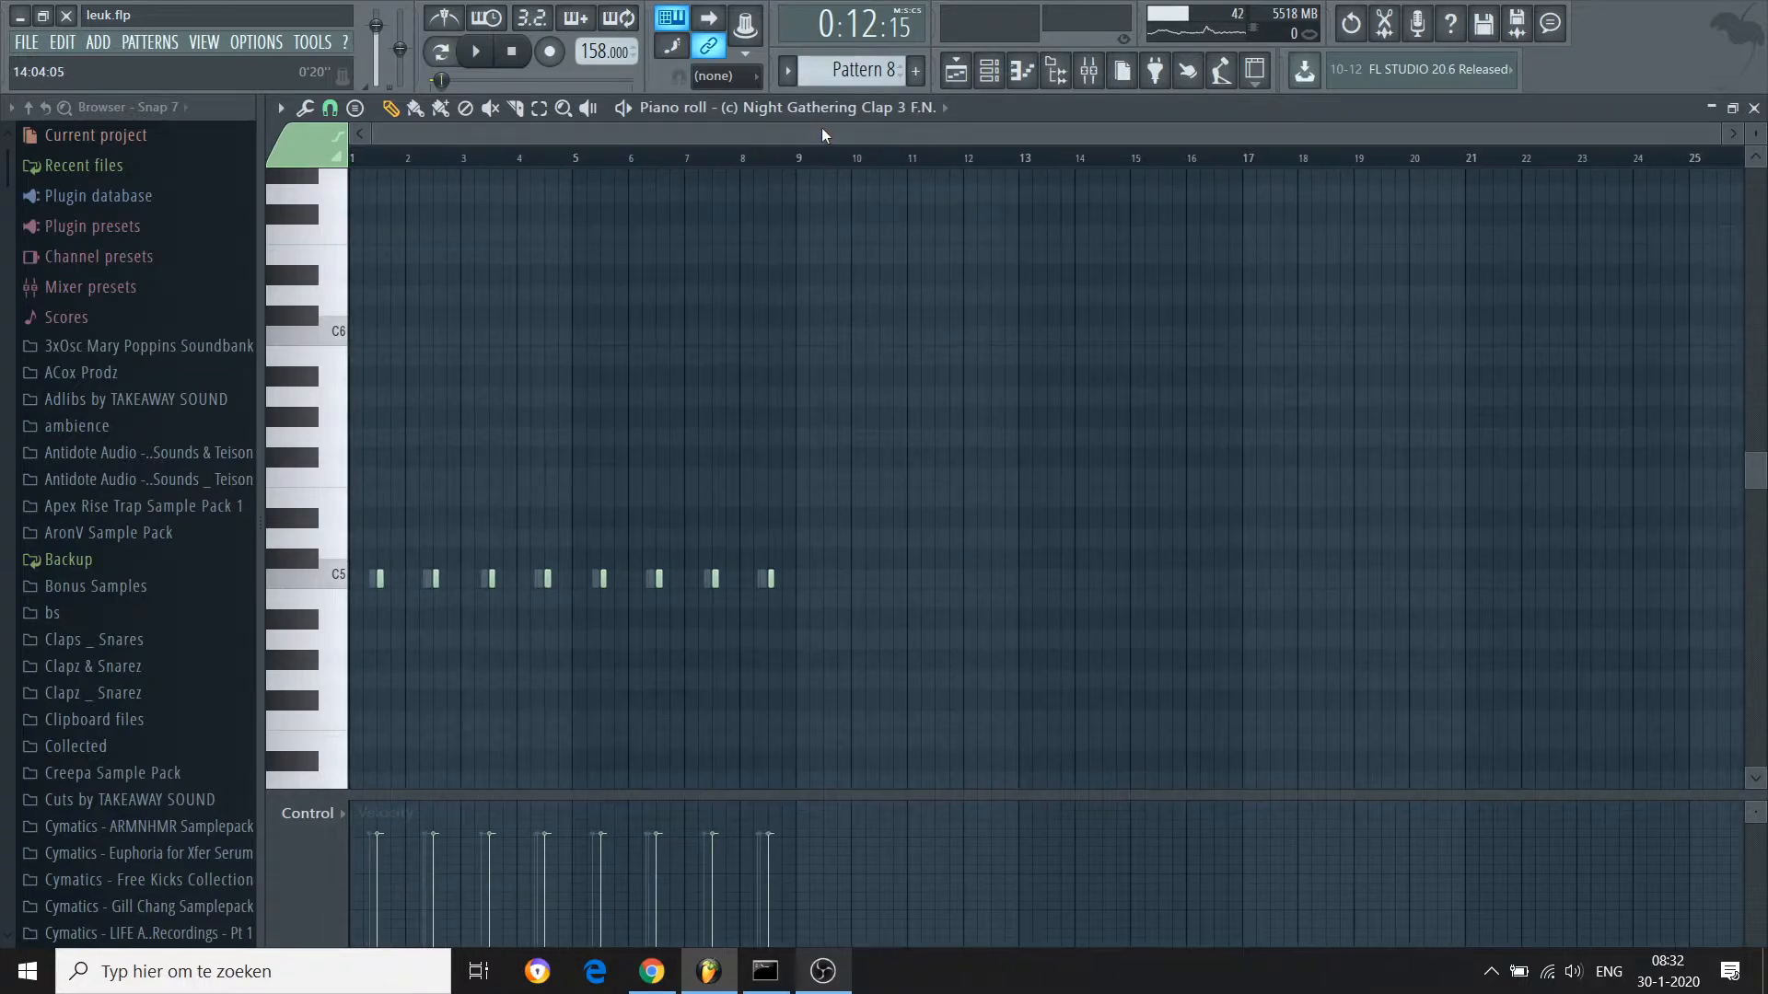
# Play Pattern 8 on its own in pattern mode, stopping it back in the playlist
pyautogui.click(441, 55)
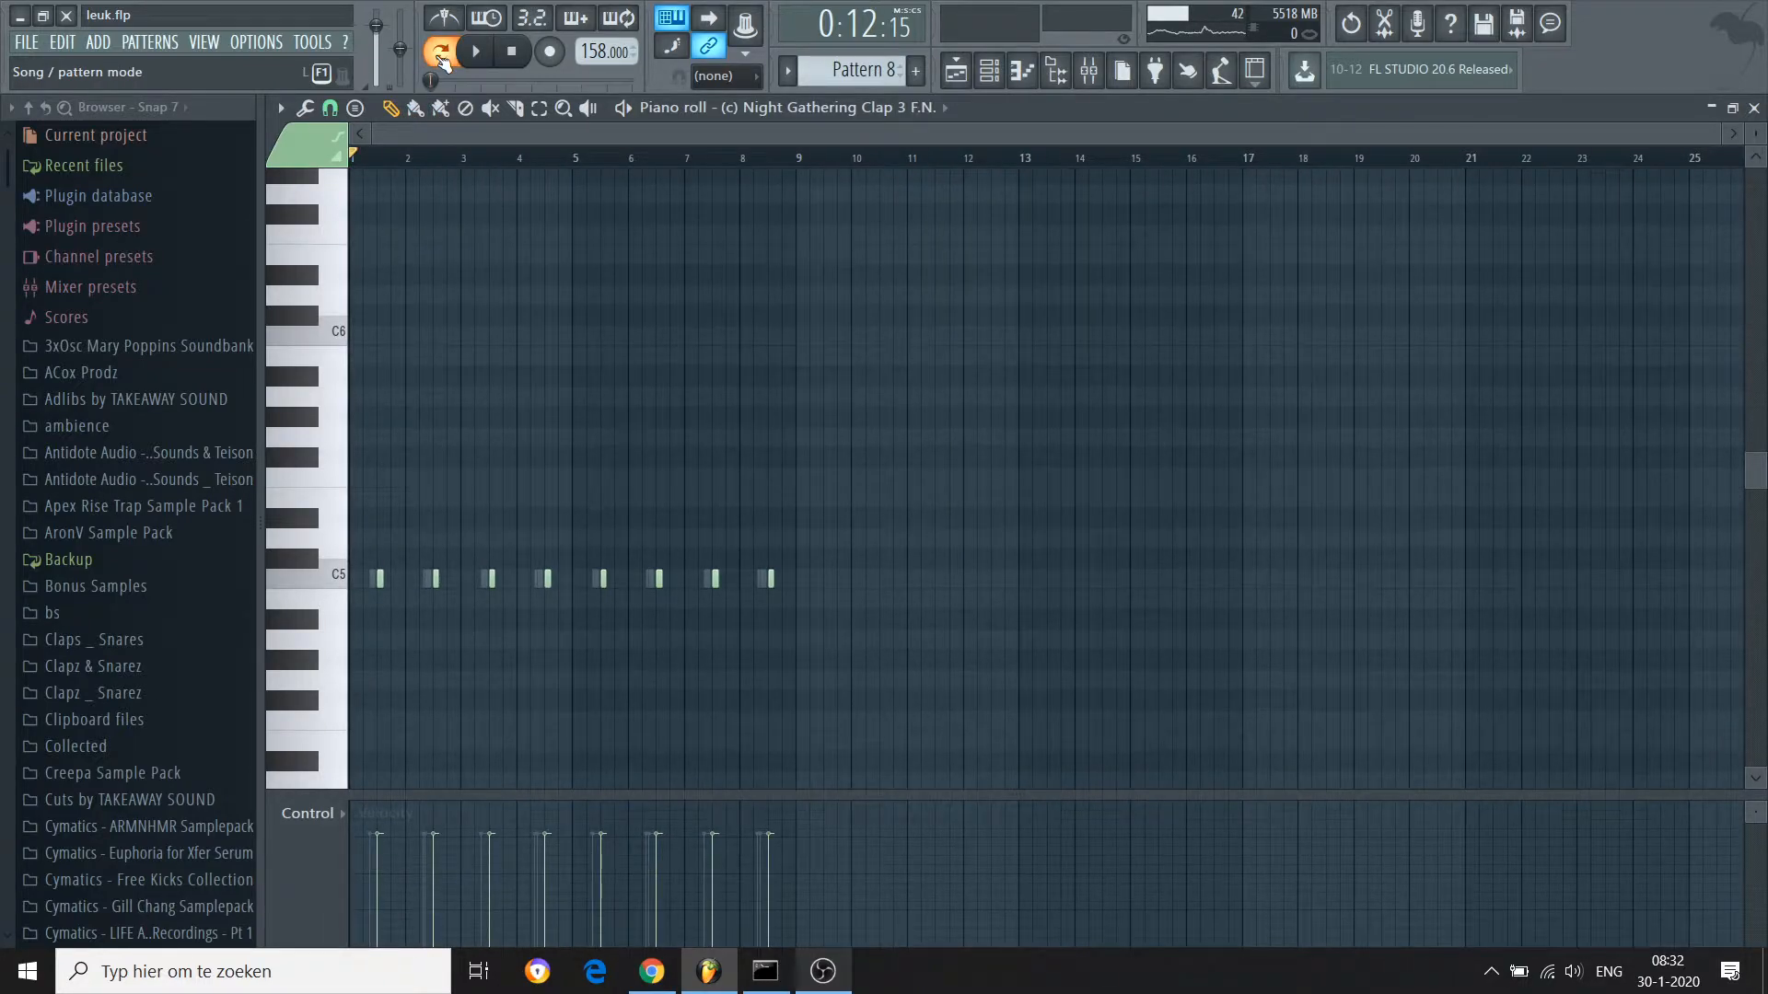
pyautogui.press('space')
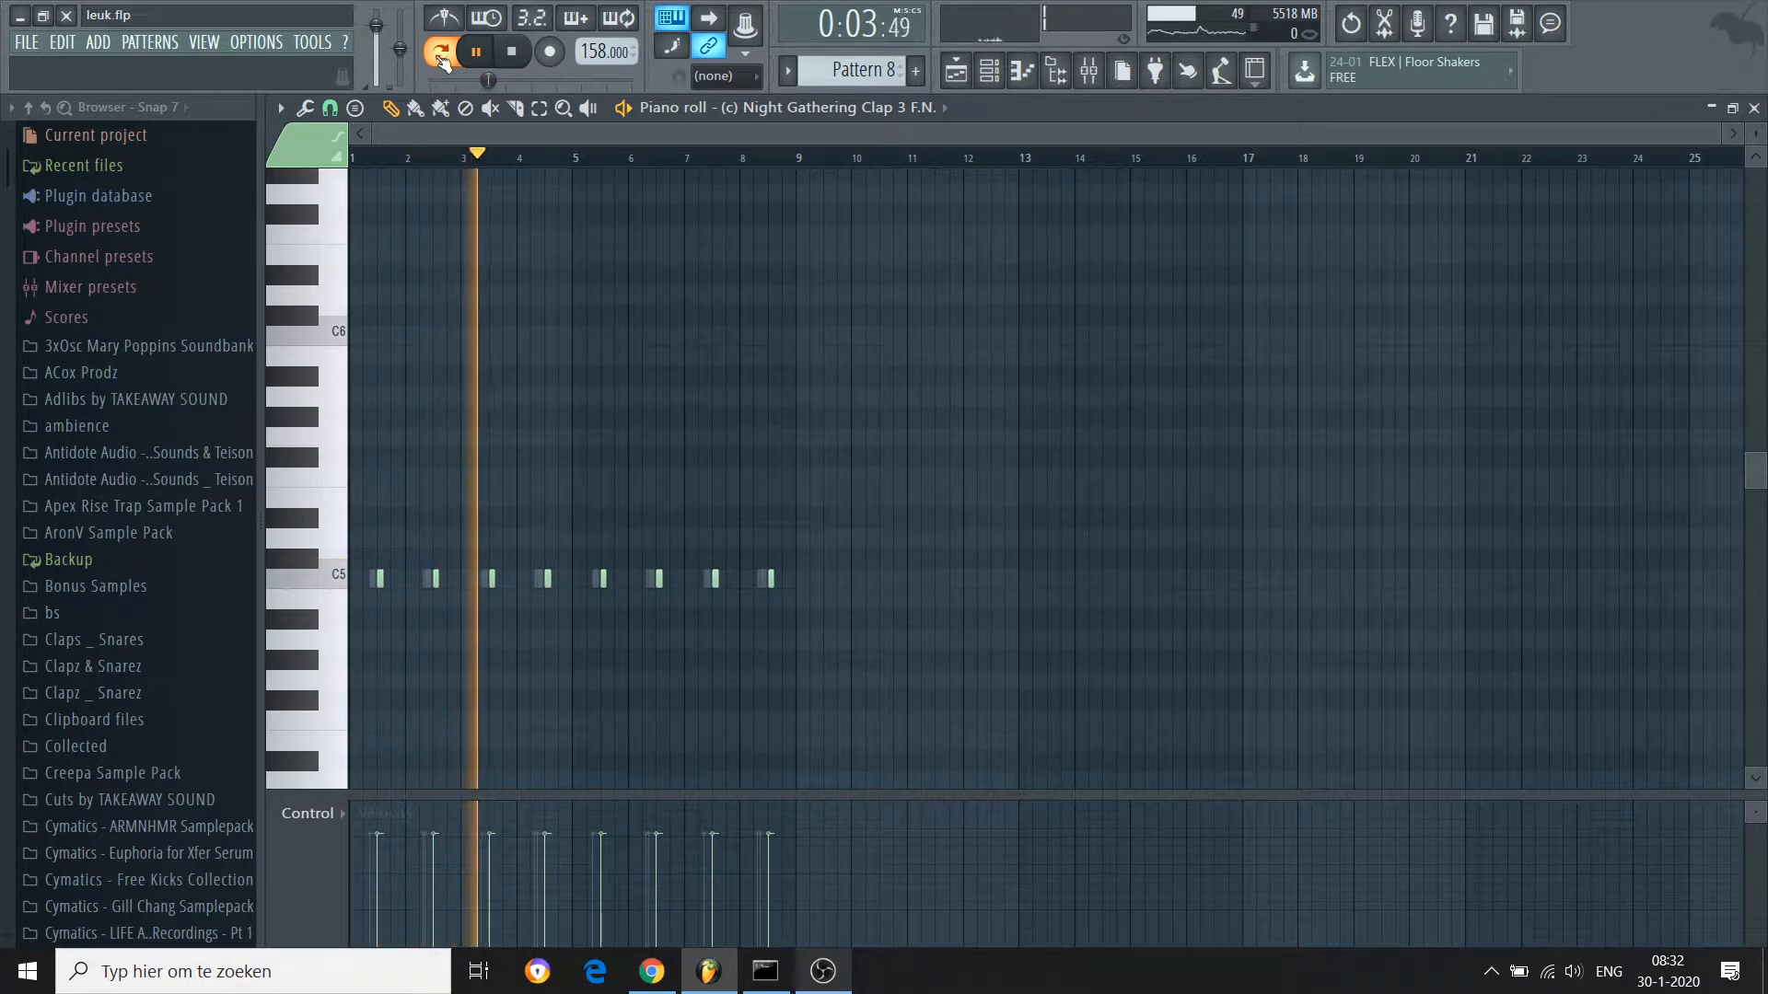
pyautogui.click(957, 72)
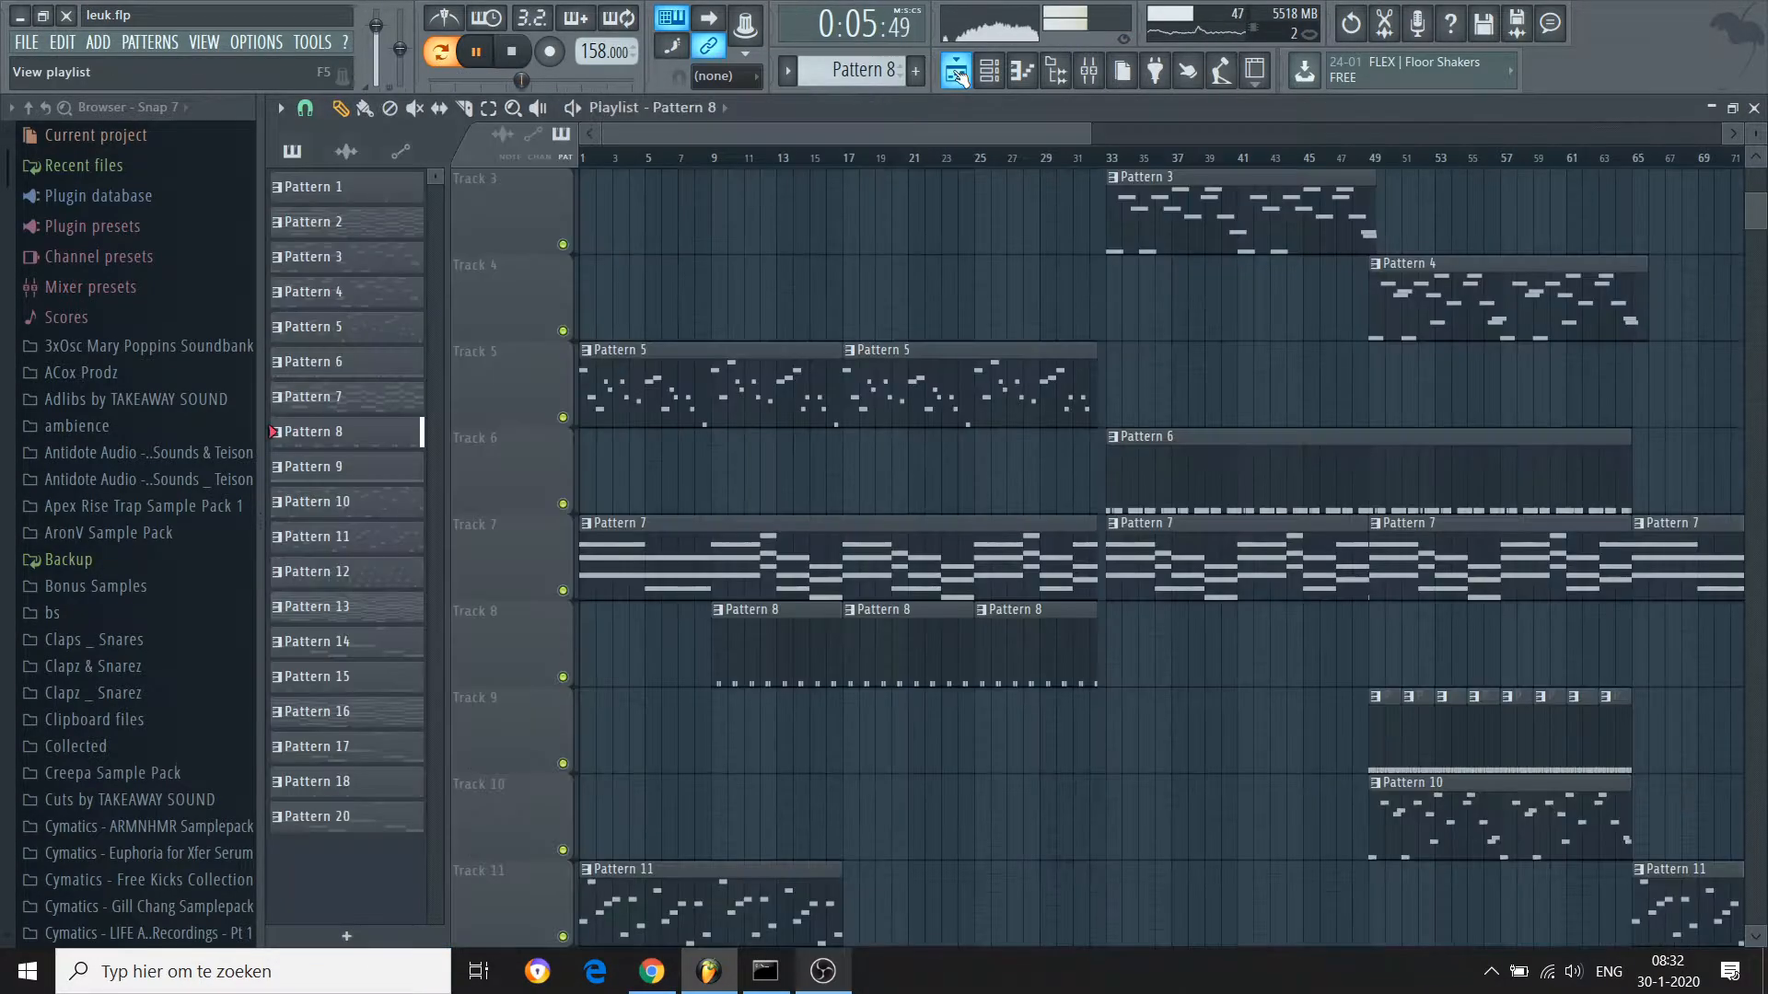
pyautogui.press('space')
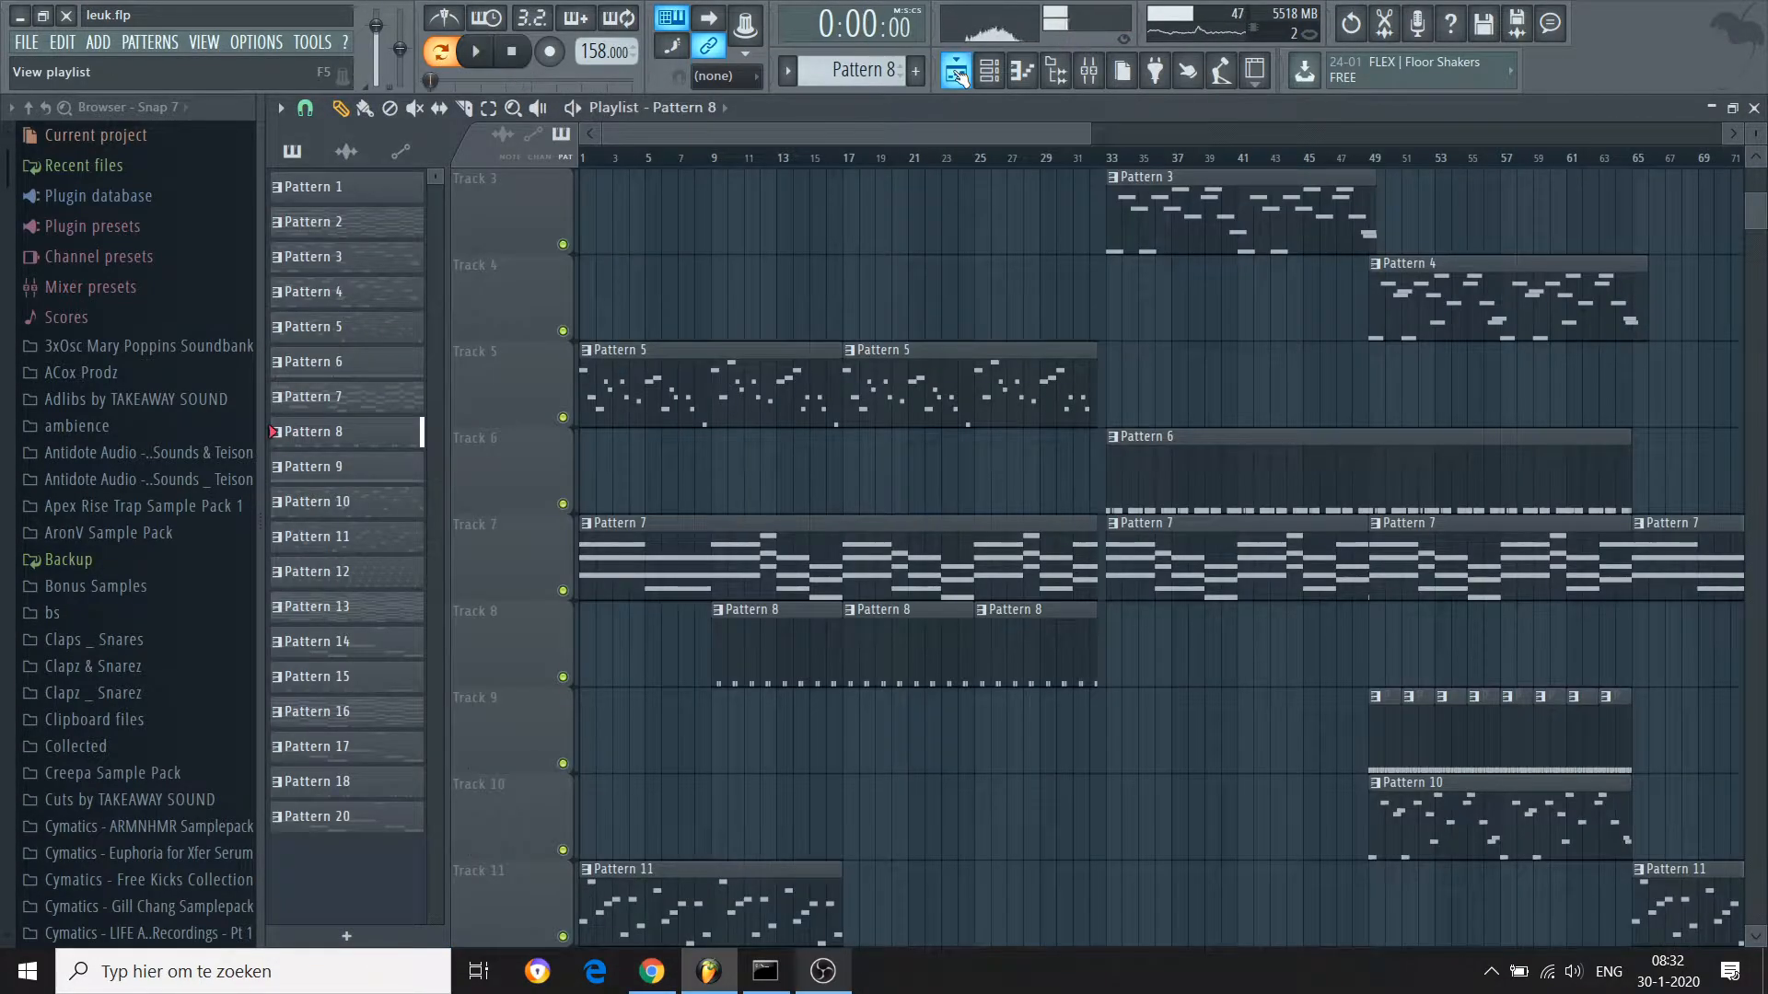
# Play the song from bar 17 in song mode while viewing the pattern tracks that sound there
pyautogui.click(848, 164)
pyautogui.scroll(-5, 848, 164)
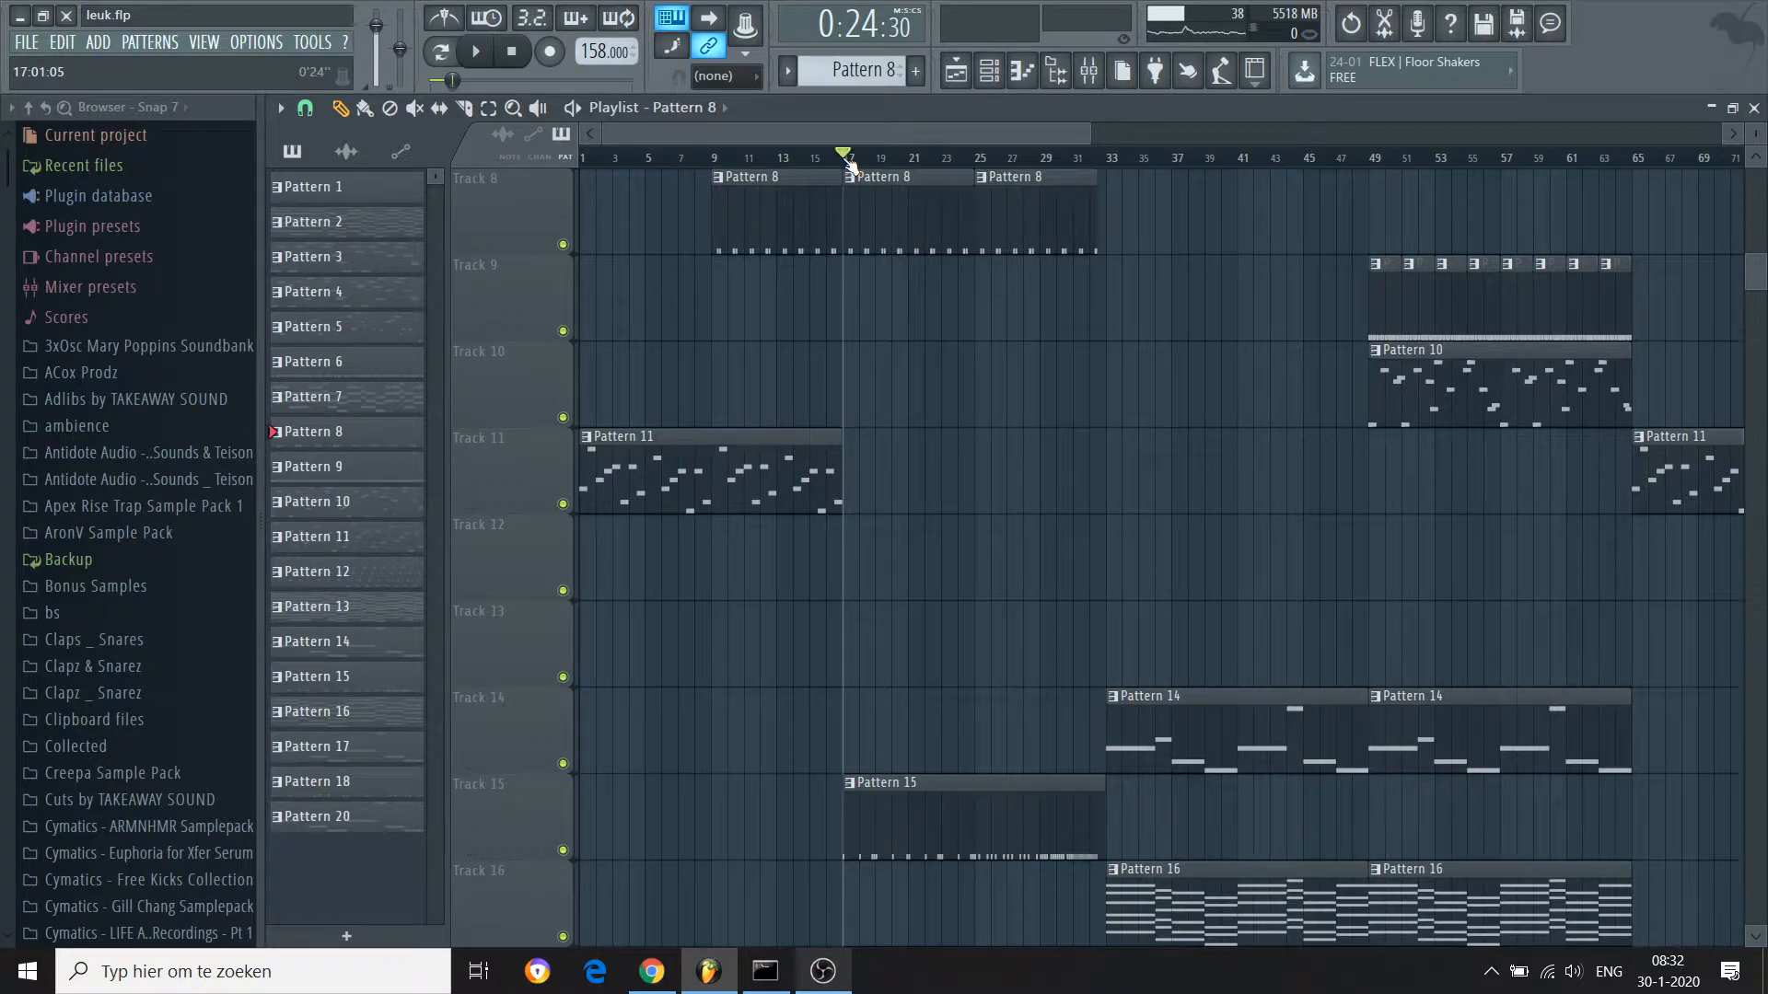
pyautogui.press('space')
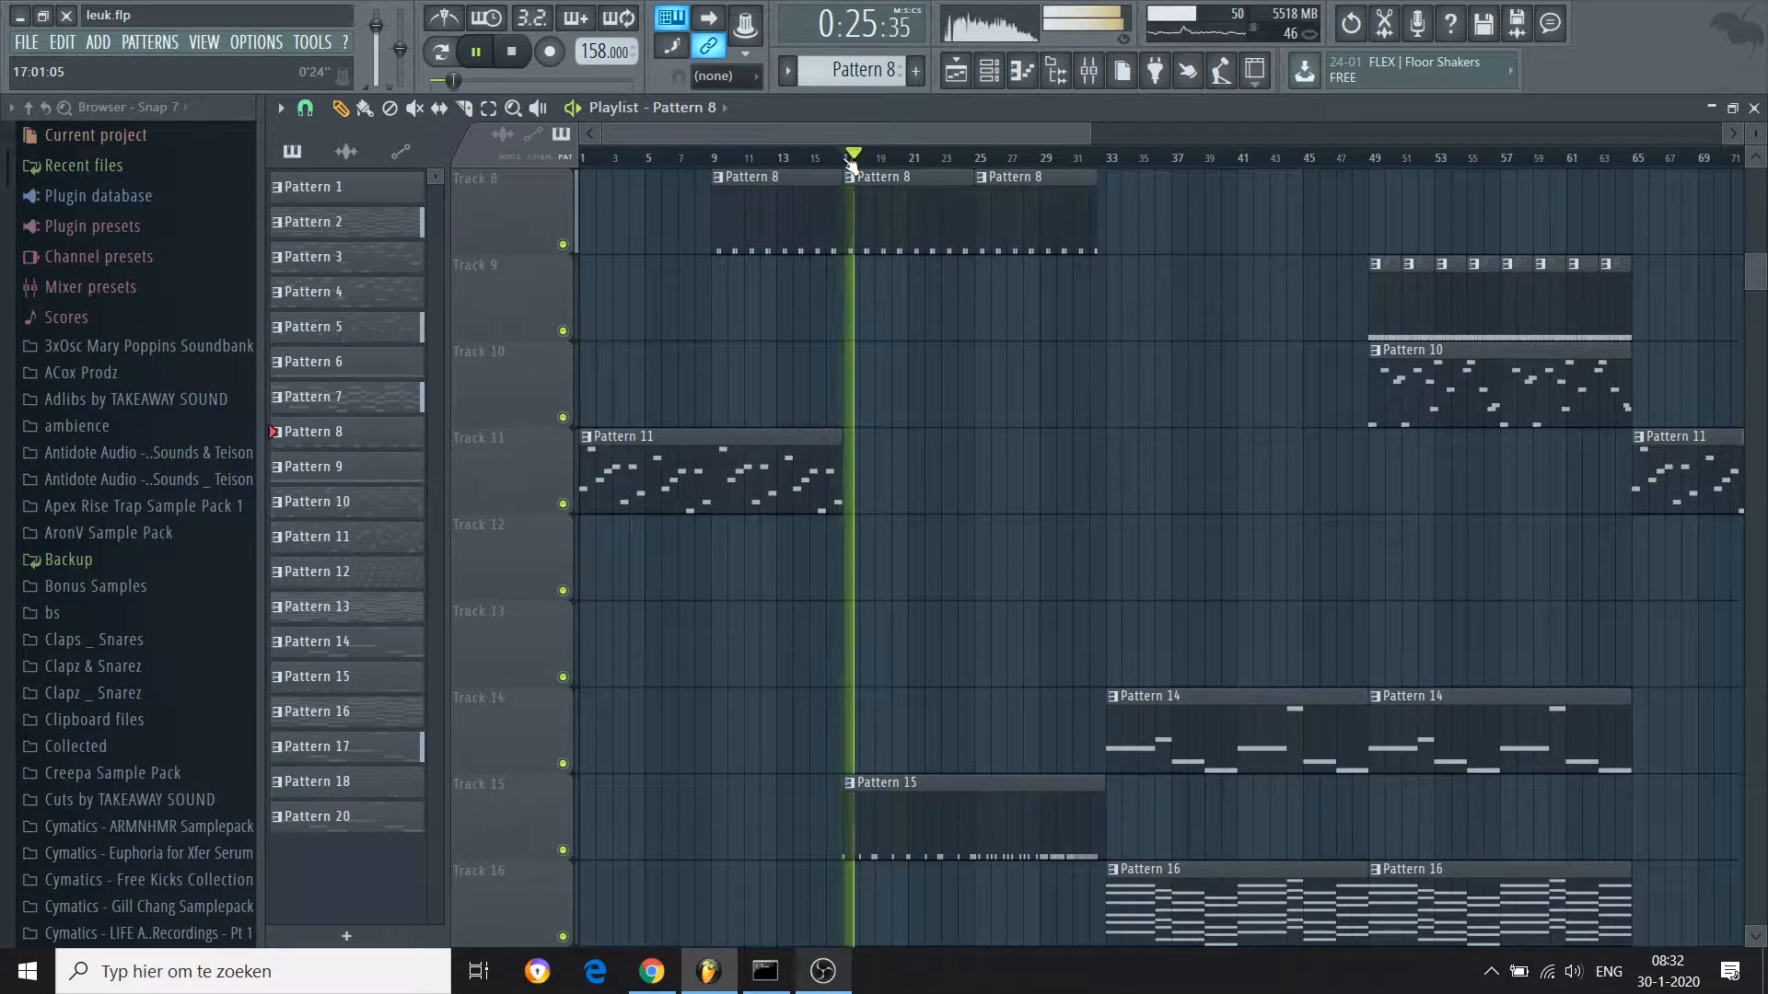
pyautogui.scroll(5, 850, 164)
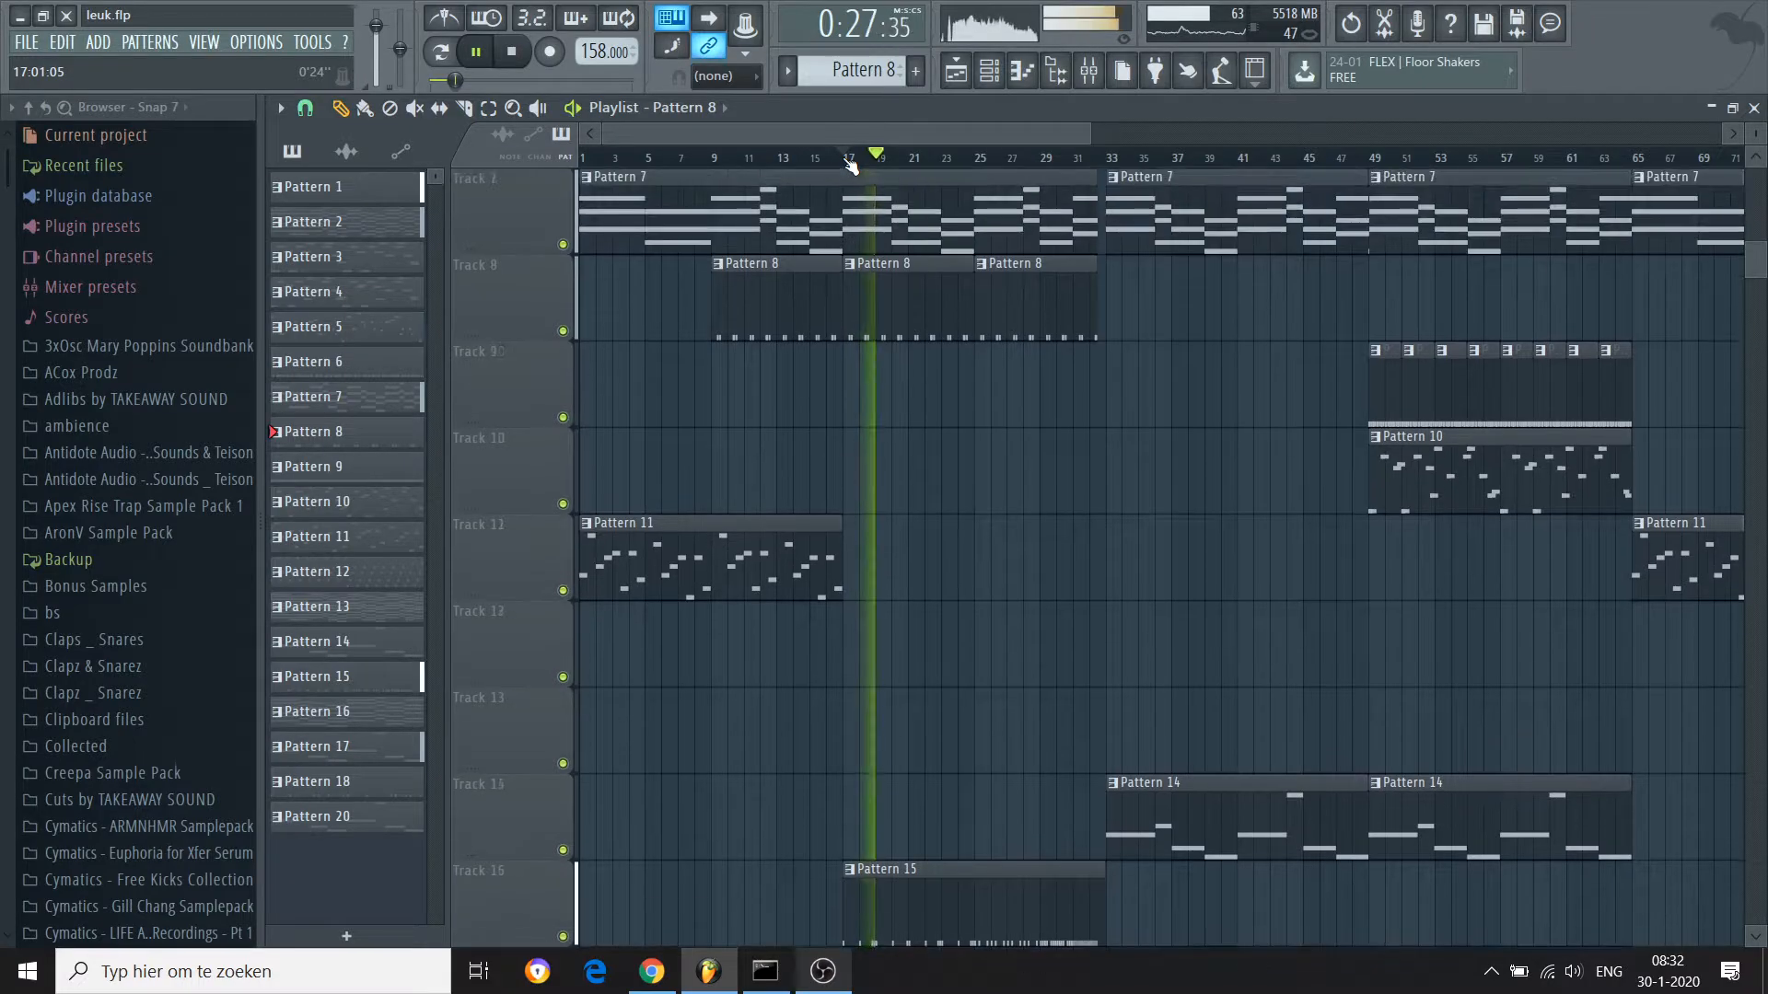
pyautogui.scroll(-4, 850, 164)
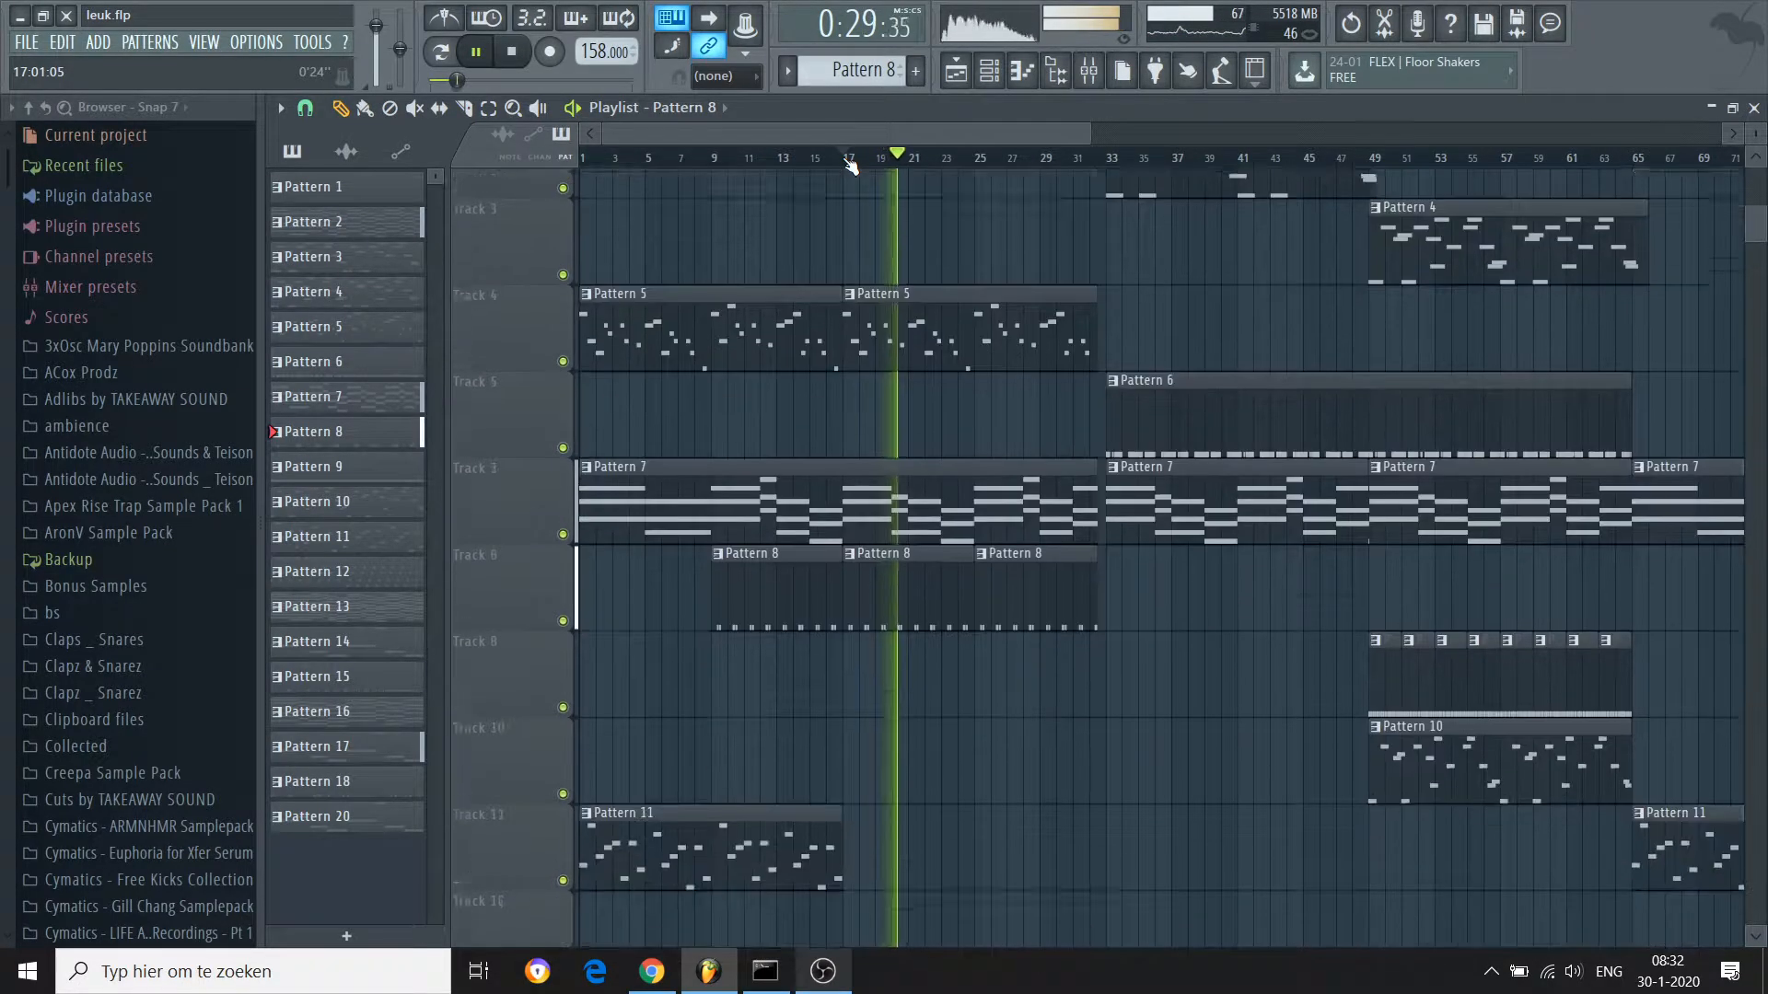
# Look through the tracks down to the Massive - MASTER FX2-DW automation during playback from bar 17, and stop the song
pyautogui.scroll(1, 851, 164)
pyautogui.scroll(-15, 851, 163)
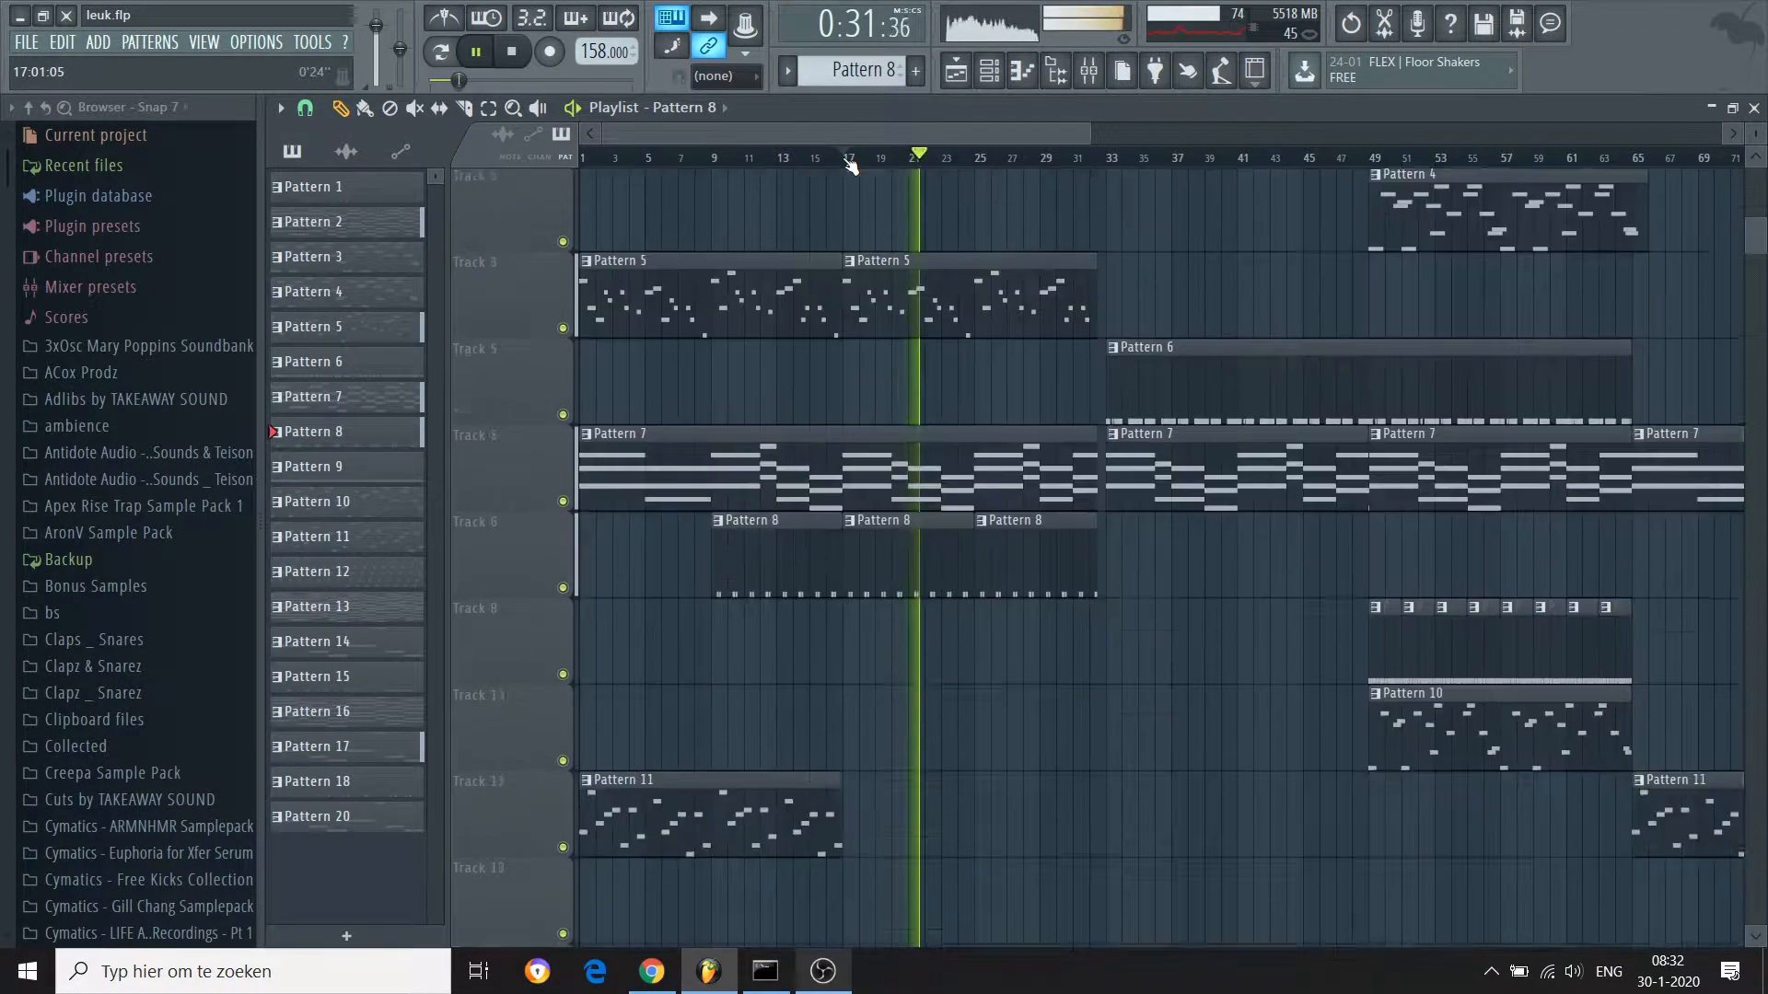
pyautogui.scroll(-6, 851, 164)
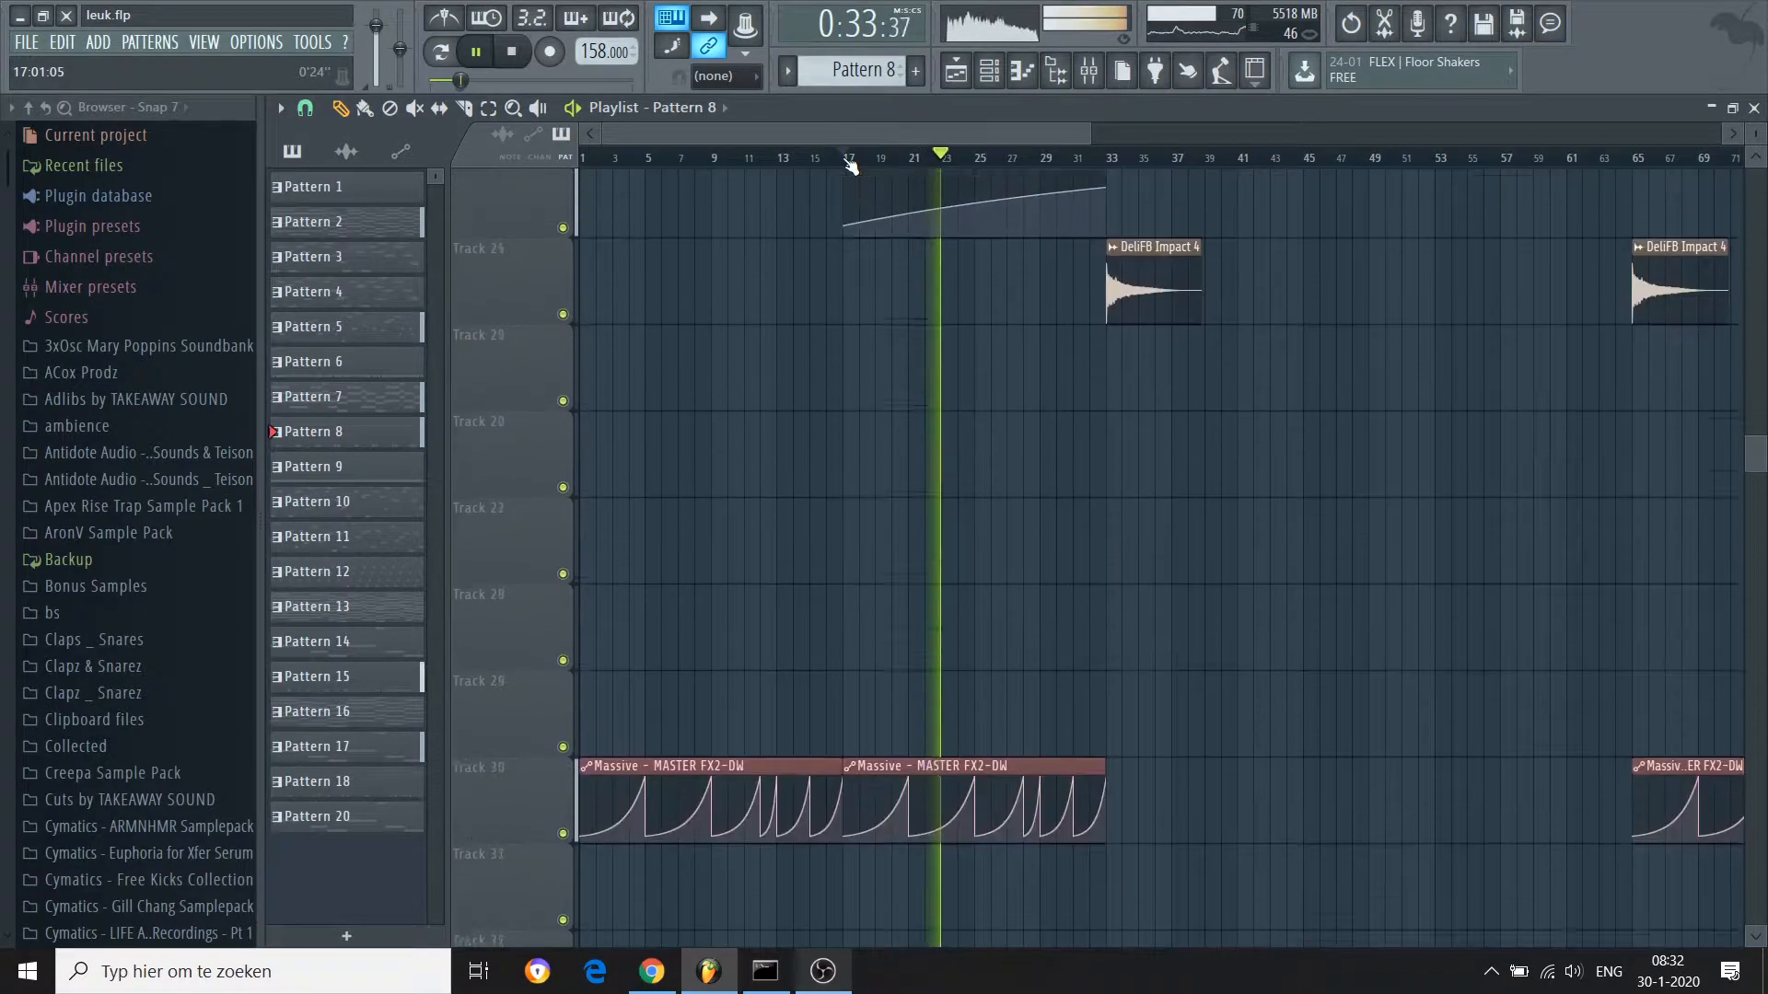
pyautogui.scroll(13, 851, 163)
pyautogui.press('space')
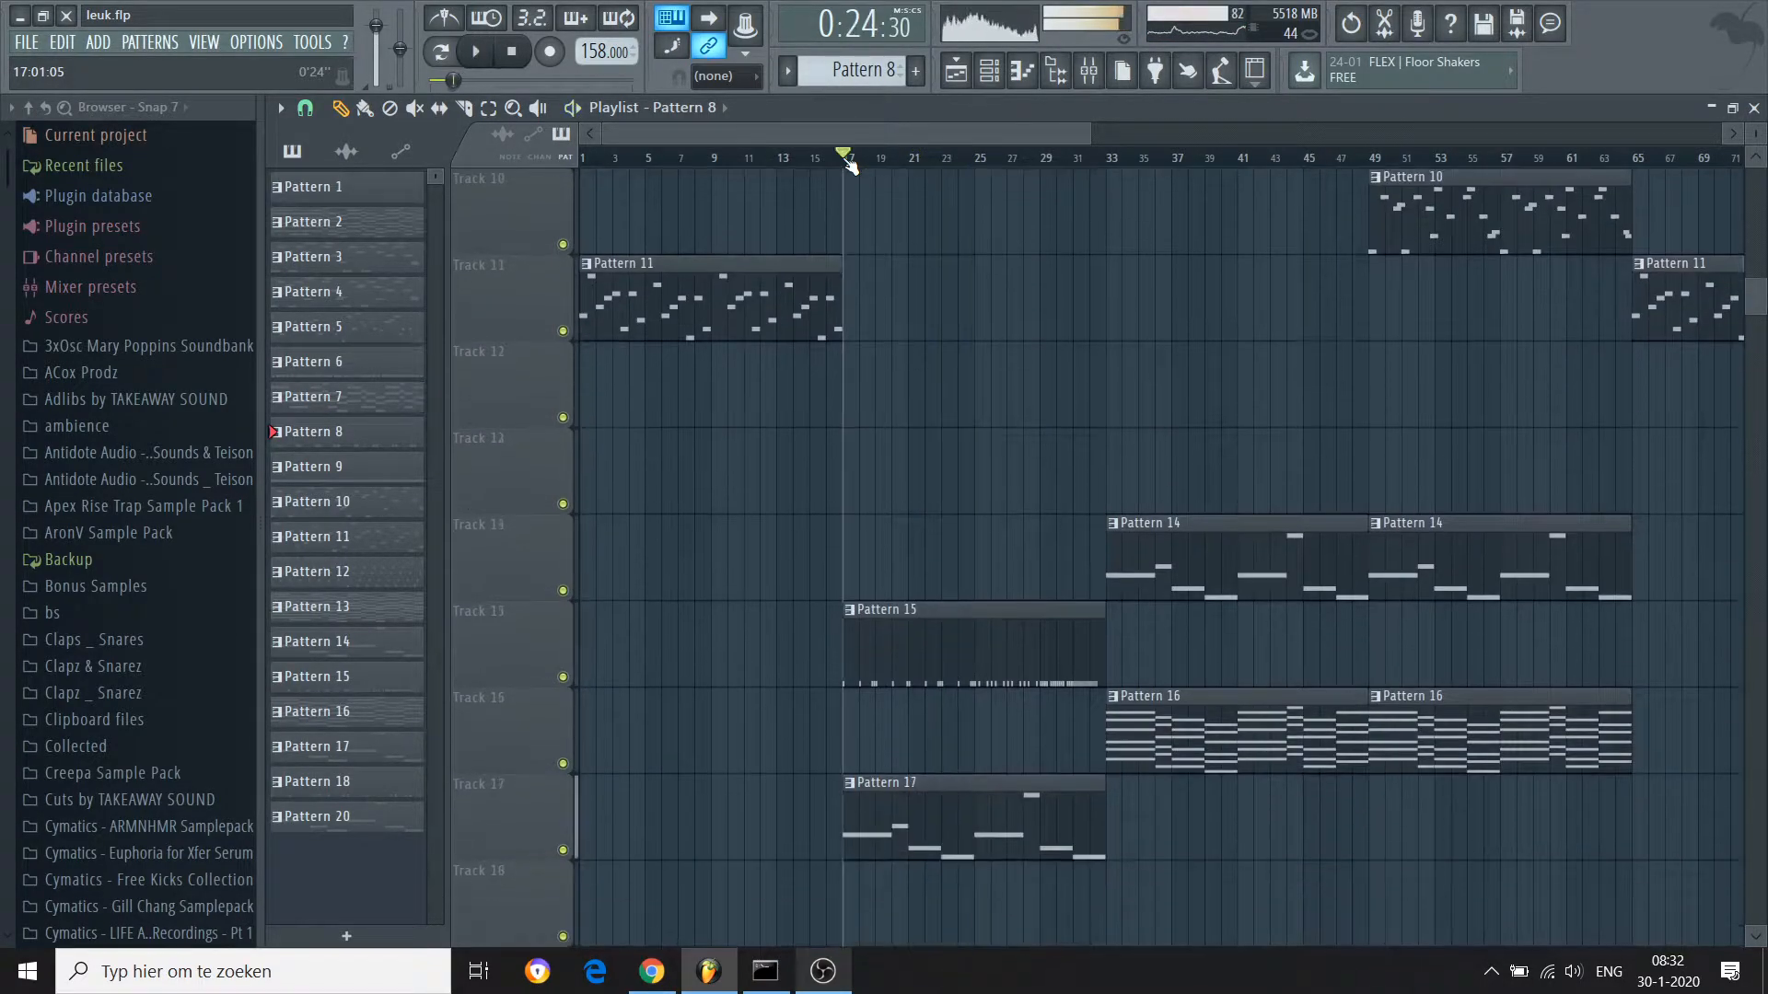
# Open the Pattern 1 clip at bar 17 in the piano roll to view its notes, and return to the playlist
pyautogui.scroll(5, 953, 766)
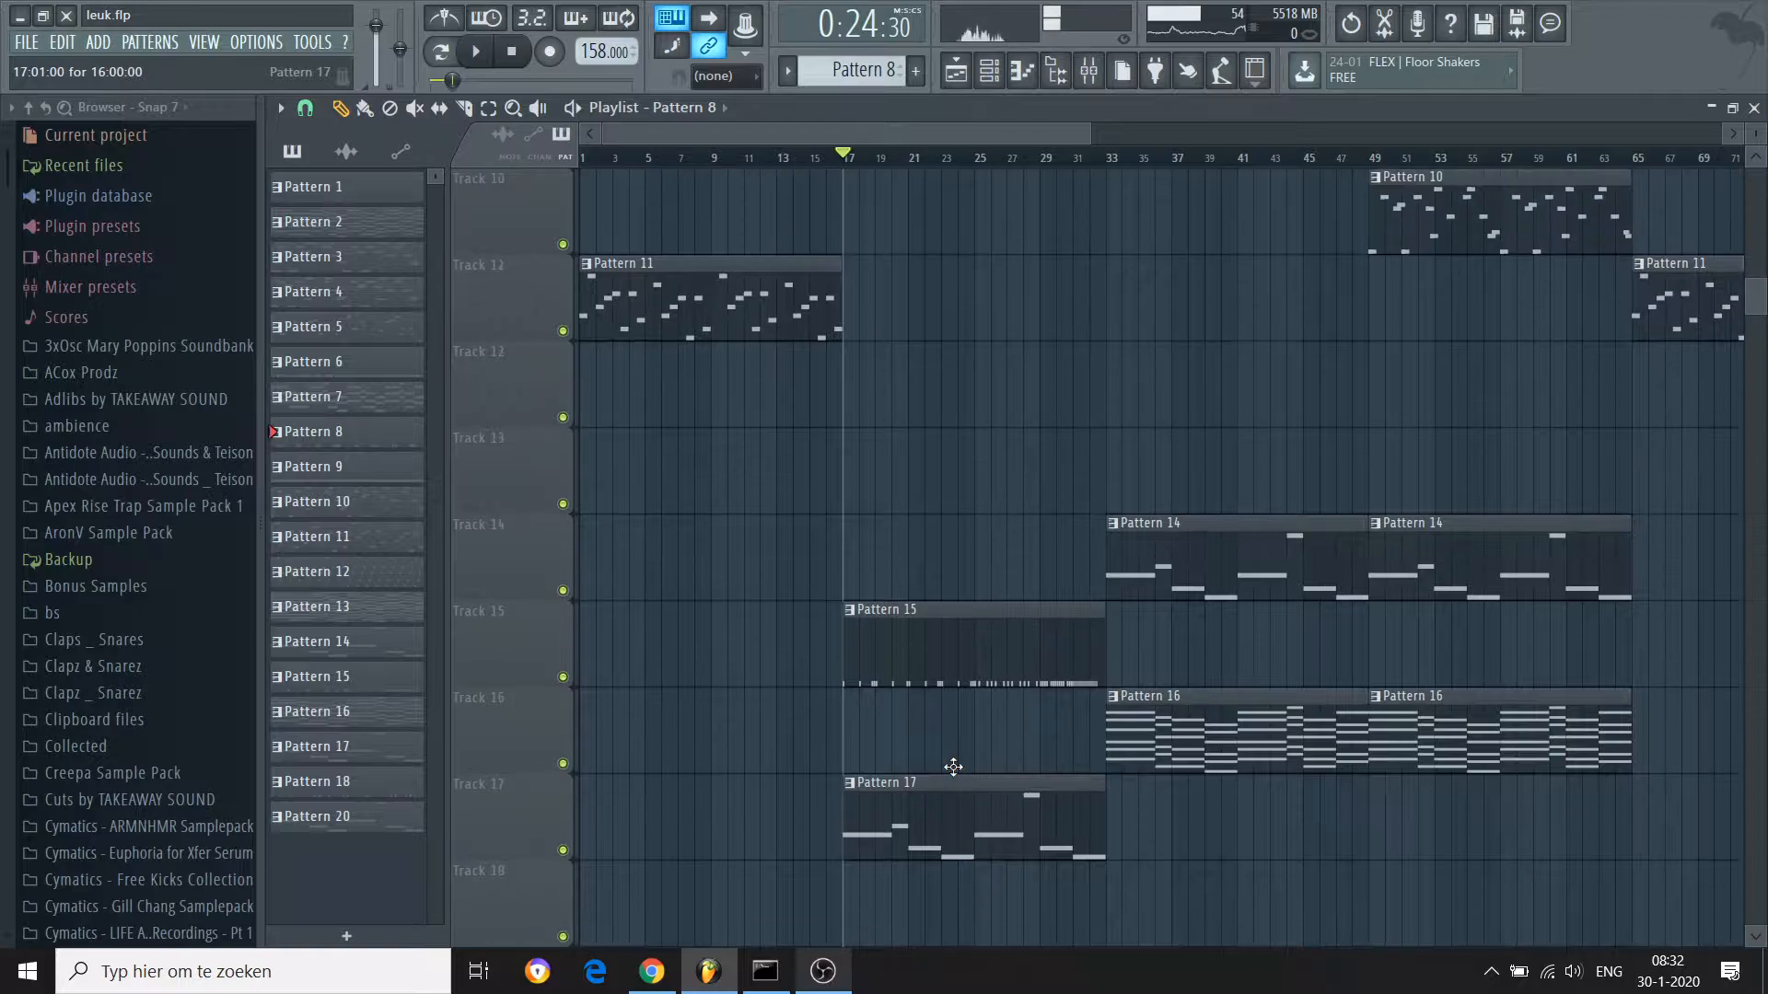
pyautogui.scroll(6, 953, 767)
pyautogui.doubleClick(875, 215)
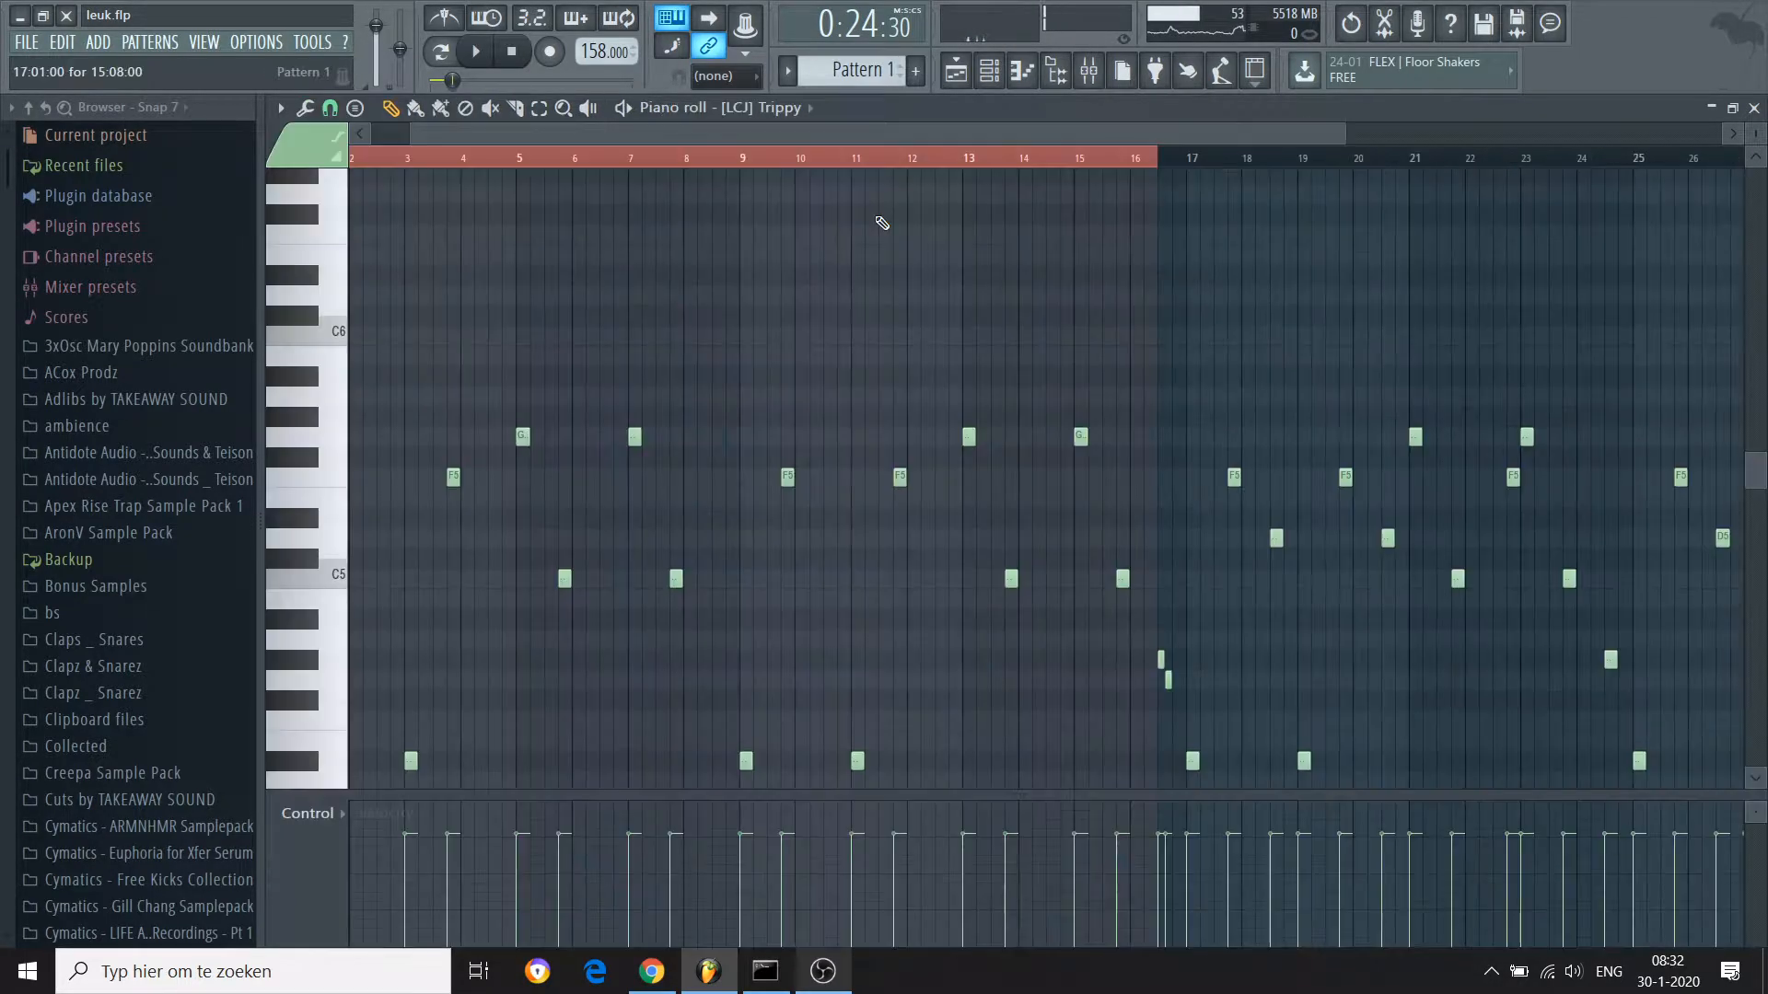
pyautogui.click(956, 70)
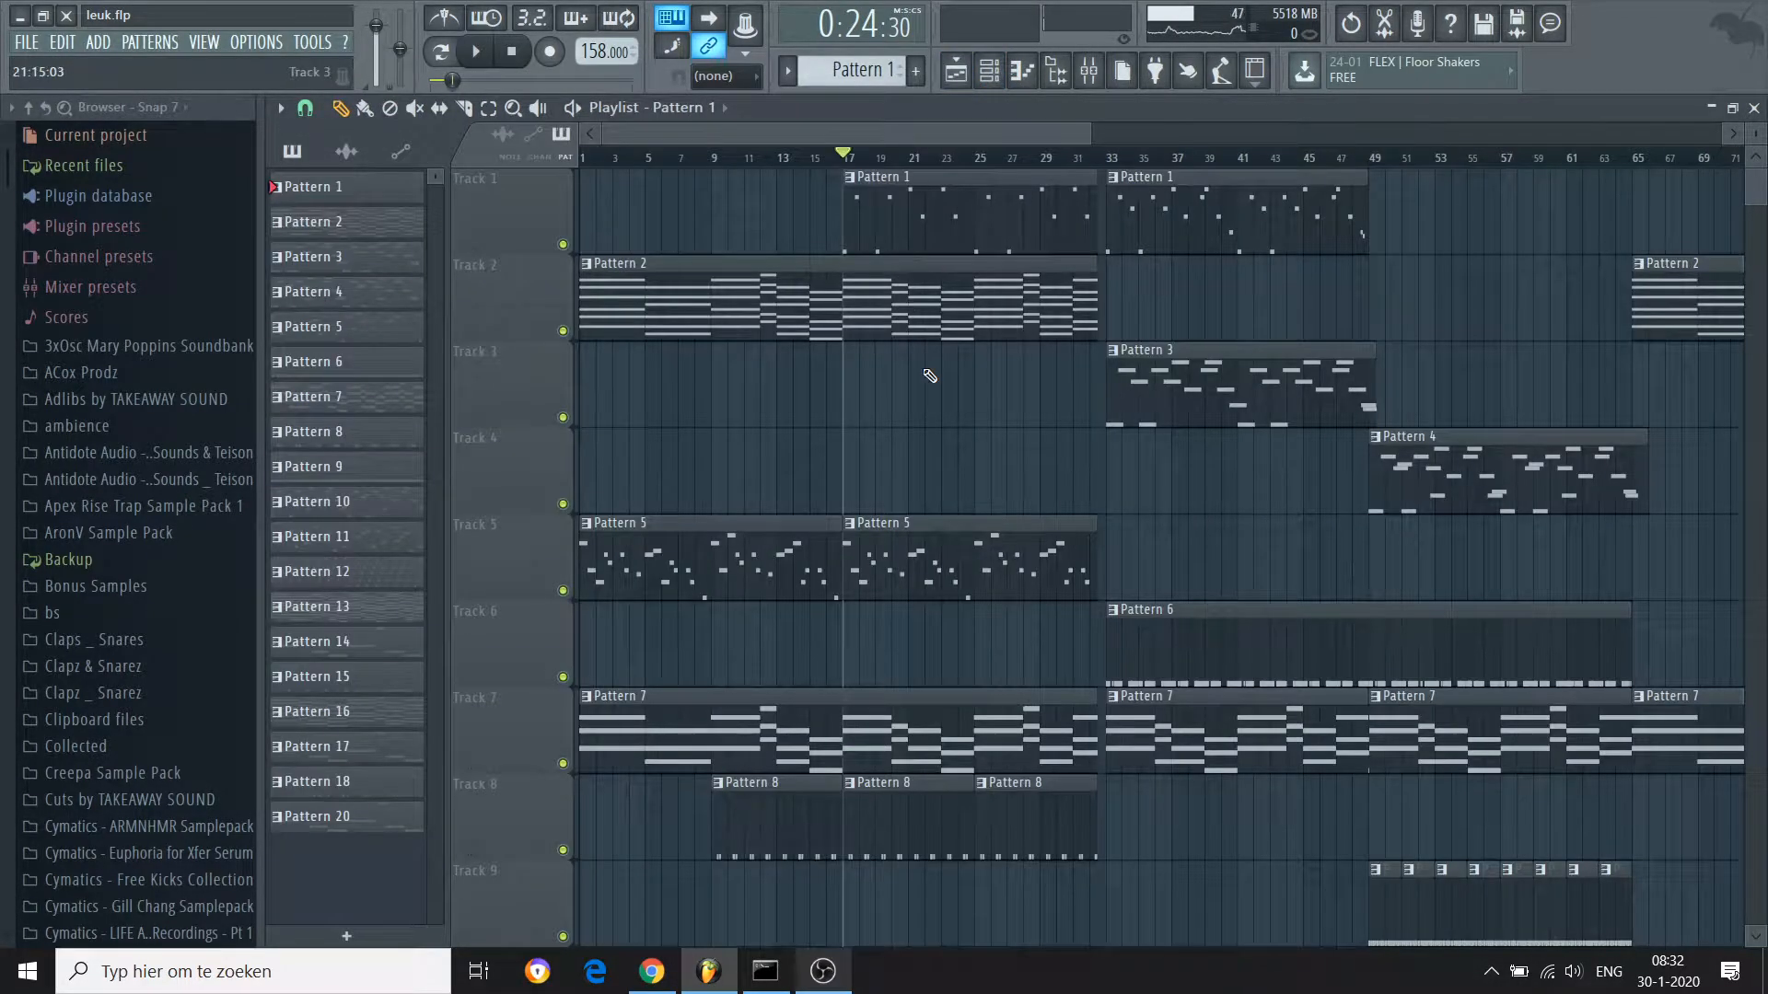
# Examine the Noise Build #2 sample and the Reeverb automation clip that lead up to bar 33
pyautogui.scroll(-1, 930, 376)
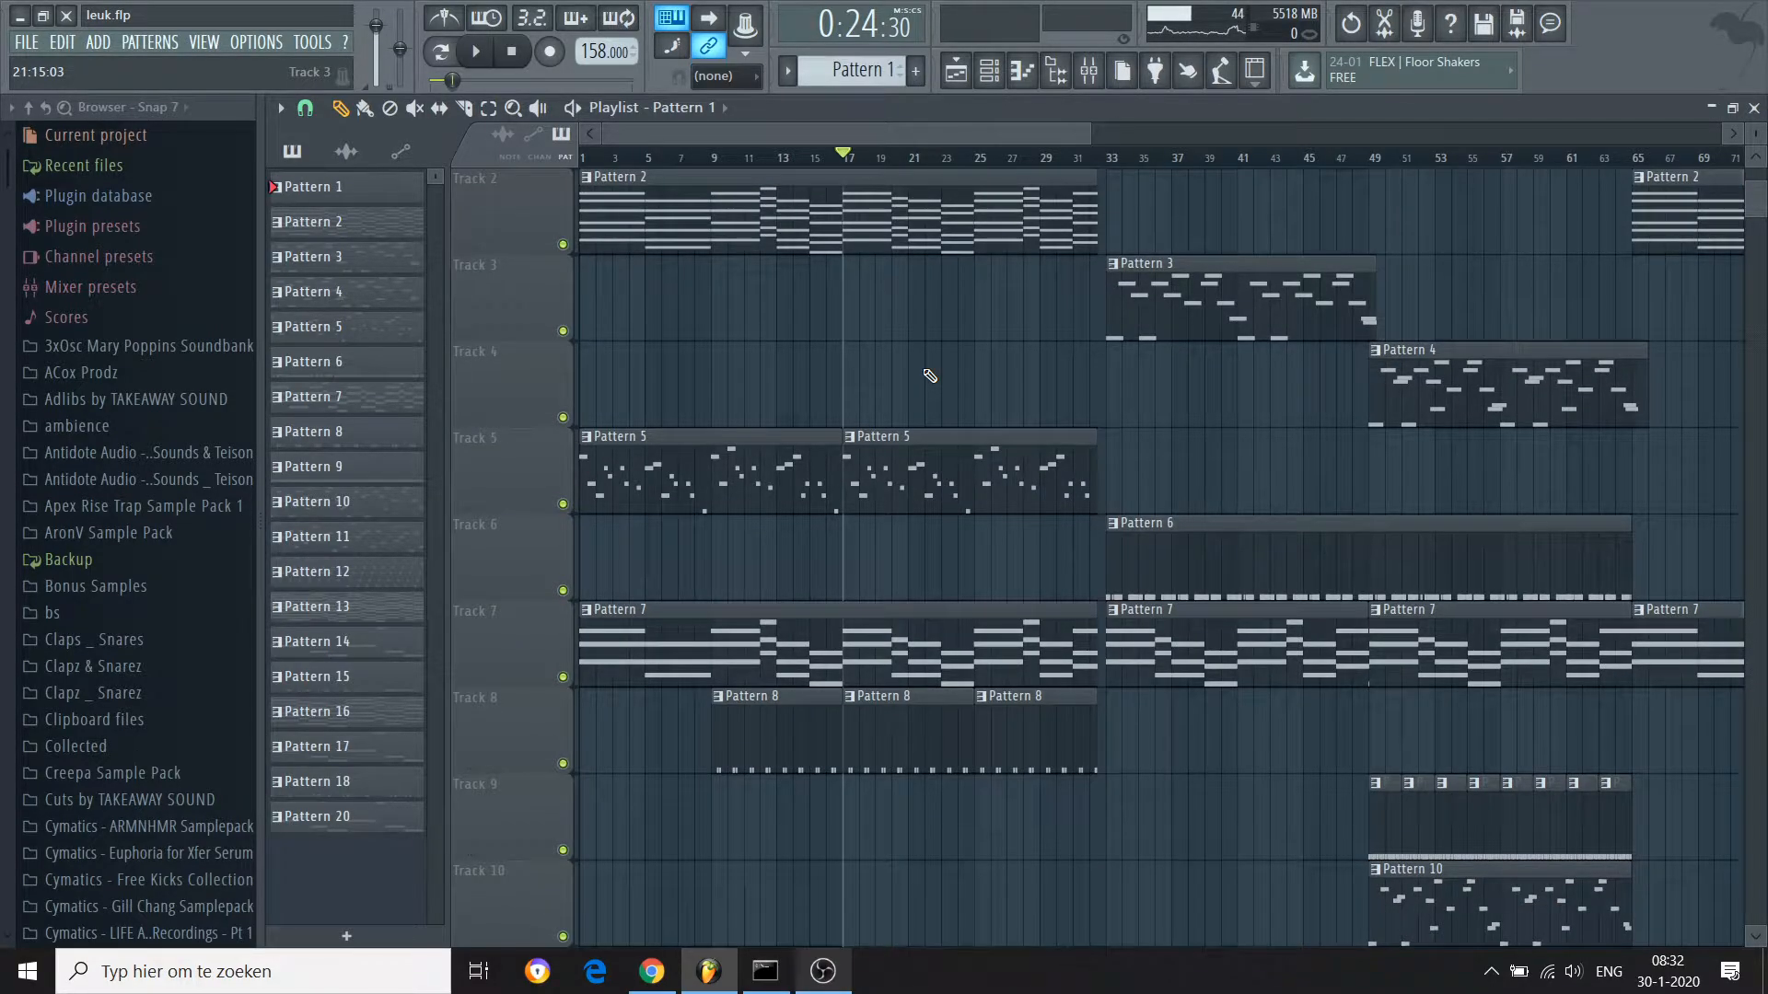
pyautogui.scroll(-18, 930, 375)
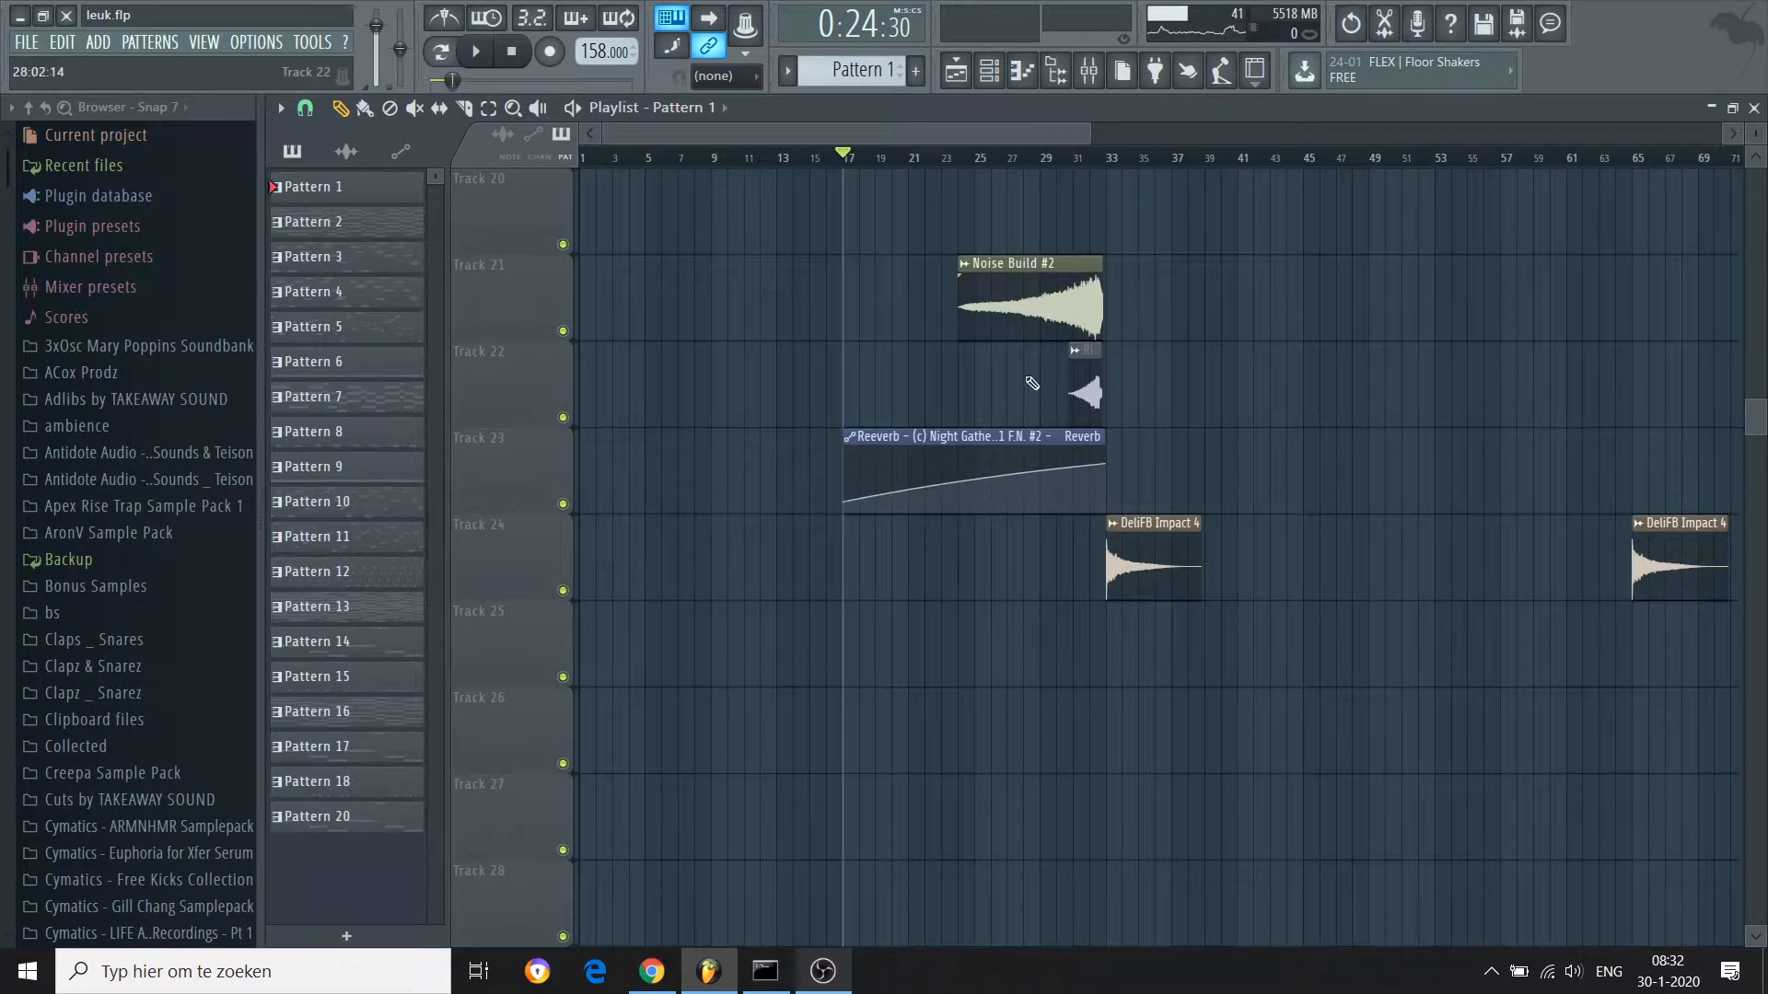
pyautogui.scroll(1, 1032, 383)
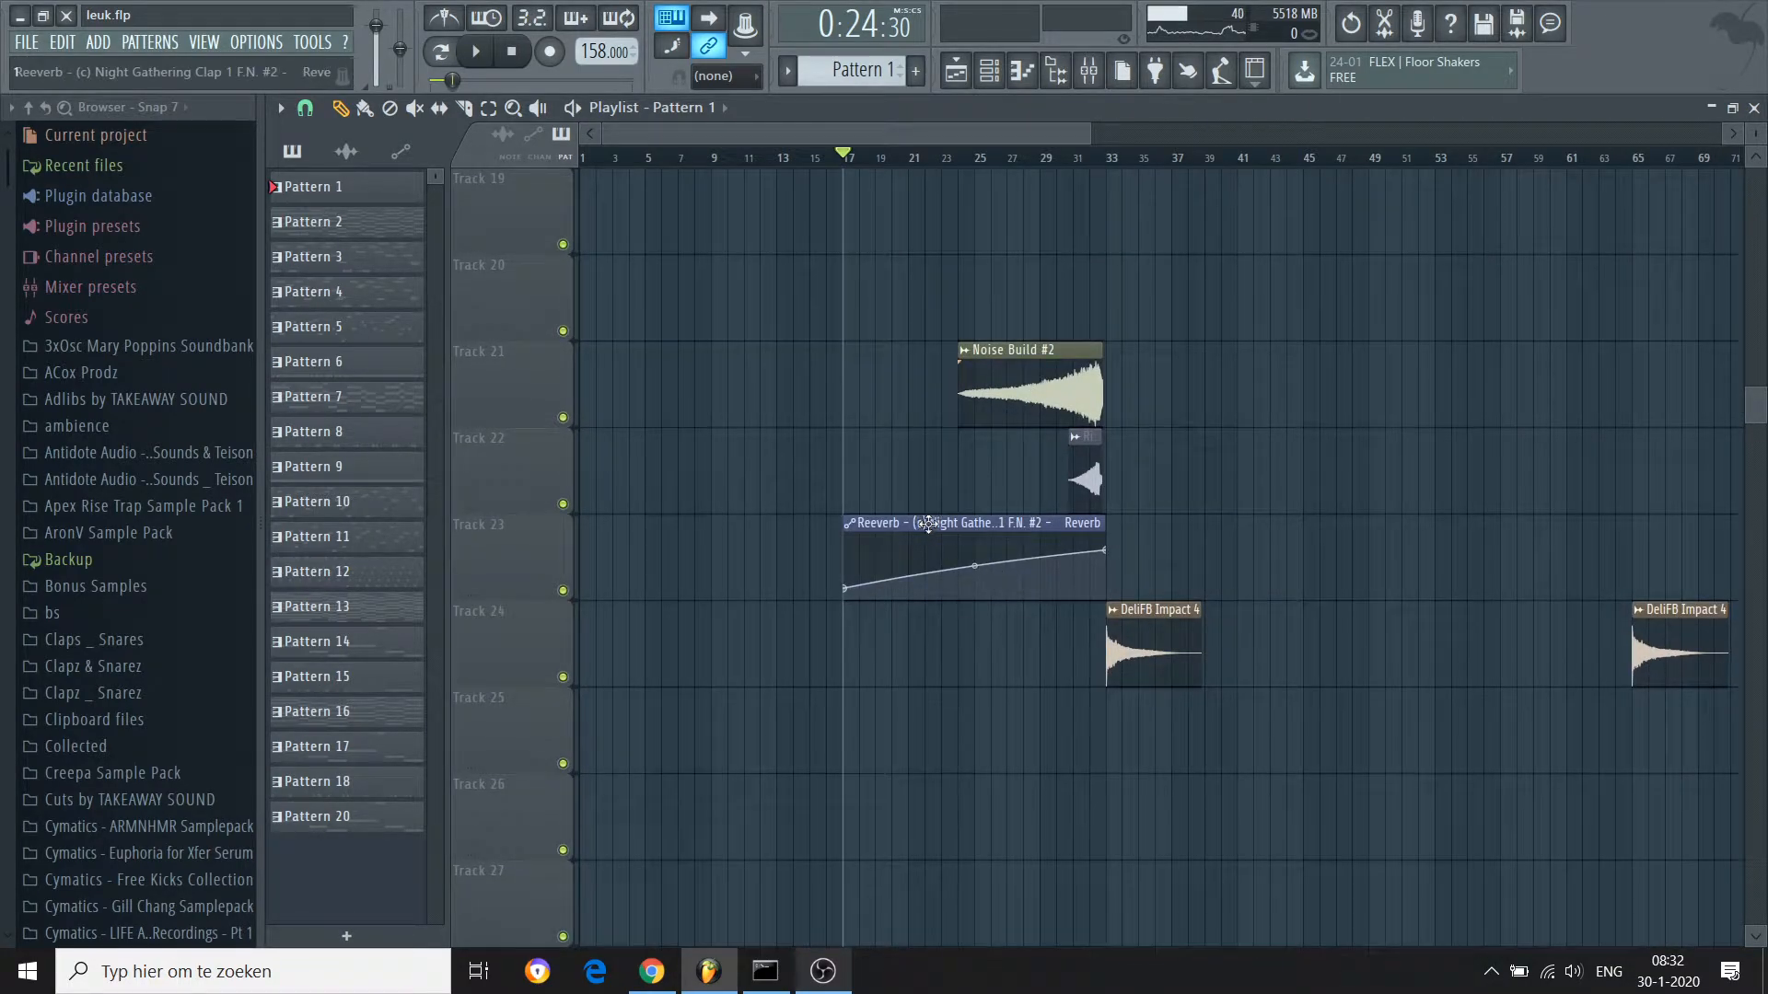
pyautogui.scroll(1, 928, 522)
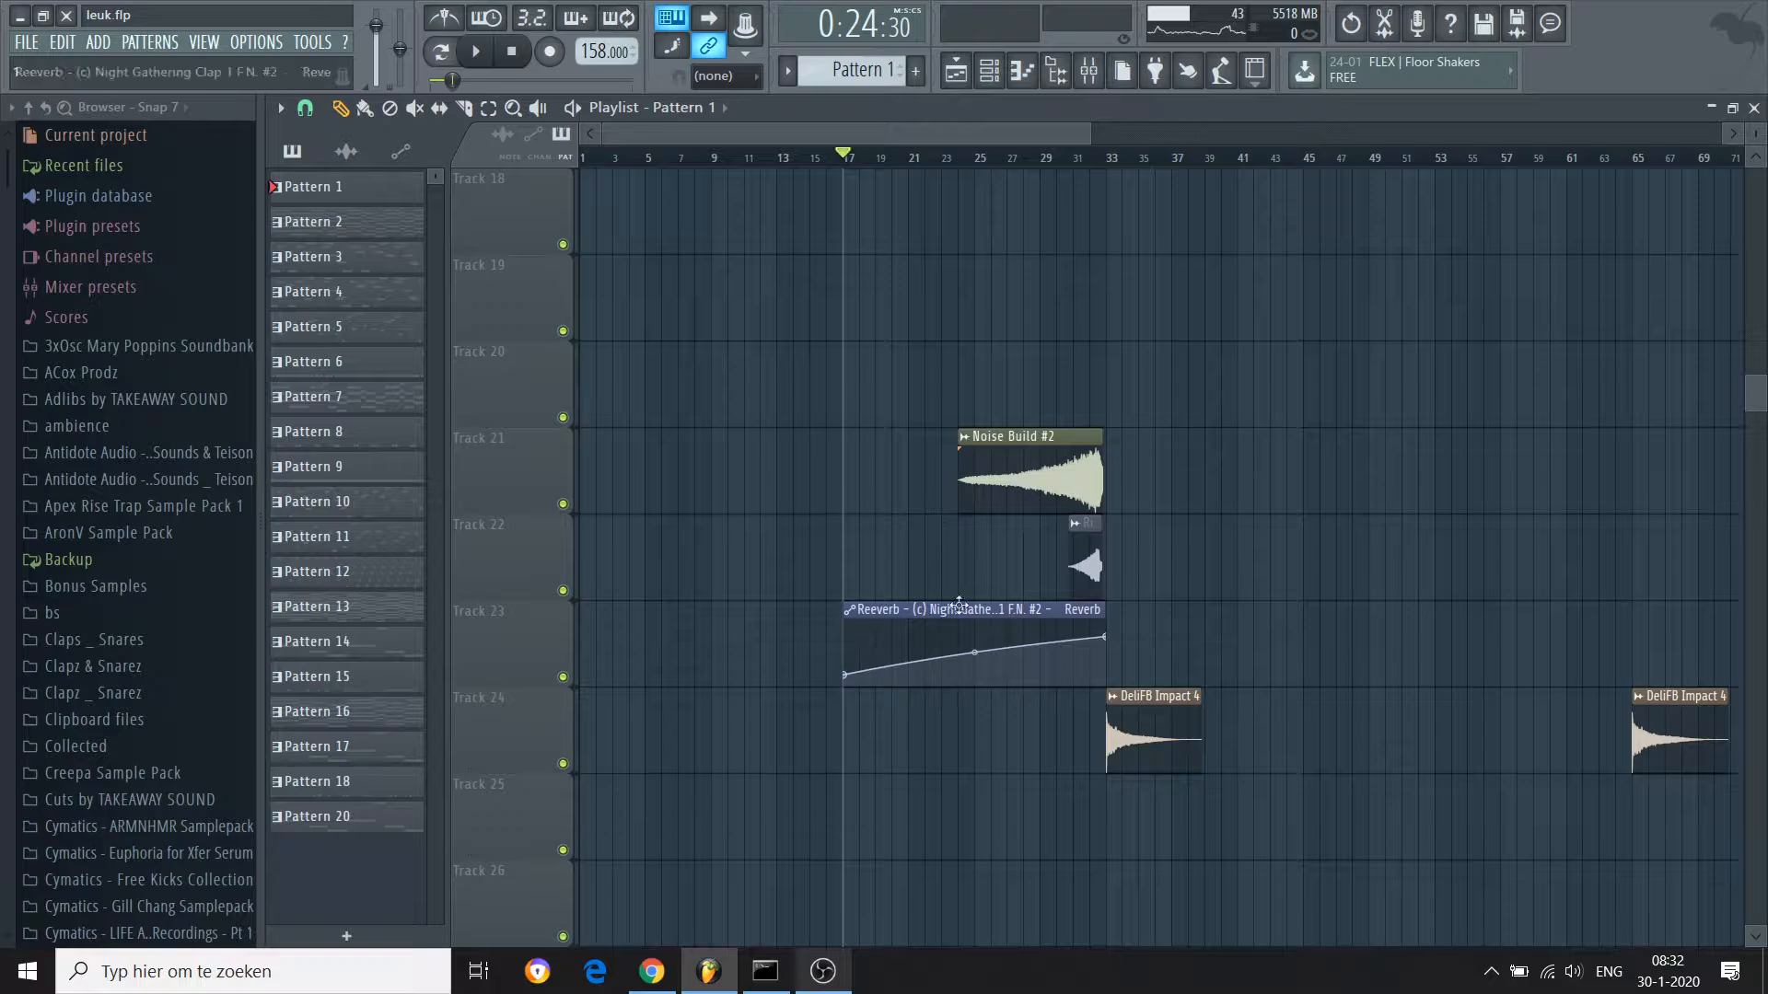
pyautogui.scroll(13, 1033, 185)
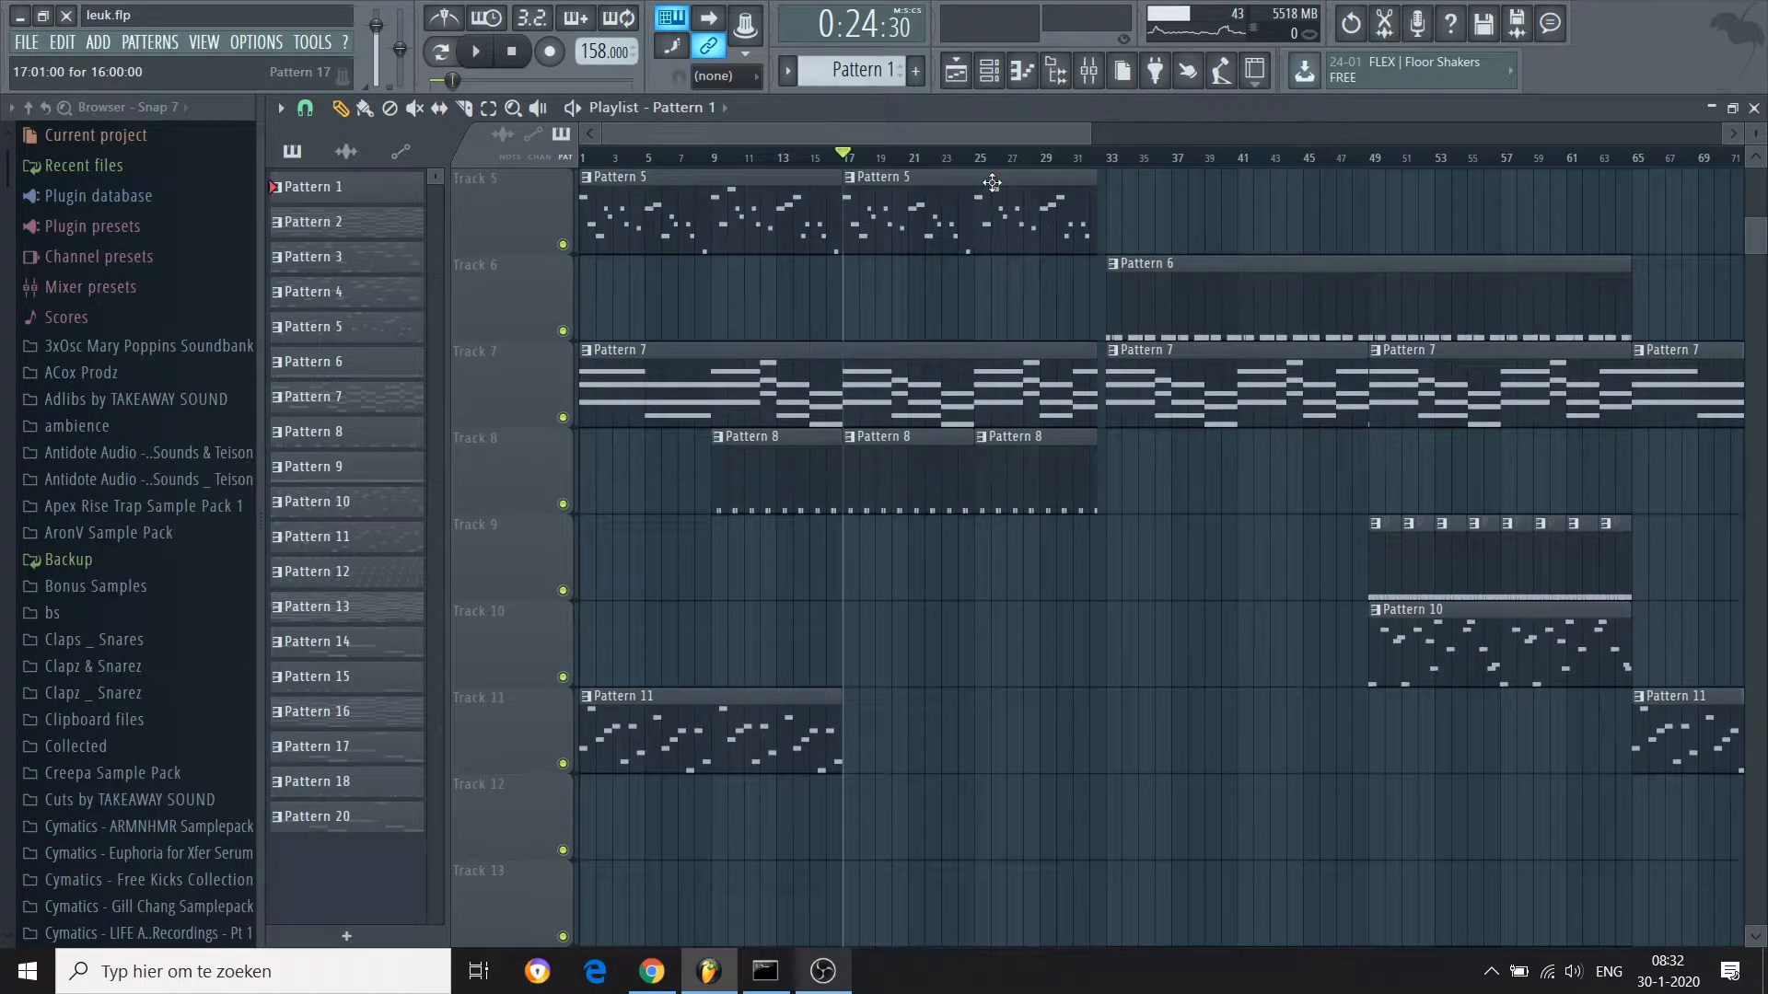
# Open Pattern 8 at bar 17 in the piano roll, audition it from bar 1 in pattern mode, and return to the playlist
pyautogui.doubleClick(893, 493)
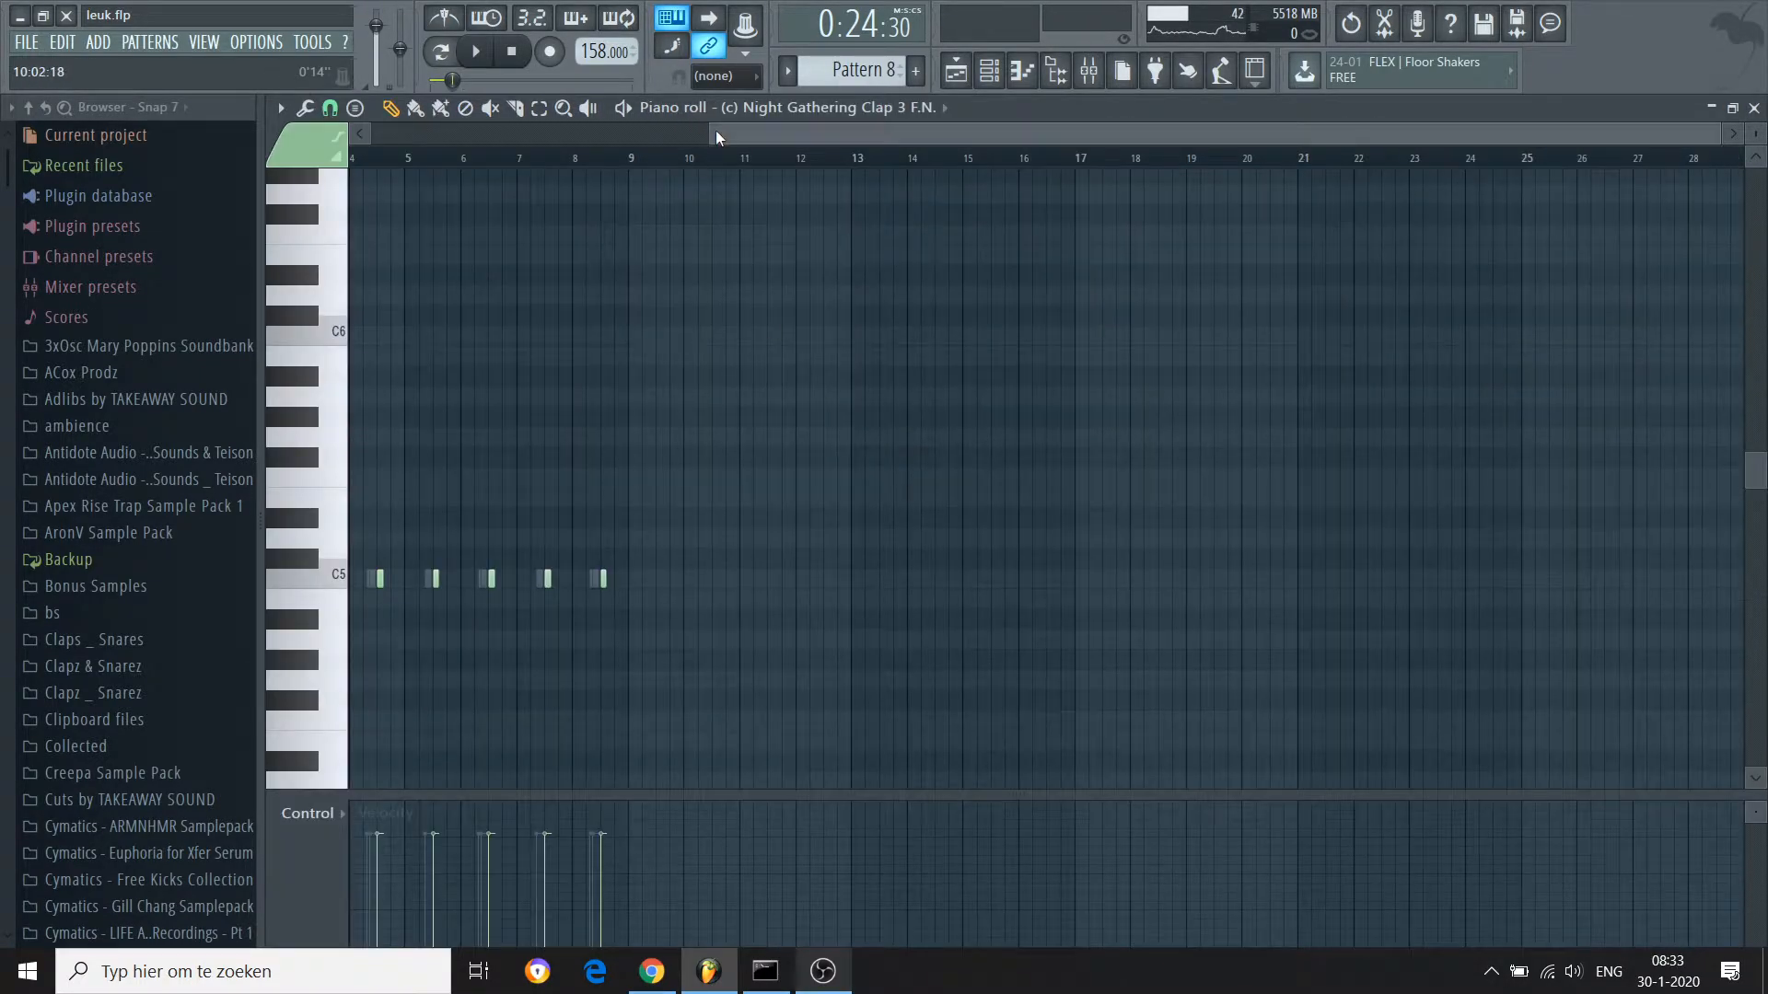
pyautogui.moveTo(716, 130); pyautogui.dragTo(383, 101)
pyautogui.click(431, 67)
pyautogui.press('space')
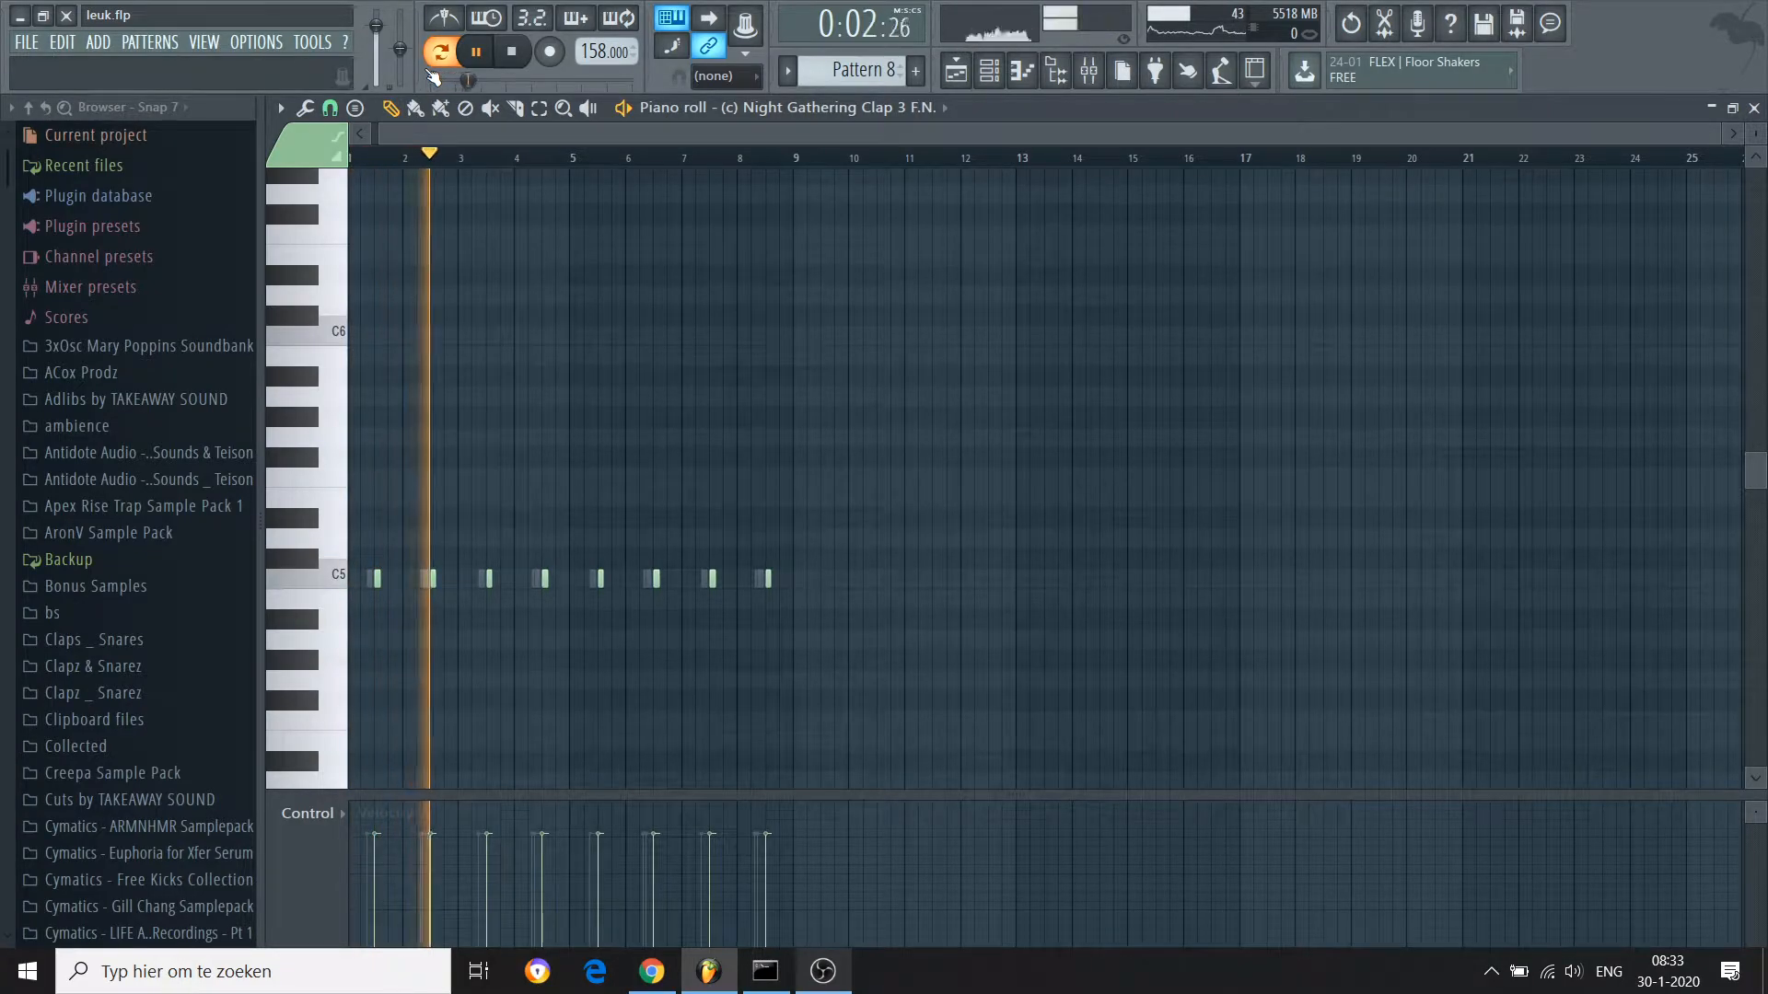
pyautogui.press('space')
pyautogui.click(956, 70)
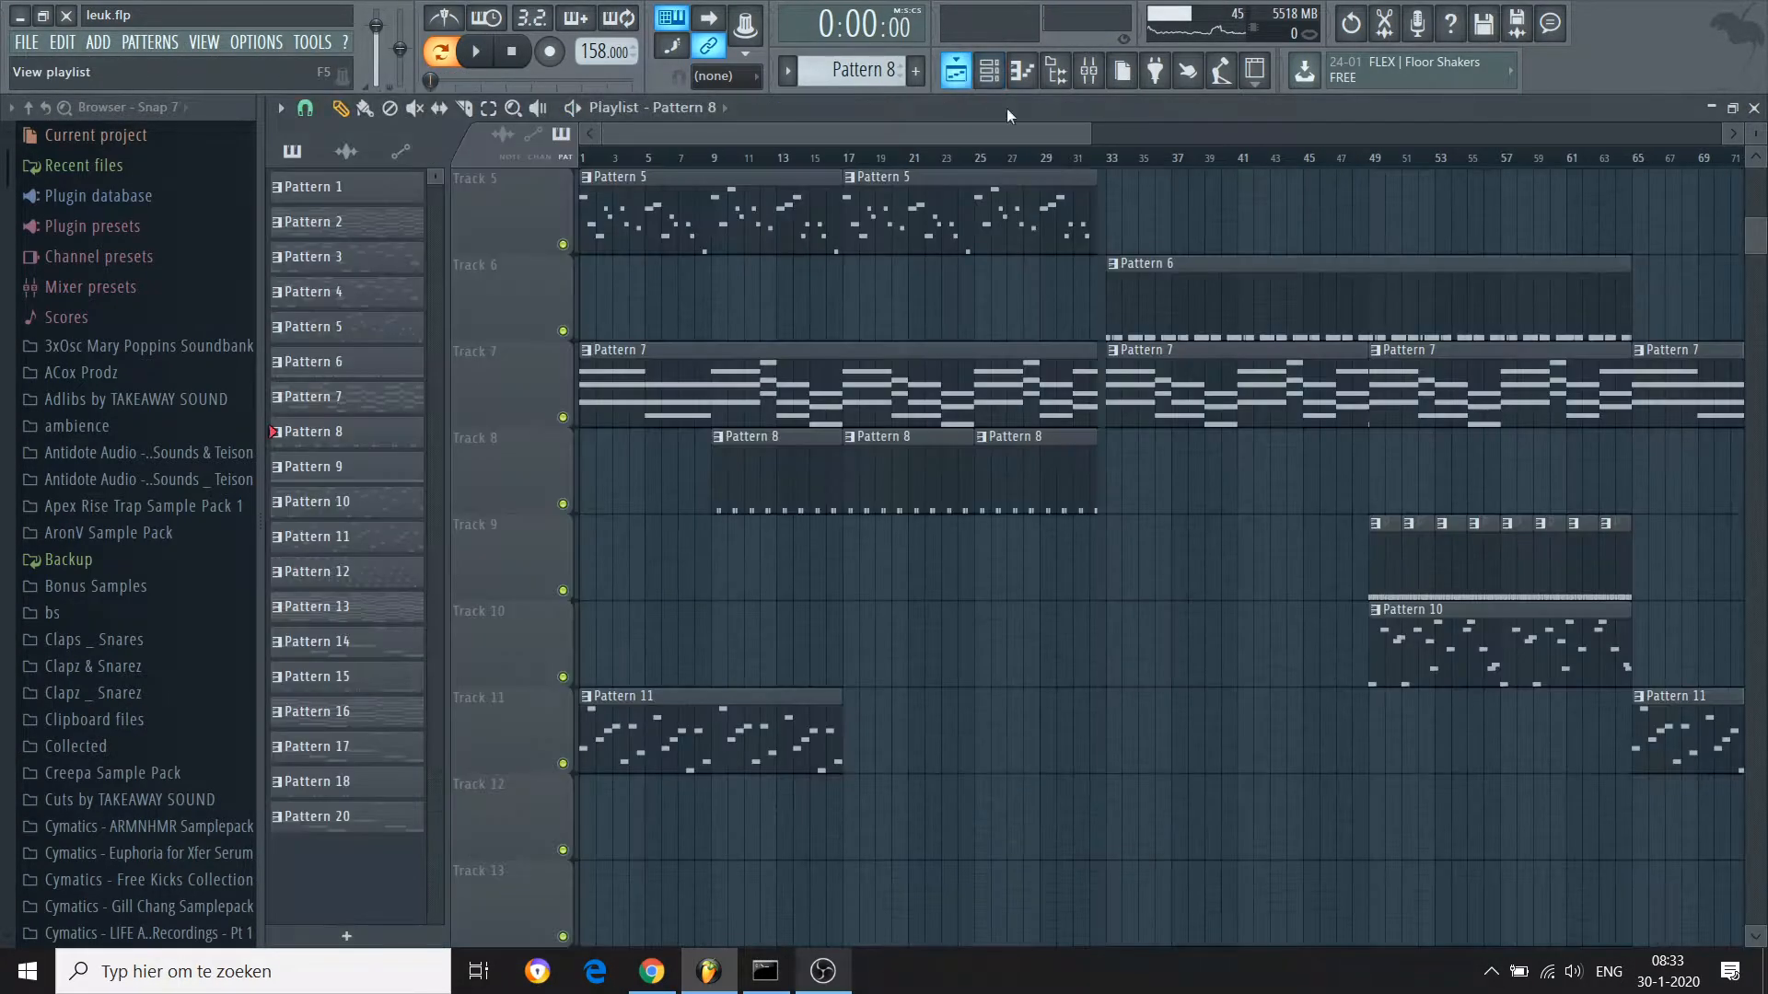
# Play the end of the build-up from about bar 29 in song mode, and stop playback
pyautogui.click(1059, 158)
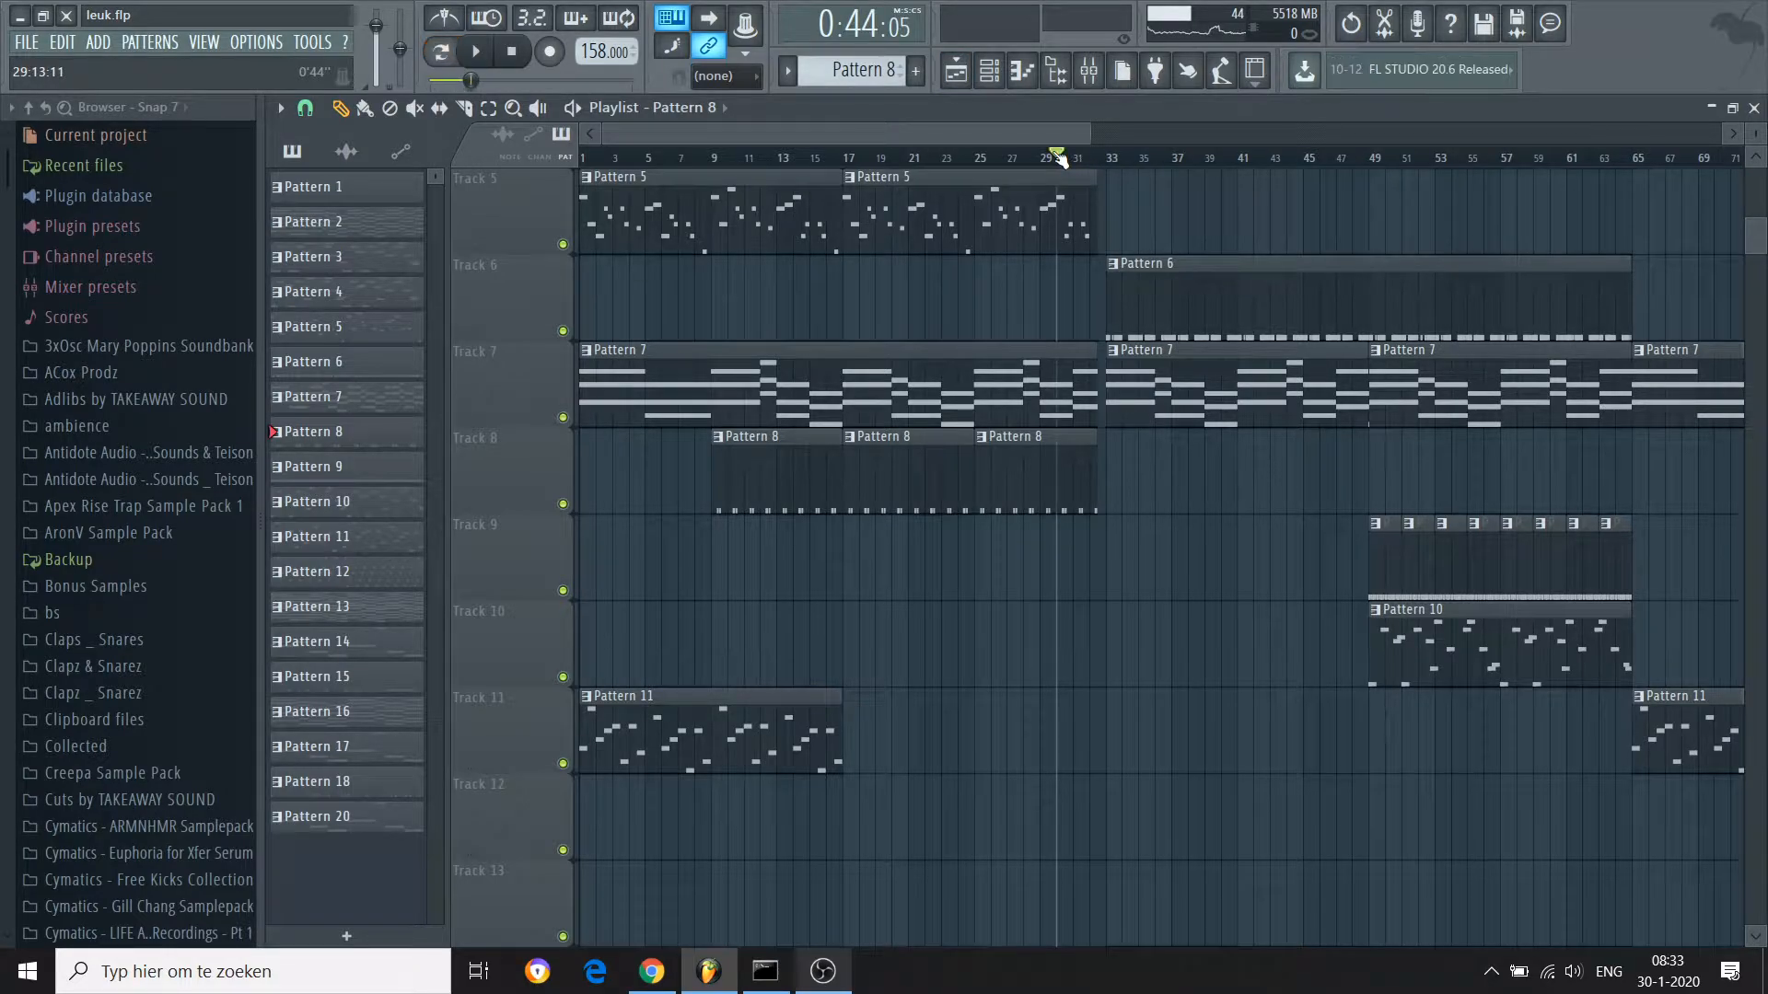
pyautogui.press('space')
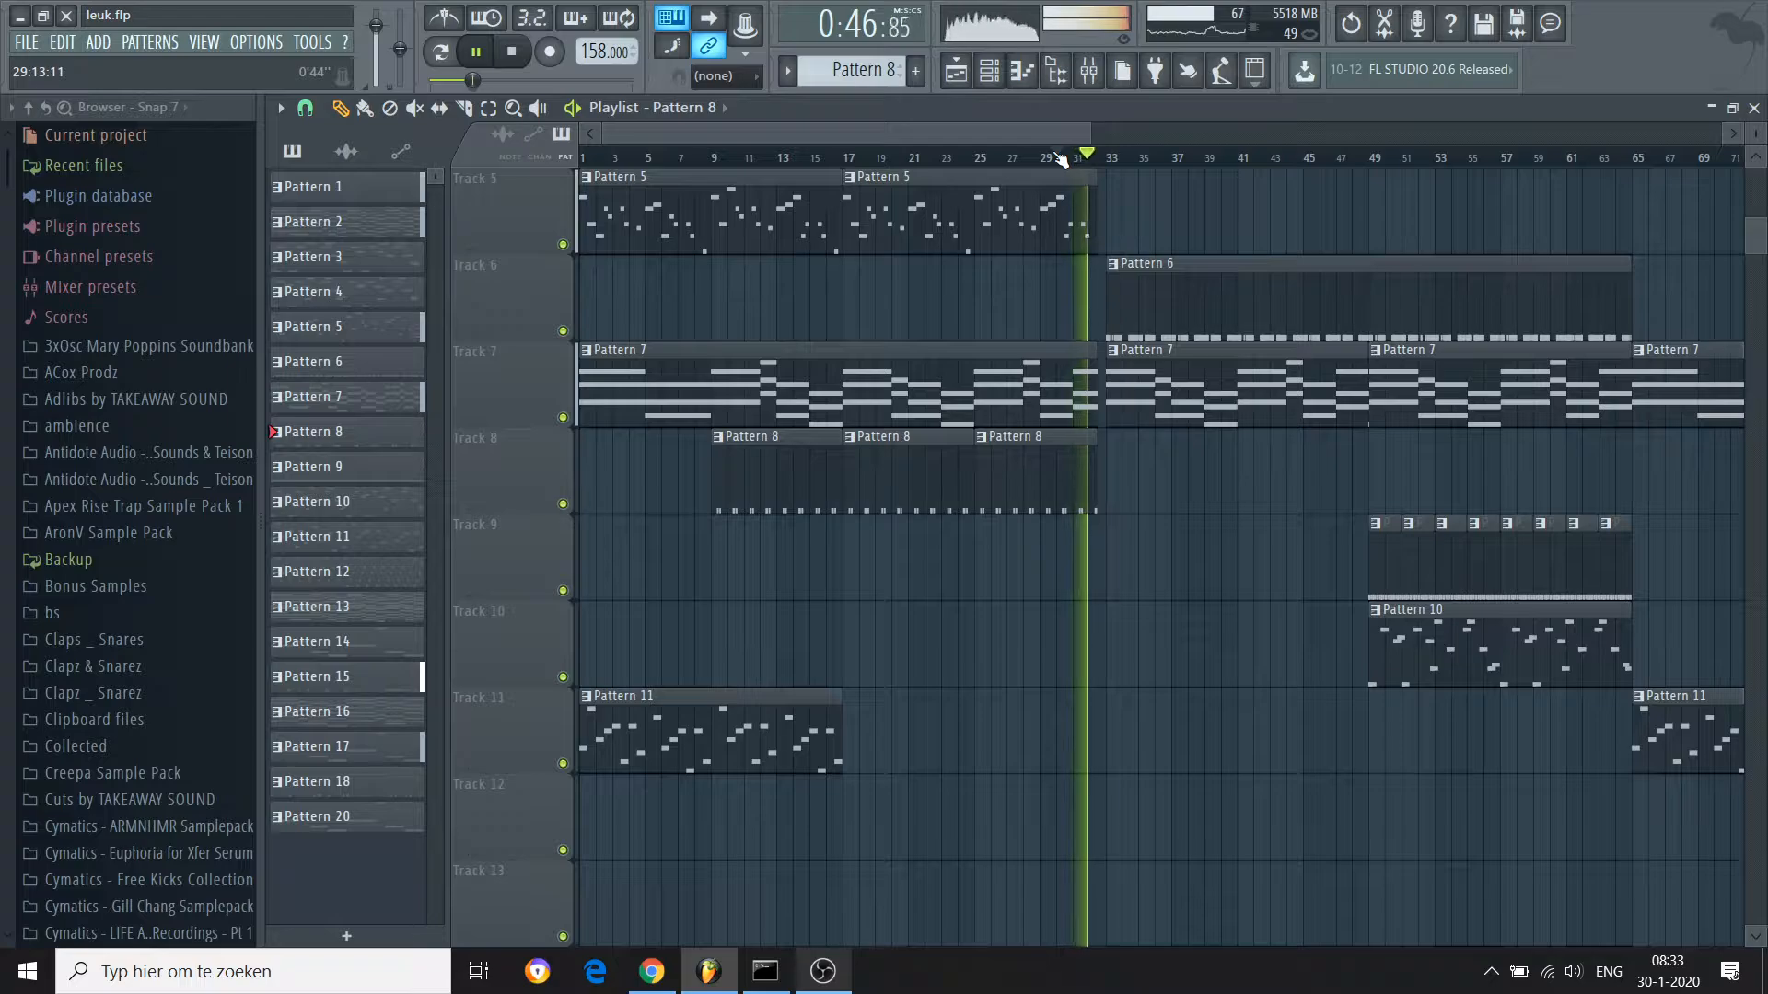
pyautogui.press('space')
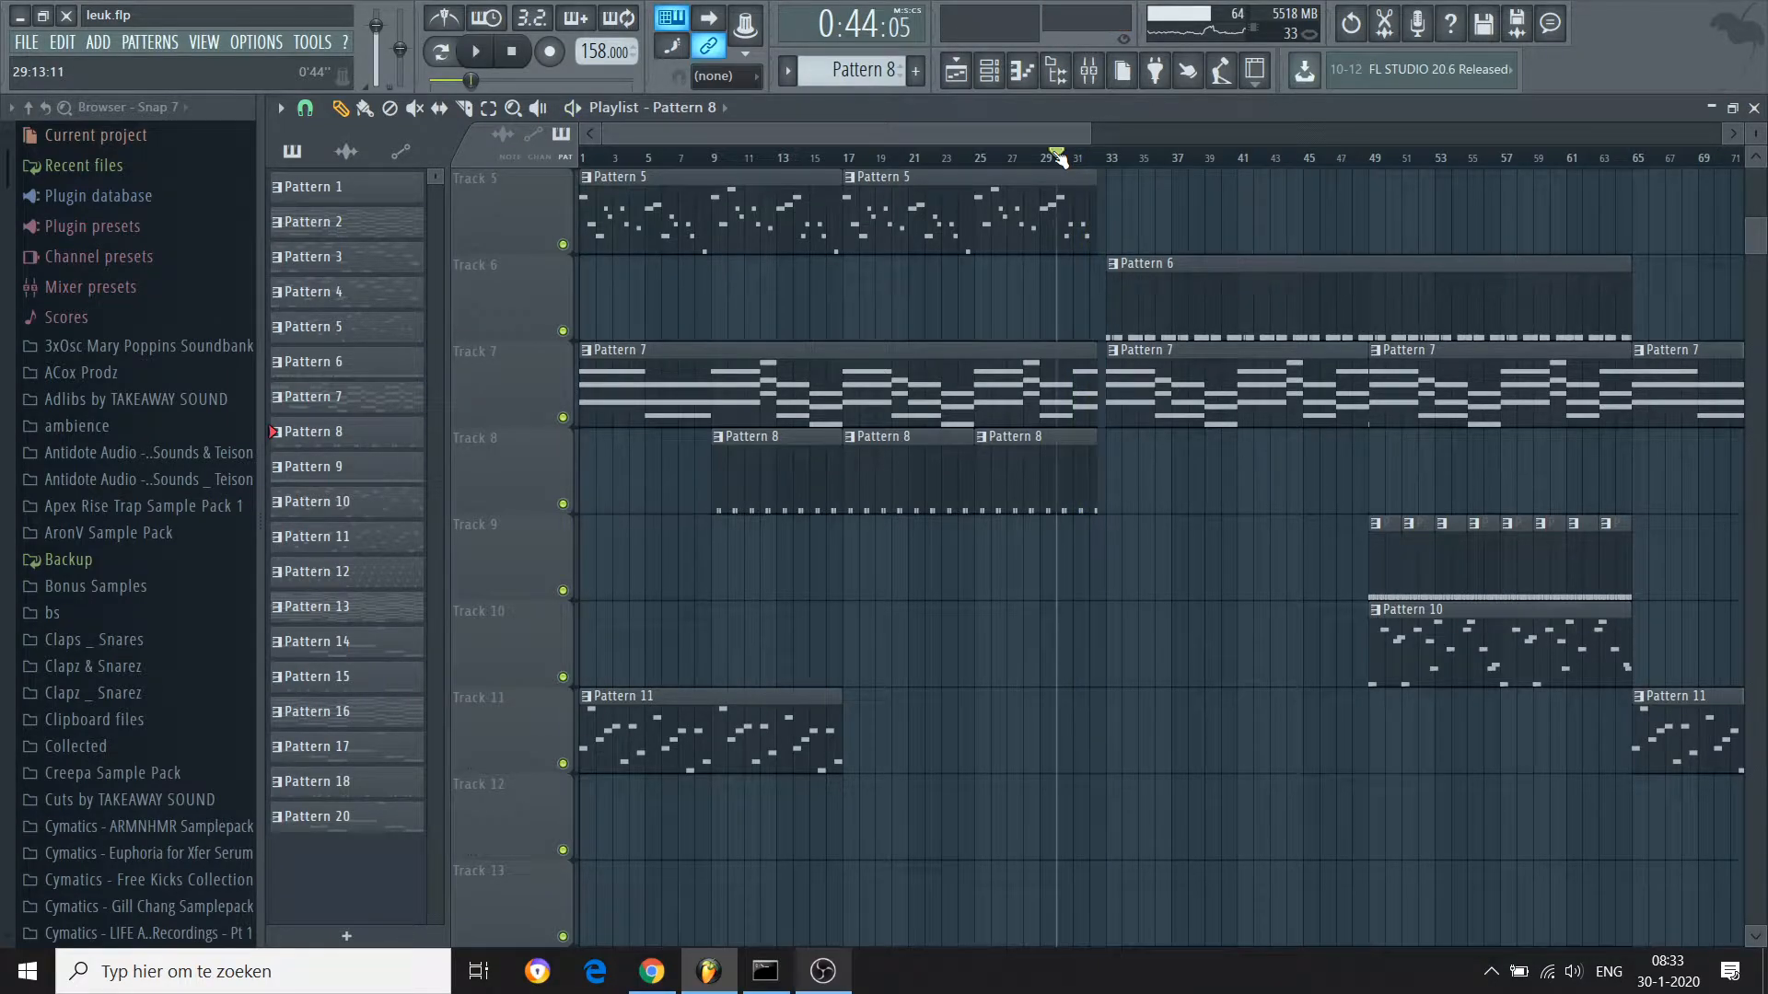
# Place the playhead at bar 33, widen the playlist view to the whole arrangement, and look over its pattern, effect and automation tracks
pyautogui.click(1107, 158)
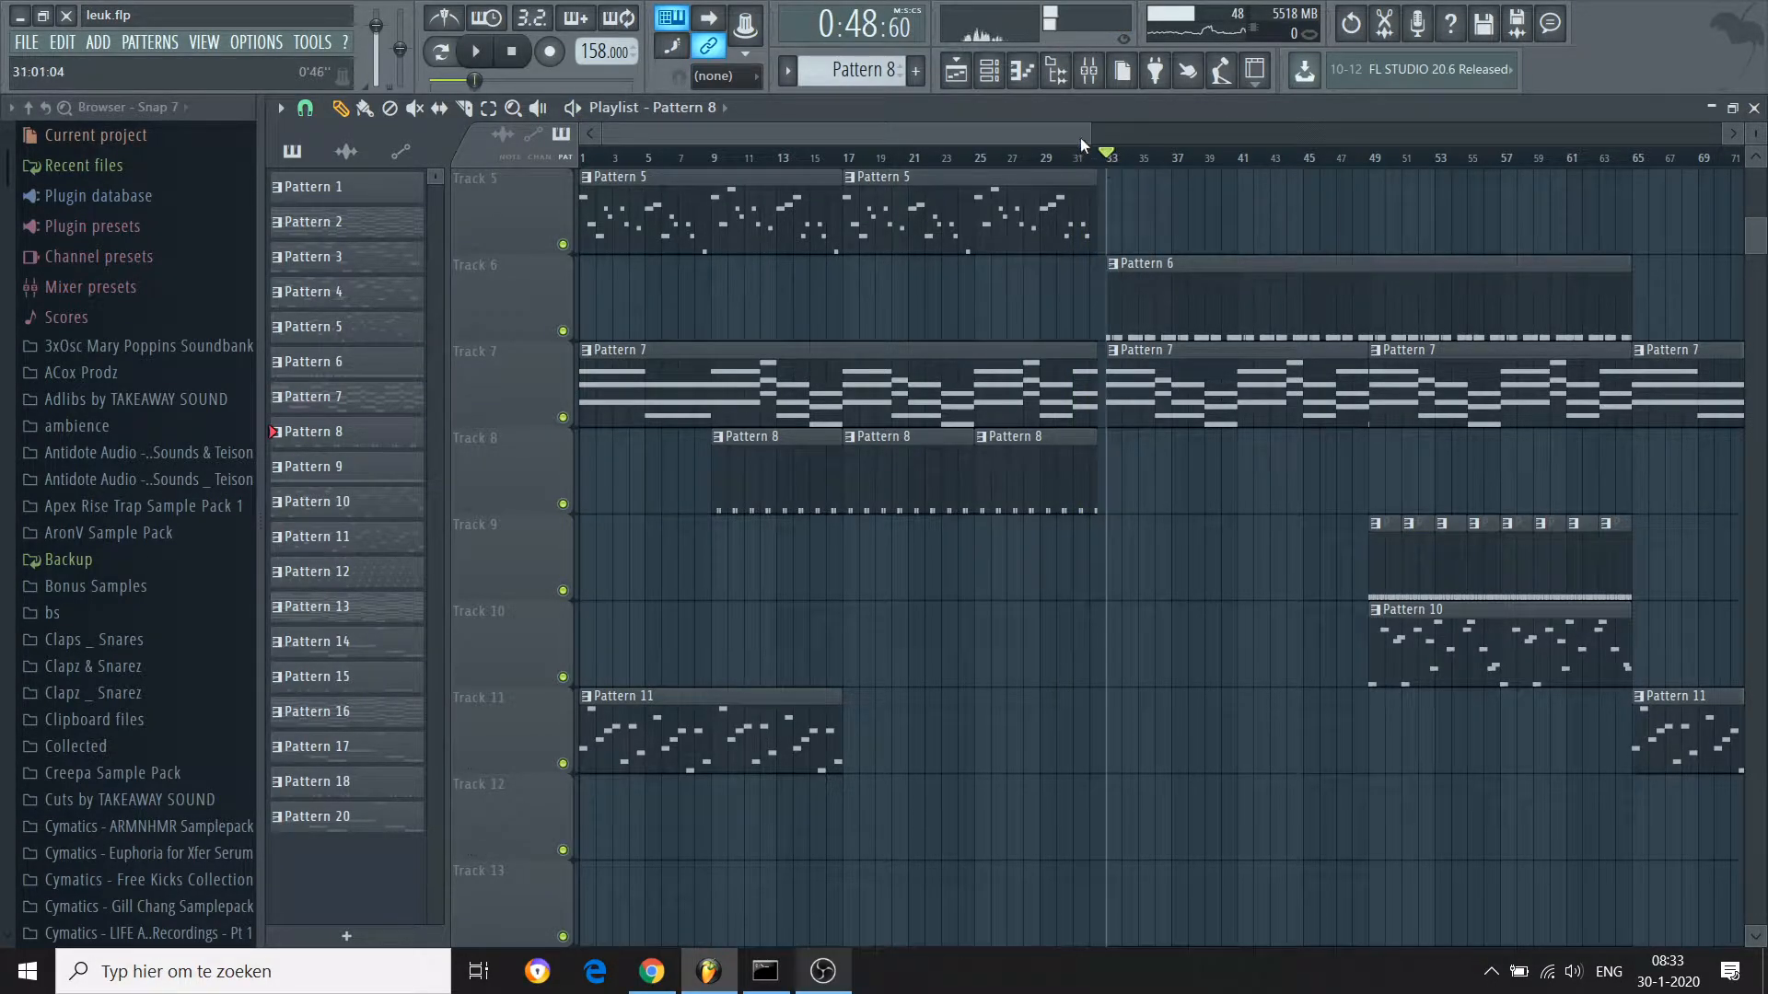
pyautogui.moveTo(1082, 135); pyautogui.dragTo(1749, 219)
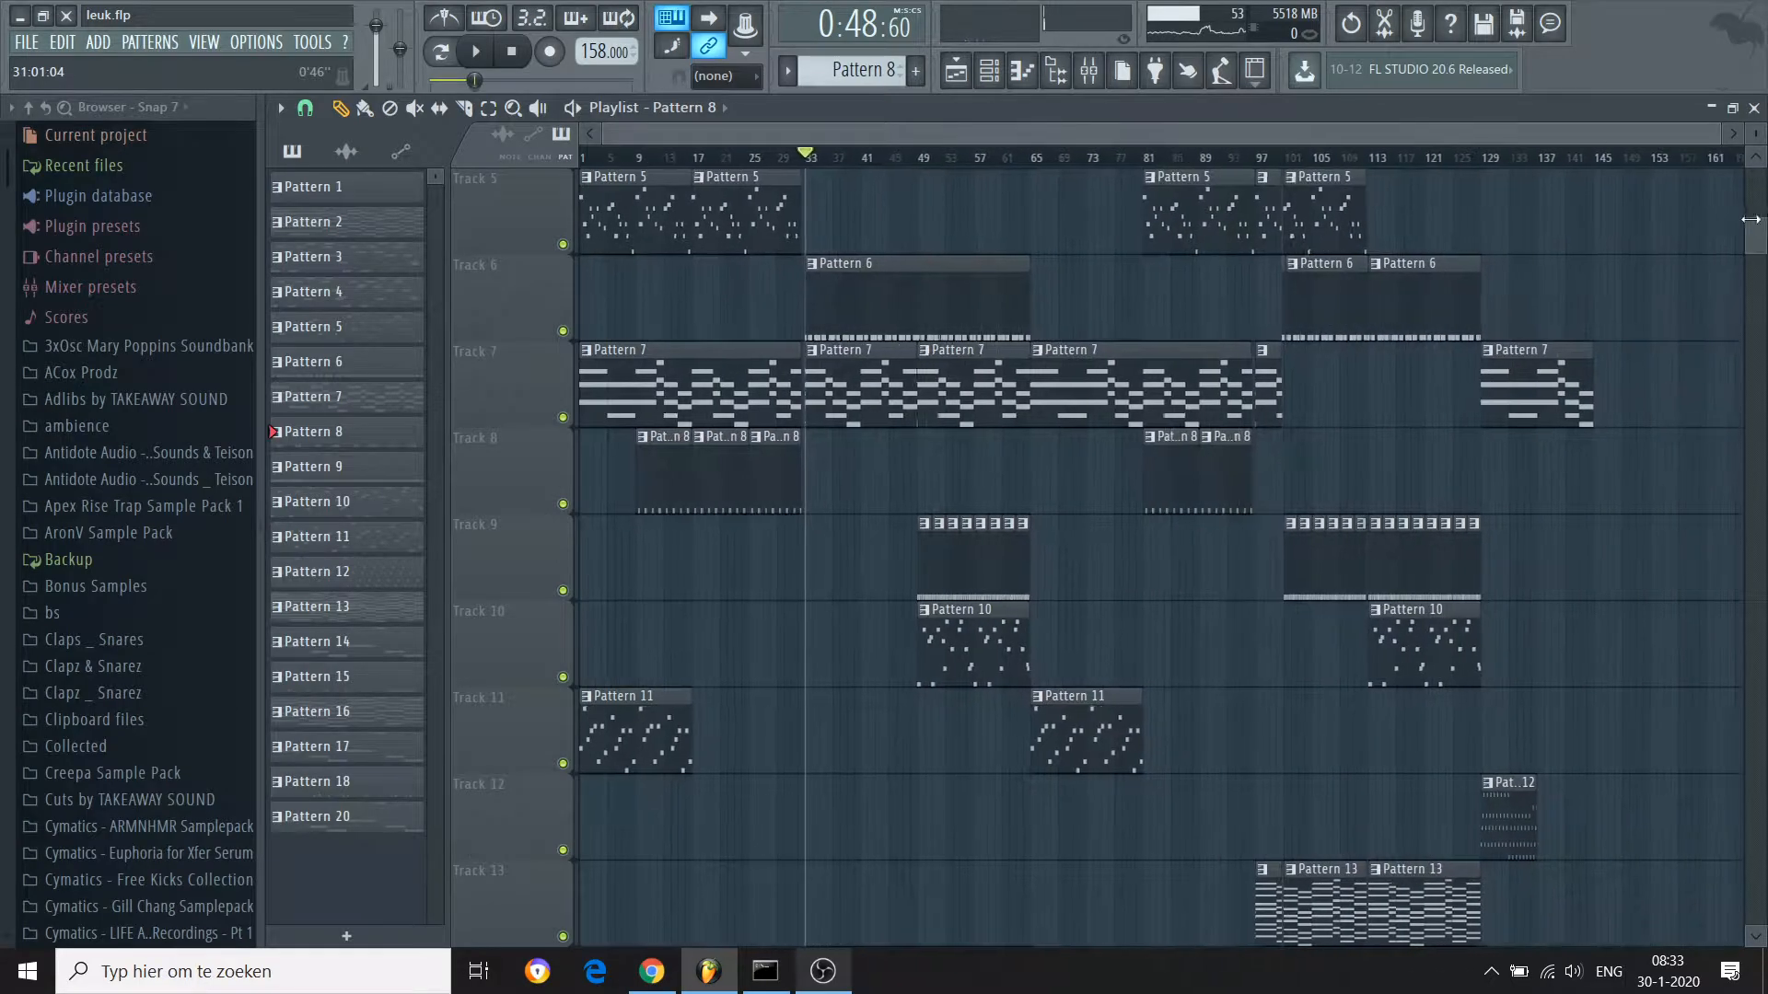
pyautogui.scroll(-10, 1754, 221)
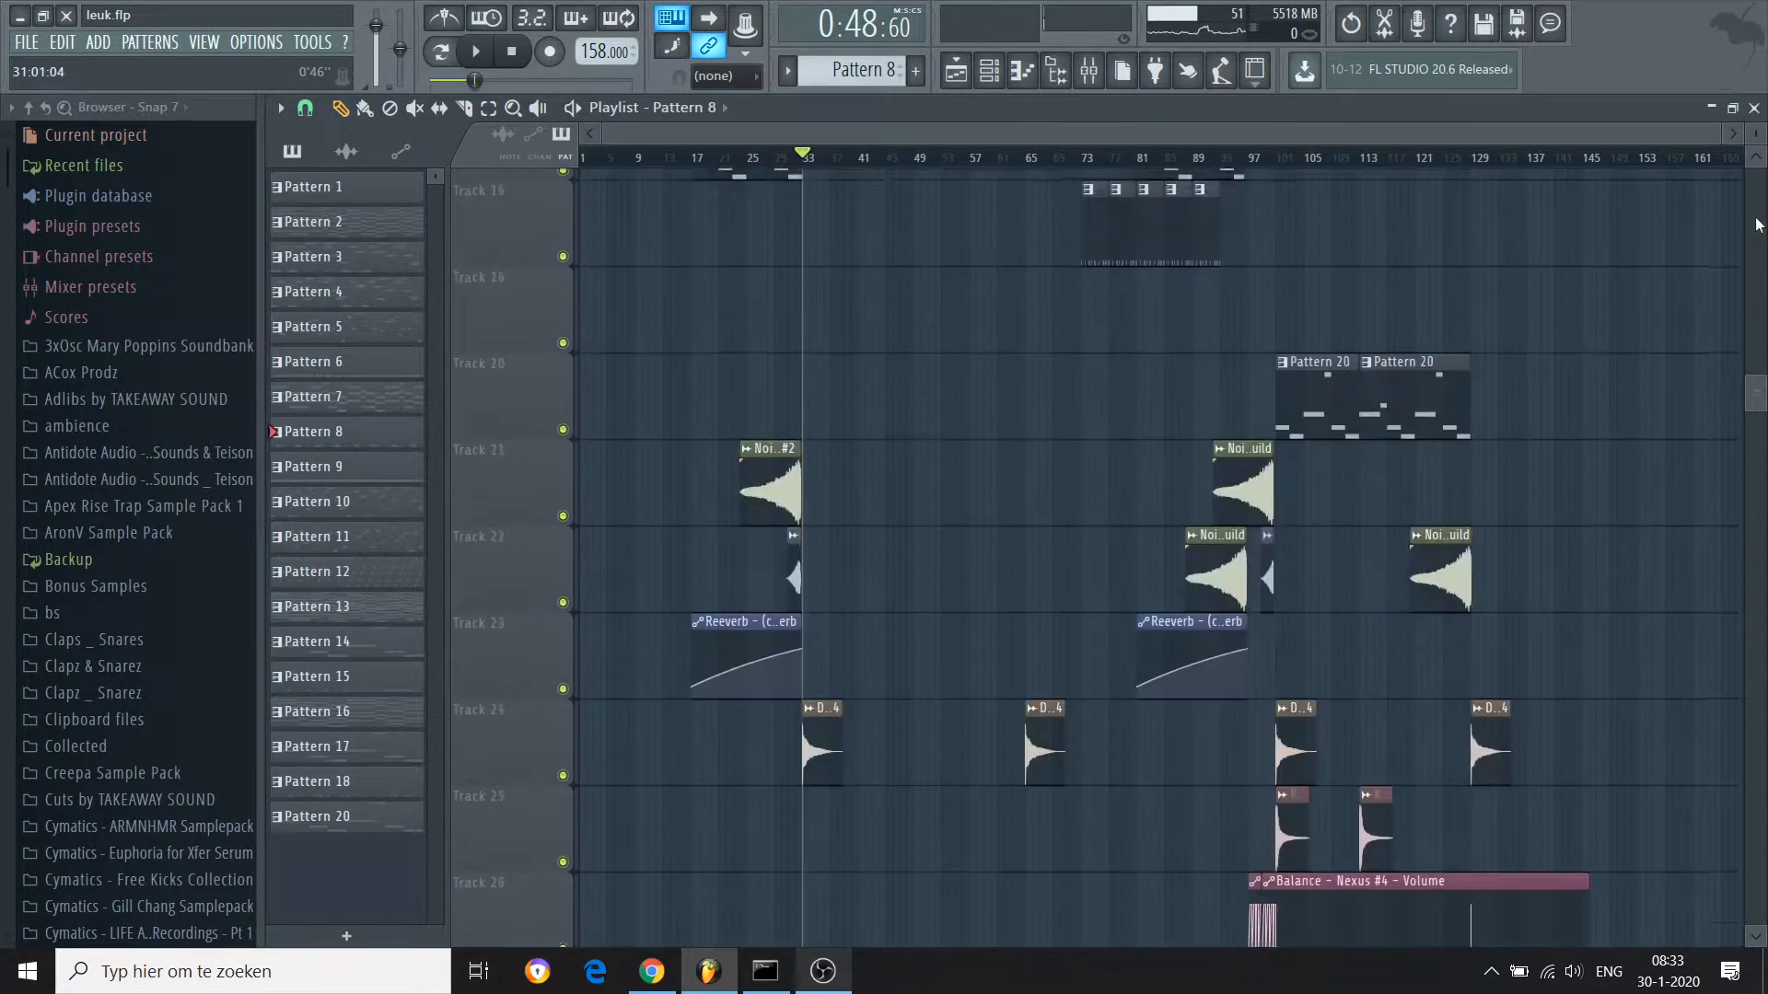
pyautogui.scroll(-1, 1759, 225)
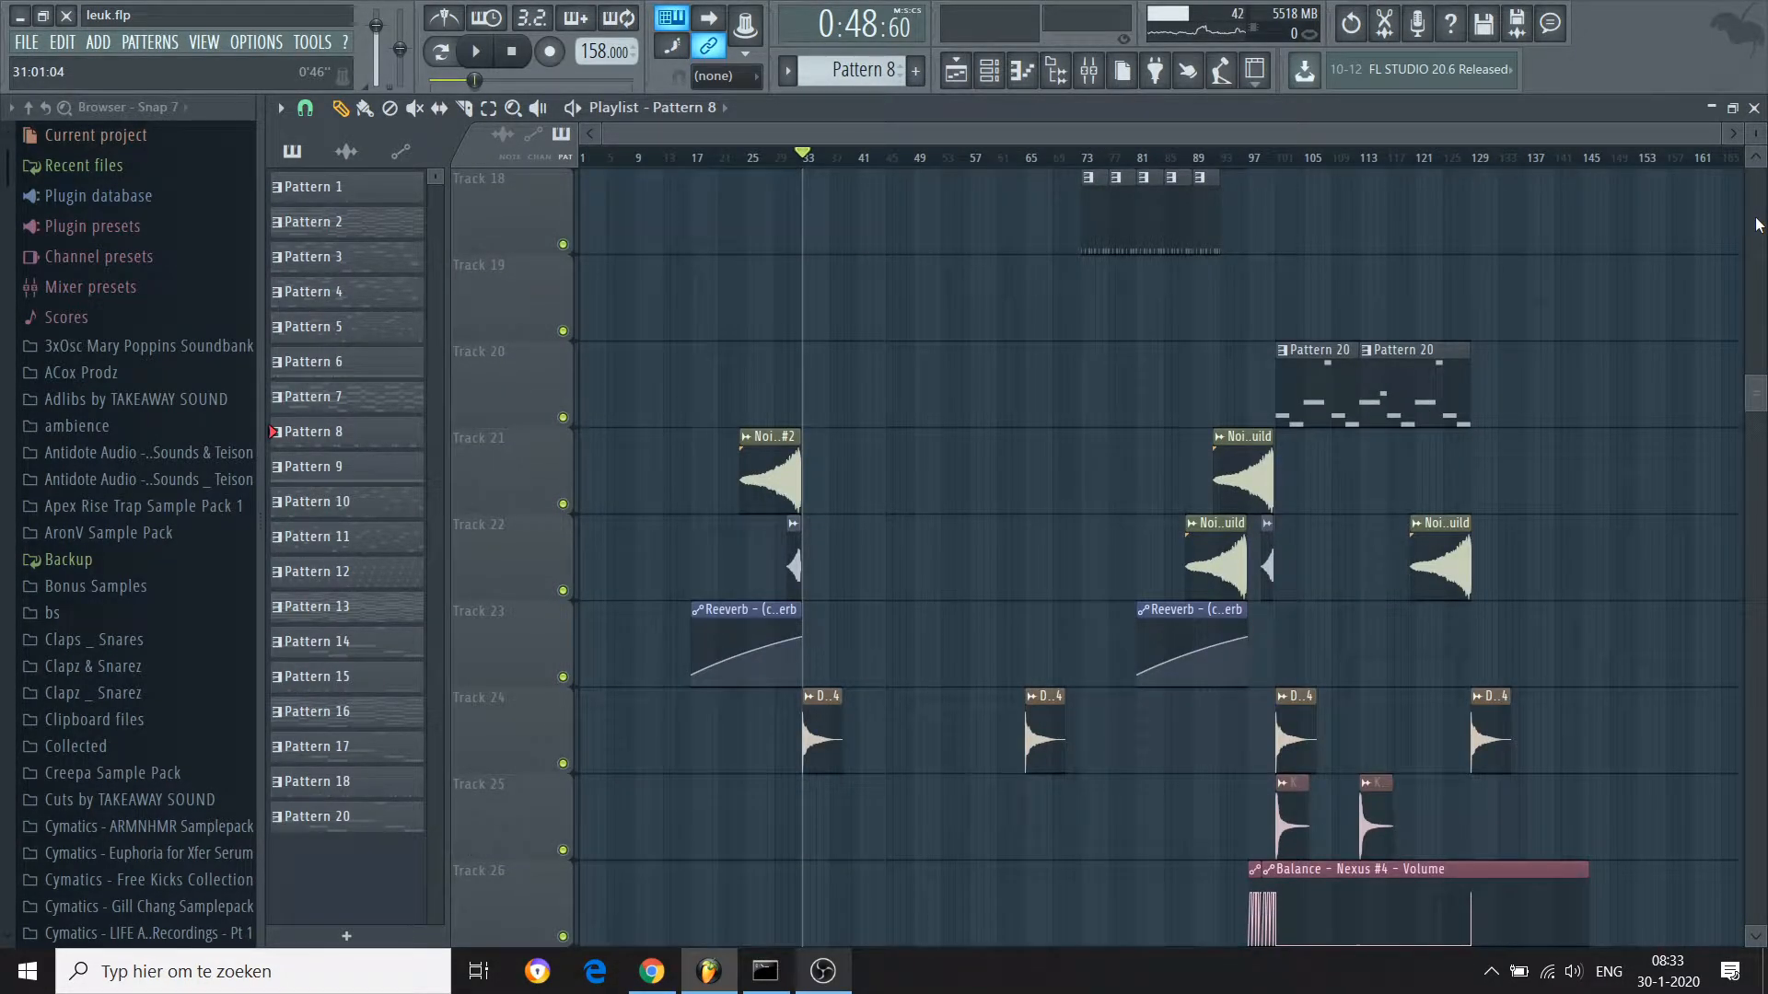
pyautogui.scroll(9, 1759, 225)
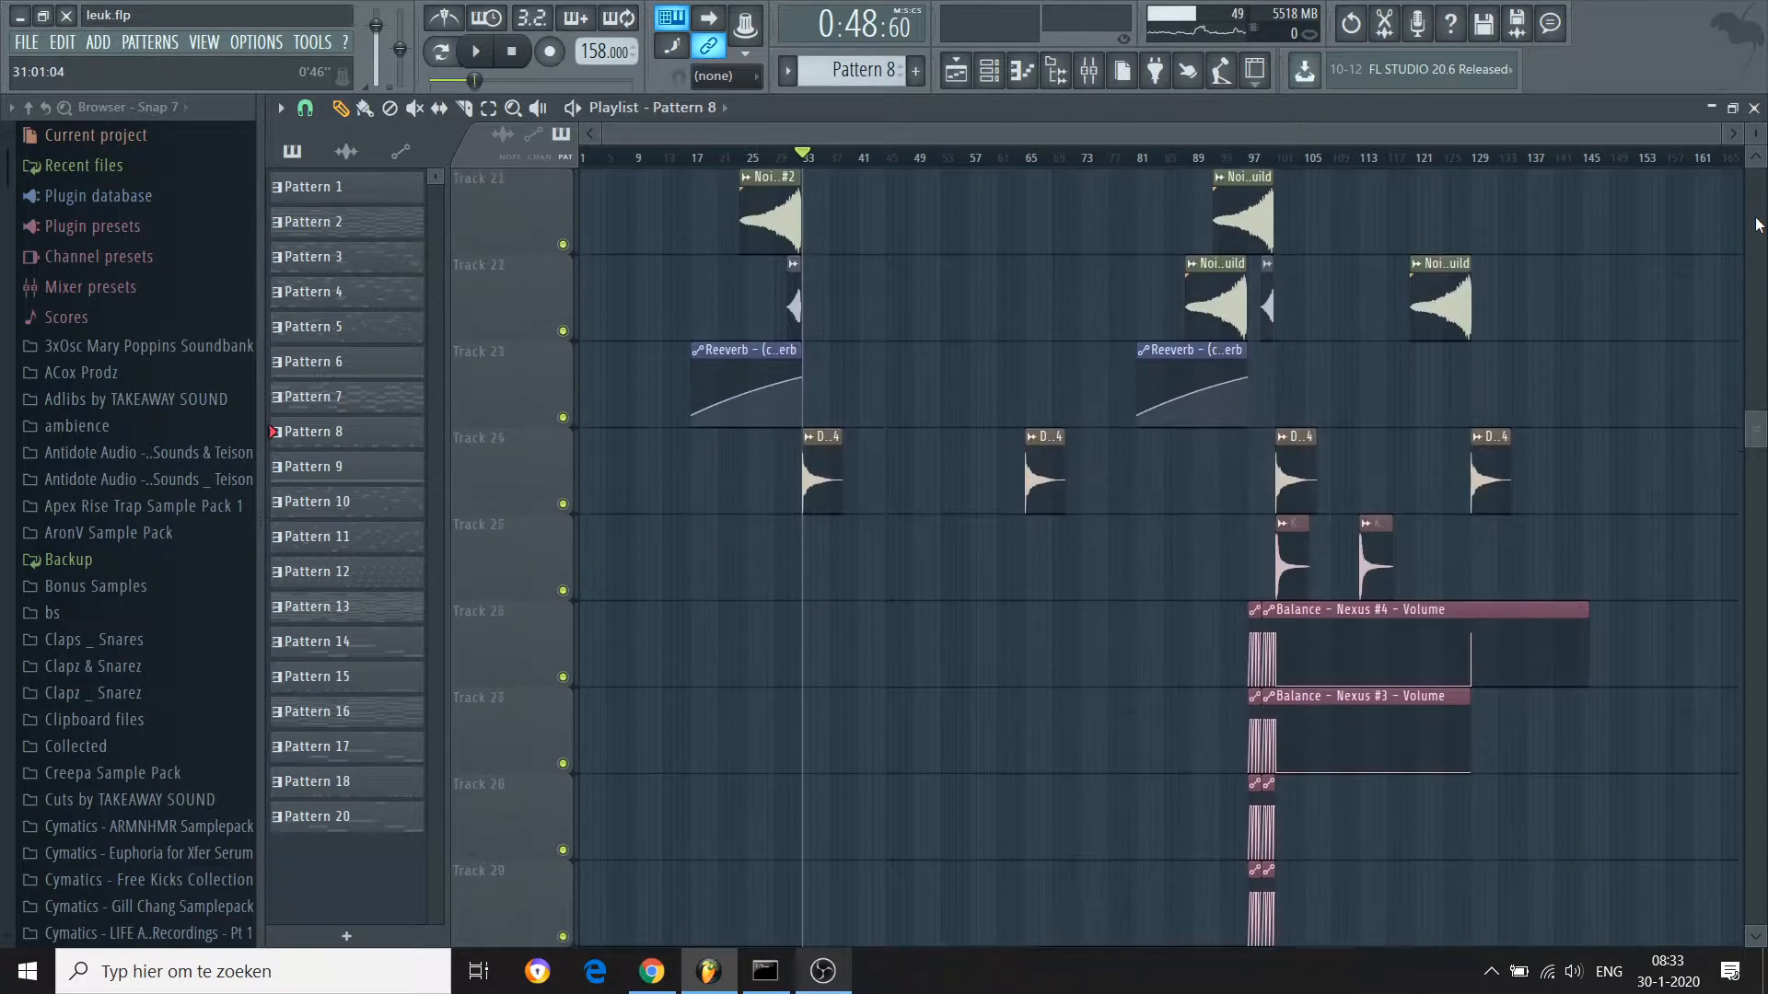
pyautogui.scroll(2, 1758, 224)
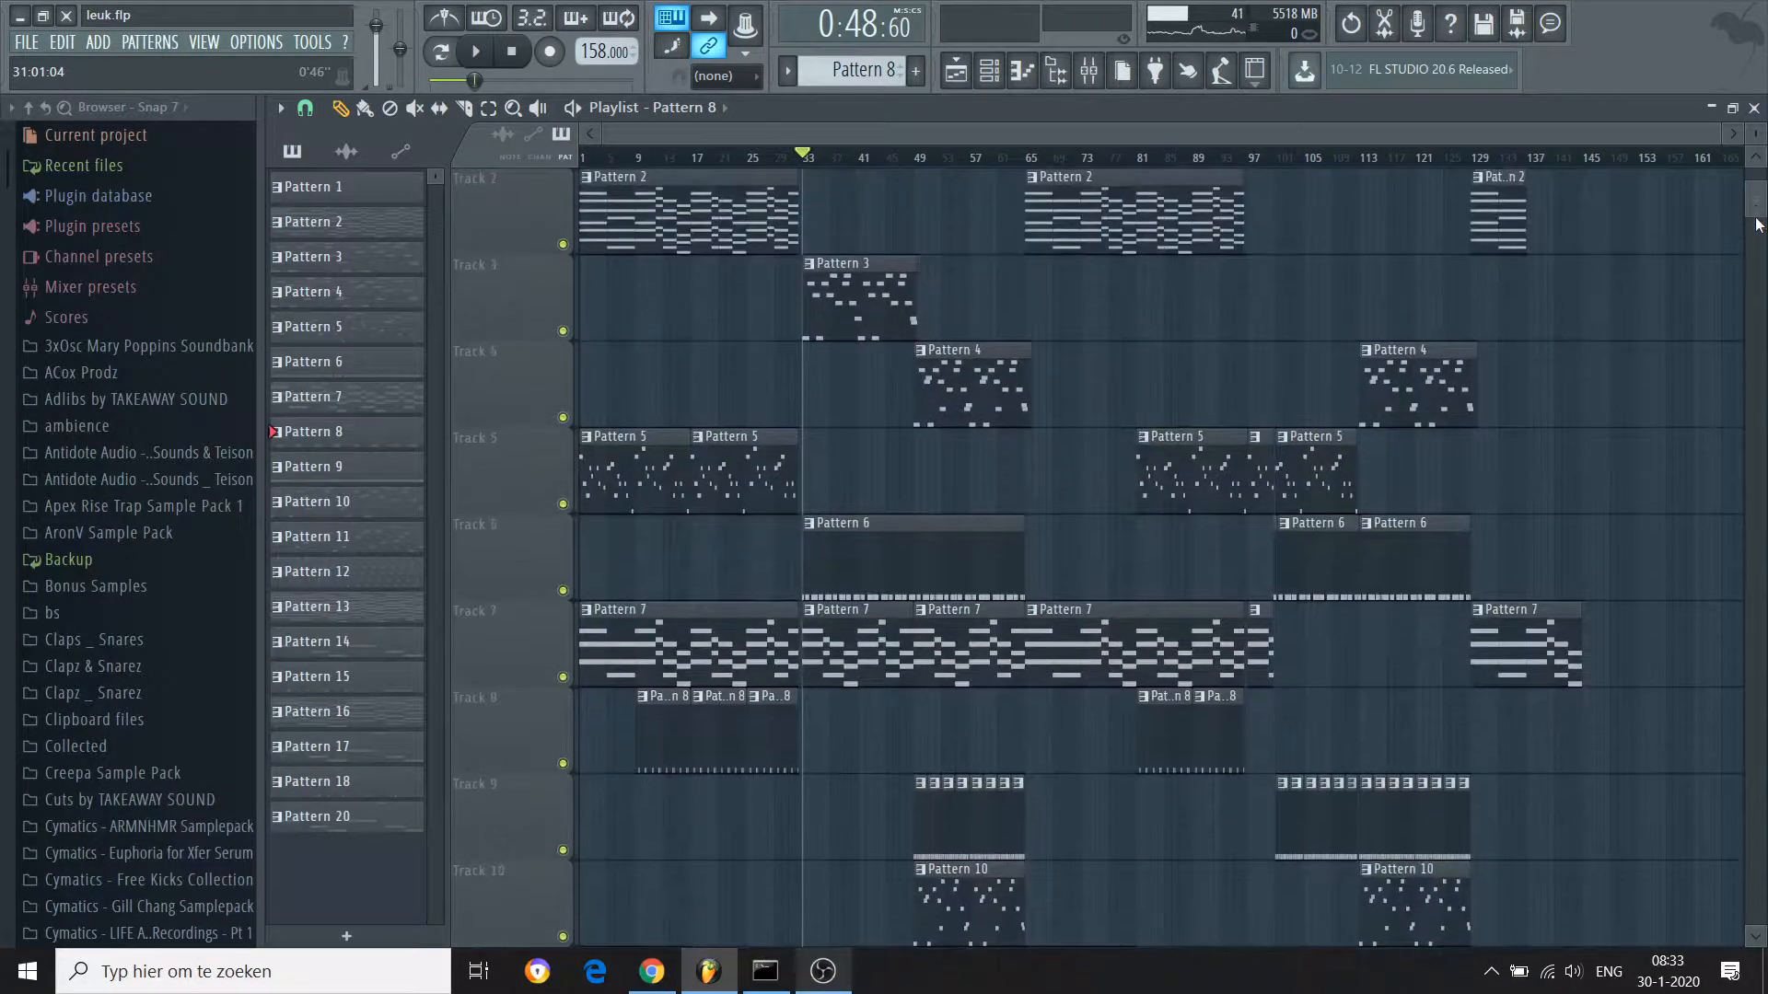
pyautogui.scroll(1, 876, 309)
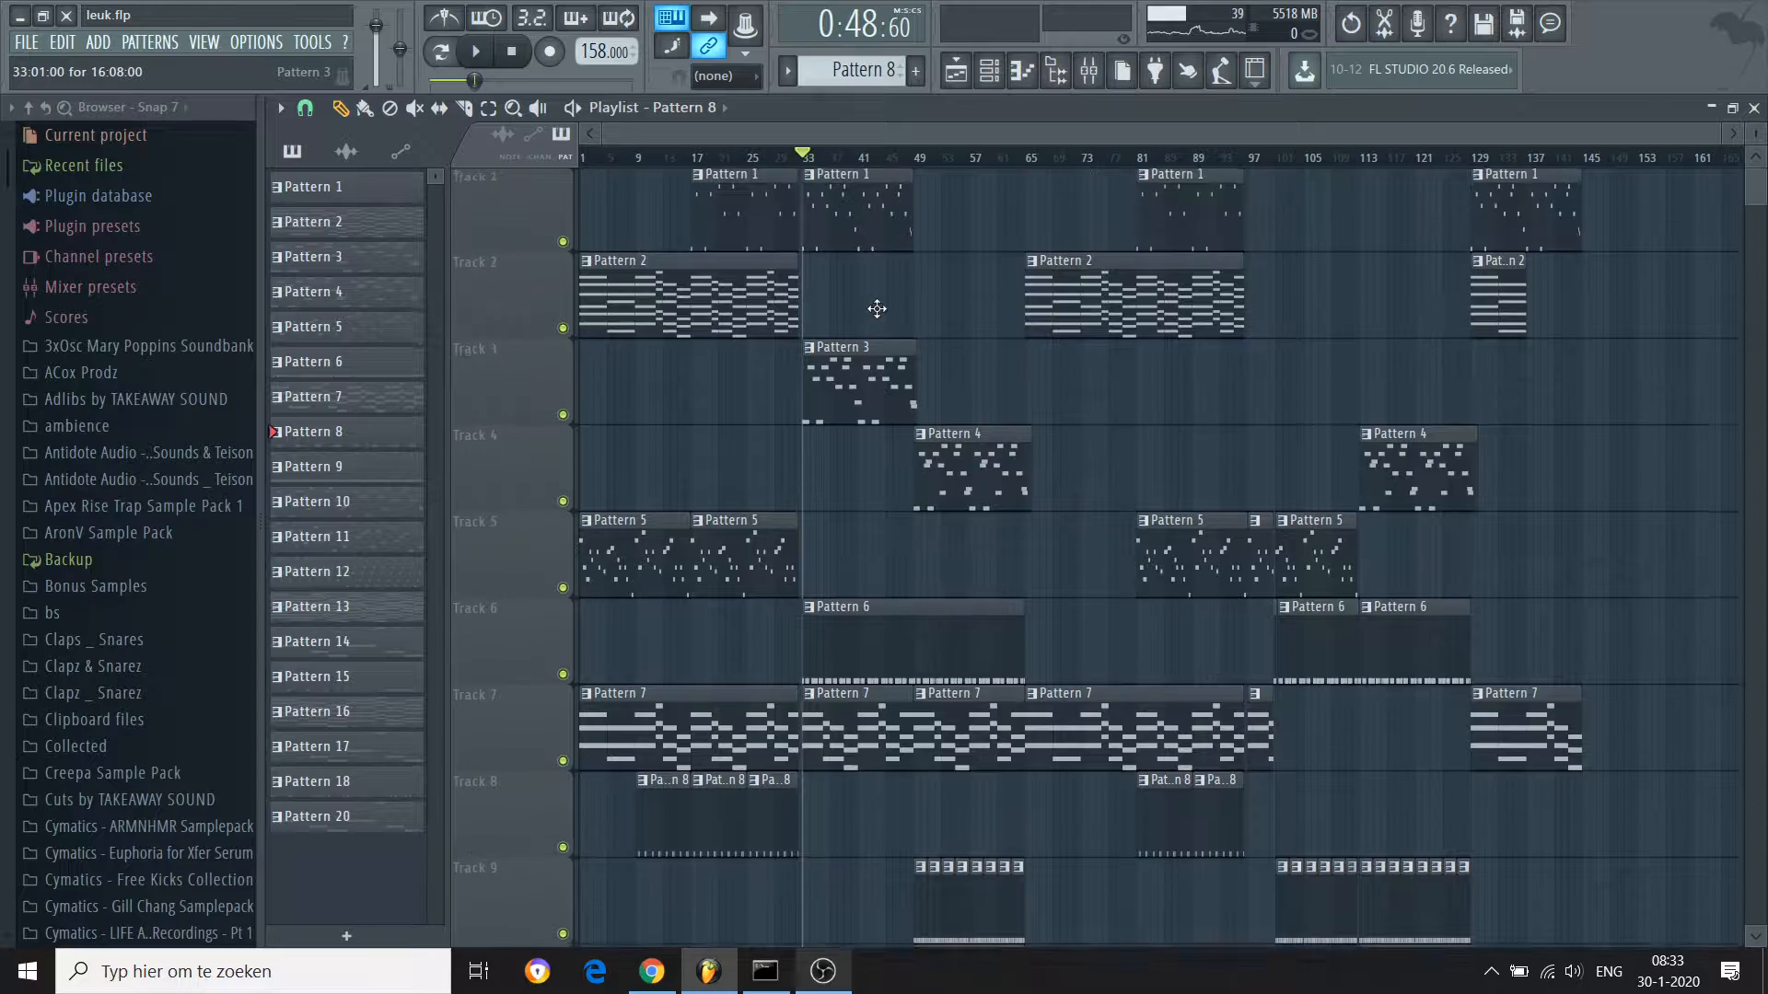
# Open the Pattern 1 clip at bar 33, view its notes in bars 17 to 32, and return to the playlist
pyautogui.doubleClick(840, 199)
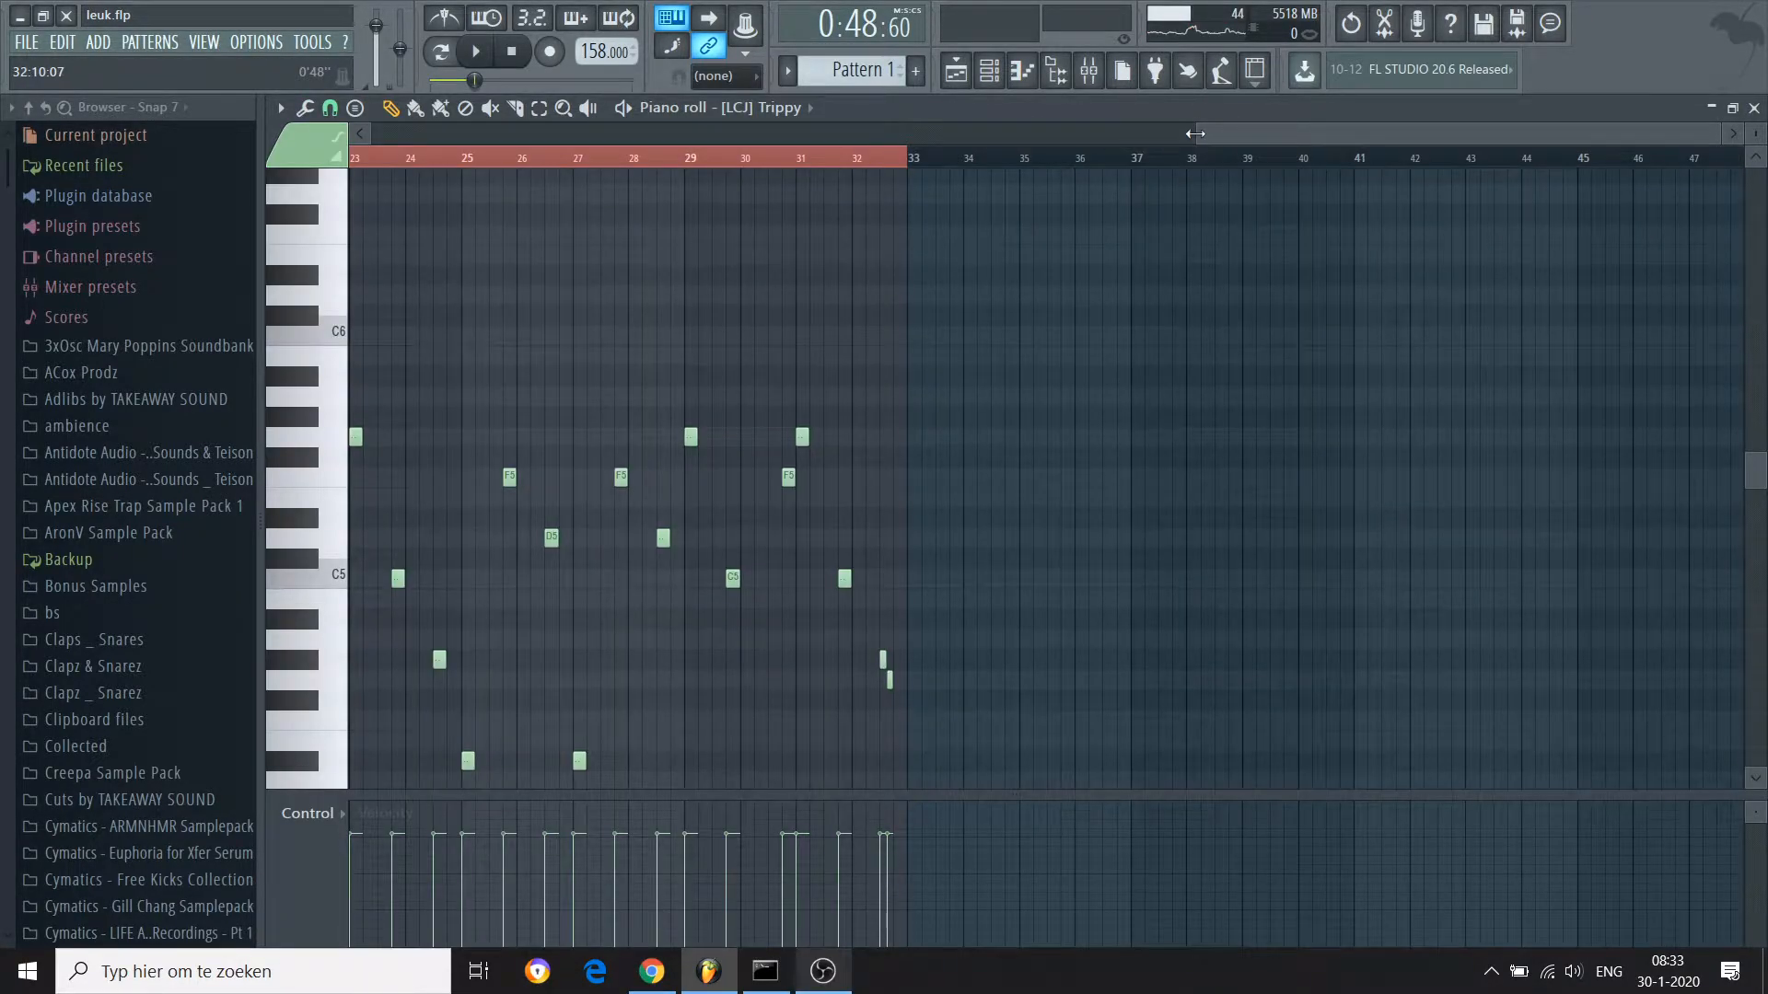
pyautogui.moveTo(1195, 133); pyautogui.dragTo(755, 133)
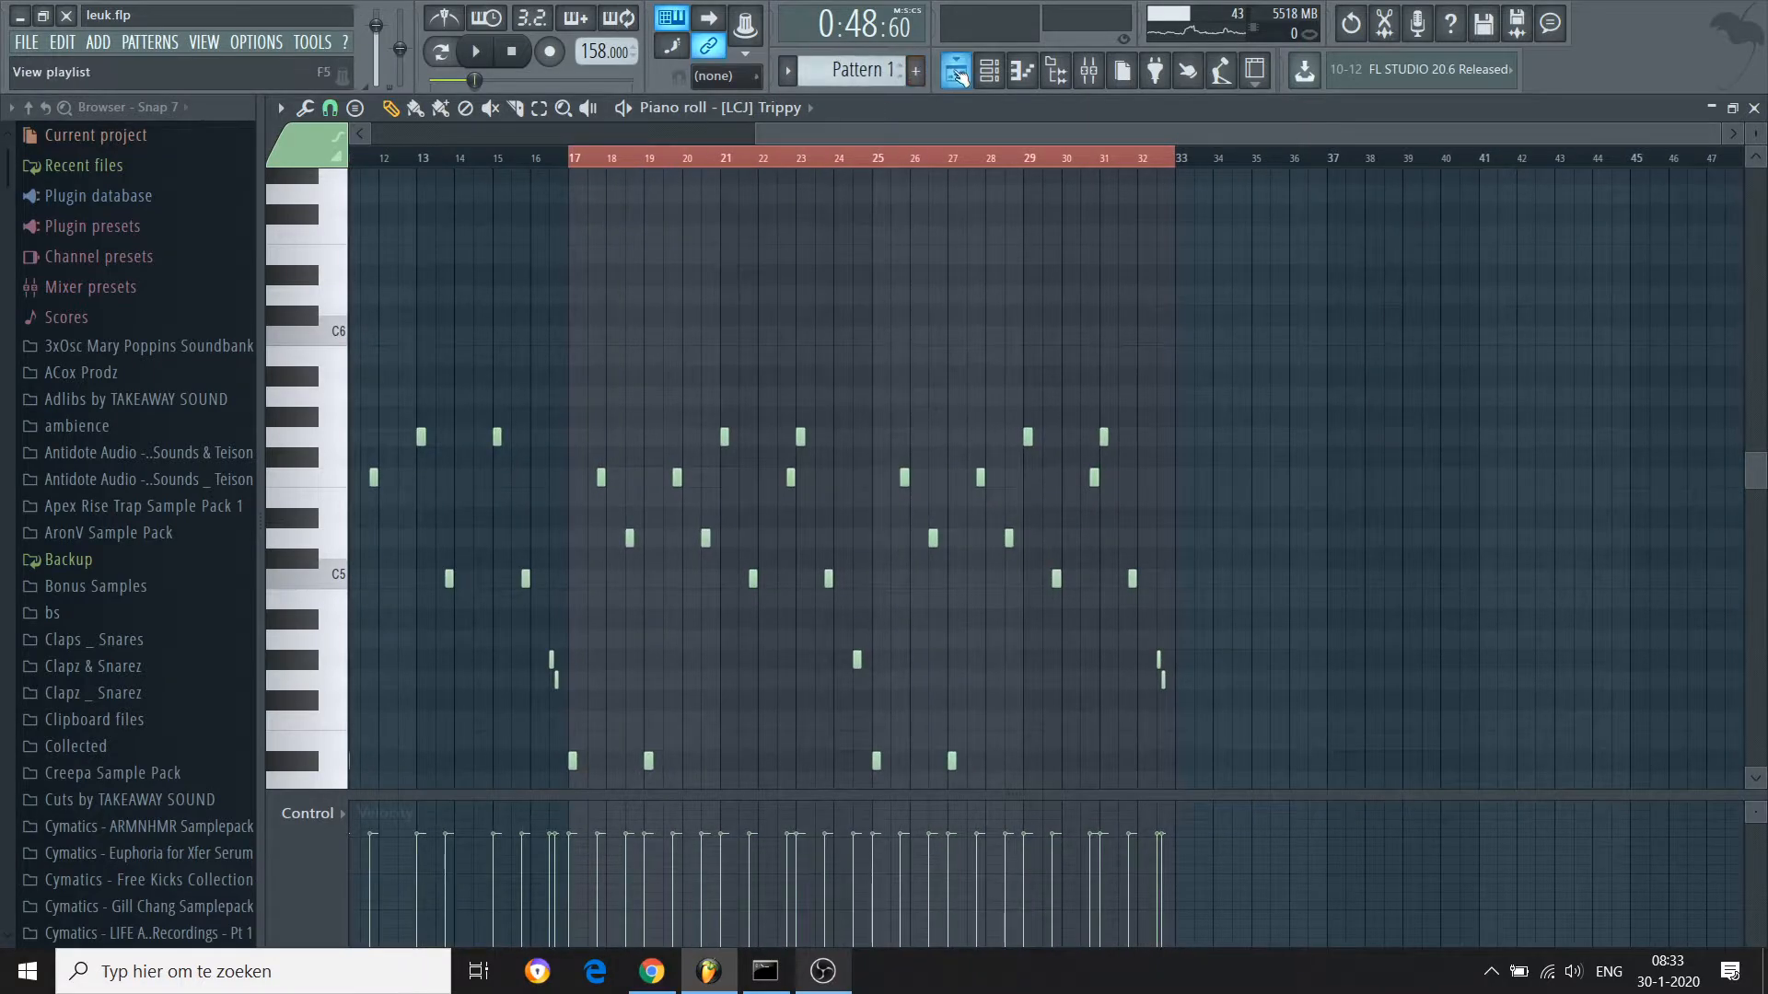
pyautogui.click(957, 74)
# Play the song from bar 33 while viewing the tracks that sound there, and stop playback
pyautogui.press('space')
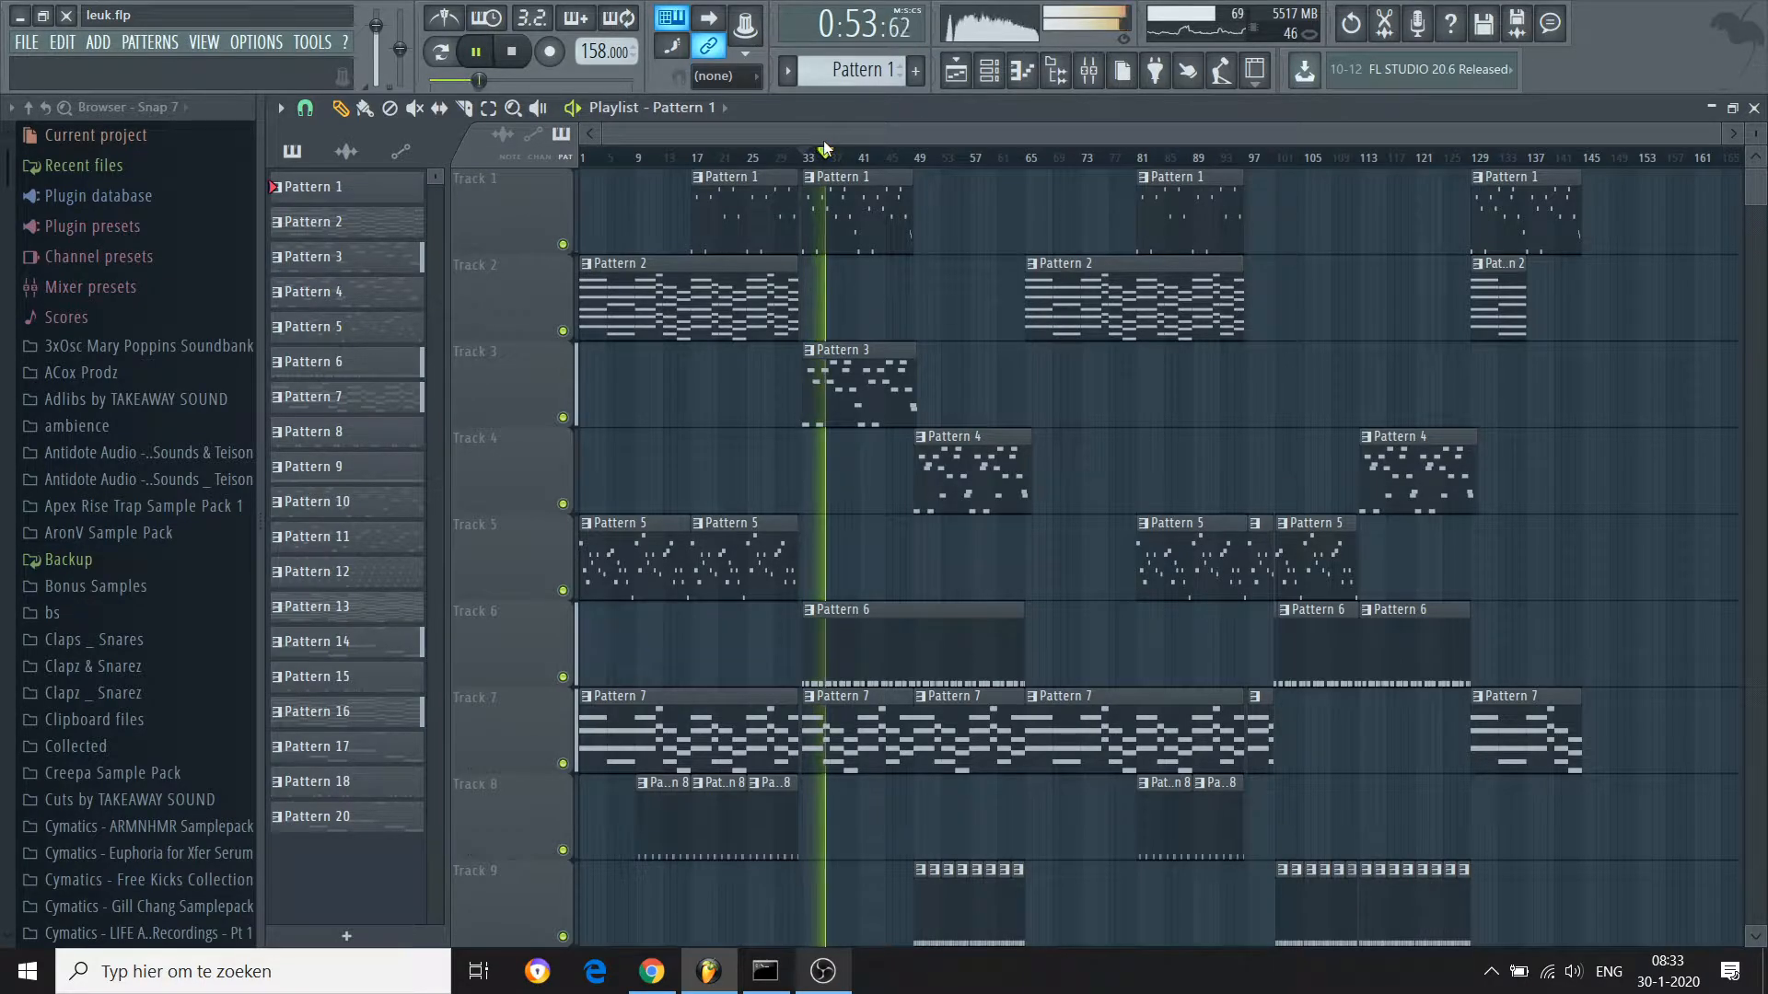
pyautogui.scroll(-2, 823, 140)
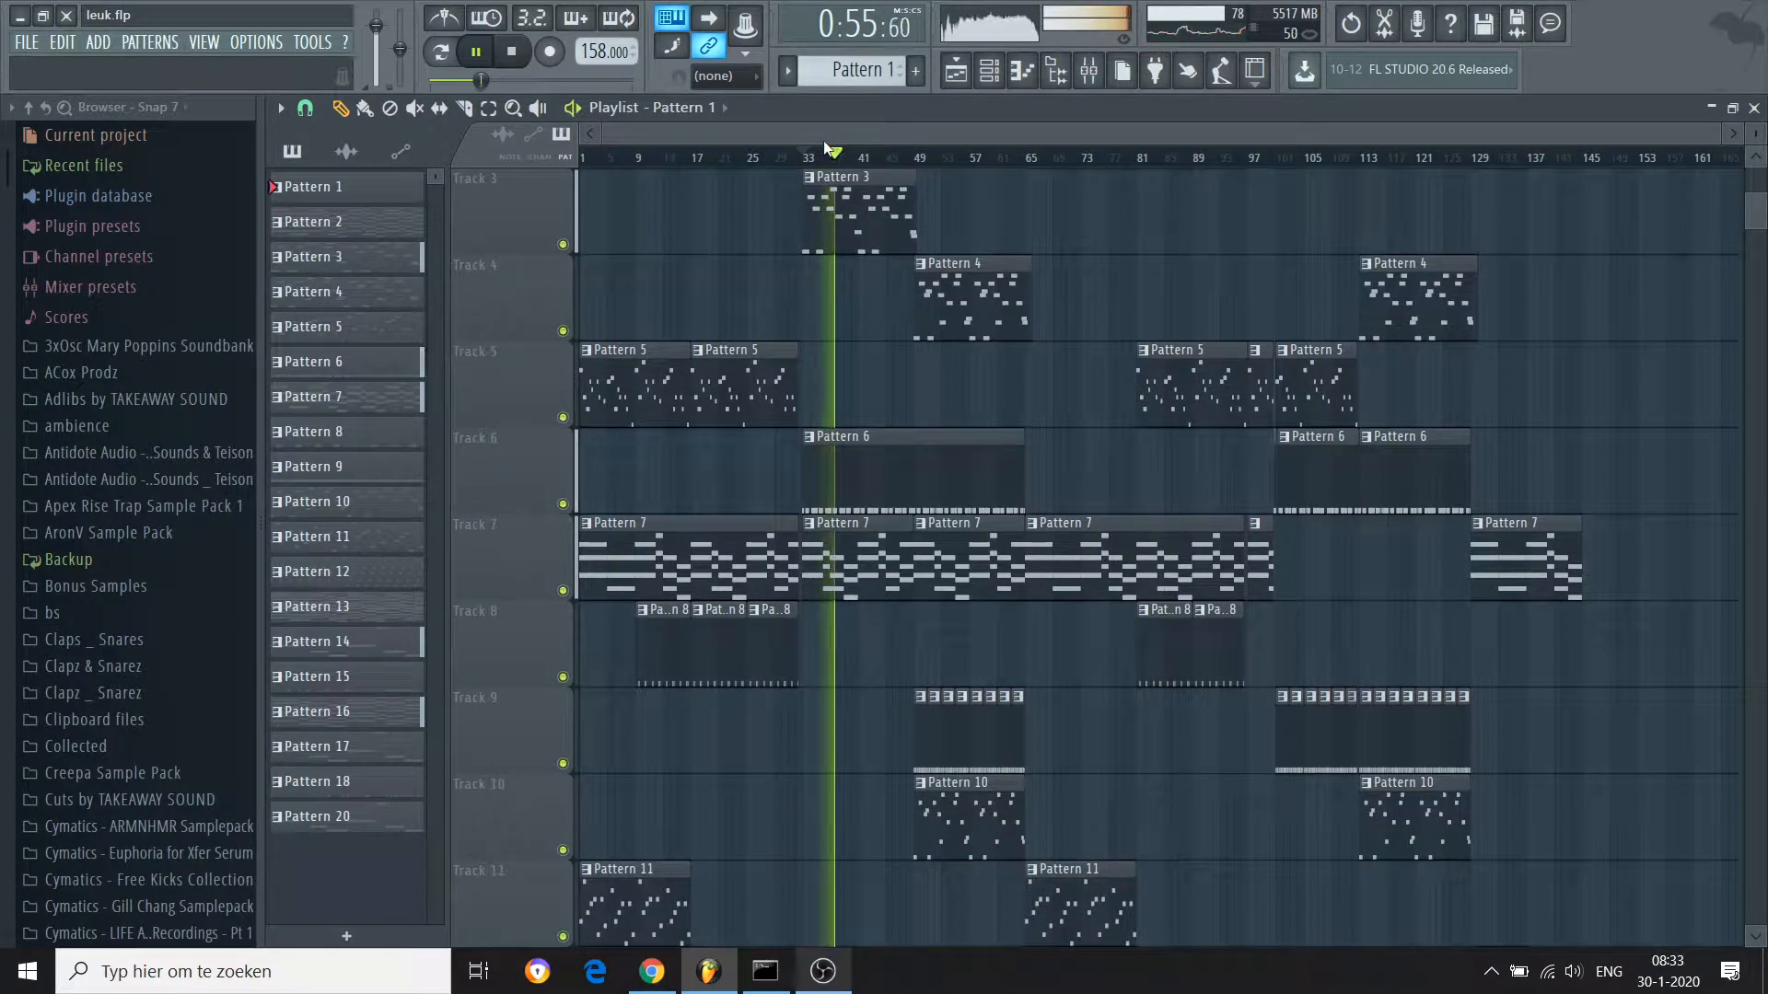
pyautogui.scroll(-6, 823, 140)
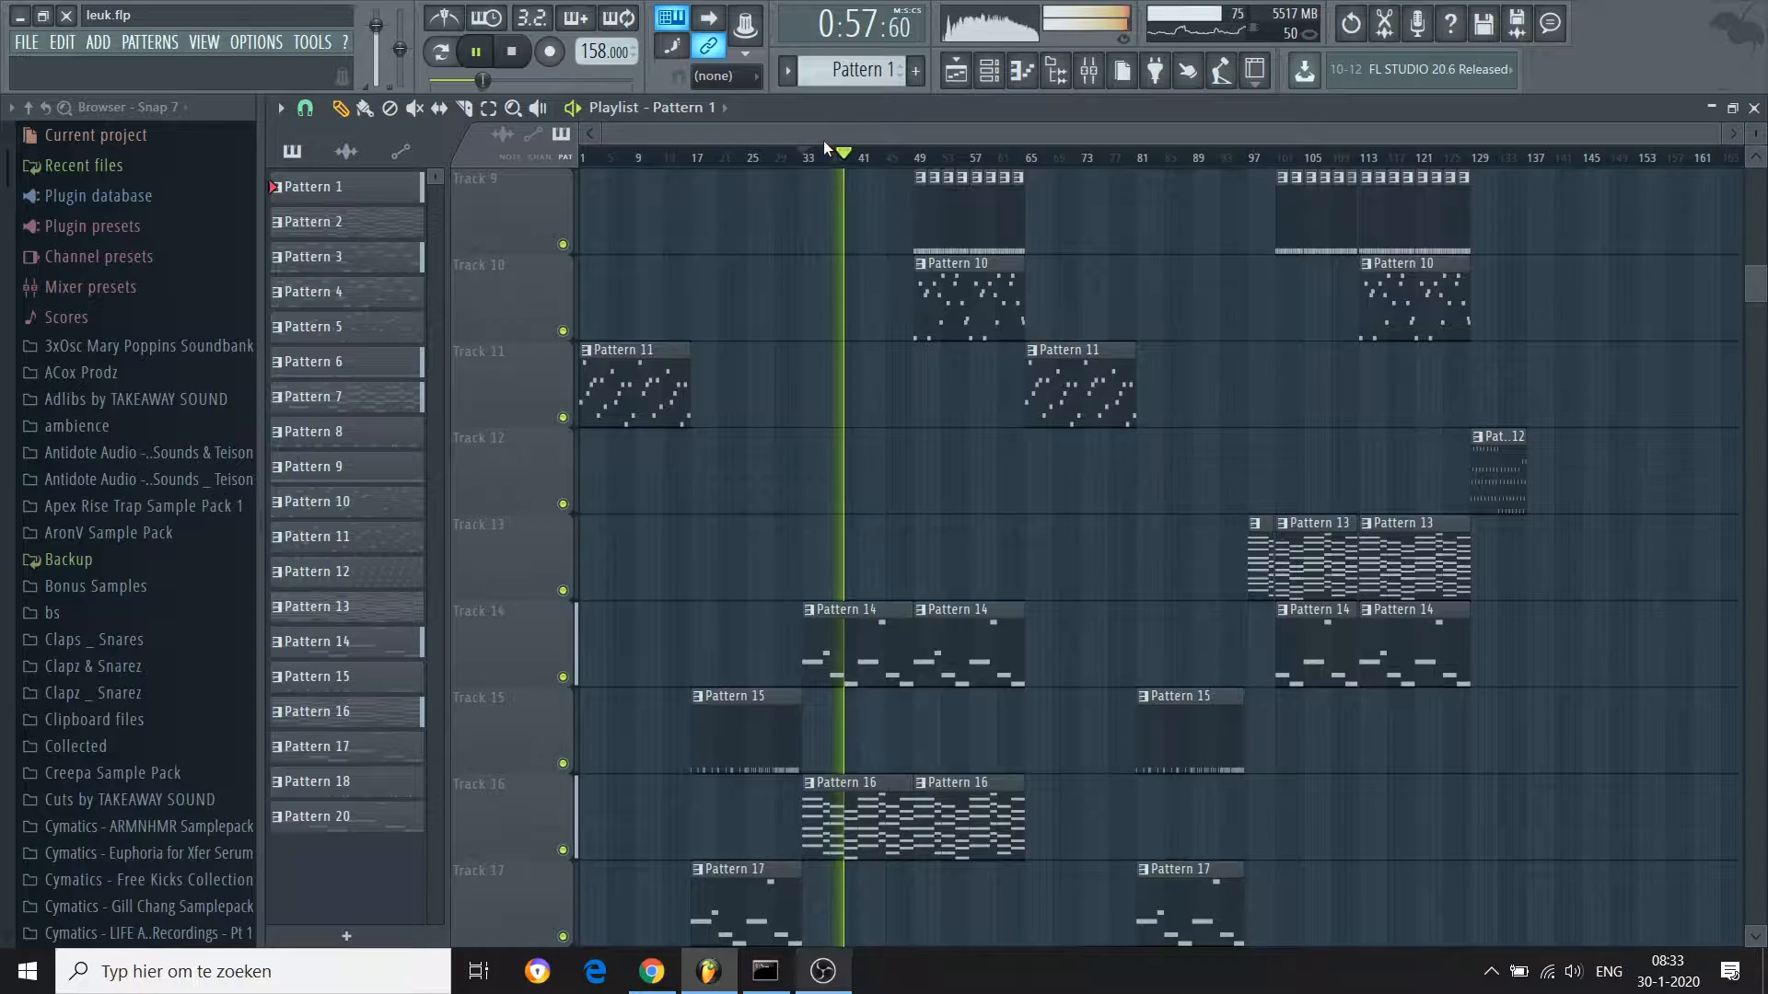
pyautogui.scroll(-4, 823, 140)
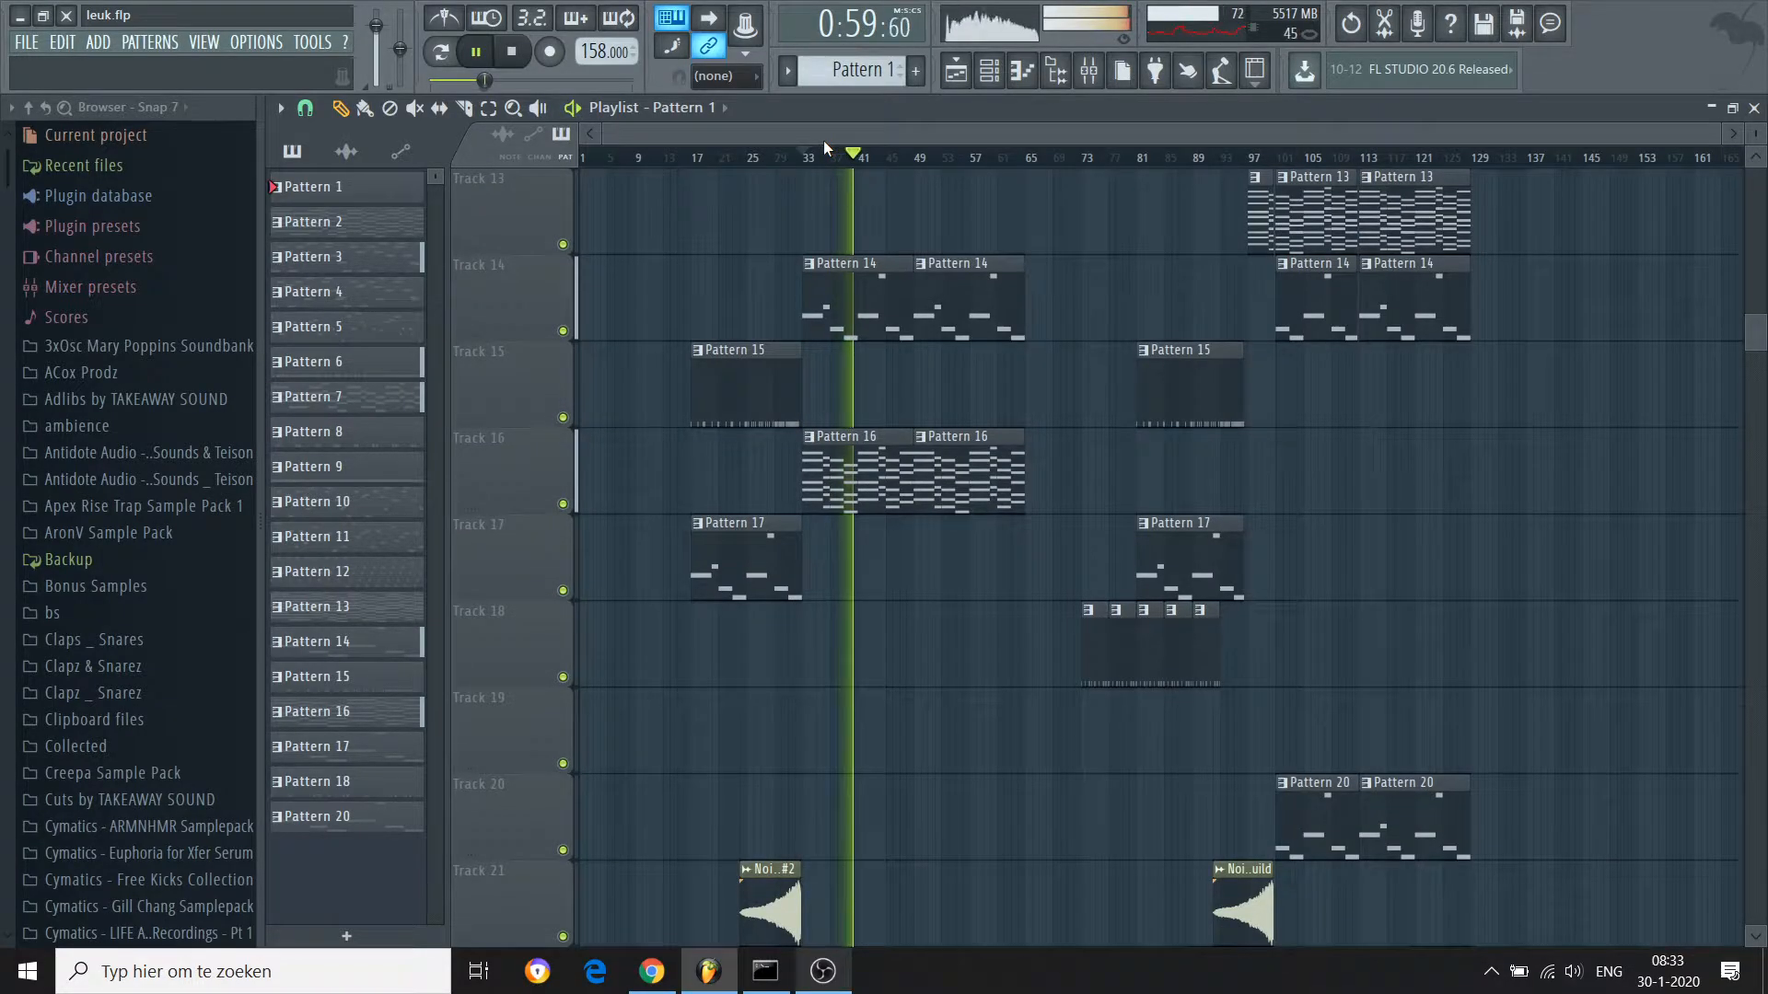
pyautogui.press('space')
# Reopen the Pattern 1 clip at bar 33 in the piano roll and audition its notes from bar 17 in pattern mode
pyautogui.scroll(12, 823, 140)
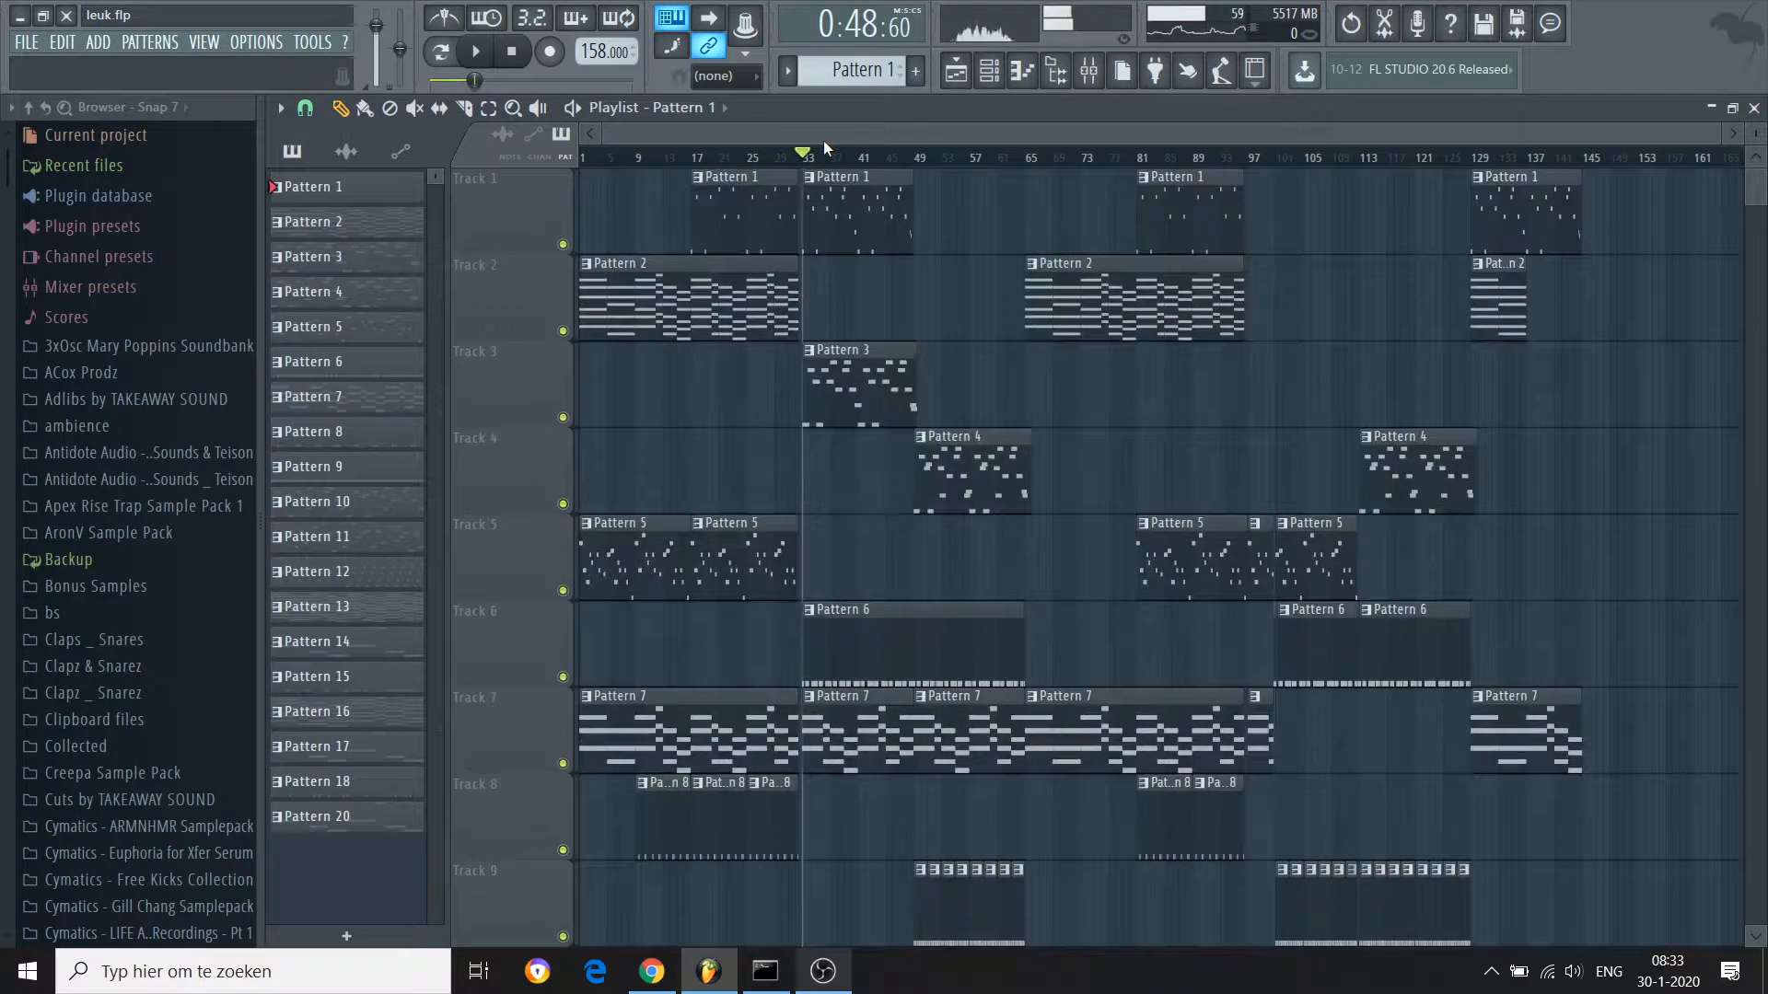
pyautogui.doubleClick(845, 198)
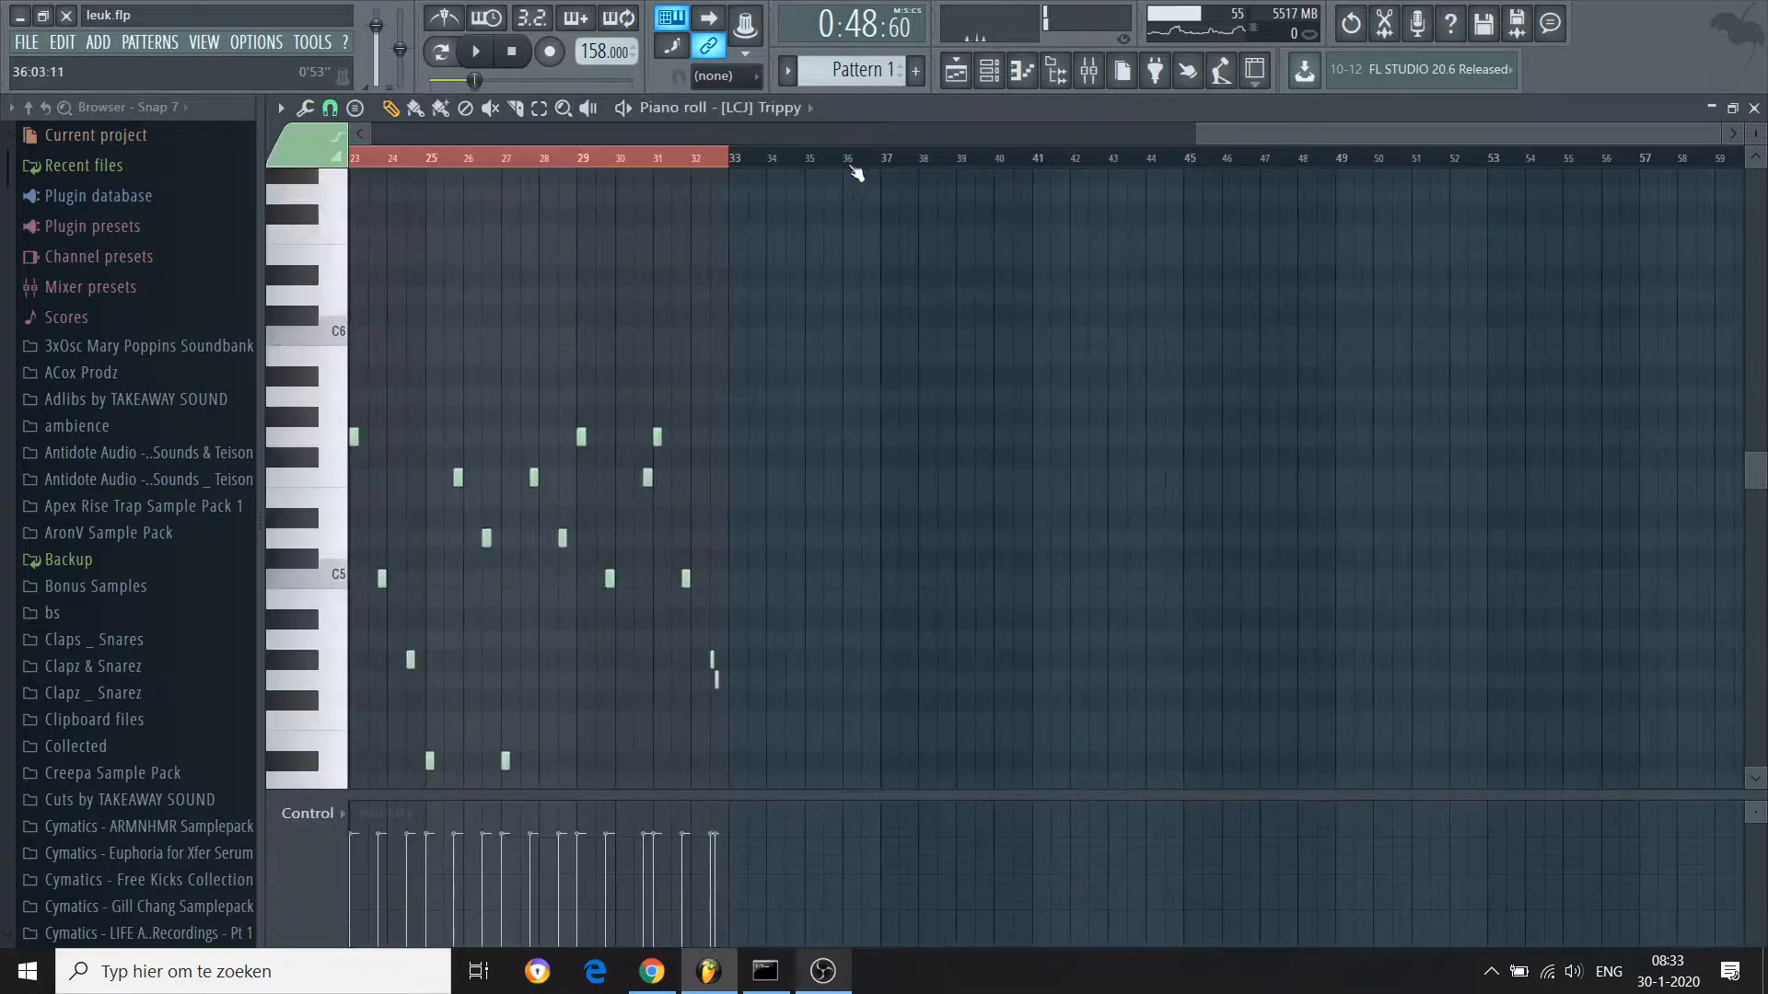
pyautogui.moveTo(1235, 129); pyautogui.dragTo(664, 130)
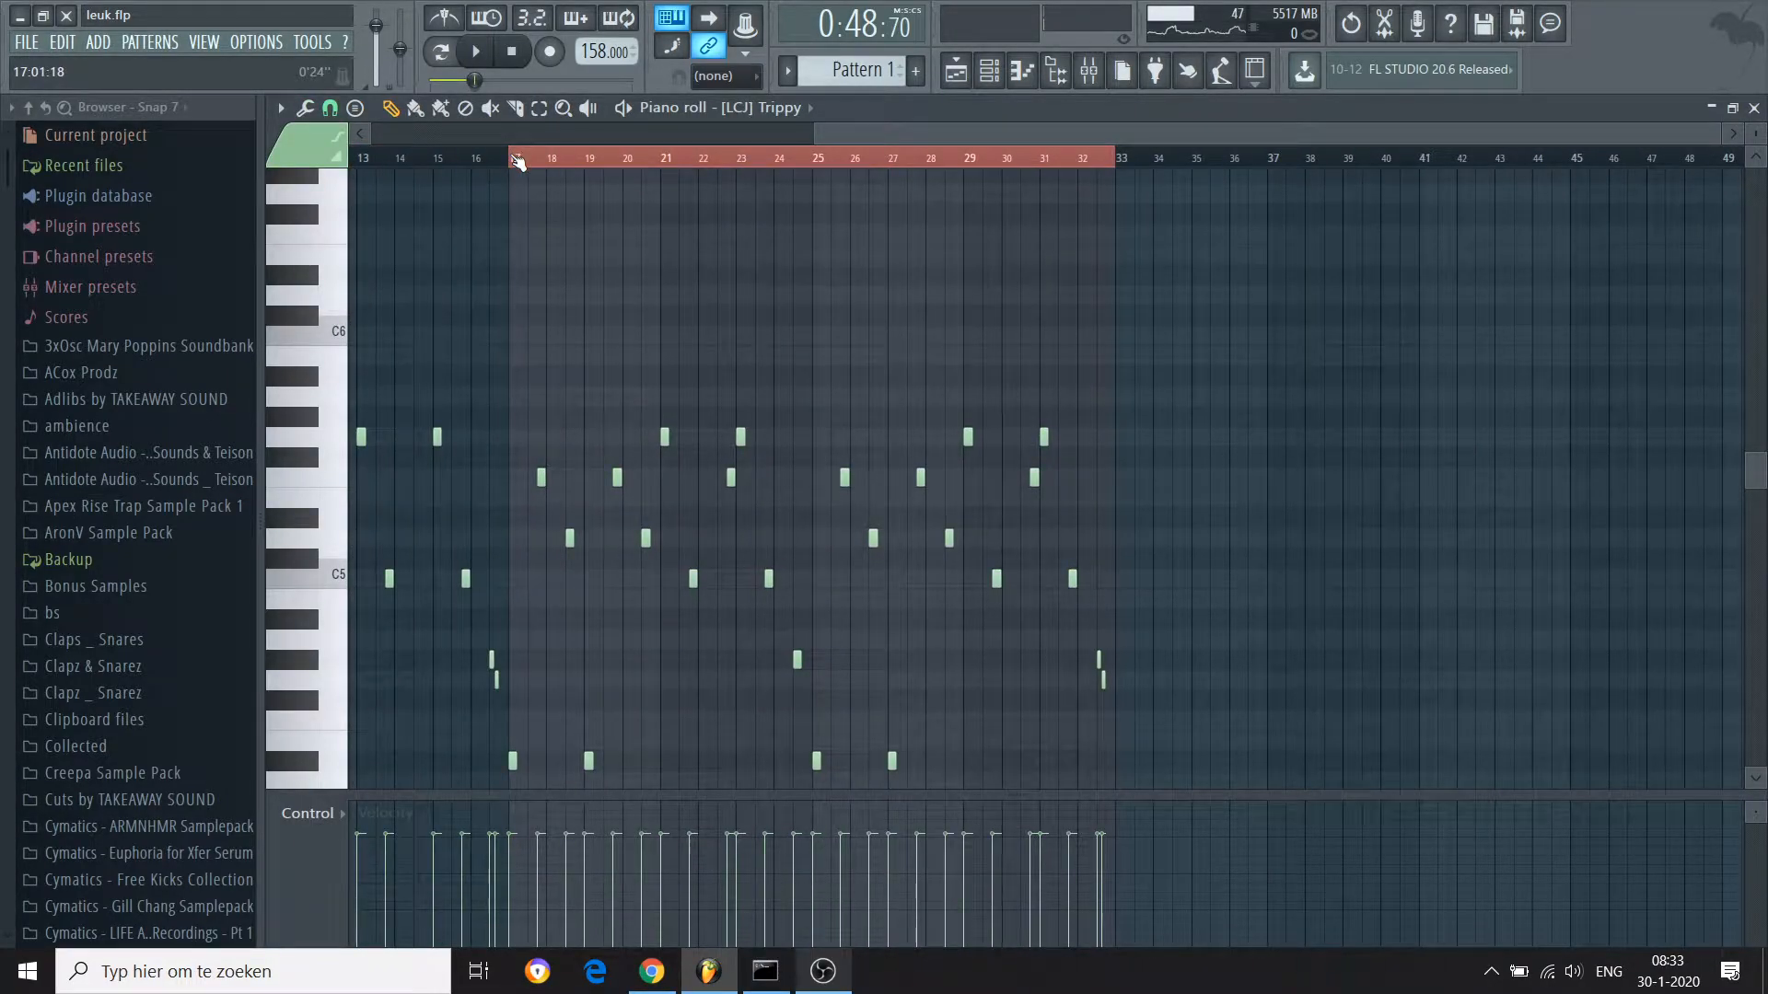
pyautogui.press('space')
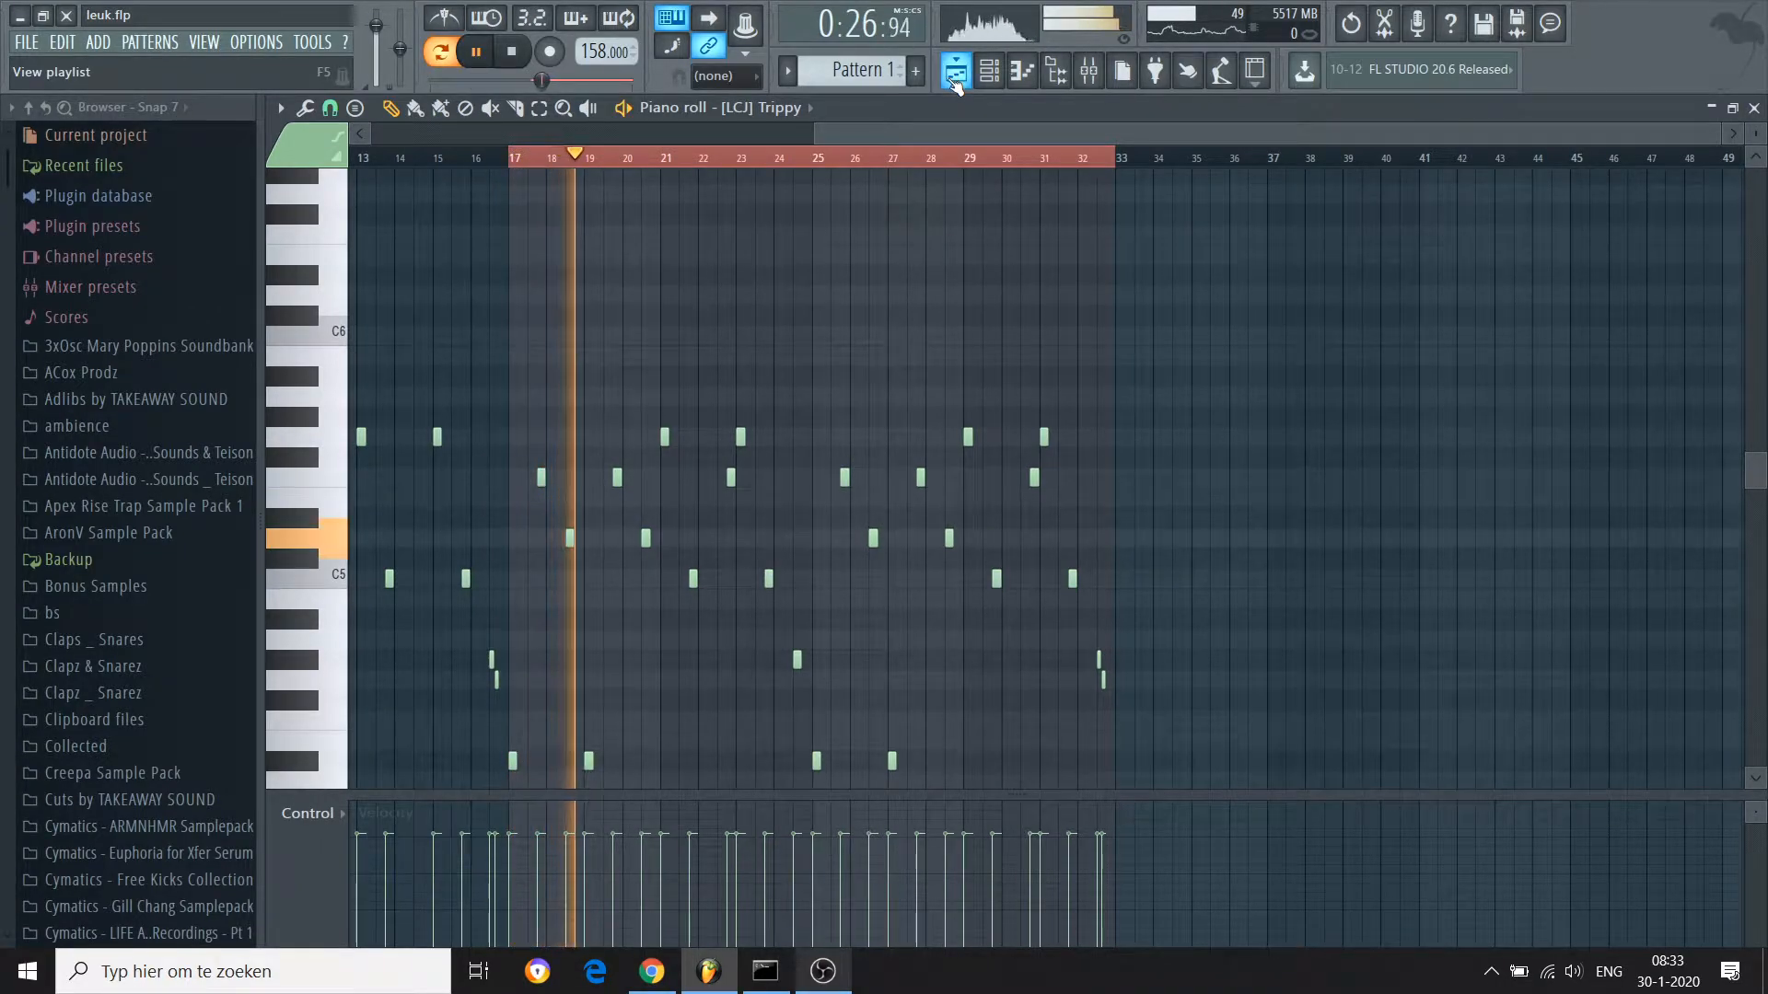
pyautogui.press('space')
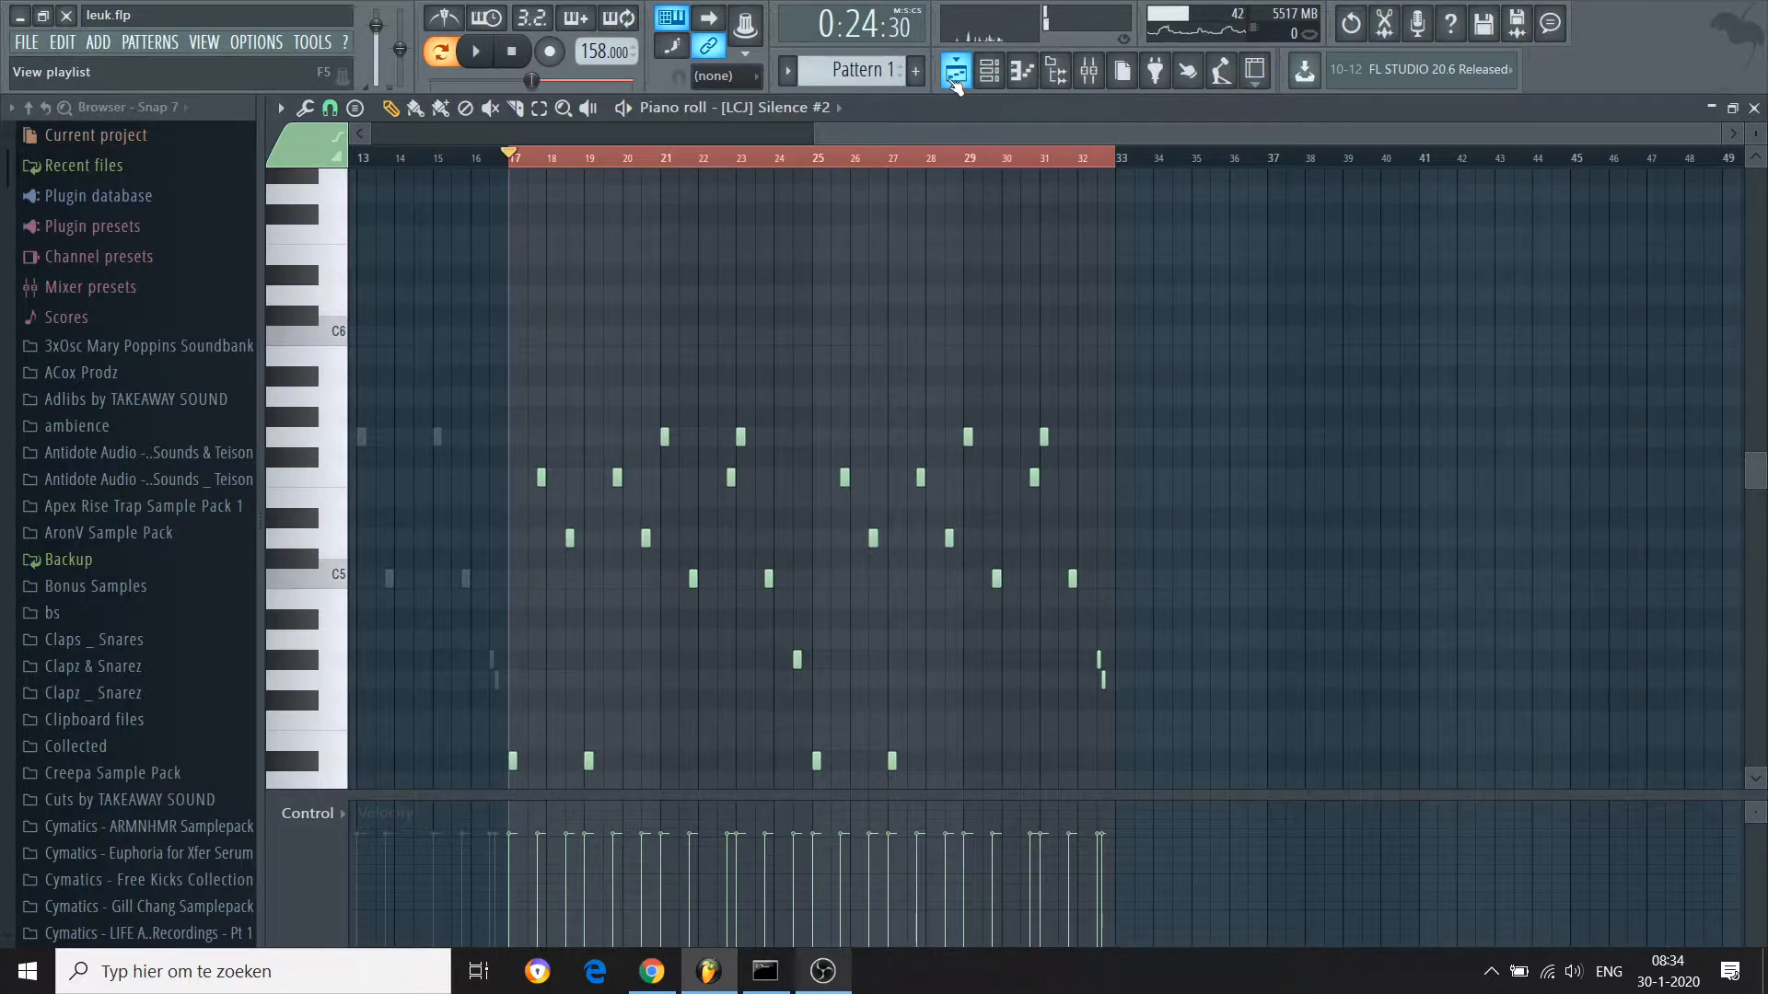
# View the [LCJ] Trippy notes of Pattern 1, and inspect Pattern 3's Ample Guitar notes from bar 1
pyautogui.press('Down')
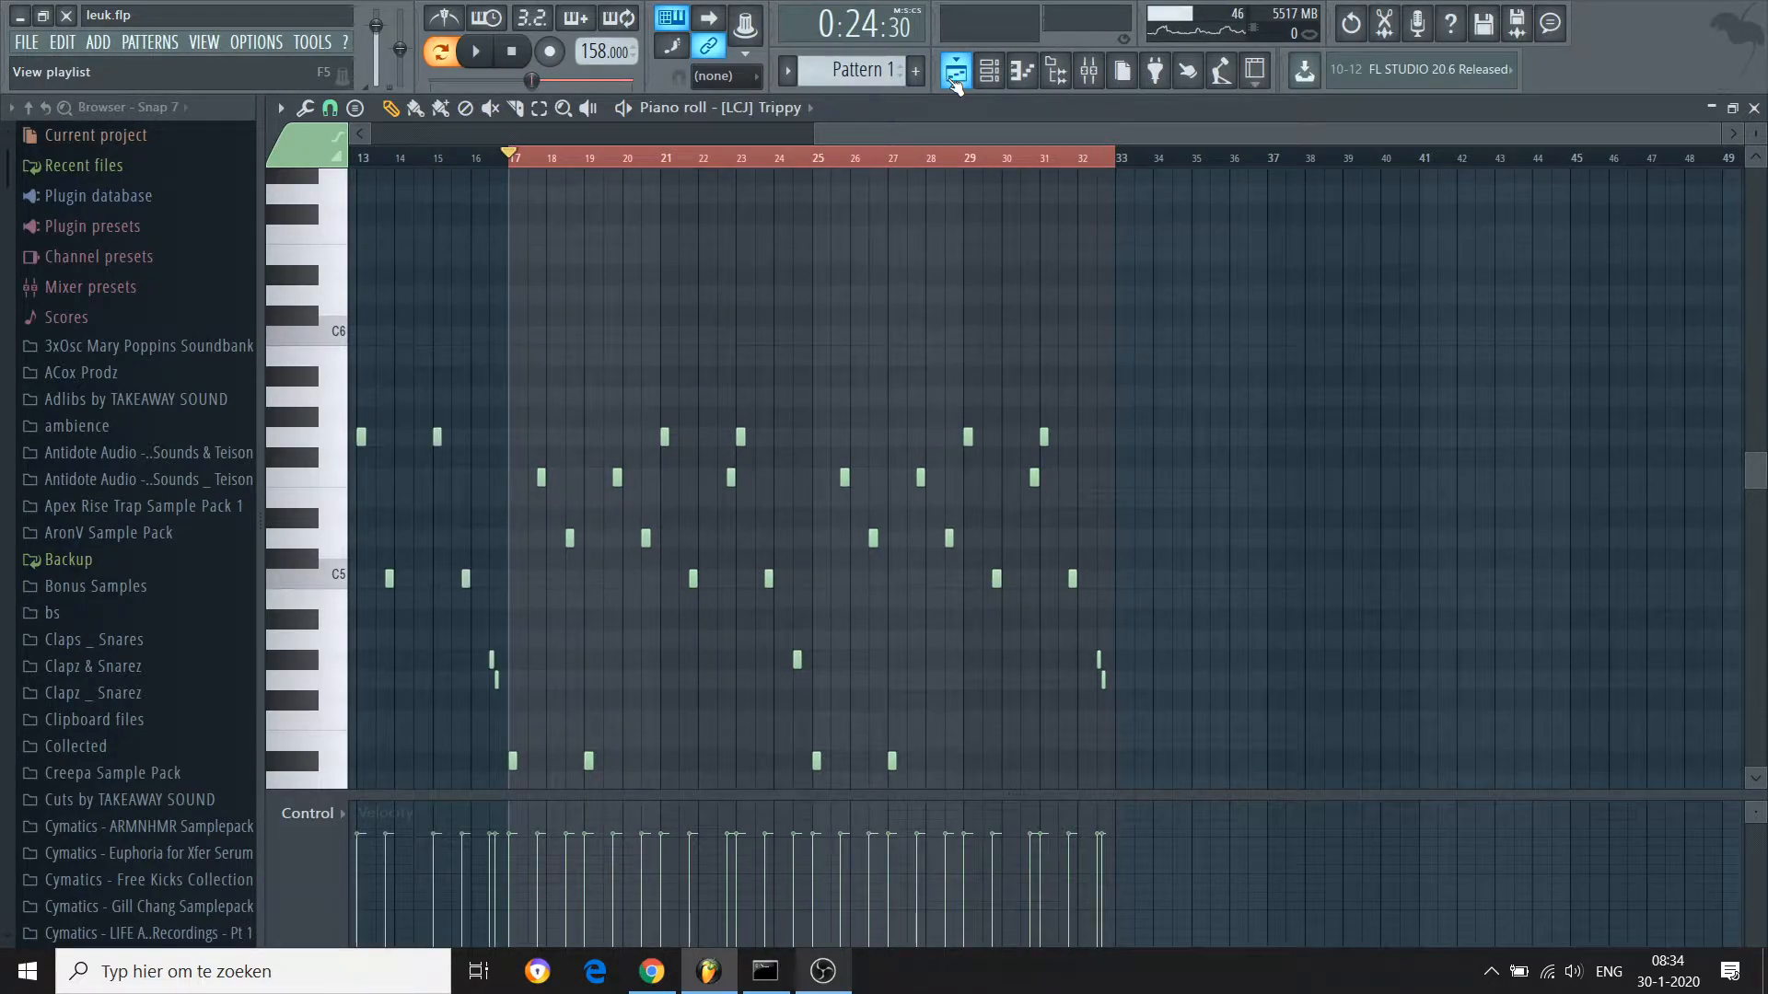
pyautogui.click(954, 85)
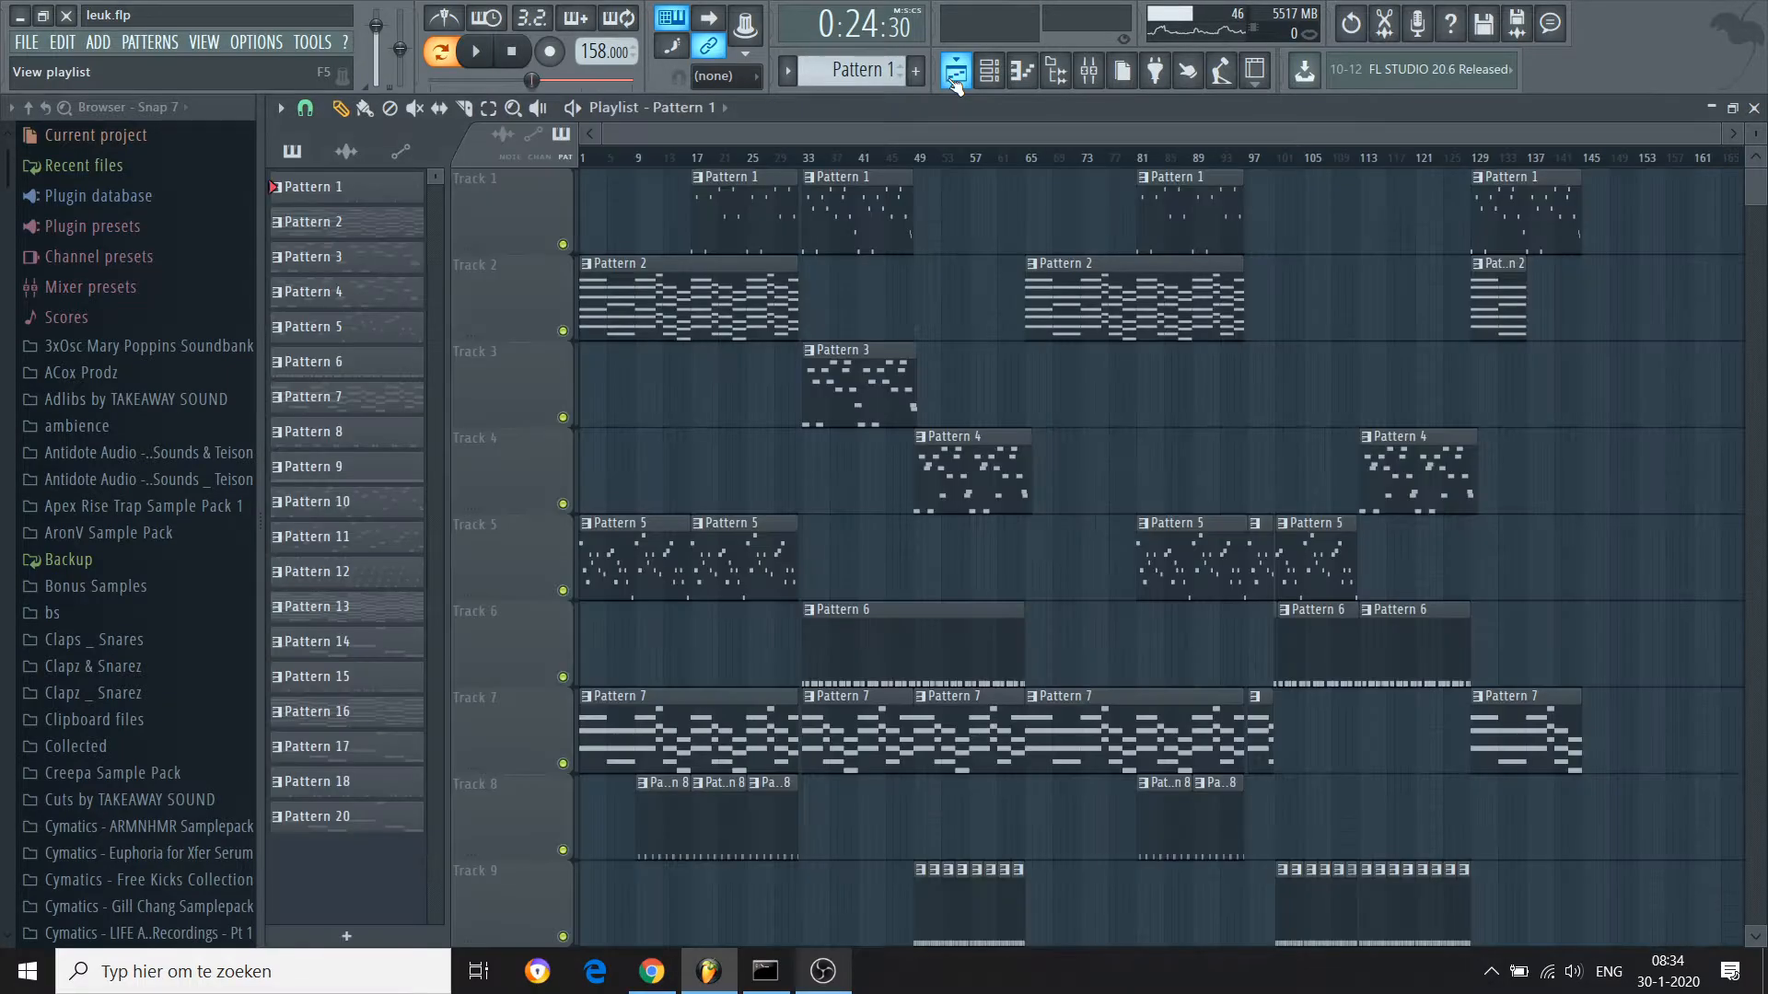
pyautogui.doubleClick(833, 353)
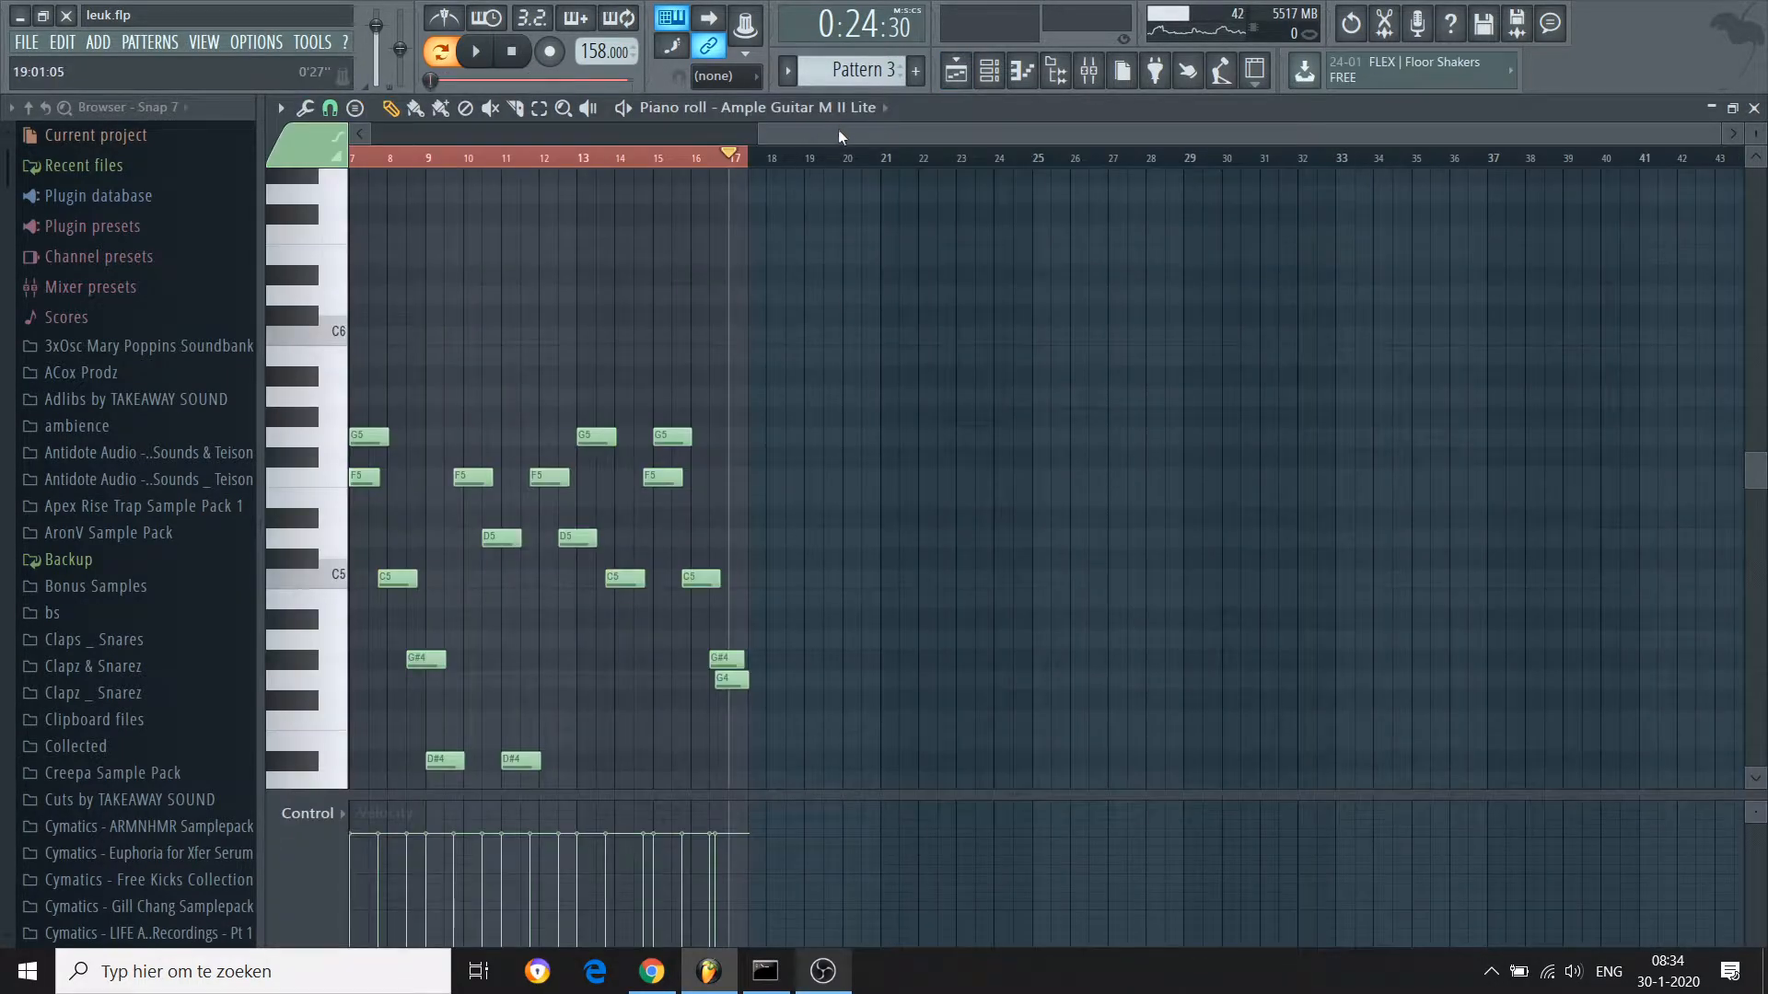
pyautogui.click(409, 131)
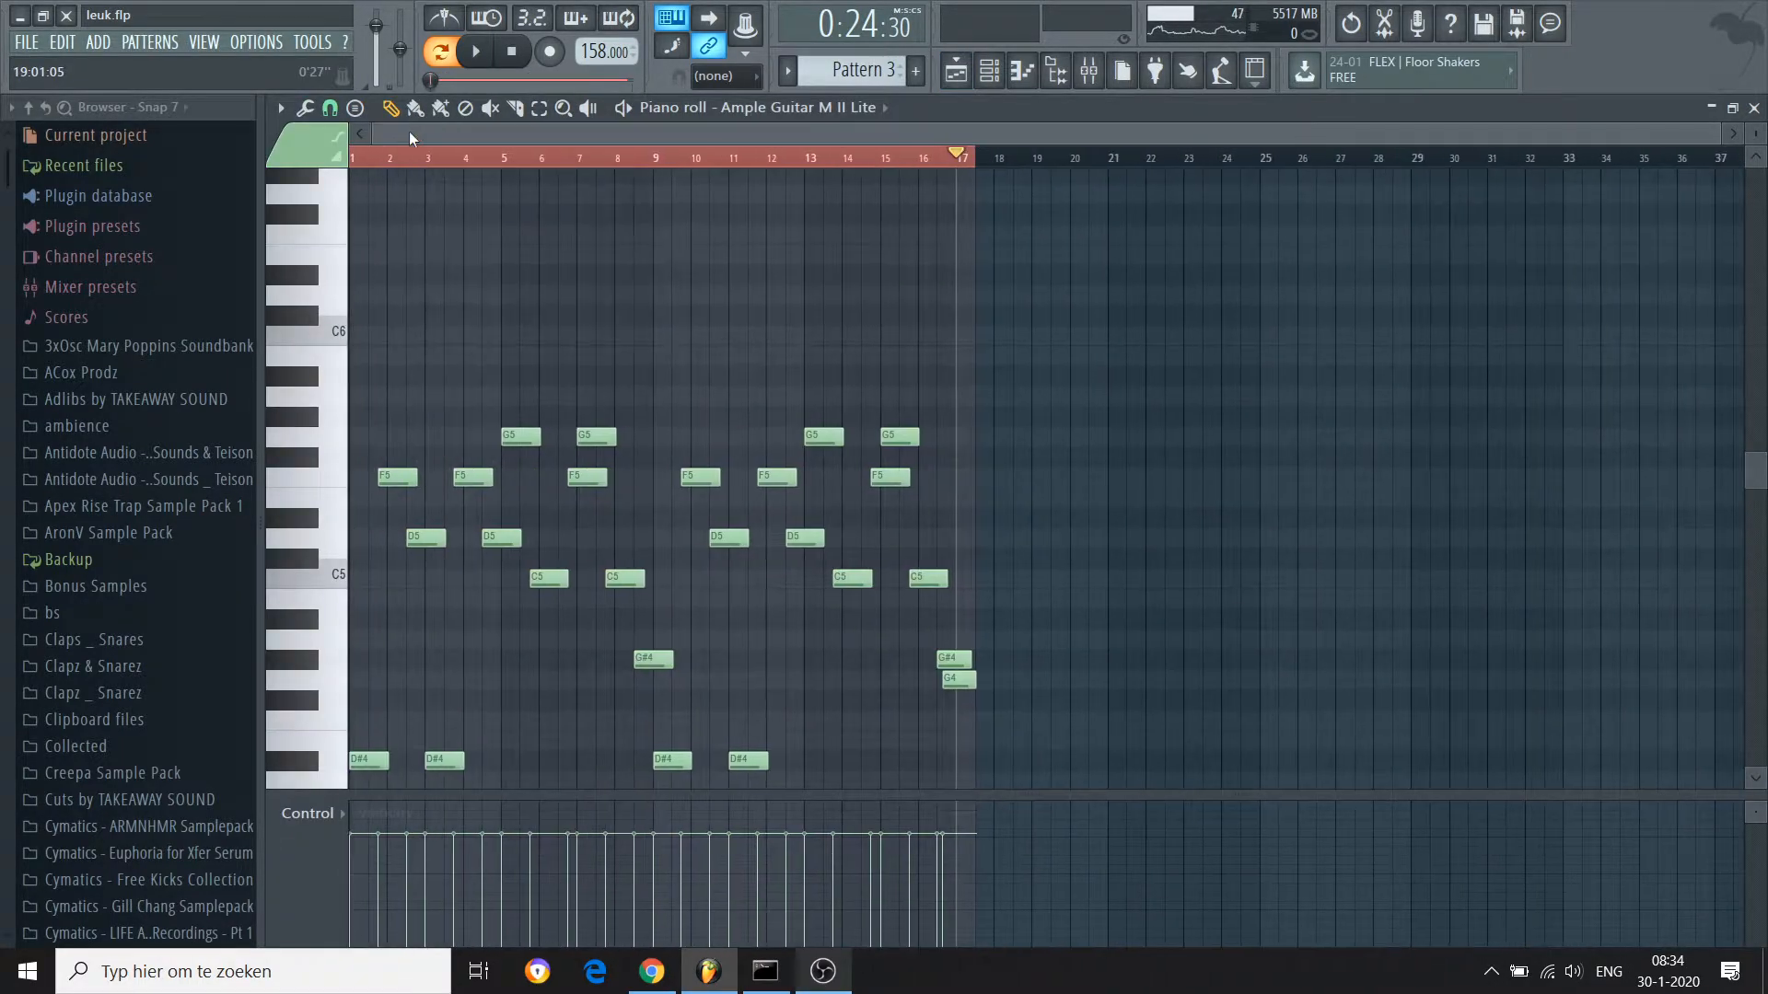
pyautogui.click(957, 76)
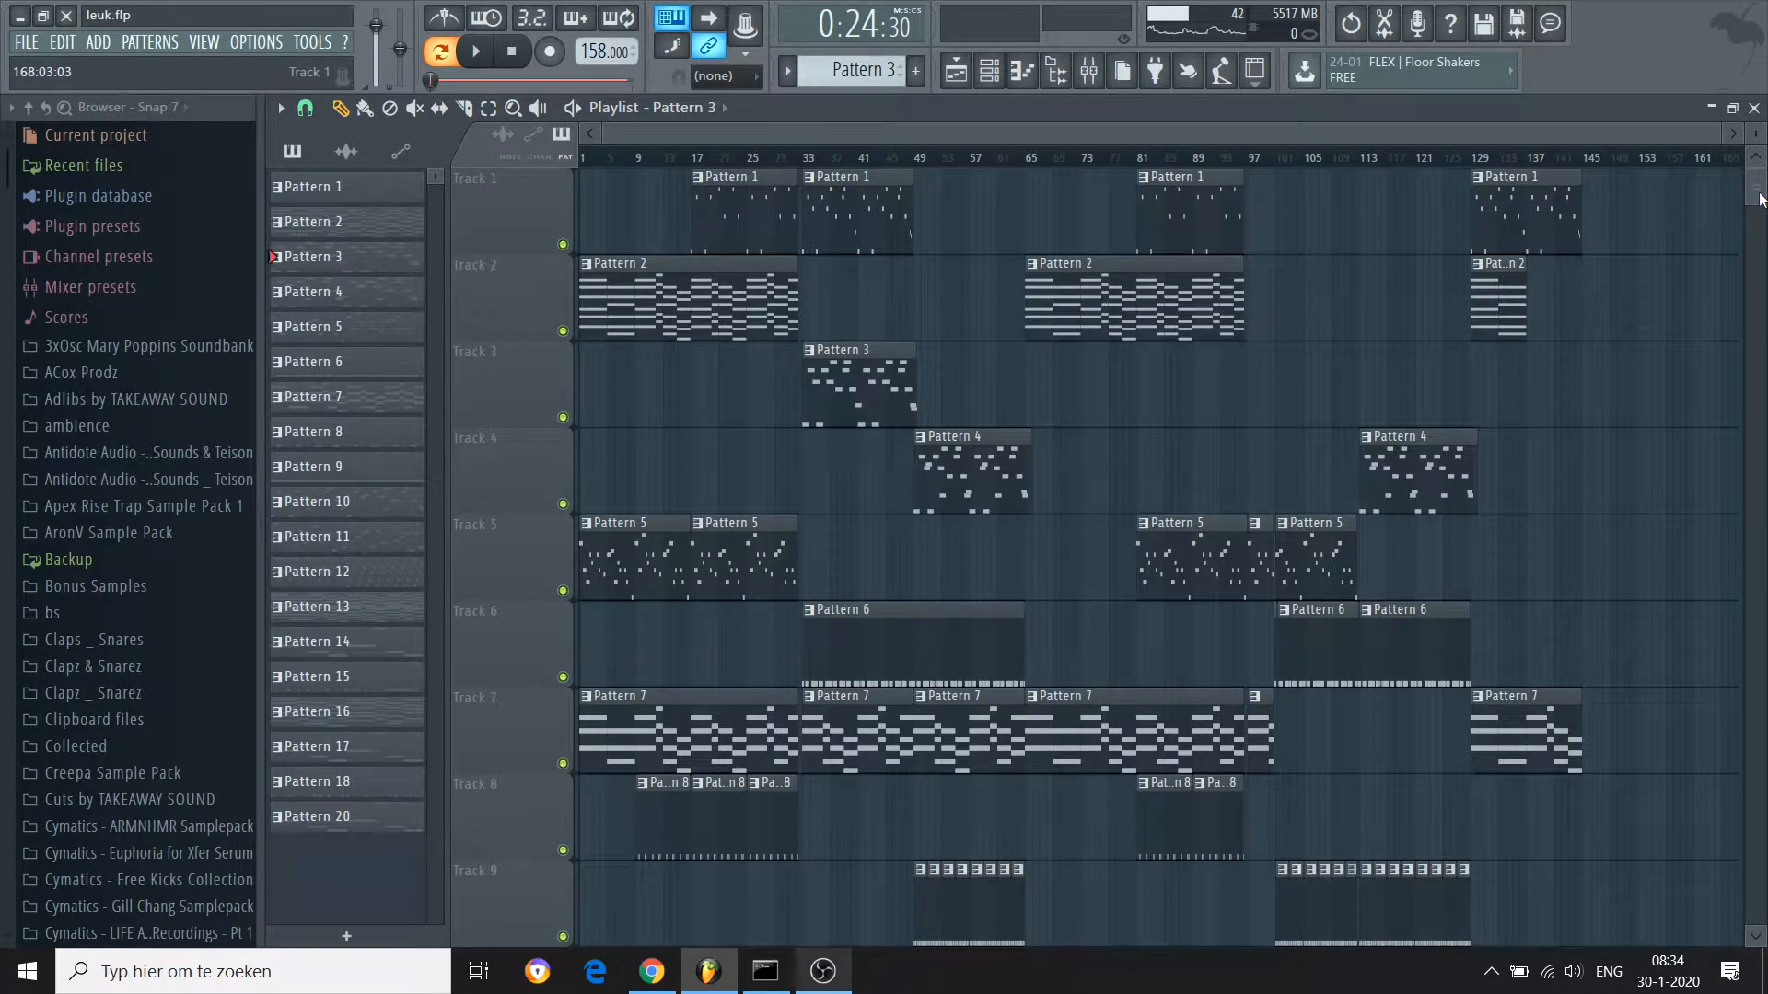
# Open the Pattern 6 clip on Track 6 in the piano roll and audition its kick pattern from bar 1
pyautogui.scroll(-5, 941, 310)
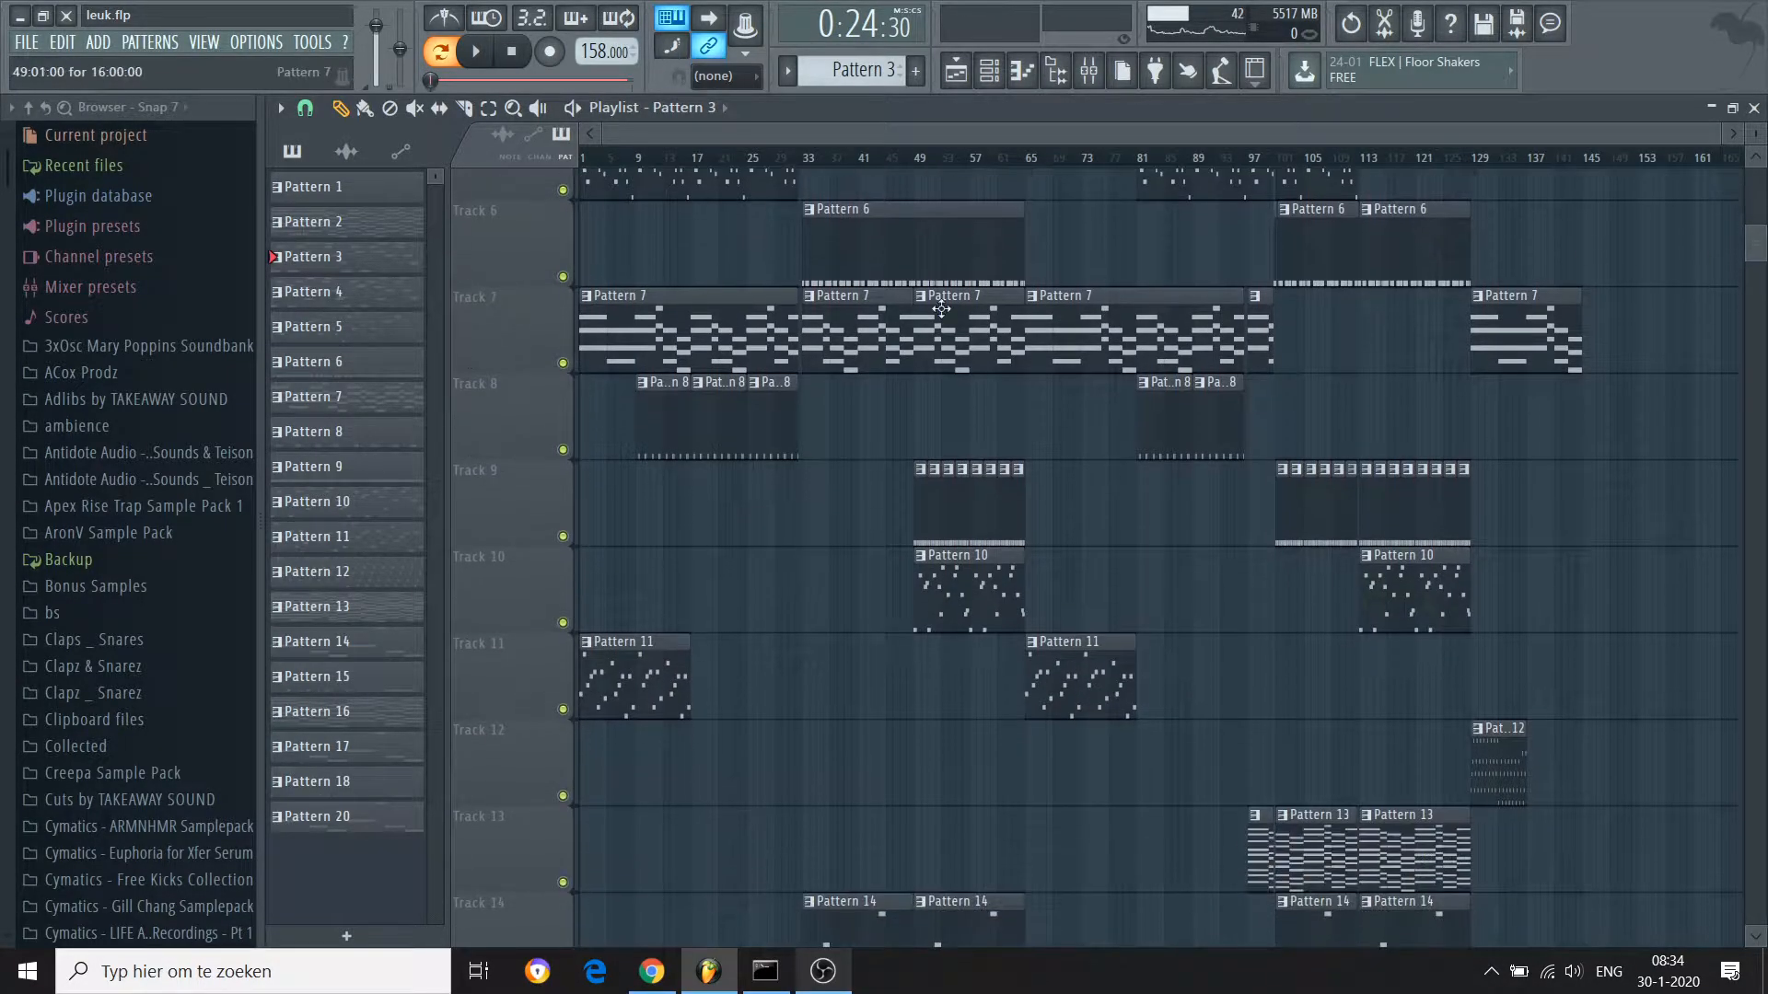
pyautogui.doubleClick(860, 262)
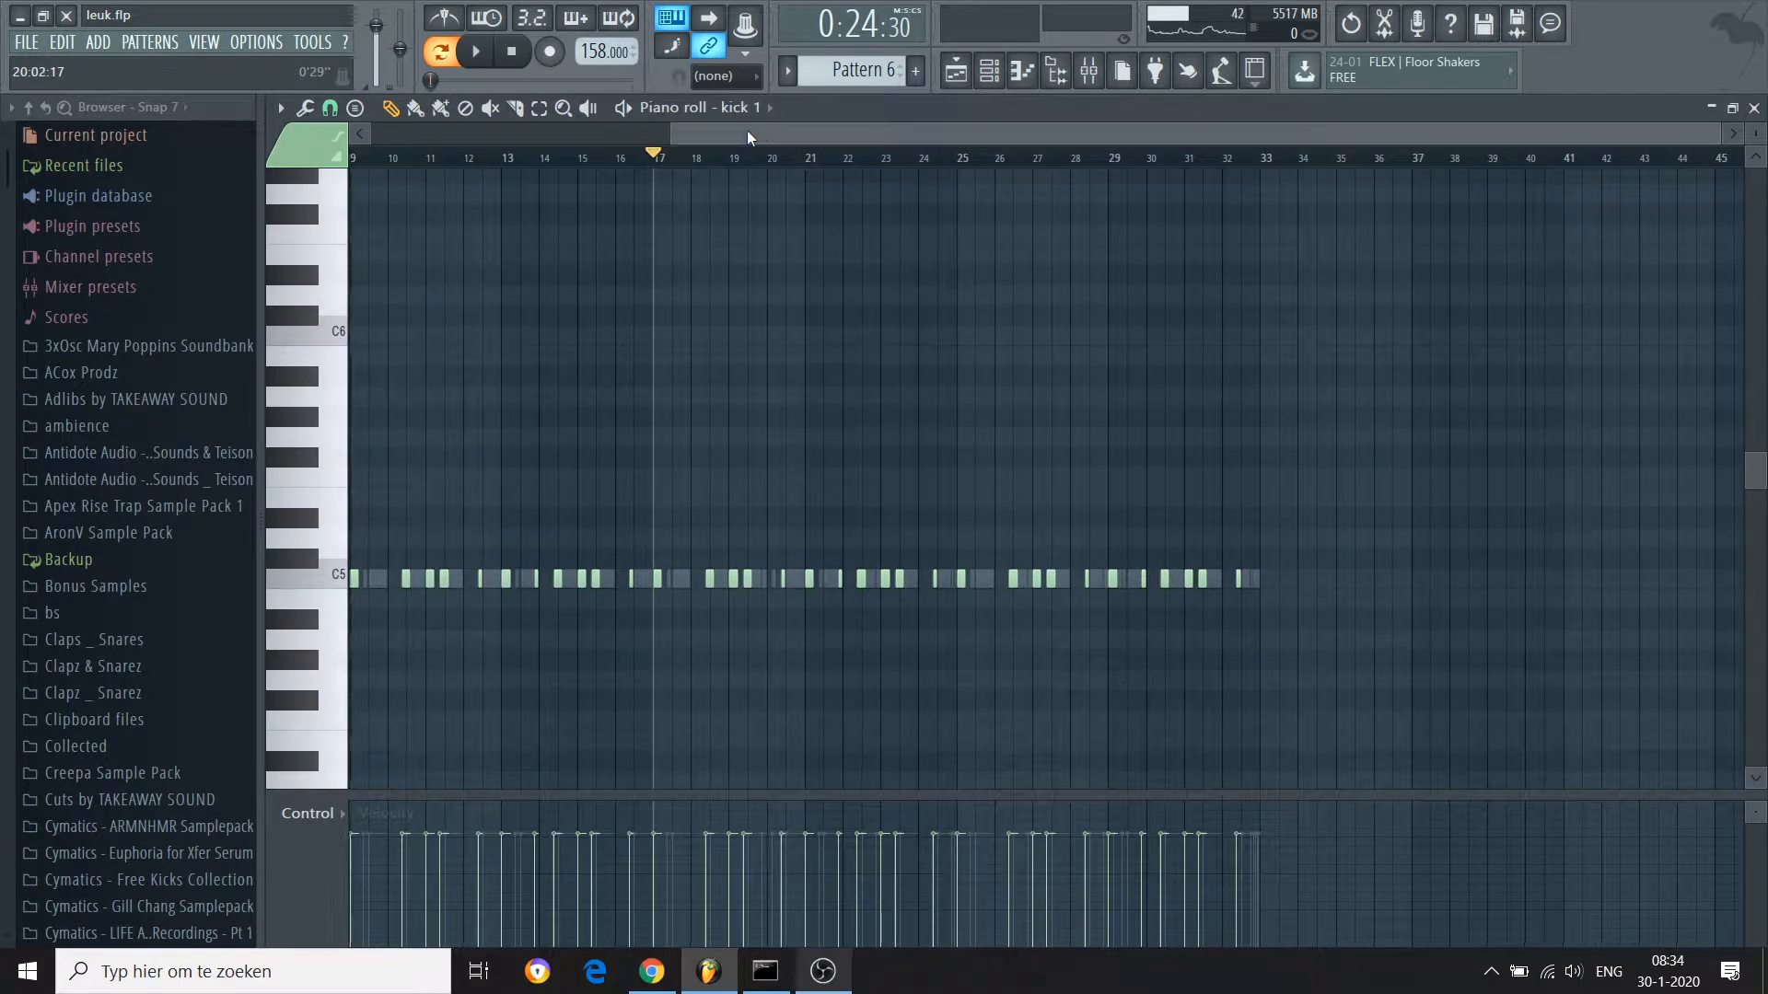
pyautogui.click(608, 134)
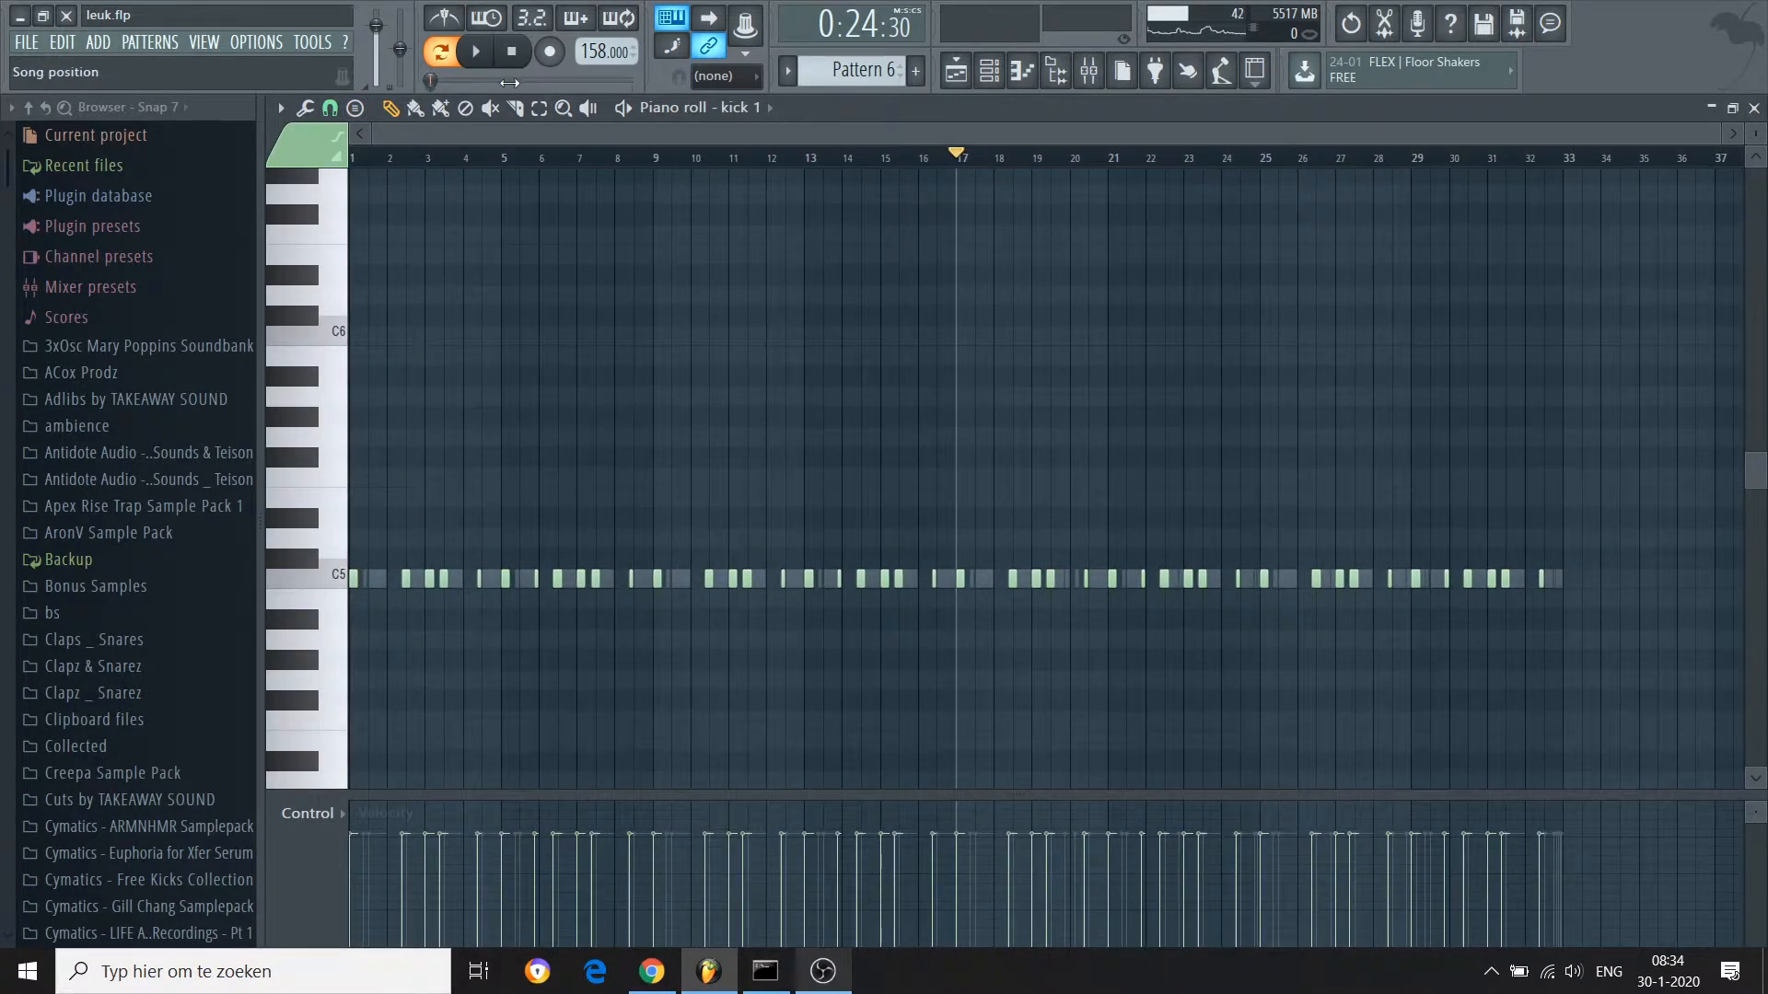
pyautogui.click(512, 55)
pyautogui.press('space')
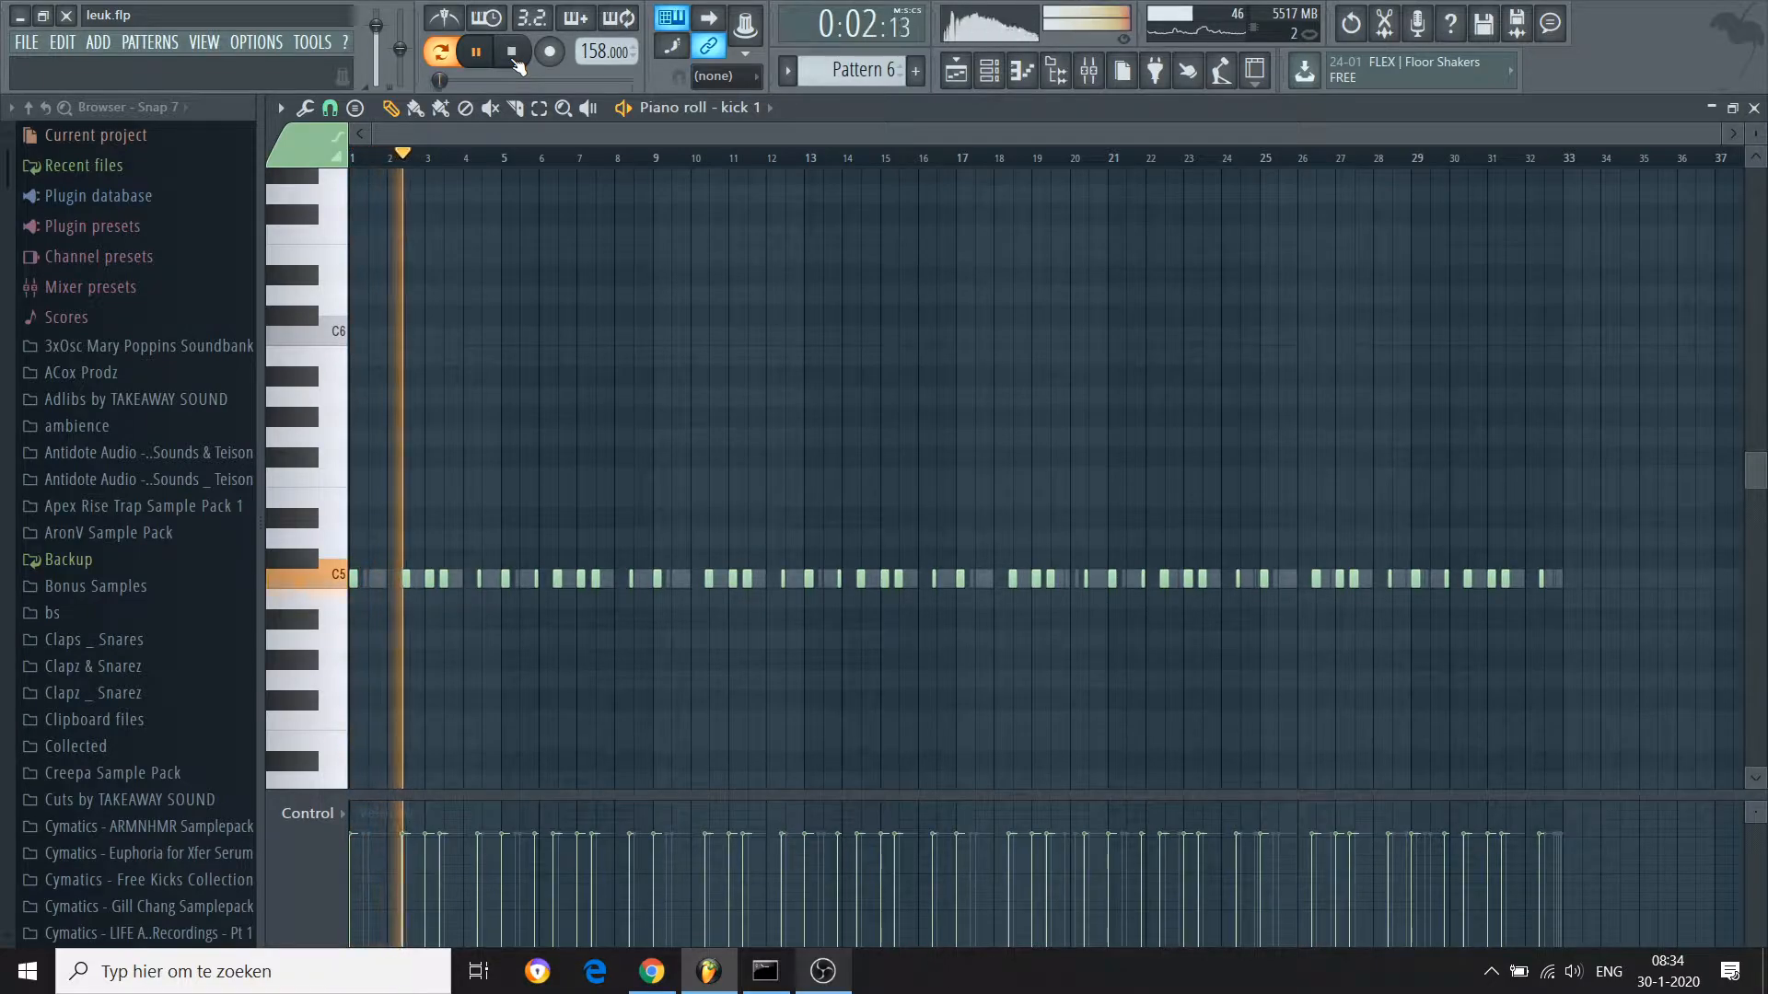
pyautogui.click(514, 57)
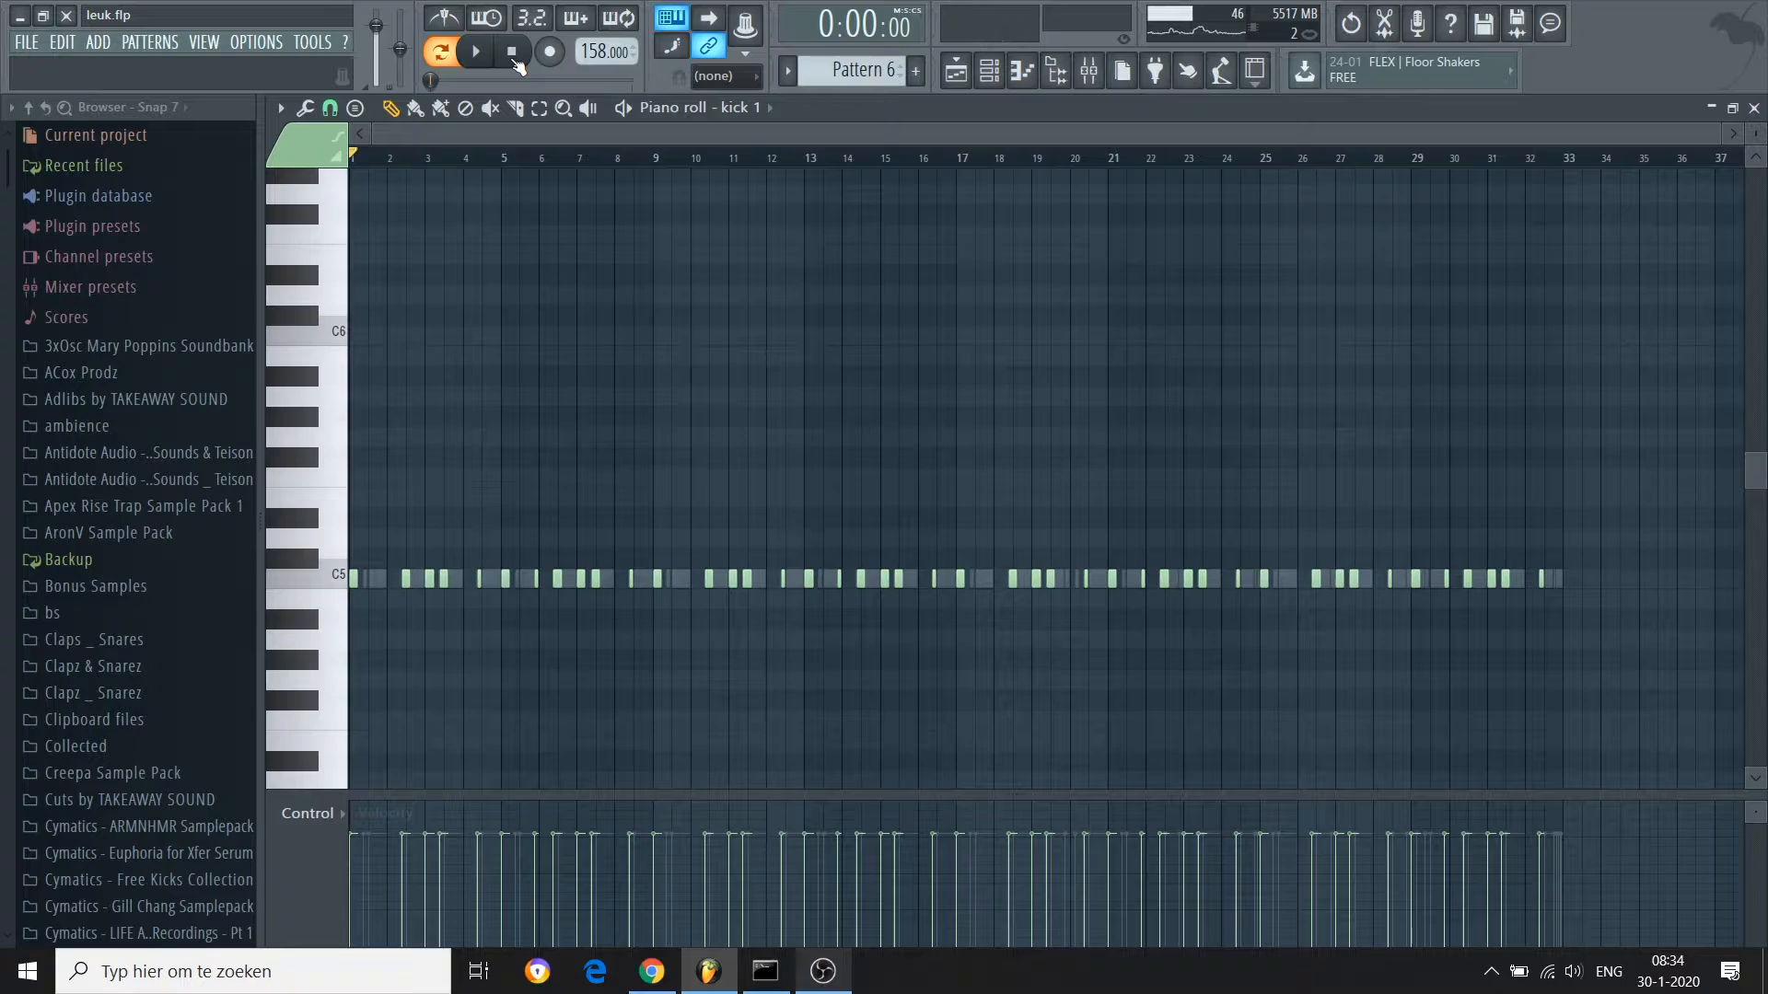
# Step through Pattern 6's clap, layered snaretje and kick 3 notes in the piano roll, and return to the playlist
pyautogui.press('Down')
pyautogui.press('Down')
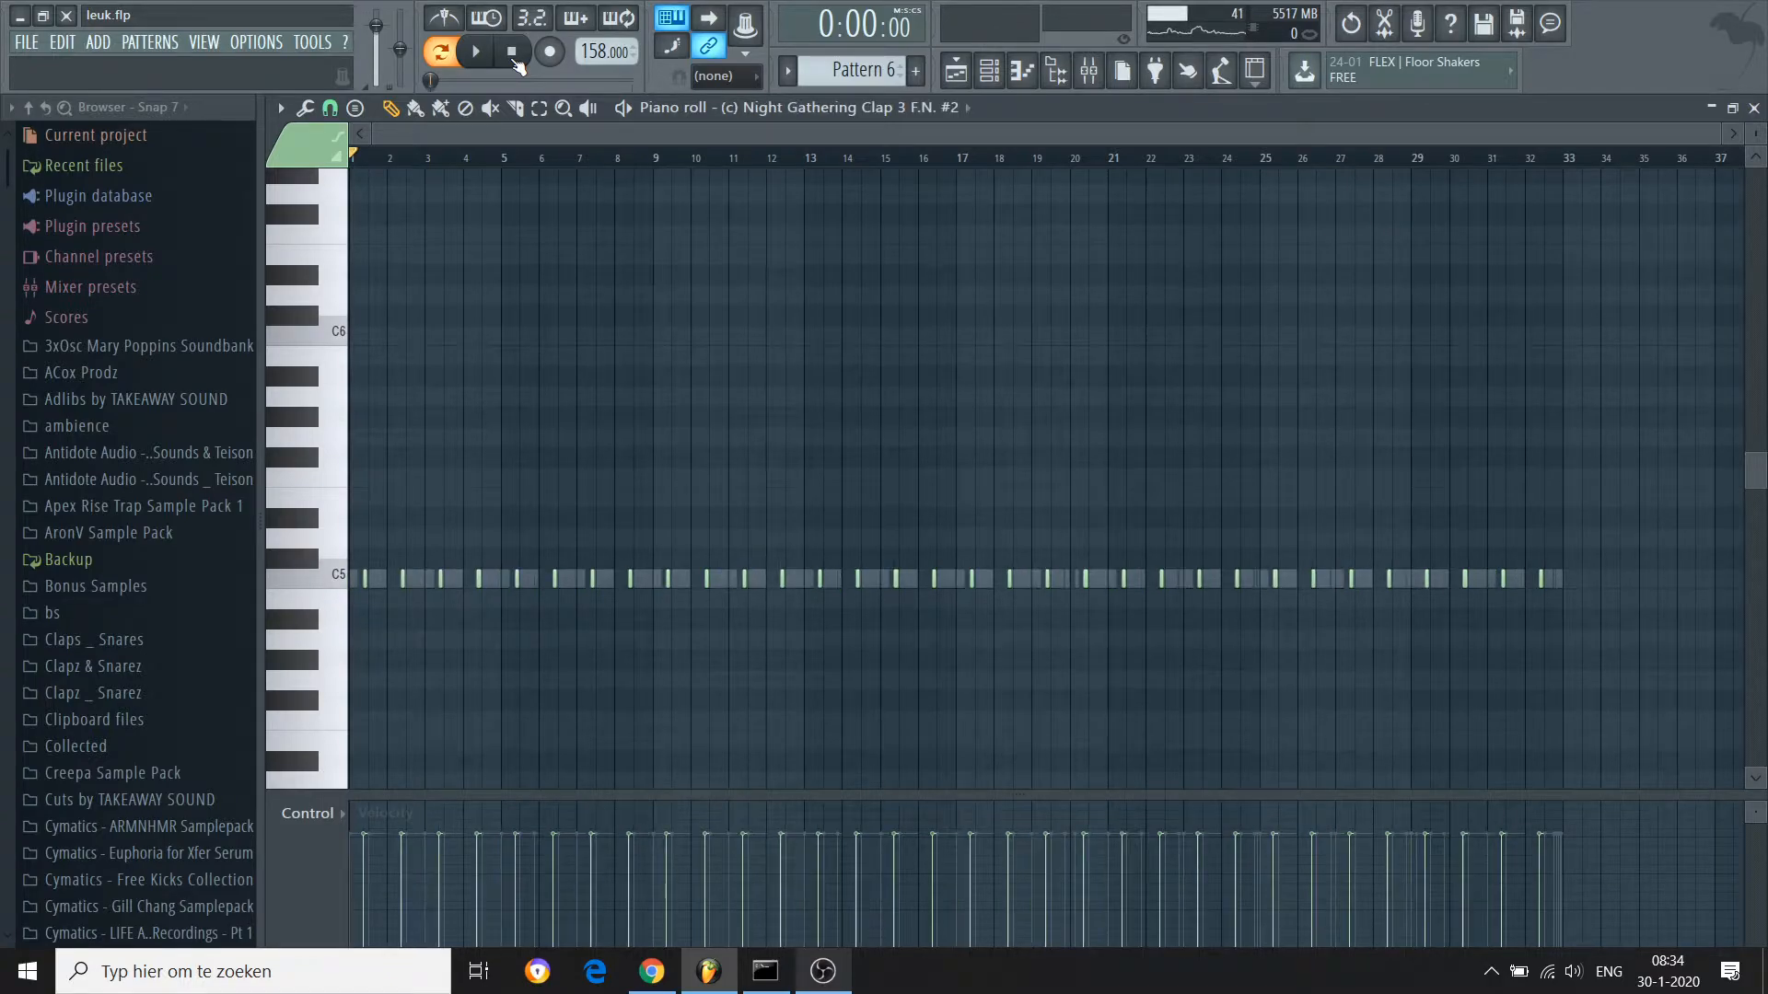
pyautogui.press('Down')
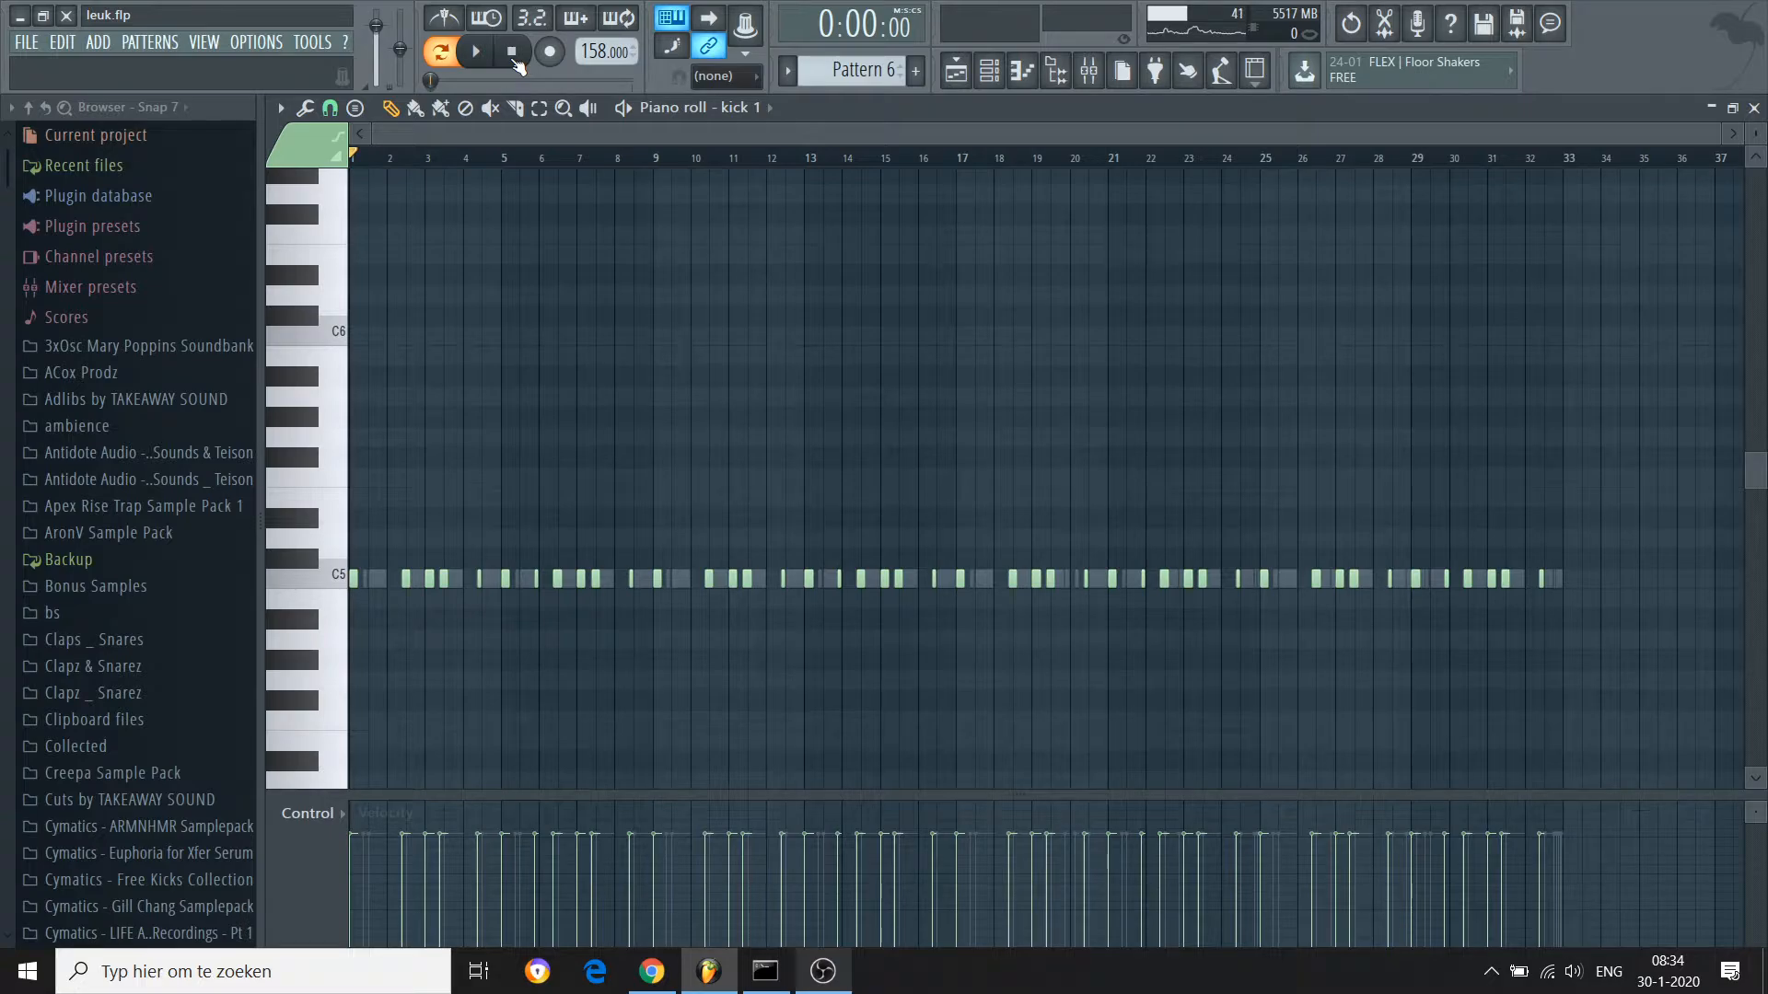
pyautogui.press('Down')
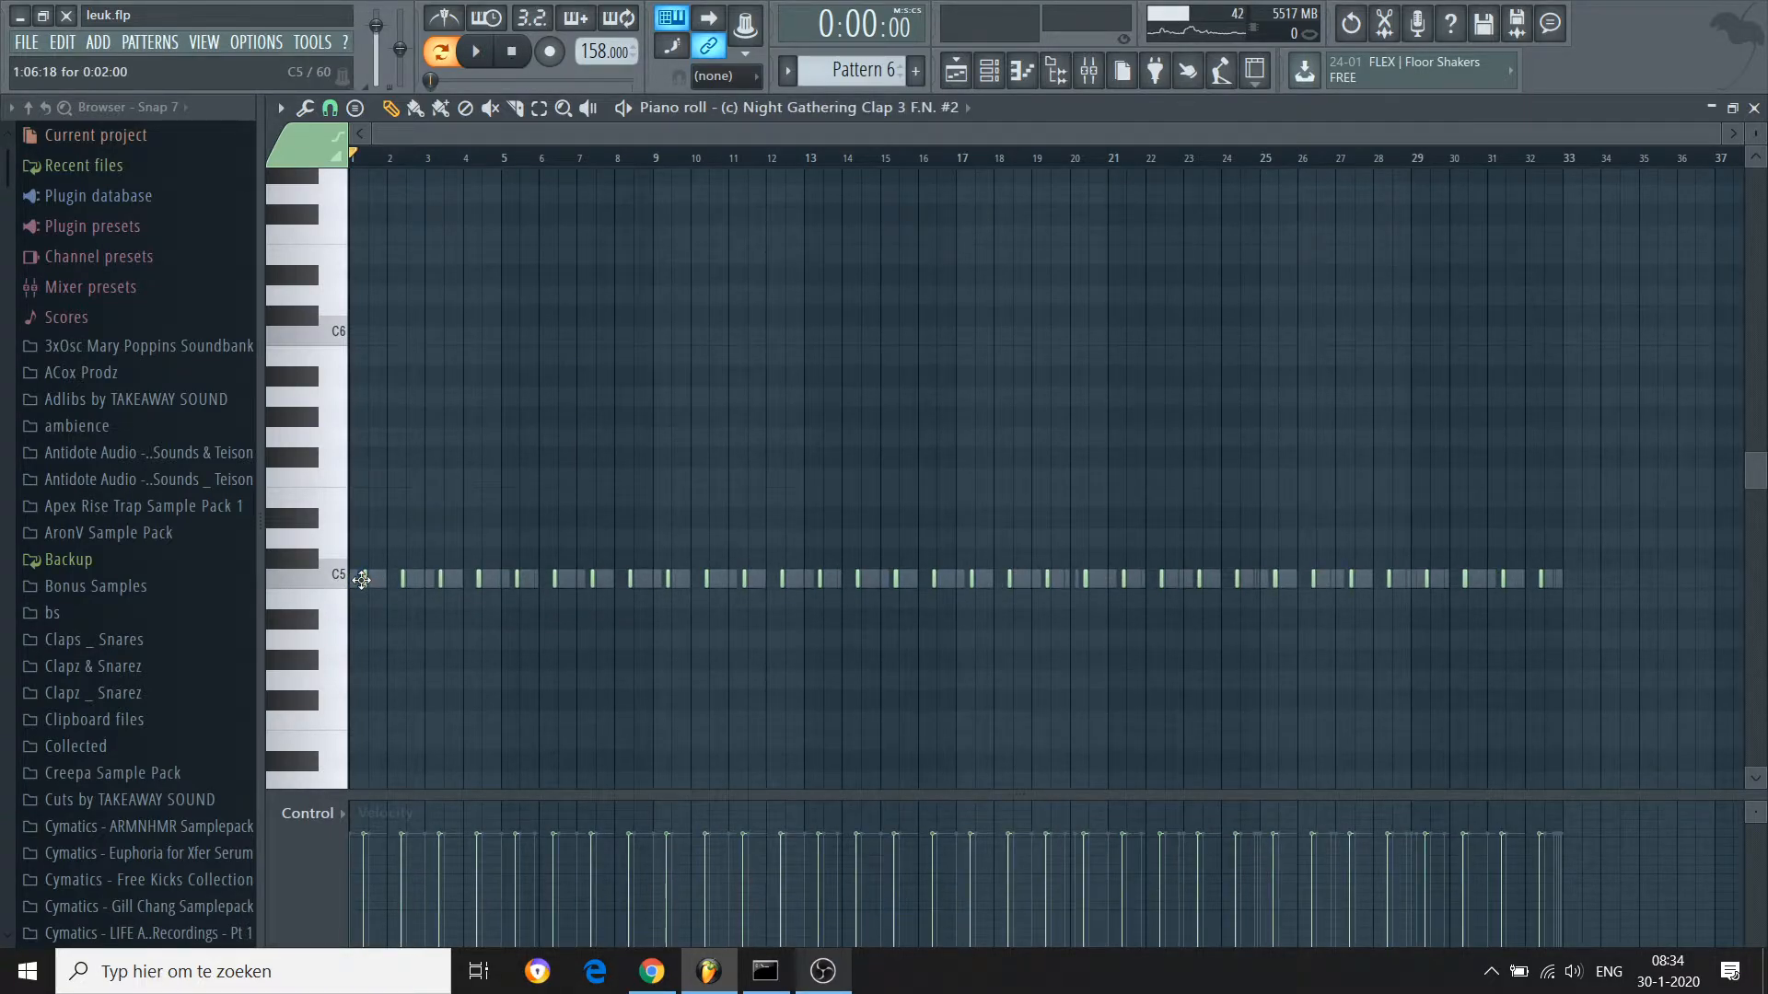
pyautogui.press('Down')
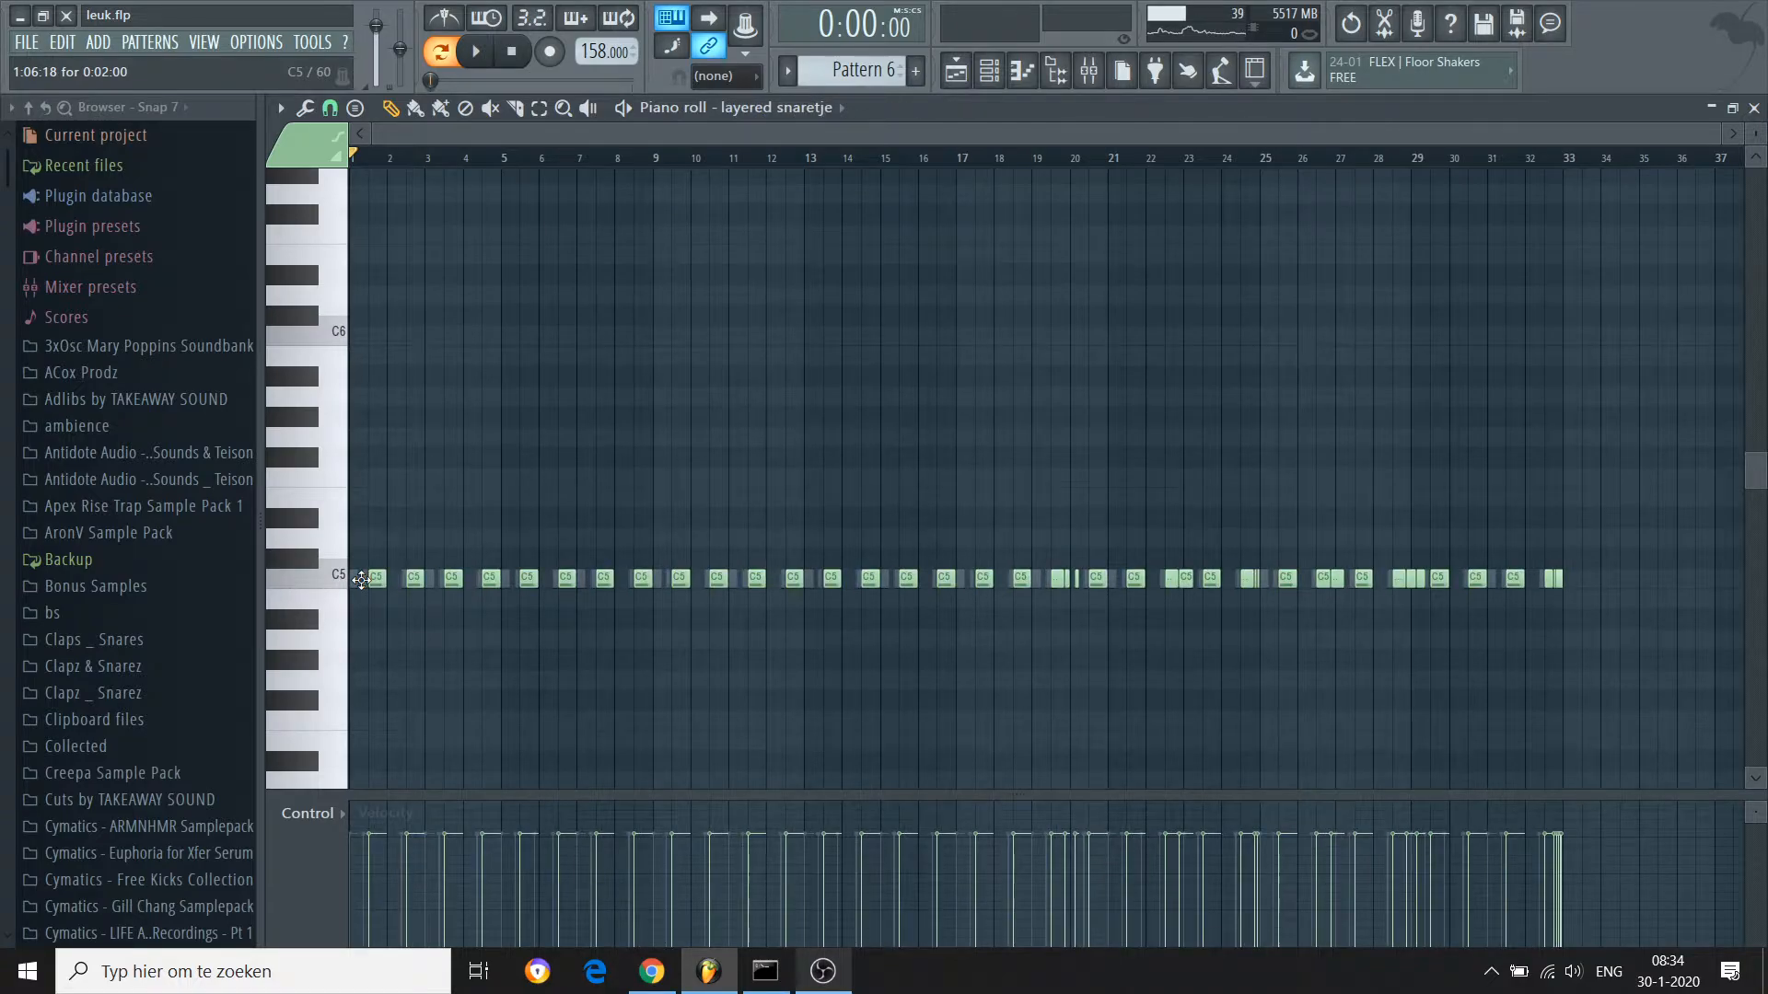
pyautogui.press('Down')
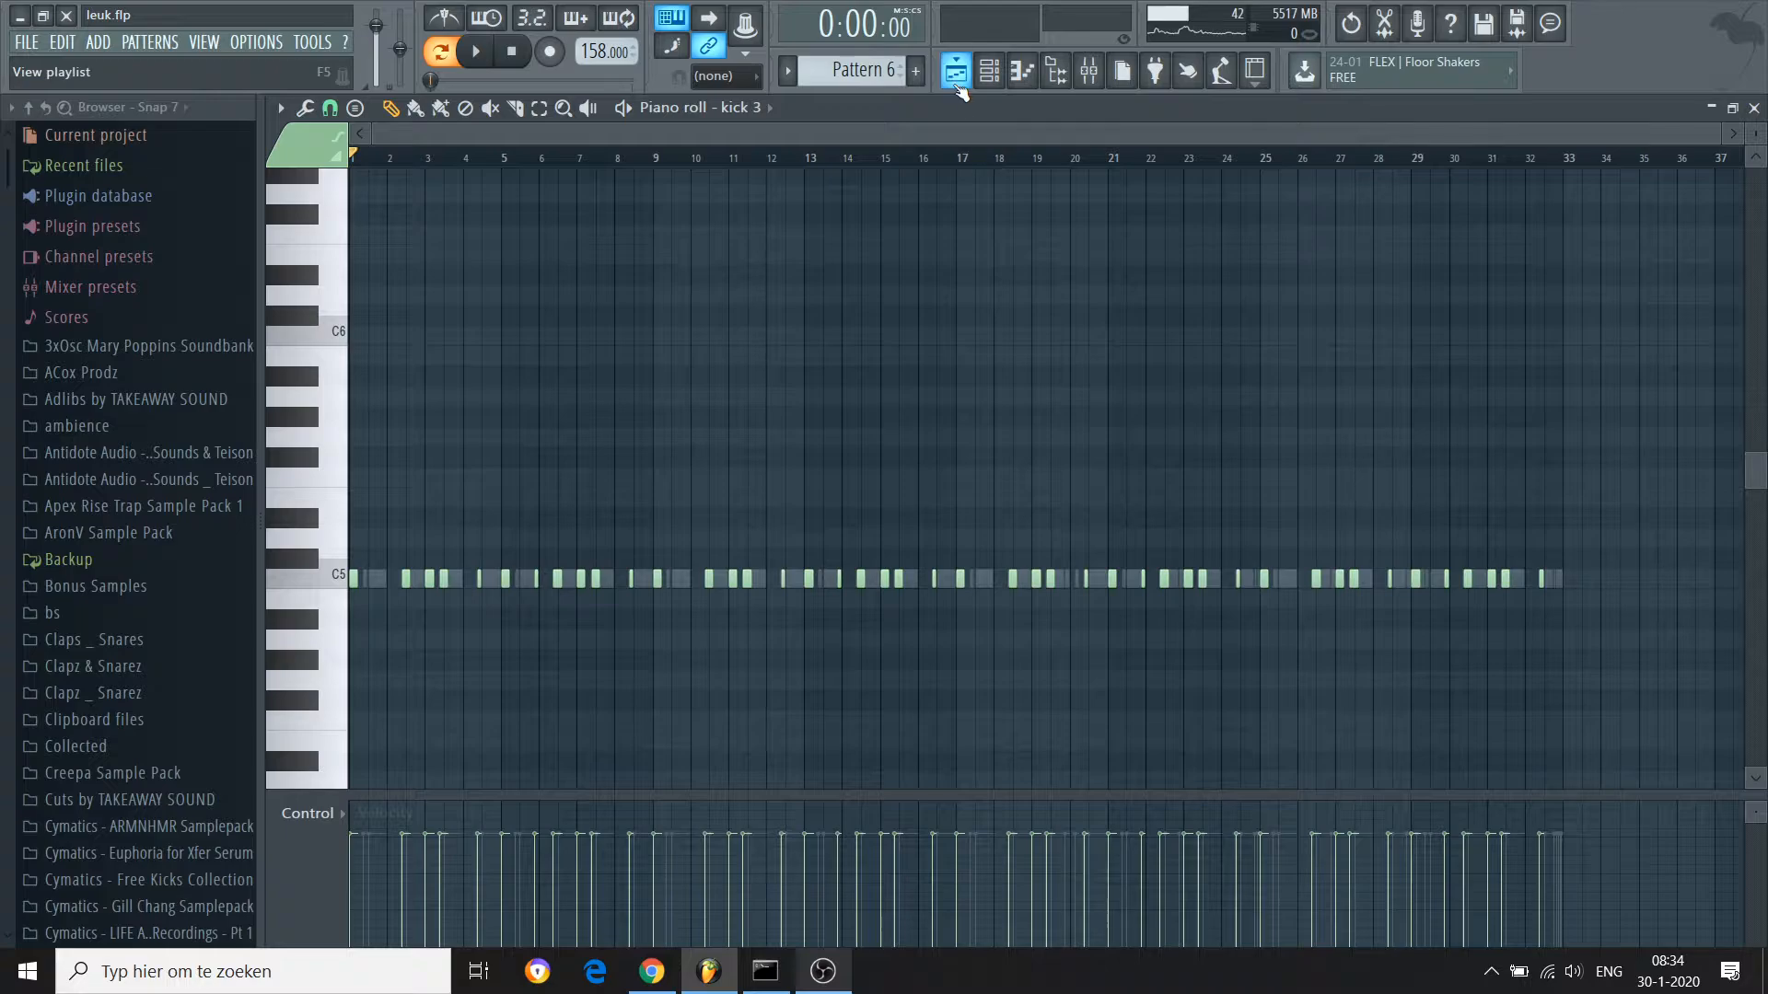
pyautogui.press('F5')
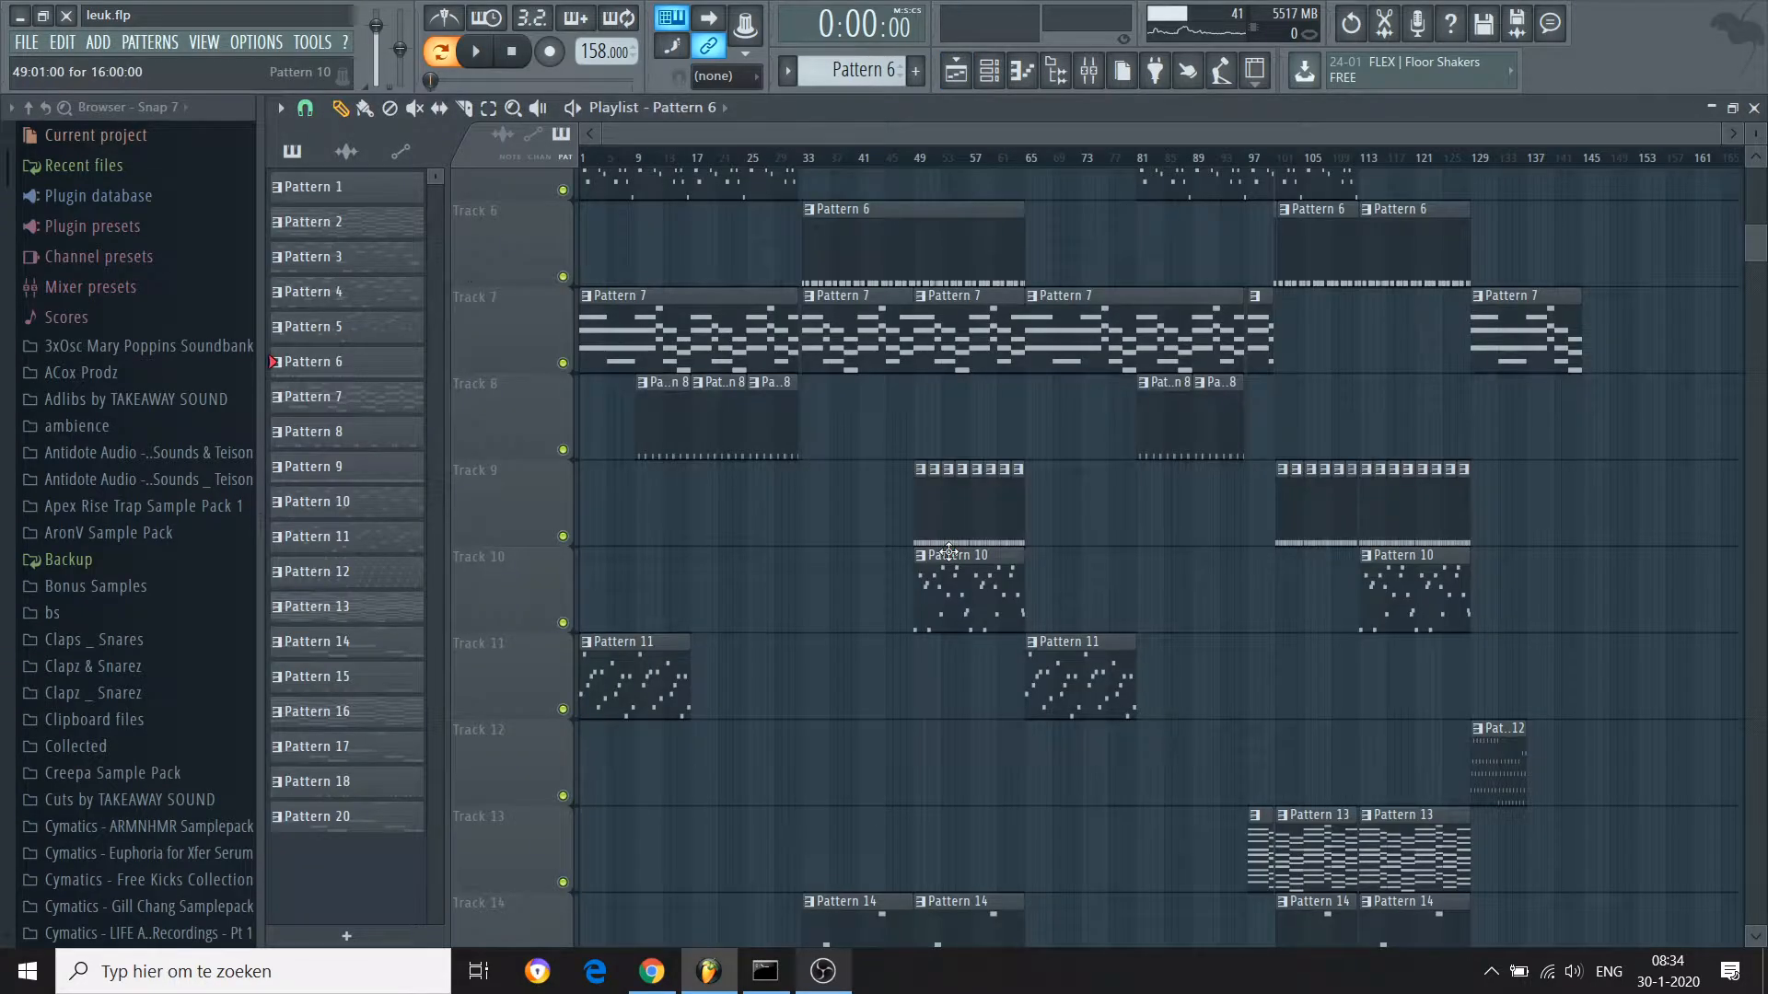
# Open the Pattern 7 clip at bar 33, audition its Nexus #3 chords from bar 17, and return to the playlist
pyautogui.doubleClick(849, 338)
pyautogui.moveTo(1179, 128); pyautogui.dragTo(4, 86)
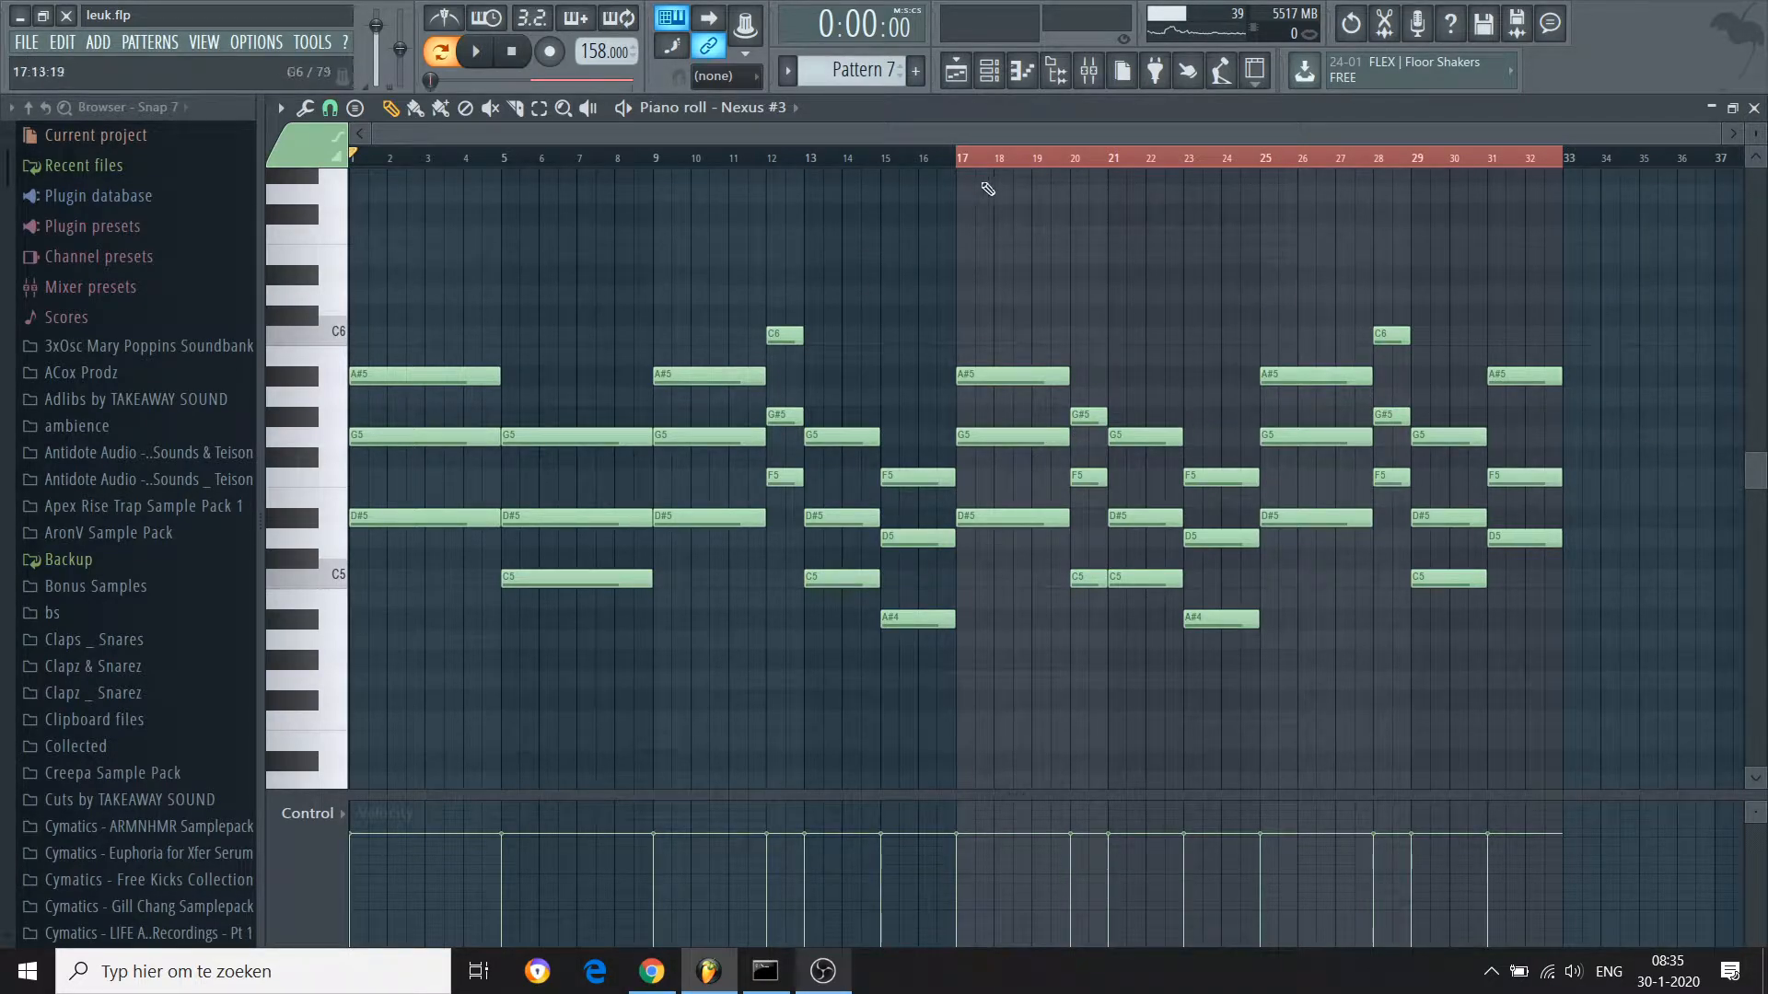
pyautogui.moveTo(765, 132); pyautogui.dragTo(980, 142)
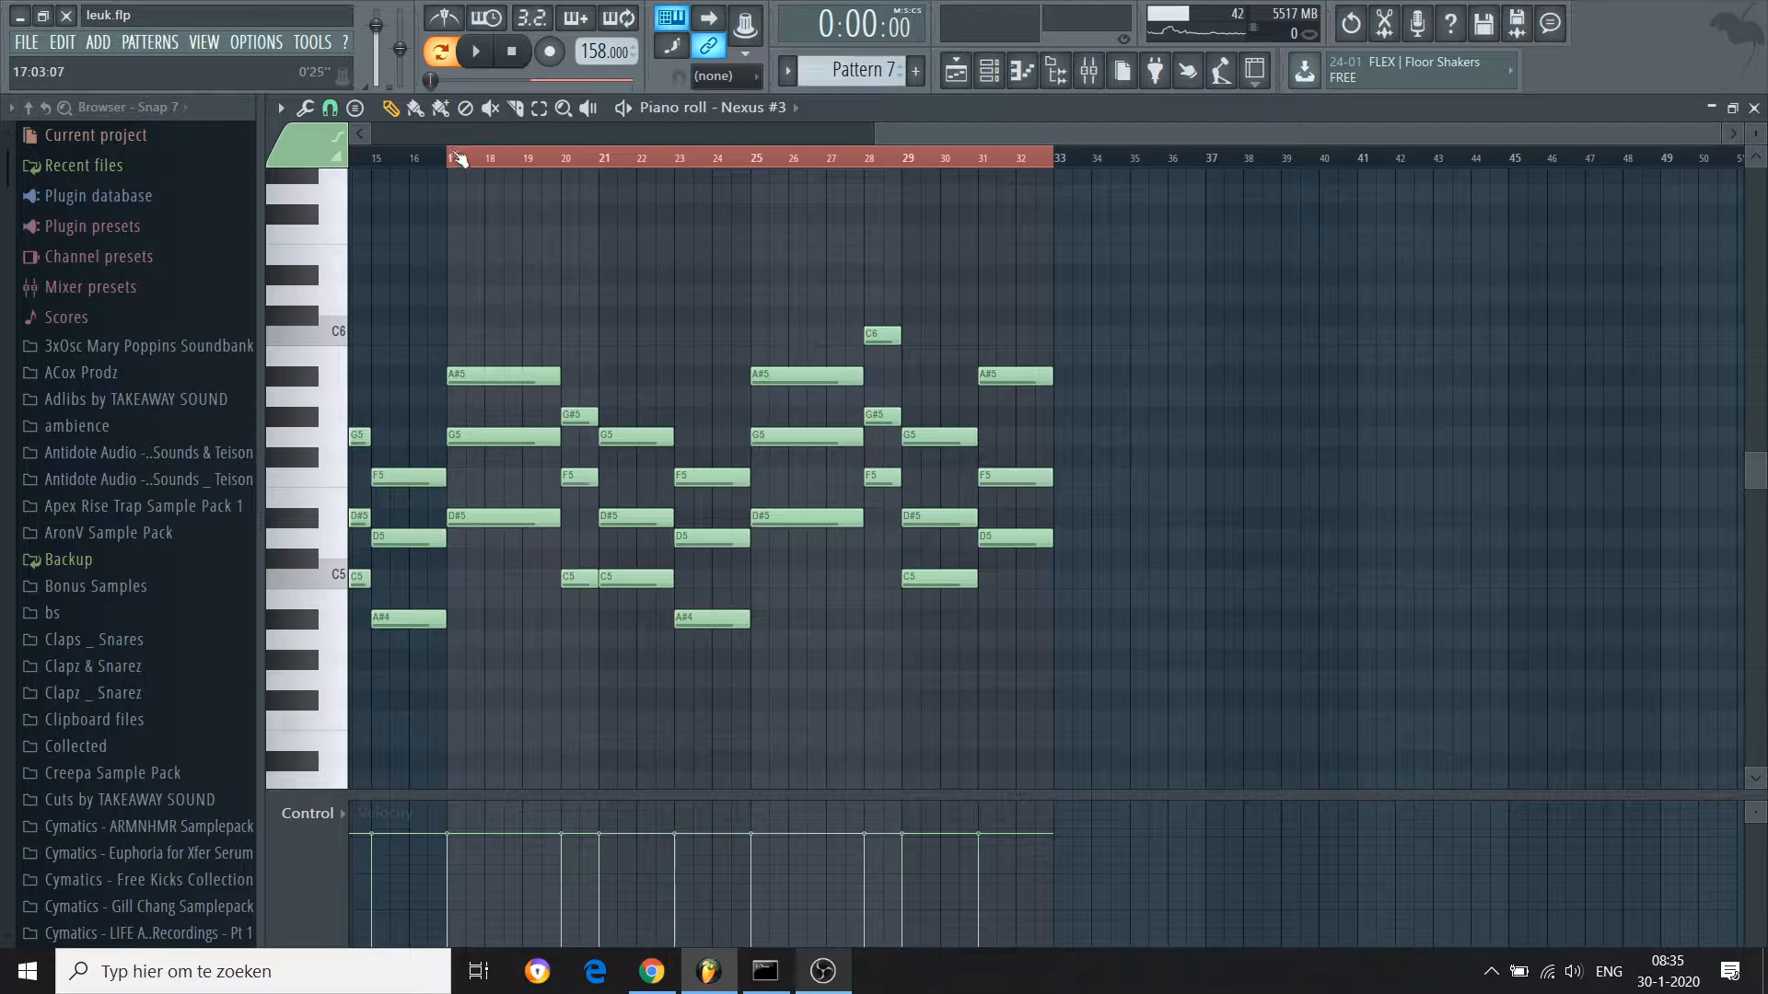
pyautogui.click(458, 158)
pyautogui.press('space')
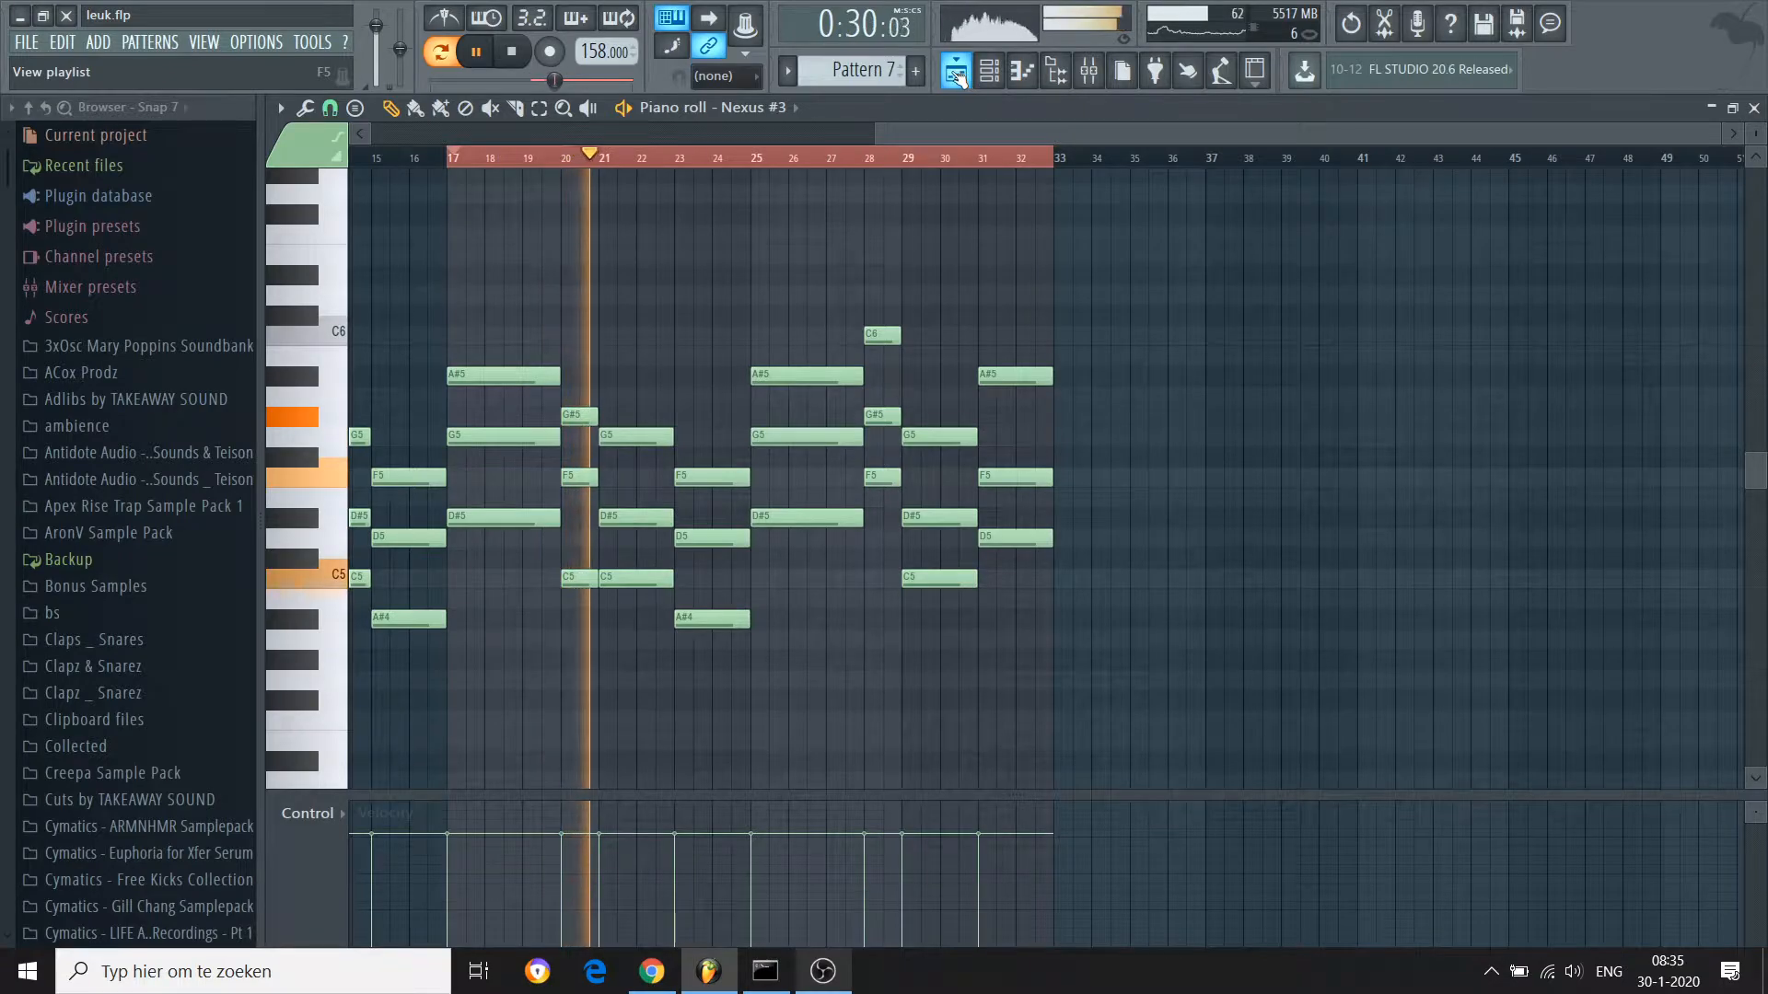
pyautogui.press('space')
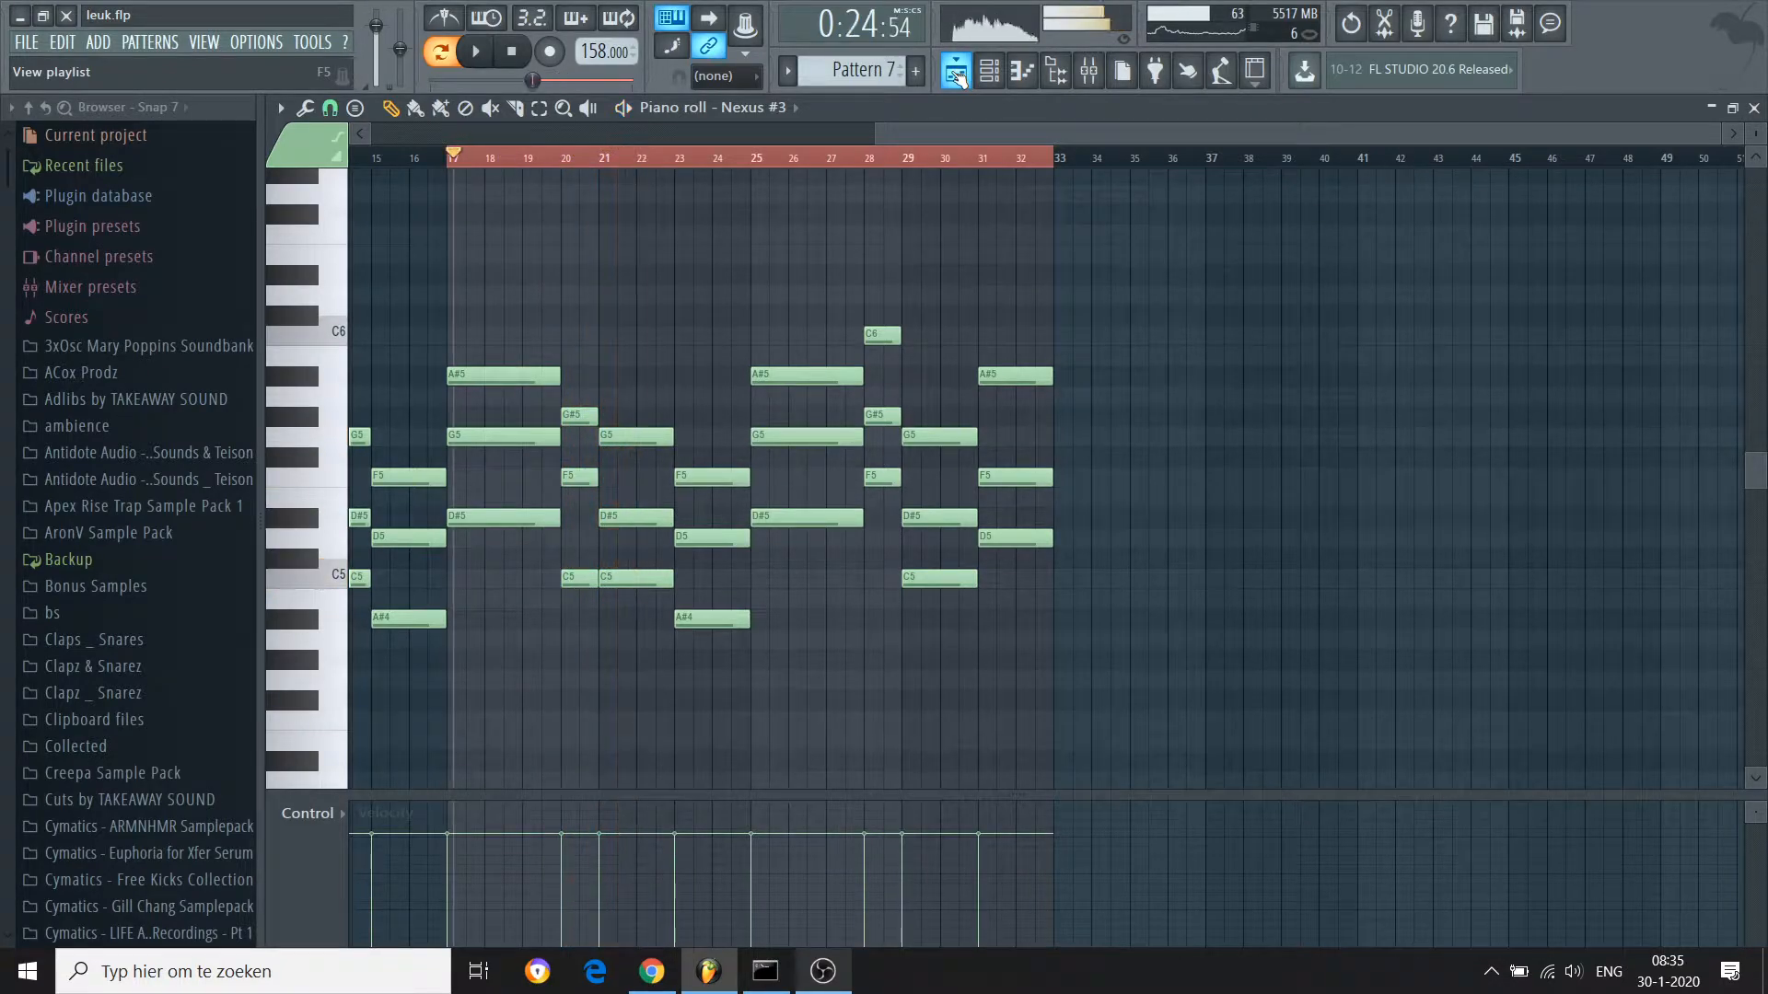
pyautogui.click(957, 78)
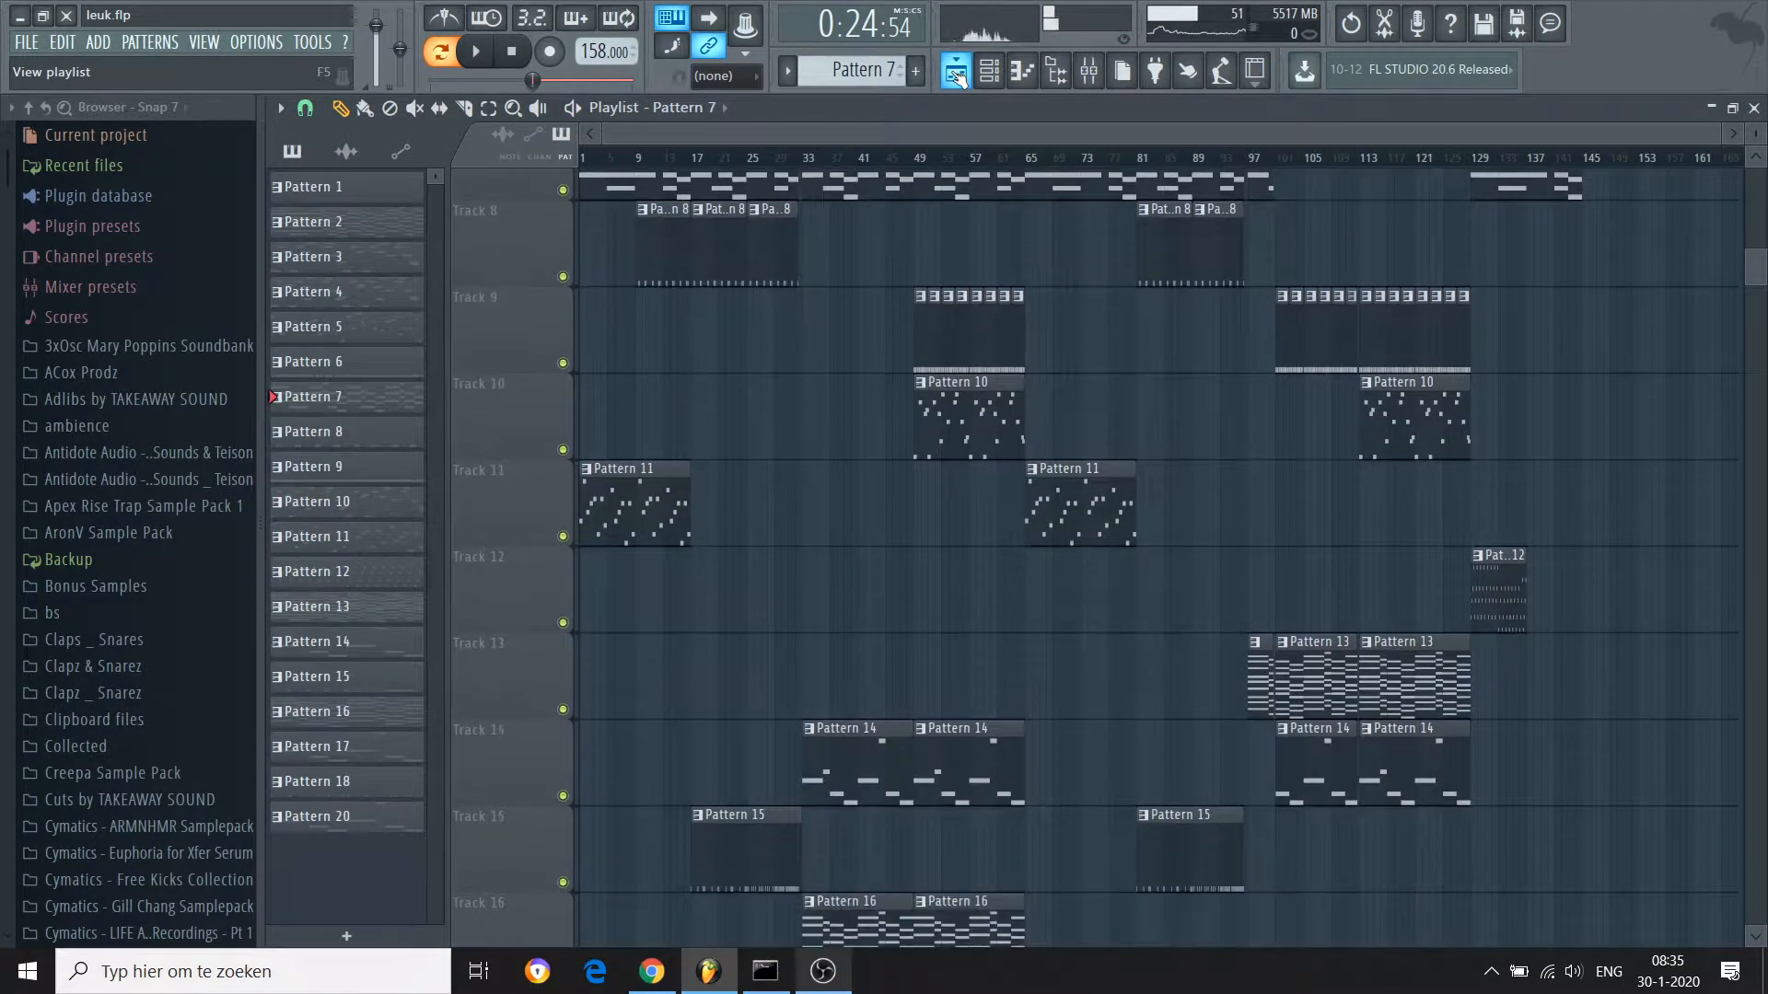
# Open the Pattern 16 clip on Track 16 and audition its chords from the start while viewing the Massive #6 and Massive #7 notes
pyautogui.scroll(-6, 950, 432)
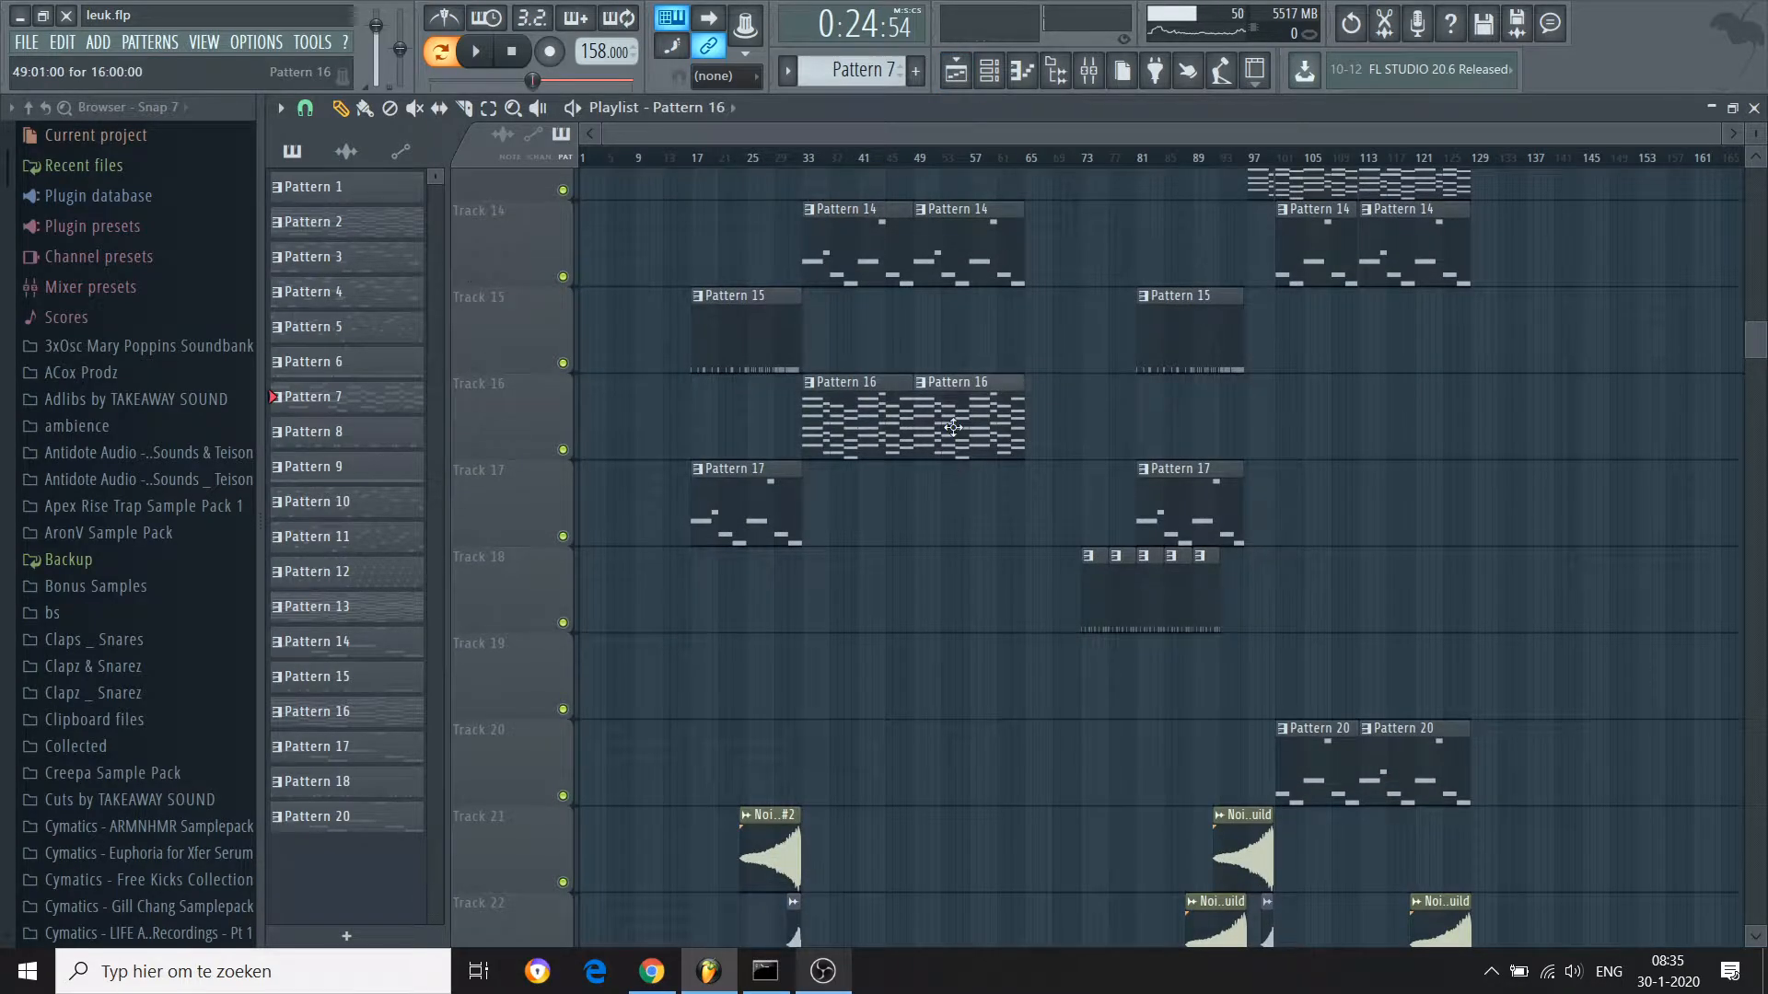
pyautogui.doubleClick(953, 426)
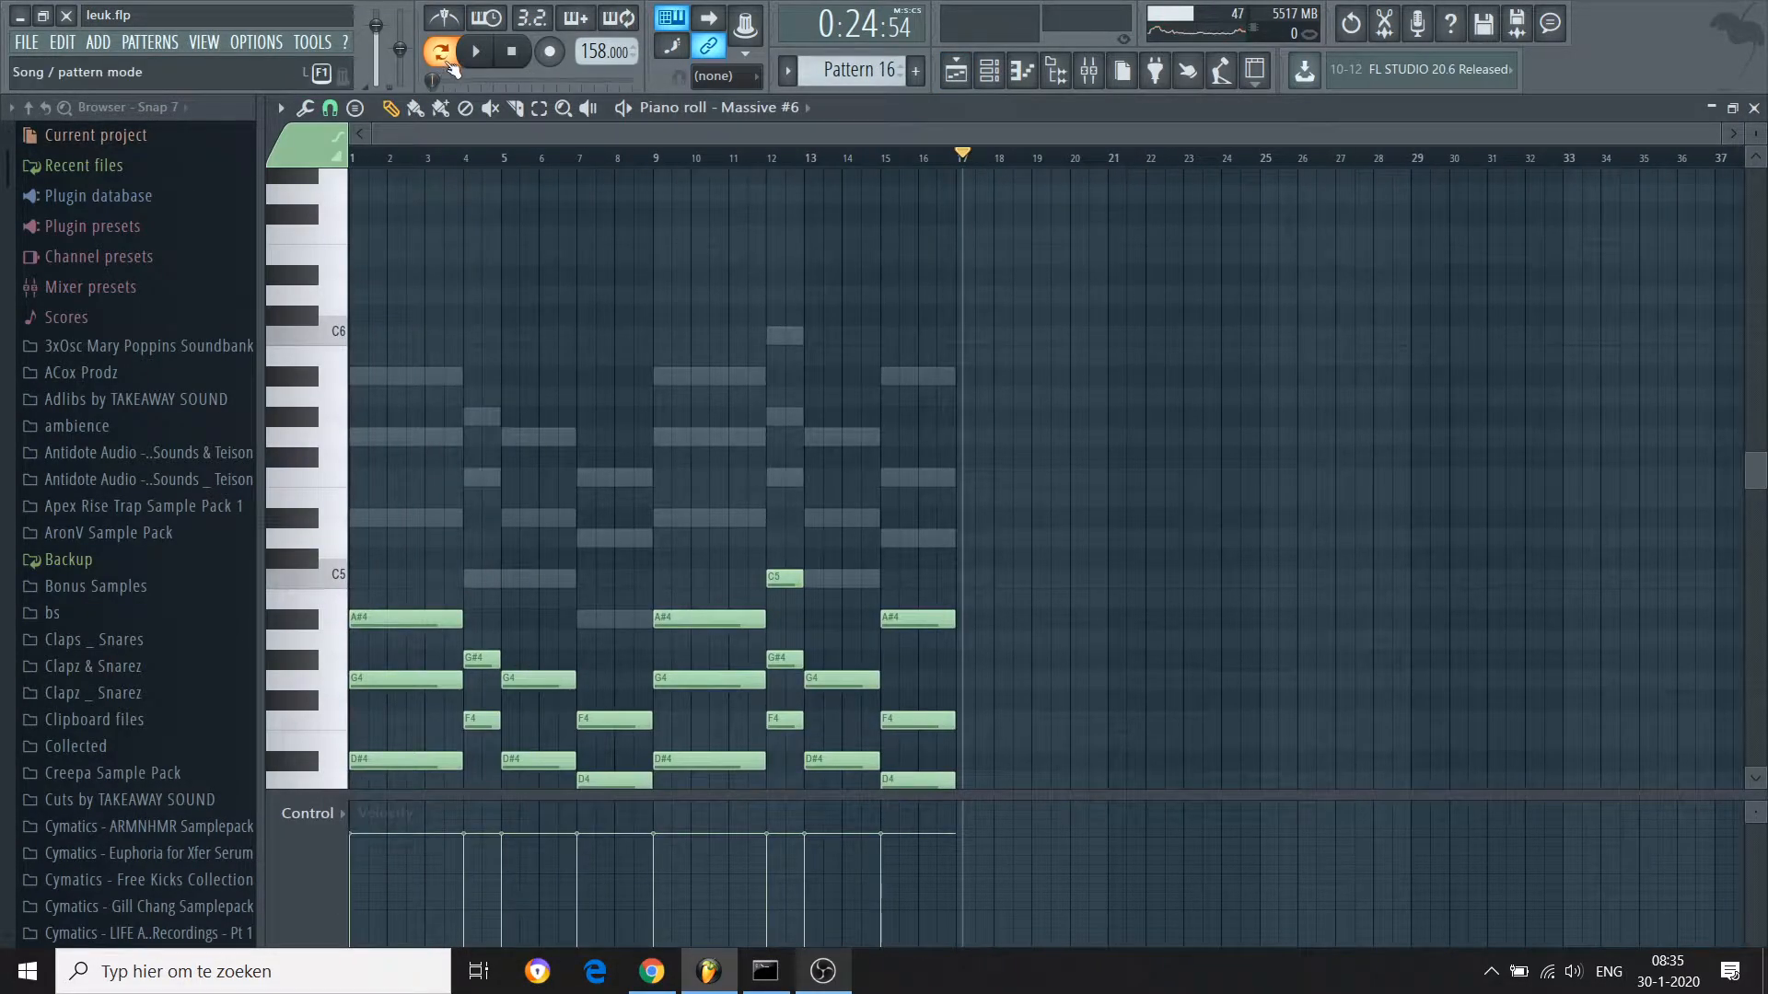
pyautogui.click(450, 68)
pyautogui.press('space')
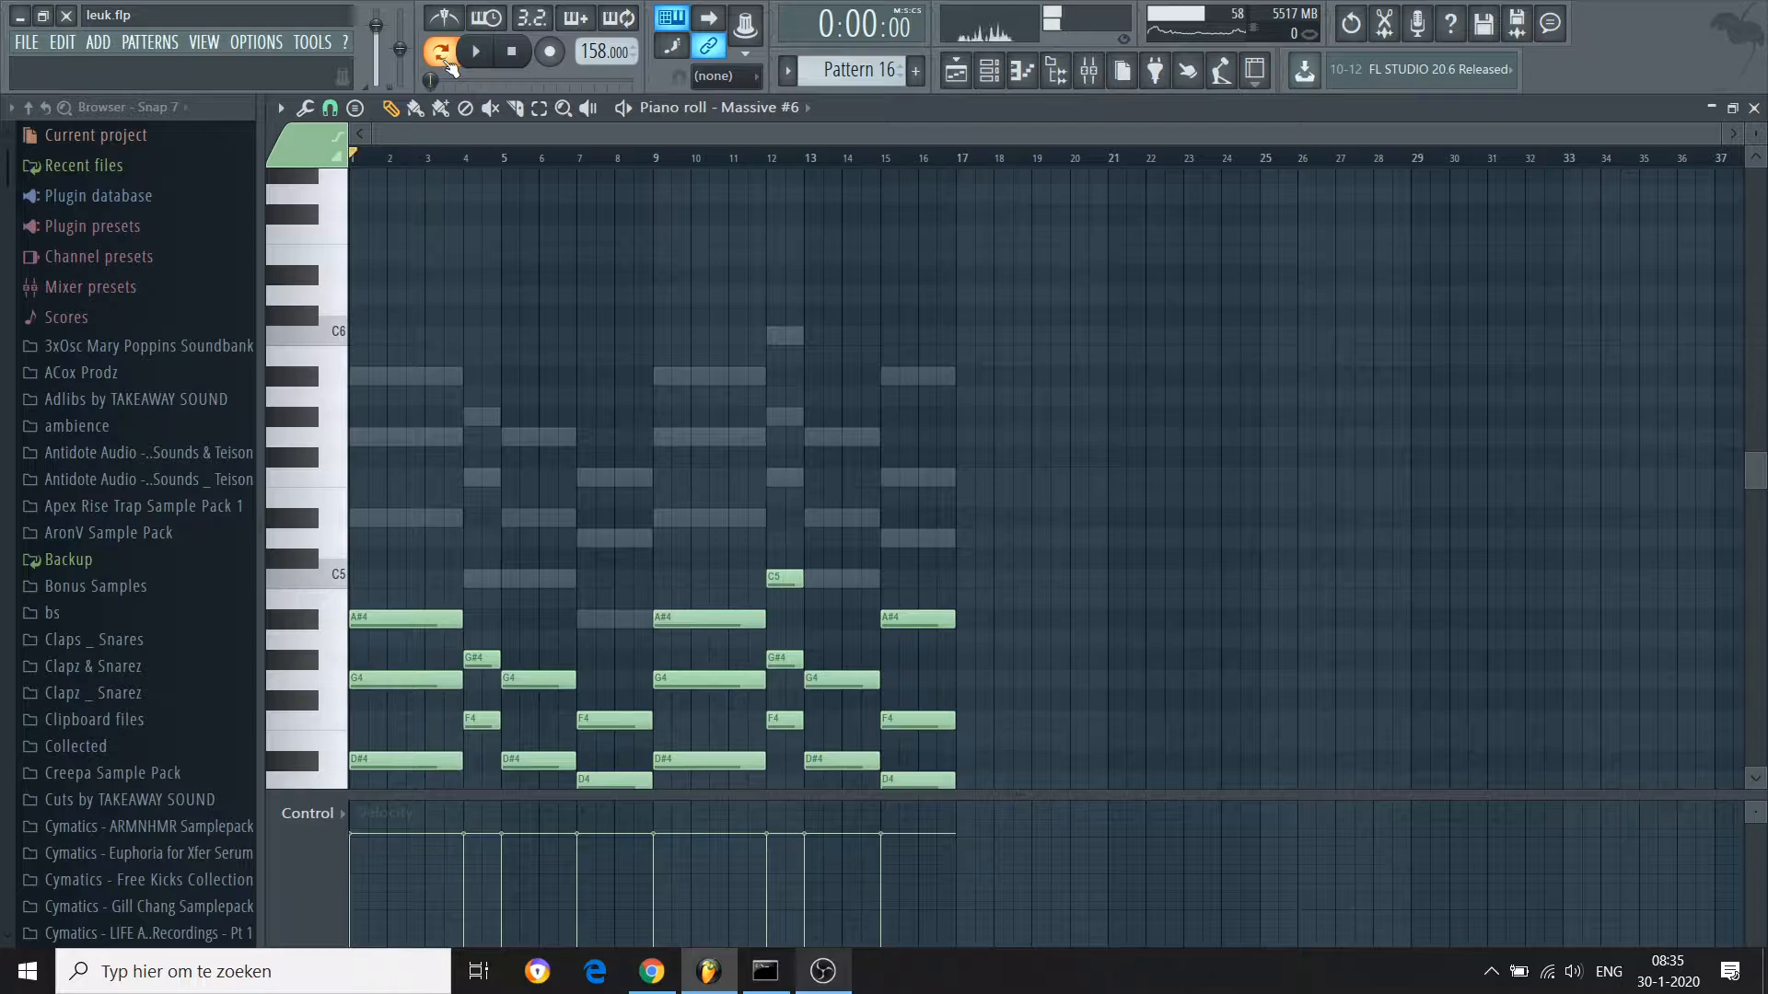
pyautogui.press('space')
pyautogui.press('Down')
pyautogui.press('Up')
pyautogui.press('Down')
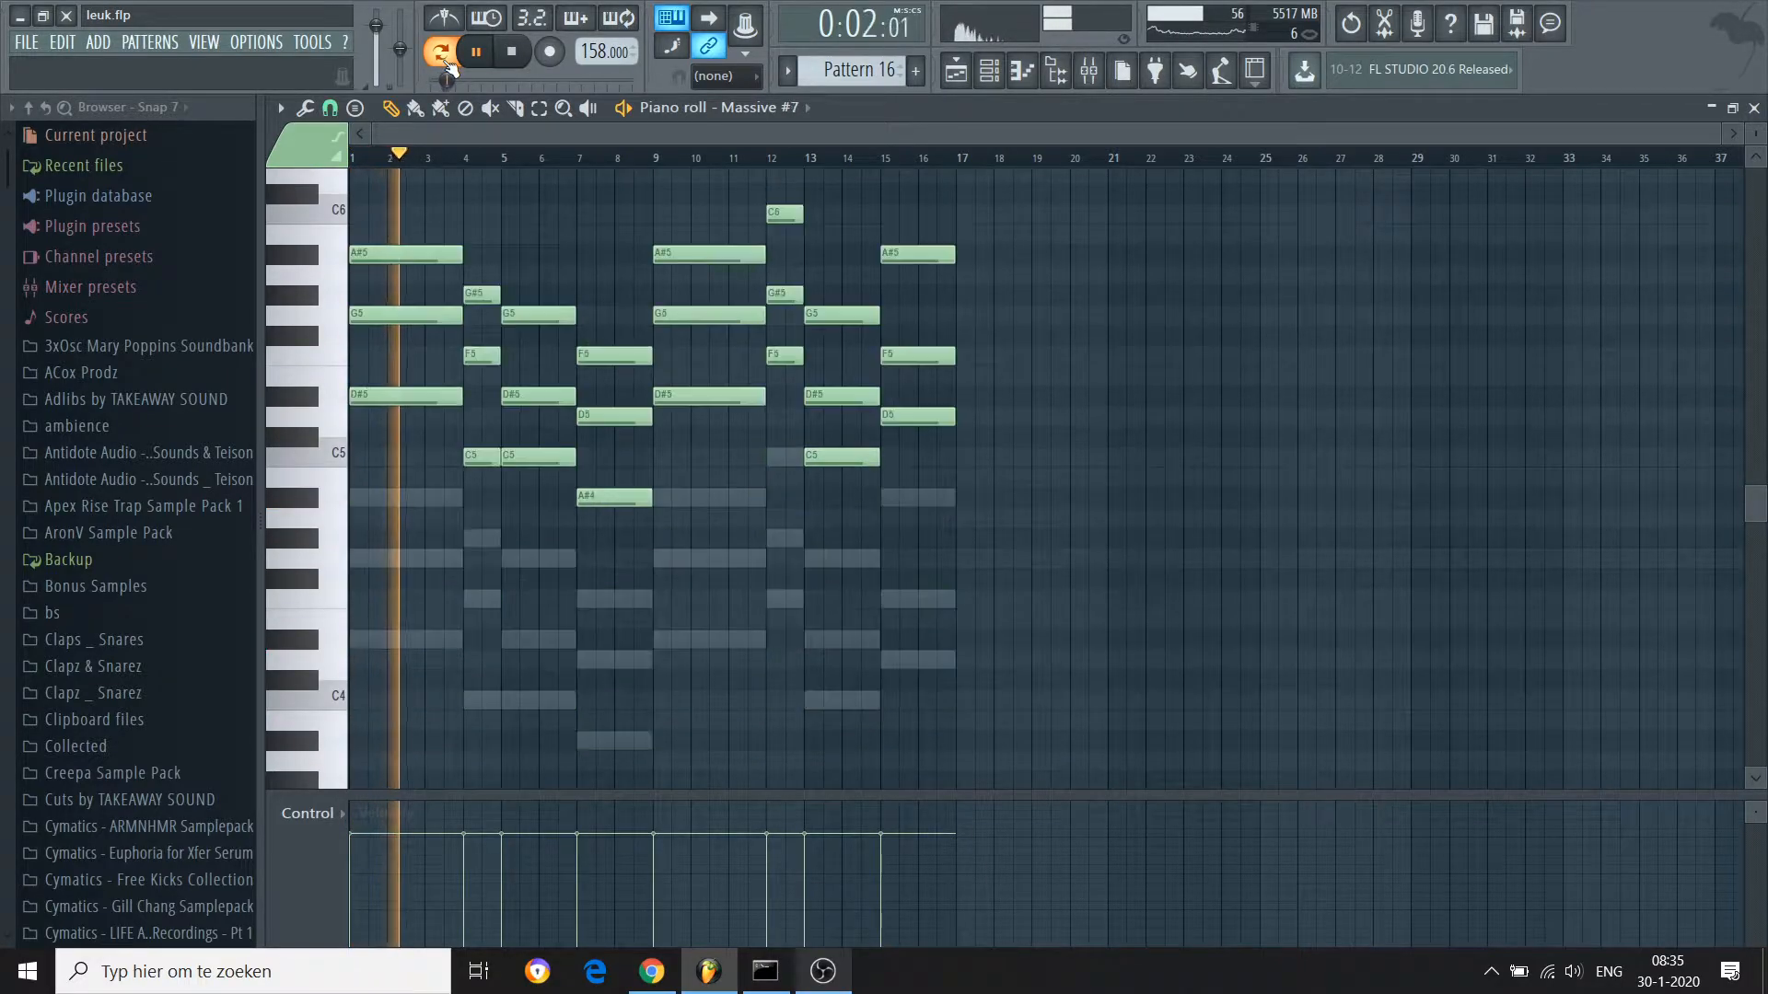
# Locate the Massive #6 and Massive #7 channels in the channel rack, stop playback, and return to the playlist
pyautogui.click(1056, 70)
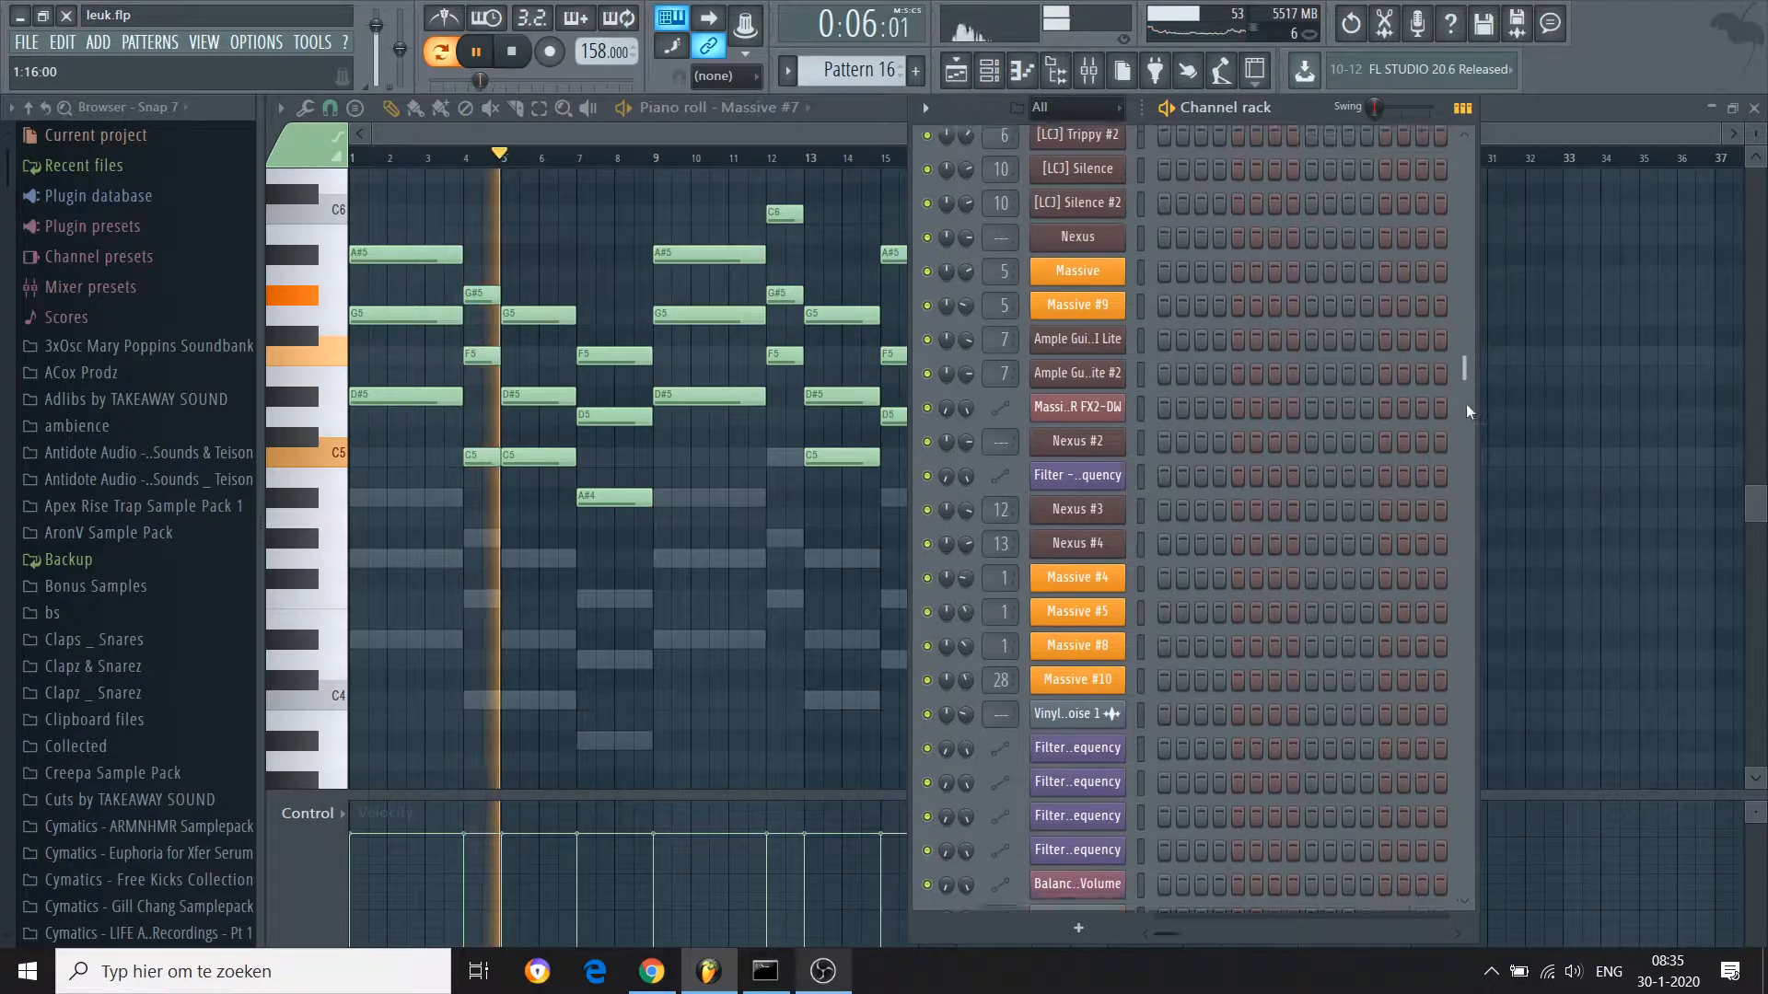
pyautogui.scroll(-10, 1423, 755)
pyautogui.press('space')
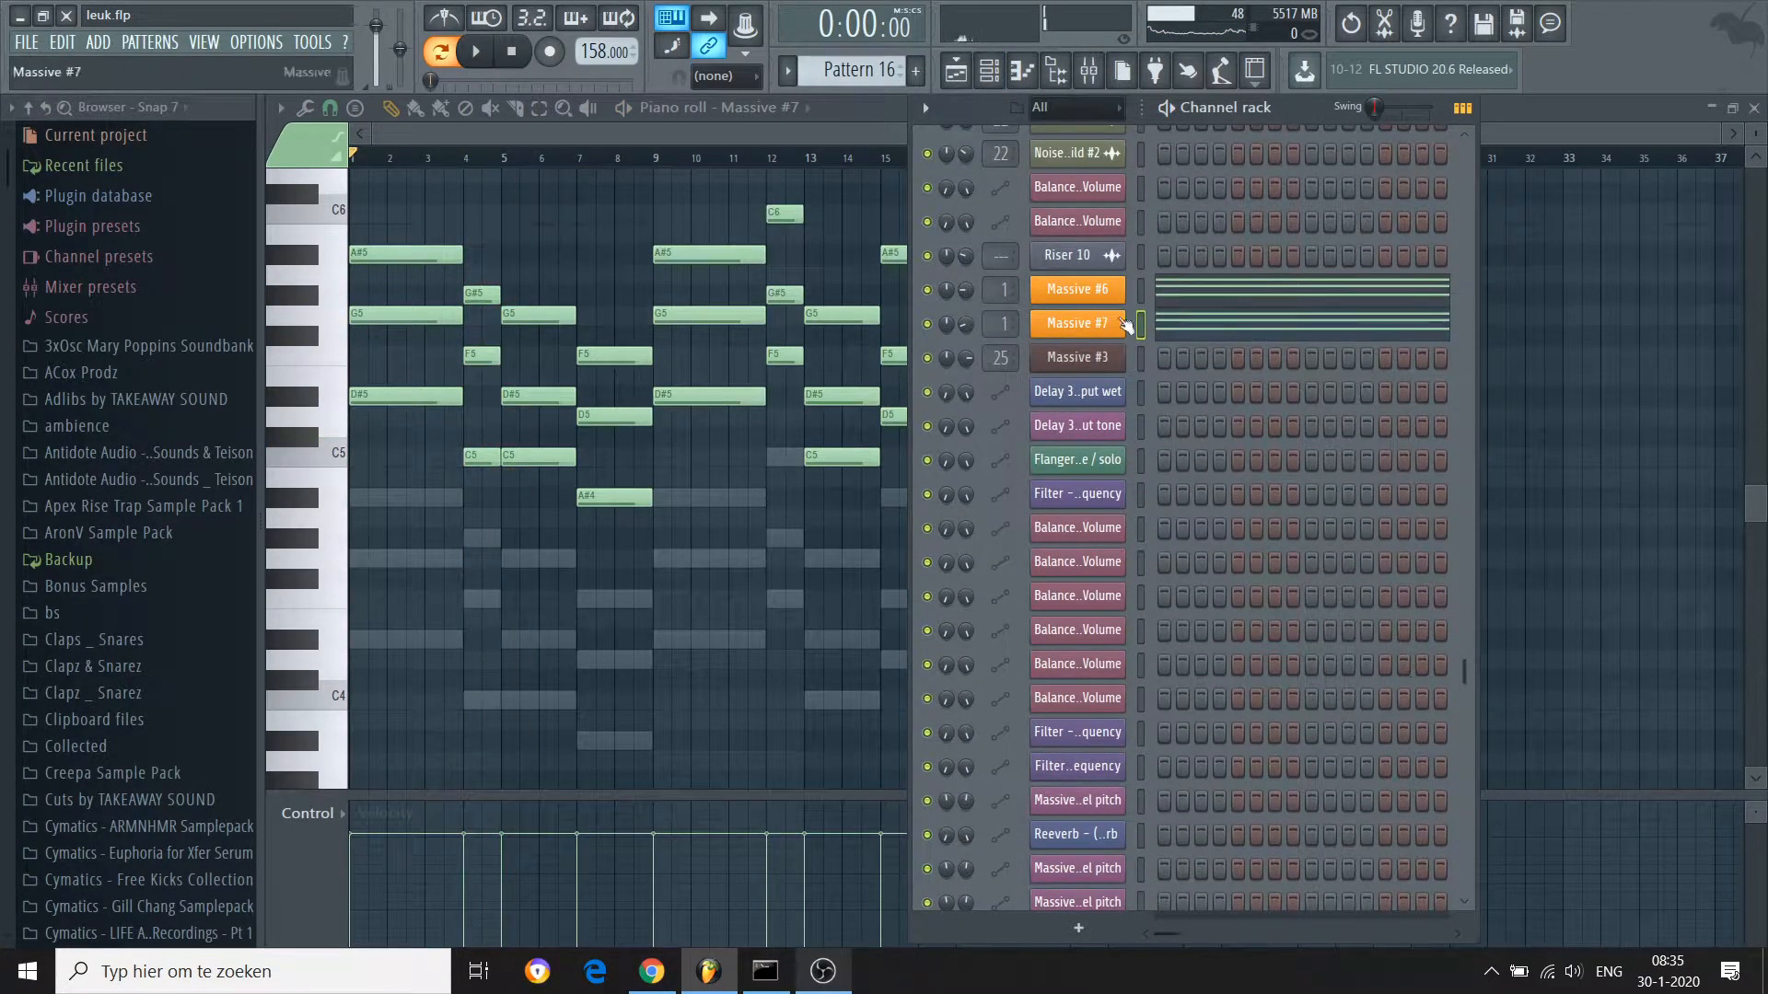
pyautogui.click(885, 128)
pyautogui.click(960, 72)
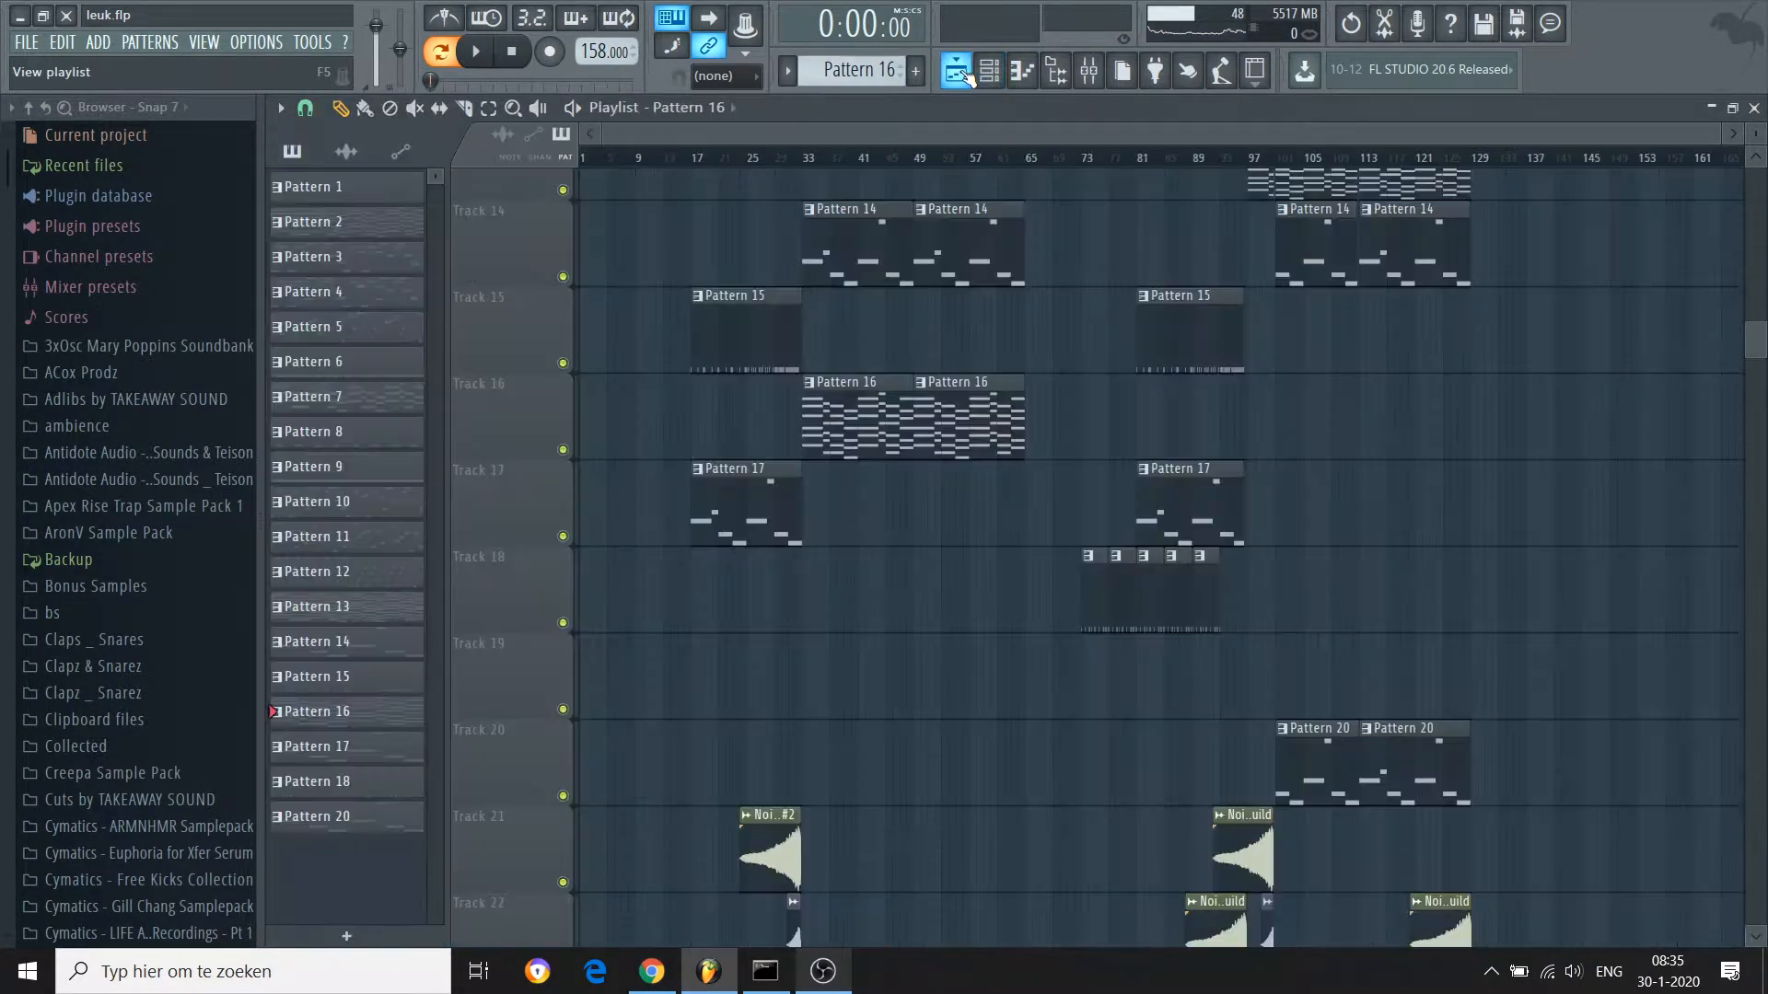
# Place the playhead at bar 49, audition the Pattern 4 clip's Ample Guitar notes in pattern mode, and return to the playlist
pyautogui.scroll(12, 963, 73)
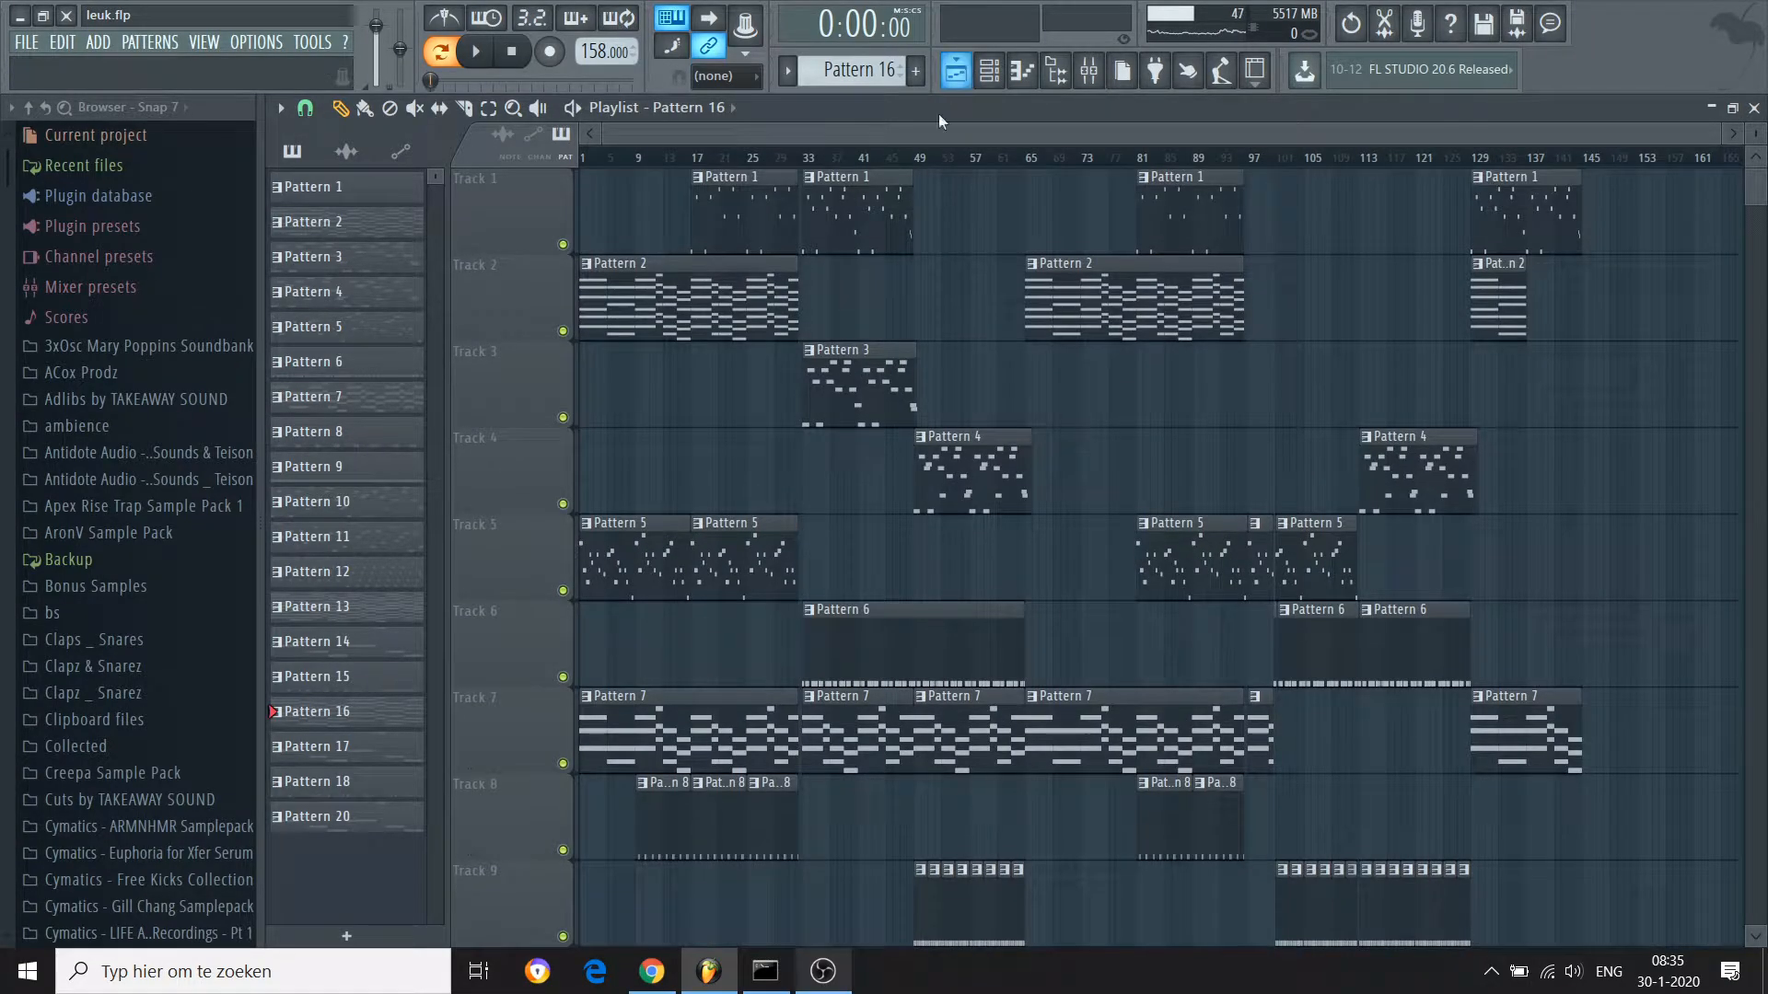
pyautogui.click(922, 163)
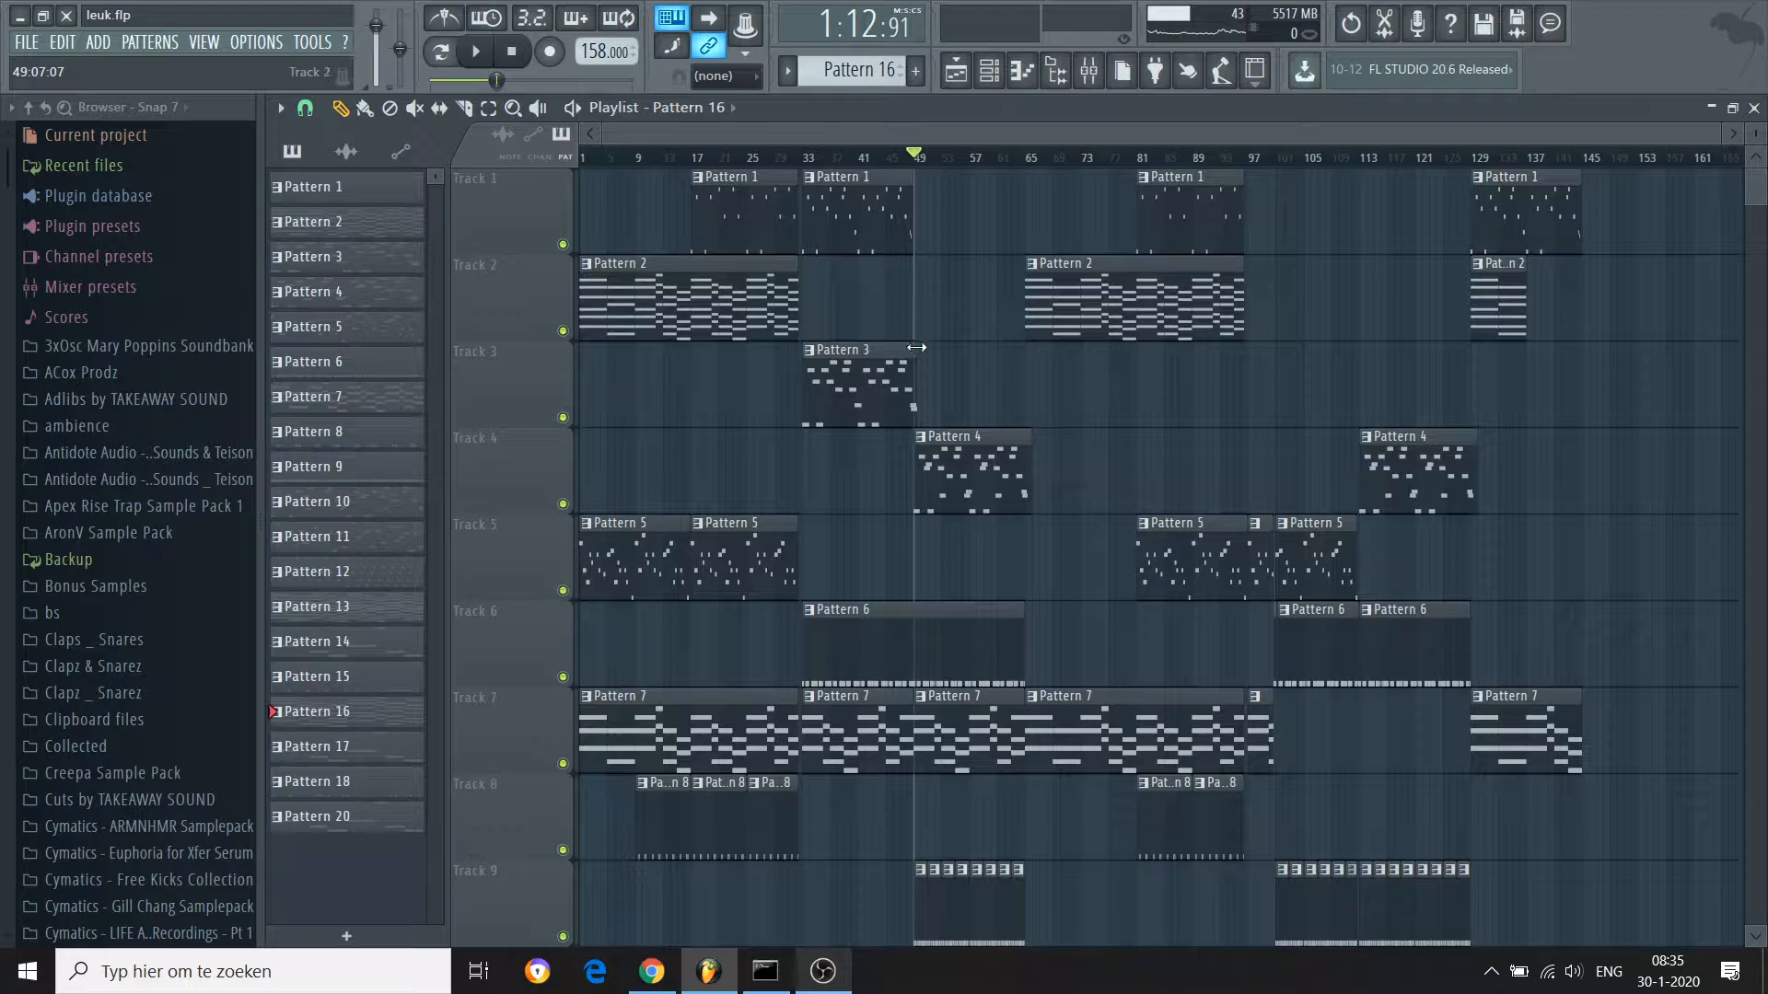
pyautogui.doubleClick(963, 447)
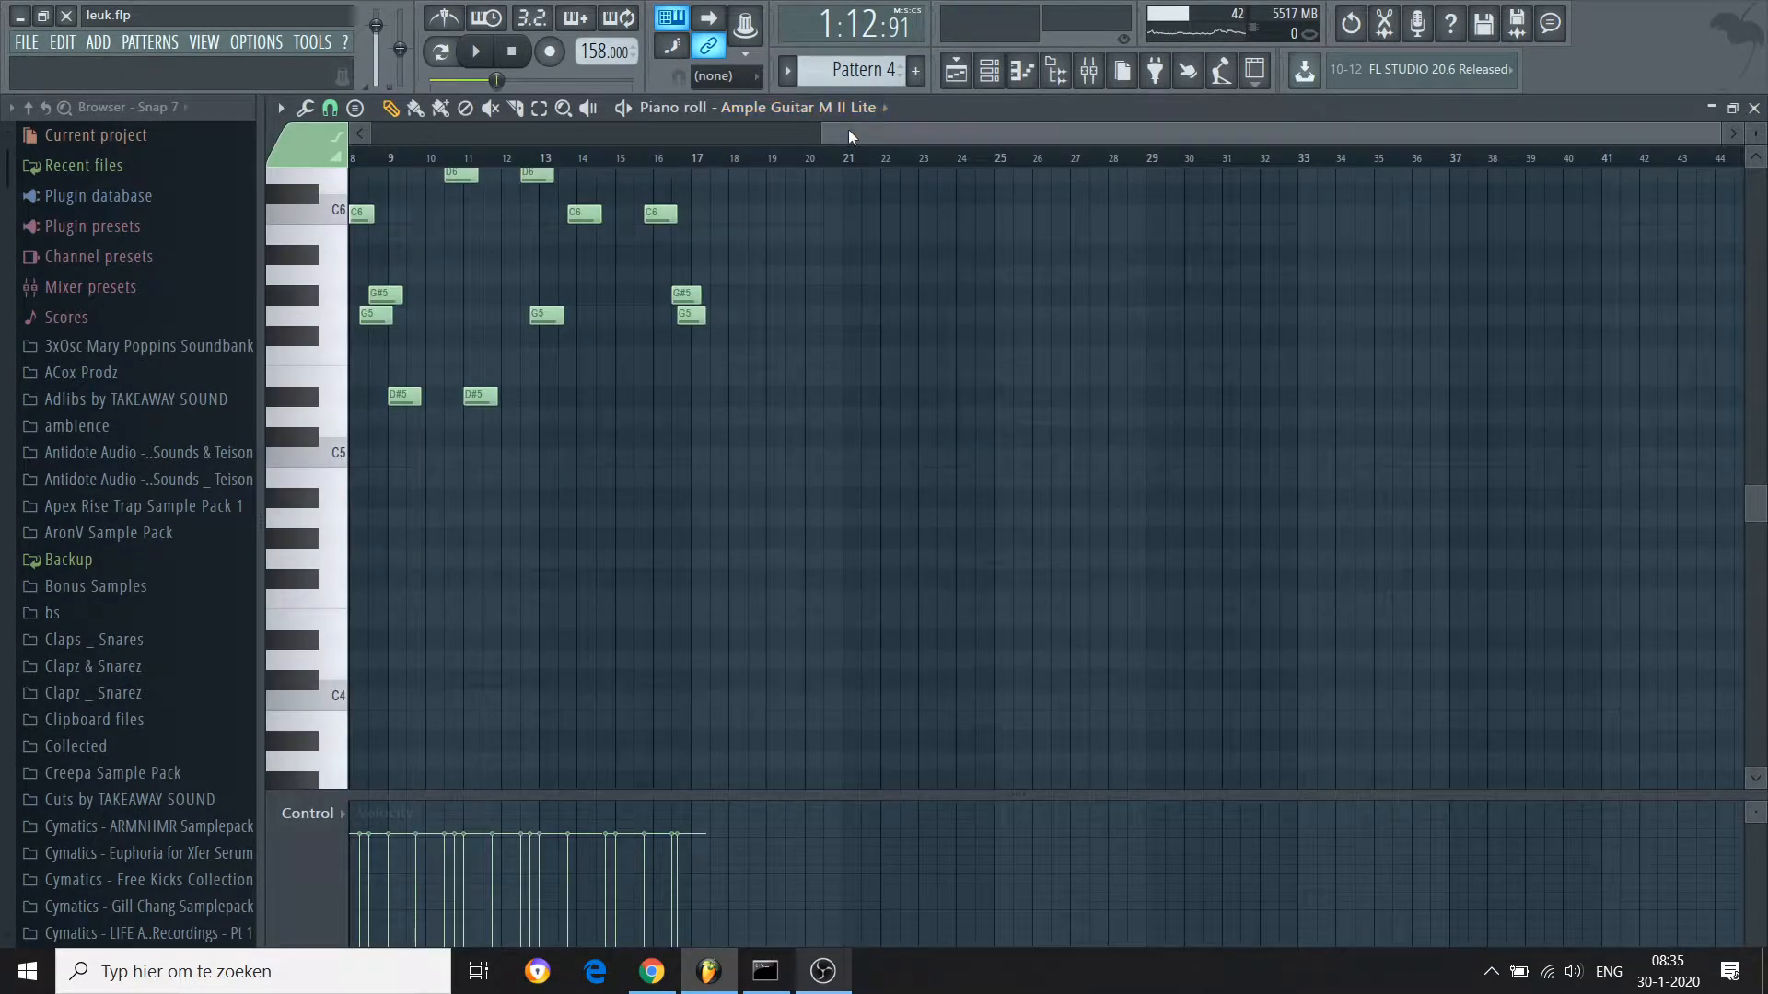
pyautogui.click(476, 51)
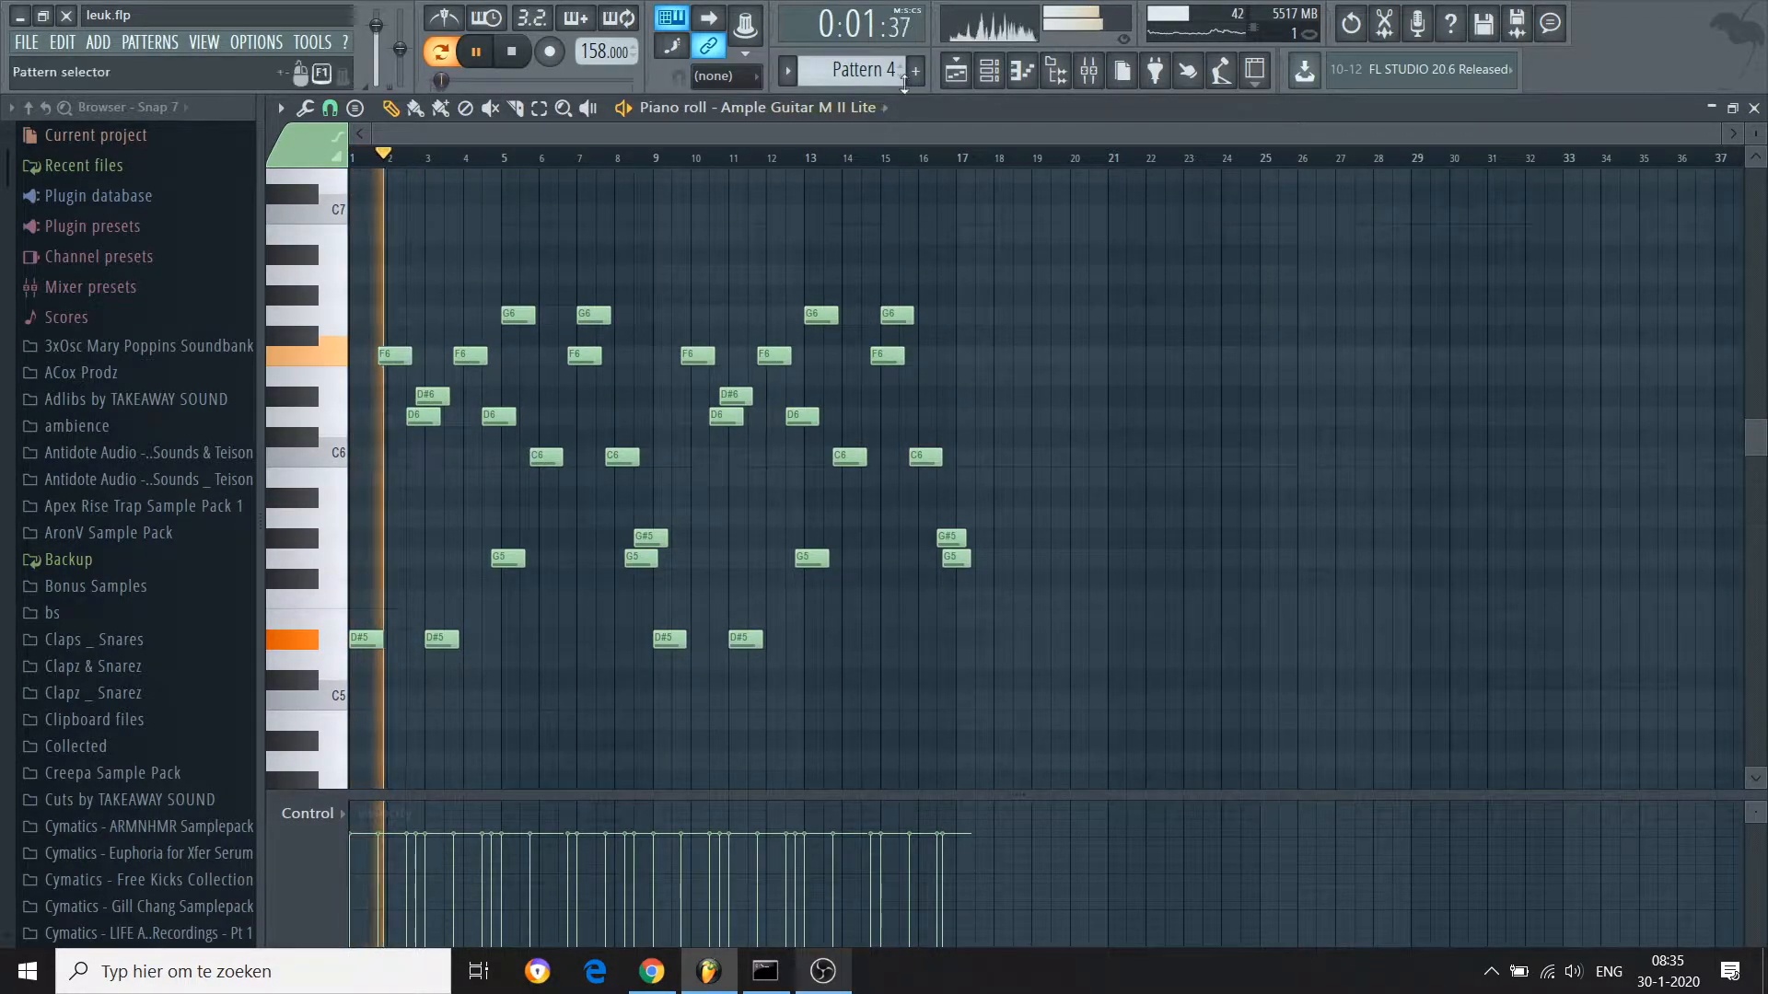
pyautogui.press('F5')
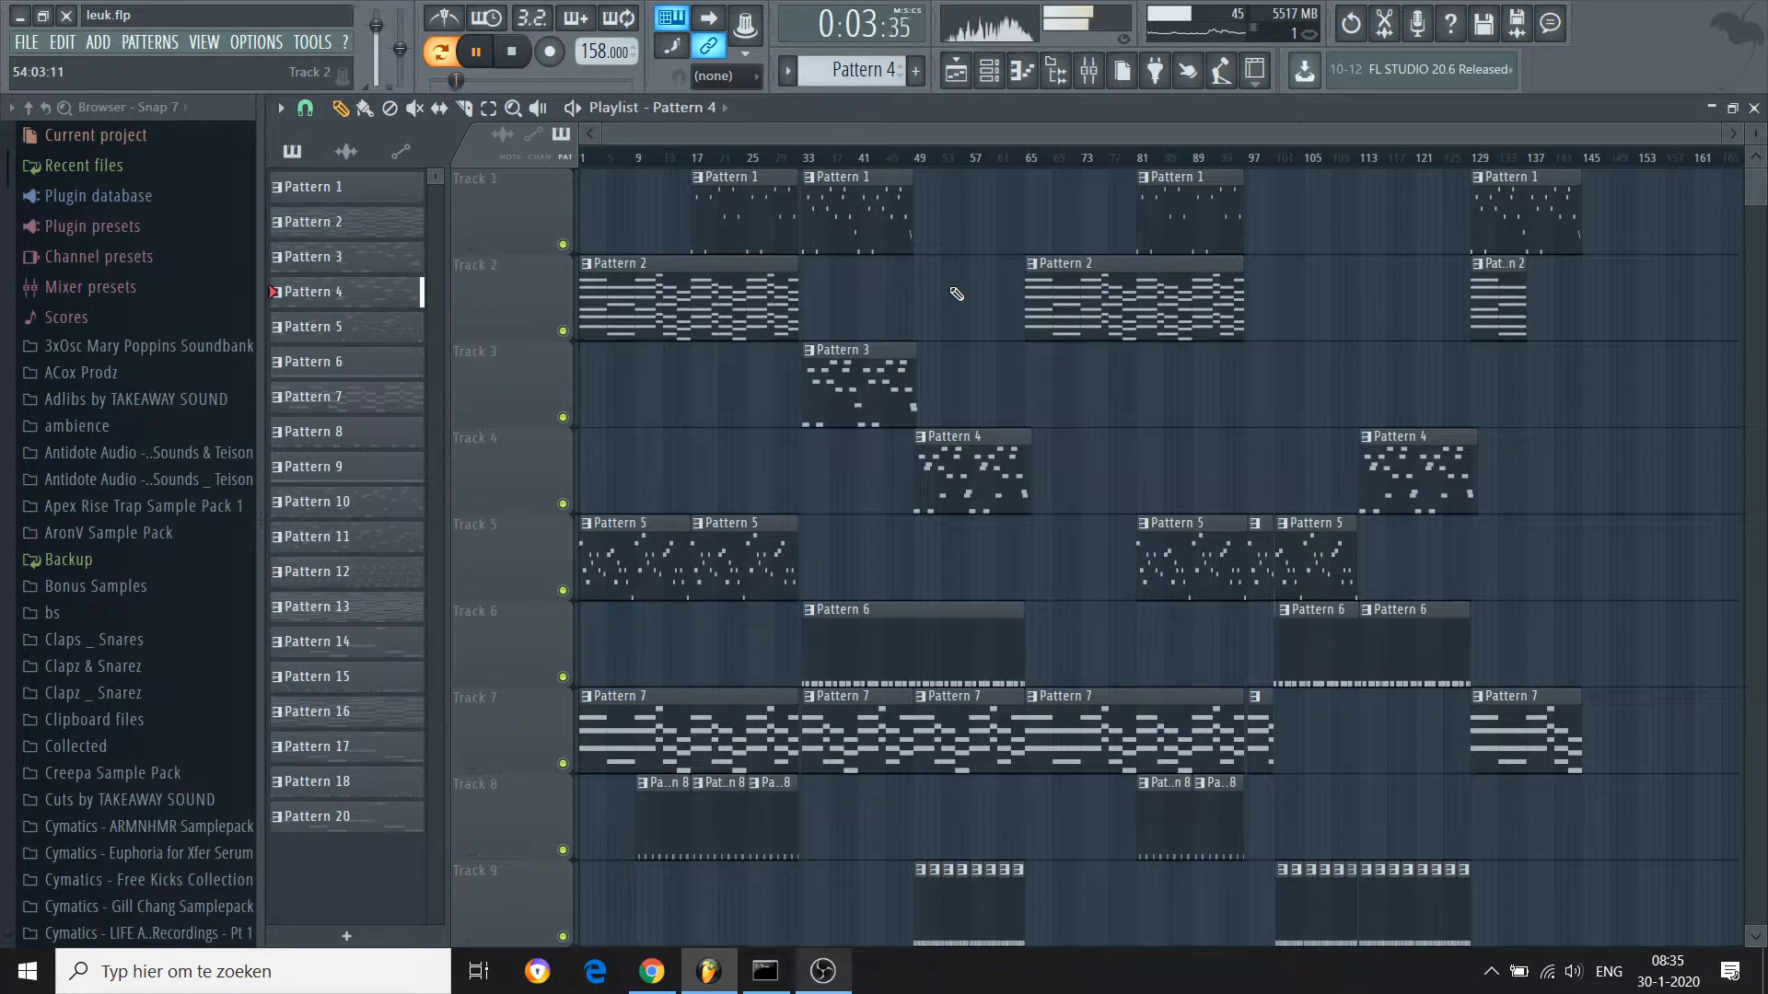
# Open the Pattern 10 clip on Track 10 and audition it while viewing the [LCJ] Trippy #2 and [LCJ] Silence #2 notes
pyautogui.scroll(-6, 956, 293)
pyautogui.doubleClick(956, 294)
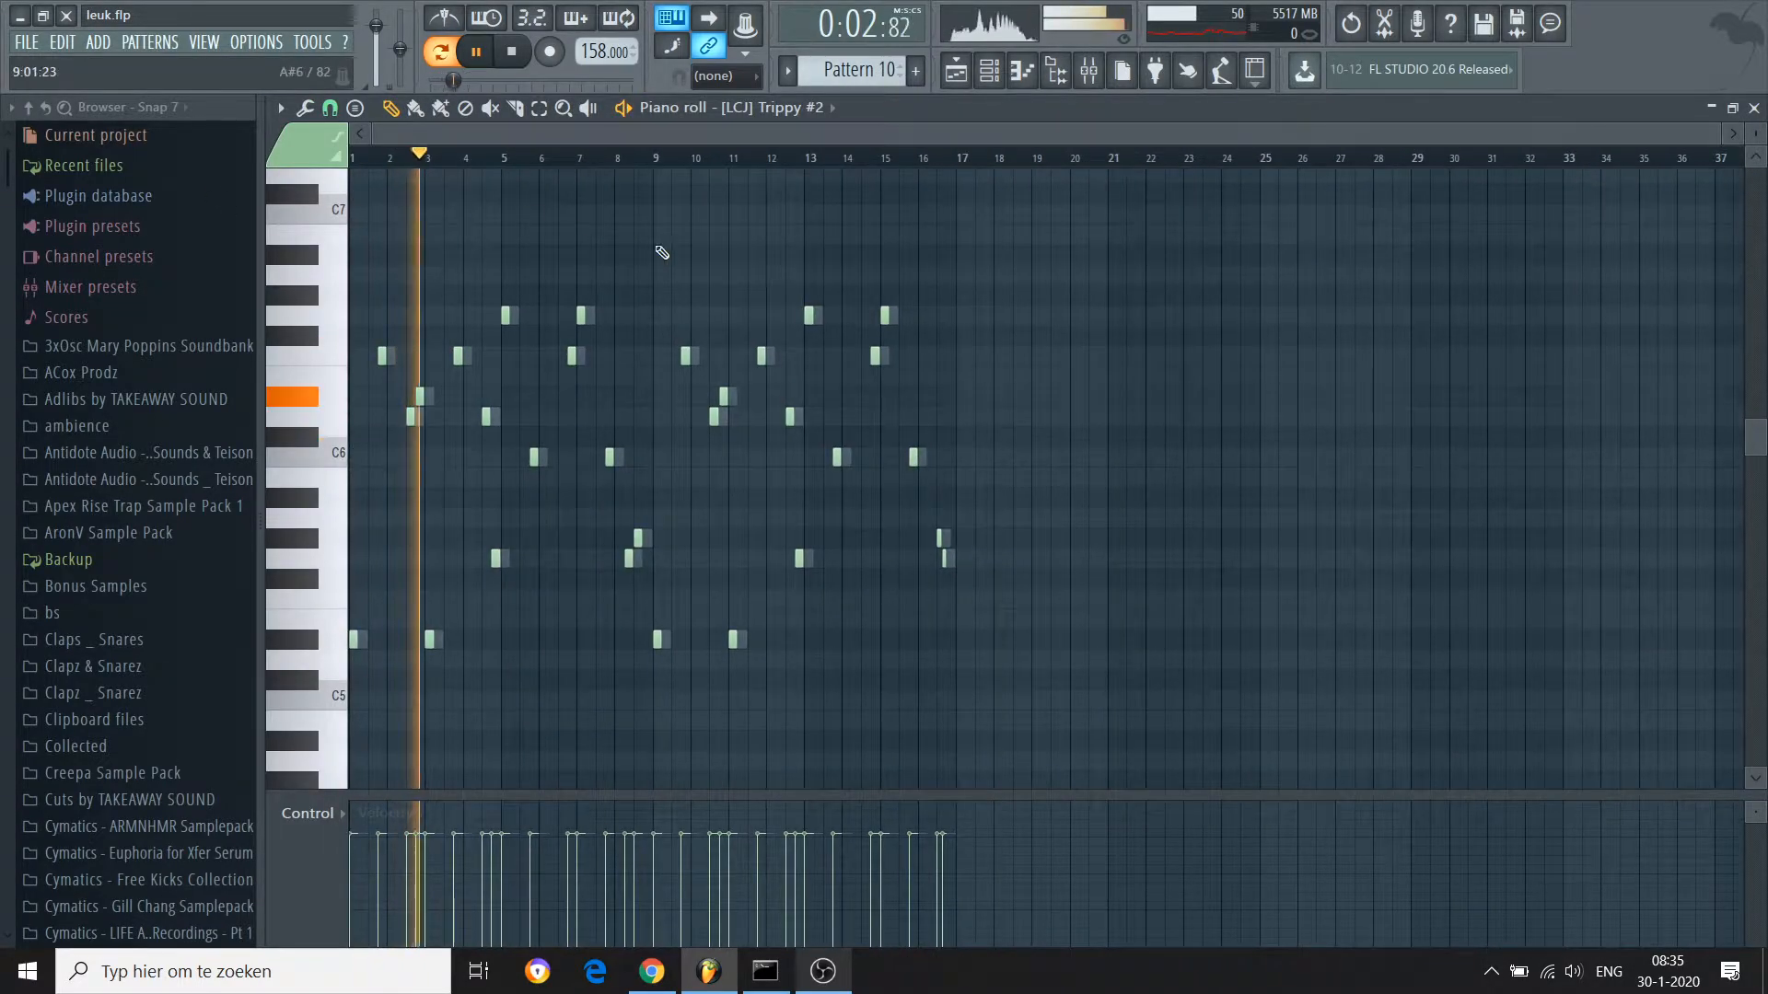
pyautogui.press('Down')
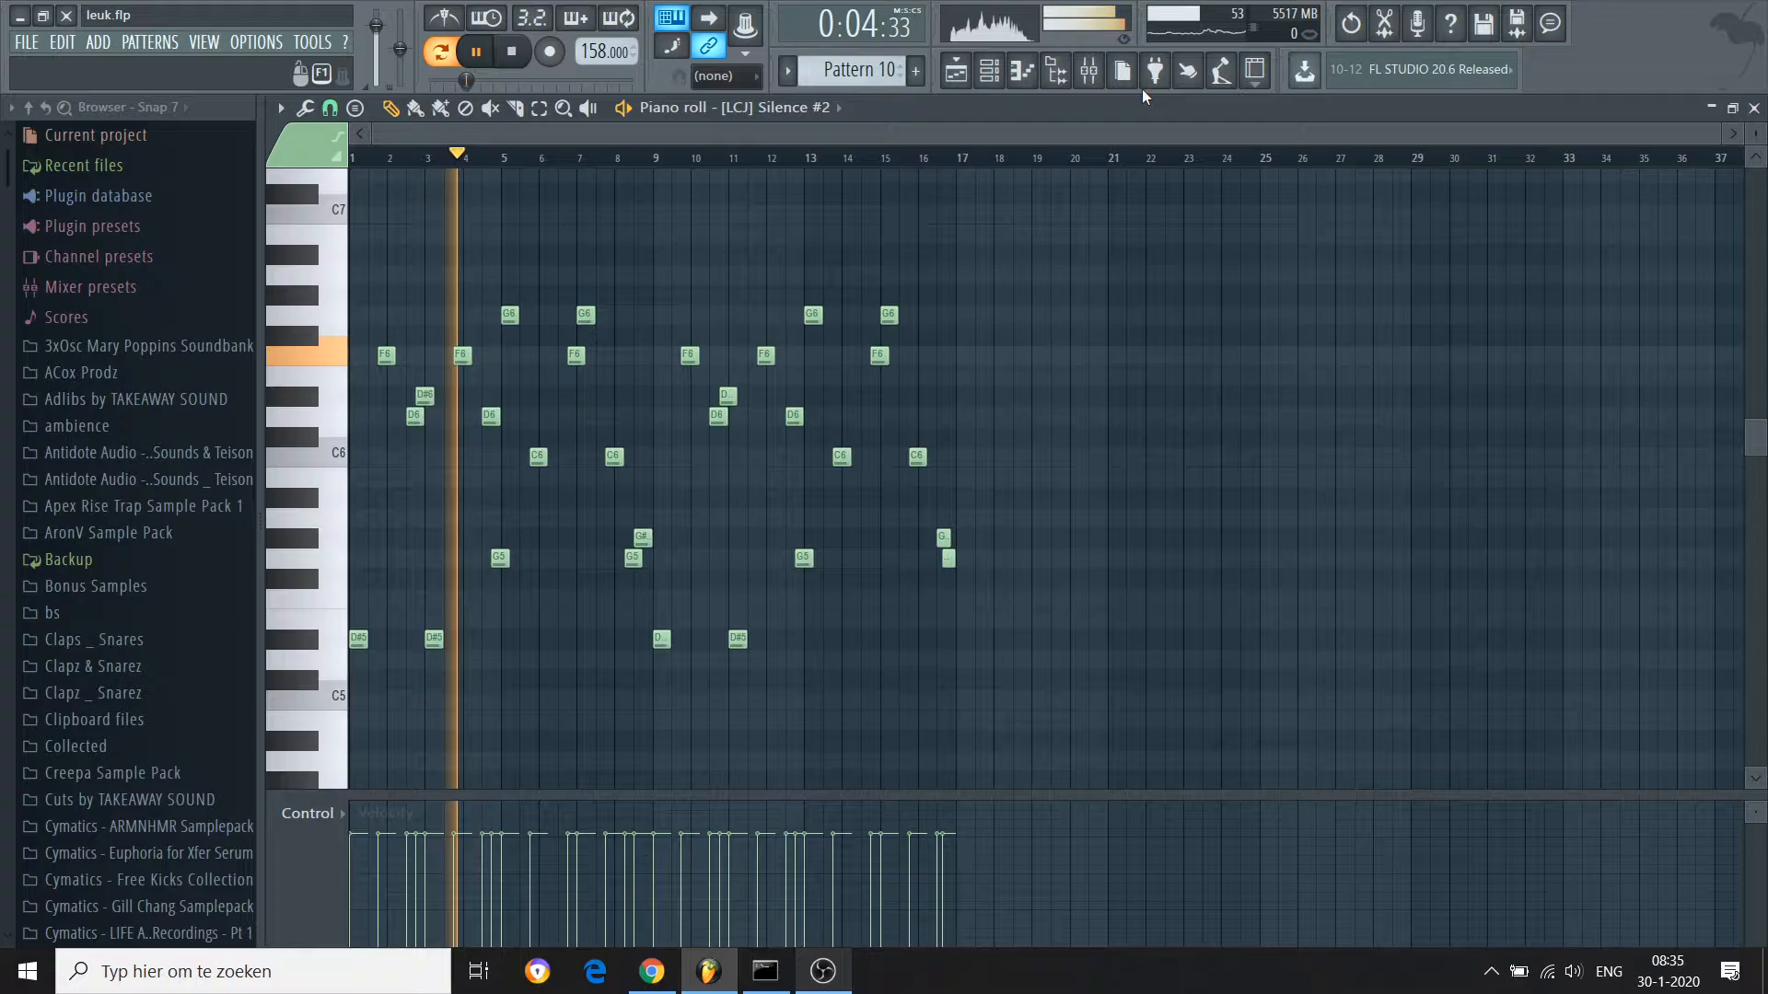
# Open a Pattern 9 clip on Track 9, audition its Shaker II F.N. notes, return to the playlist, and stop playback
pyautogui.click(956, 72)
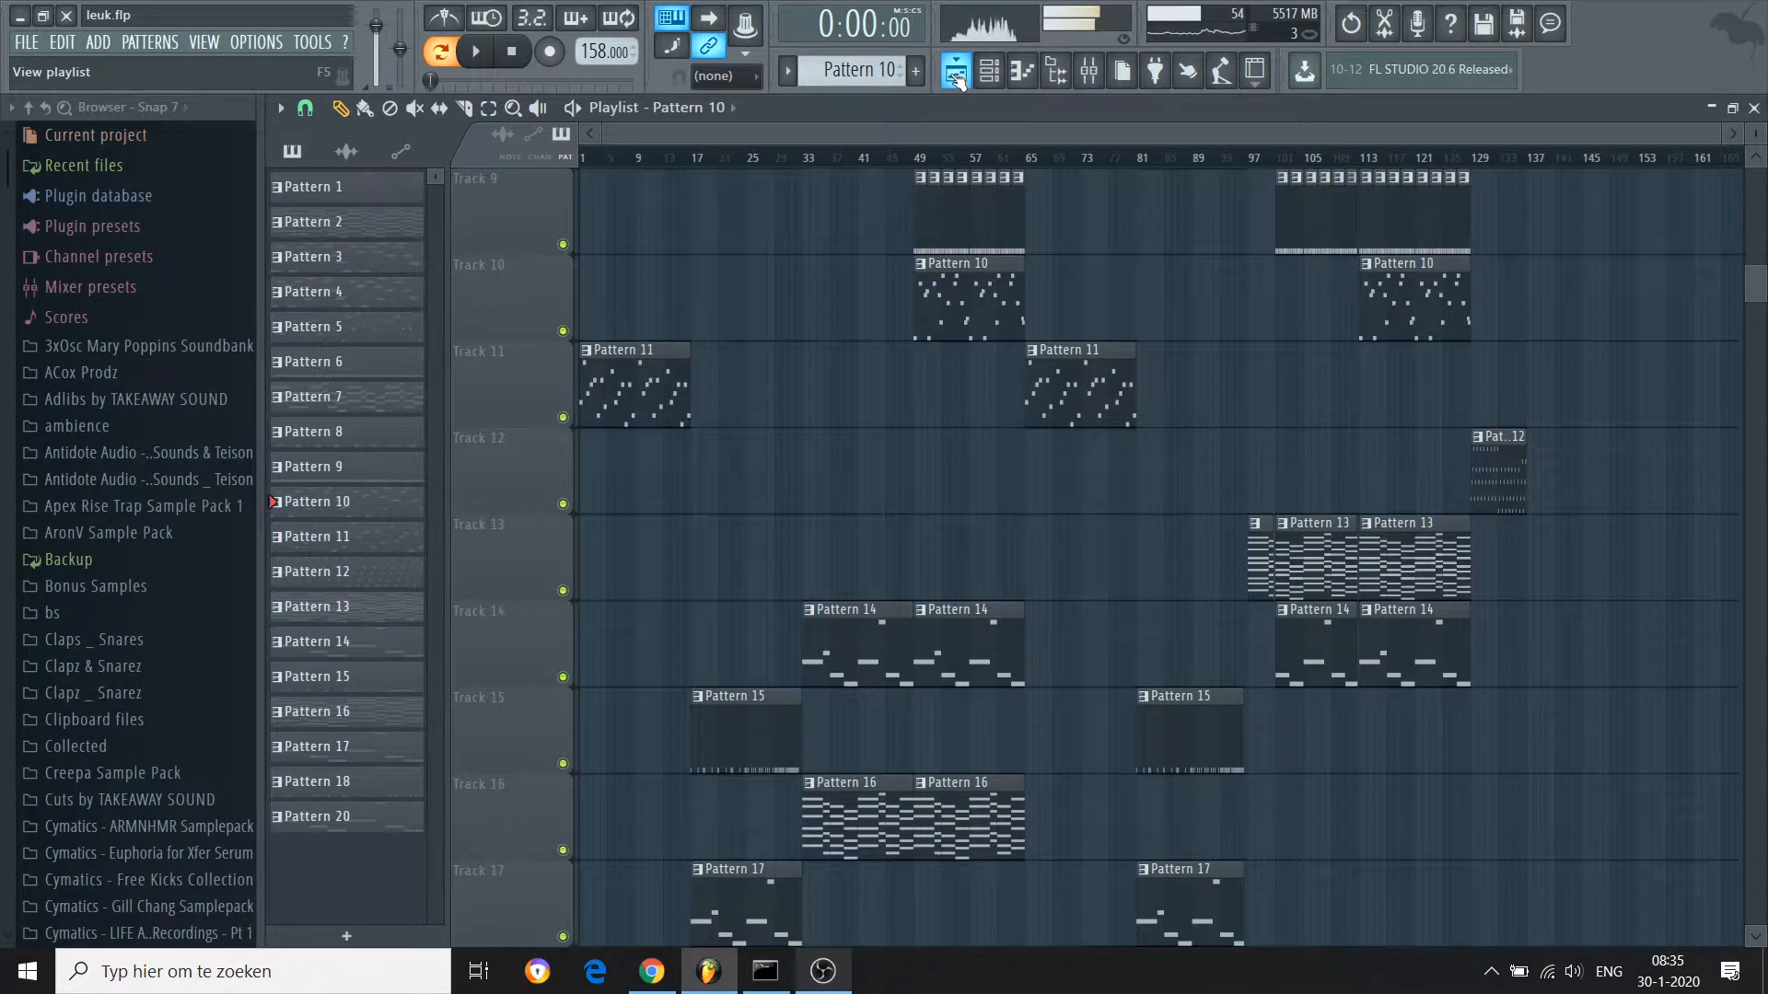
pyautogui.scroll(5, 1104, 537)
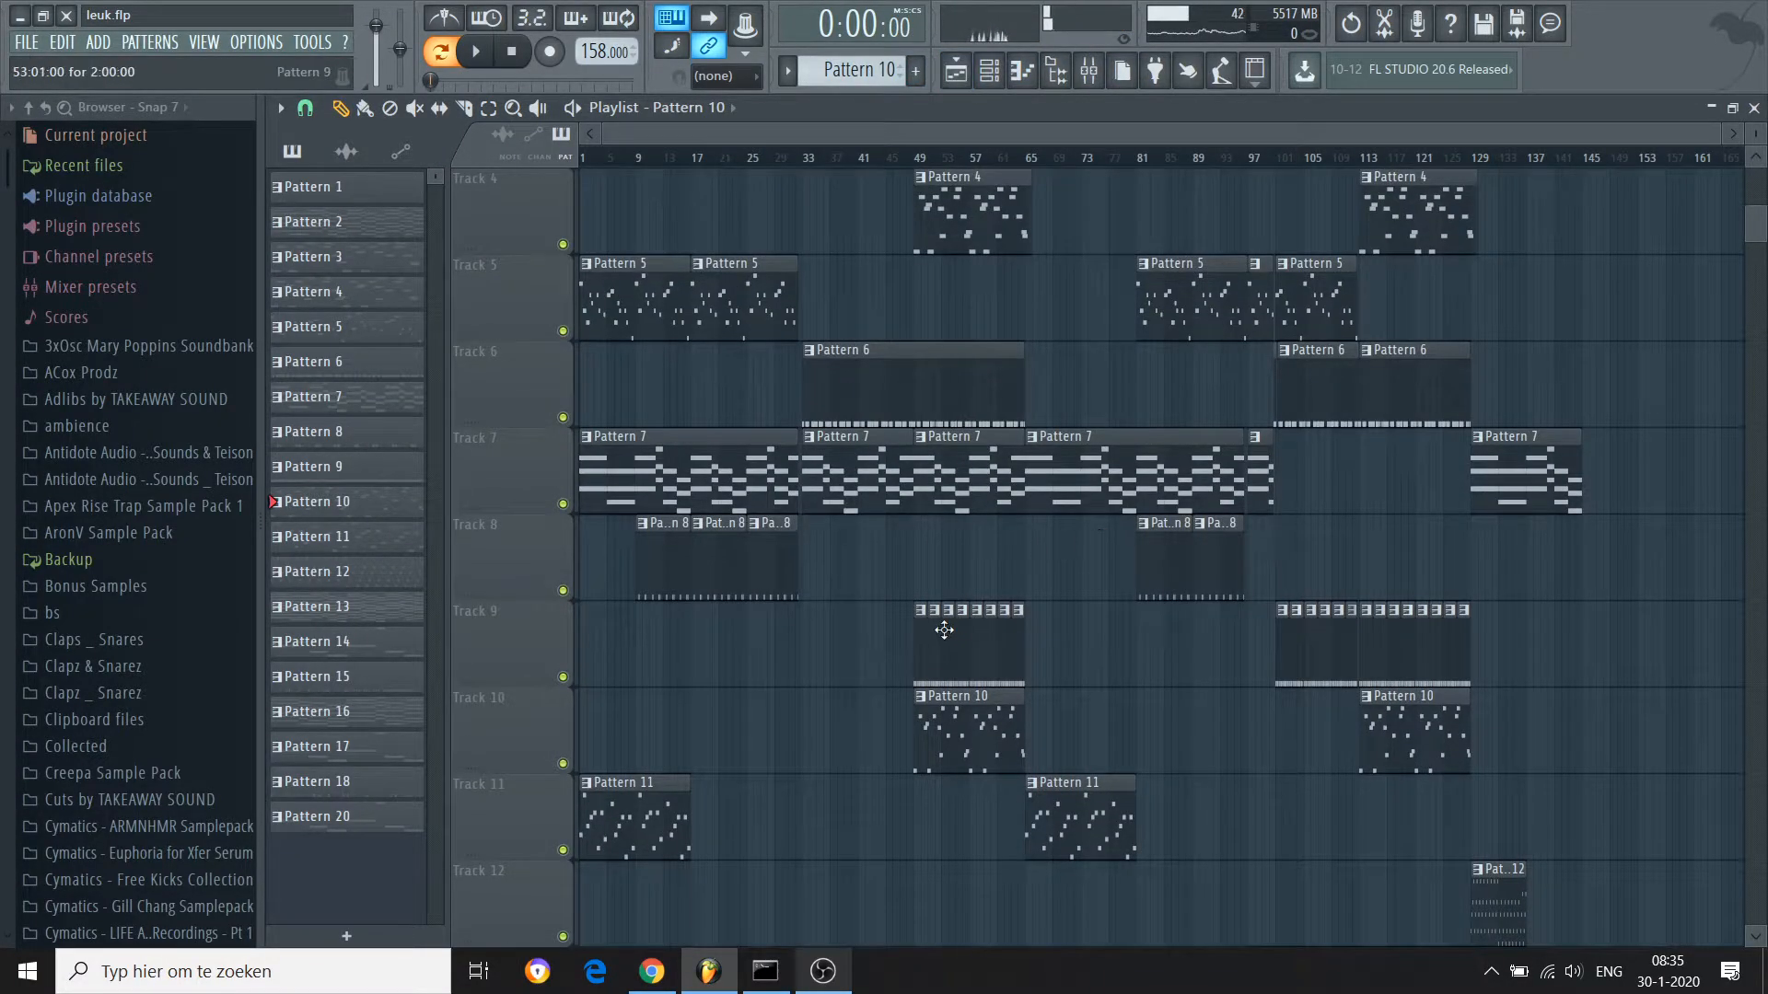
pyautogui.doubleClick(918, 634)
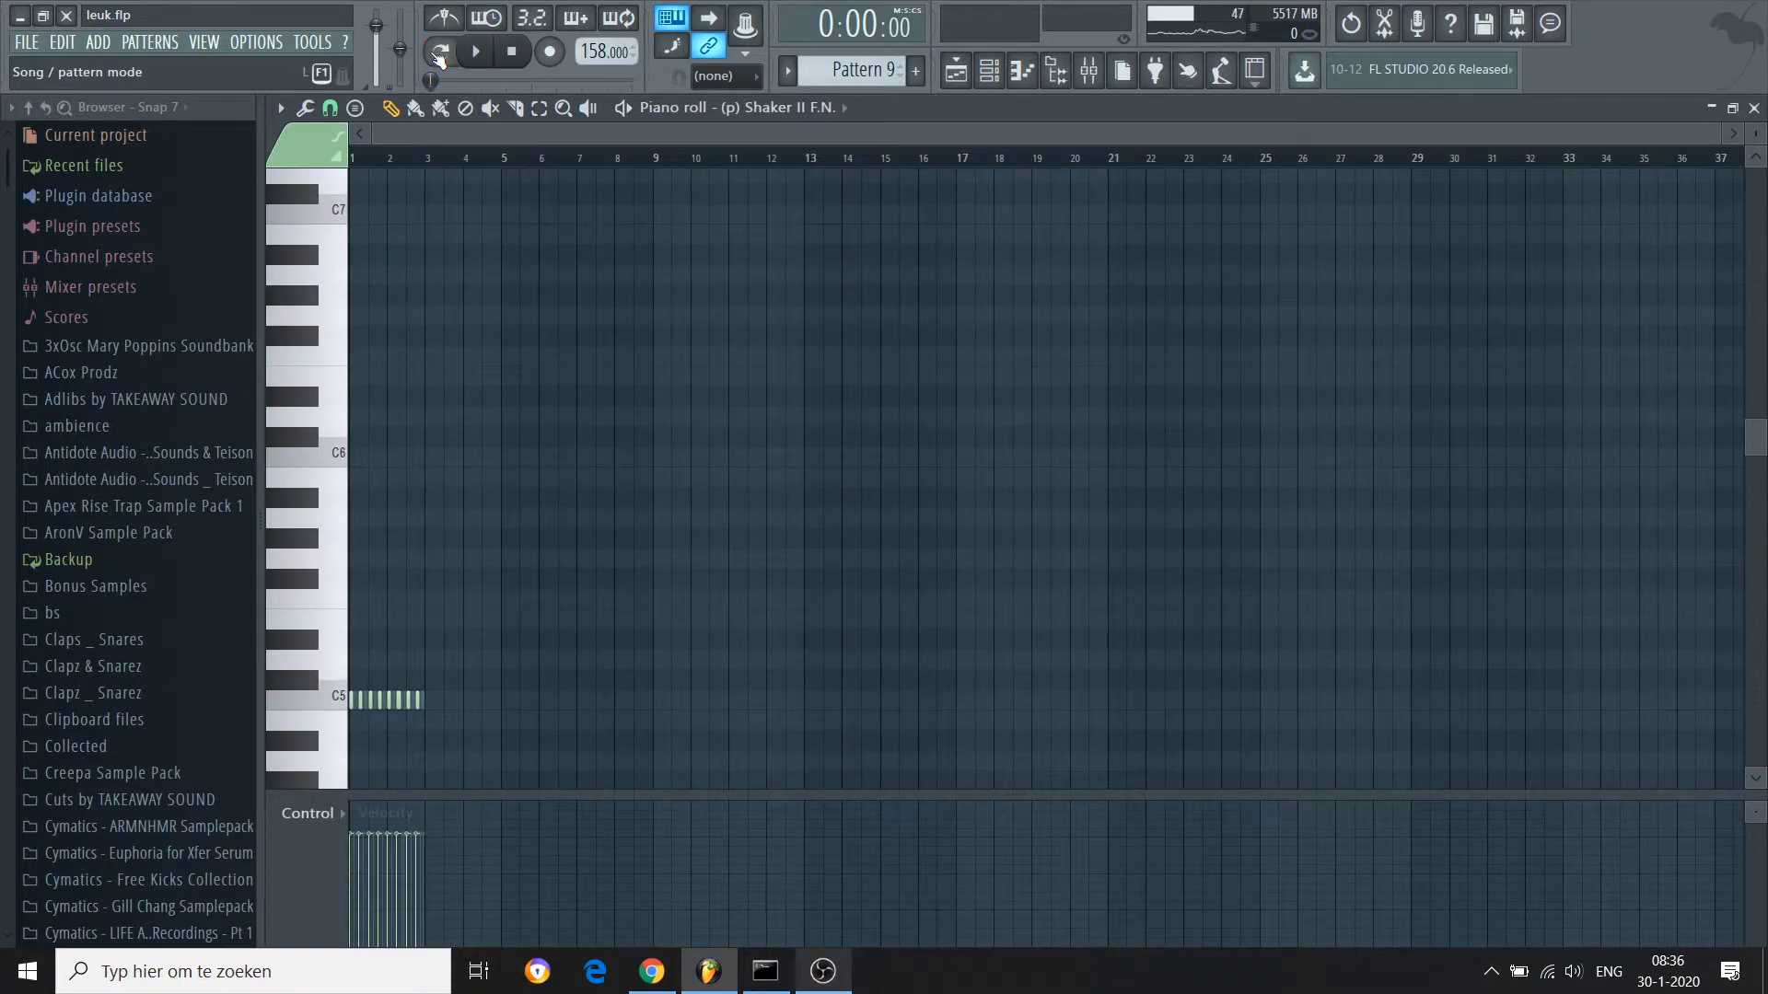
pyautogui.press('space')
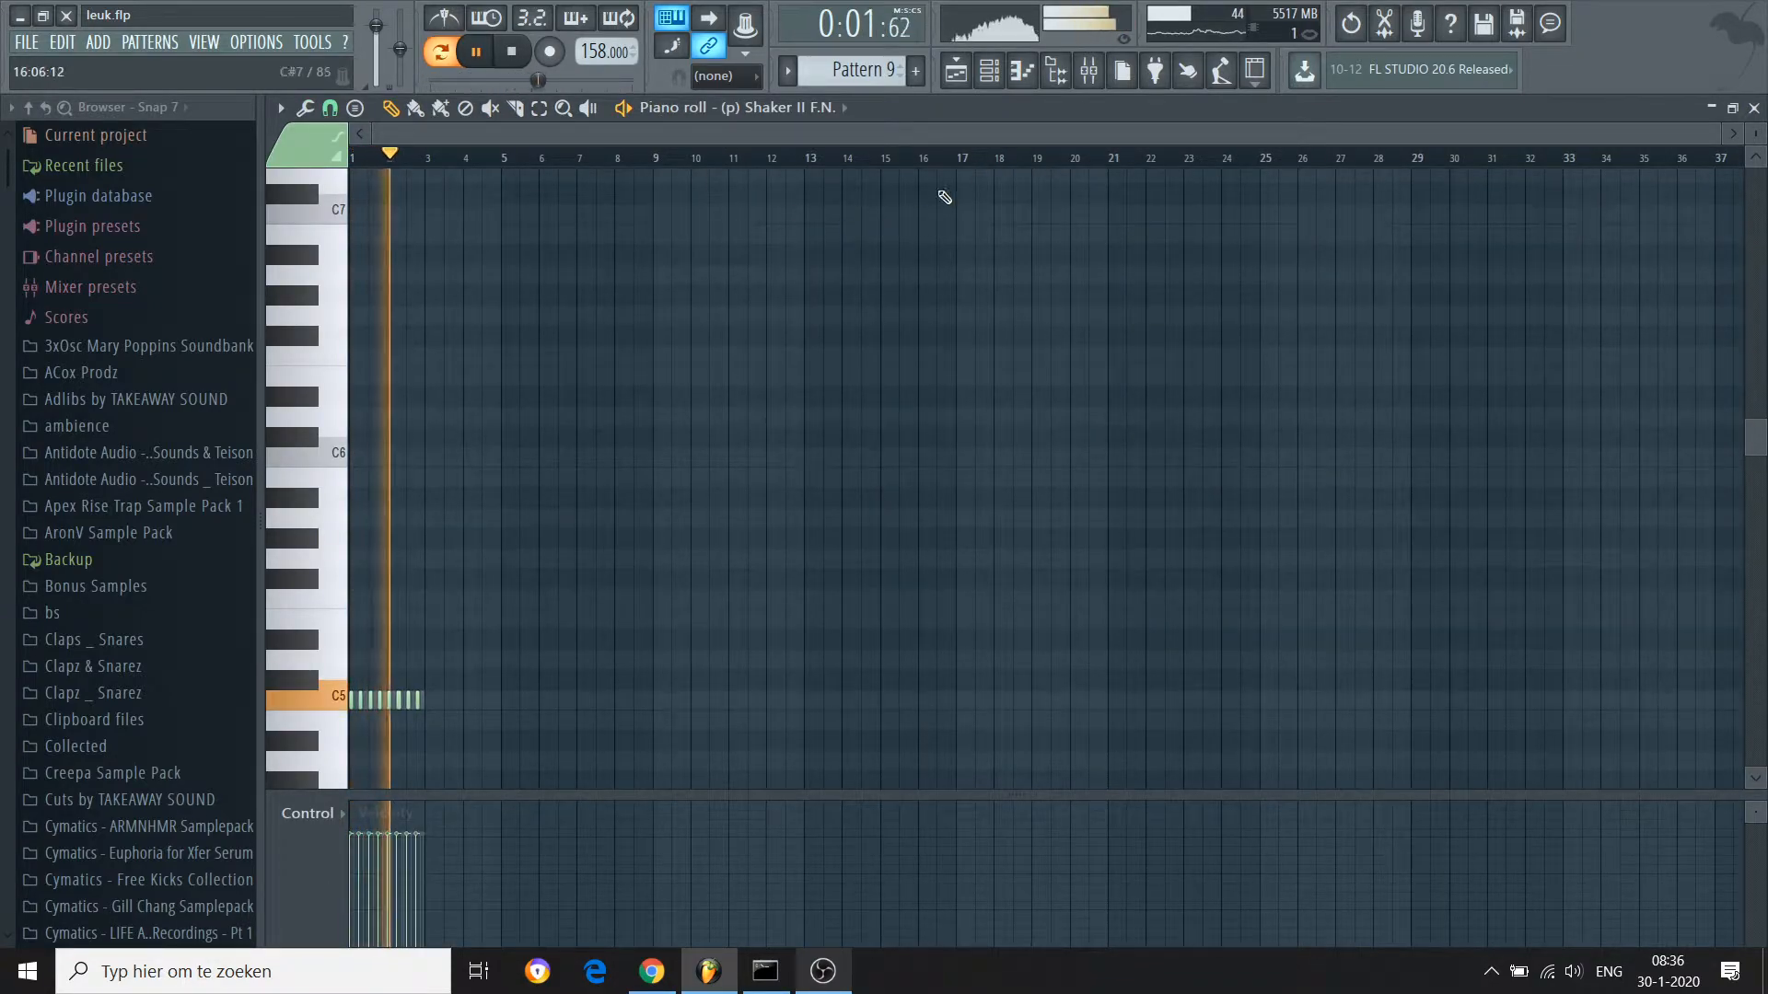
pyautogui.press('F5')
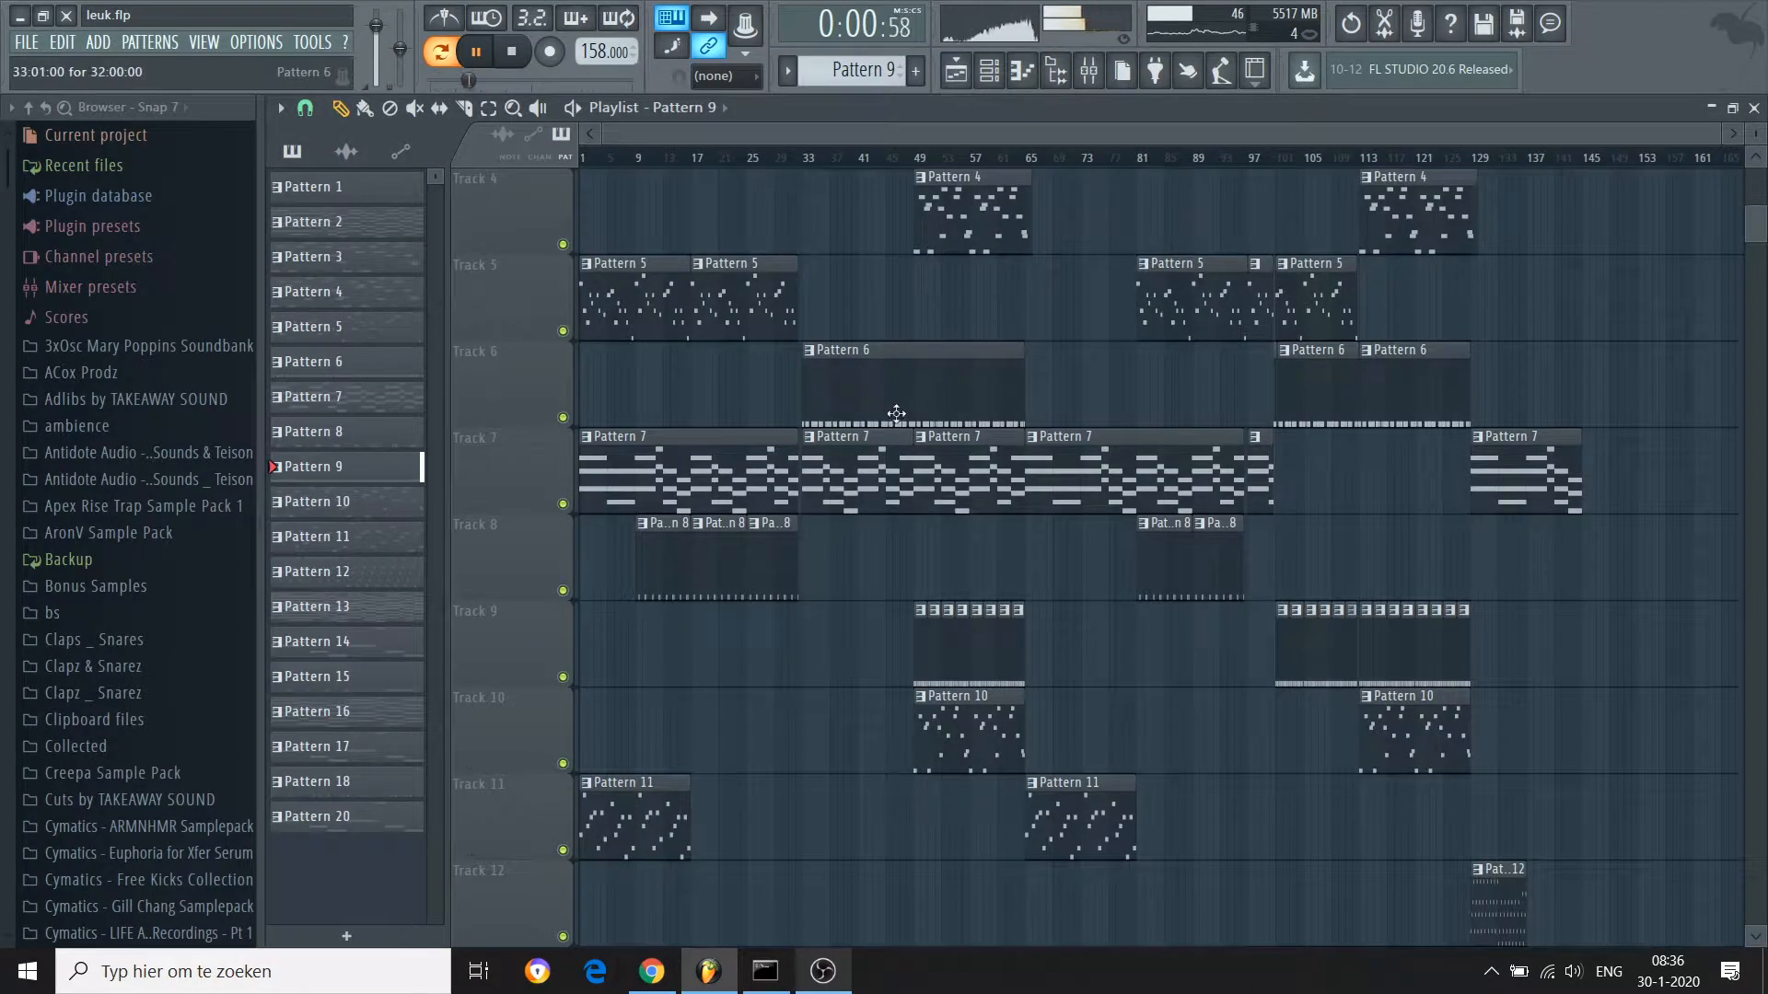
pyautogui.scroll(-6, 888, 419)
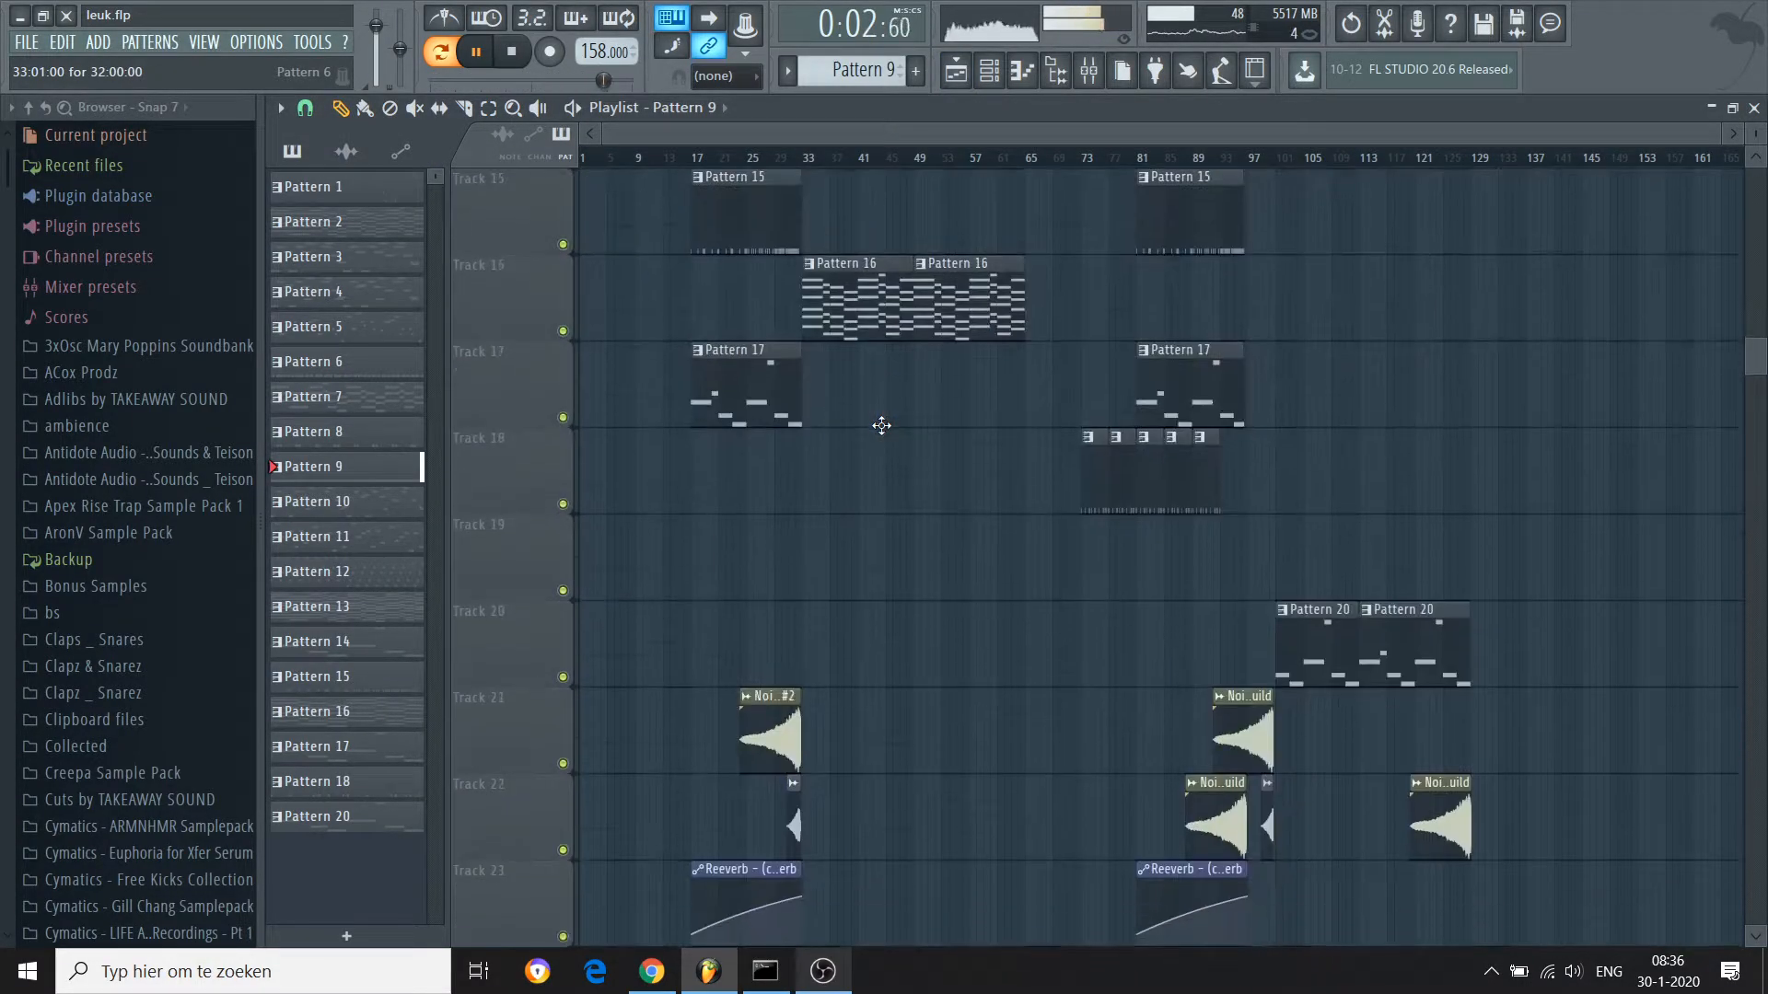
pyautogui.scroll(3, 881, 425)
pyautogui.press('space')
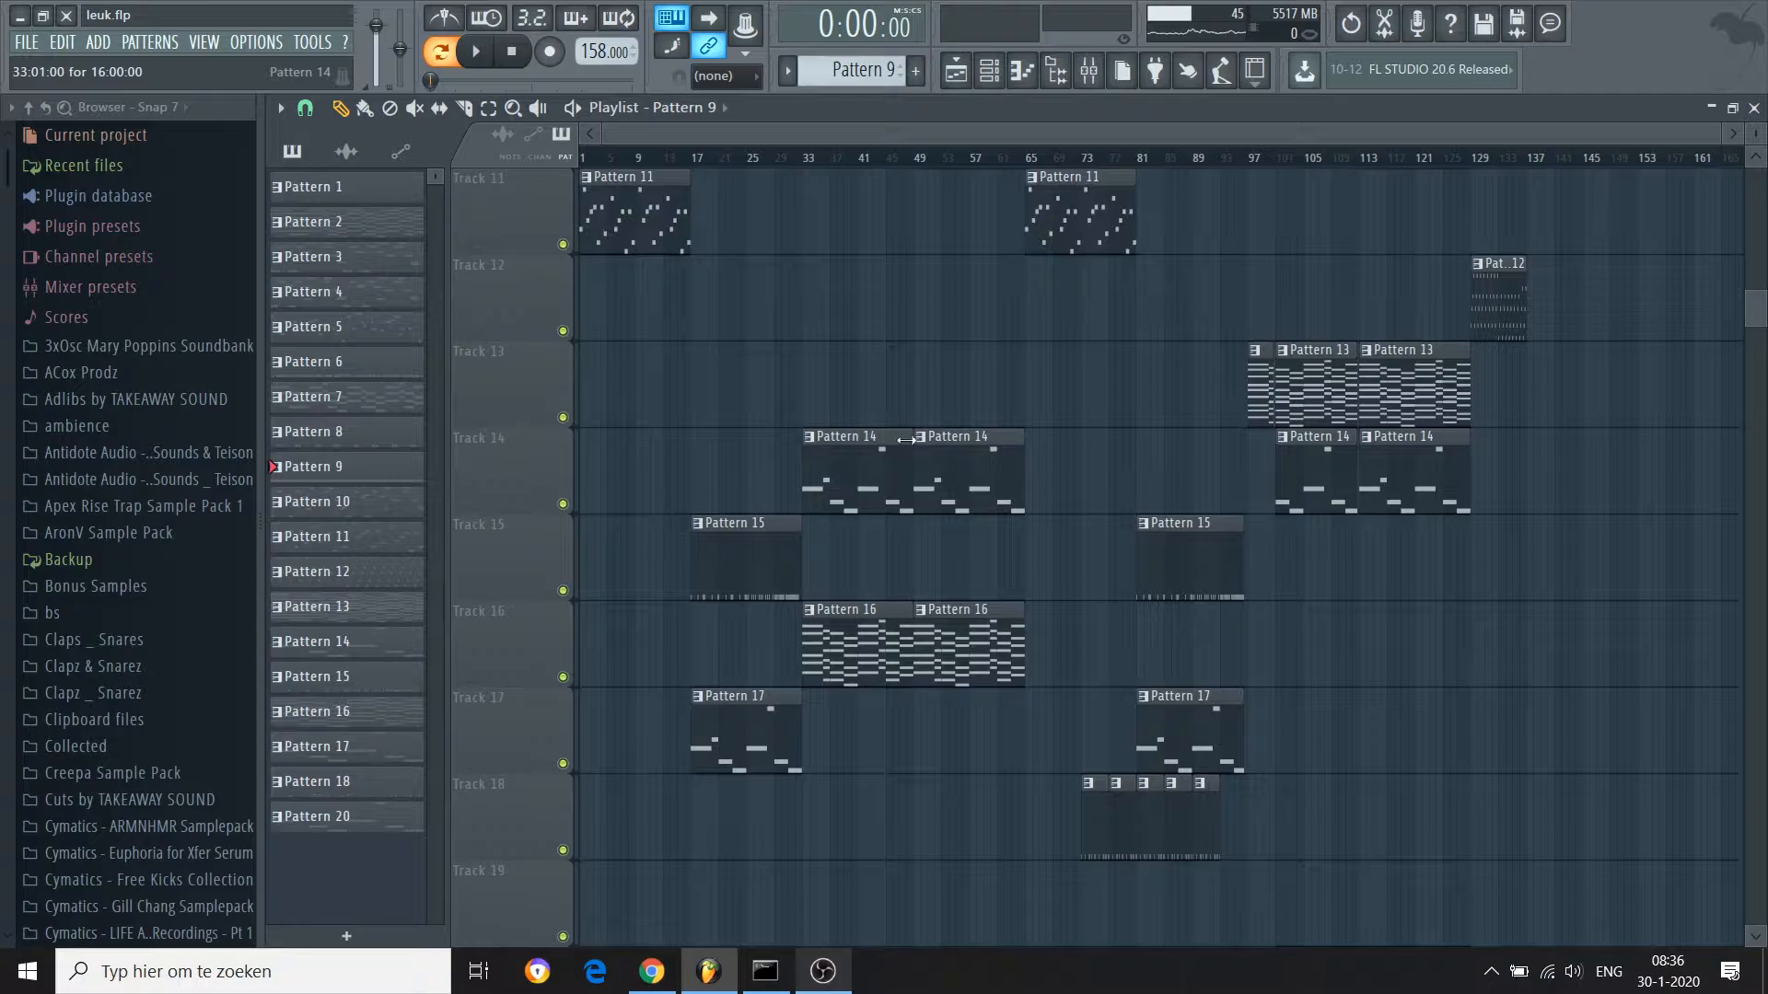
# Open the second Pattern 14 clip on Track 14 and show its Massive #2 notes from bar 1
pyautogui.scroll(-5, 990, 527)
pyautogui.scroll(3, 985, 525)
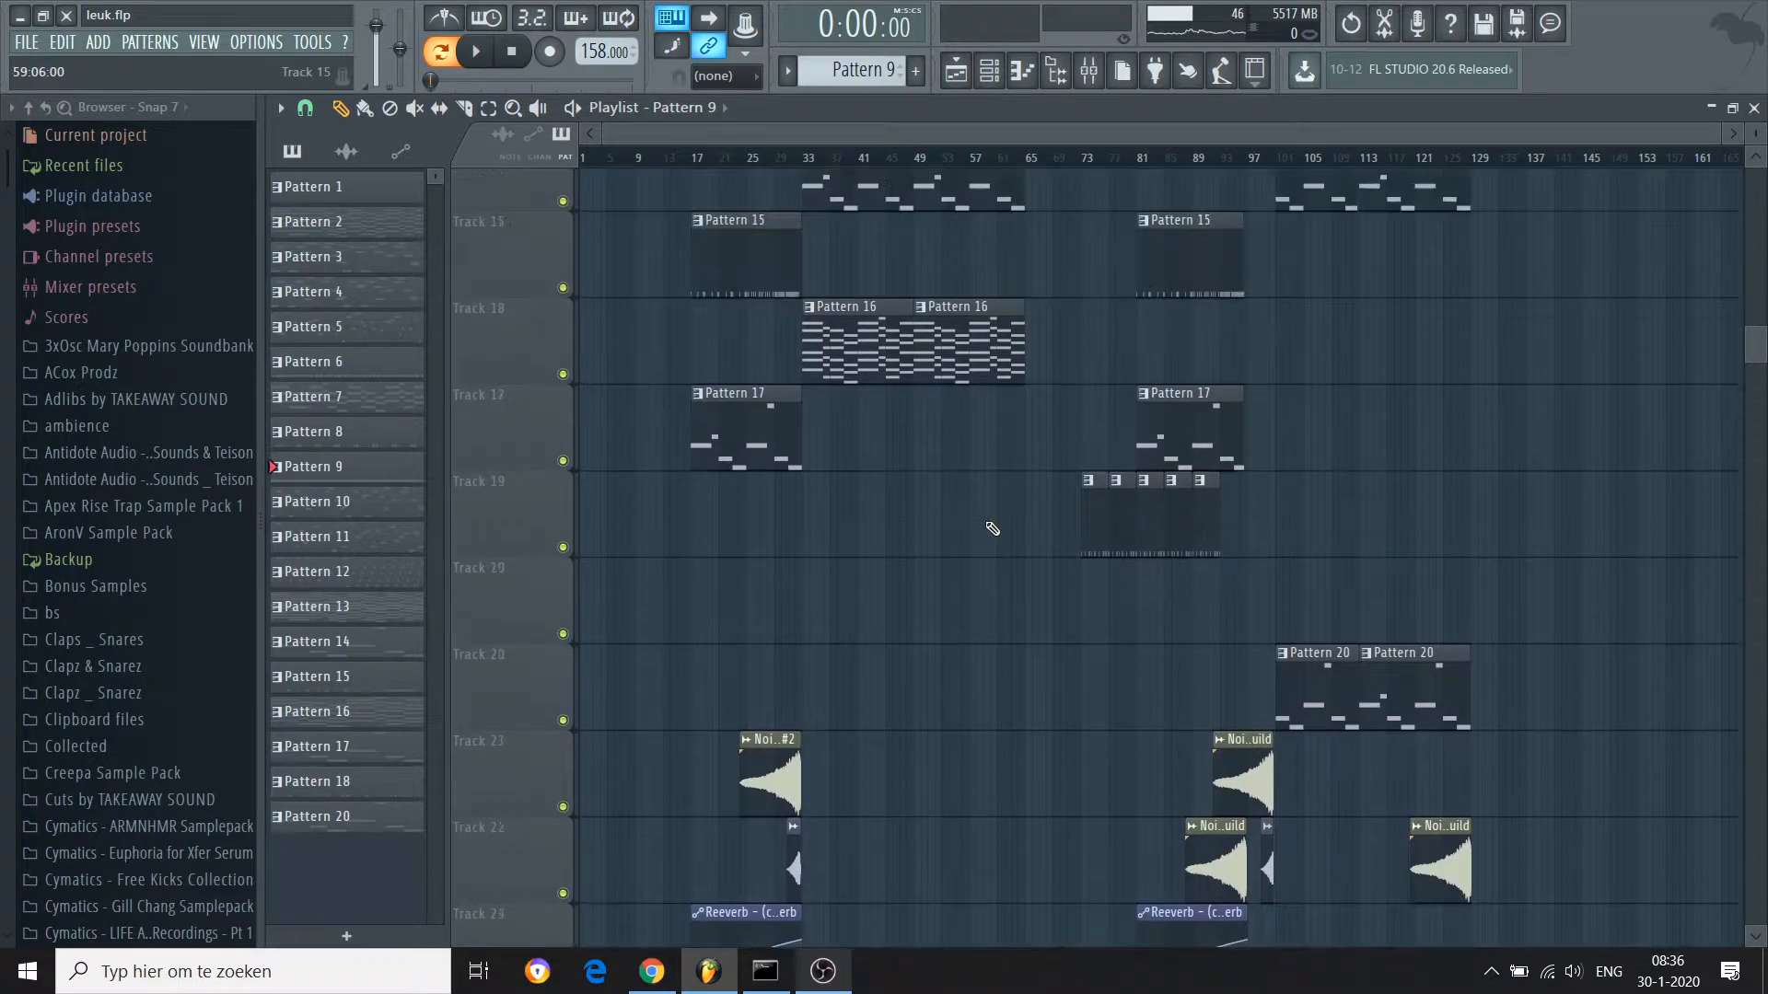
pyautogui.moveTo(930, 314); pyautogui.dragTo(938, 309)
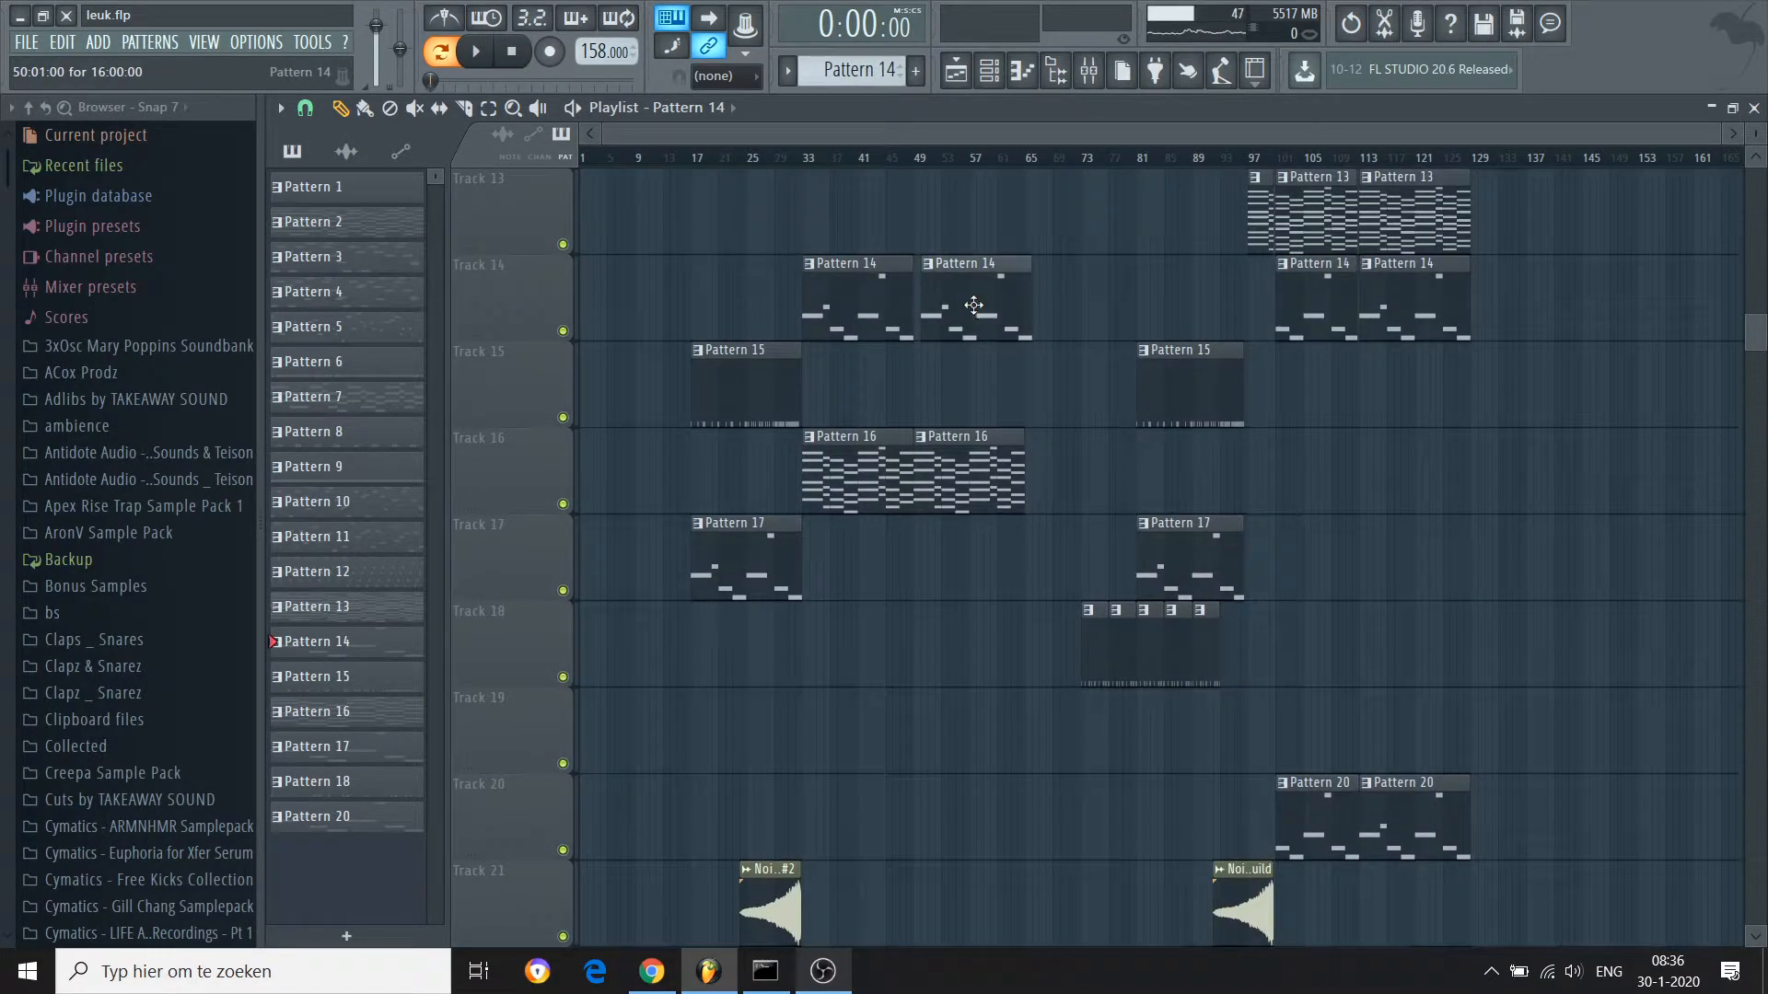
pyautogui.doubleClick(974, 305)
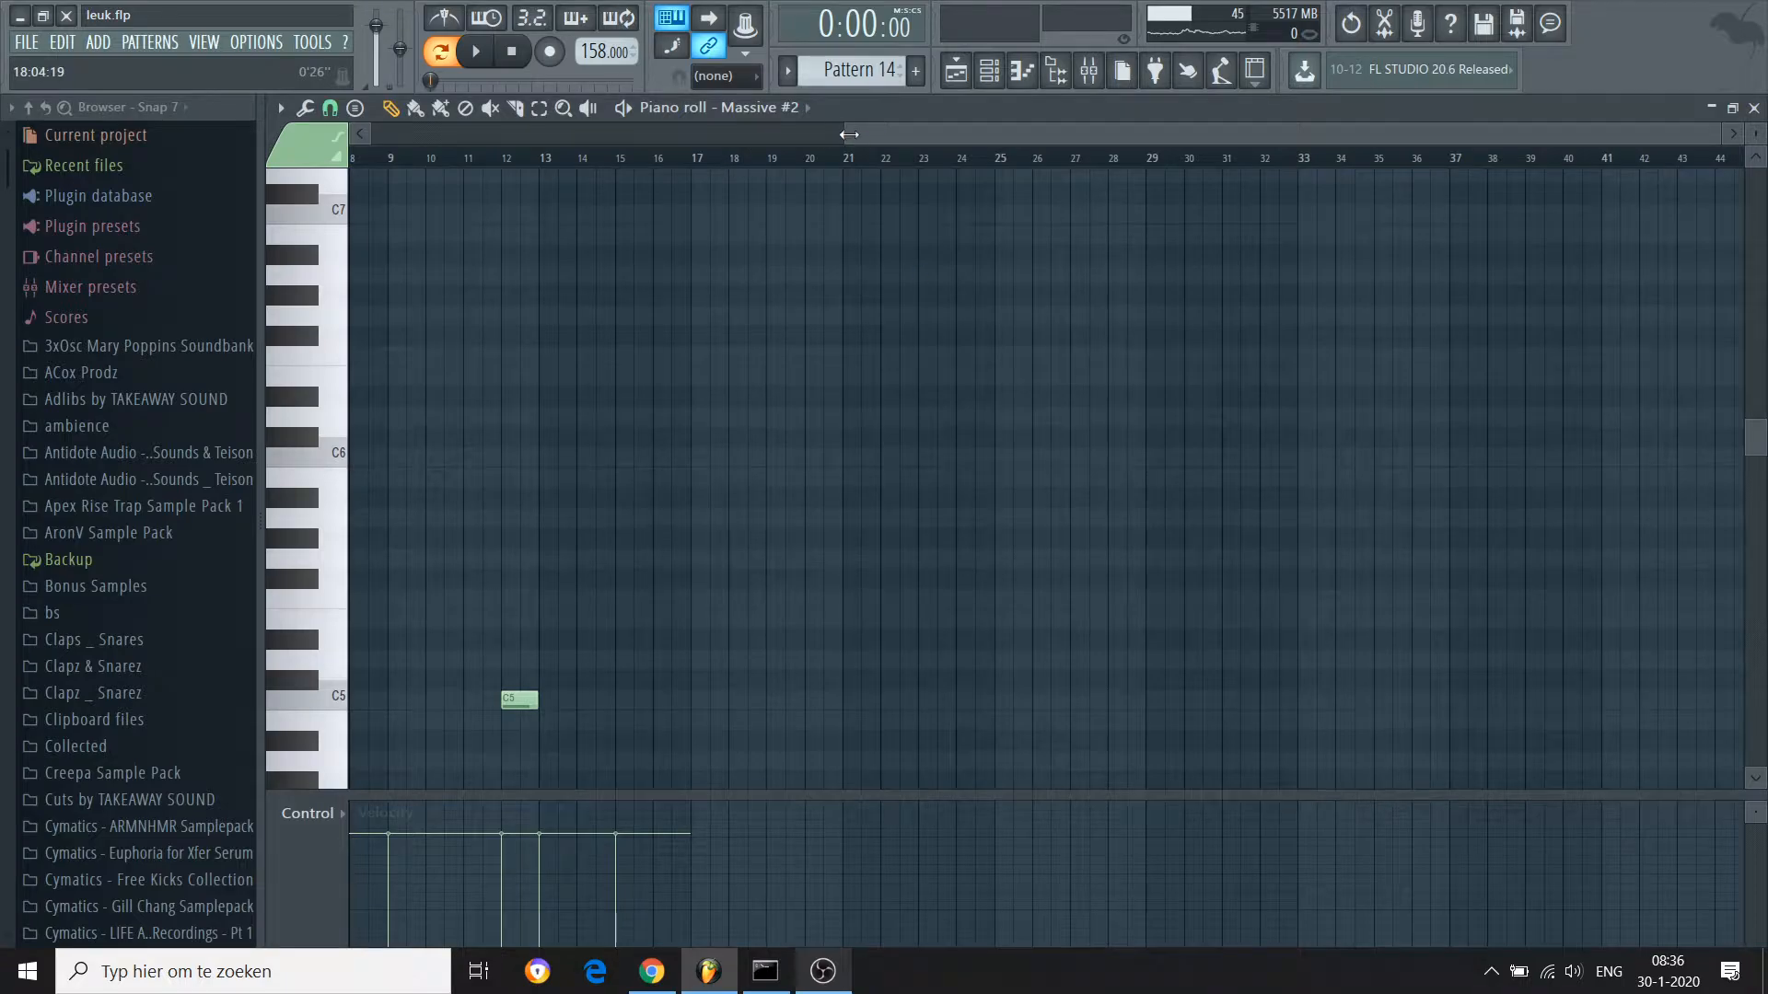
pyautogui.moveTo(844, 135); pyautogui.dragTo(258, 161)
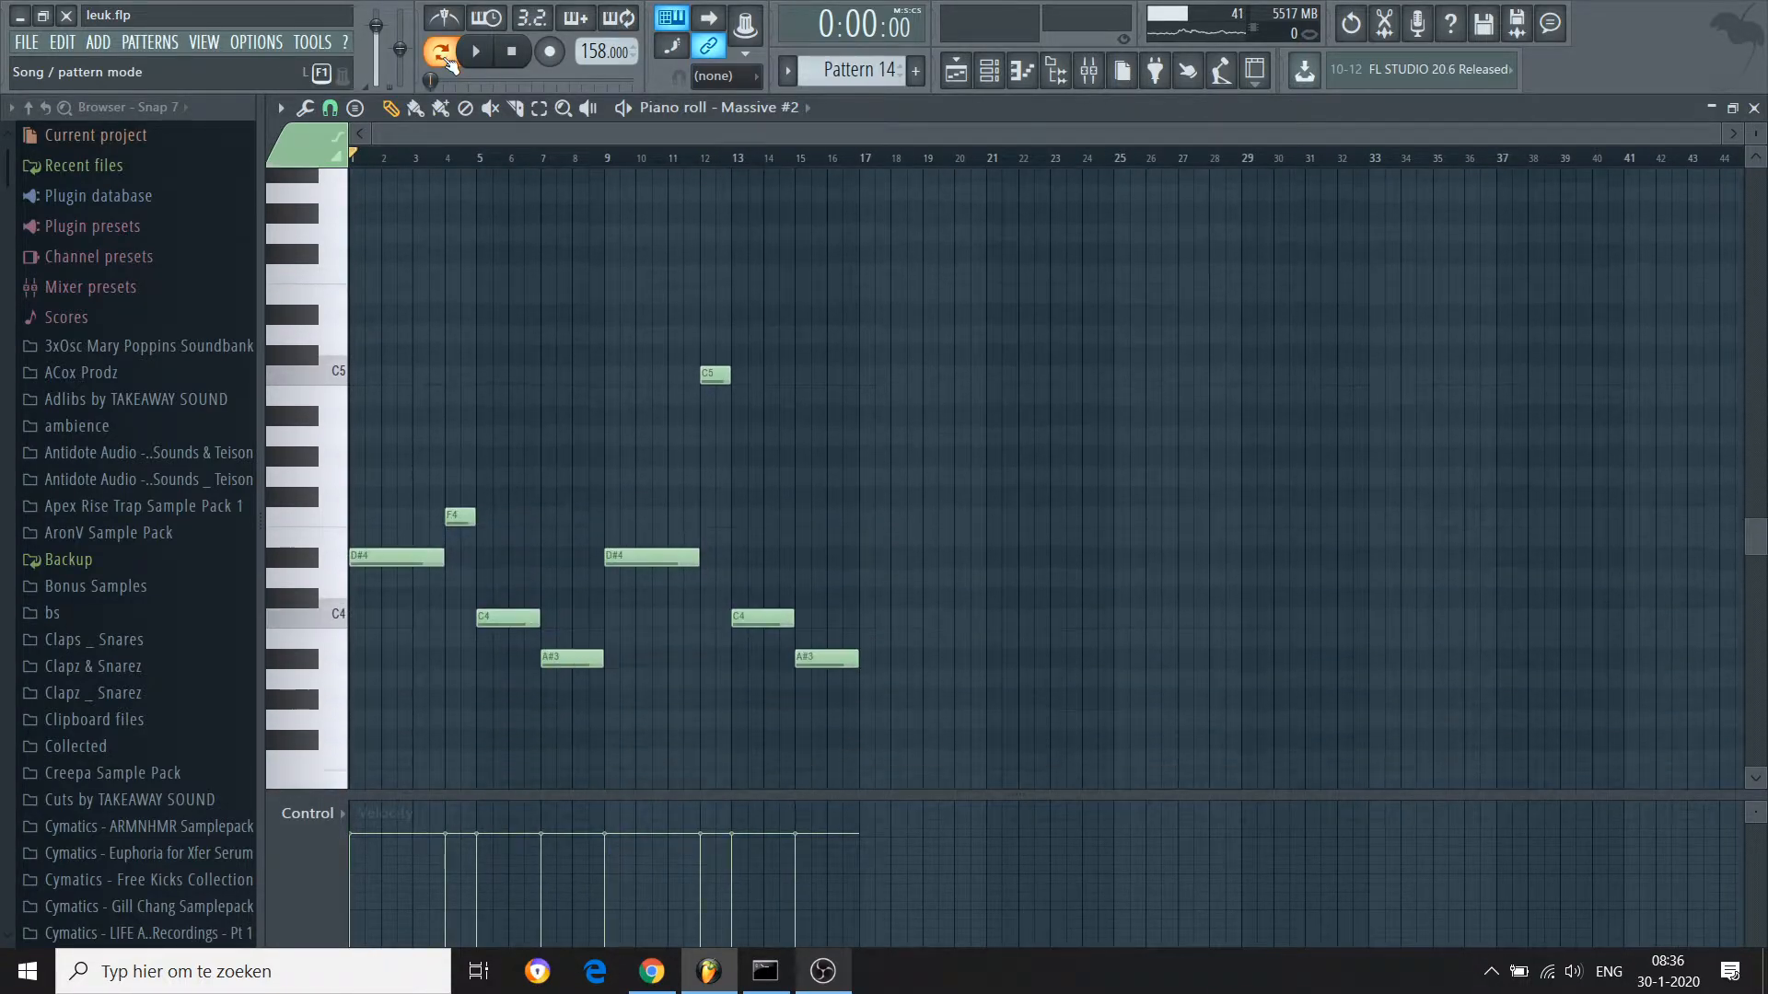
# Audition the Massive #2 notes from the start and again from bar 4, then return to the playlist
pyautogui.press('space')
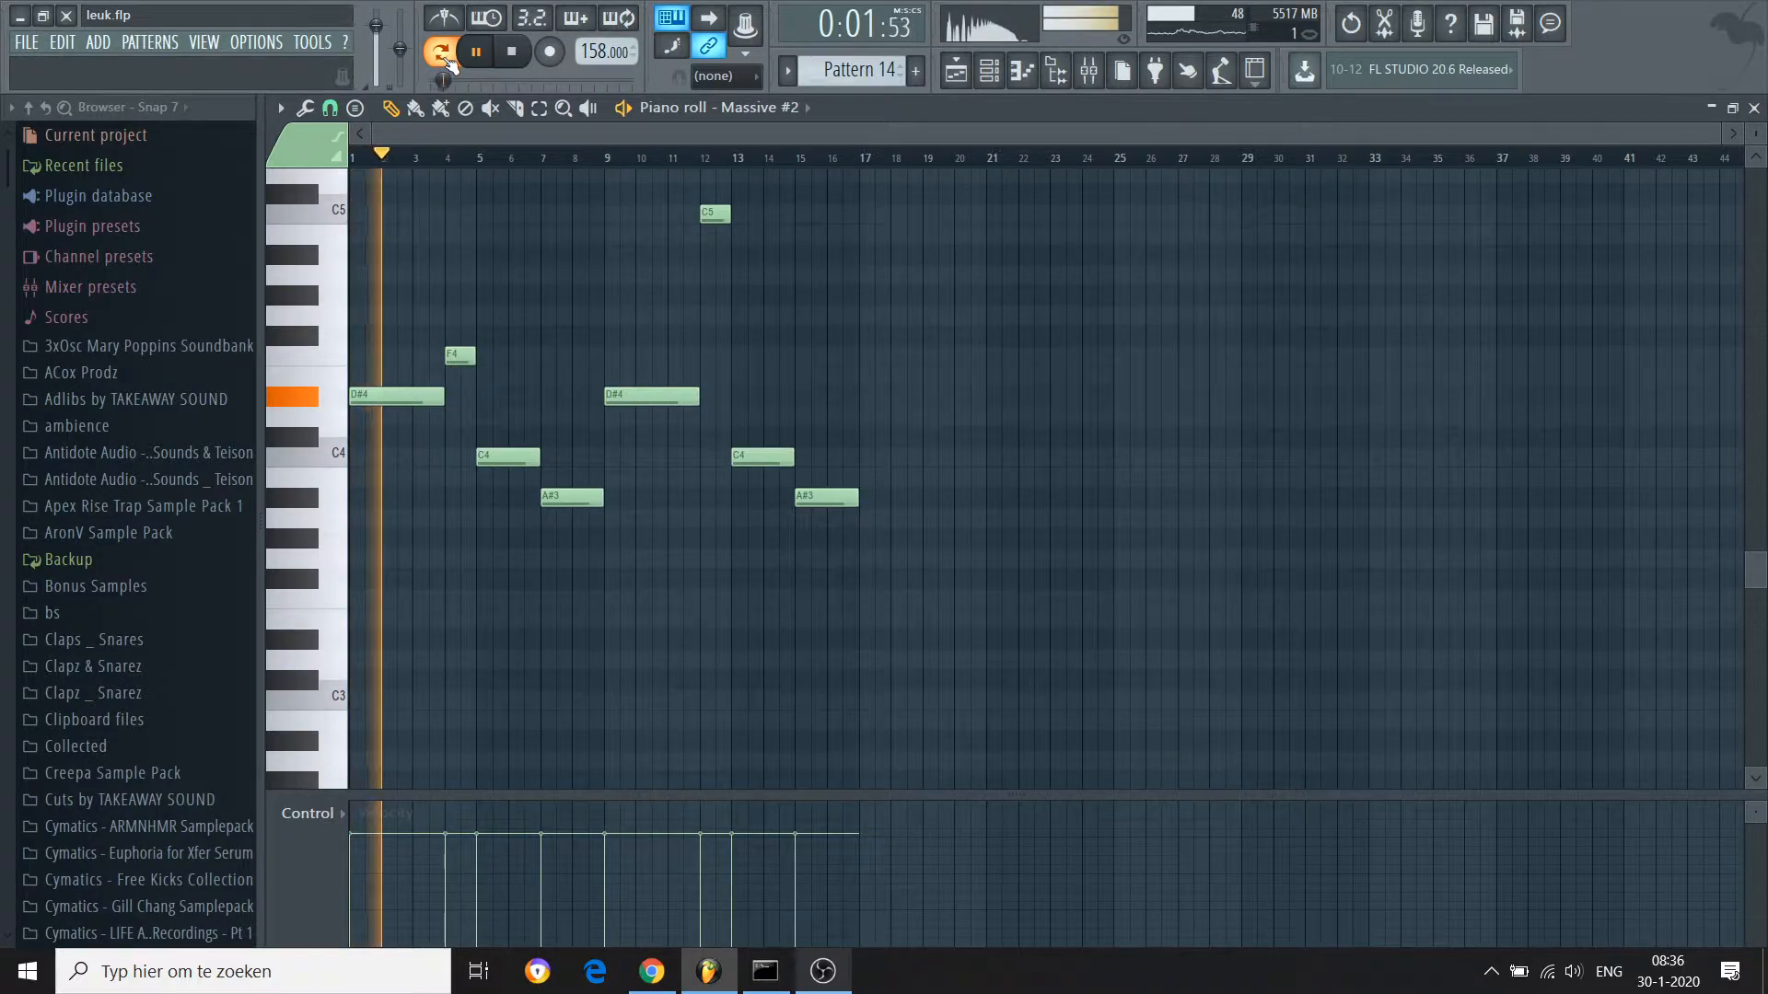
pyautogui.press('space')
pyautogui.click(448, 158)
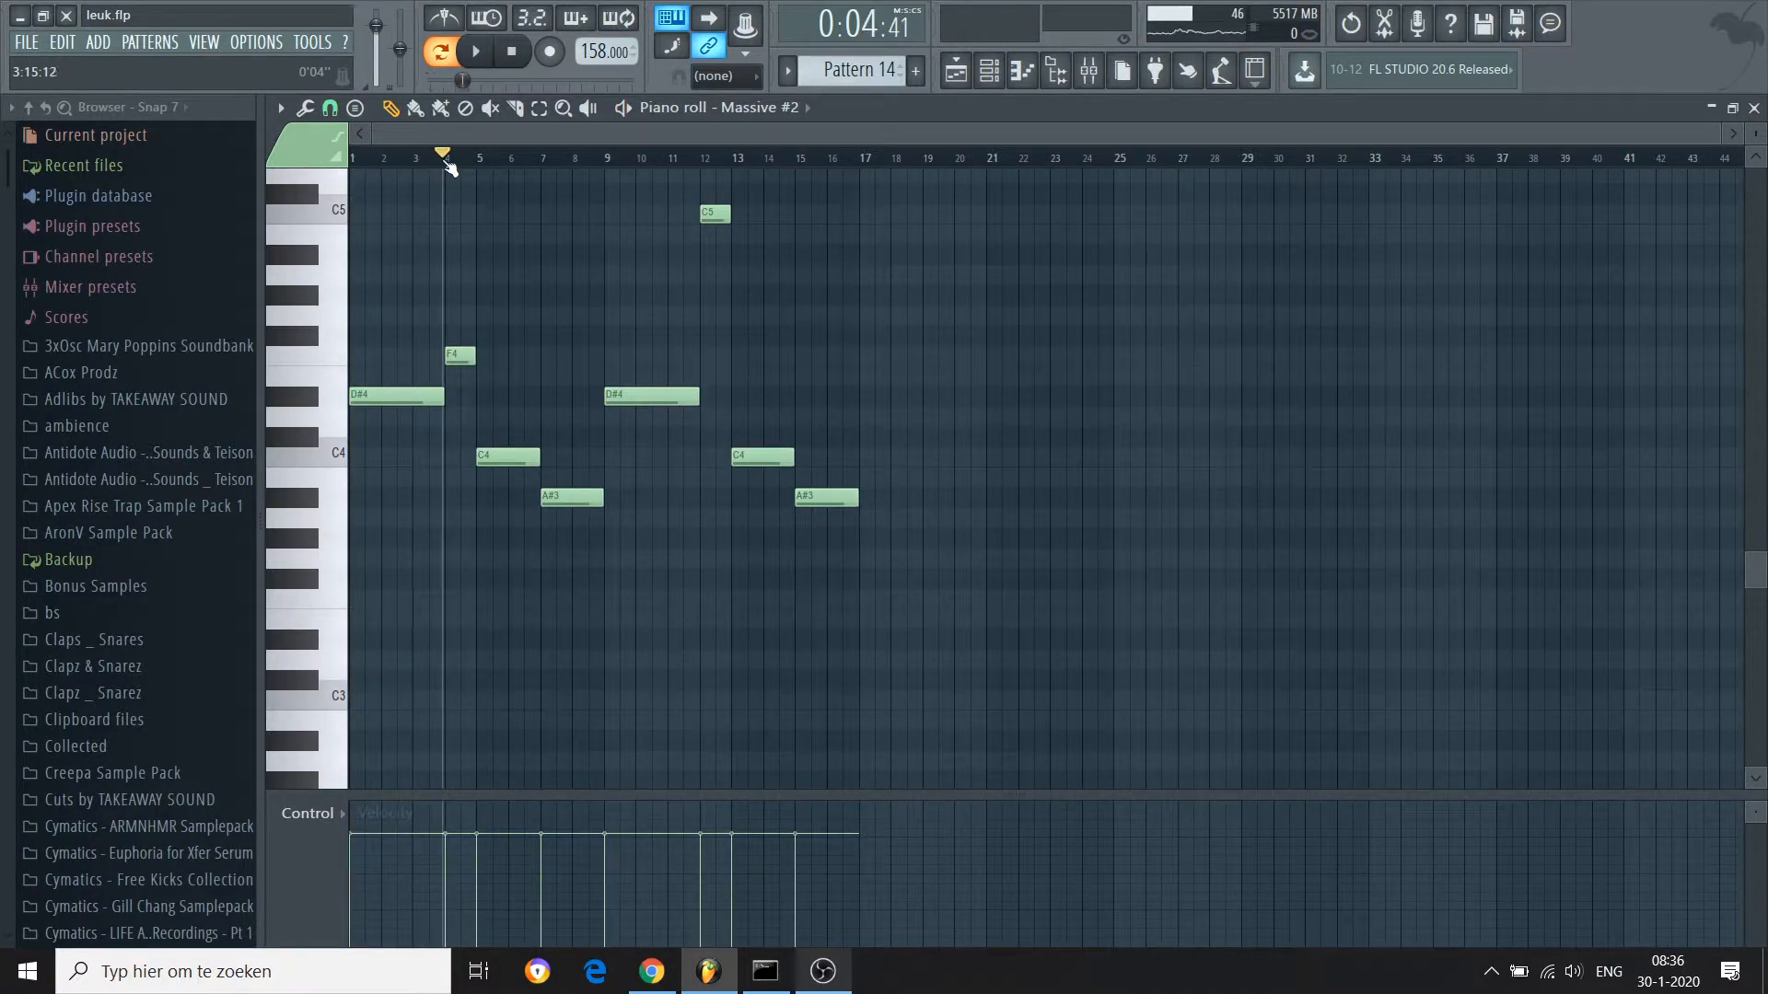
pyautogui.press('space')
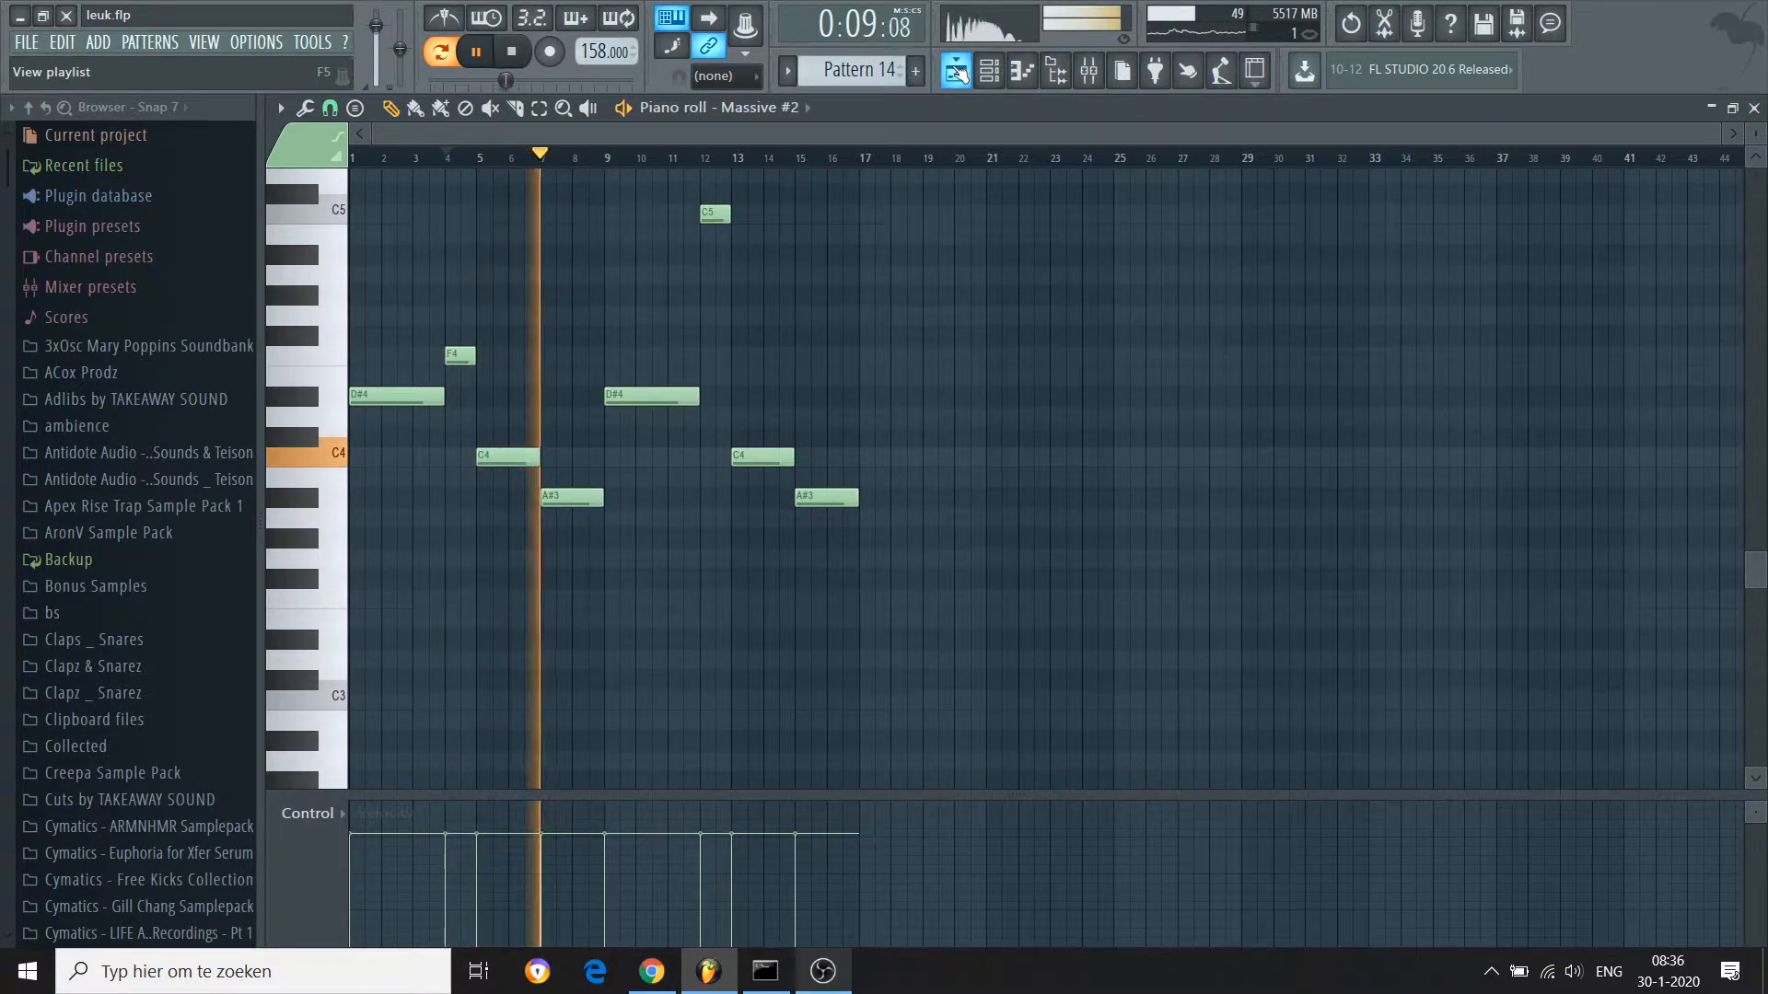
pyautogui.press('space')
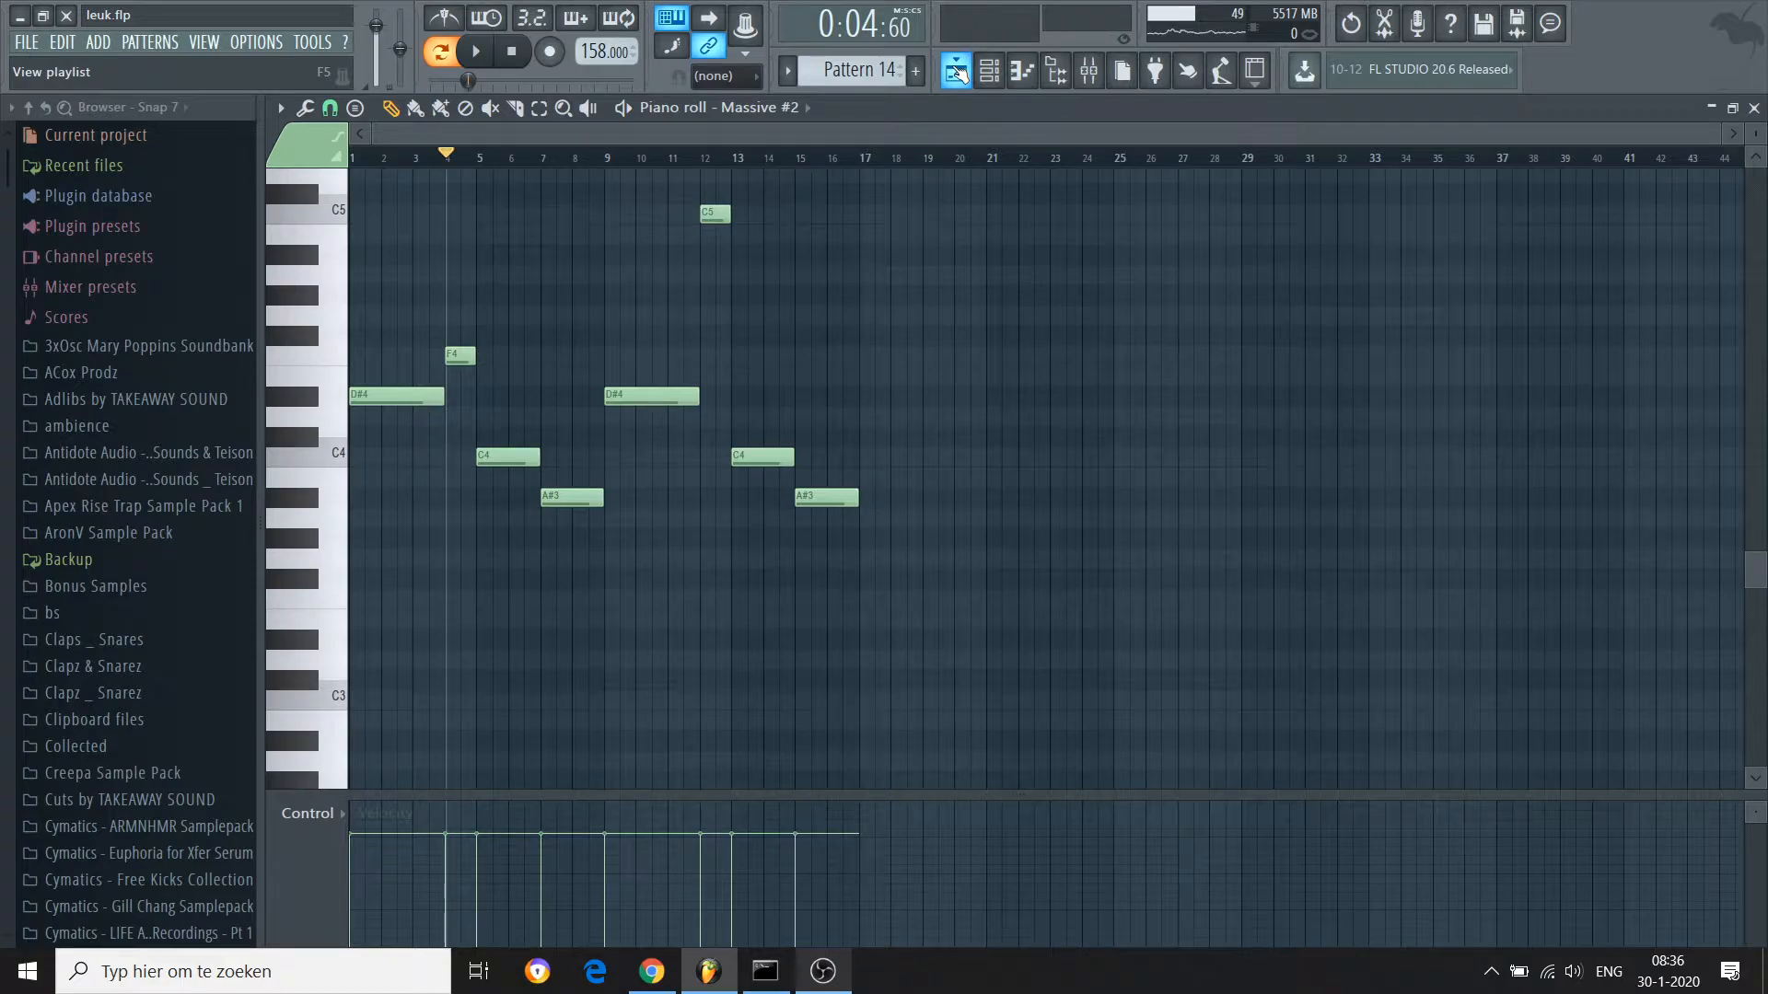
pyautogui.click(956, 72)
# Place the playhead at bar 33, select the channel pitch automation clips spanning bars 33 to 49, and move them up to Tracks 26–33
pyautogui.scroll(-15, 960, 74)
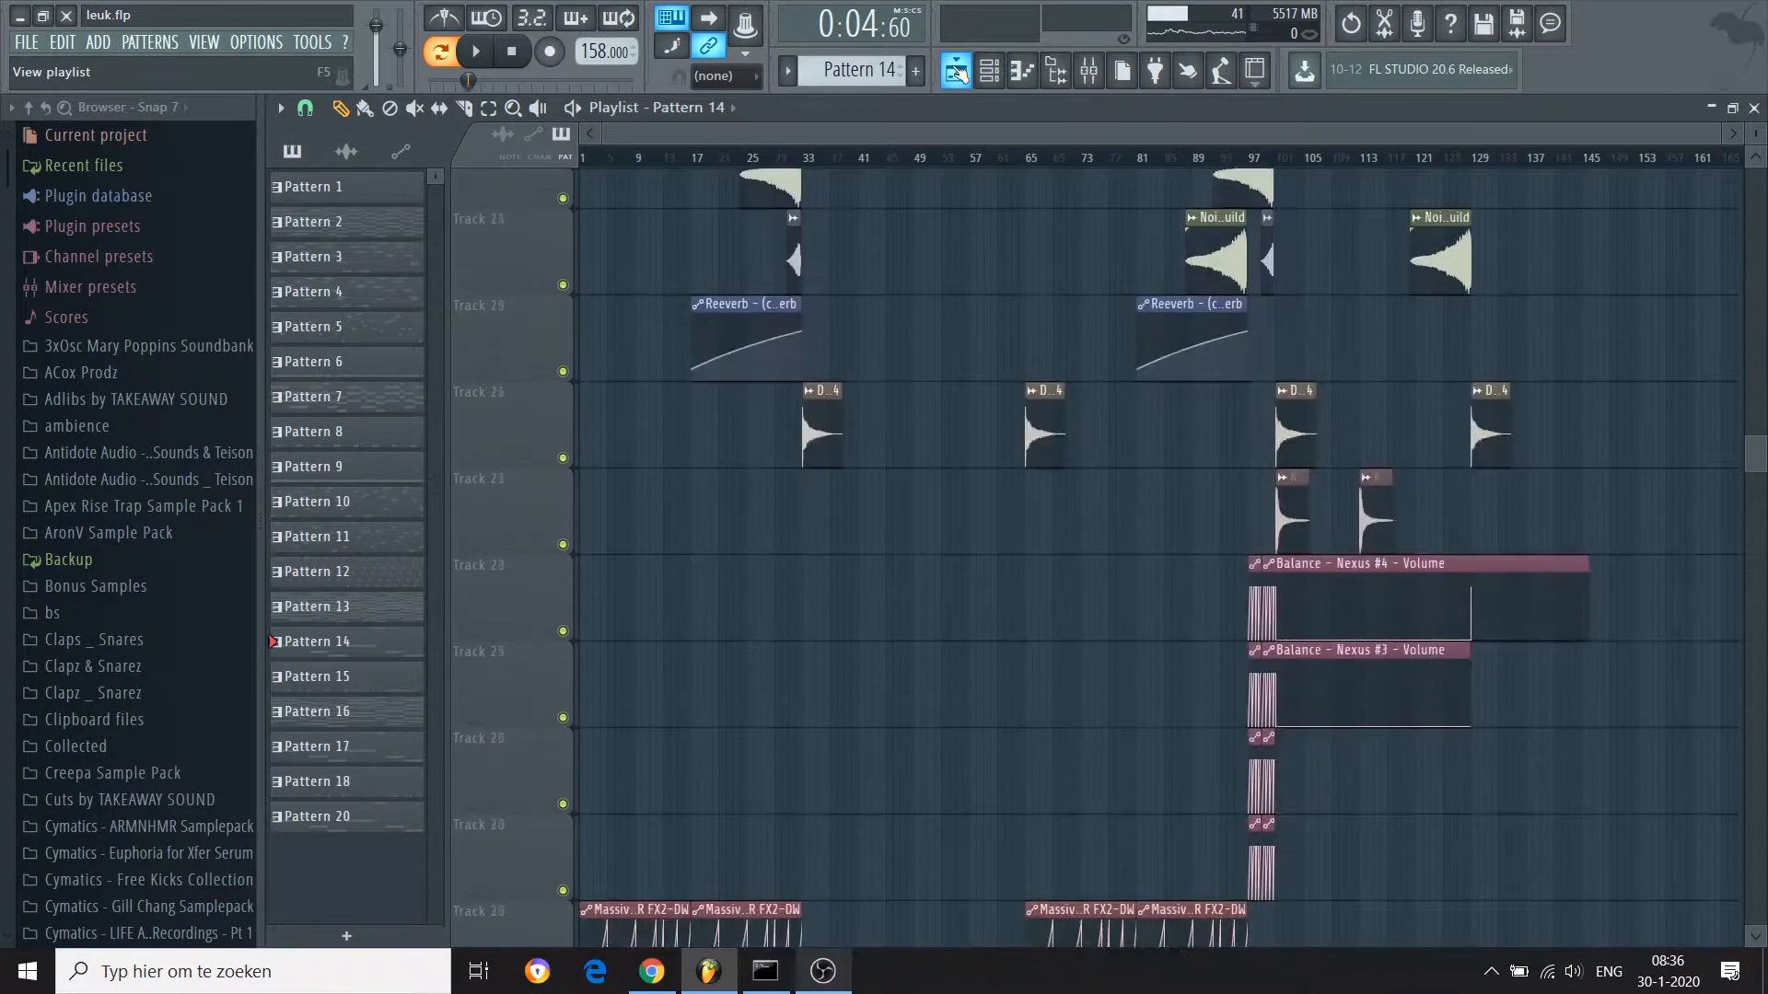
pyautogui.scroll(-6, 957, 72)
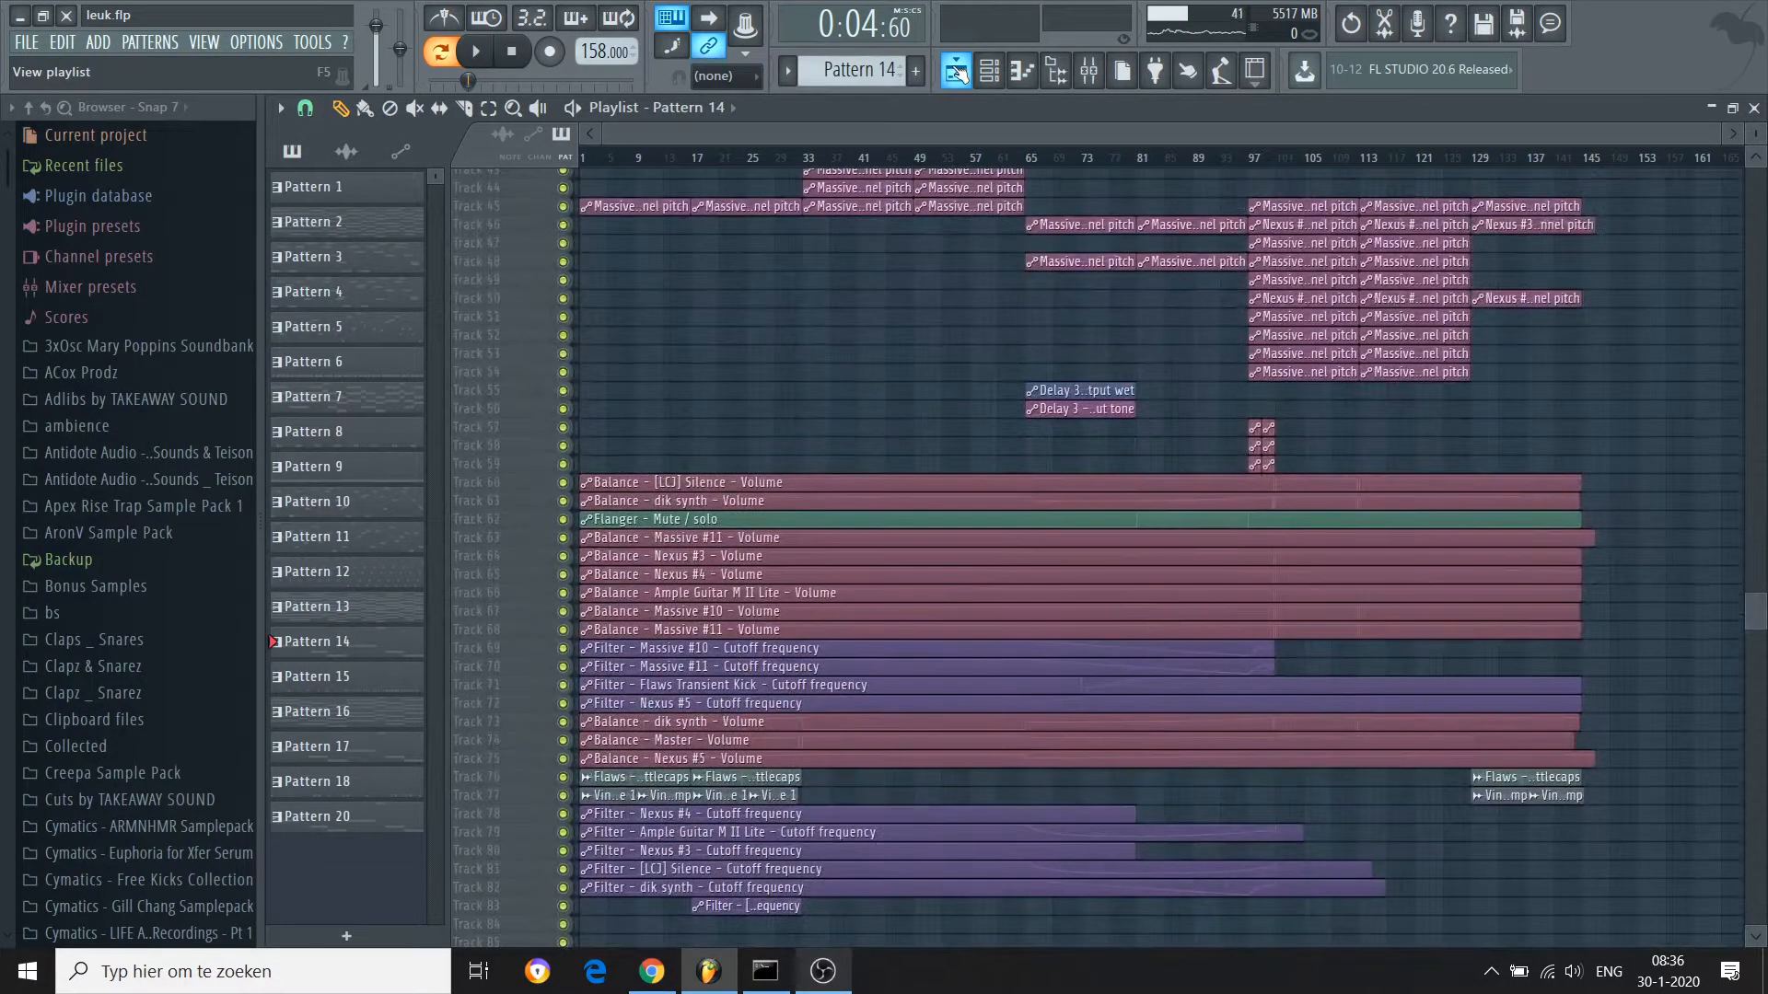
pyautogui.click(807, 158)
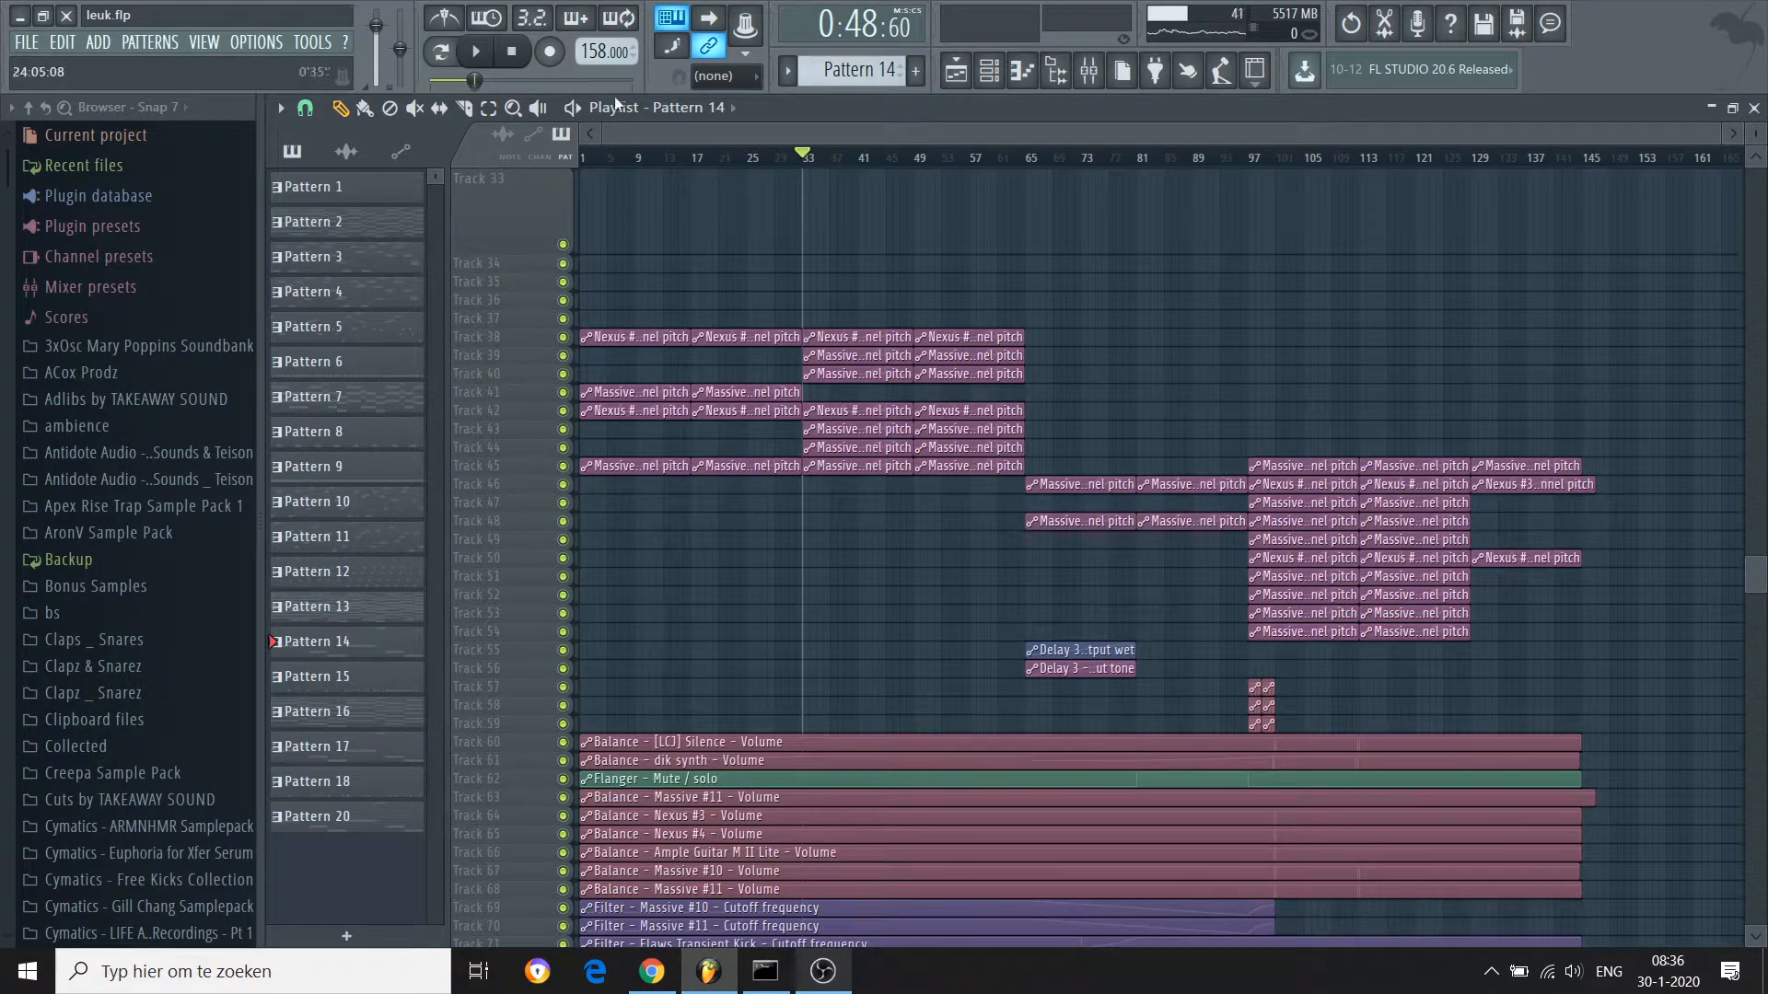
pyautogui.moveTo(785, 458); pyautogui.dragTo(848, 350)
pyautogui.click(1089, 69)
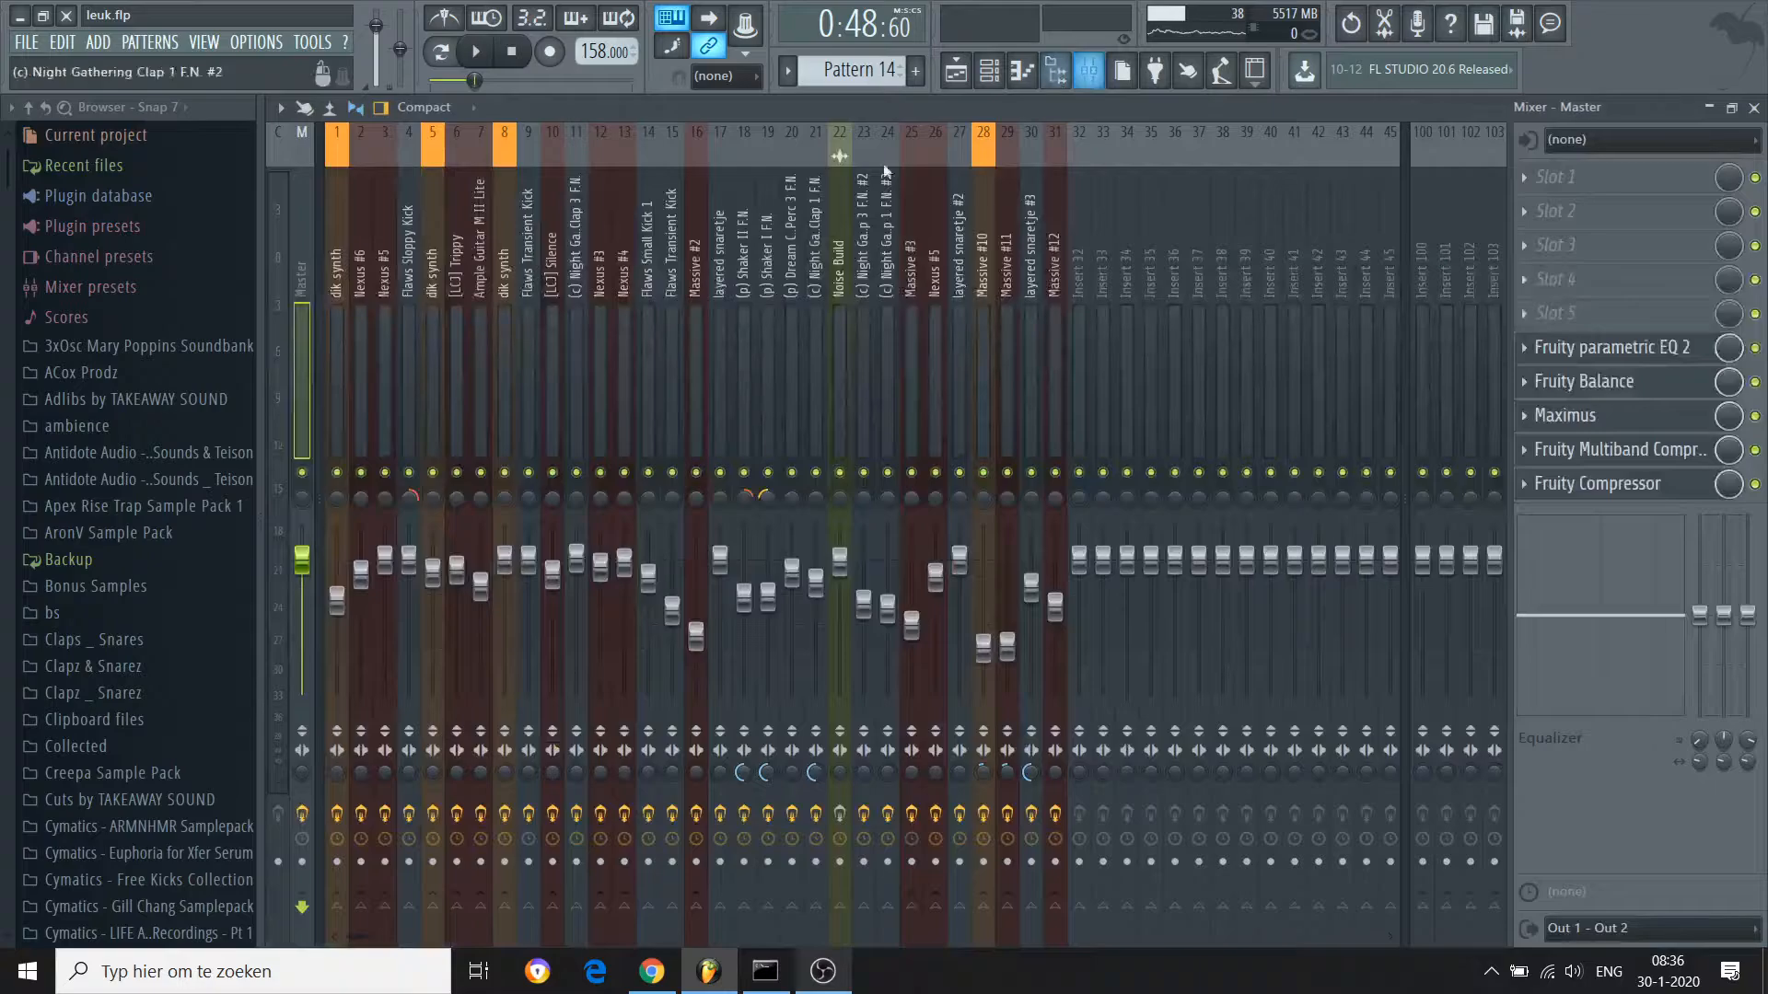
pyautogui.click(1091, 70)
pyautogui.scroll(2, 912, 89)
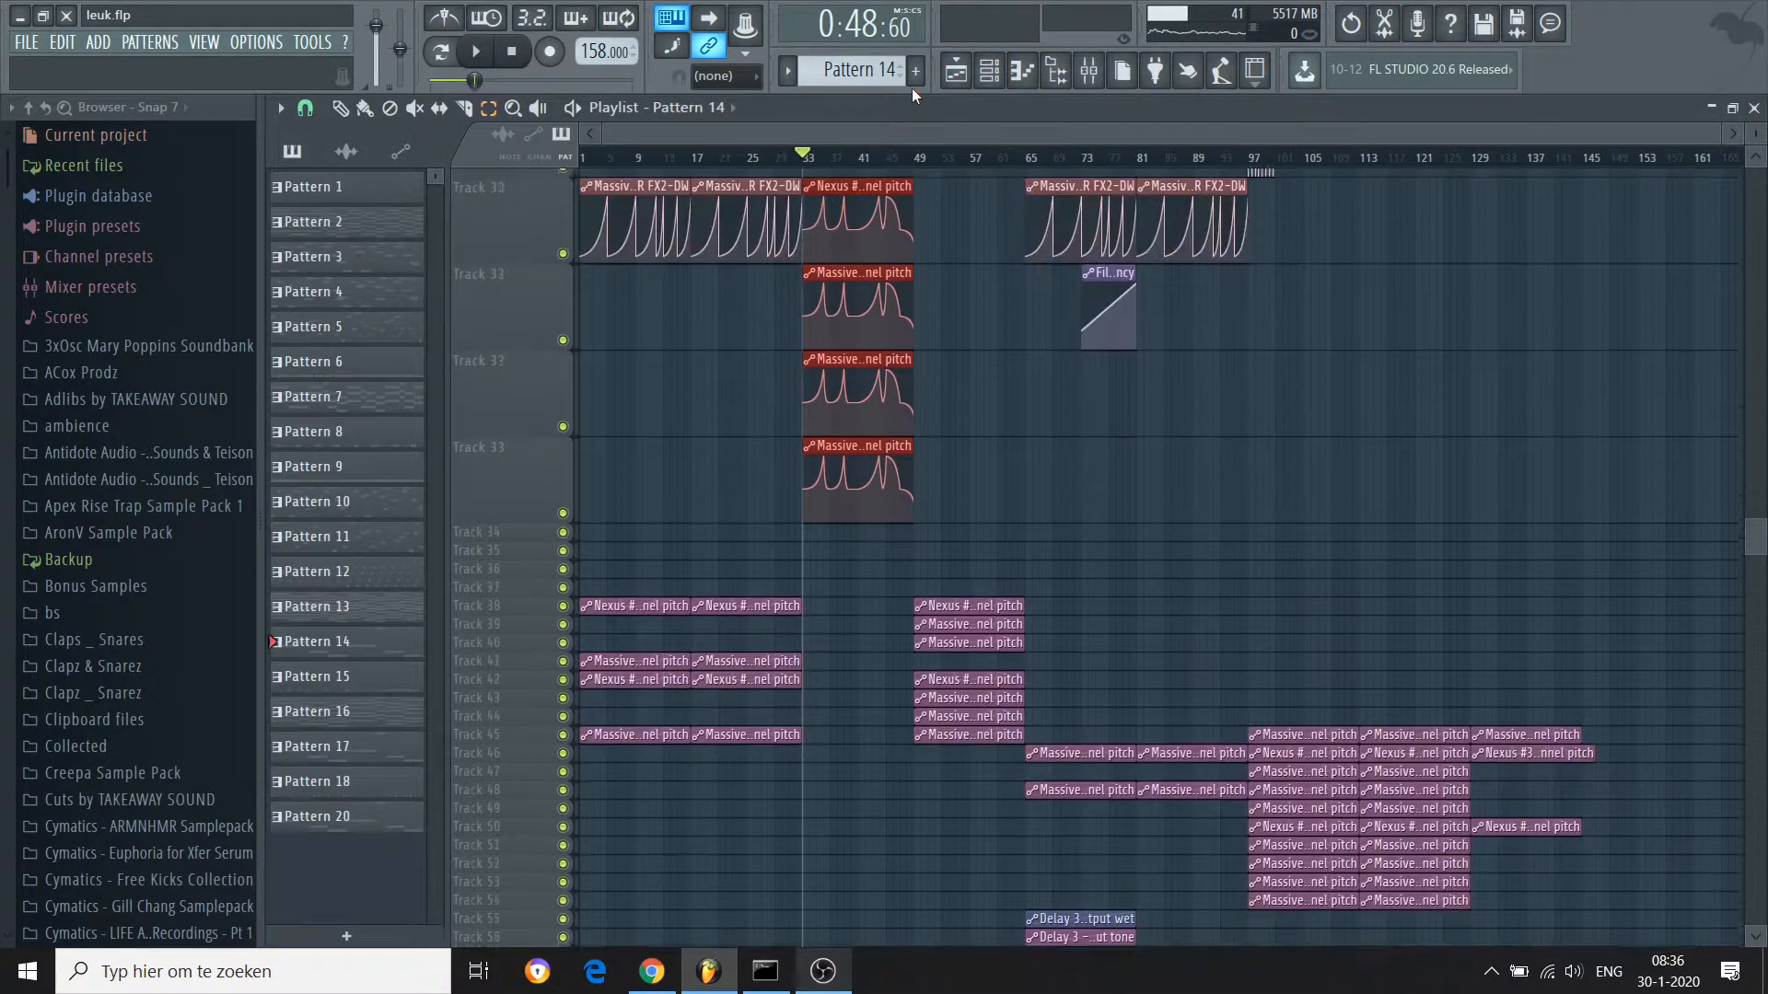
pyautogui.scroll(2, 911, 87)
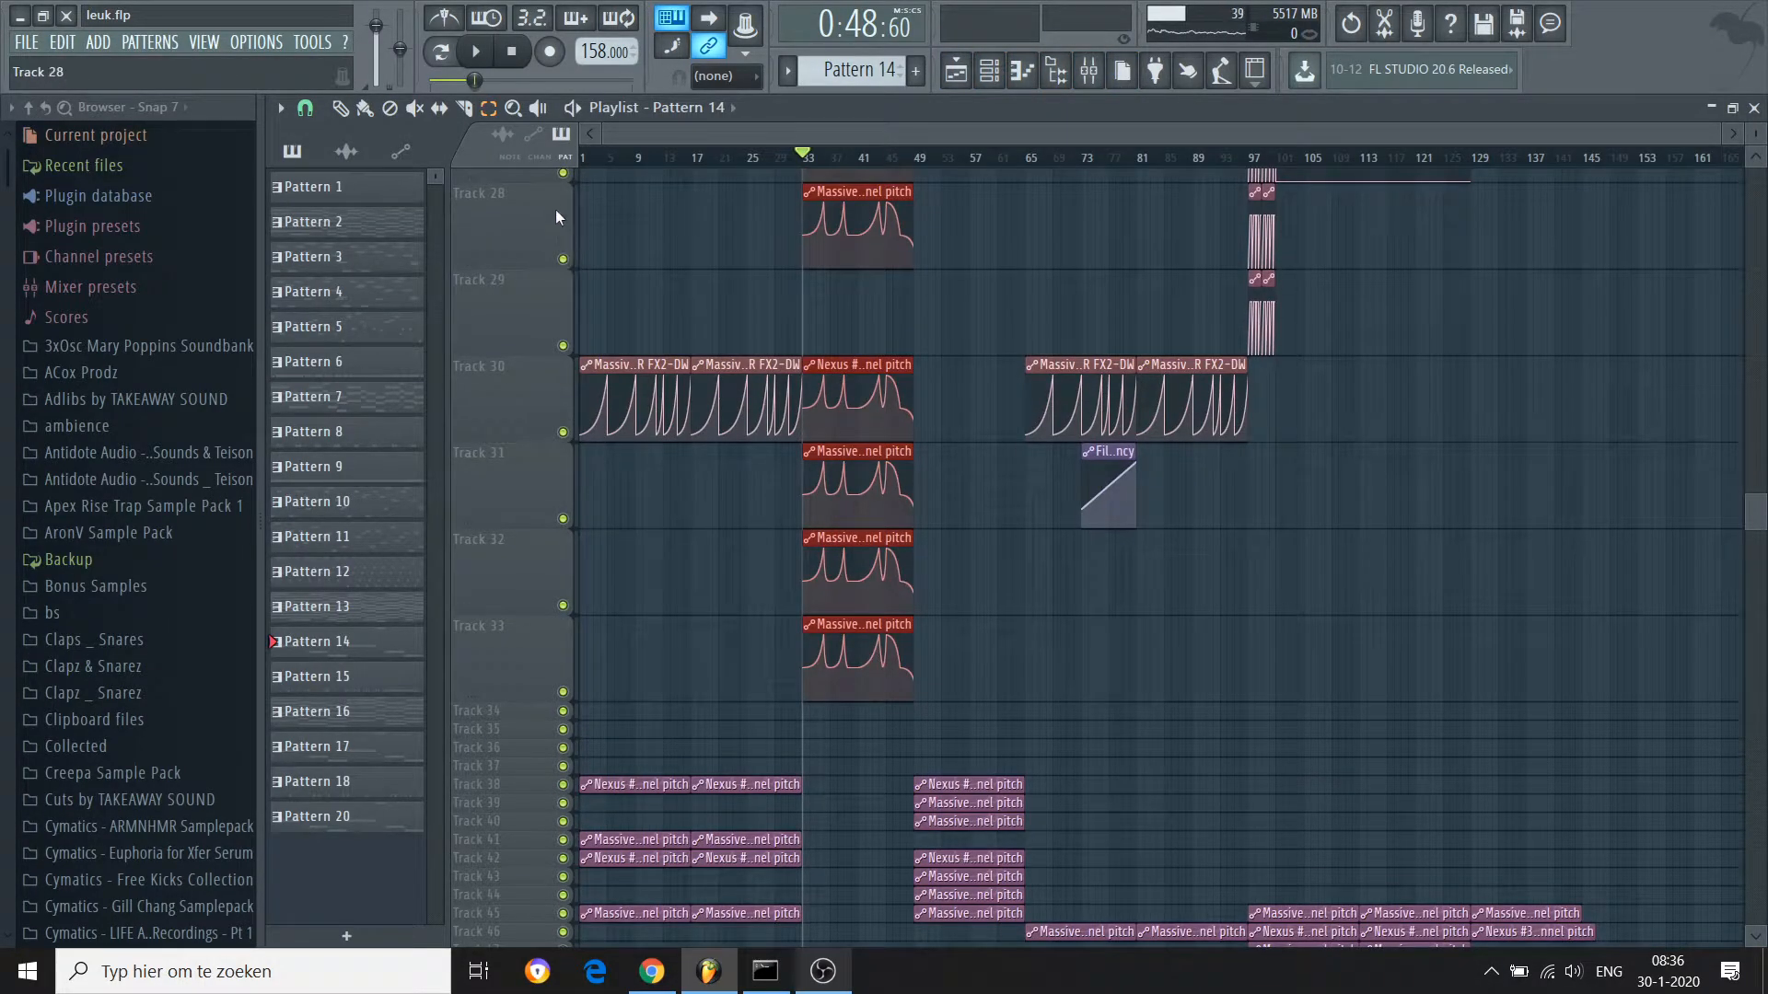
# Solo Track 28 and unmute Tracks 26, 27, 31, 32 and 33, which hold the moved pitch automation clips
pyautogui.rightClick(563, 258)
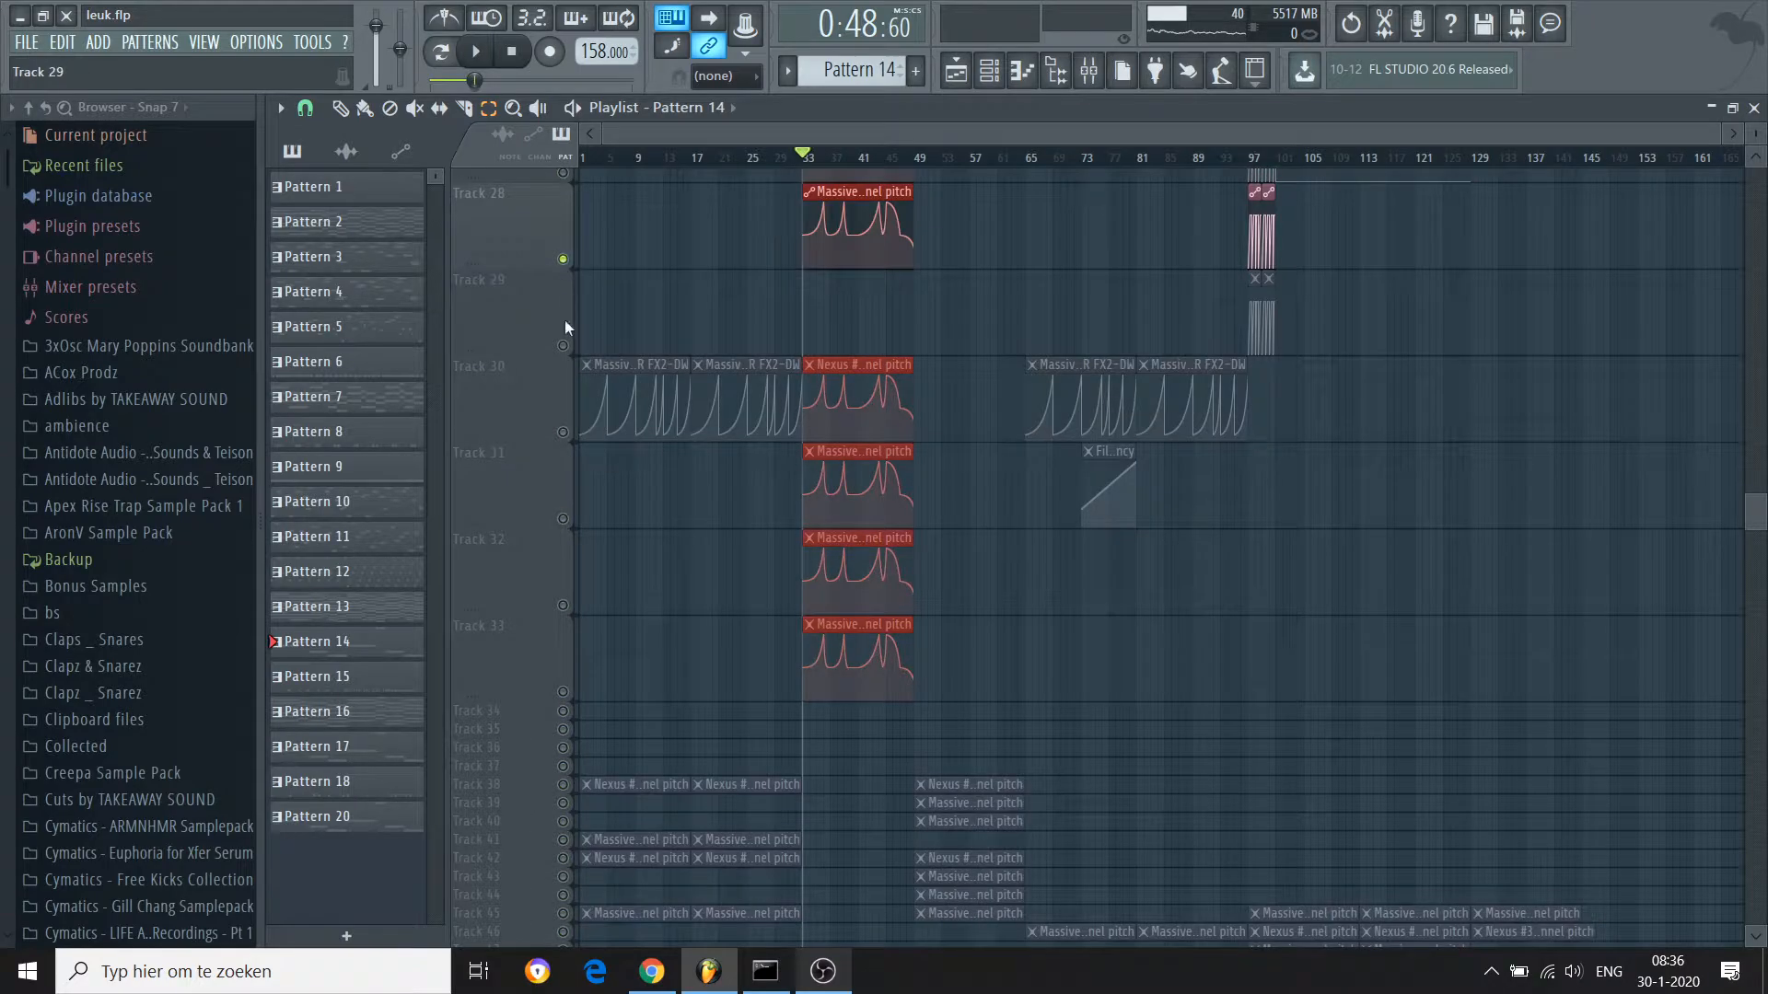
pyautogui.click(563, 520)
pyautogui.click(563, 606)
pyautogui.click(563, 691)
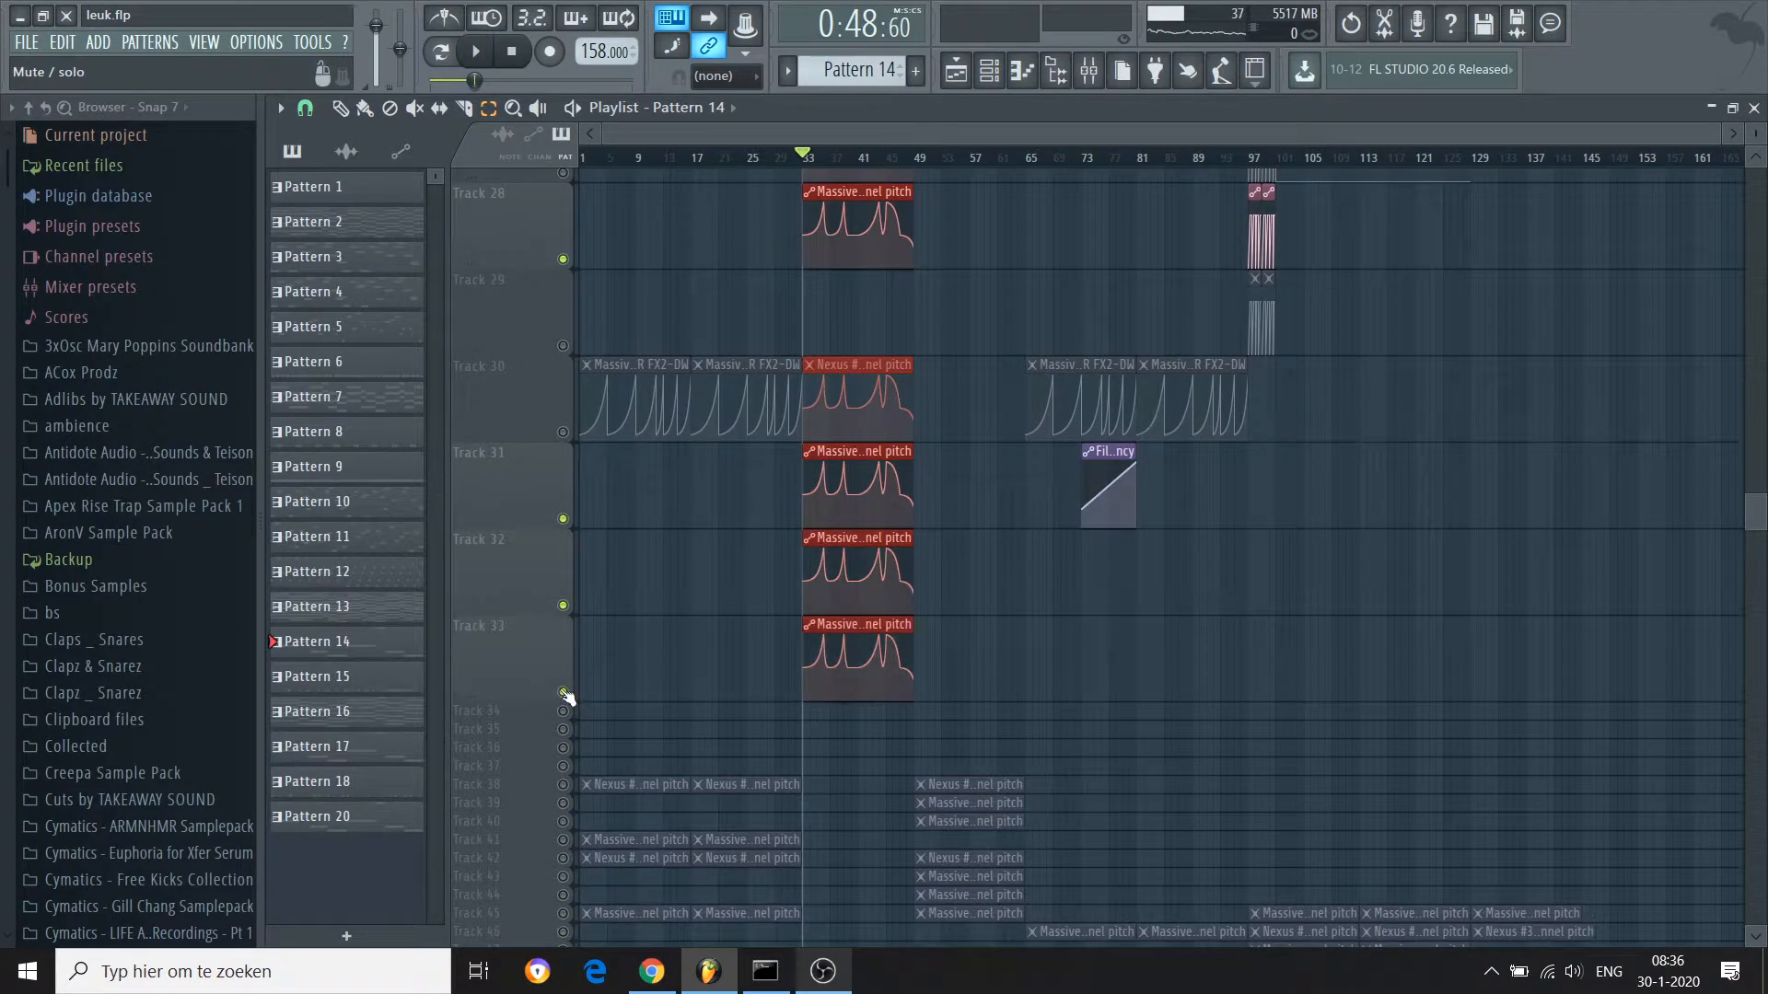
pyautogui.scroll(6, 566, 692)
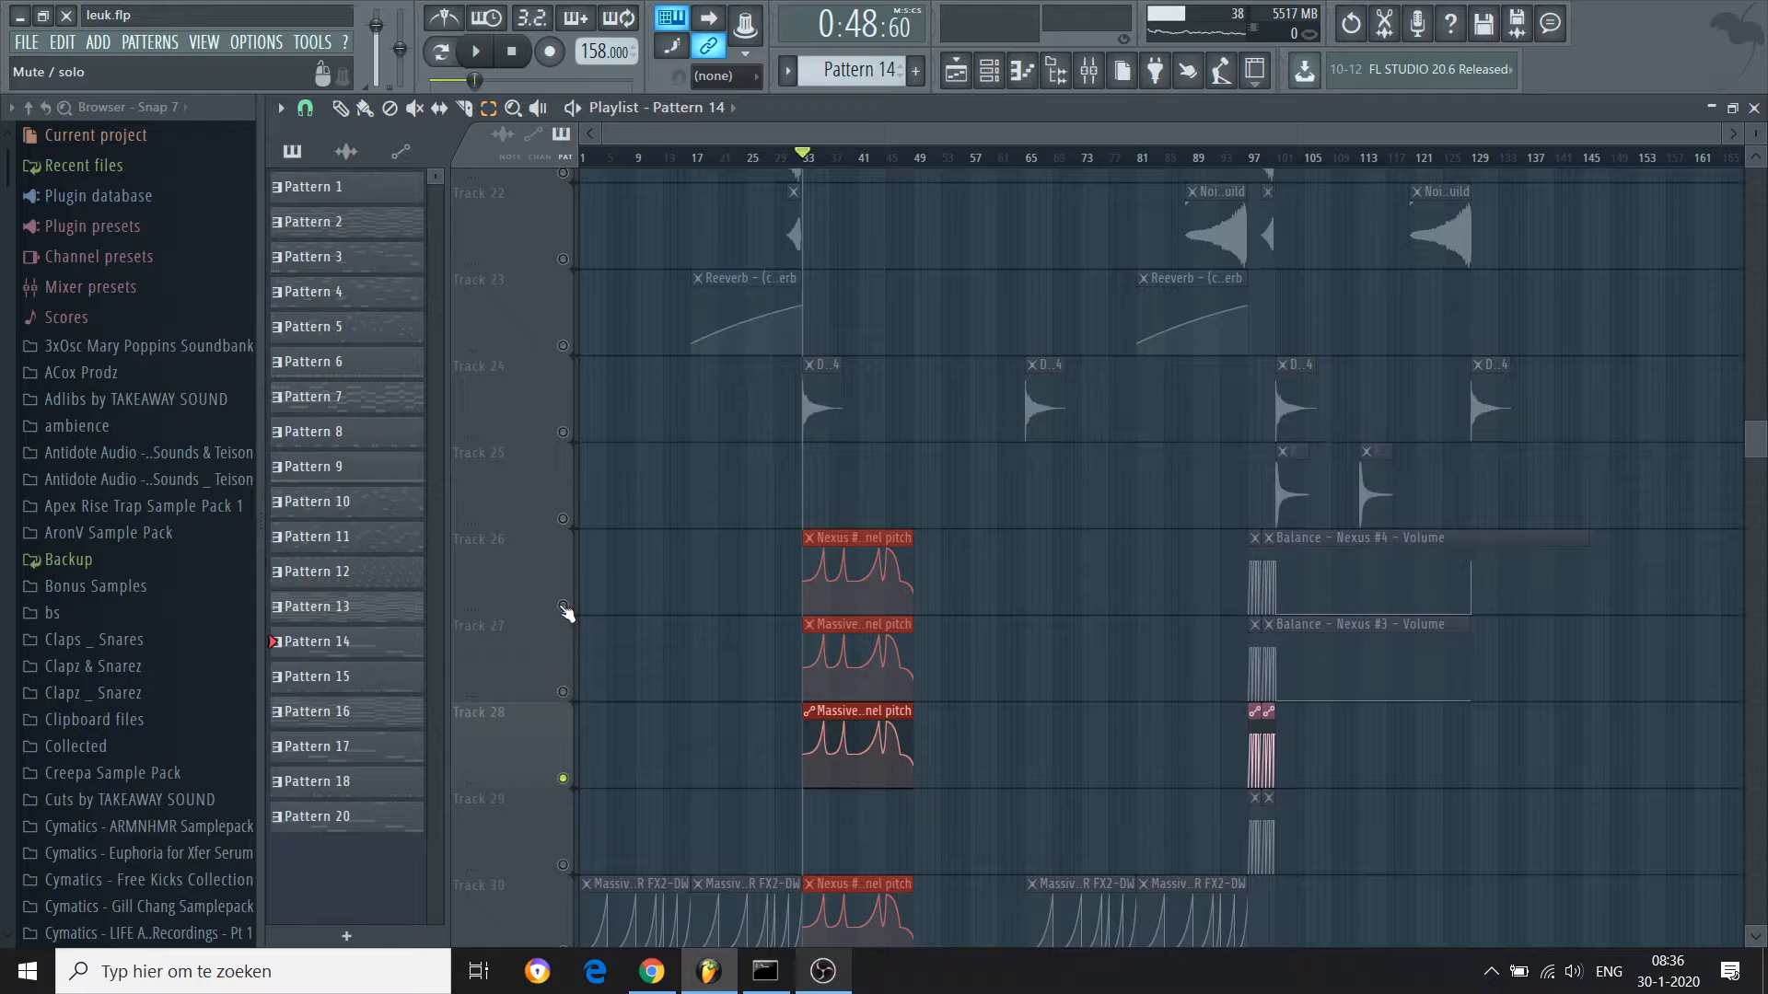
pyautogui.click(562, 606)
pyautogui.click(563, 691)
# Unmute Track 7 with the Pattern 7 clips and Track 16 with the Pattern 16 clips
pyautogui.scroll(20, 564, 695)
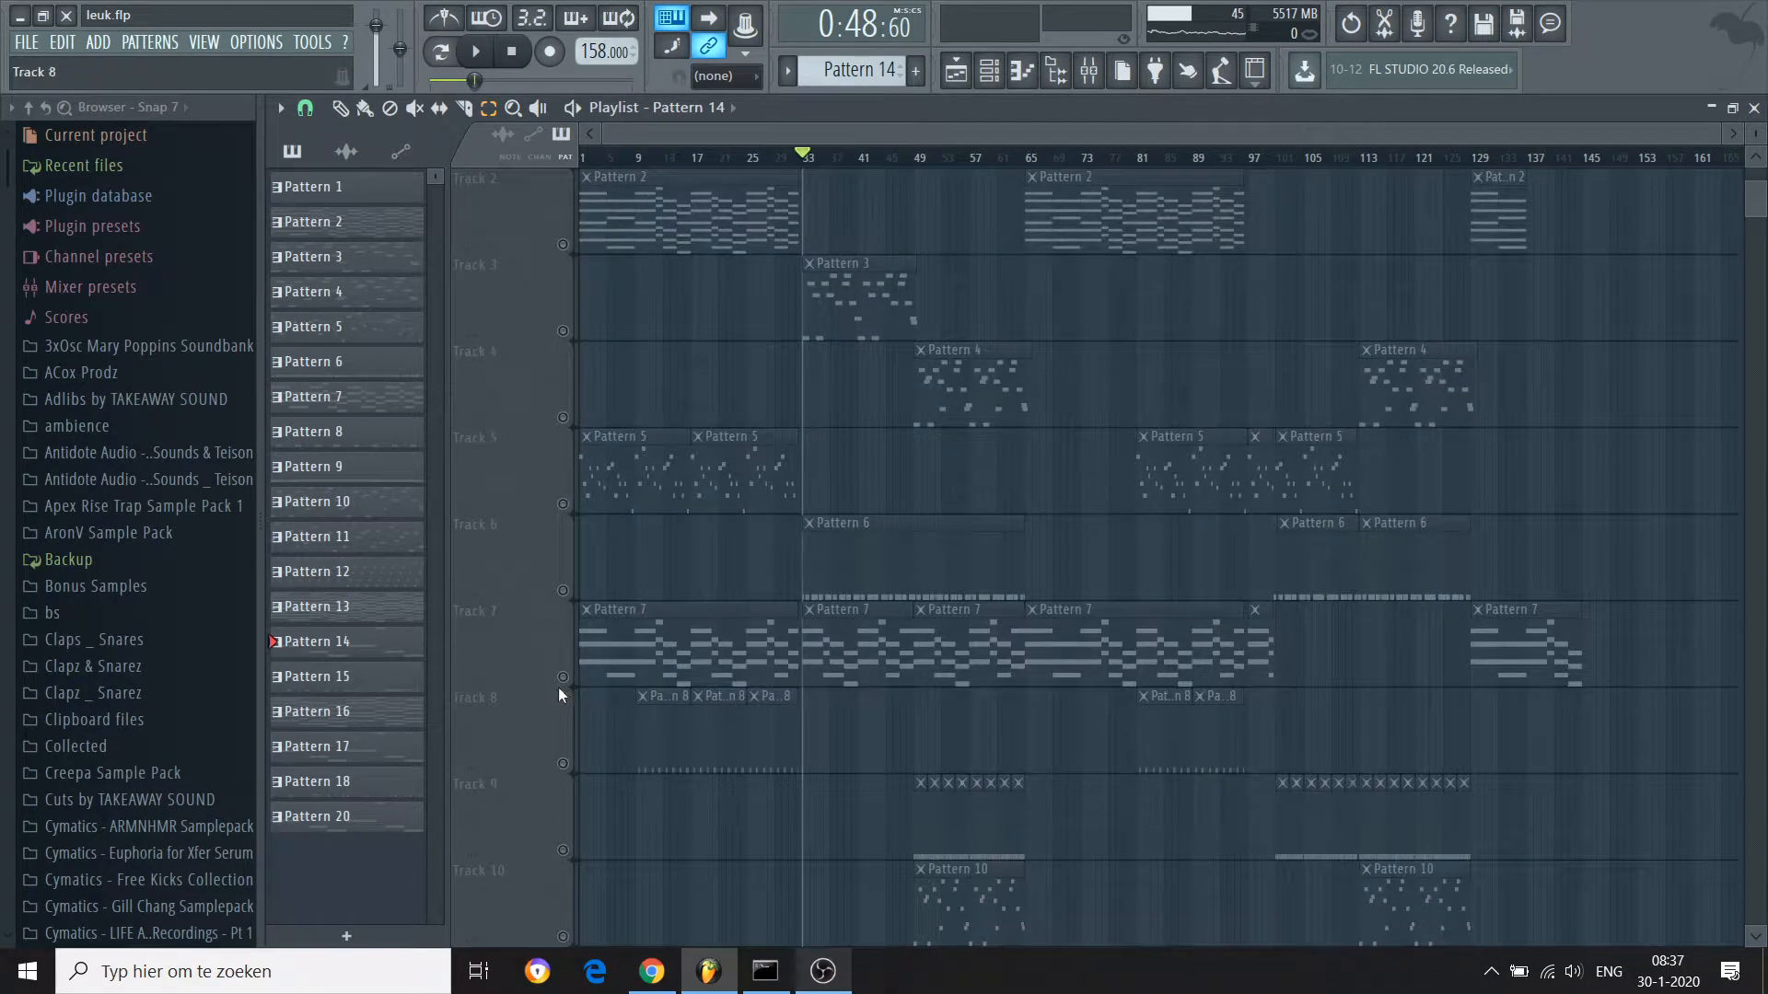
pyautogui.click(563, 677)
pyautogui.scroll(-9, 564, 681)
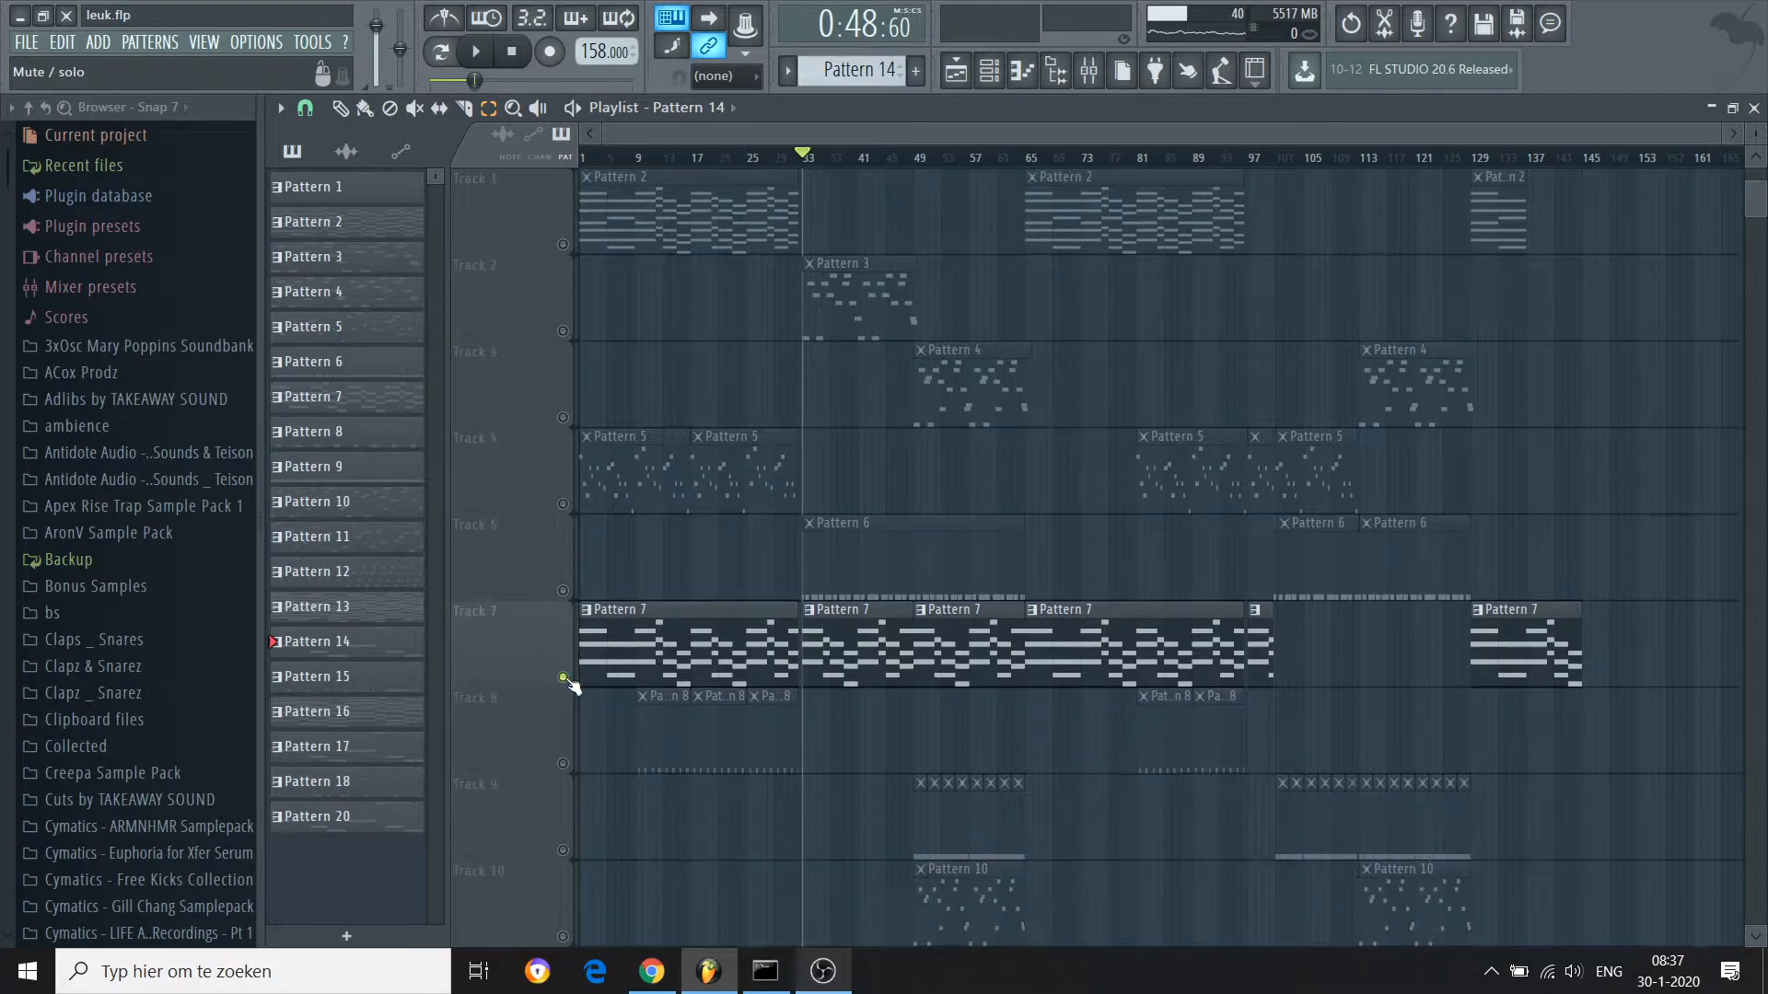
pyautogui.click(562, 677)
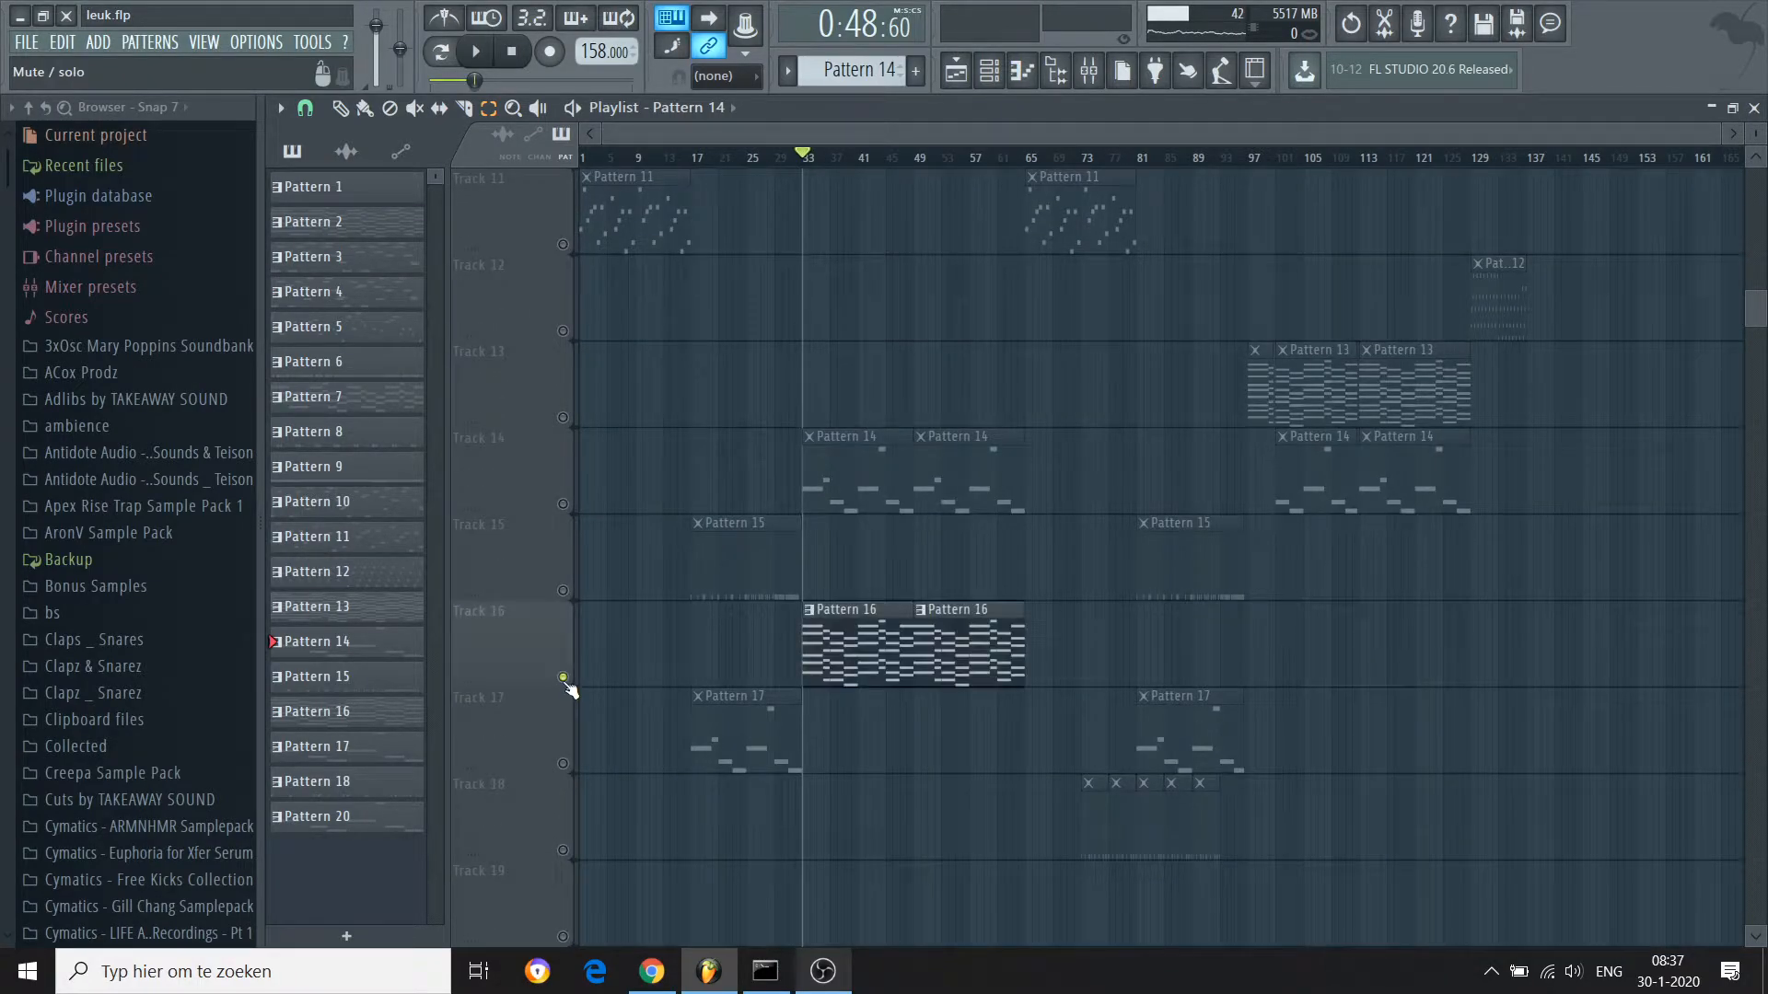
# Audition the chords with their pitch automation from bar 33, unmuting Track 30 during playback, and stop
pyautogui.press('space')
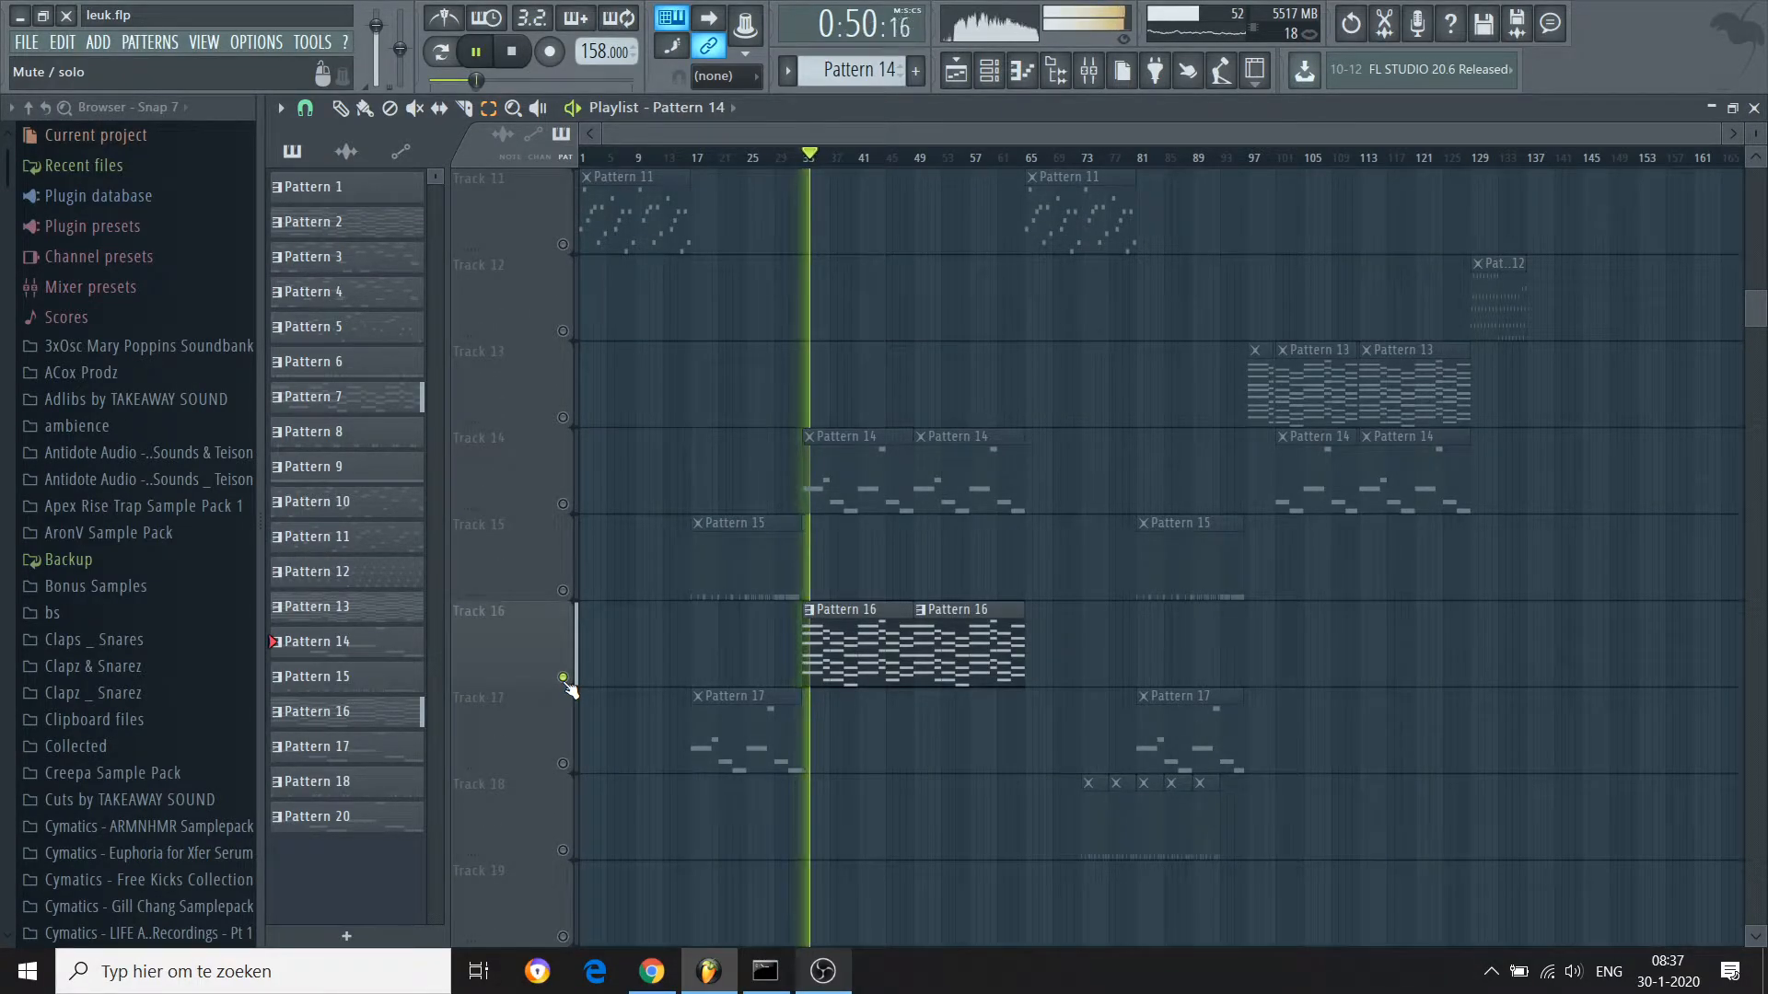
pyautogui.scroll(-12, 568, 689)
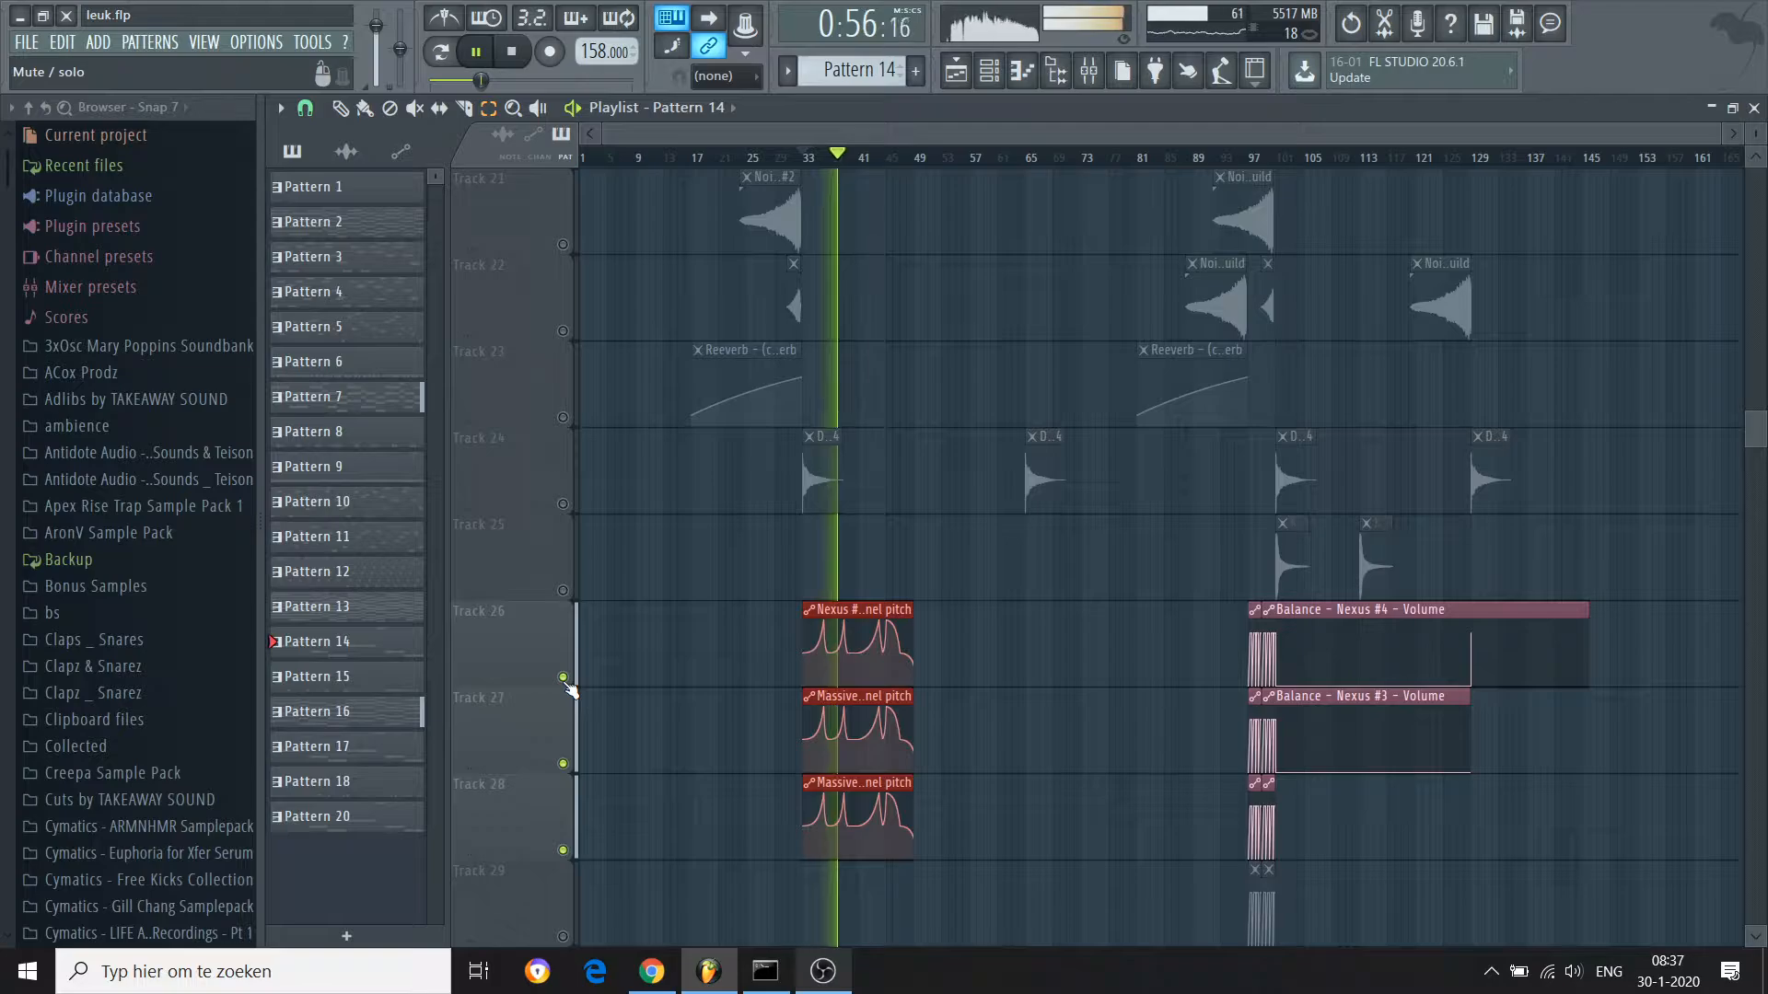
pyautogui.scroll(-2, 568, 688)
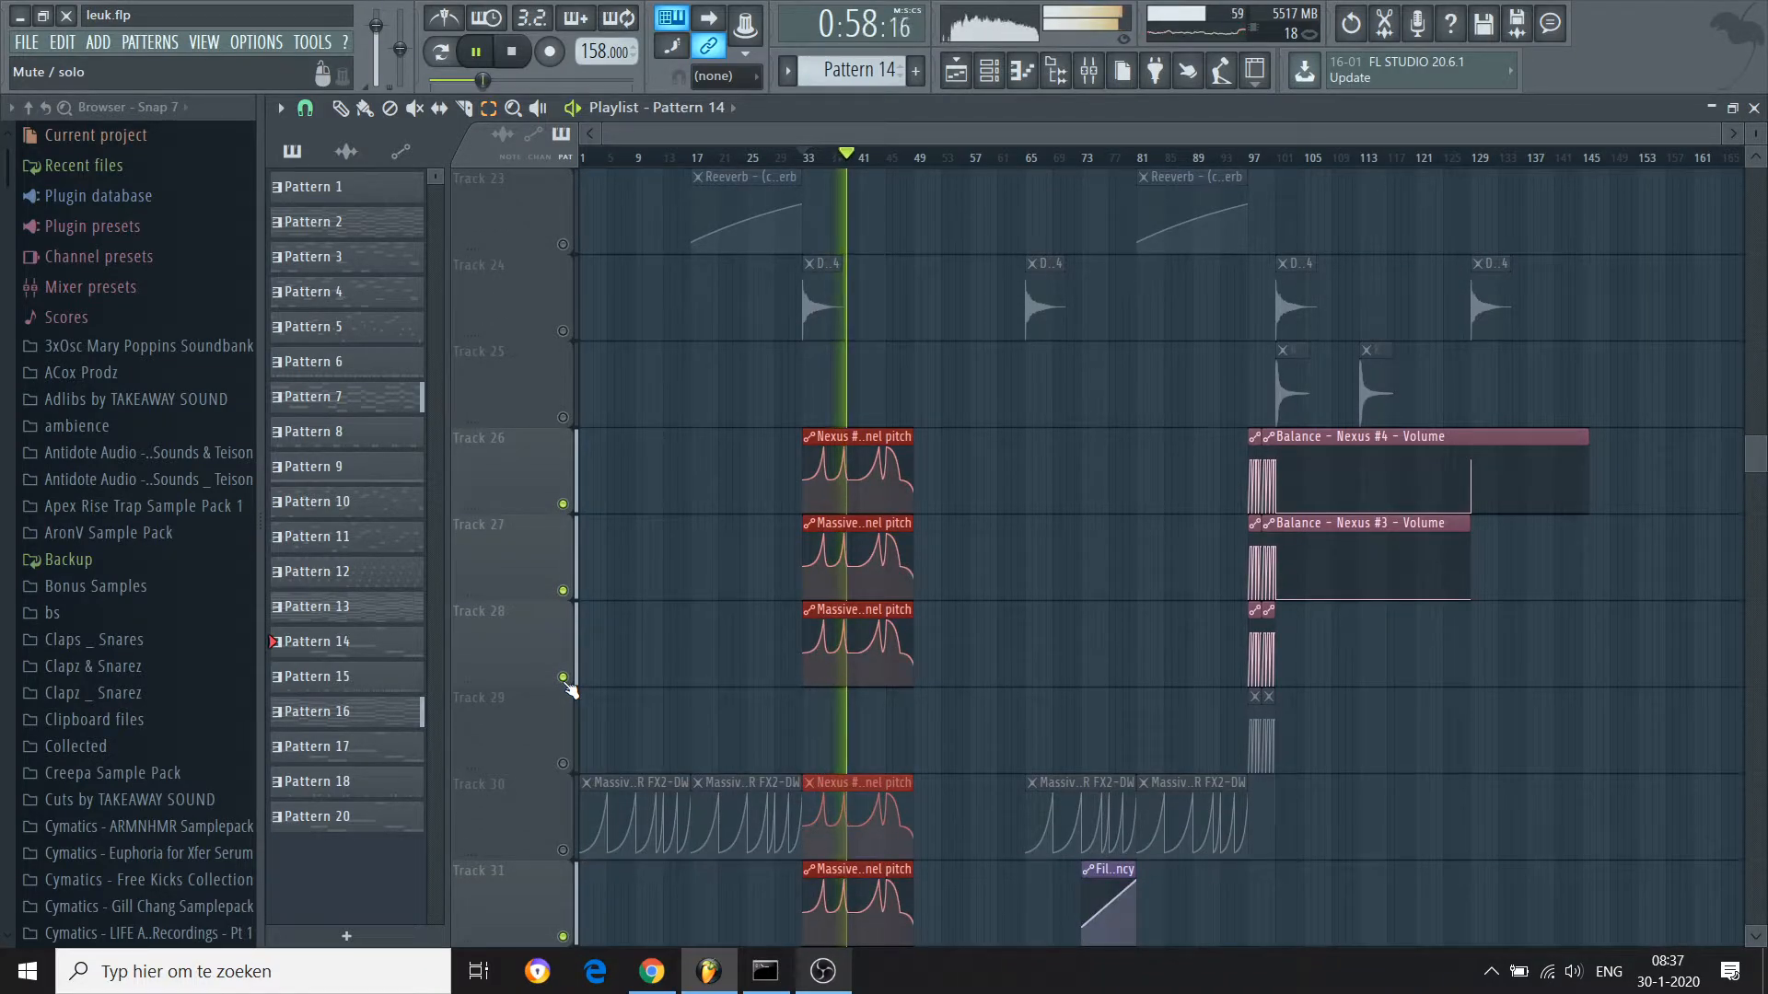
pyautogui.click(564, 850)
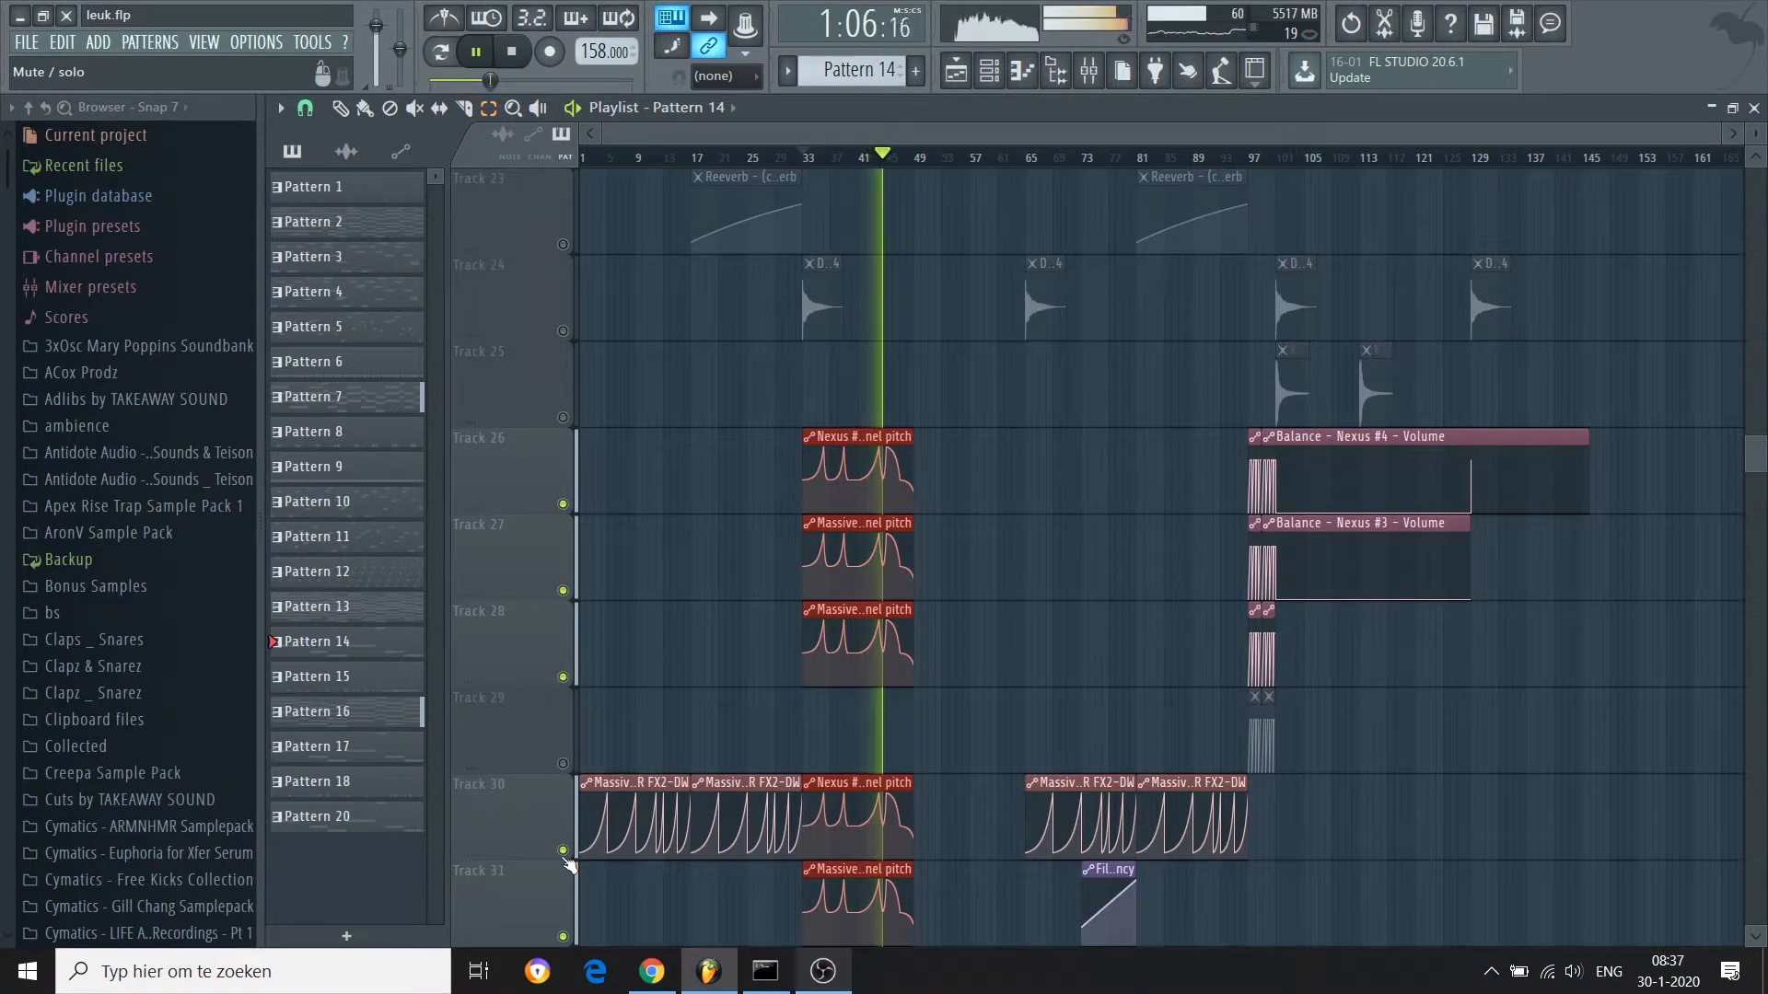
pyautogui.press('space')
# Mute Tracks 26, 27, 28, 30, 31, 32 and 33, which hold the channel pitch automation clips
pyautogui.scroll(-1, 568, 866)
pyautogui.scroll(-2, 568, 866)
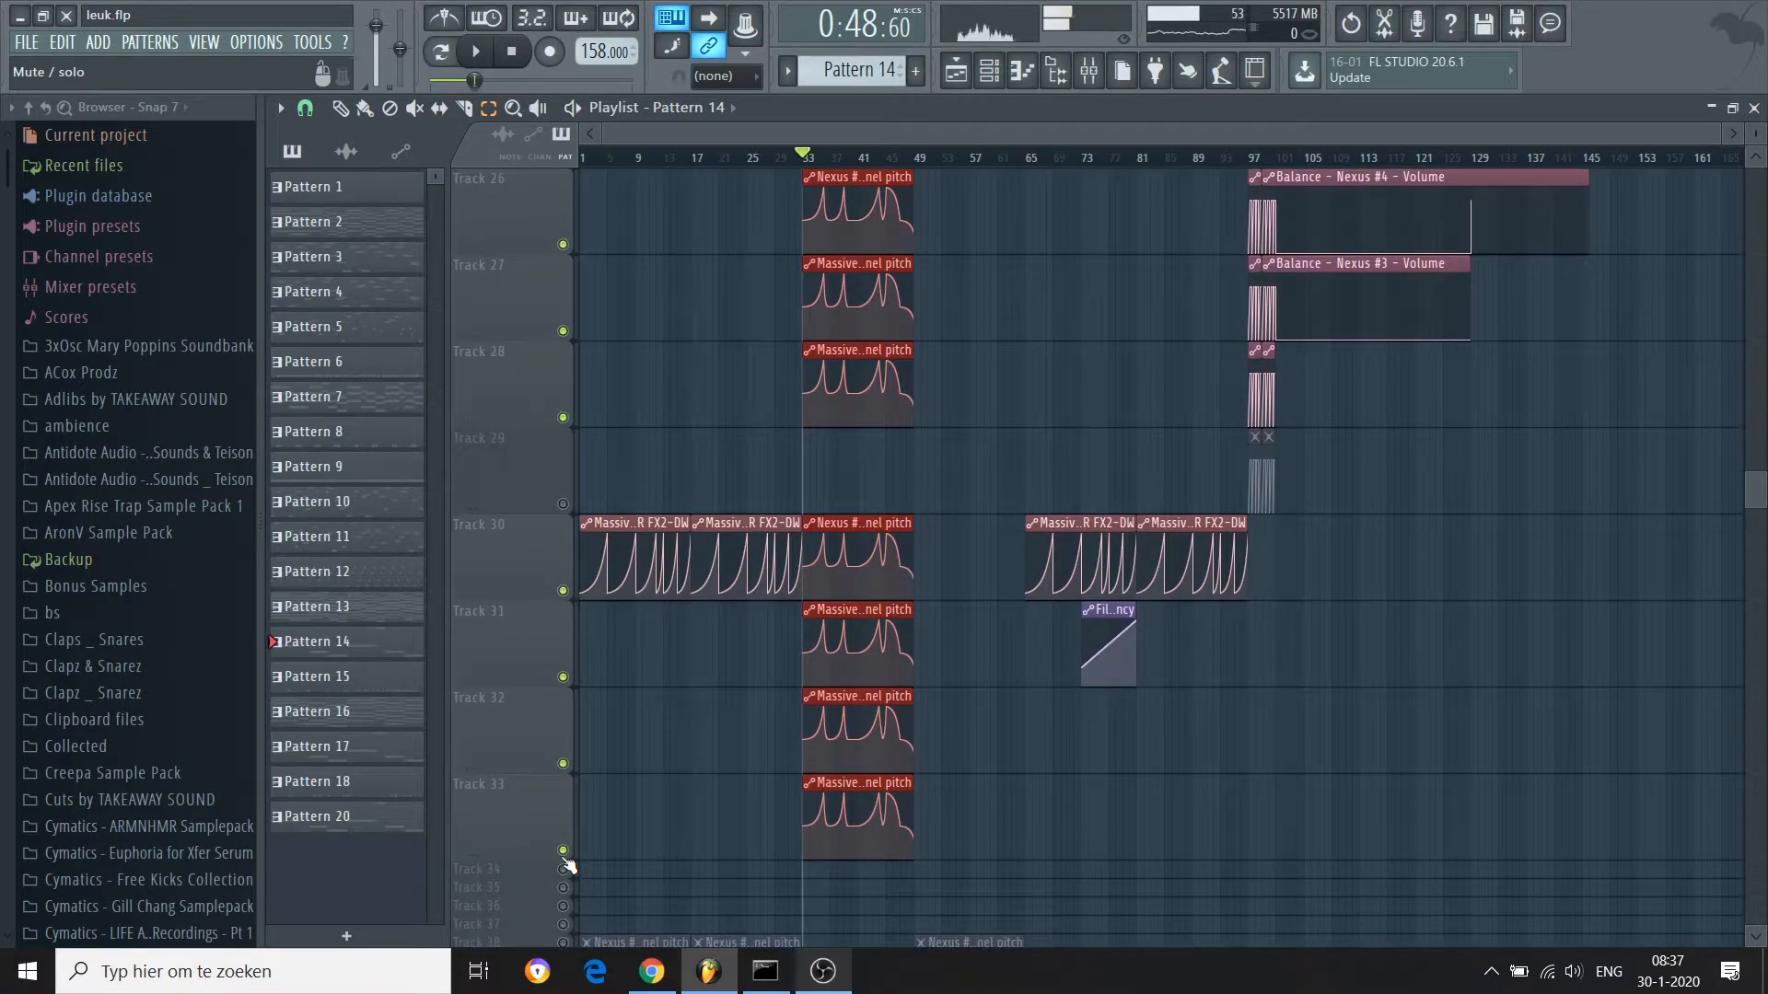
pyautogui.click(563, 852)
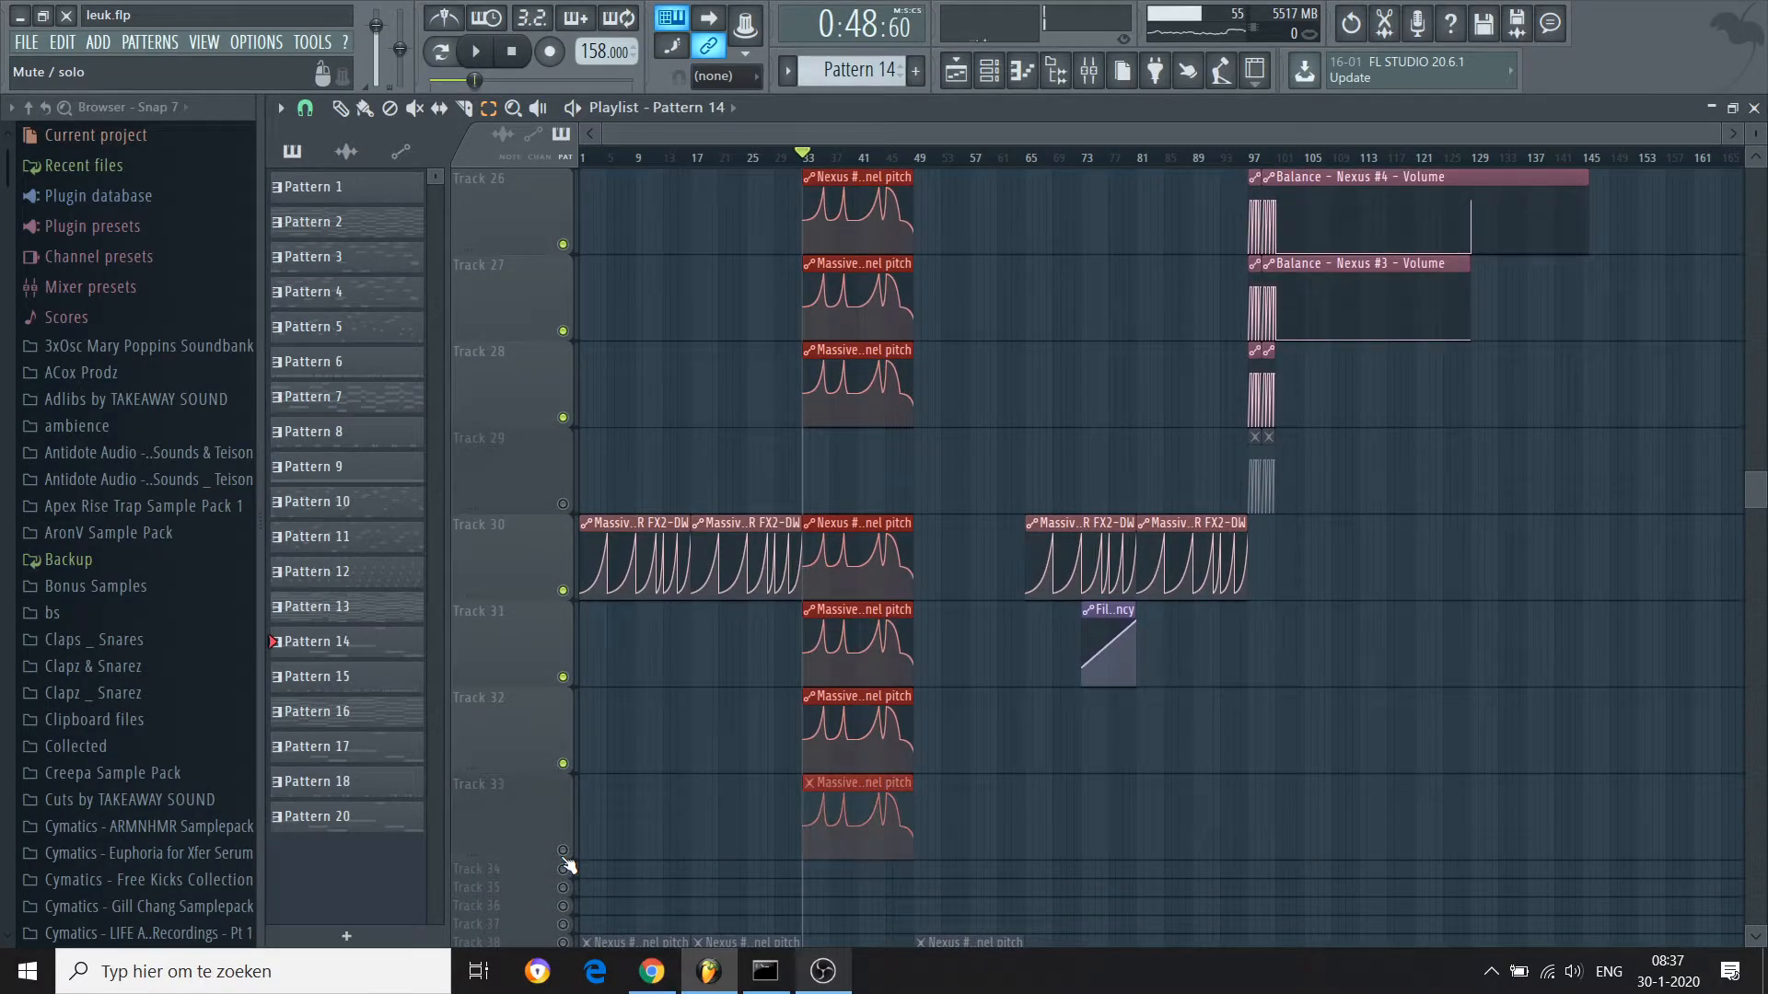
pyautogui.click(564, 764)
pyautogui.click(564, 675)
pyautogui.click(565, 591)
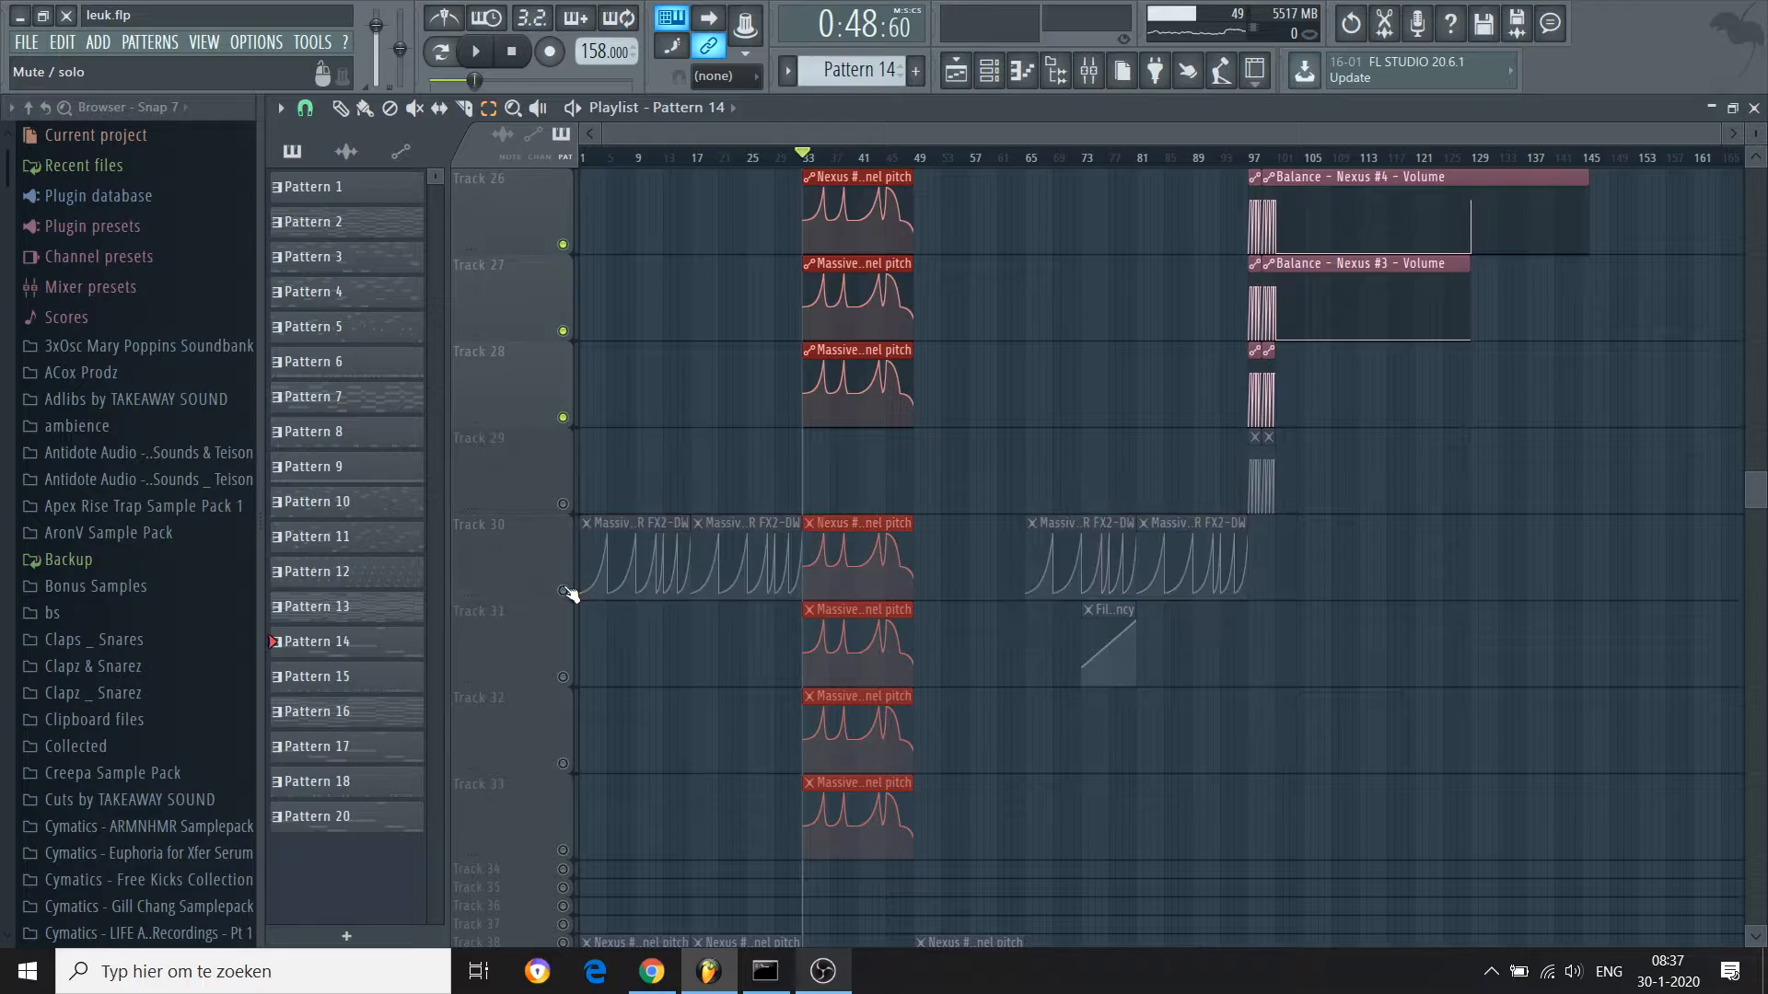
pyautogui.click(563, 418)
pyautogui.click(564, 331)
pyautogui.scroll(3, 564, 333)
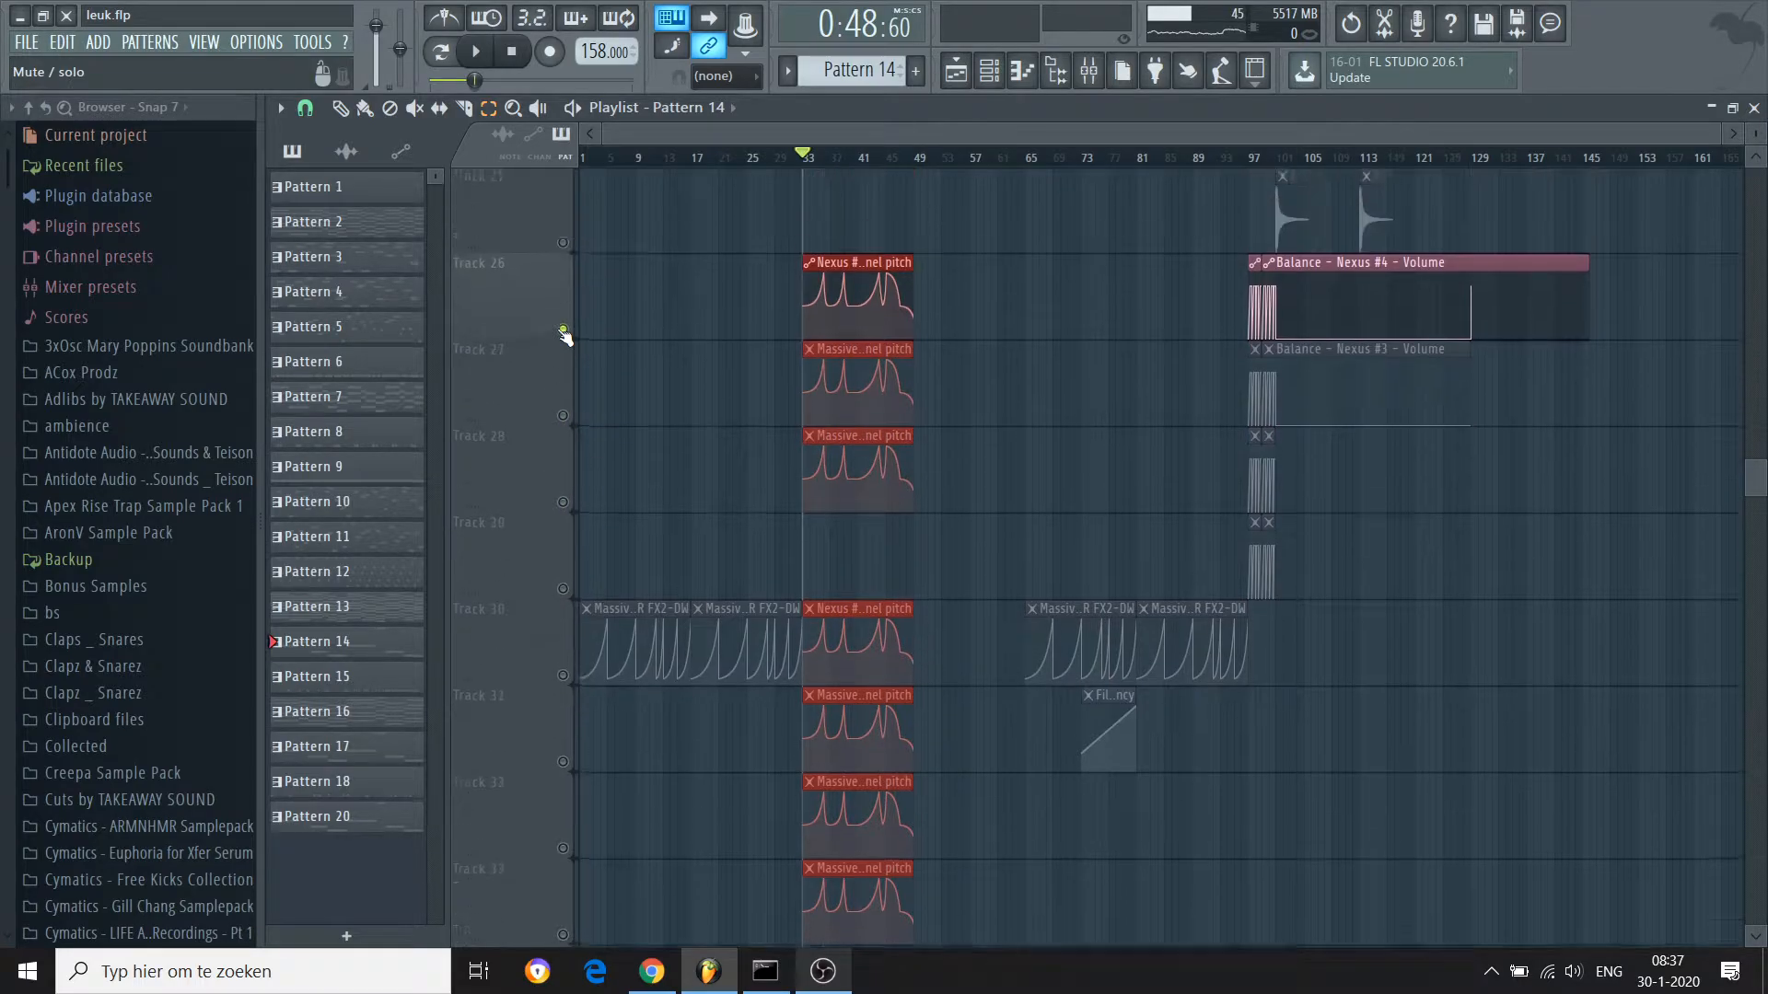
pyautogui.click(563, 504)
# Audition the chords from bar 33 without the pitch automation, stop playback, and unmute all playlist tracks
pyautogui.press('space')
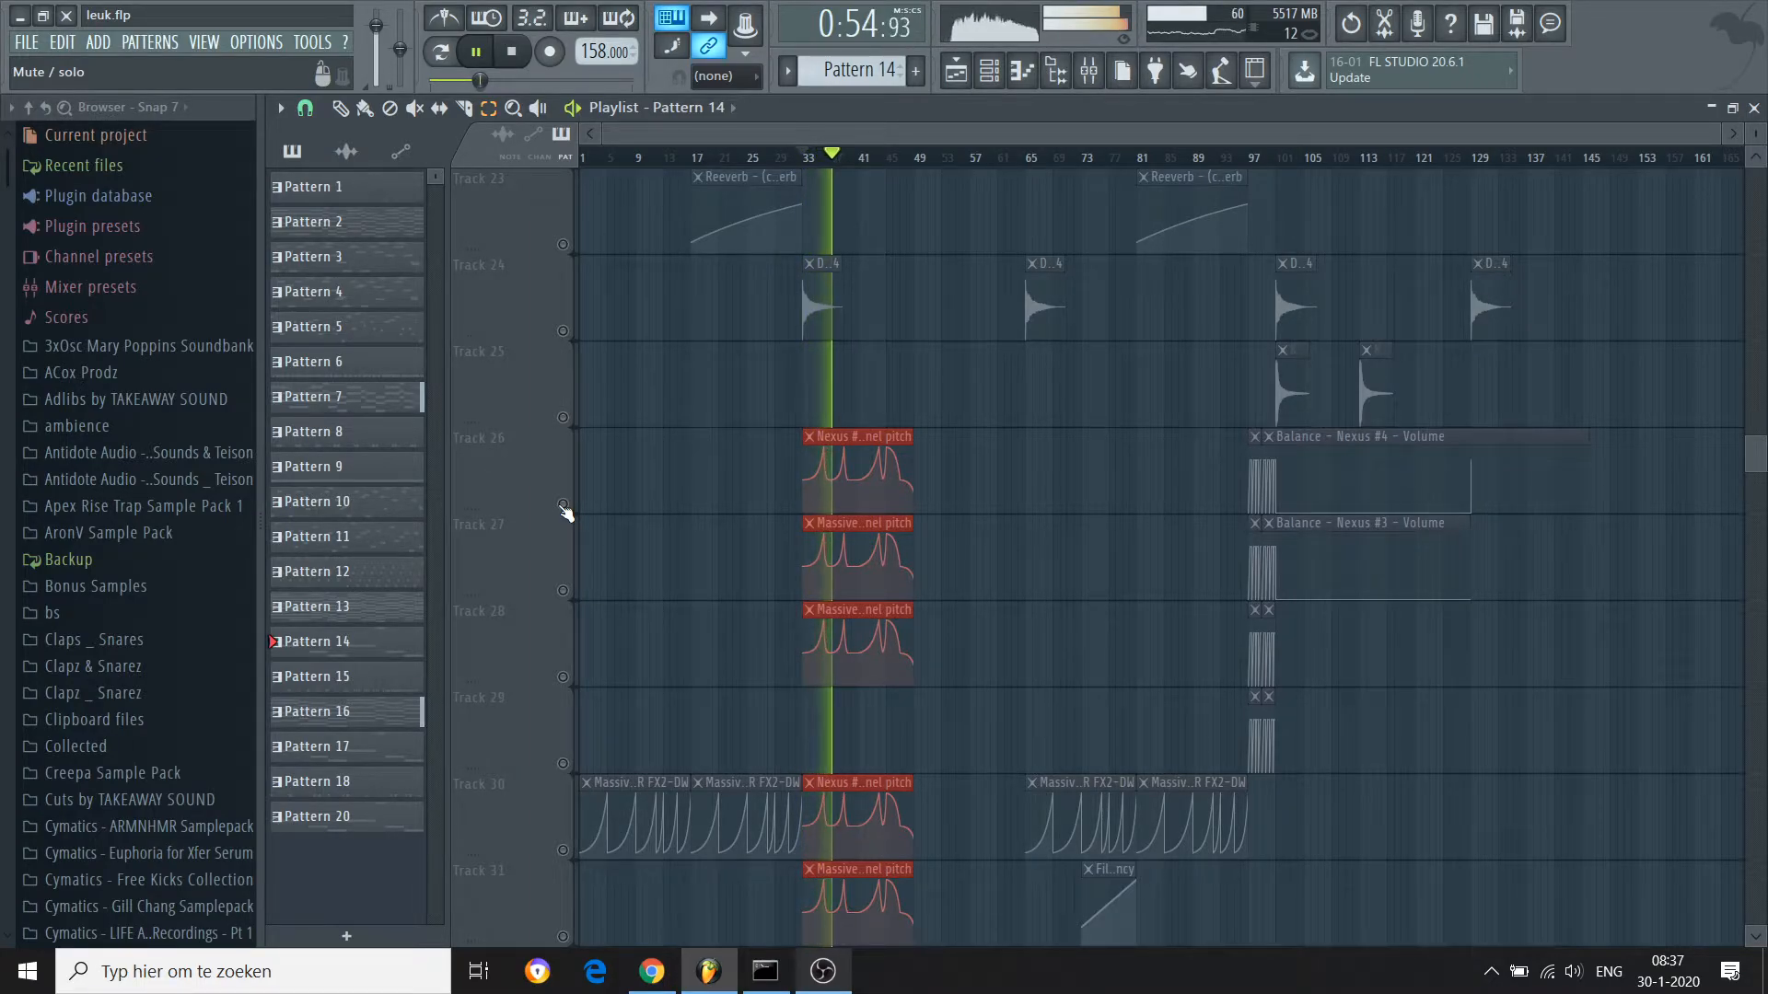
pyautogui.press('space')
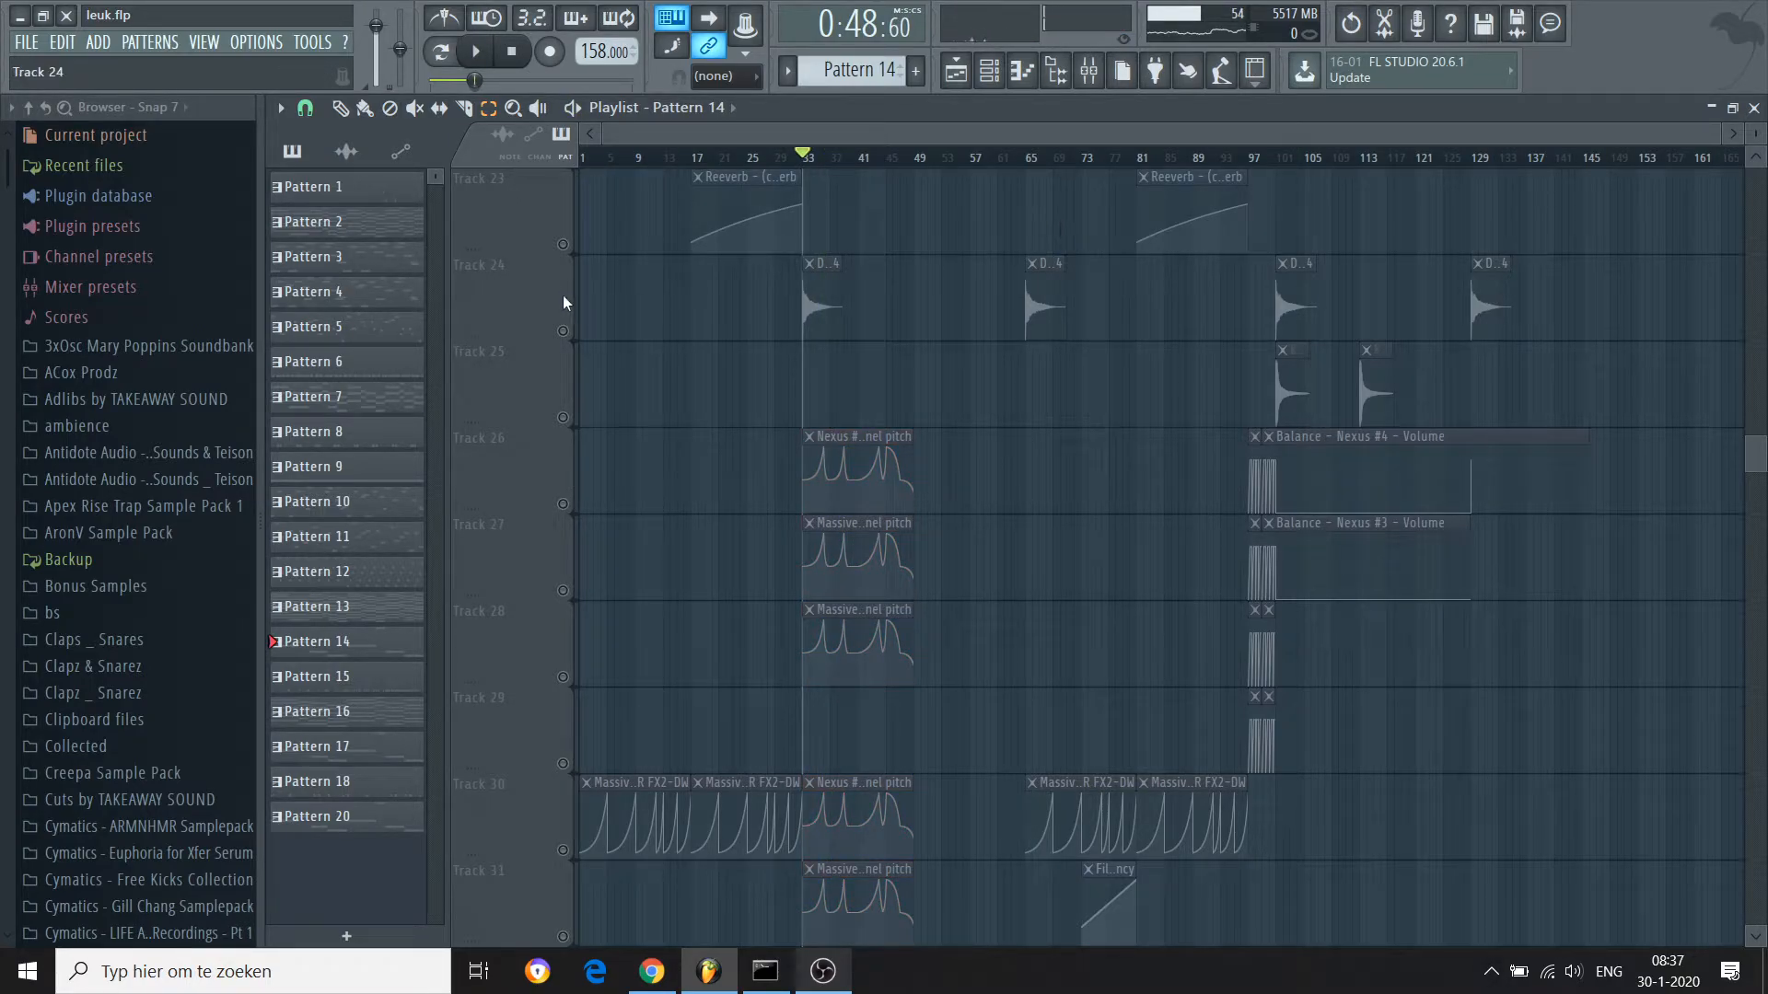
pyautogui.click(563, 331)
pyautogui.scroll(10, 570, 339)
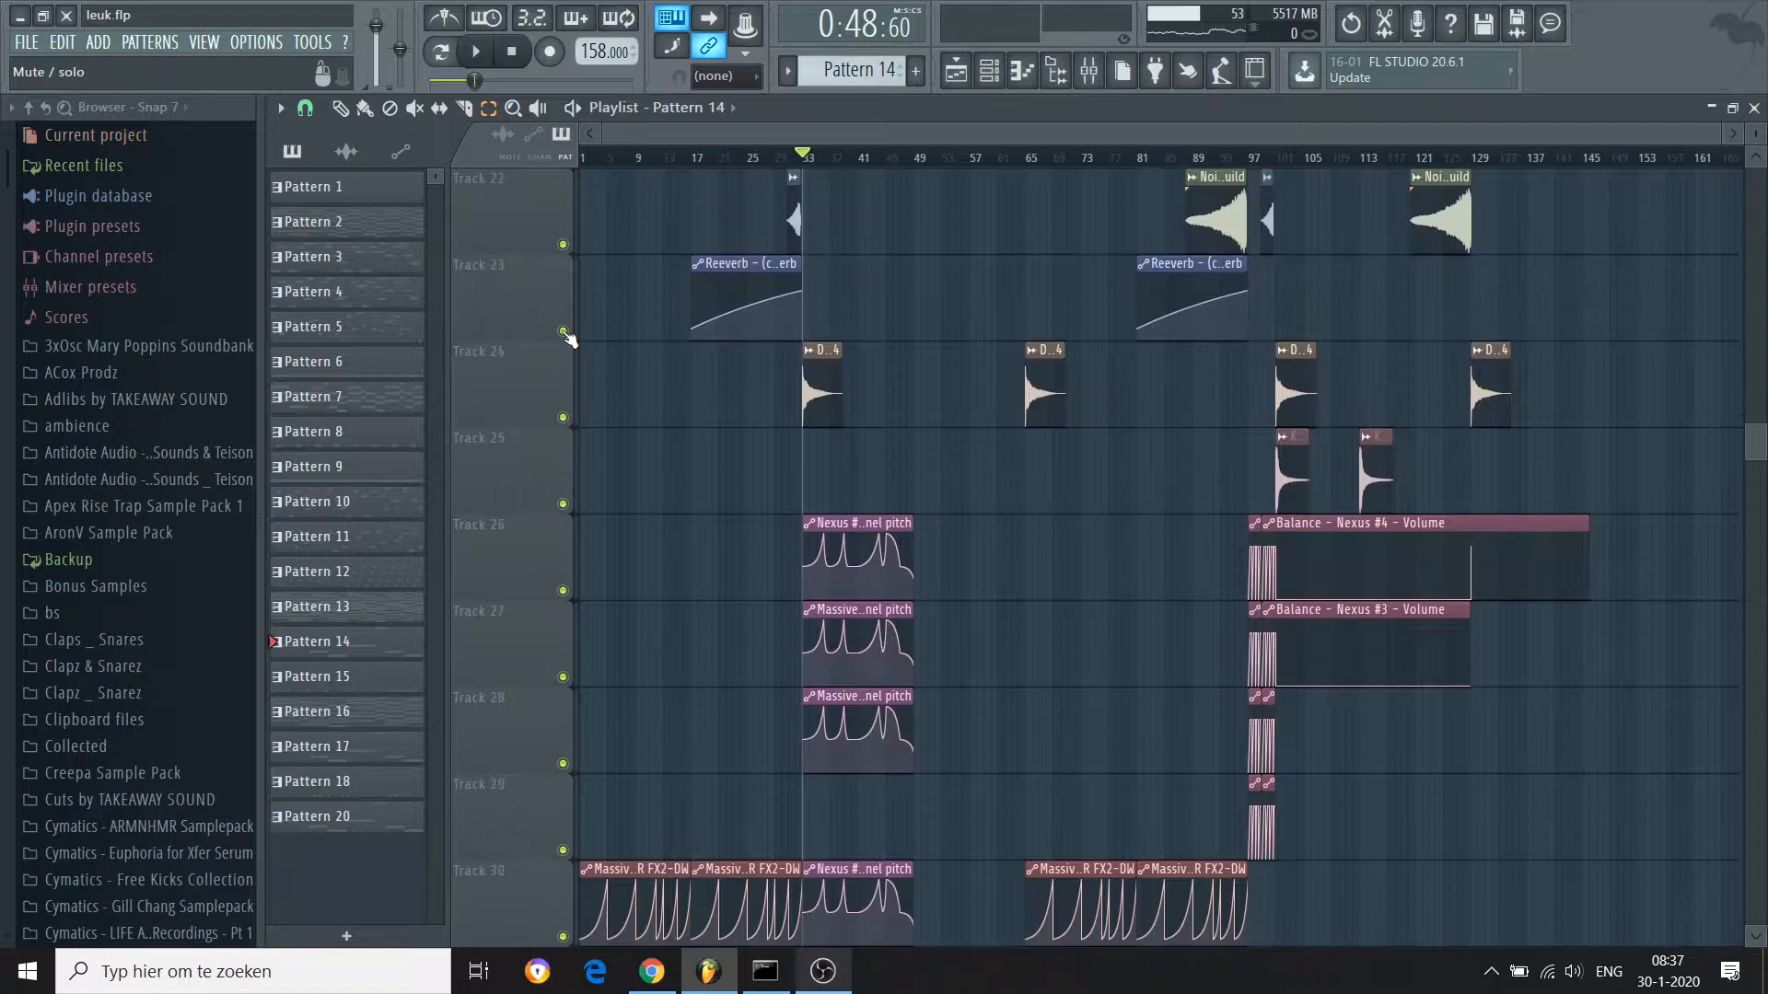
# Solo Track 22 and unmute Tracks 21 and 24, which hold the noise build-up and impact clips
pyautogui.scroll(3, 570, 339)
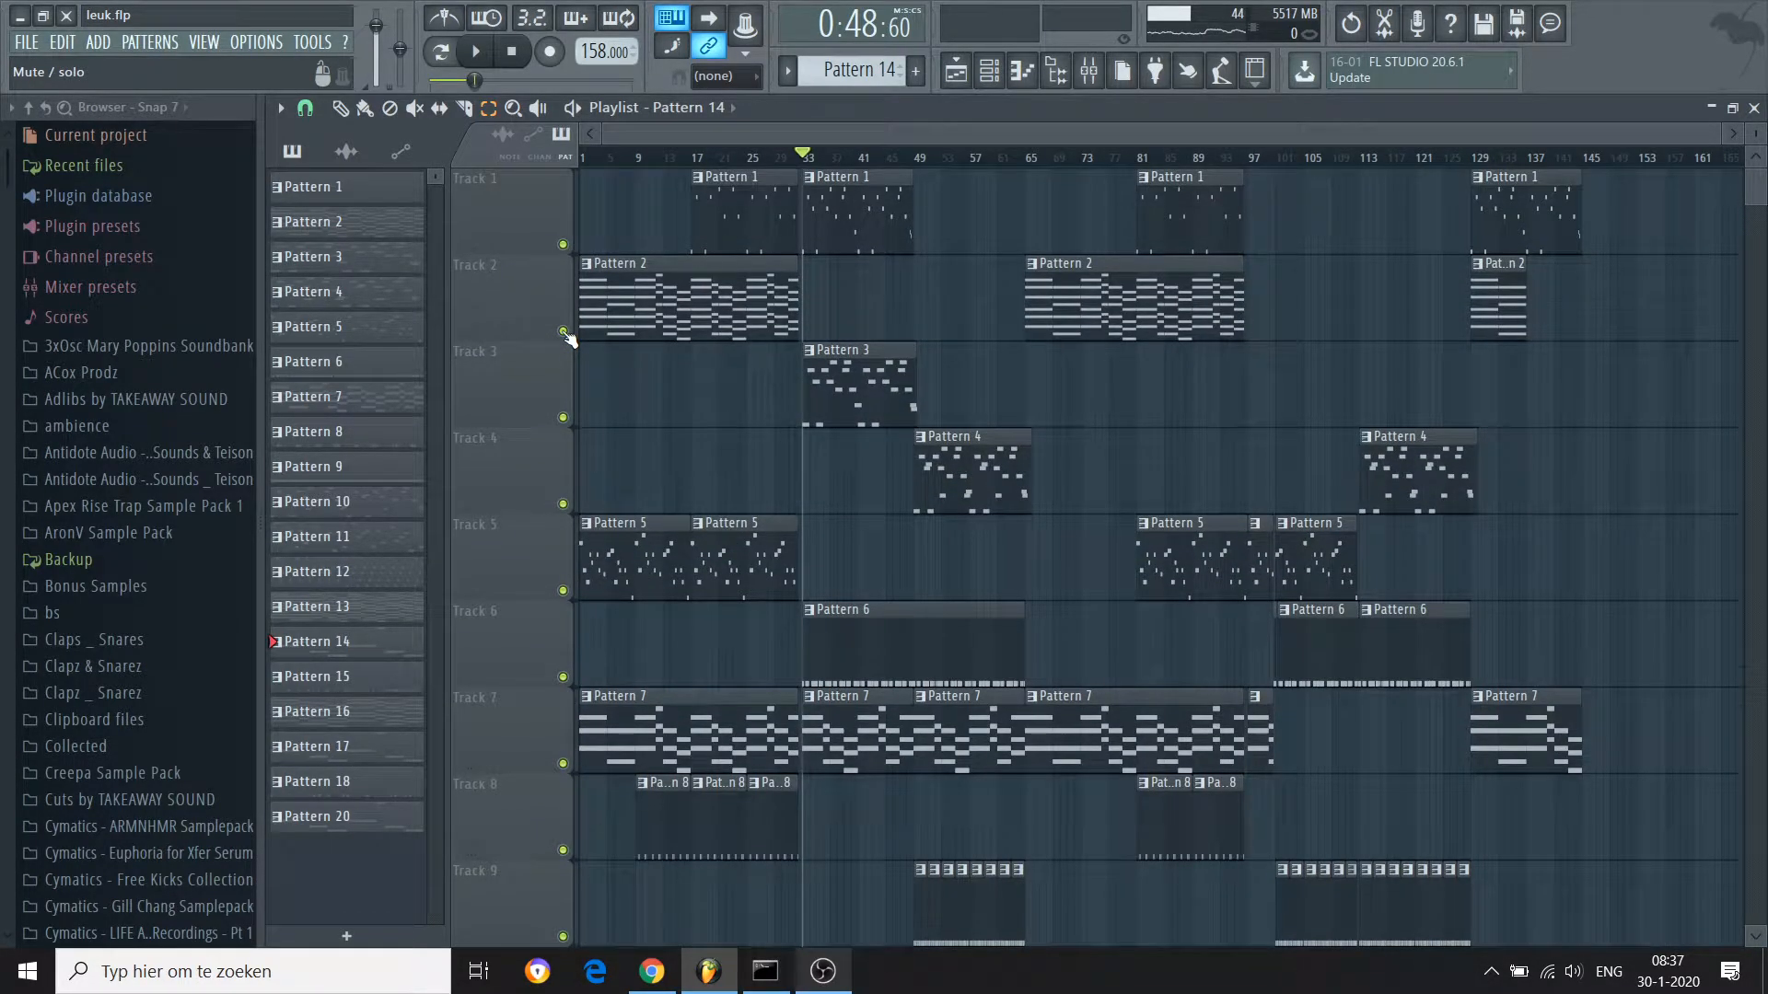
pyautogui.hscroll(3, 570, 339)
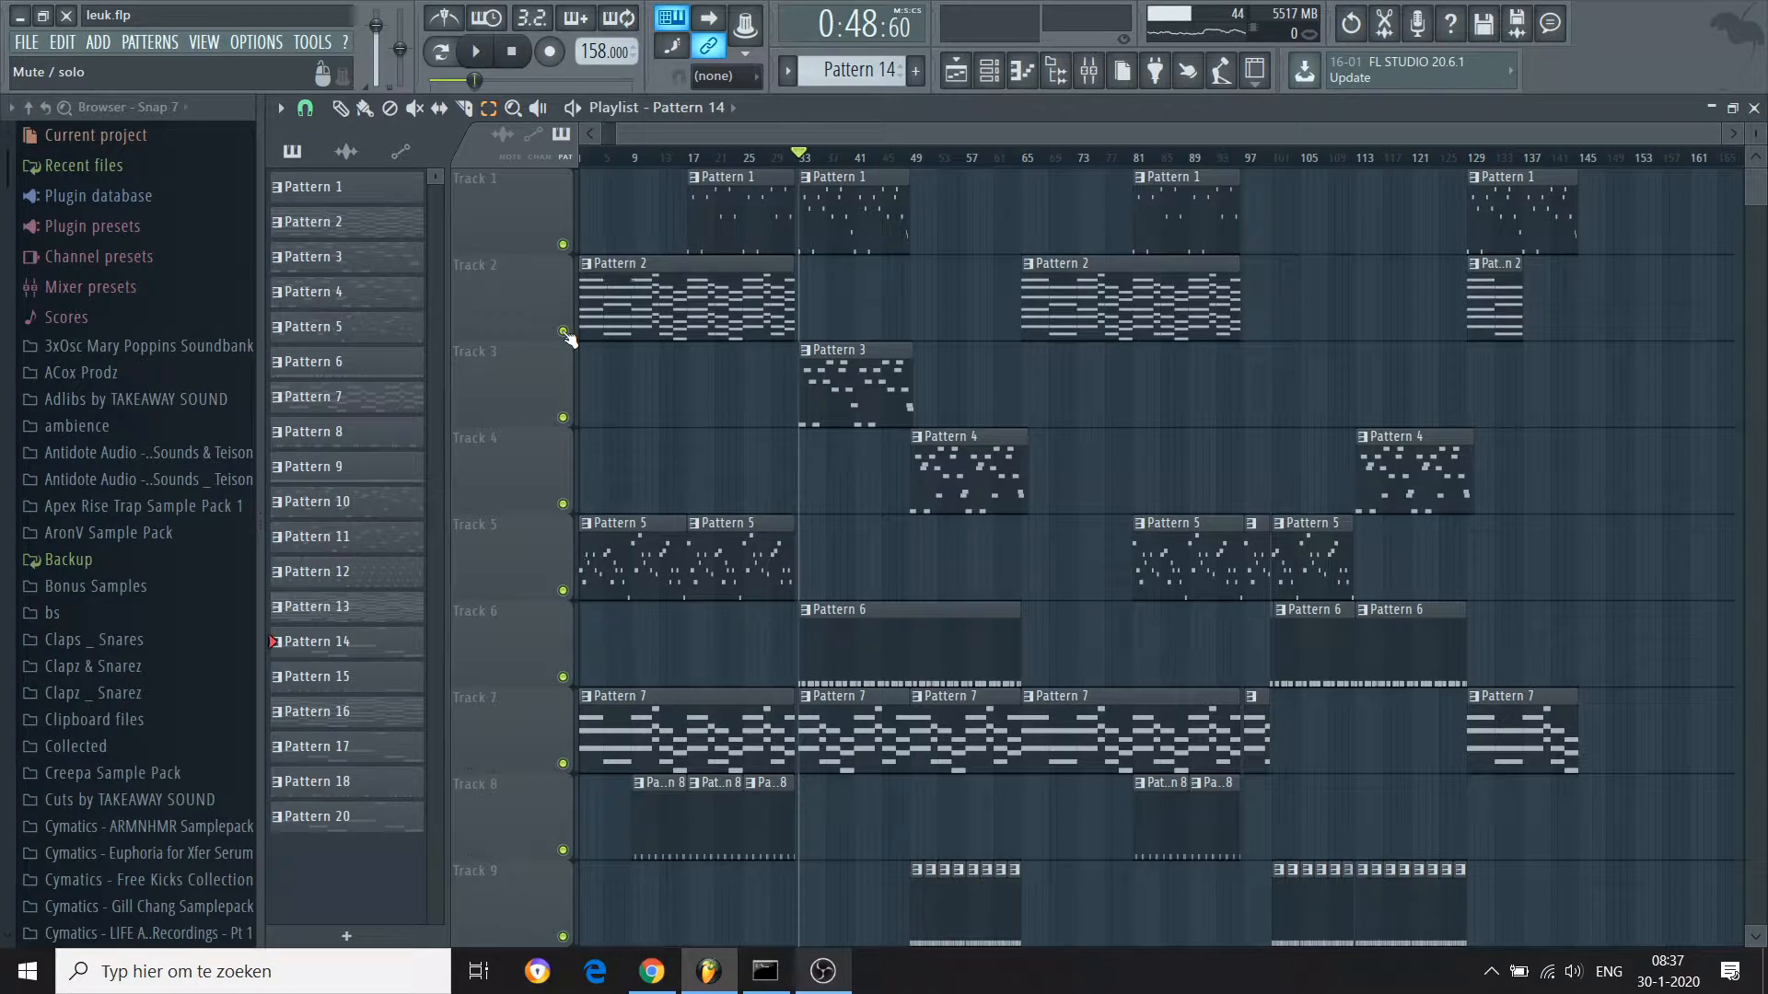
pyautogui.scroll(-1, 570, 339)
pyautogui.scroll(-15, 570, 339)
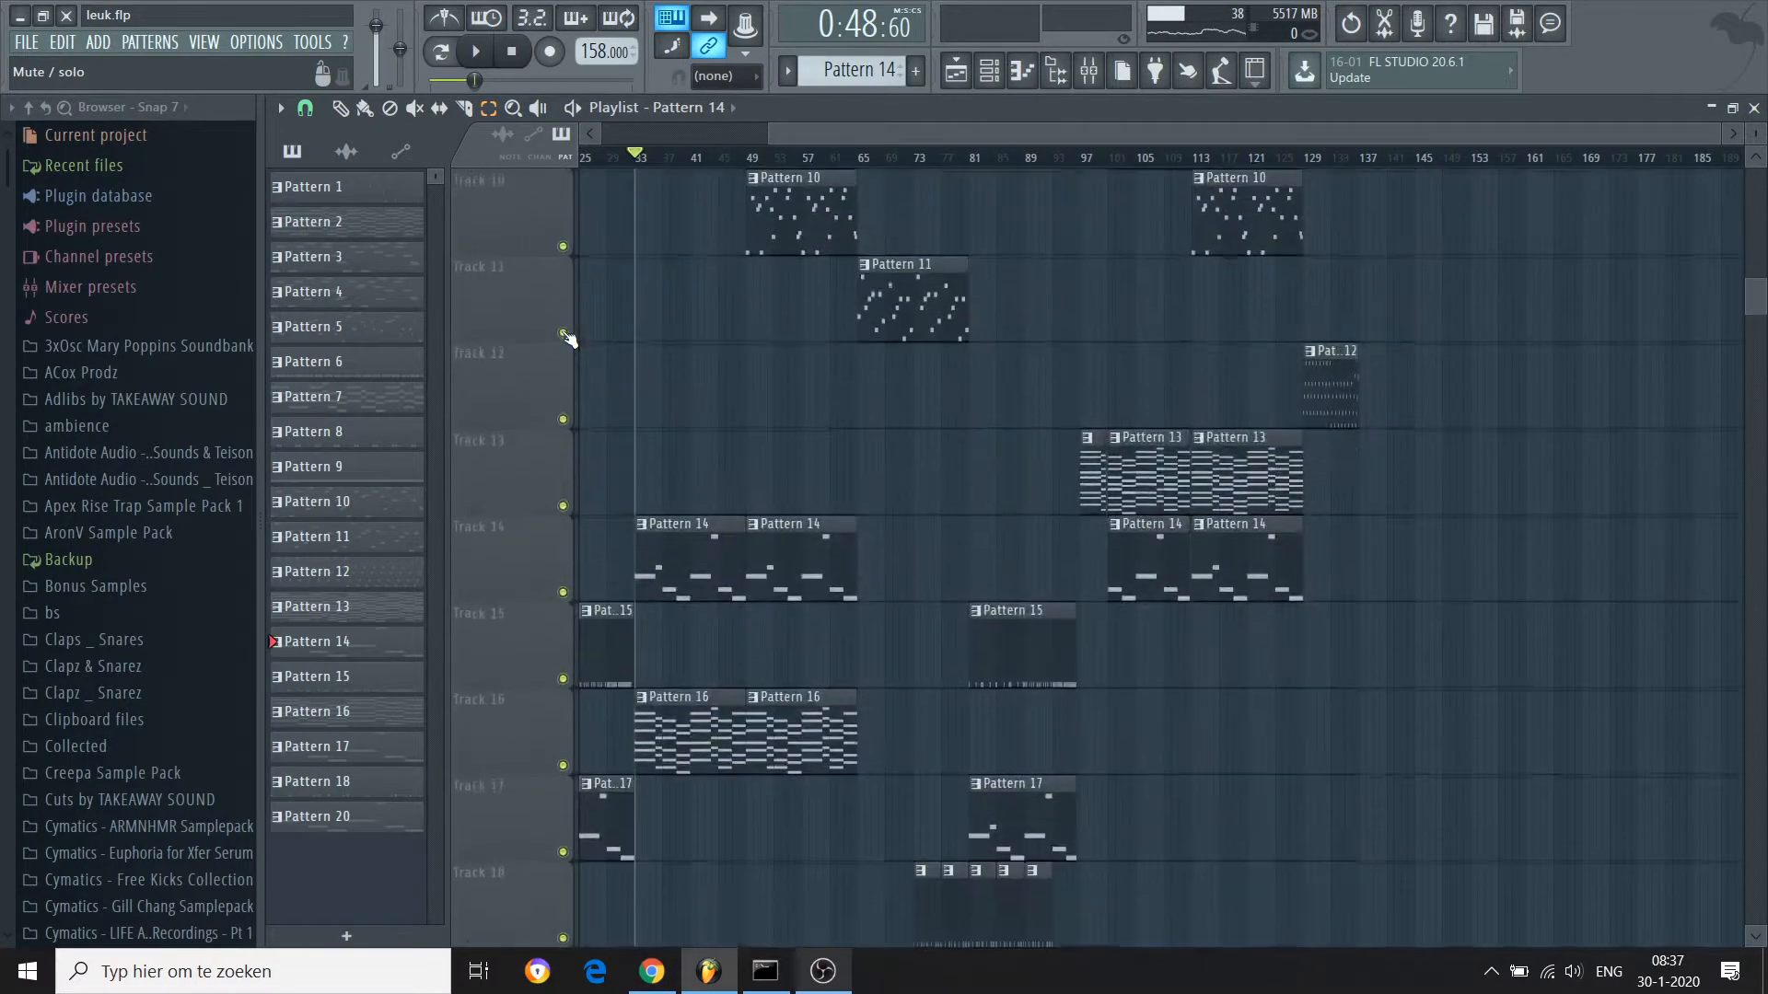
pyautogui.scroll(-8, 570, 338)
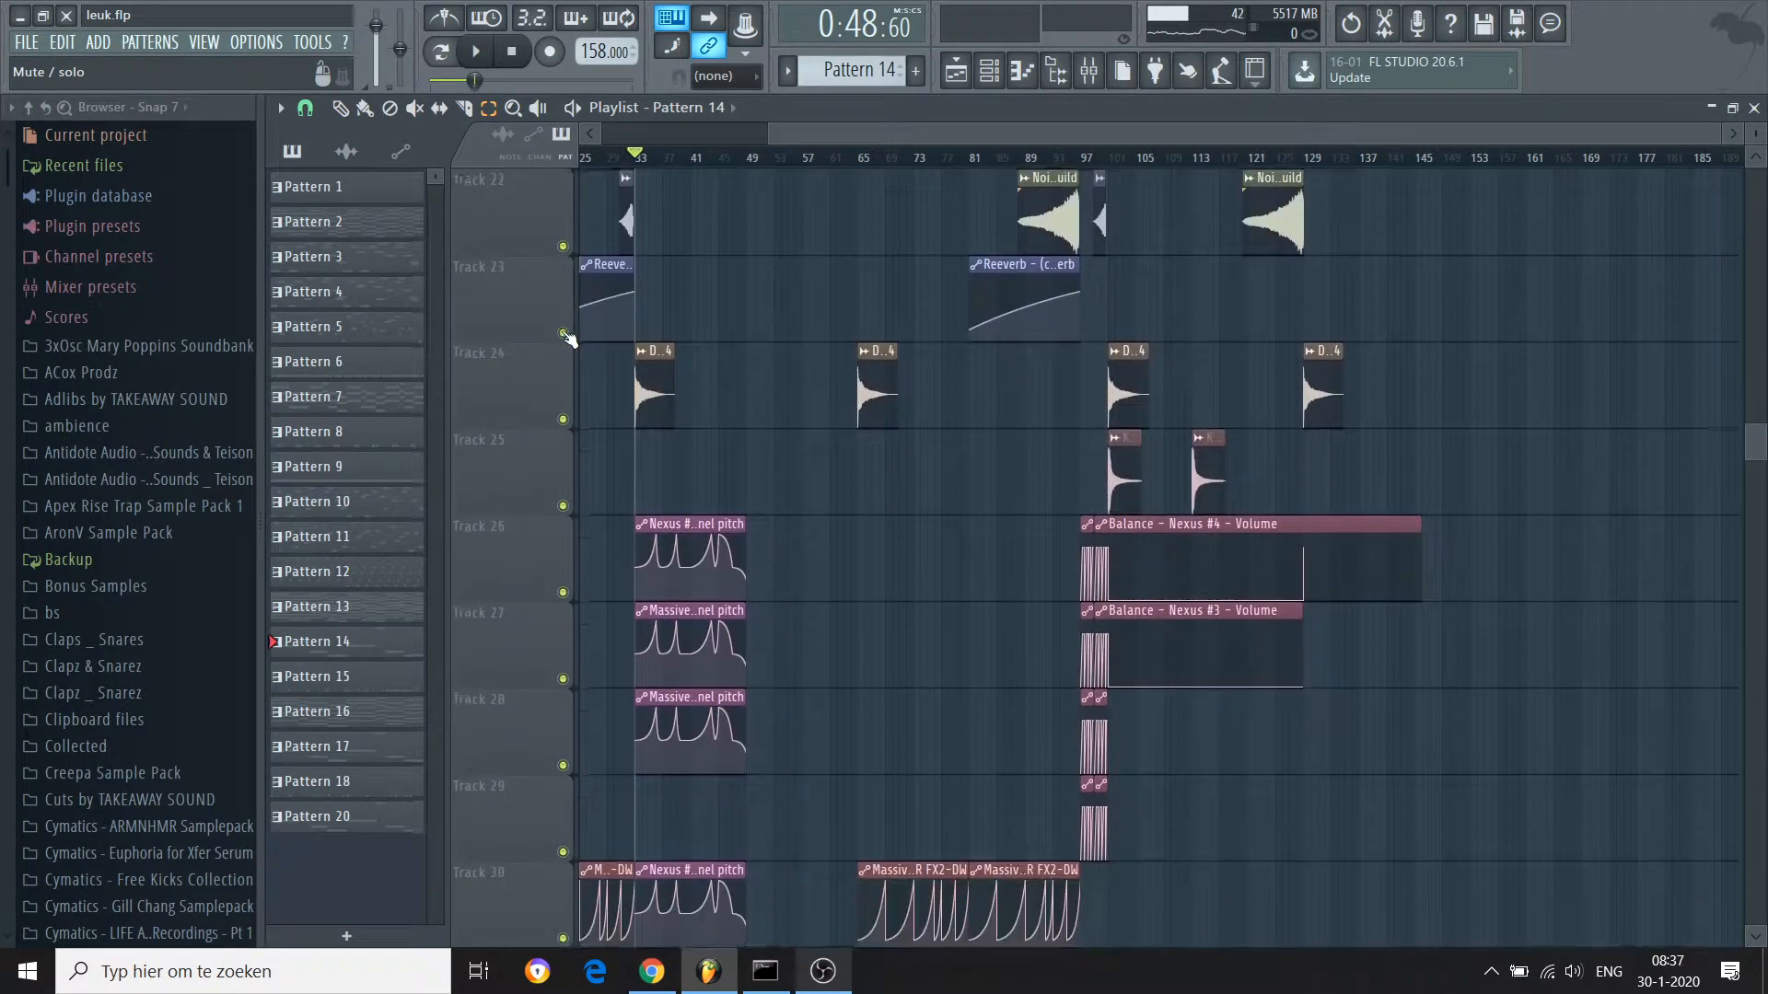
pyautogui.scroll(10, 570, 339)
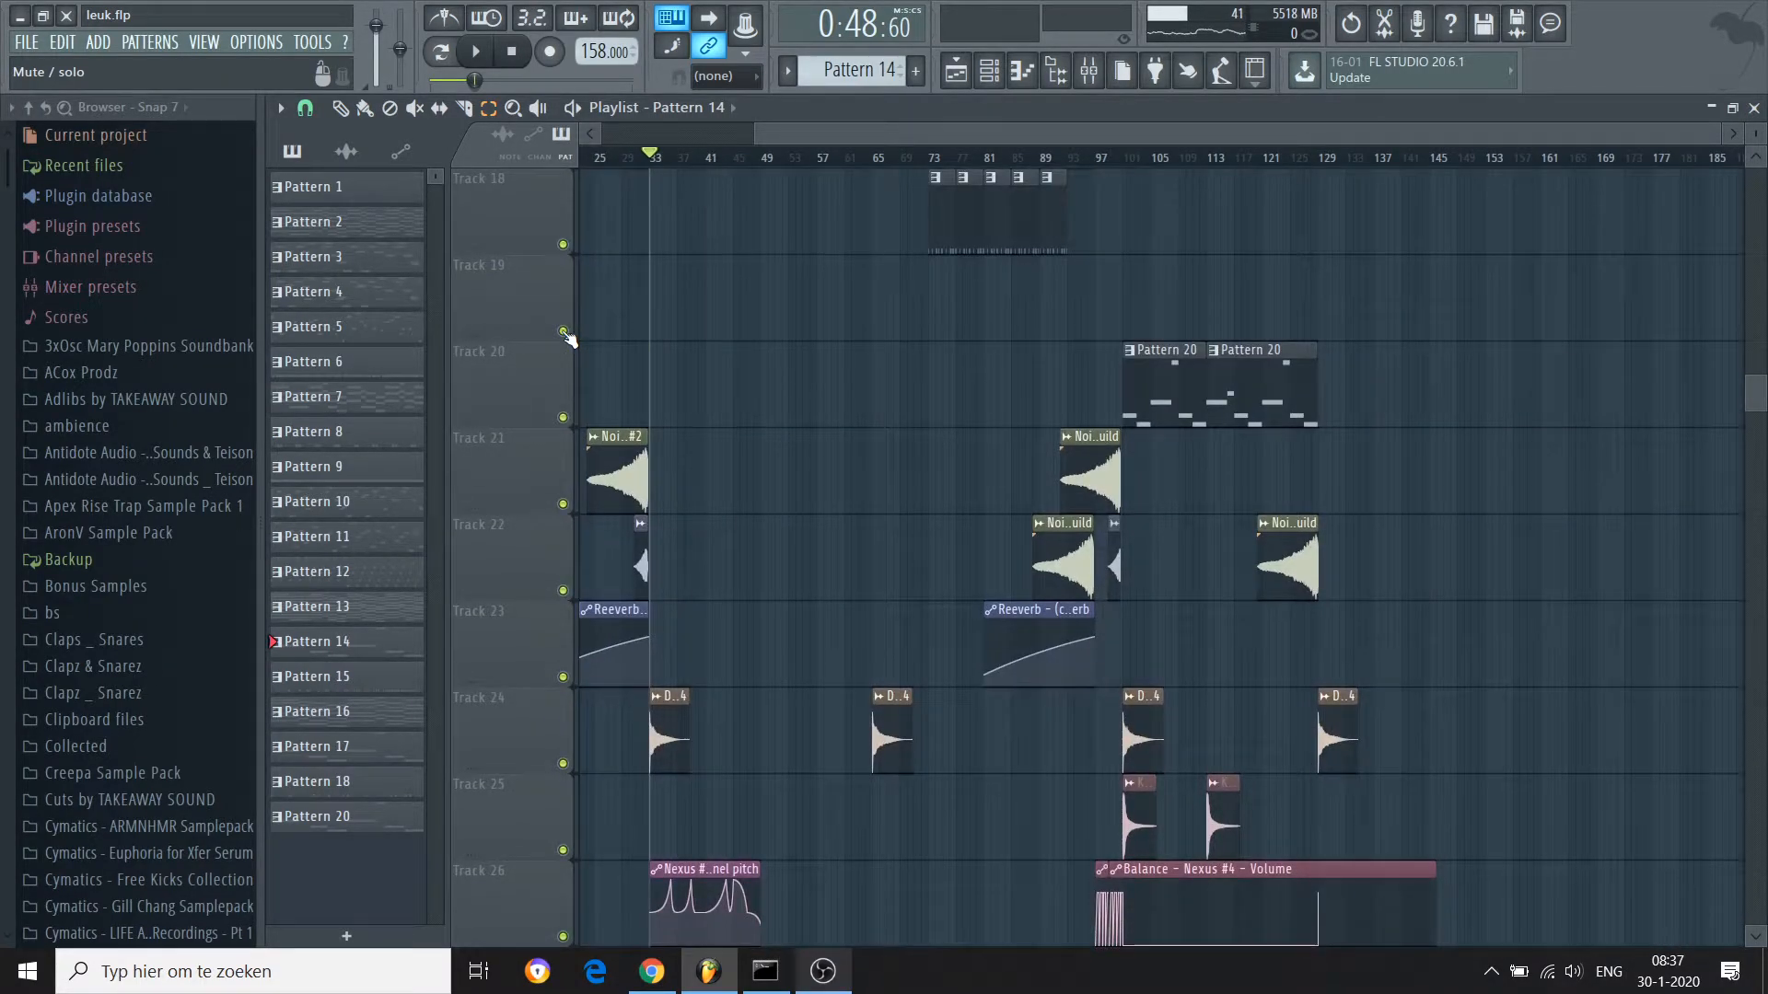
pyautogui.scroll(1, 570, 339)
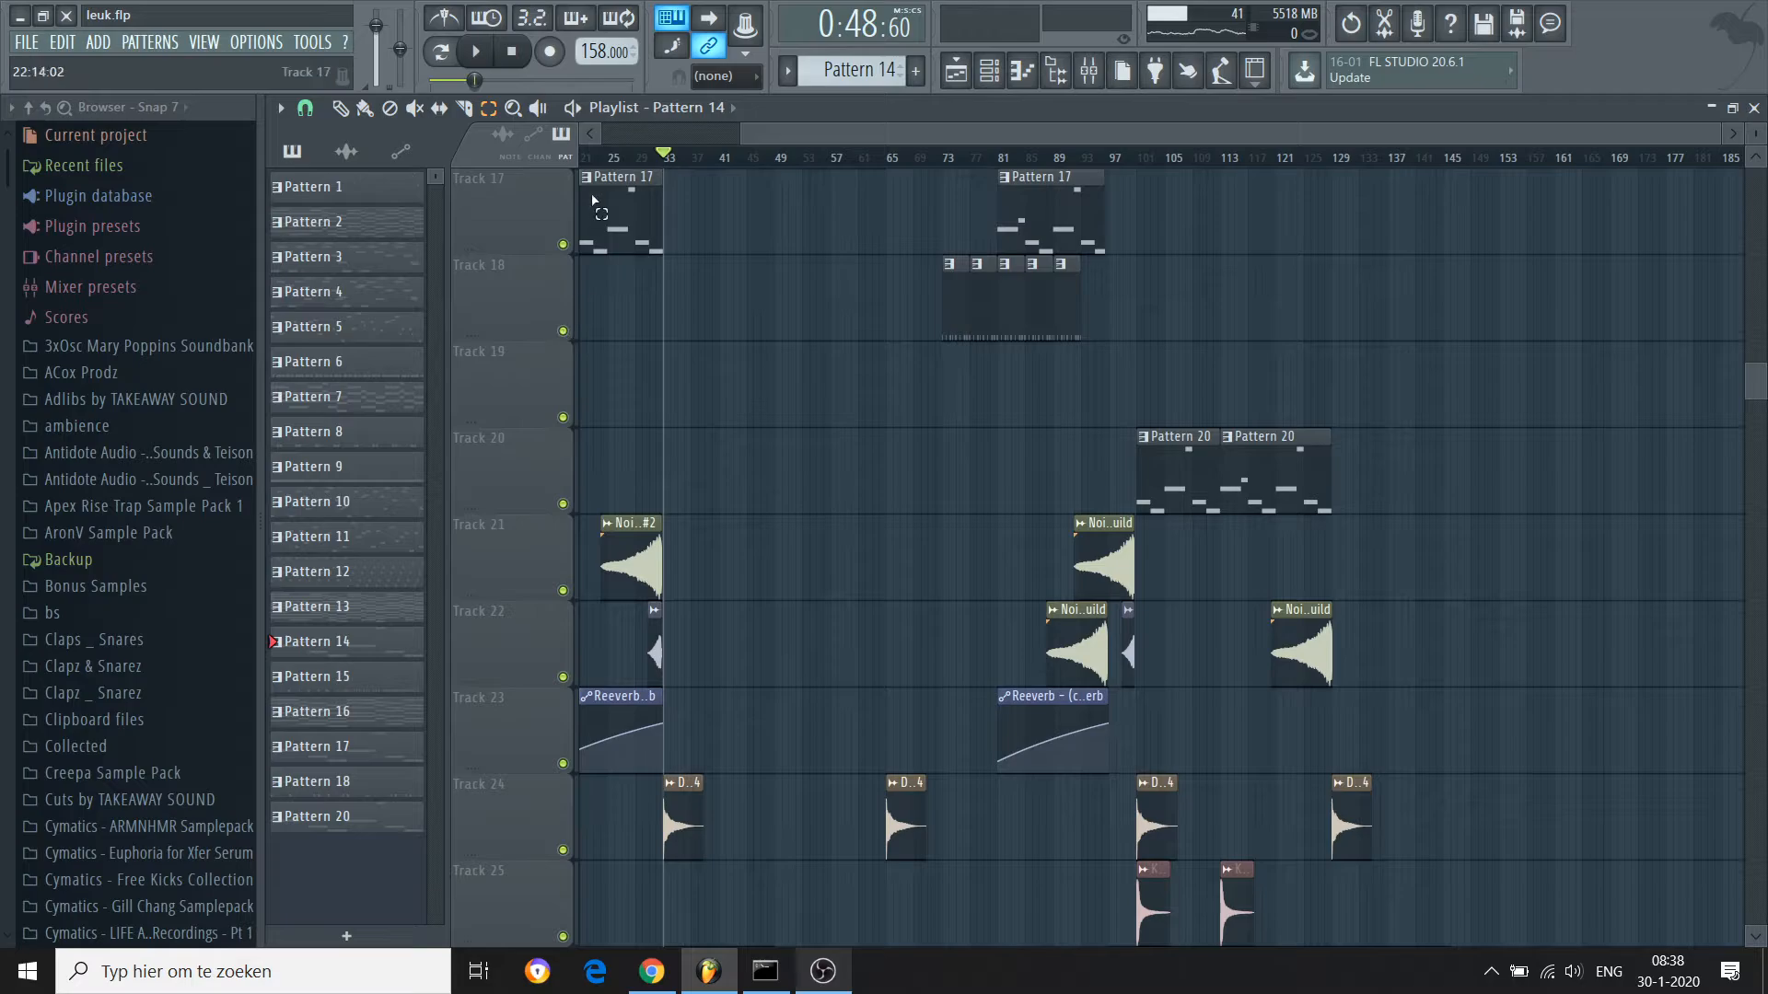
pyautogui.rightClick(562, 592)
pyautogui.rightClick(563, 677)
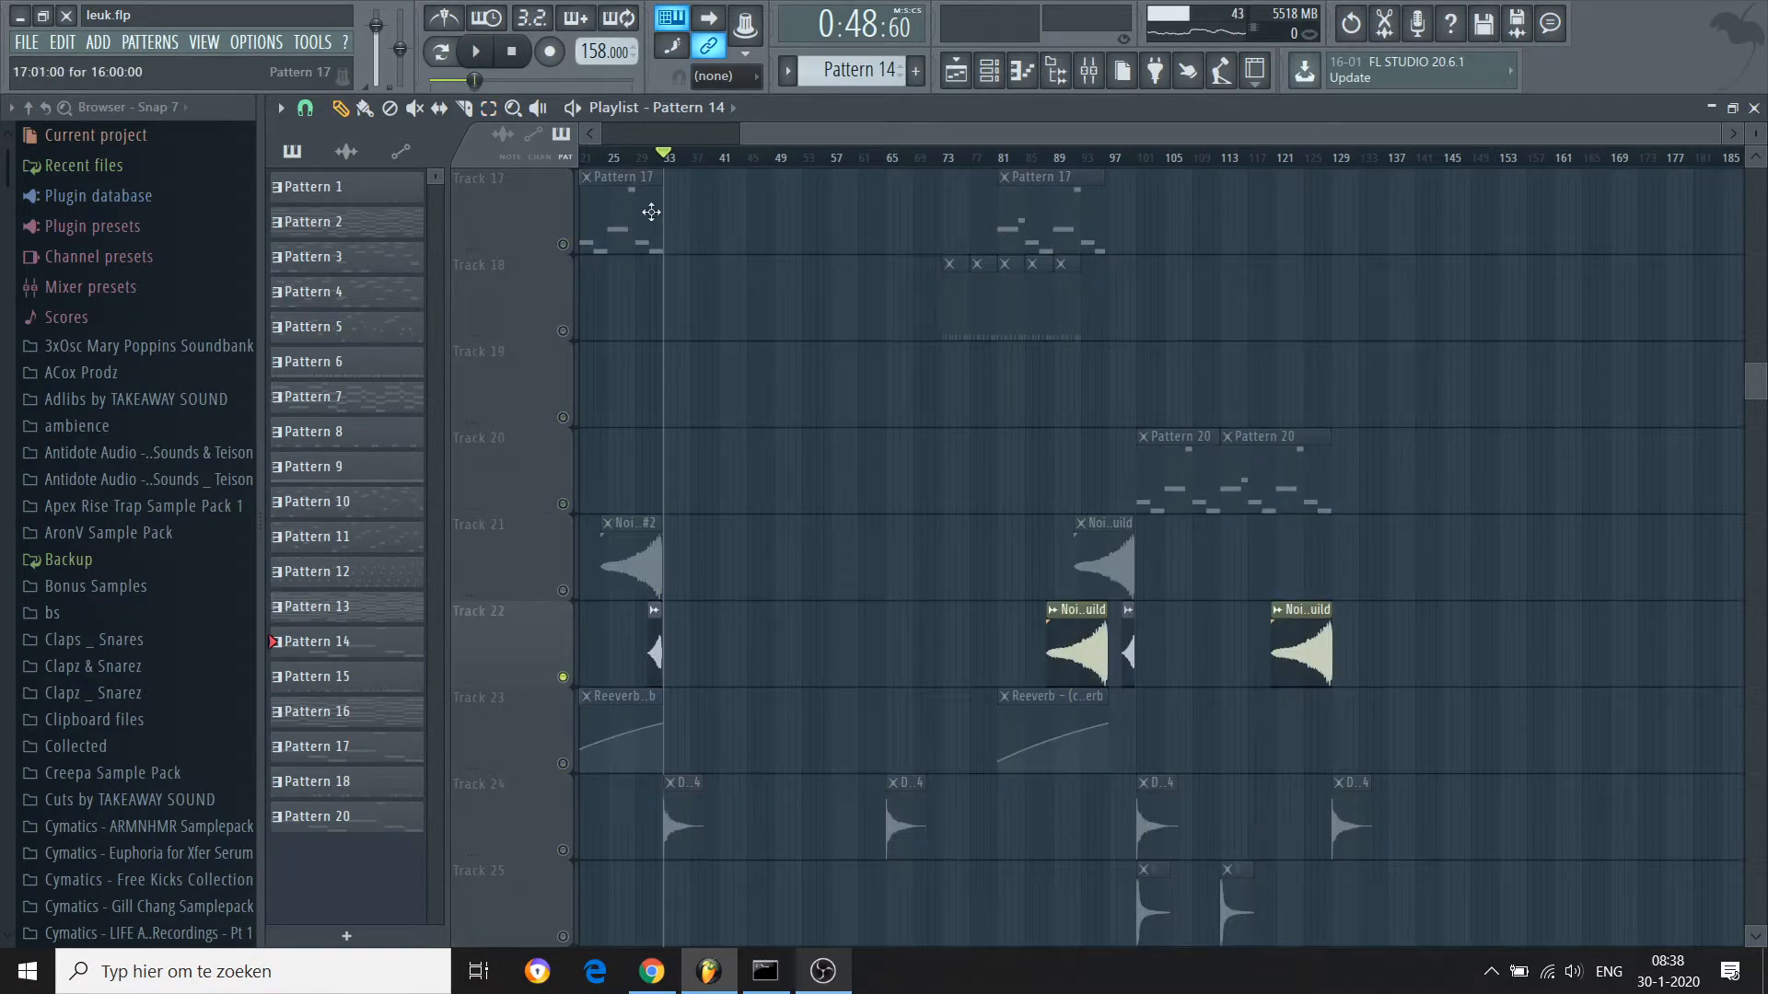
pyautogui.click(563, 590)
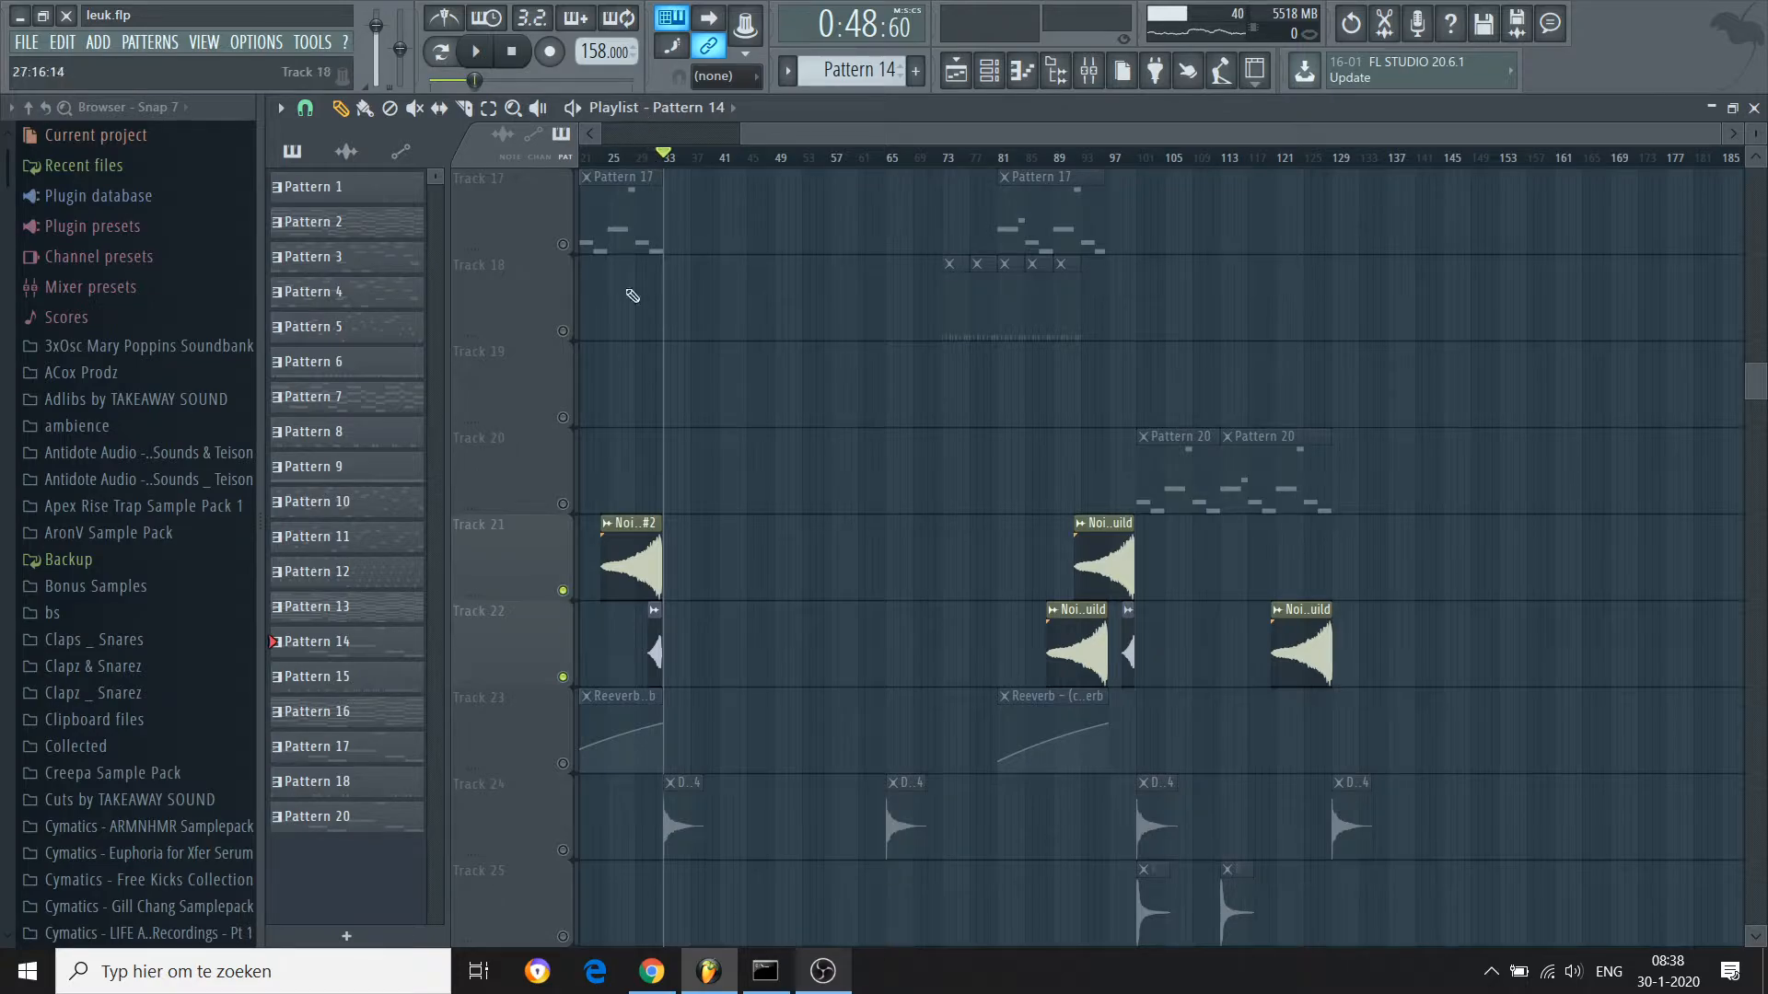
pyautogui.click(563, 848)
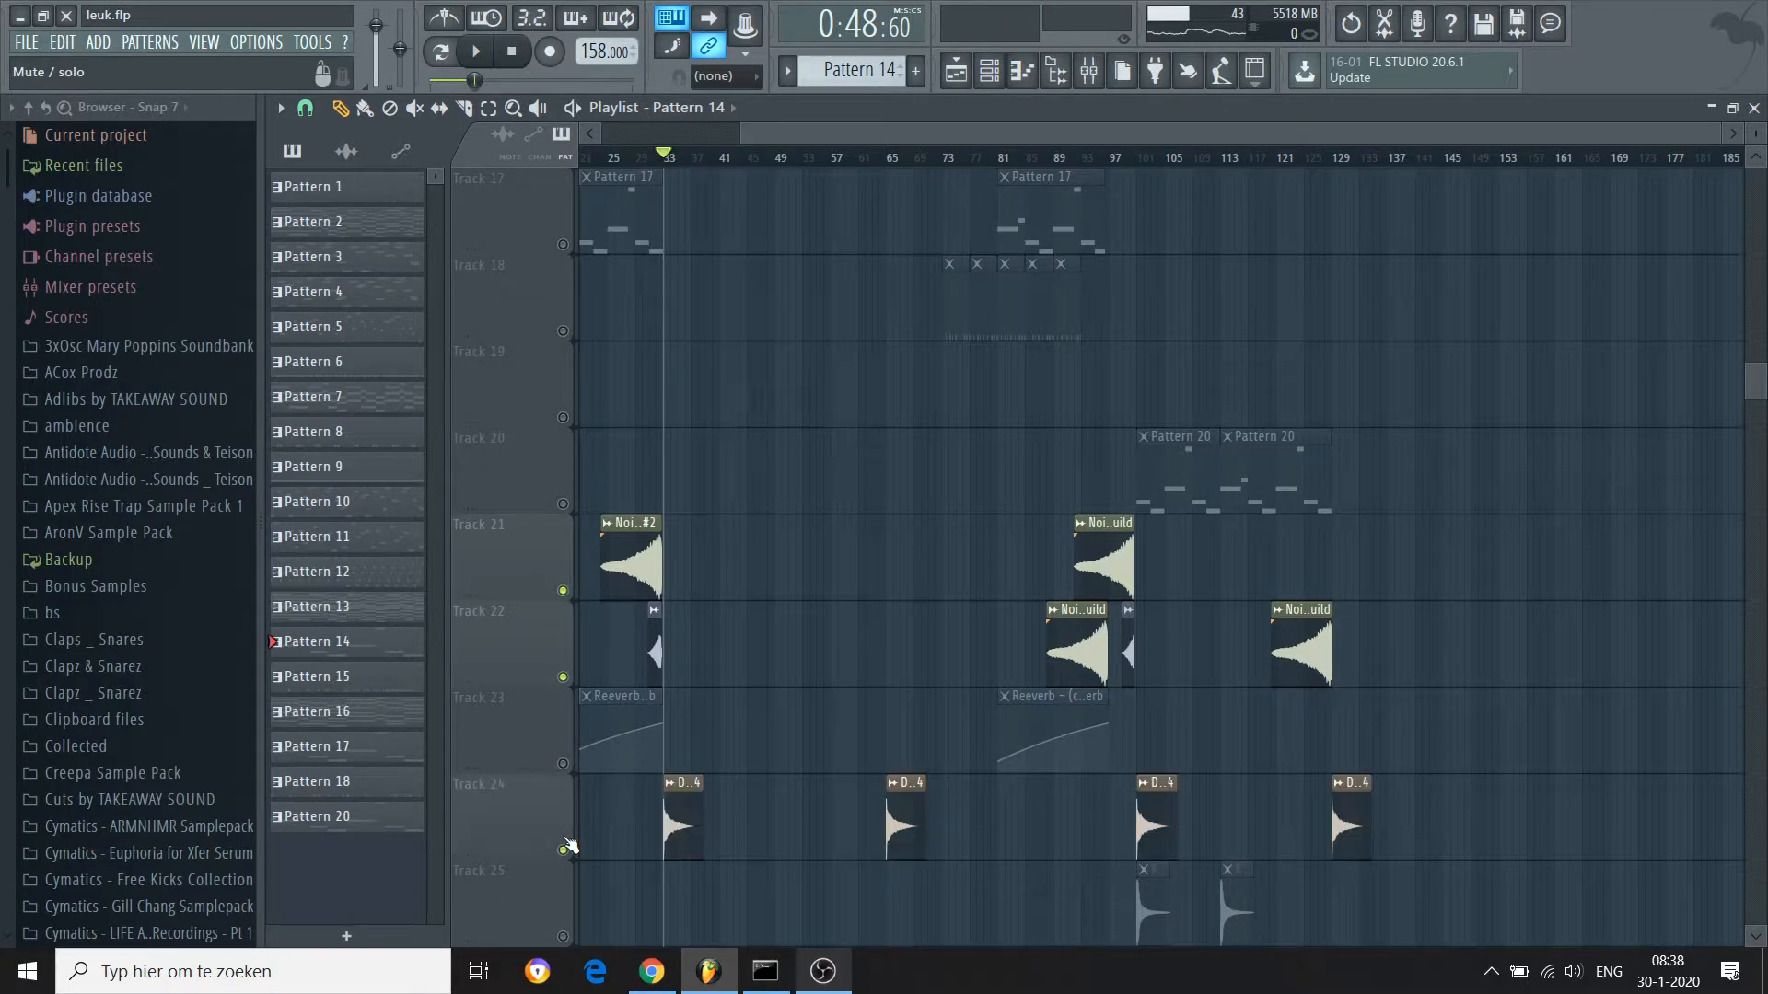
# Place the playhead at bar 29, audition the build-up effects and the impact, and stop
pyautogui.click(640, 159)
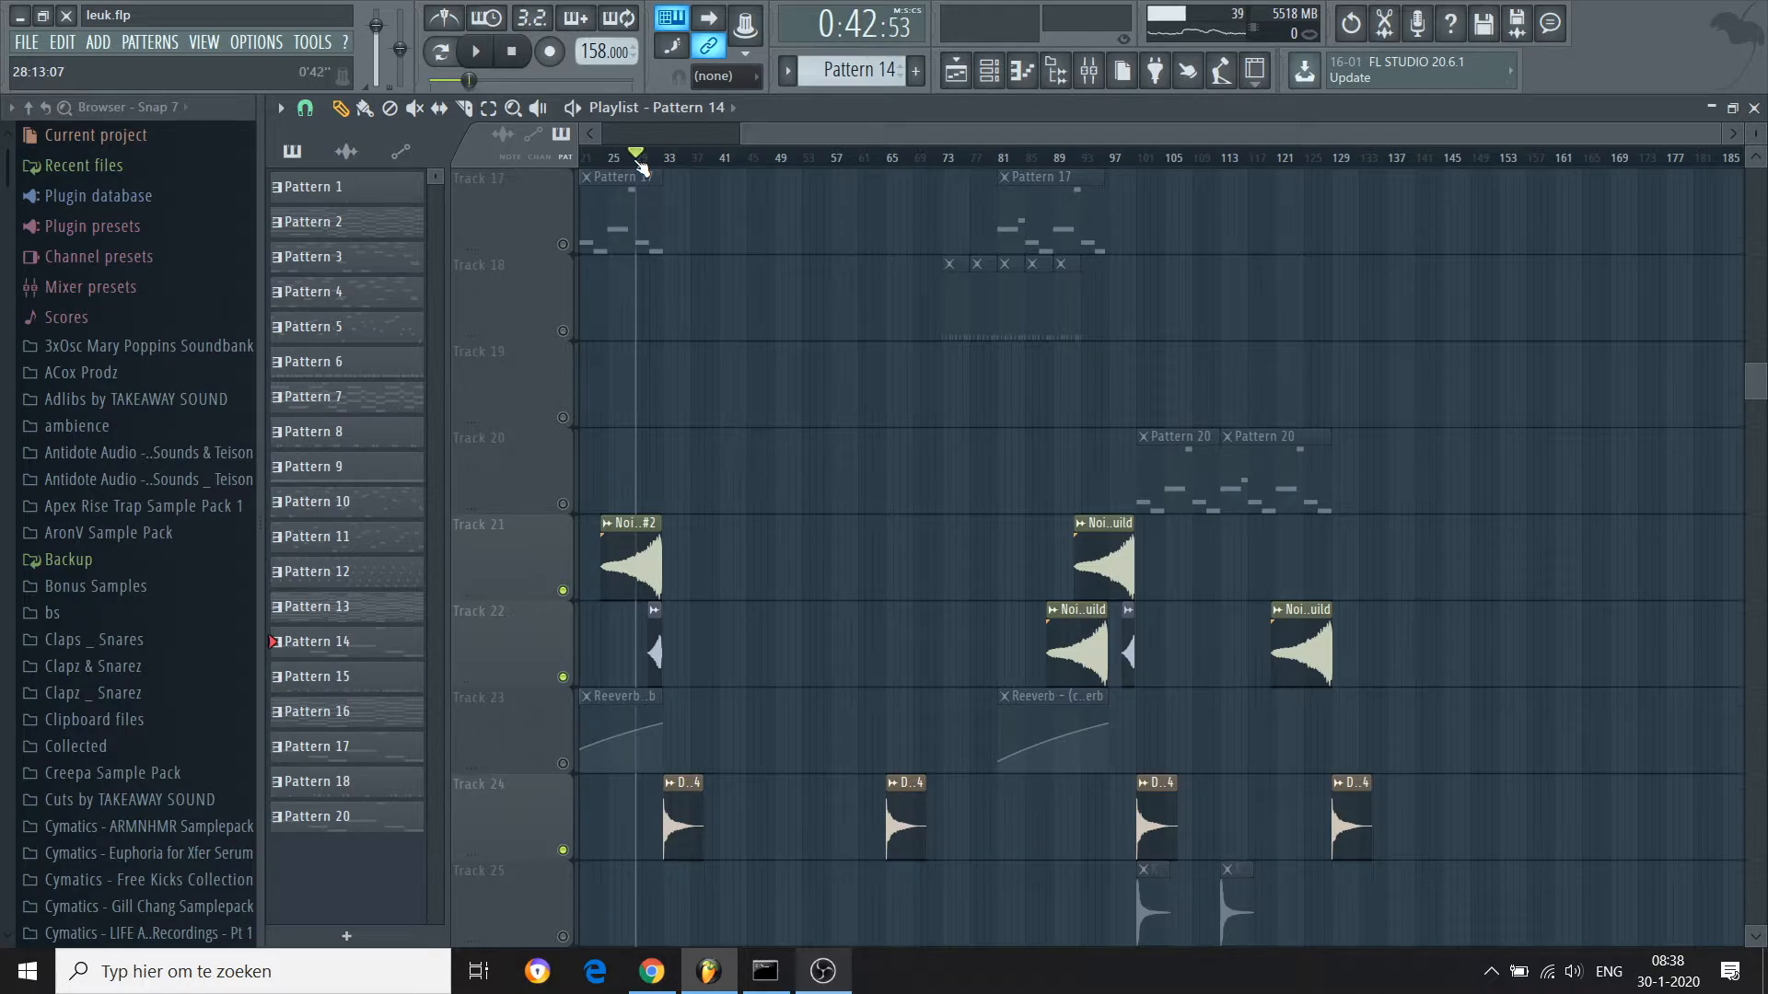
pyautogui.press('space')
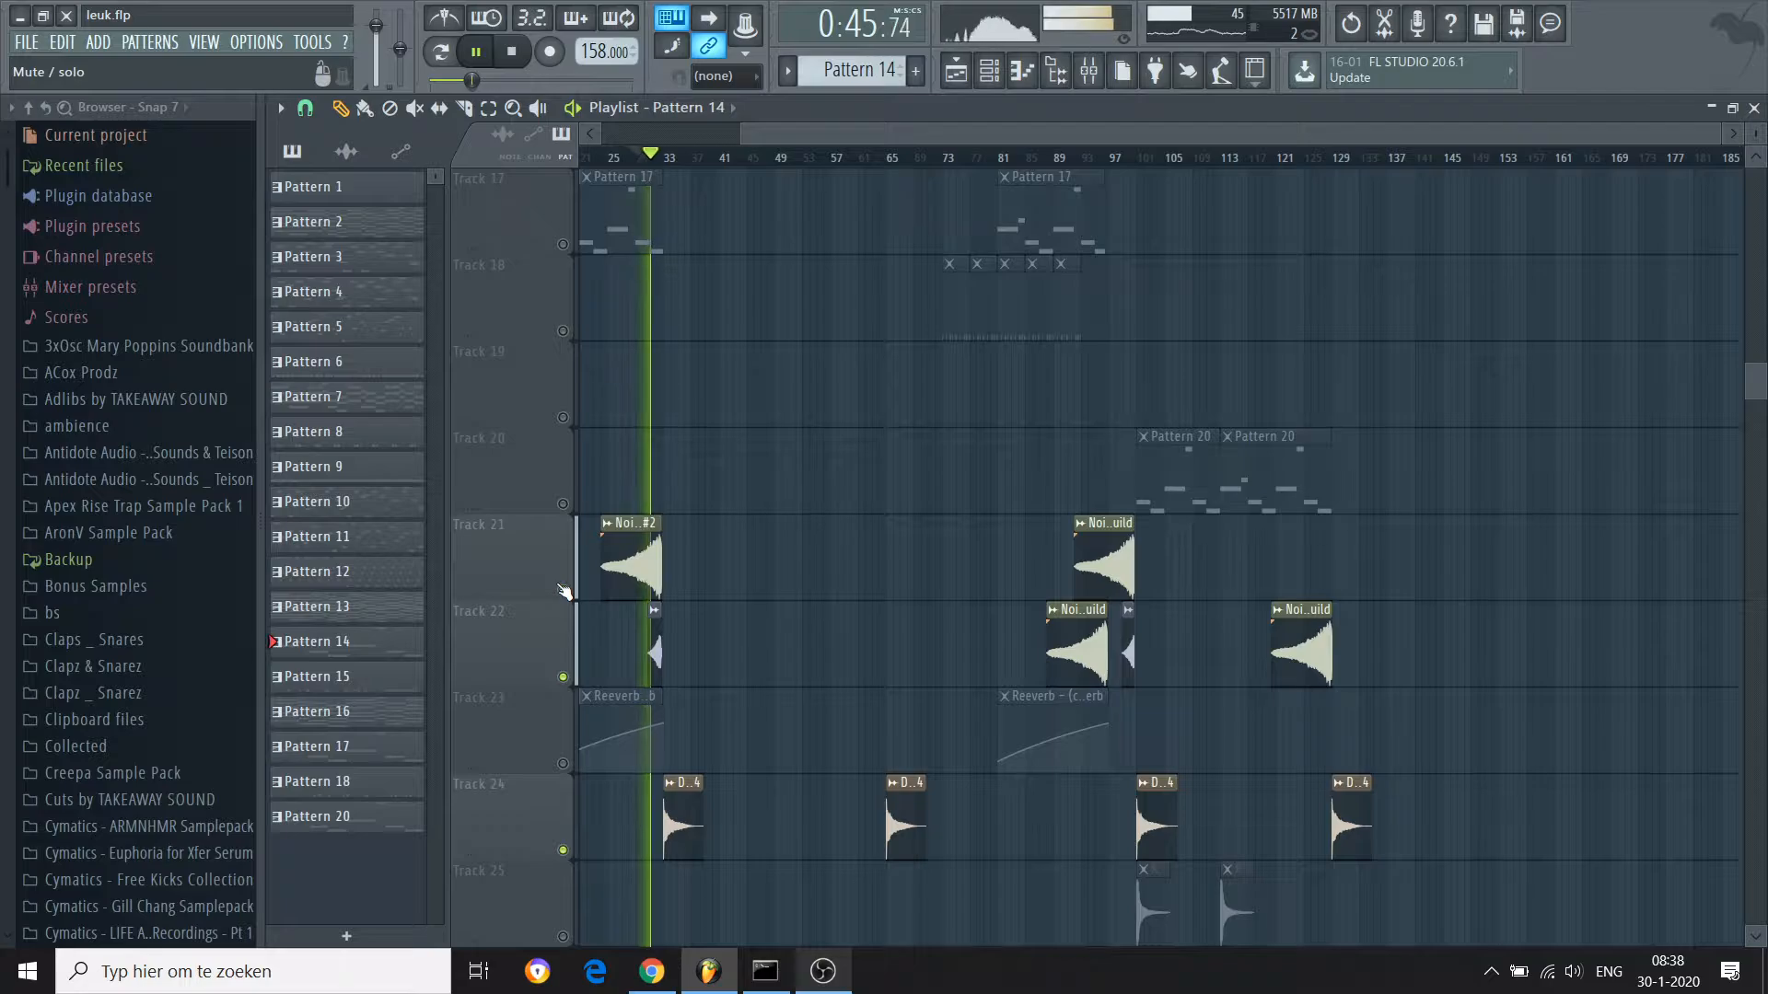
pyautogui.press('space')
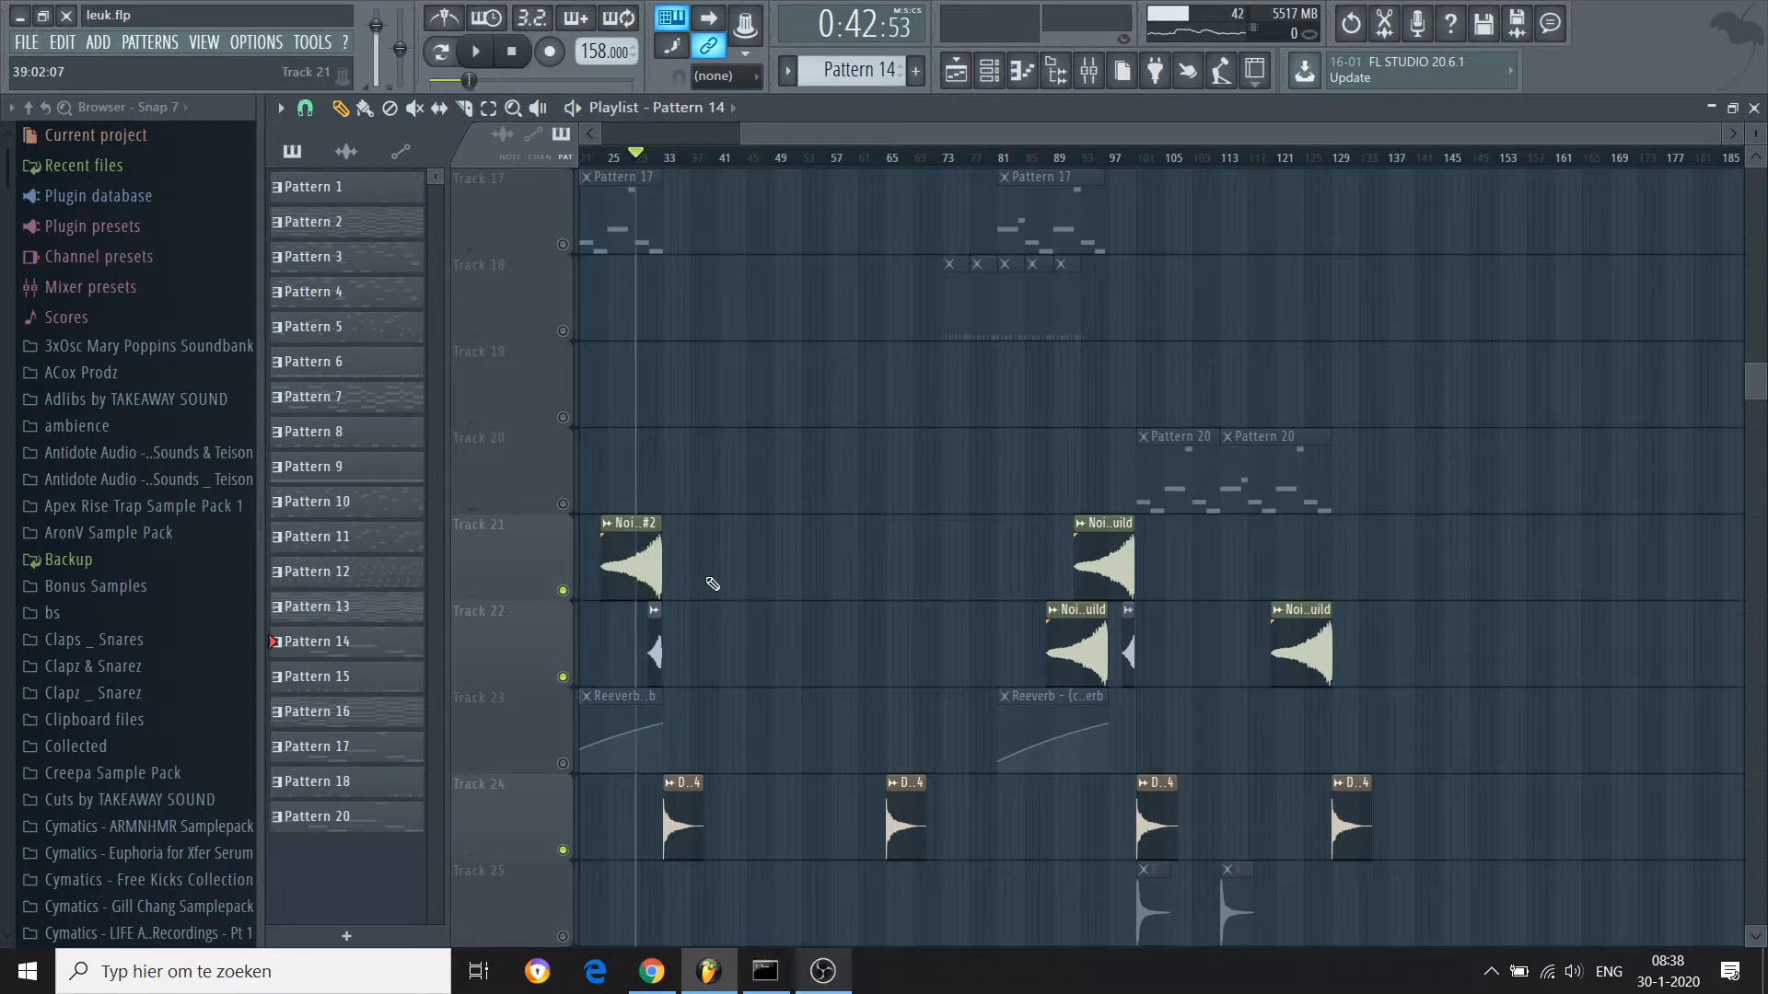
# Solo Track 22 and audition its short effect clip from bar 31
pyautogui.rightClick(564, 678)
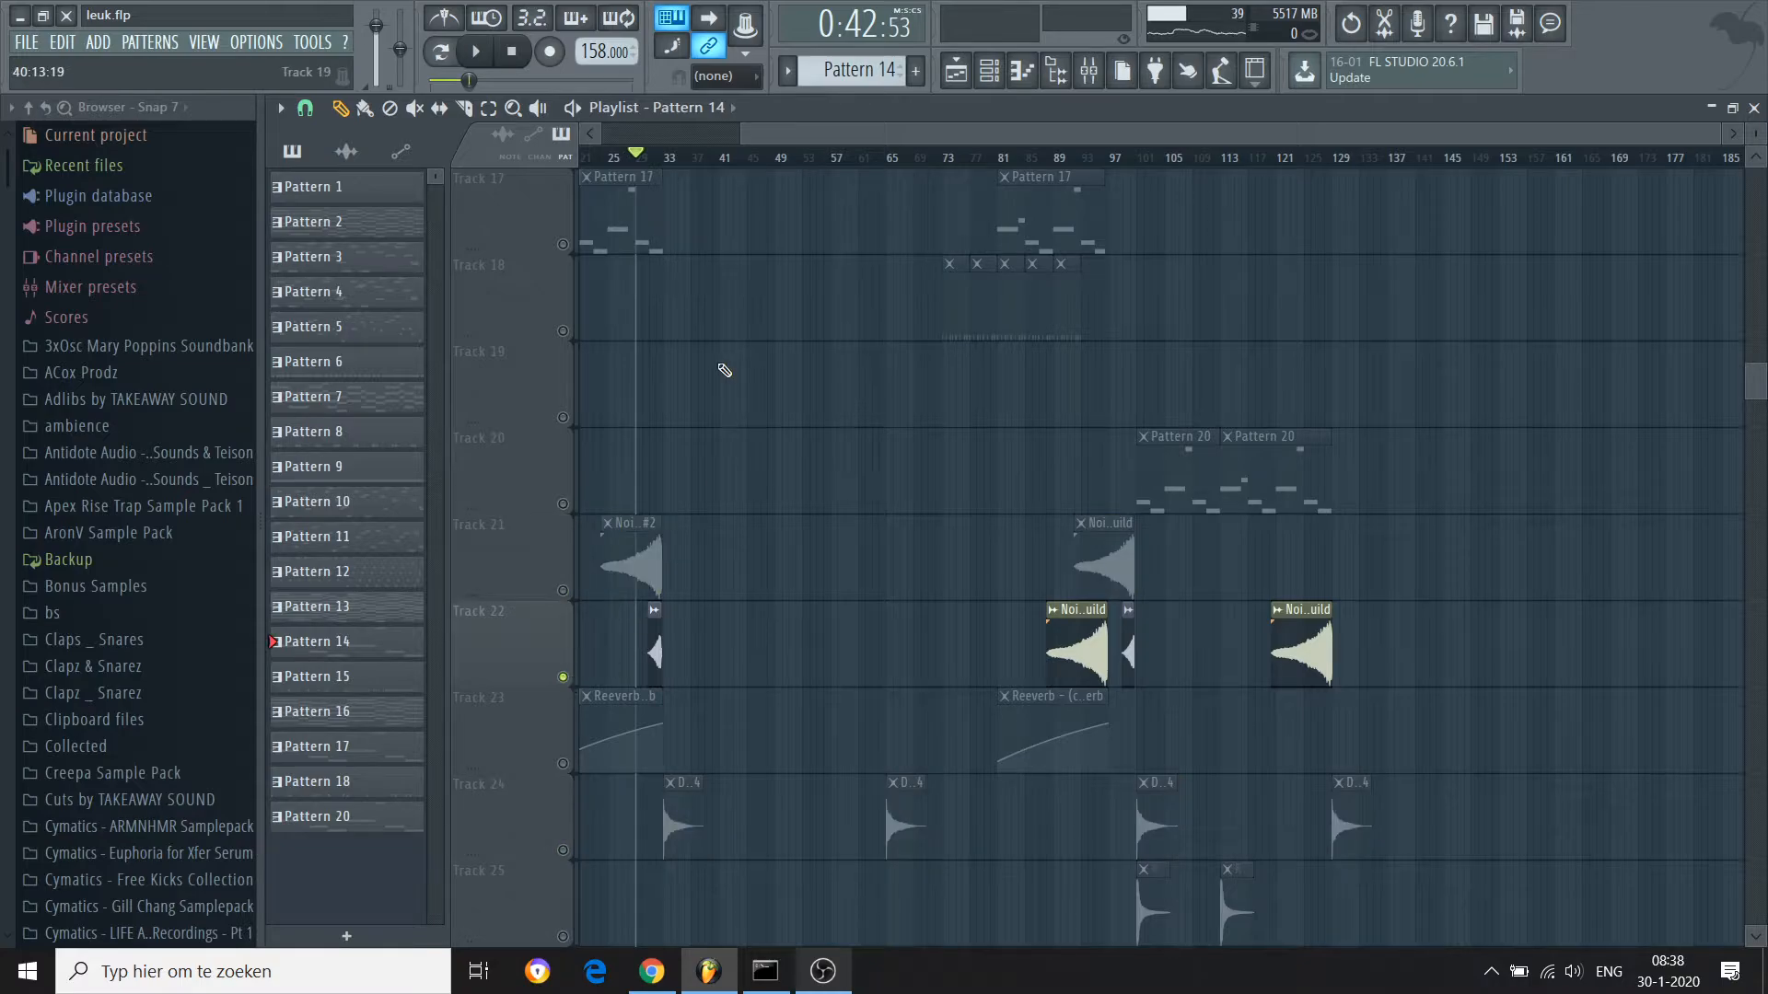
pyautogui.click(656, 163)
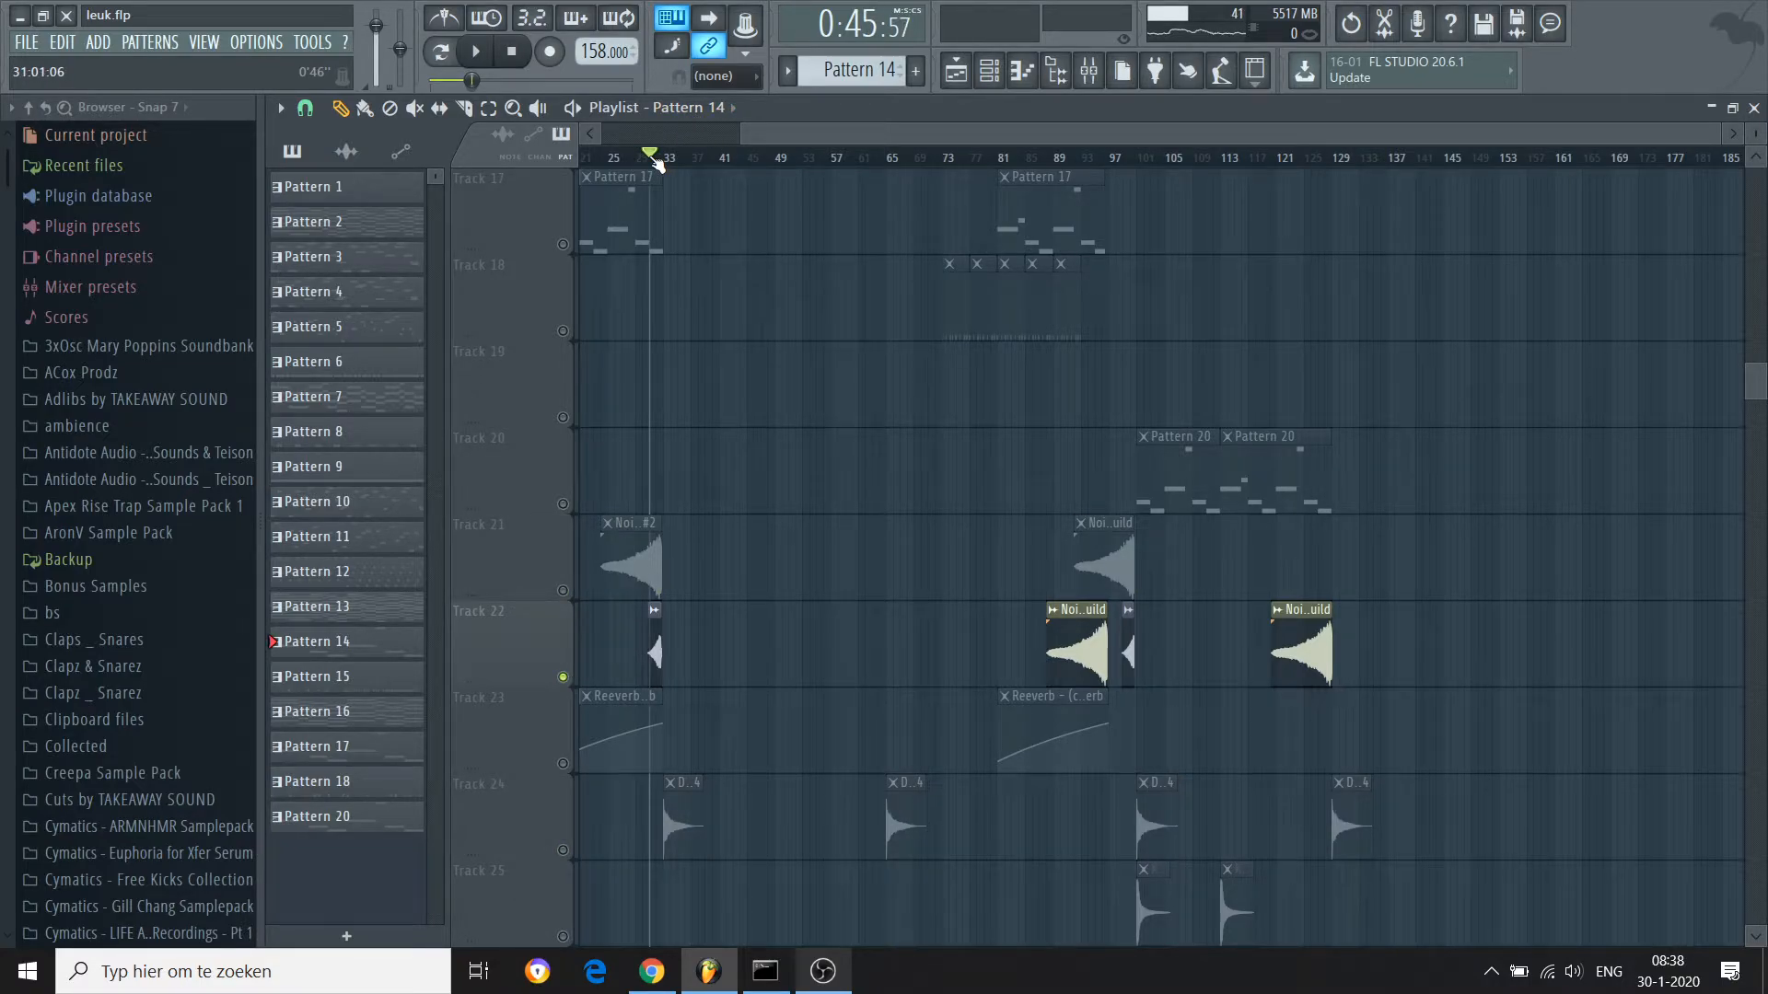
pyautogui.press('space')
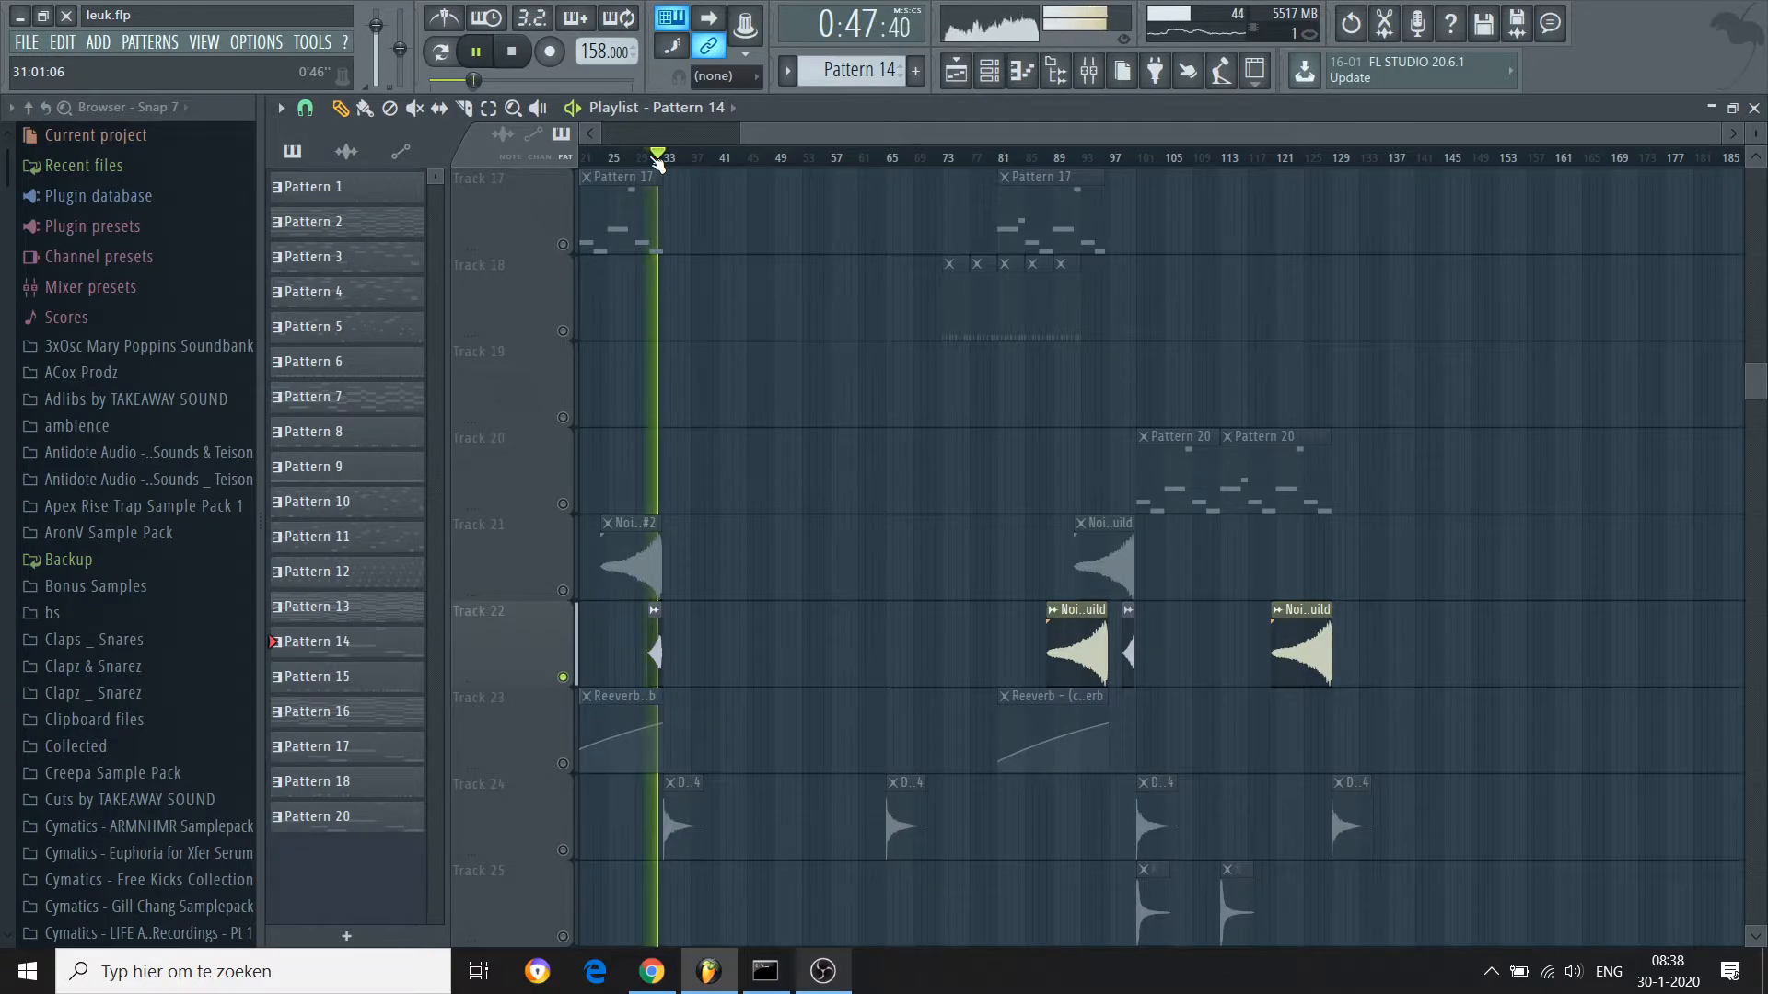
pyautogui.press('space')
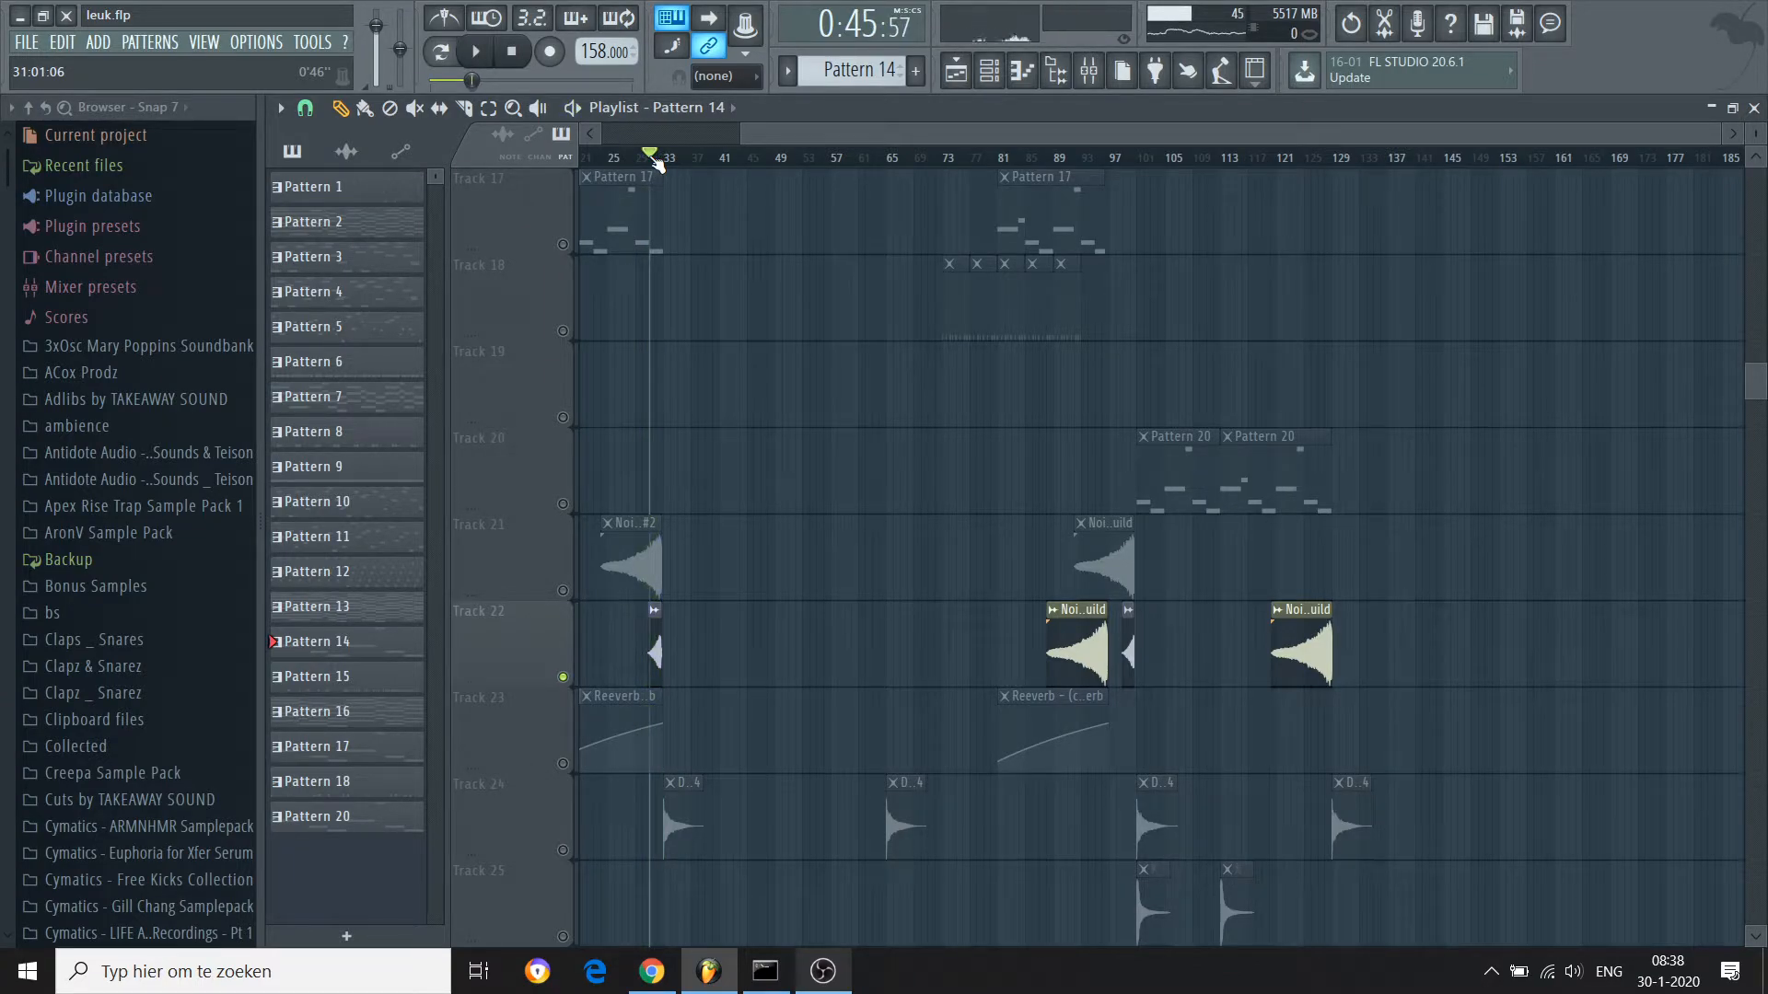
# Unmute Track 24, audition Track 22's effect together with the impact from bar 31, then unmute all tracks and stop
pyautogui.click(563, 850)
pyautogui.press('space')
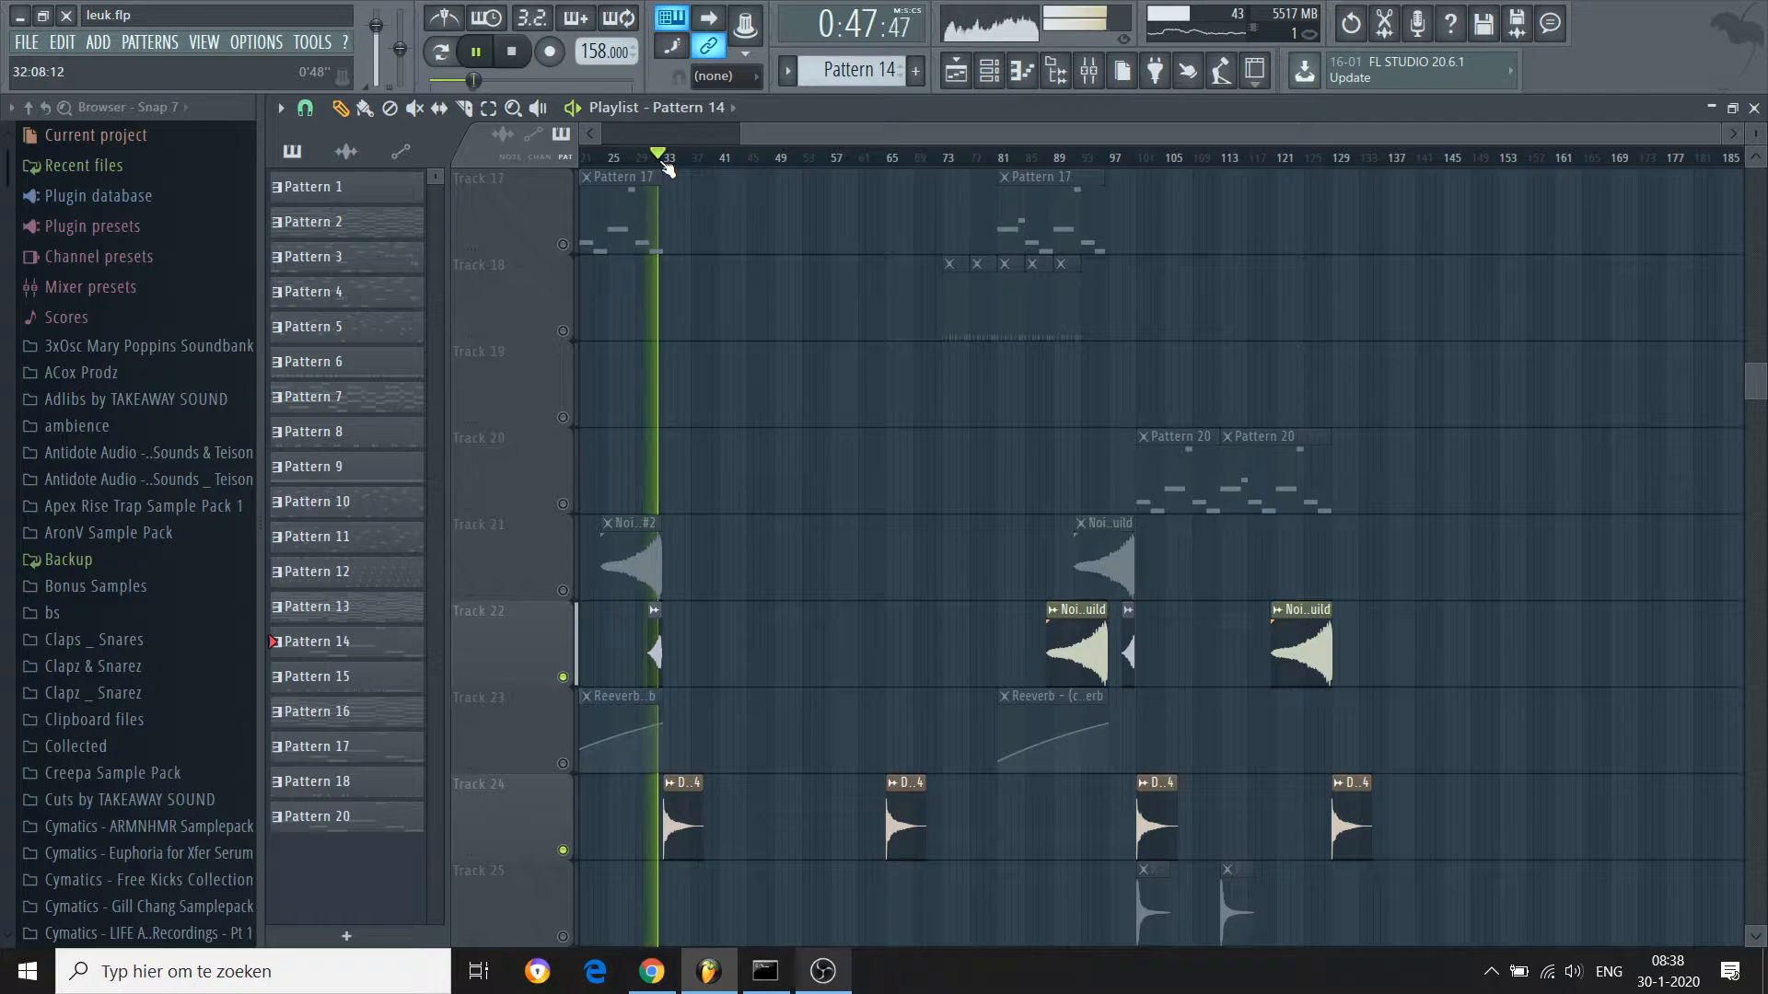
pyautogui.rightClick(563, 850)
pyautogui.press('space')
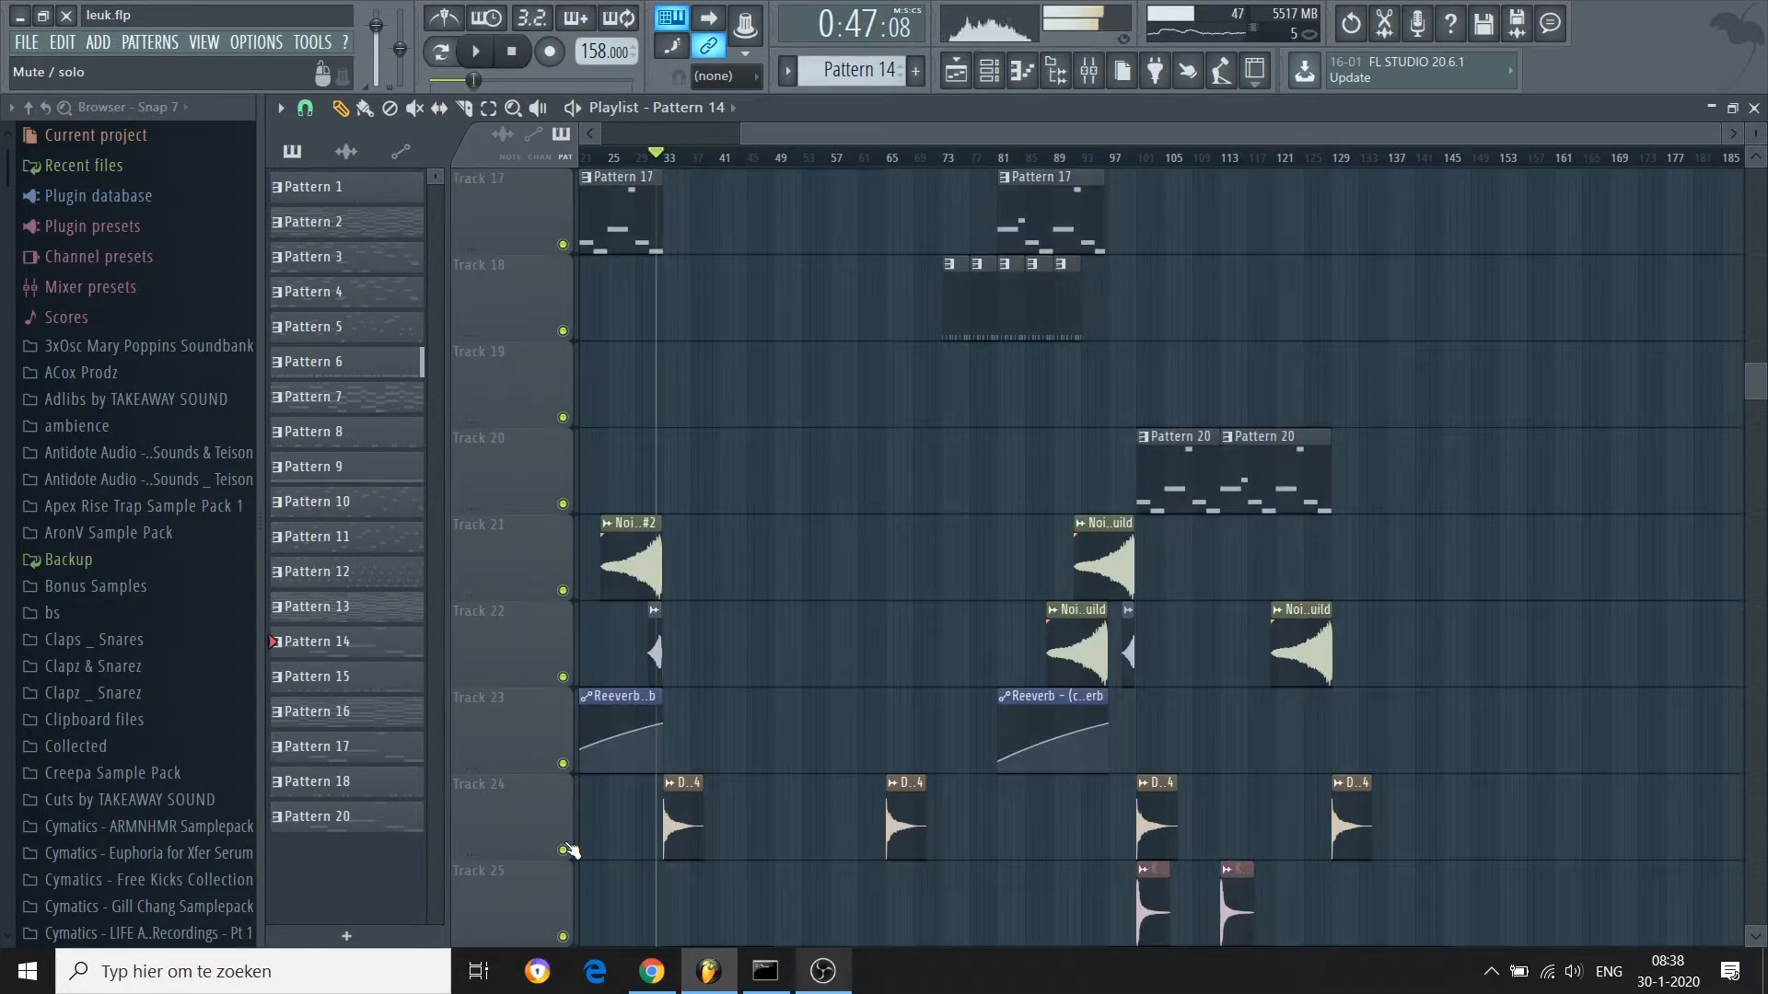
# Look through the playlist tracks to see which clips make up the section starting at bar 65
pyautogui.scroll(16, 571, 850)
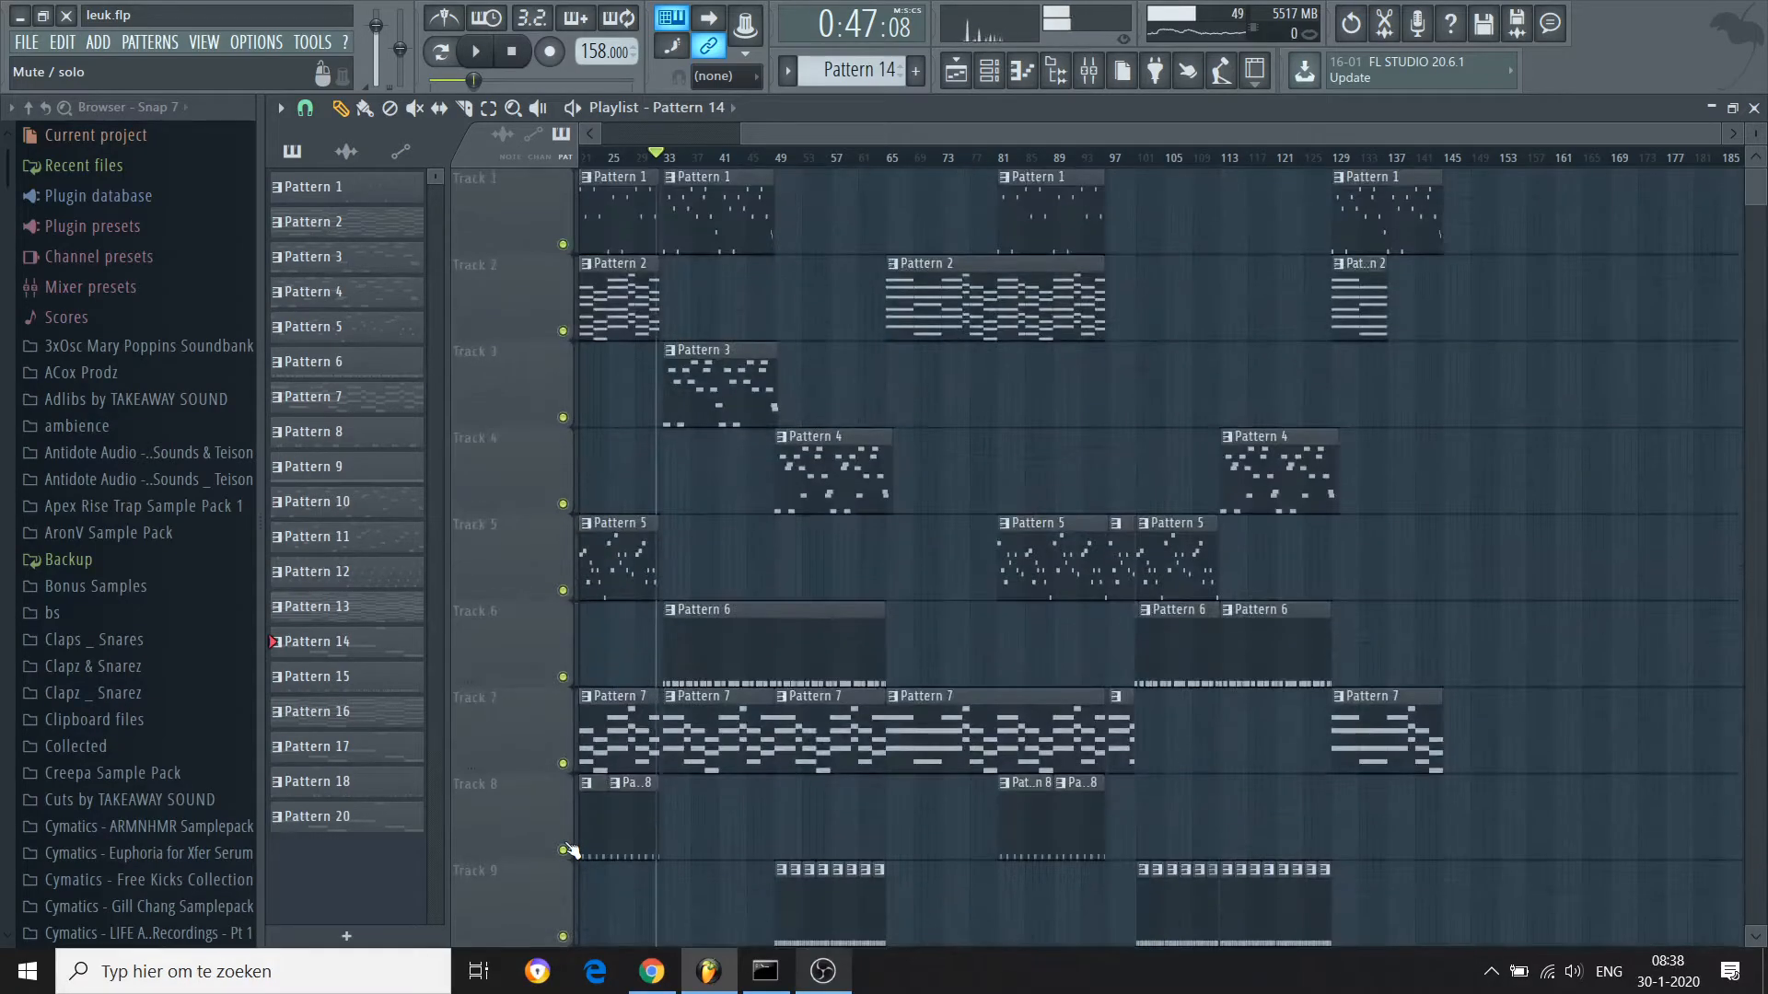
pyautogui.scroll(-6, 889, 199)
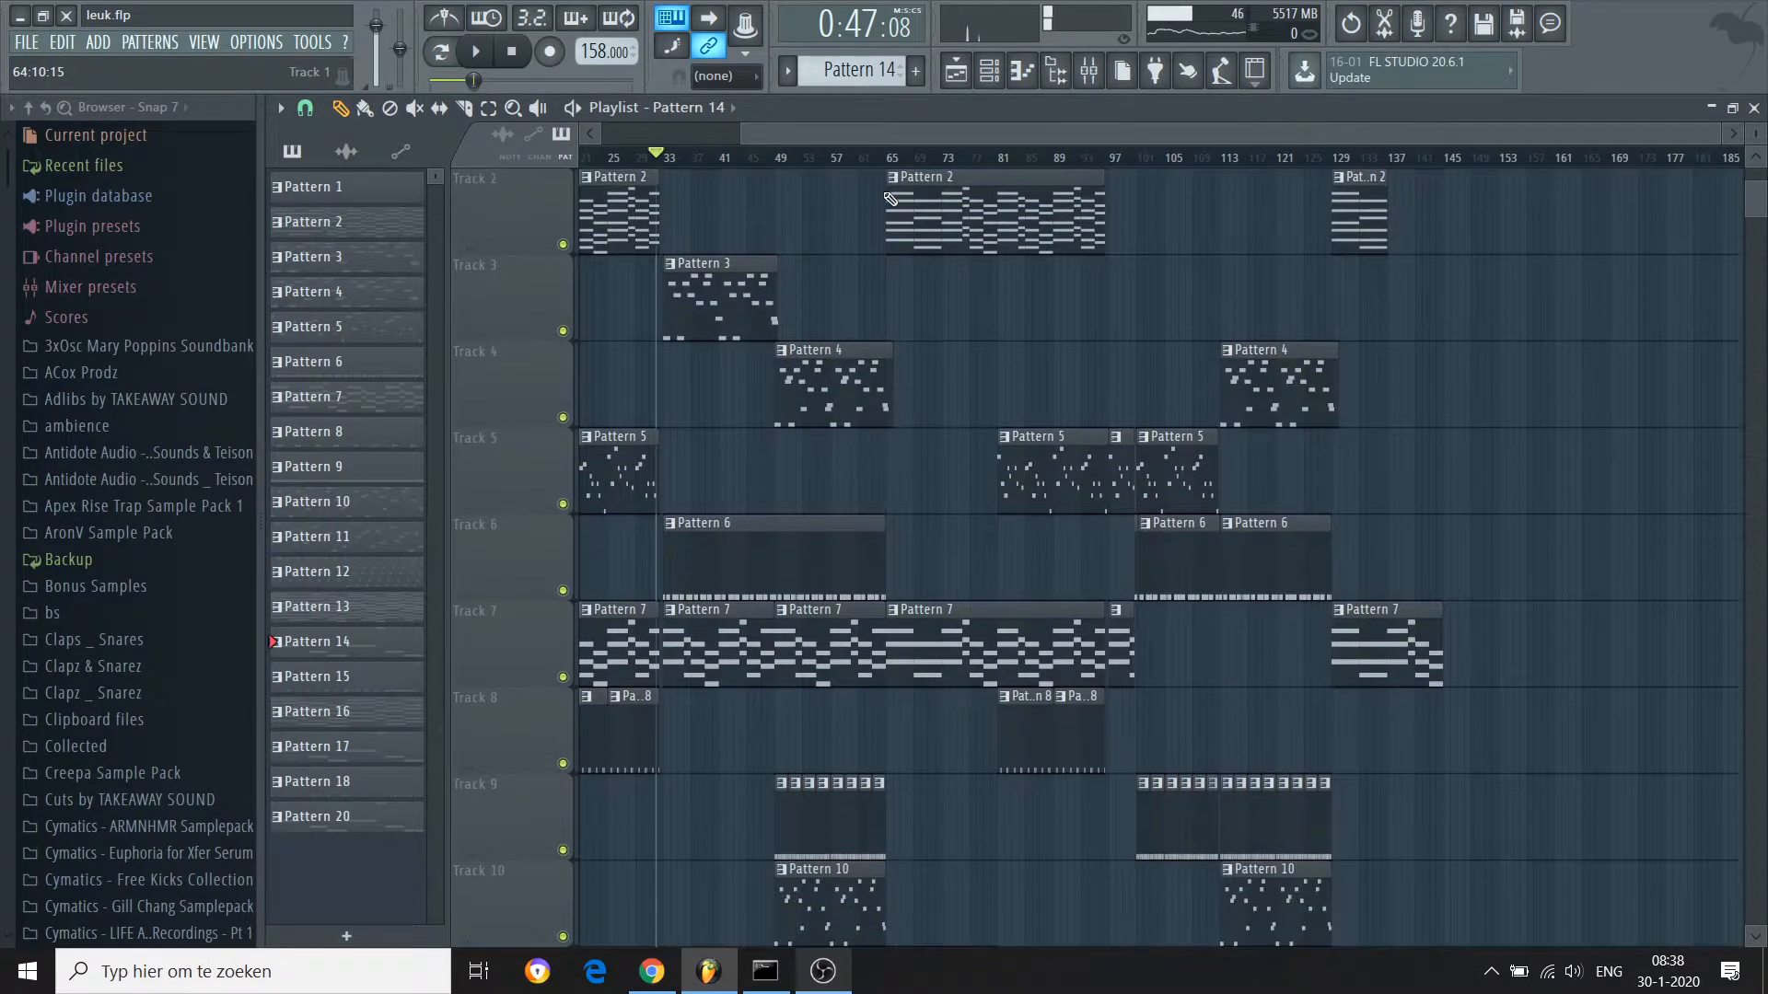
pyautogui.scroll(5, 889, 198)
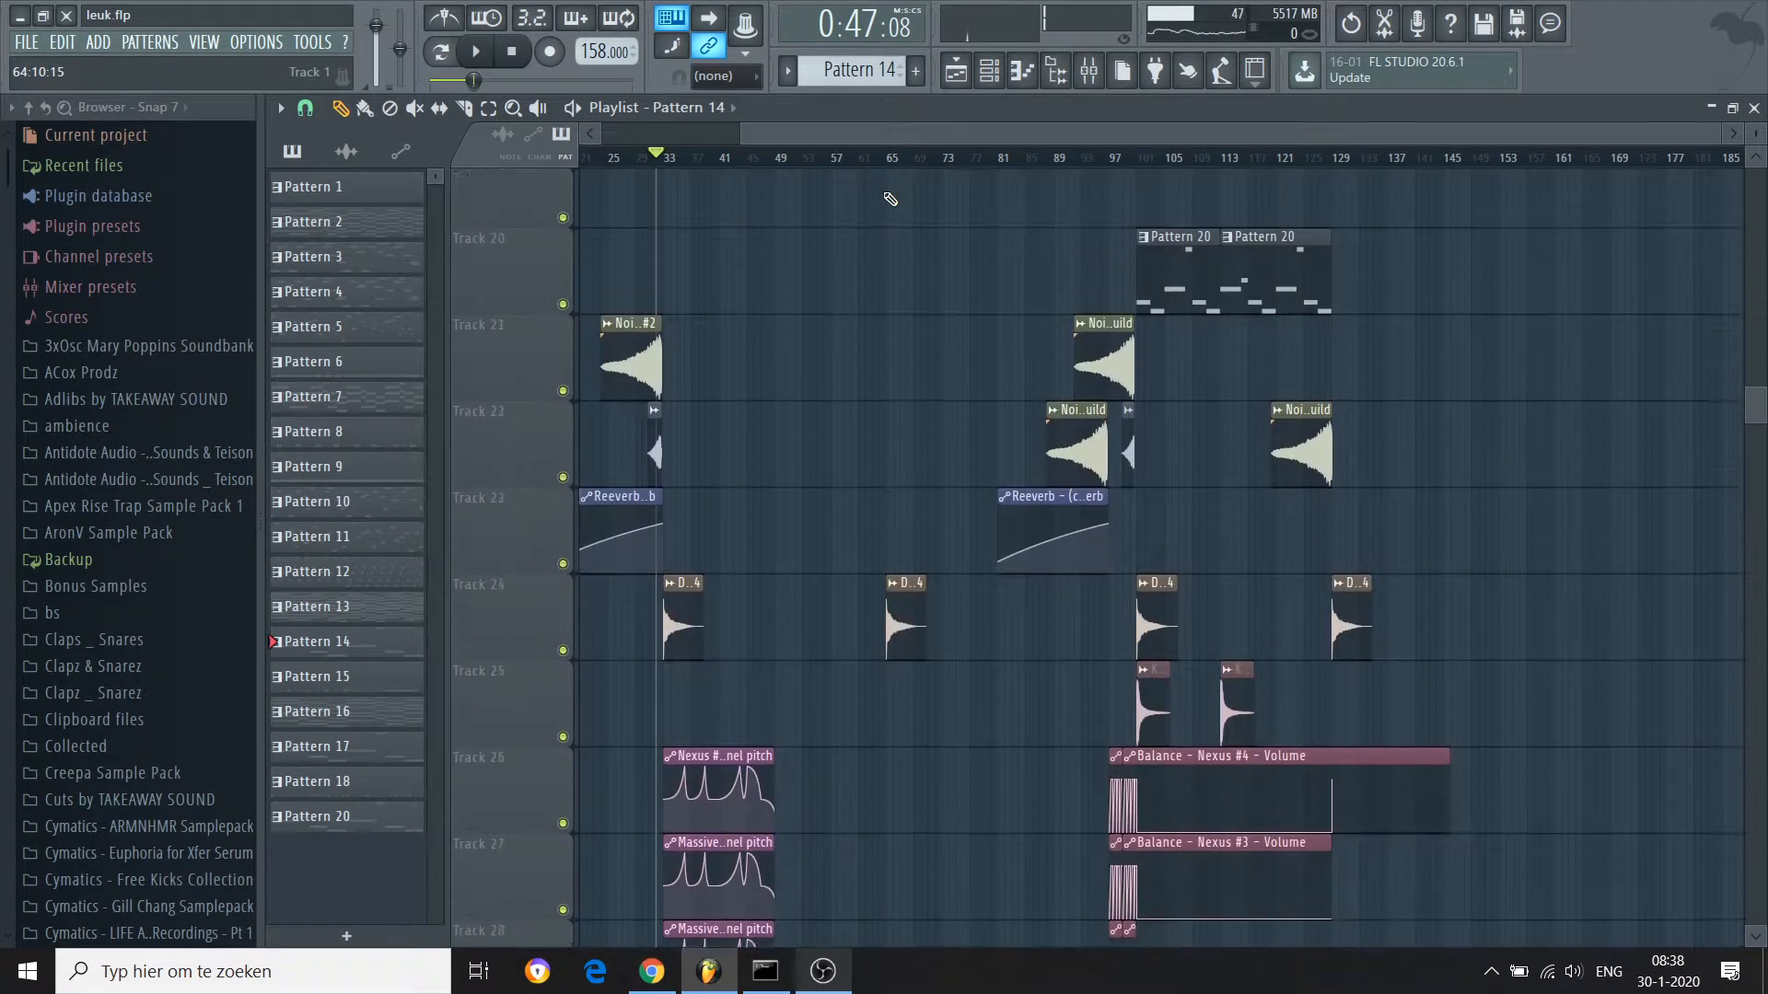
pyautogui.scroll(3, 889, 199)
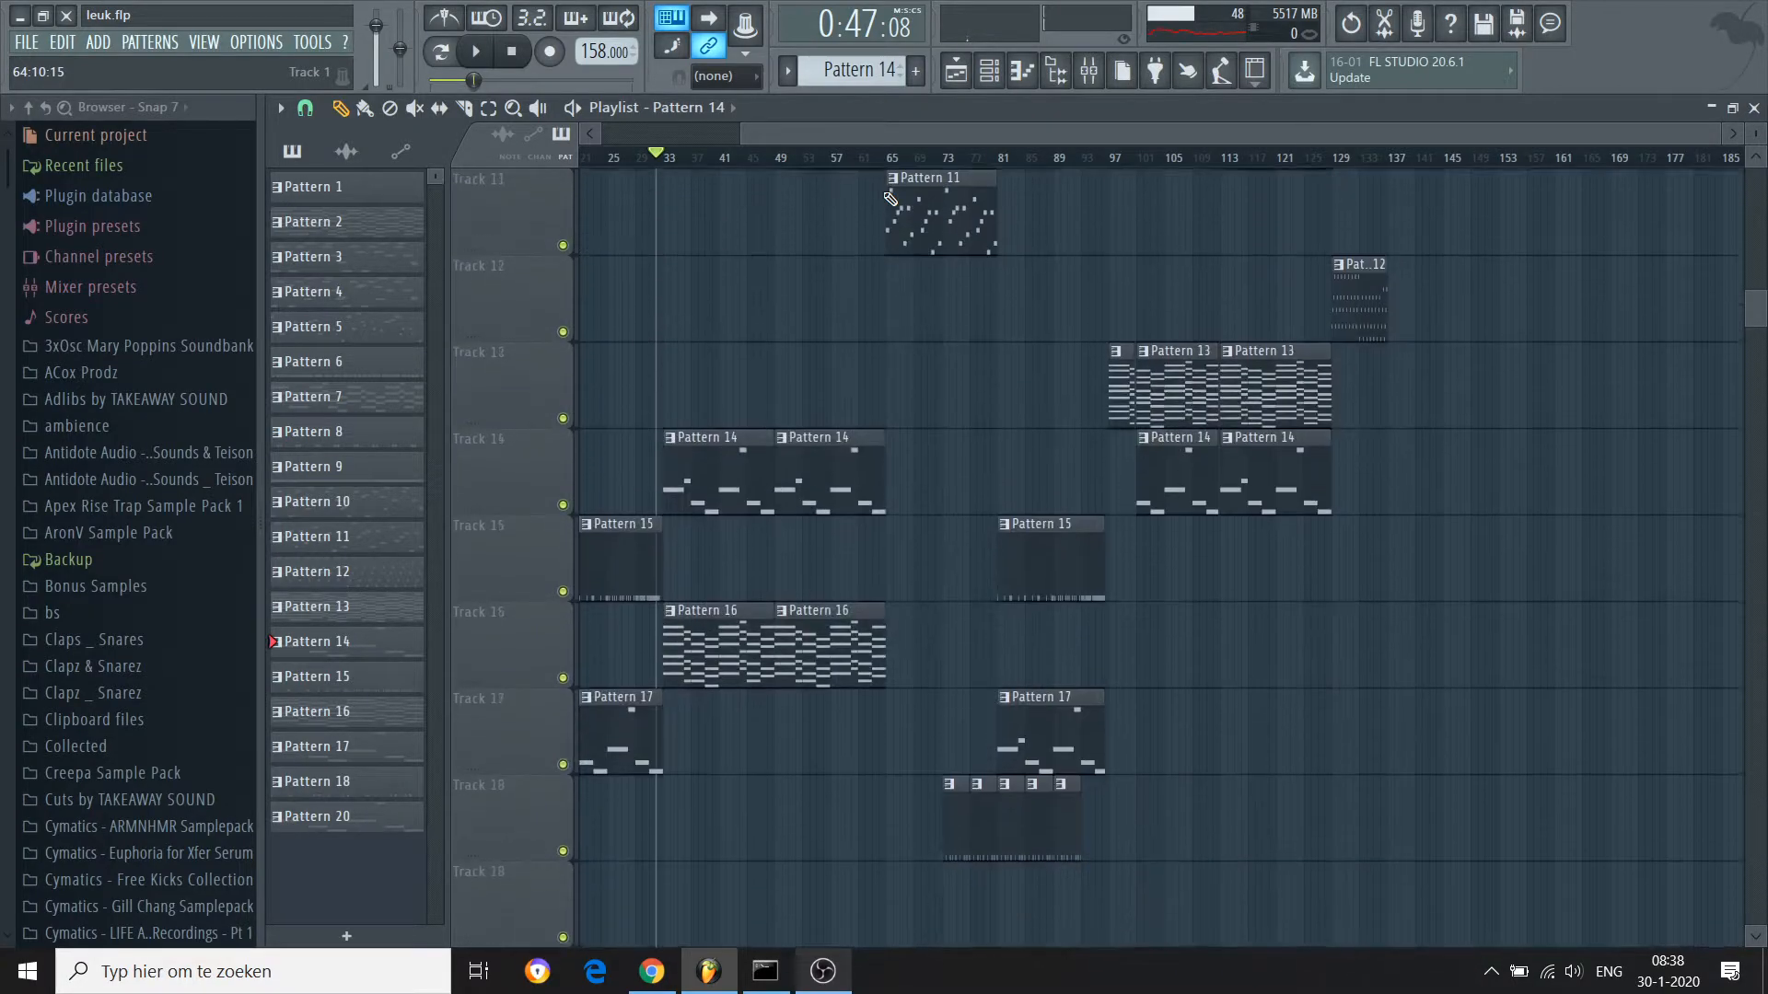
pyautogui.scroll(-11, 890, 198)
pyautogui.scroll(8, 911, 385)
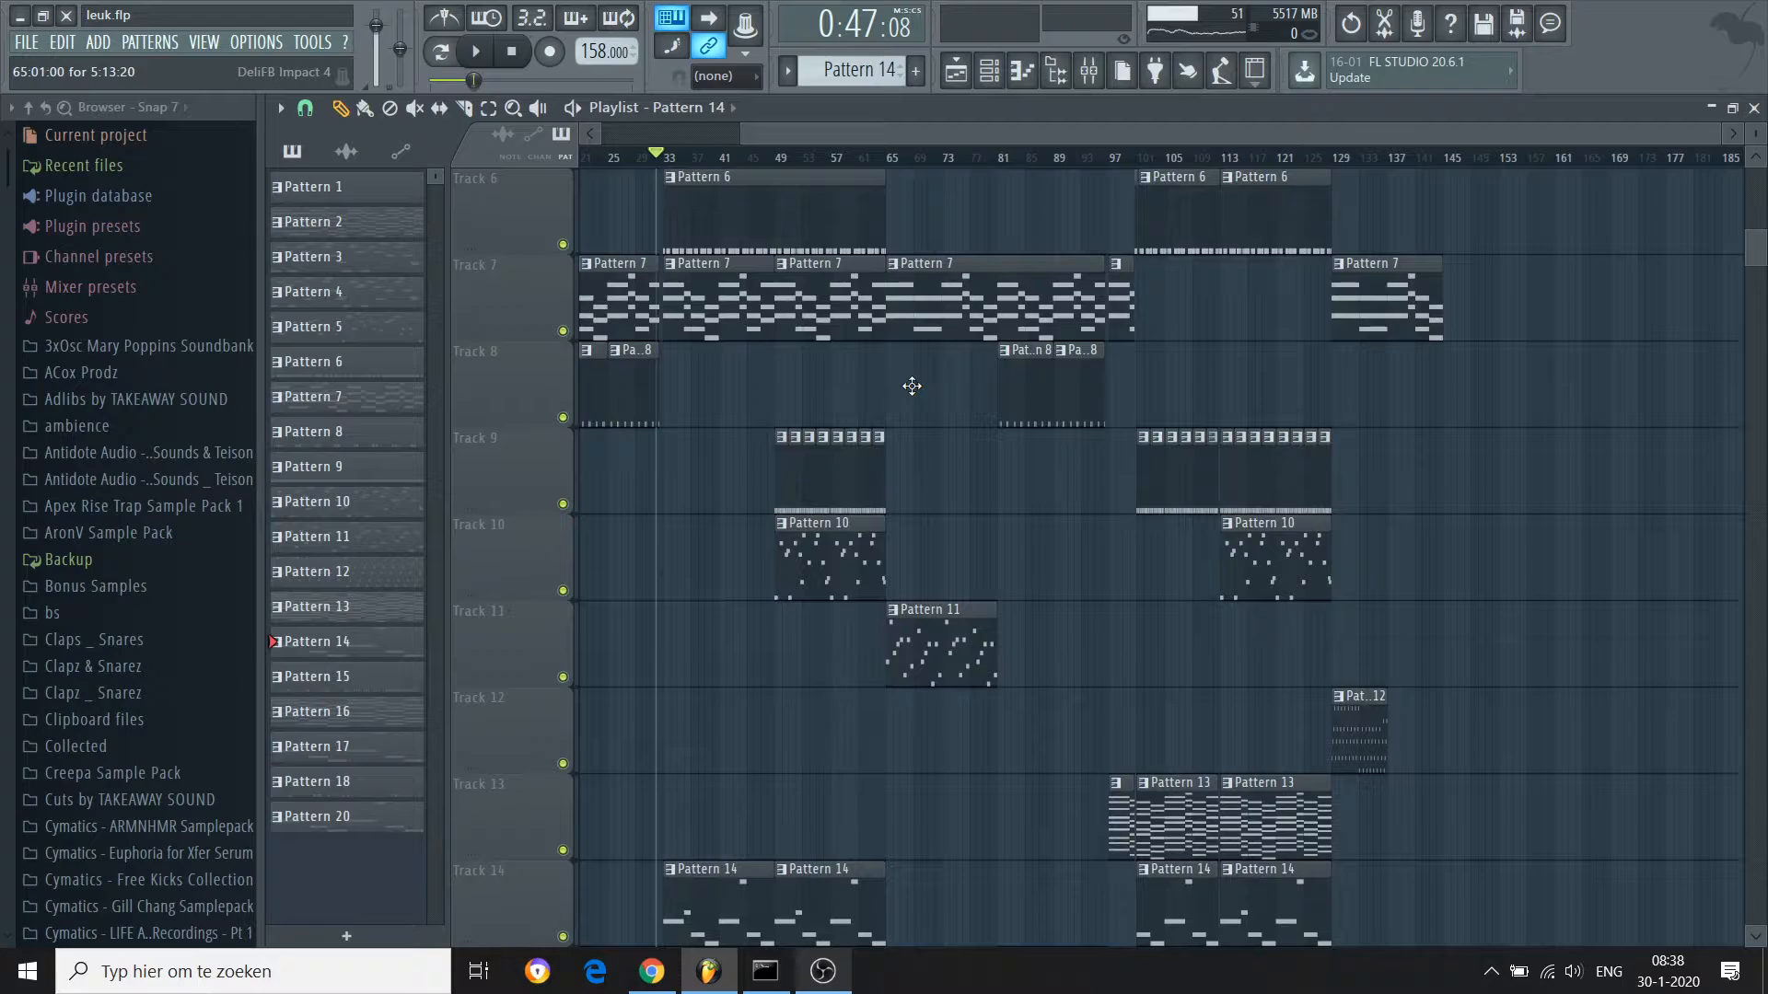
pyautogui.scroll(5, 911, 386)
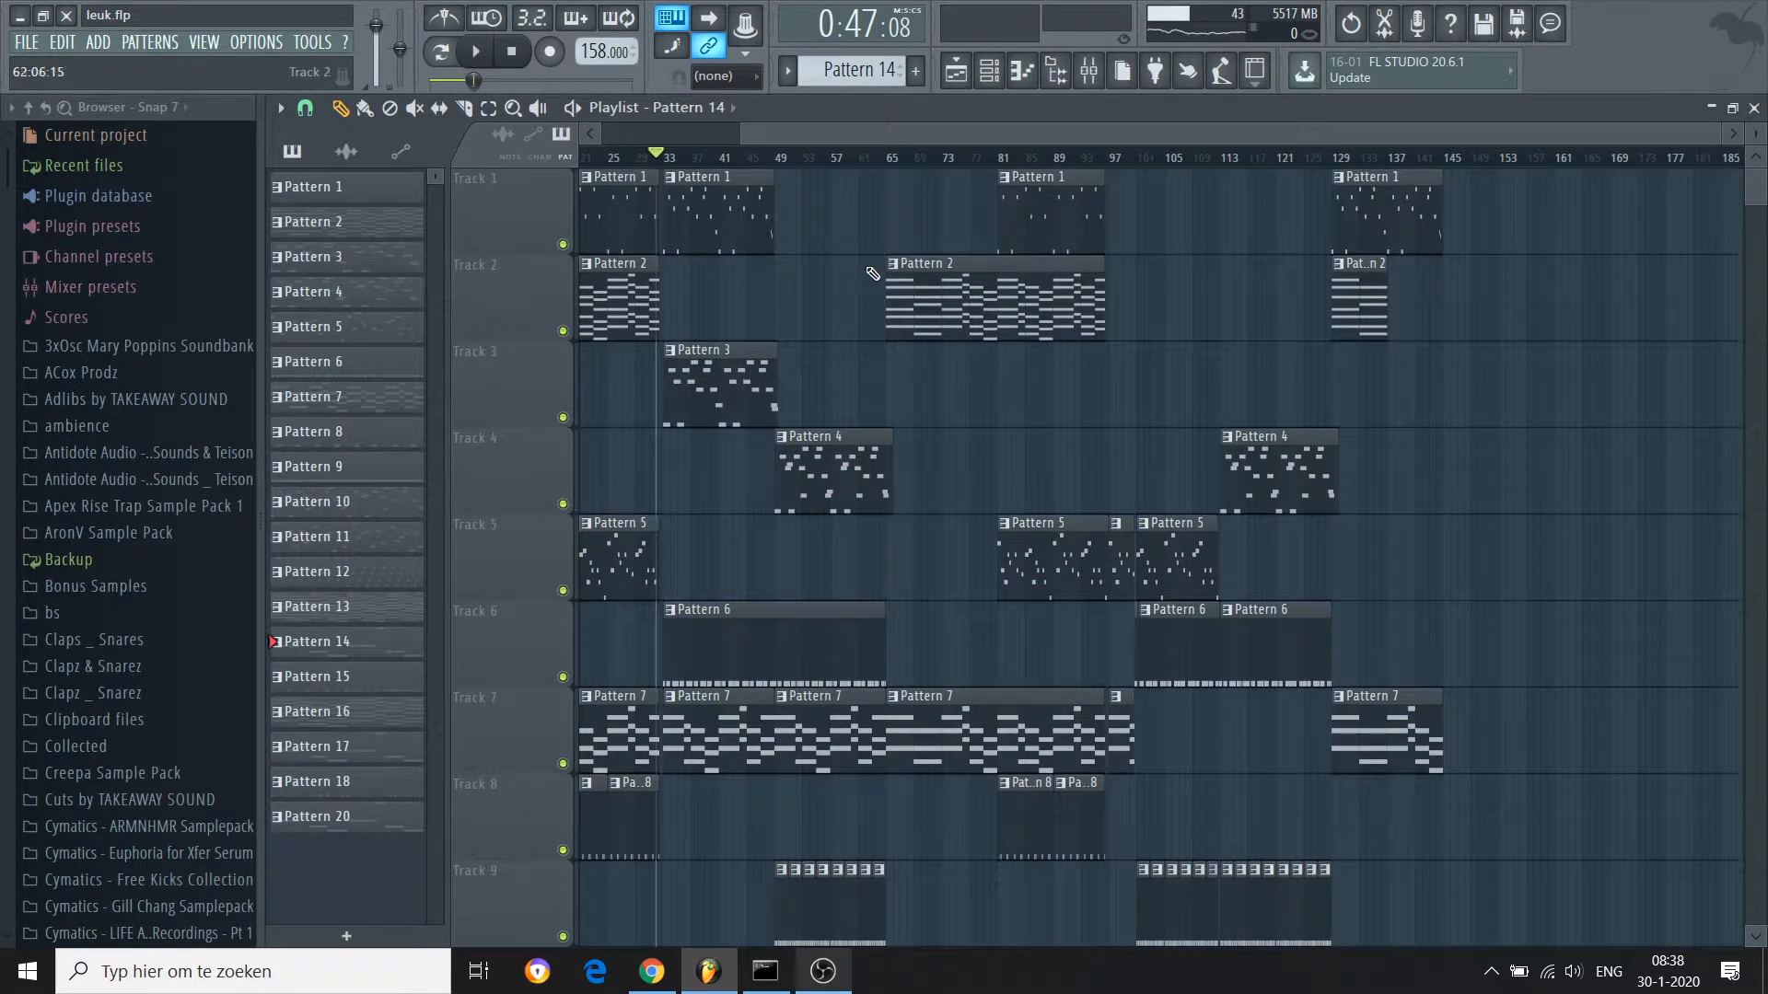
# Place the playhead at bar 65, audition the section while checking which tracks play, and stop
pyautogui.click(890, 158)
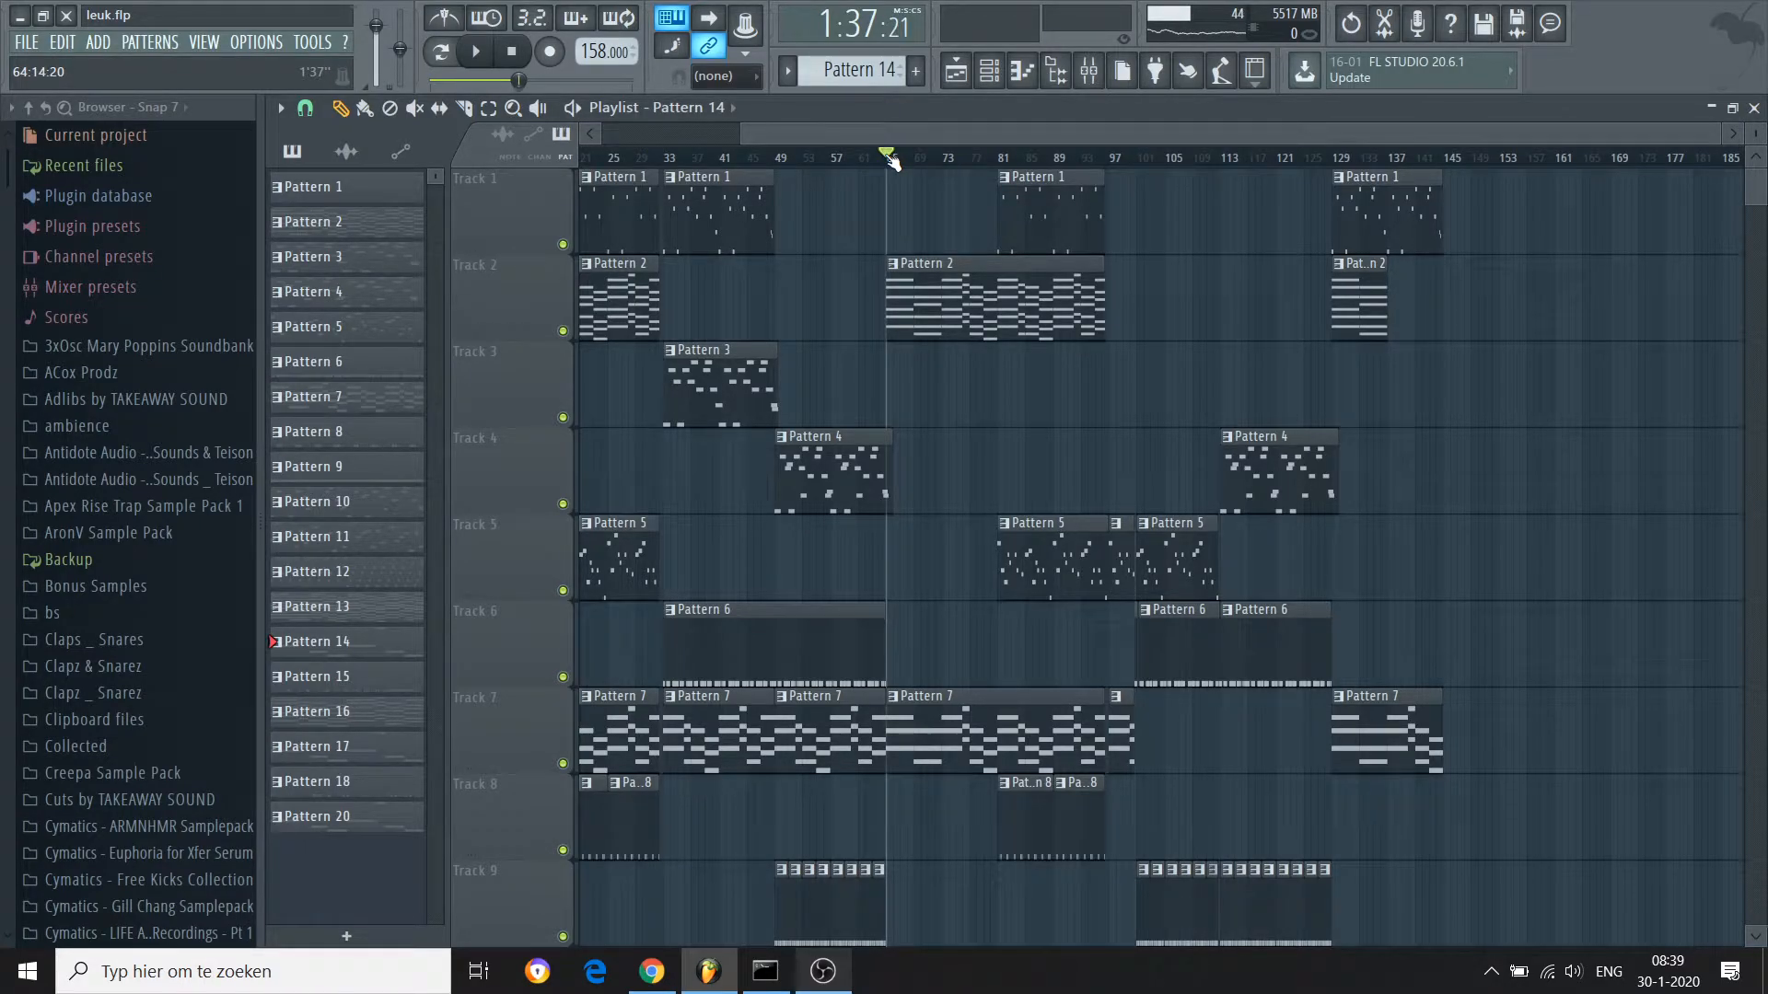
pyautogui.press('space')
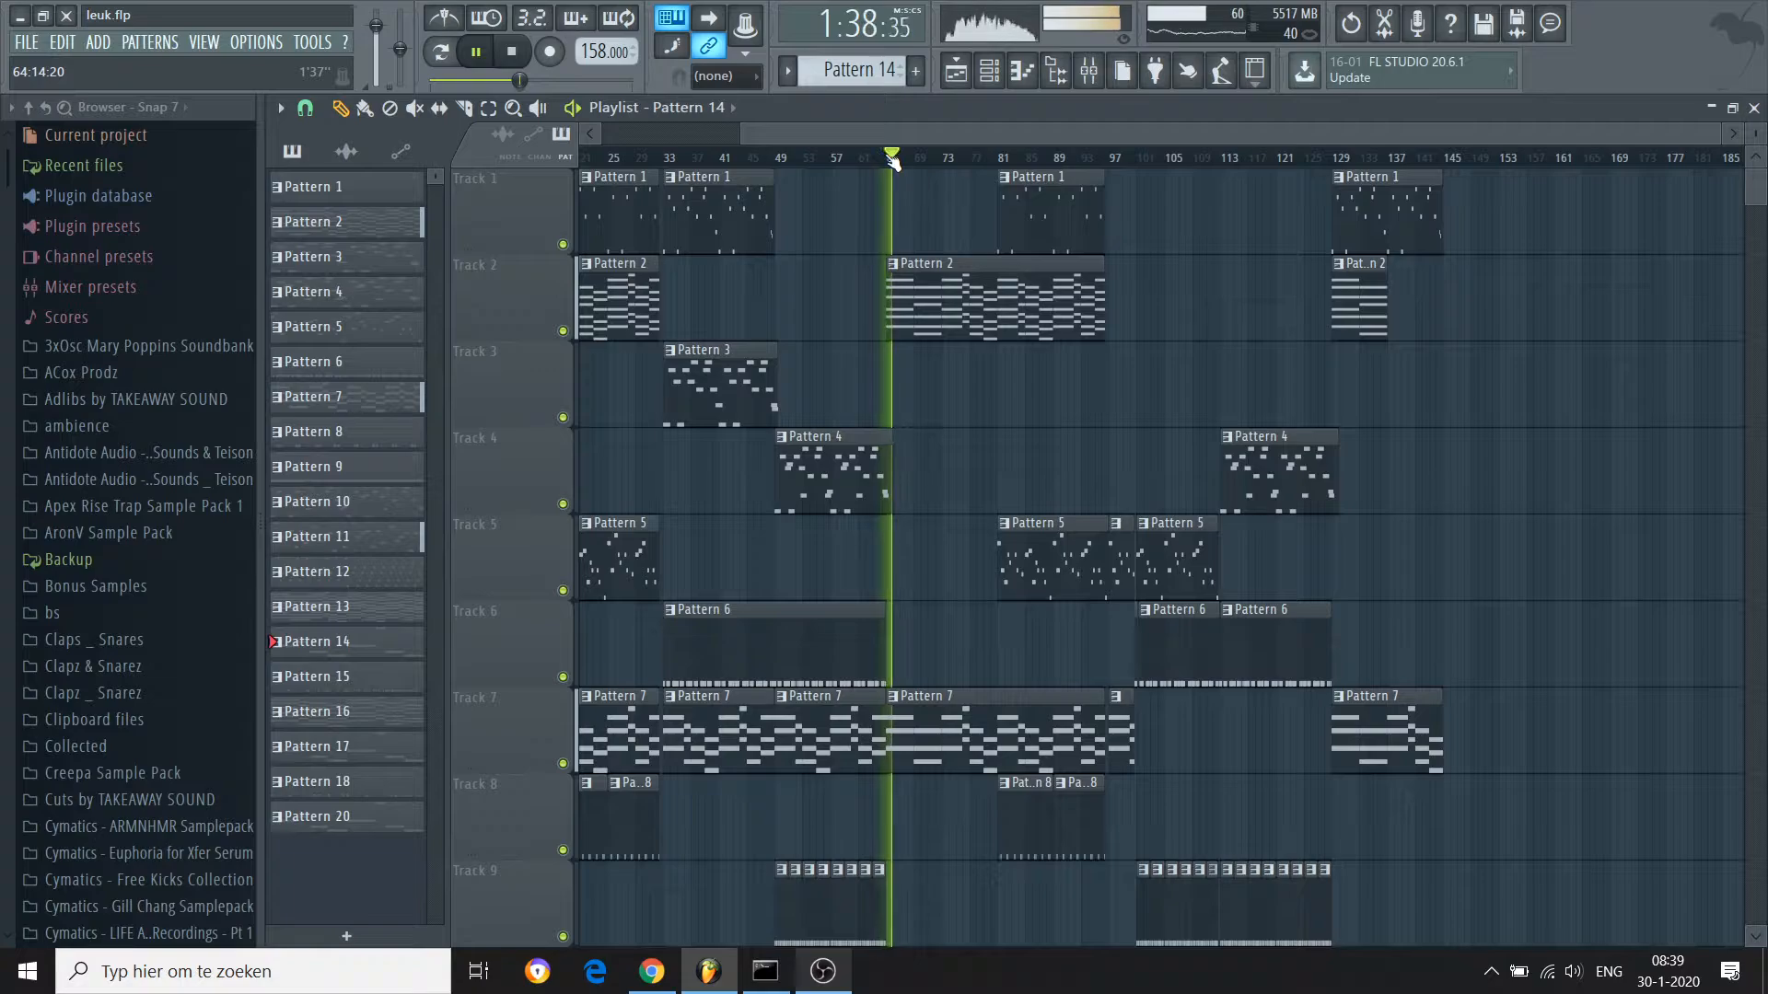
pyautogui.scroll(-8, 892, 161)
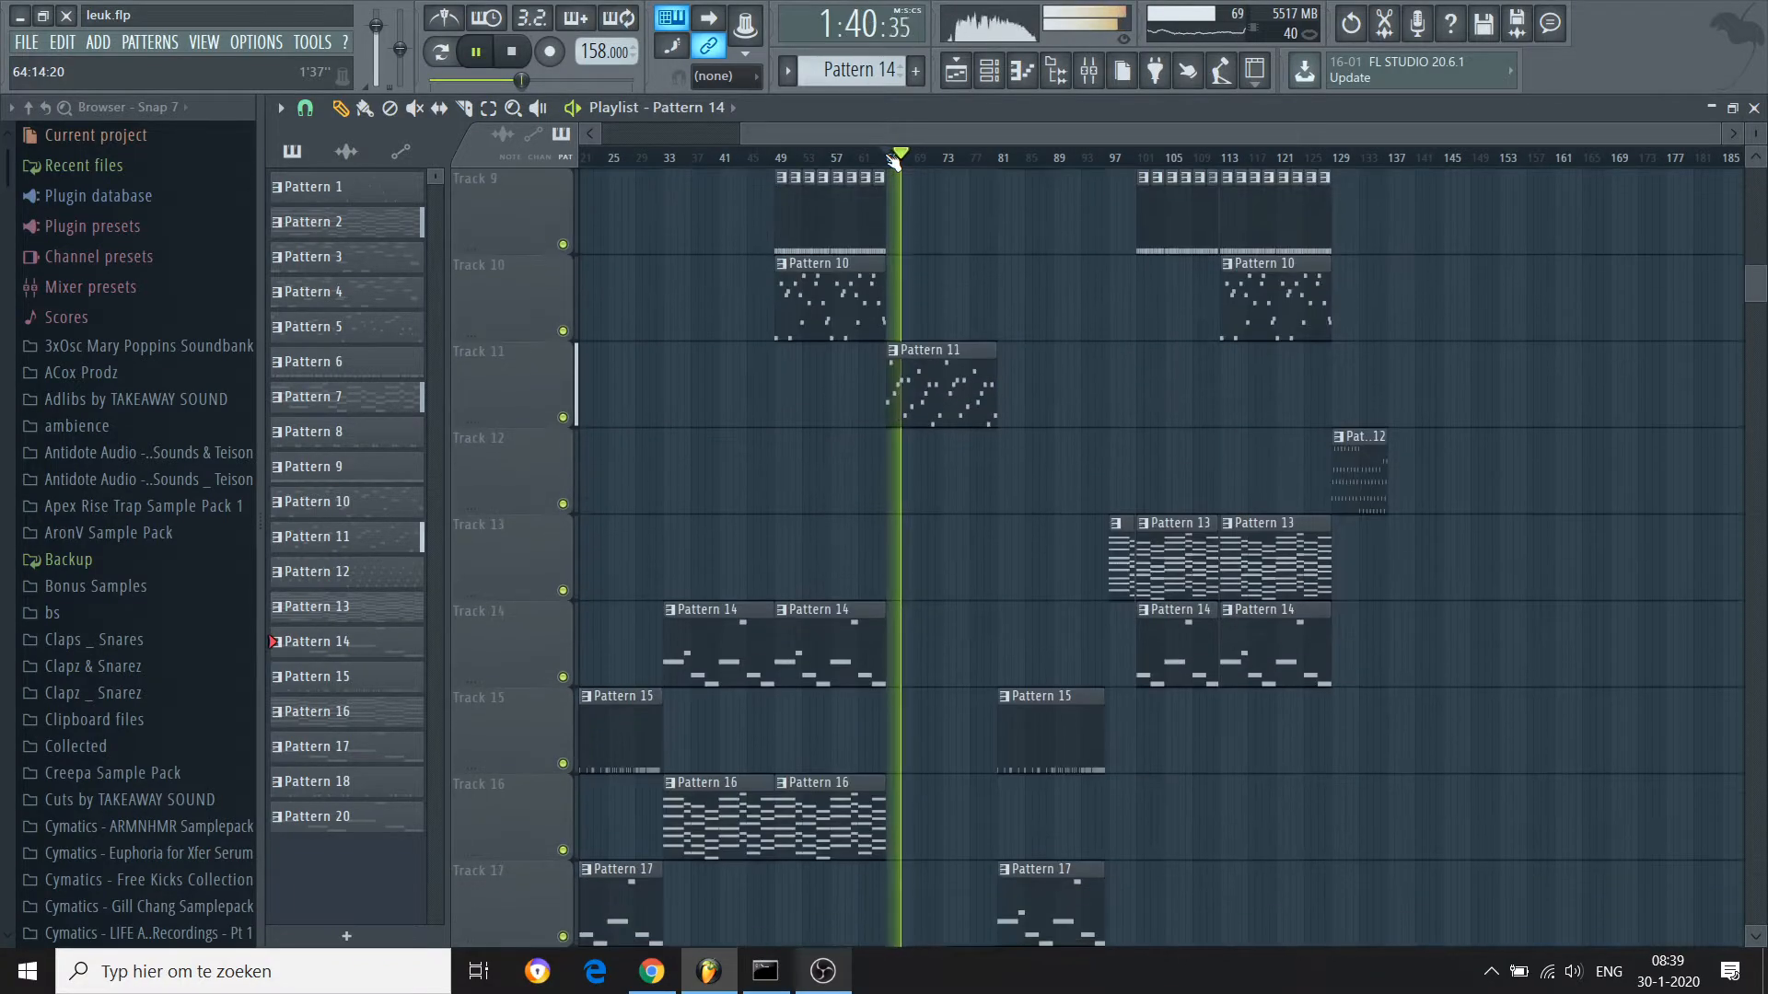
pyautogui.scroll(8, 892, 161)
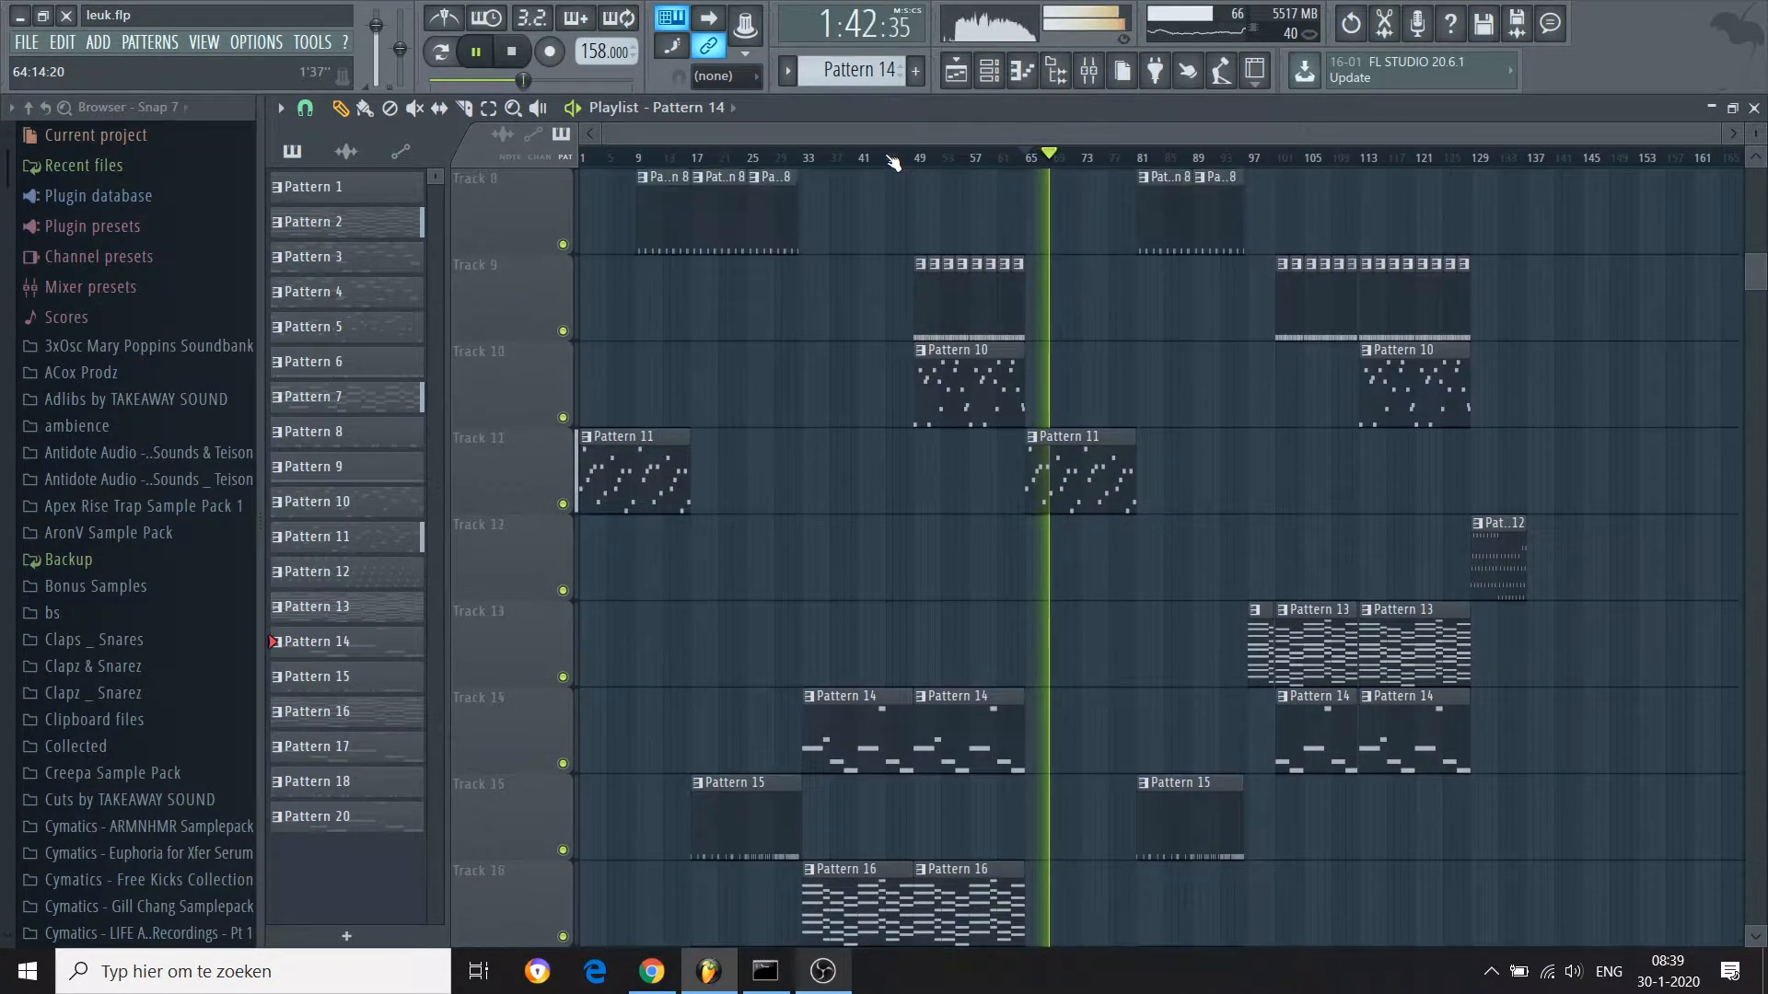
pyautogui.press('space')
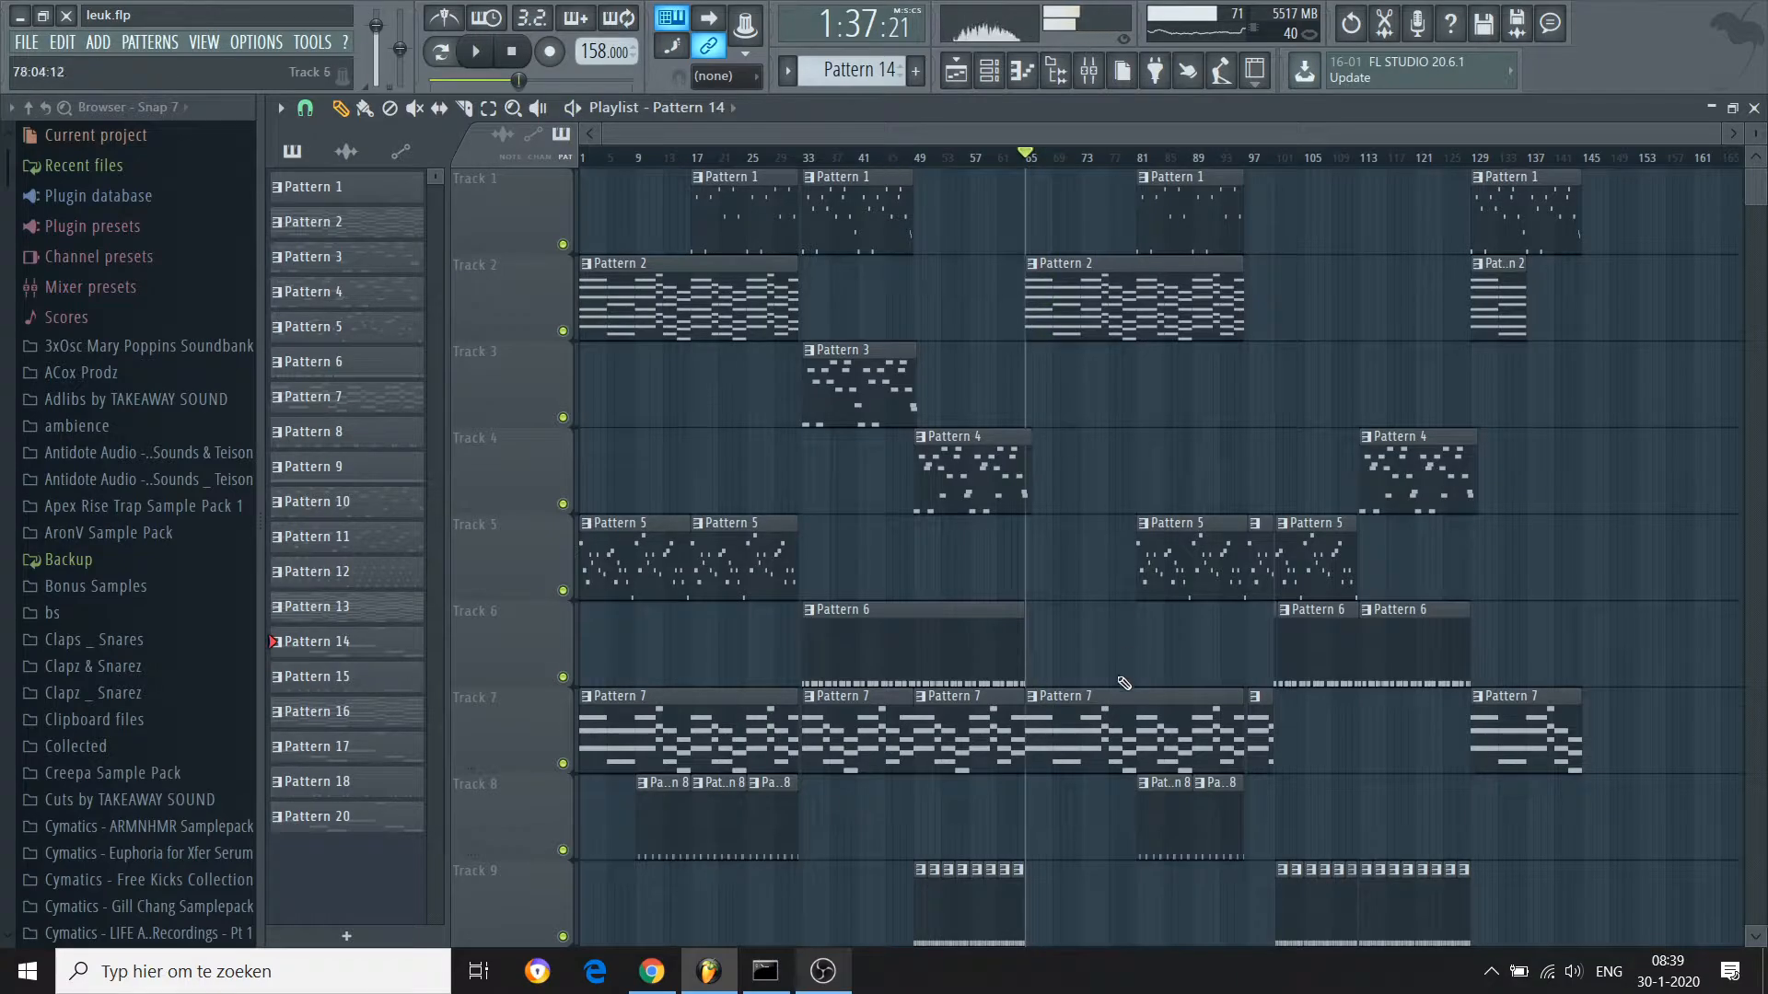
# Examine the Nexus #3 notes of Pattern 7 in the piano roll and return to the playlist
pyautogui.doubleClick(1068, 744)
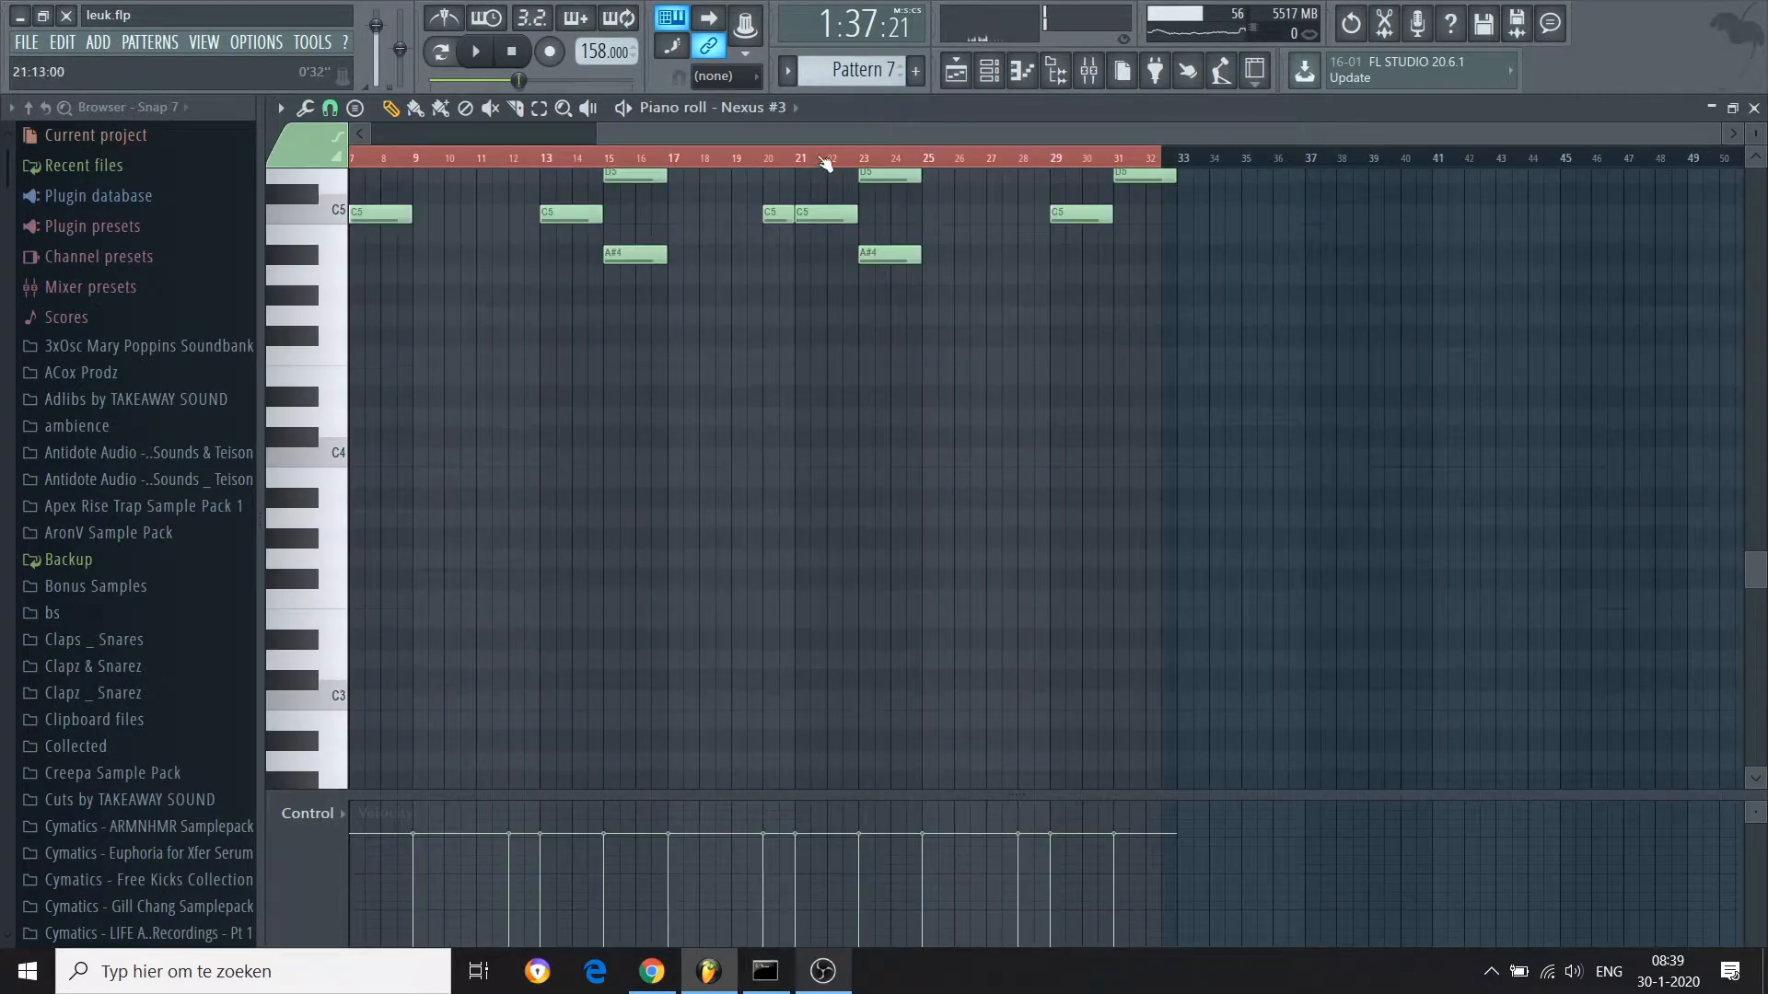
pyautogui.moveTo(753, 133); pyautogui.dragTo(501, 138)
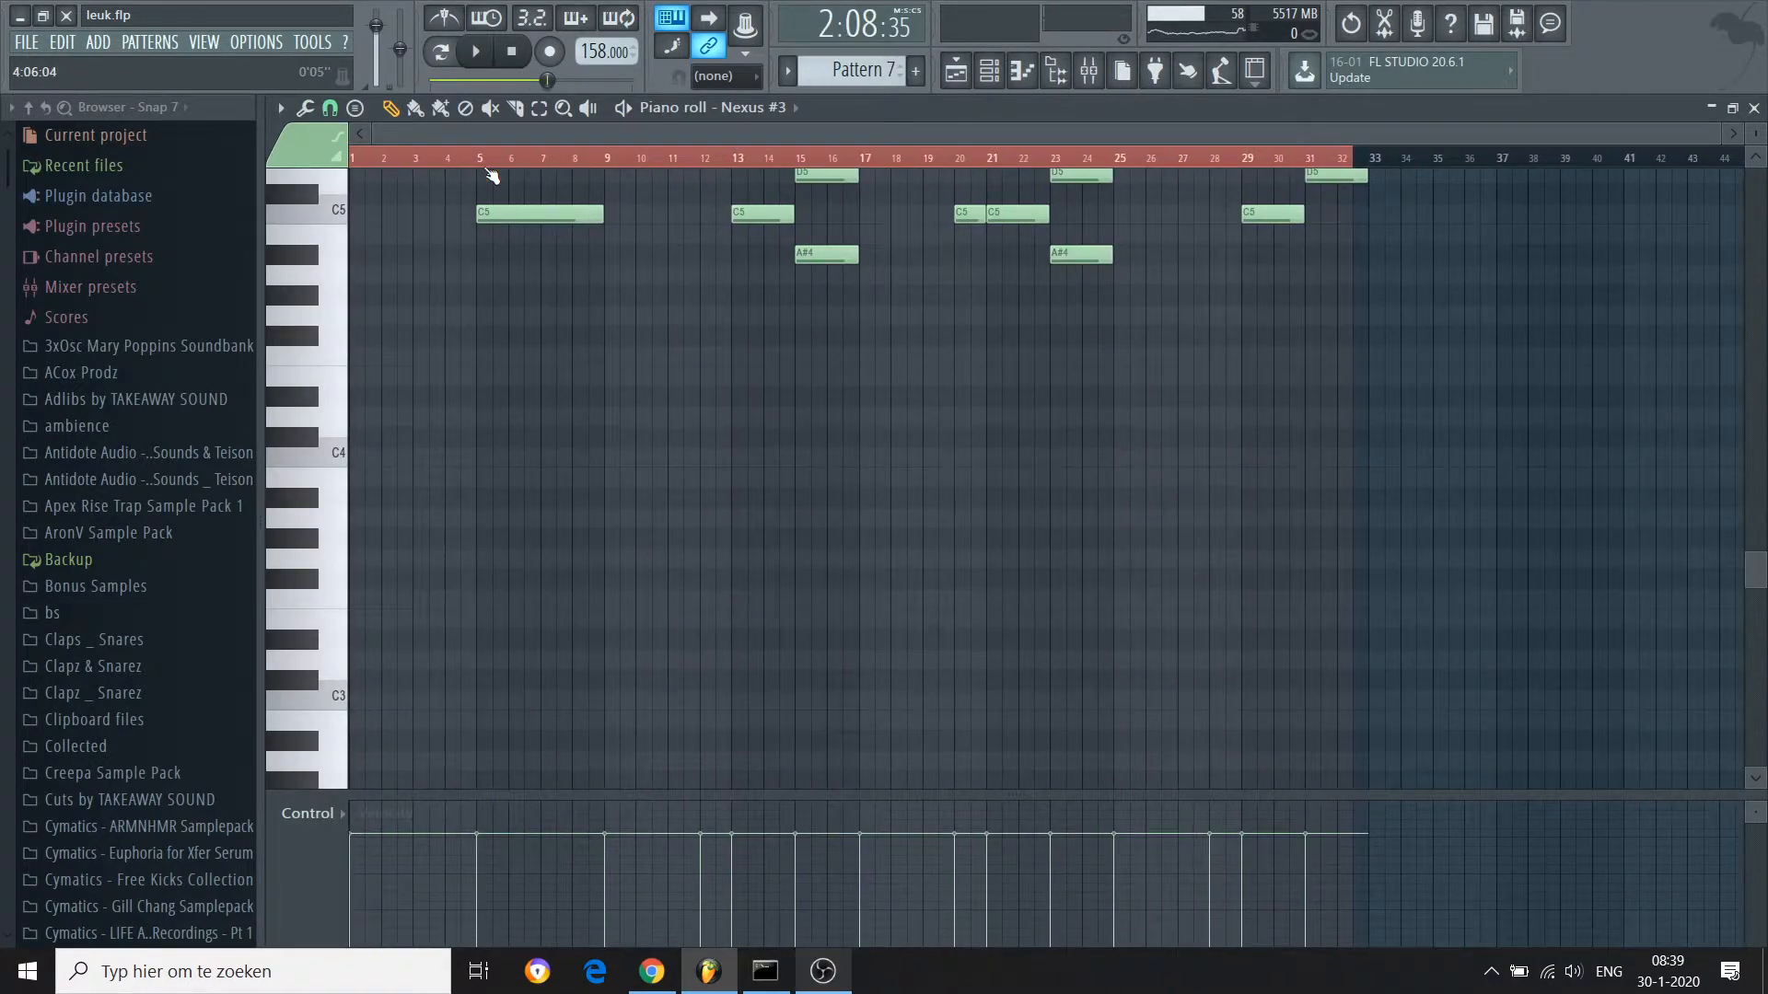
pyautogui.click(955, 70)
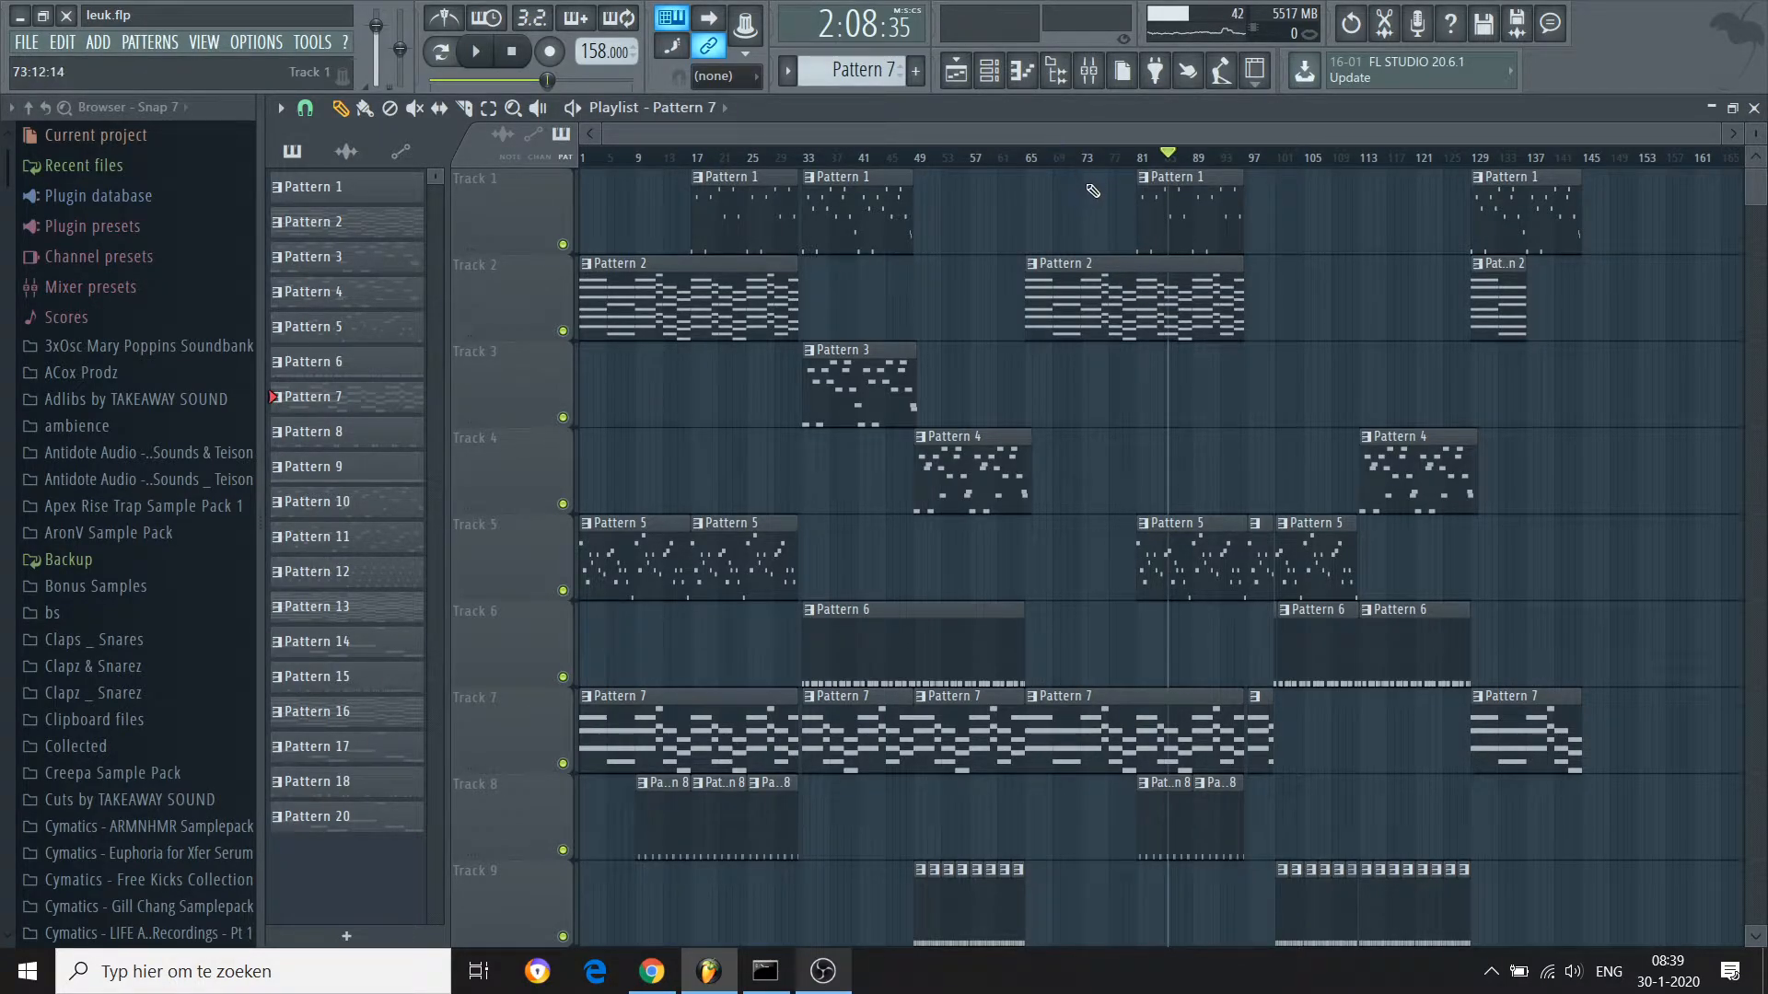
# Place the playhead at bar 73, where the Track 18 clips begin, audition from there, and stop
pyautogui.click(1144, 157)
pyautogui.scroll(-10, 1143, 157)
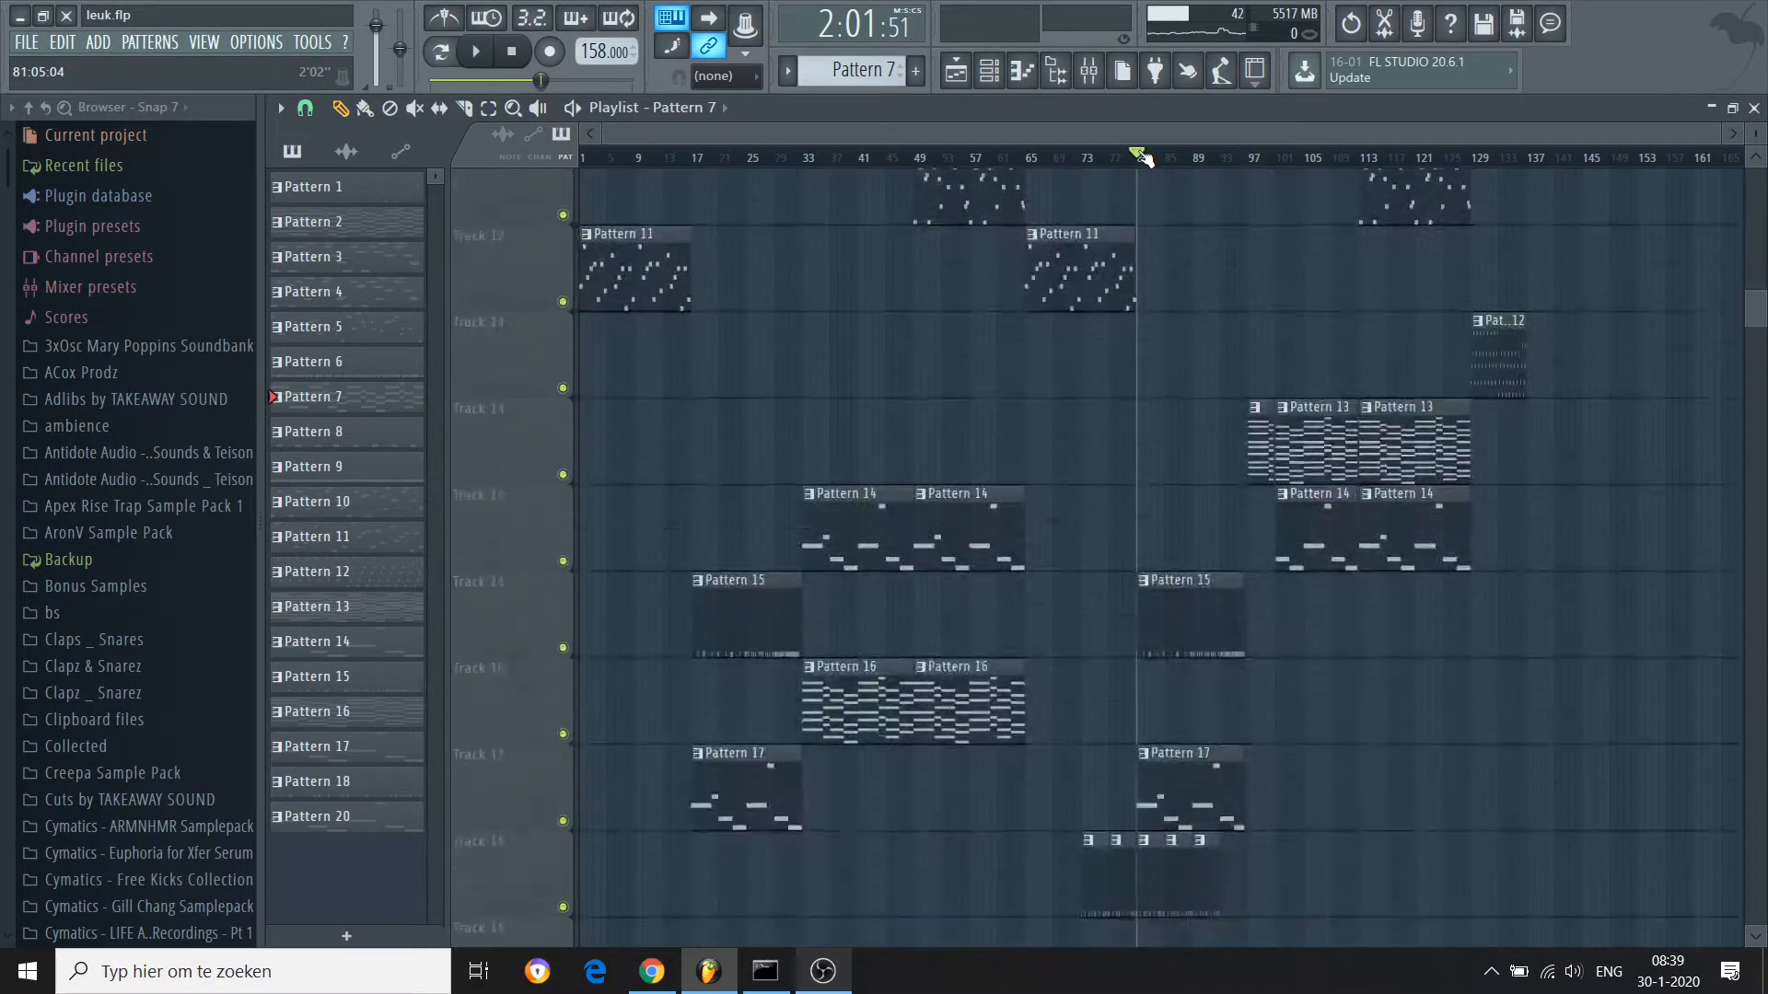
pyautogui.scroll(-5, 1144, 156)
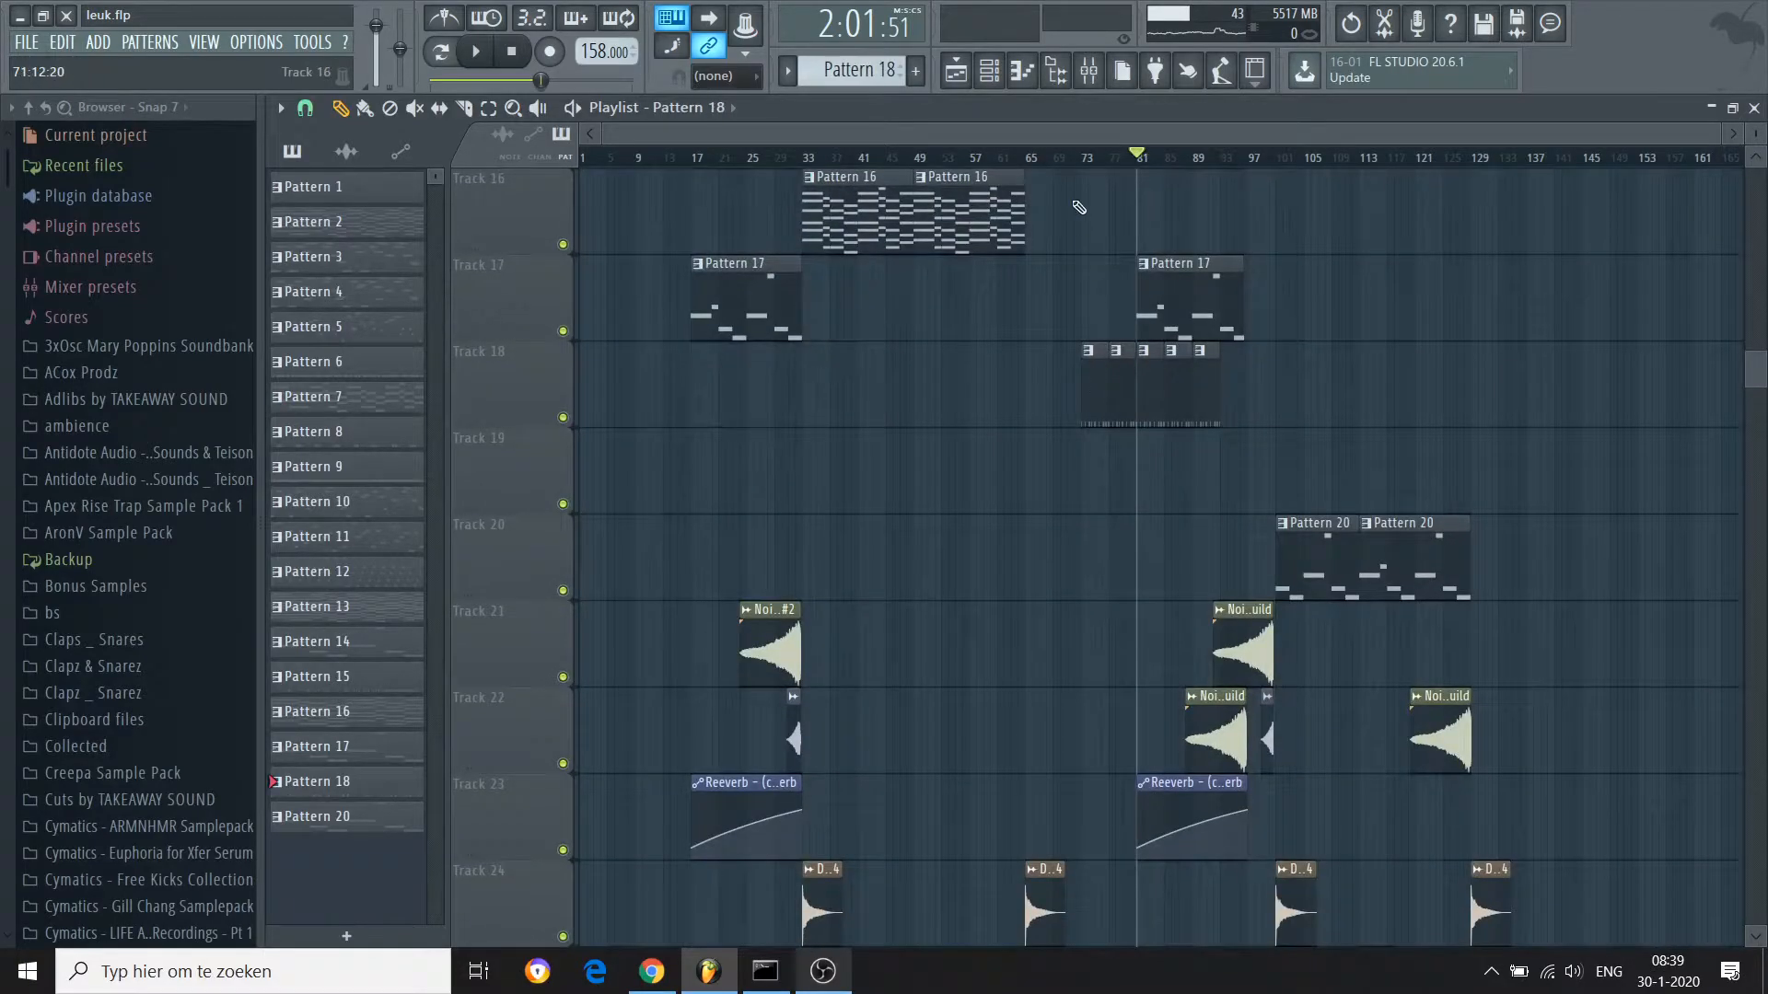
pyautogui.click(1083, 158)
pyautogui.press('space')
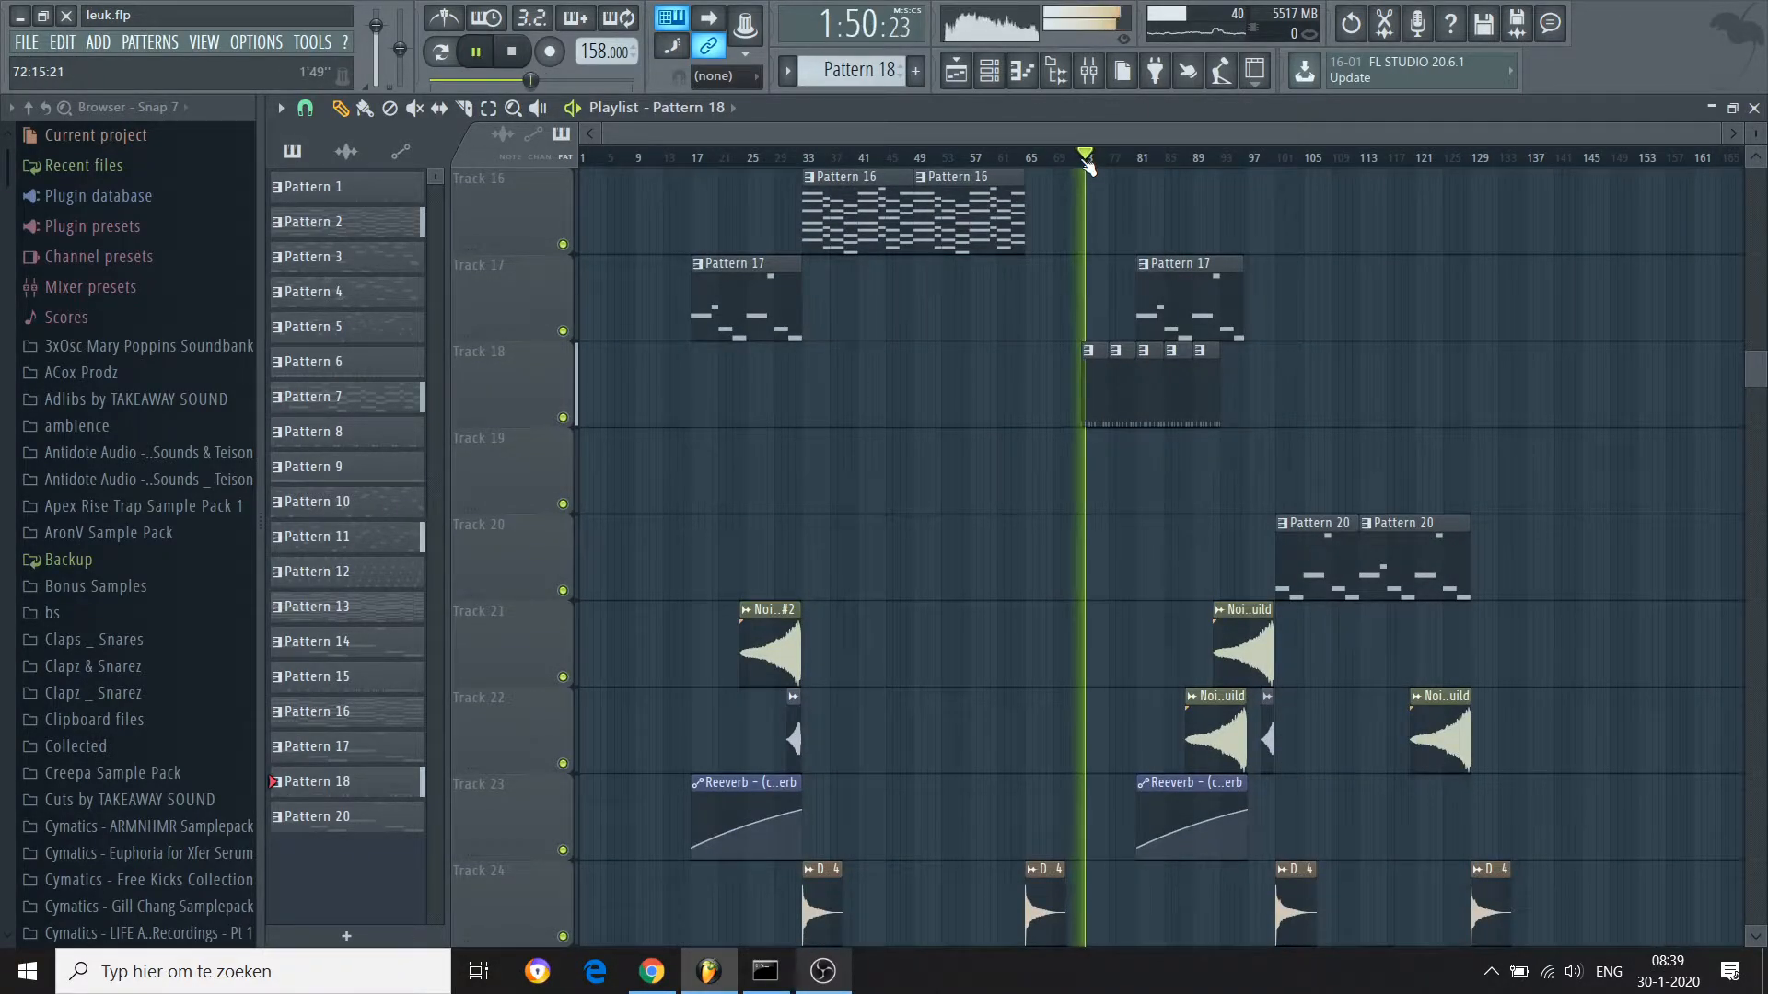
pyautogui.press('space')
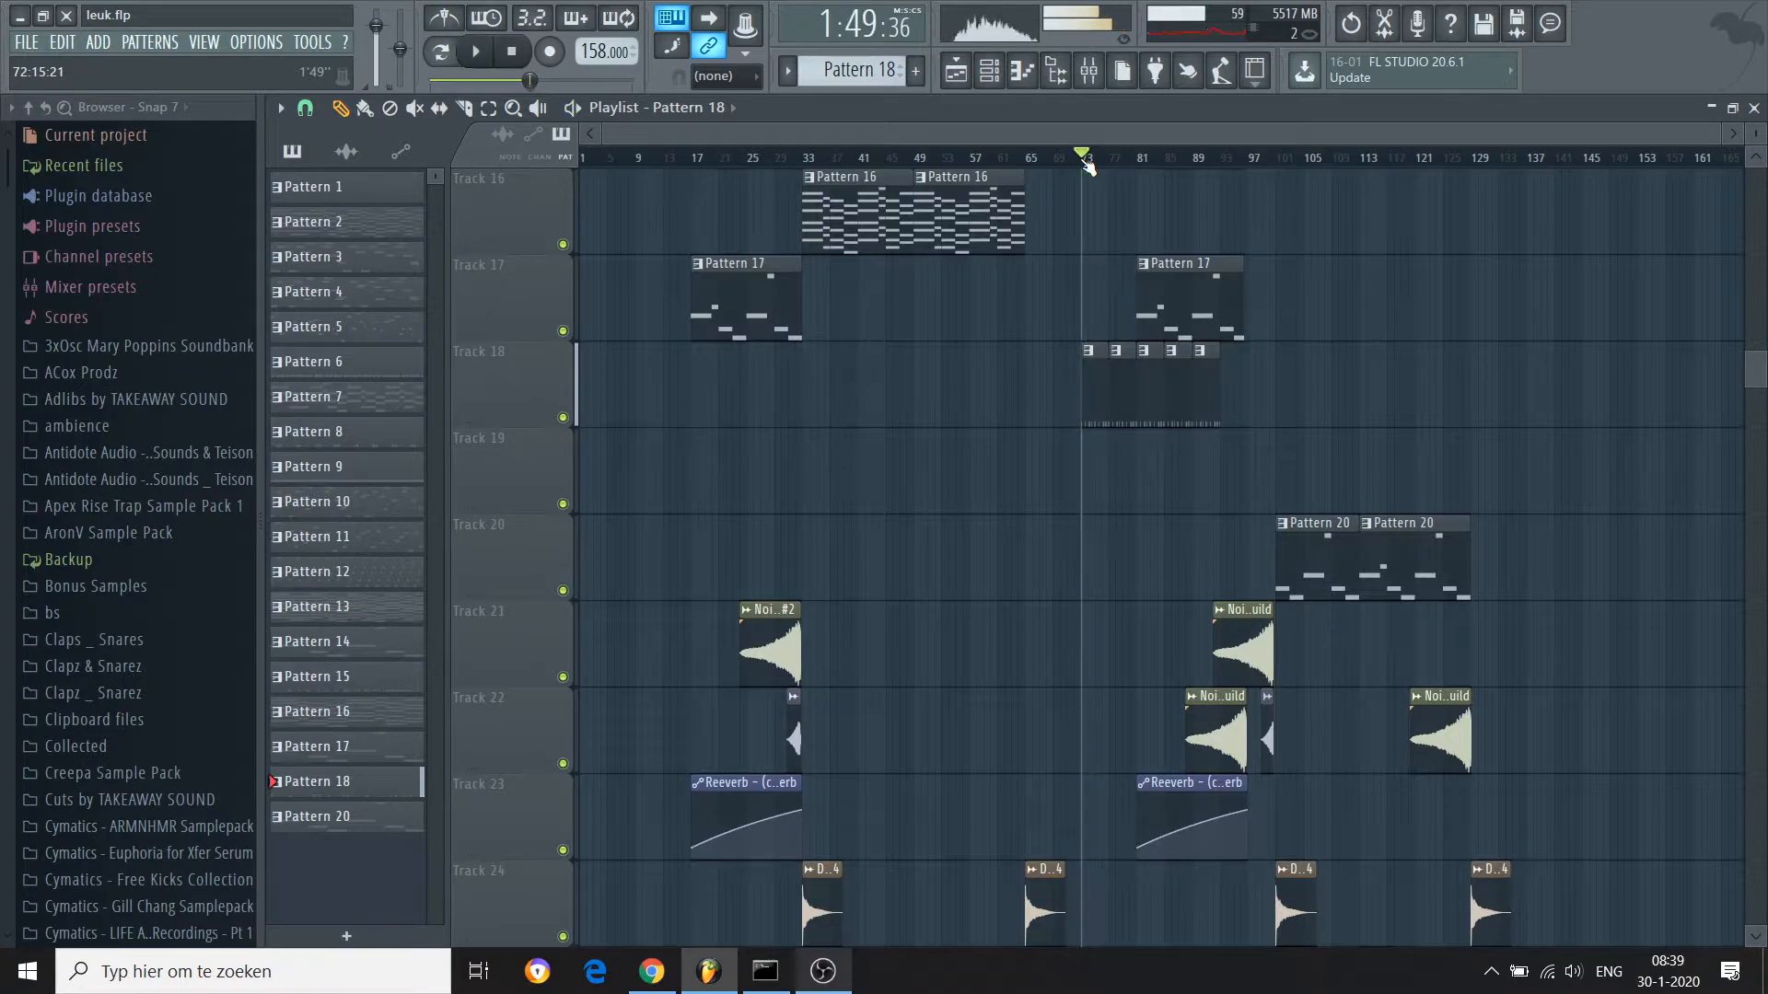
# Examine the automation around bar 73, including the snare filter cutoff clip on Track 31, audition from bar 73, and stop
pyautogui.scroll(-2, 1087, 164)
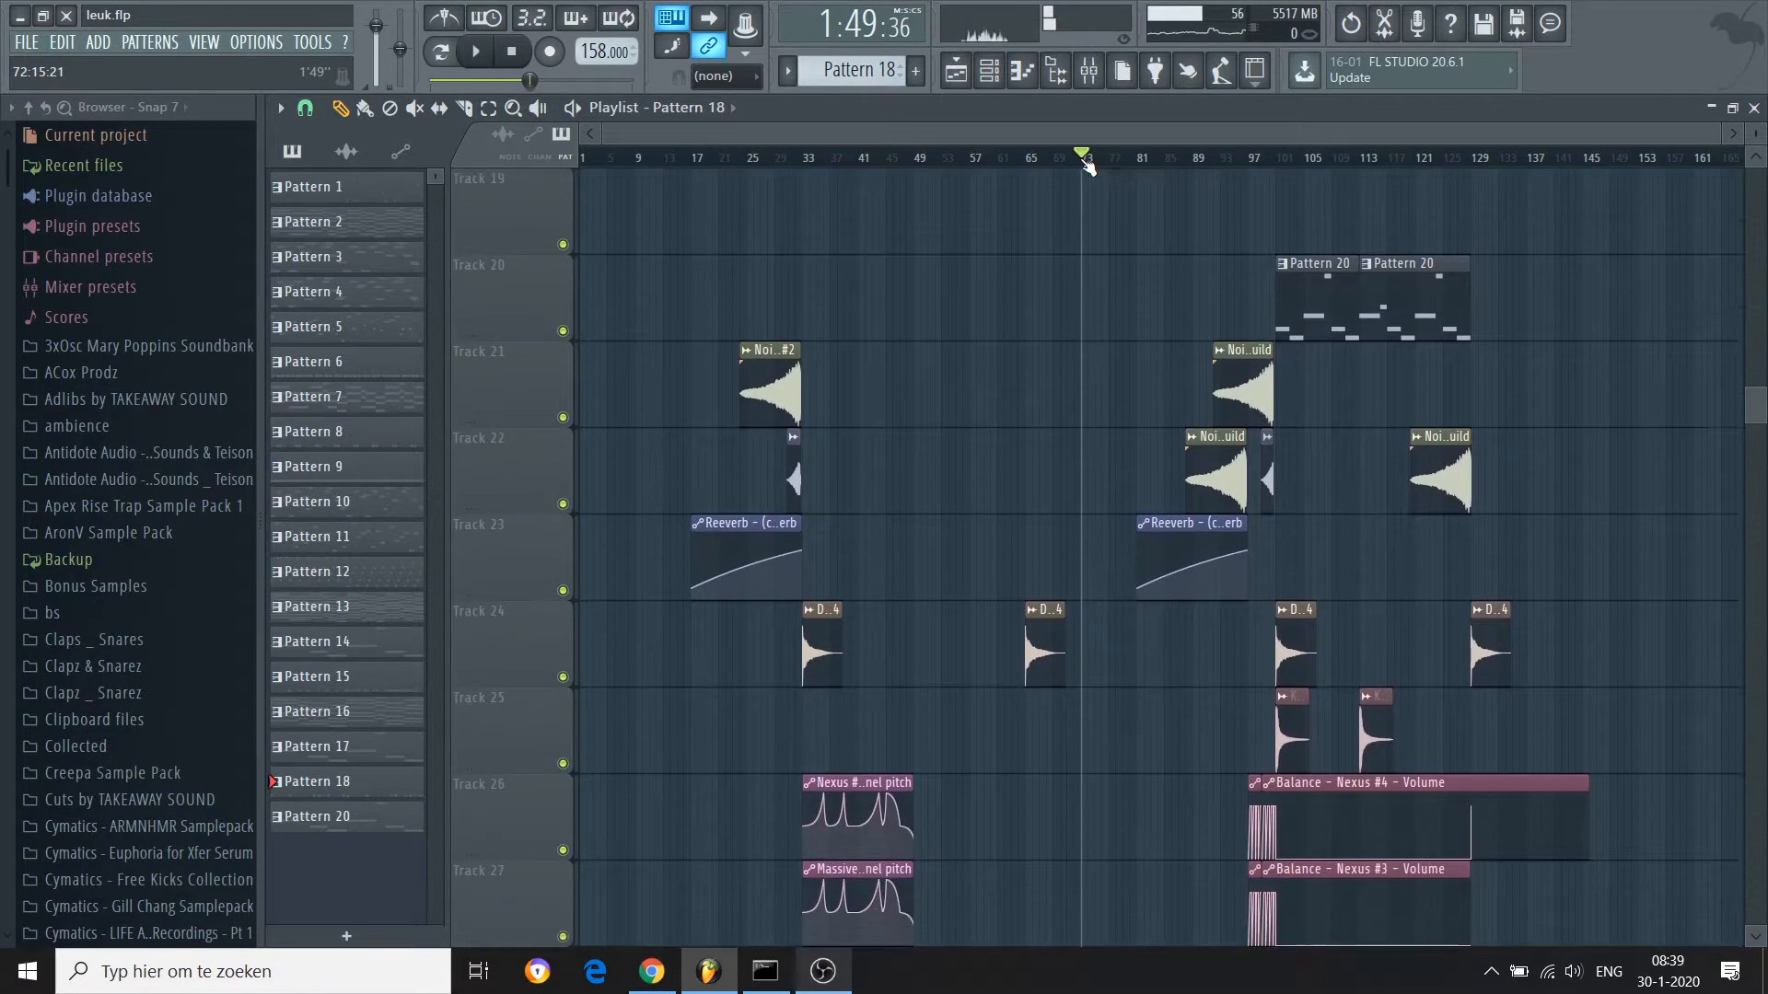
pyautogui.scroll(-20, 1088, 166)
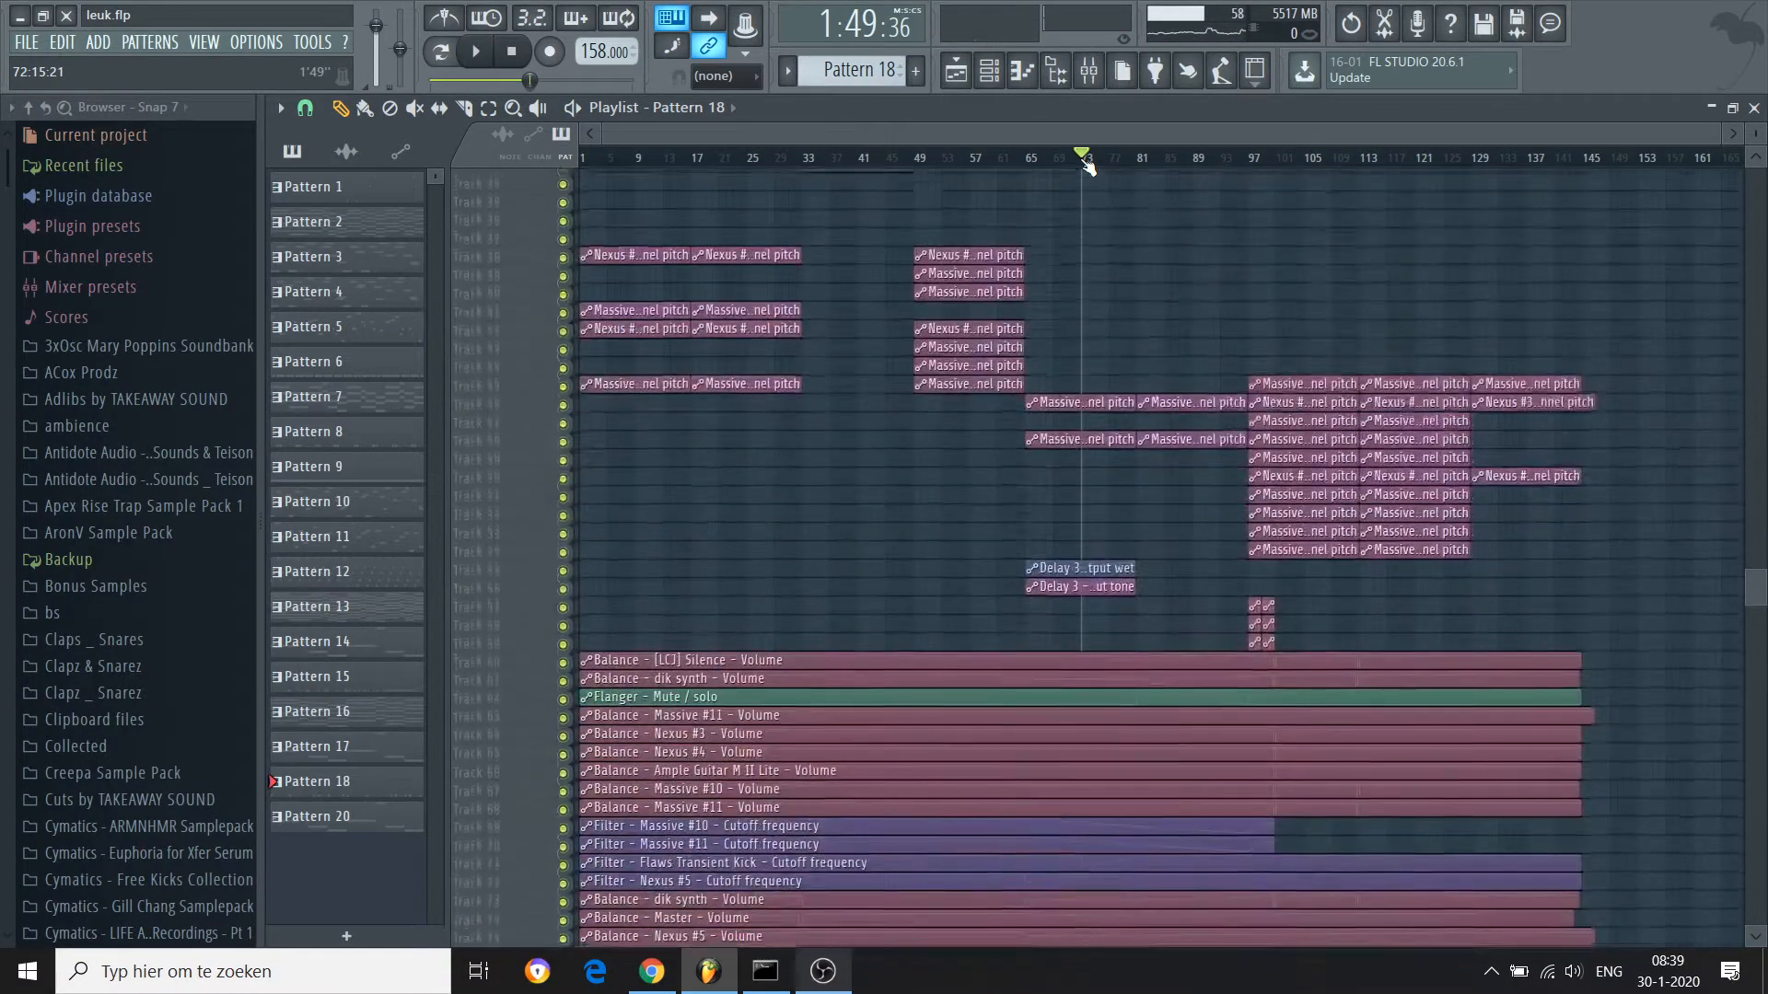
pyautogui.scroll(9, 1087, 165)
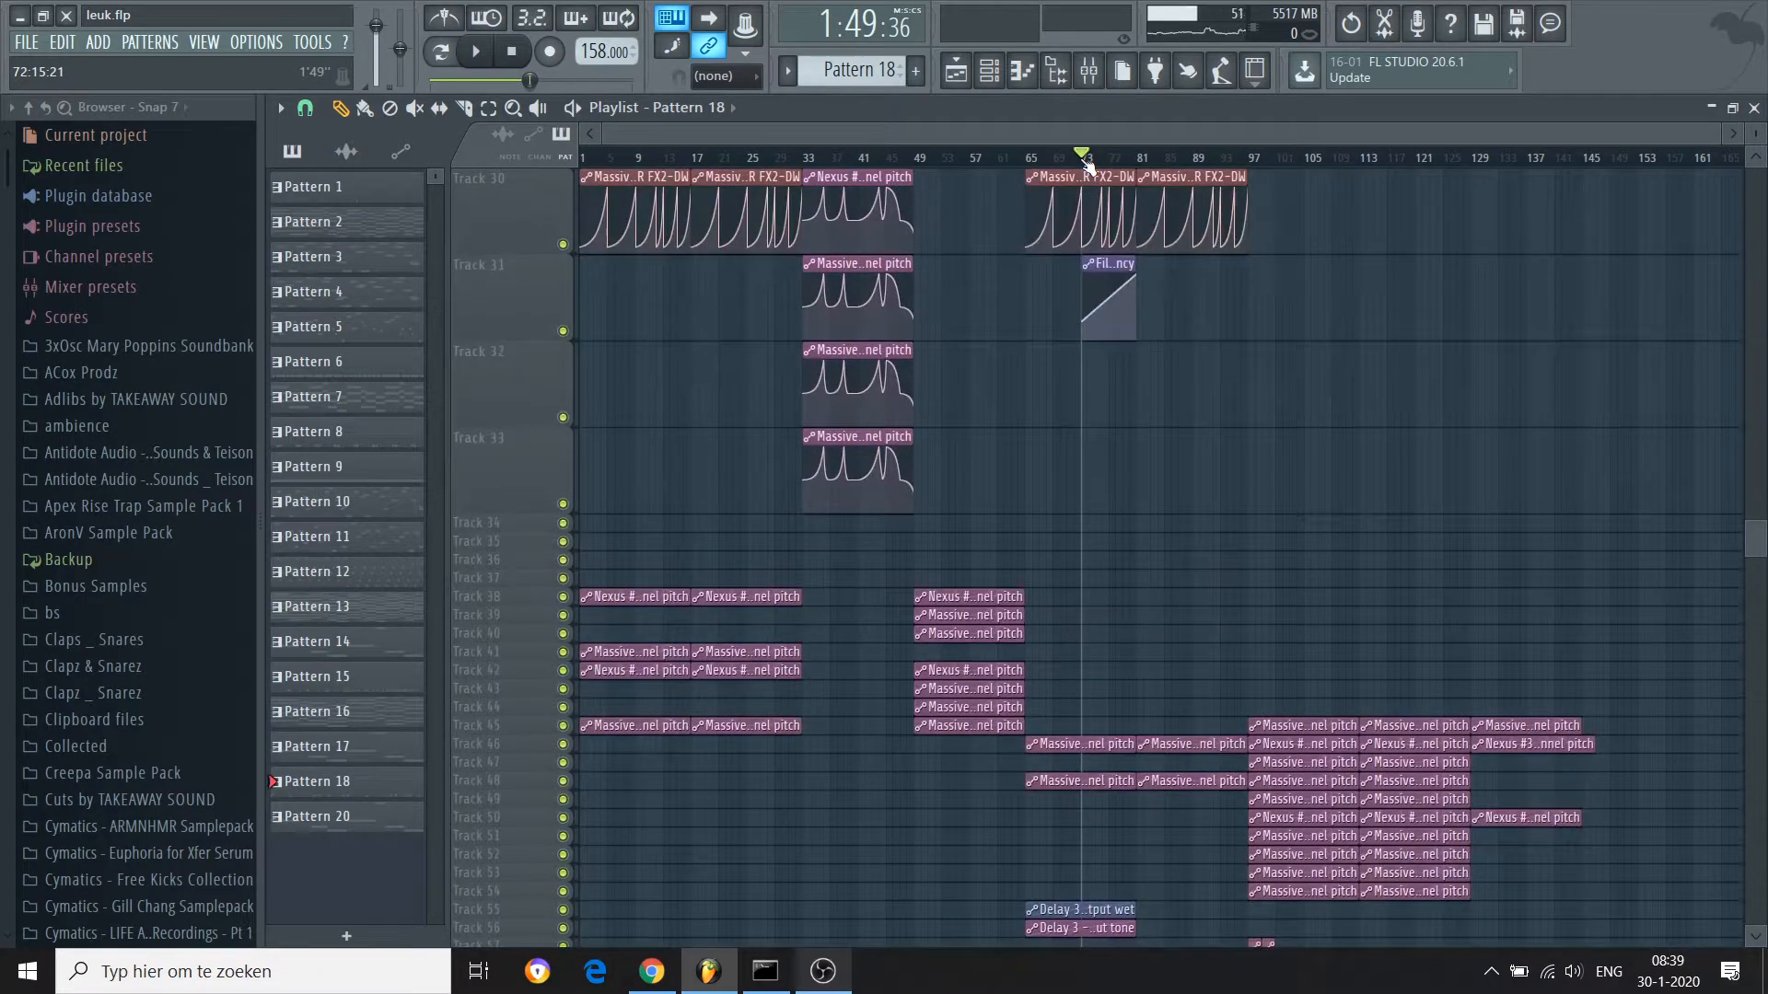
pyautogui.scroll(15, 1114, 267)
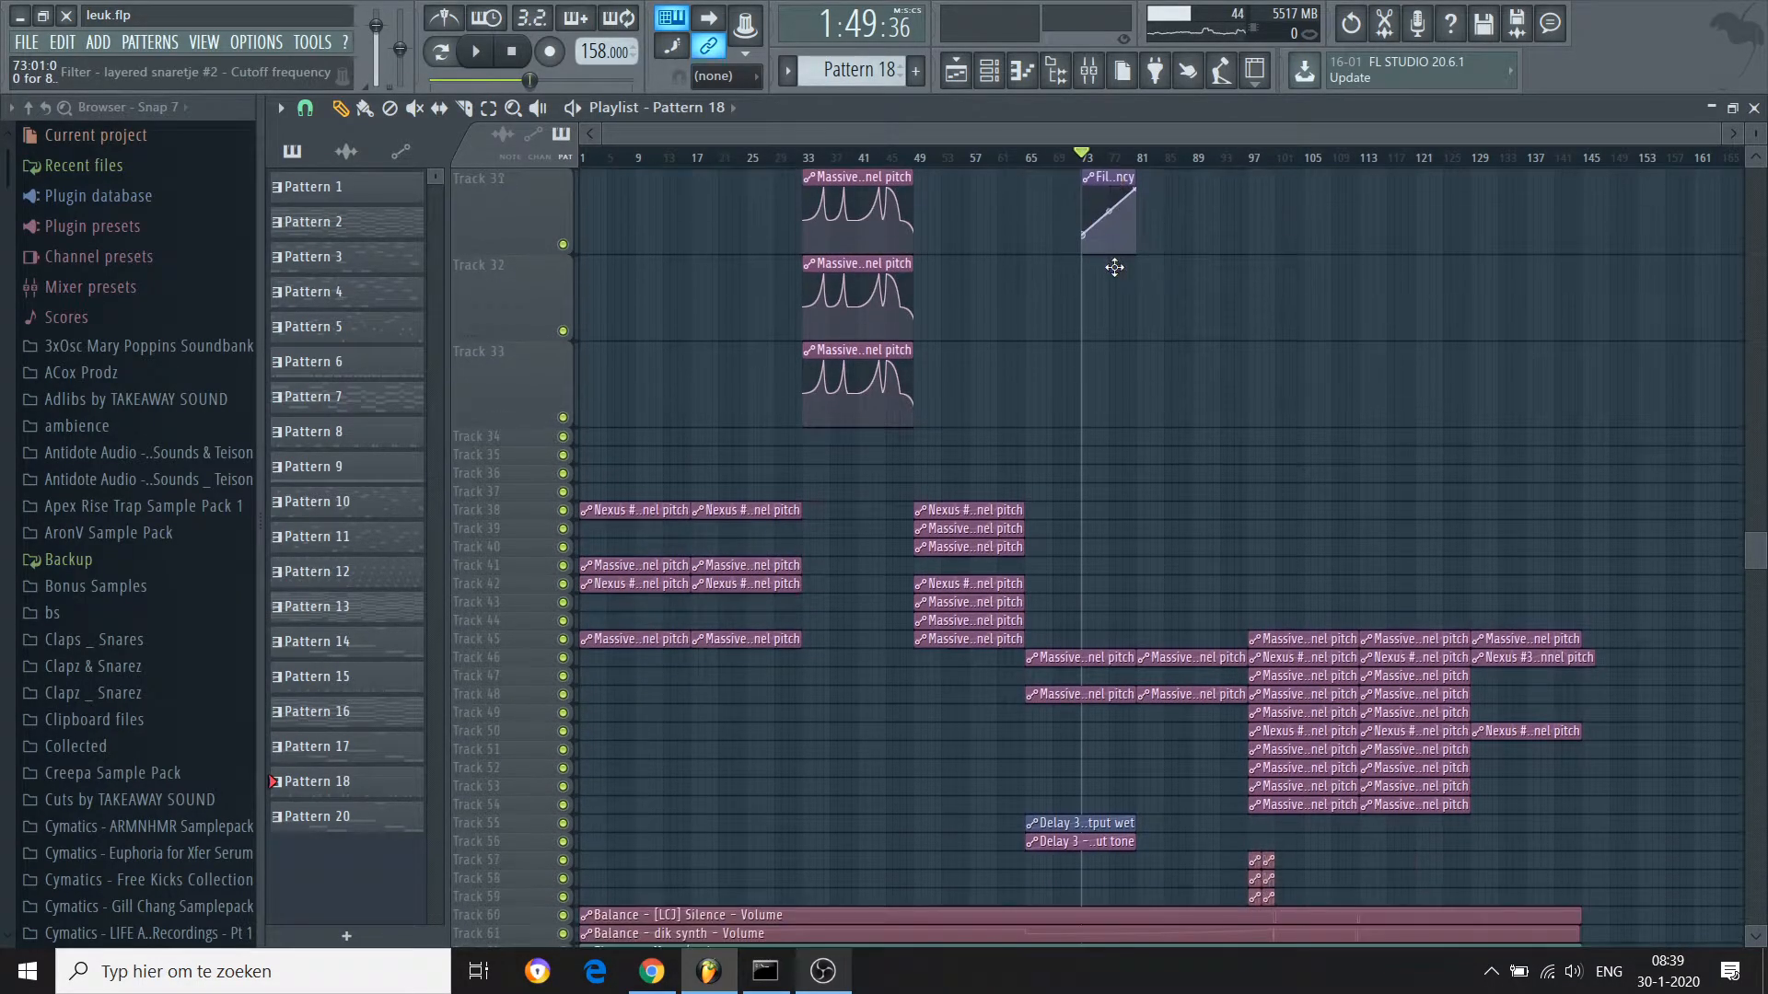
pyautogui.scroll(1, 1114, 267)
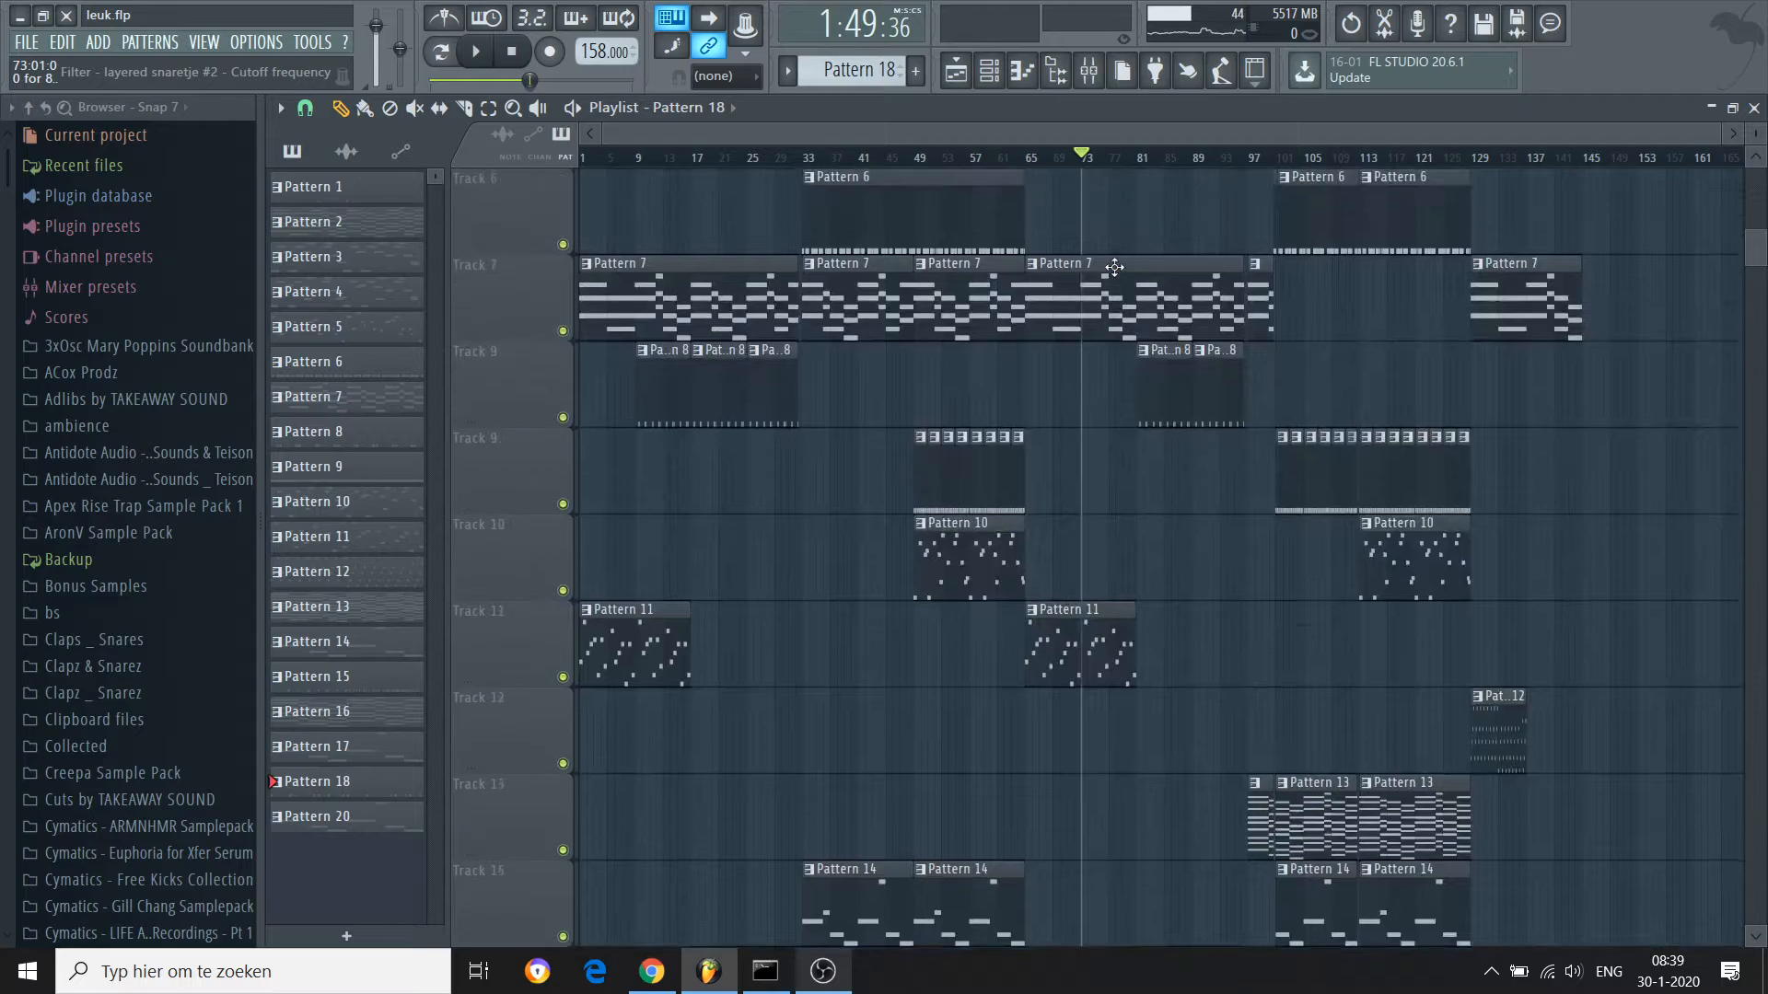
pyautogui.press('space')
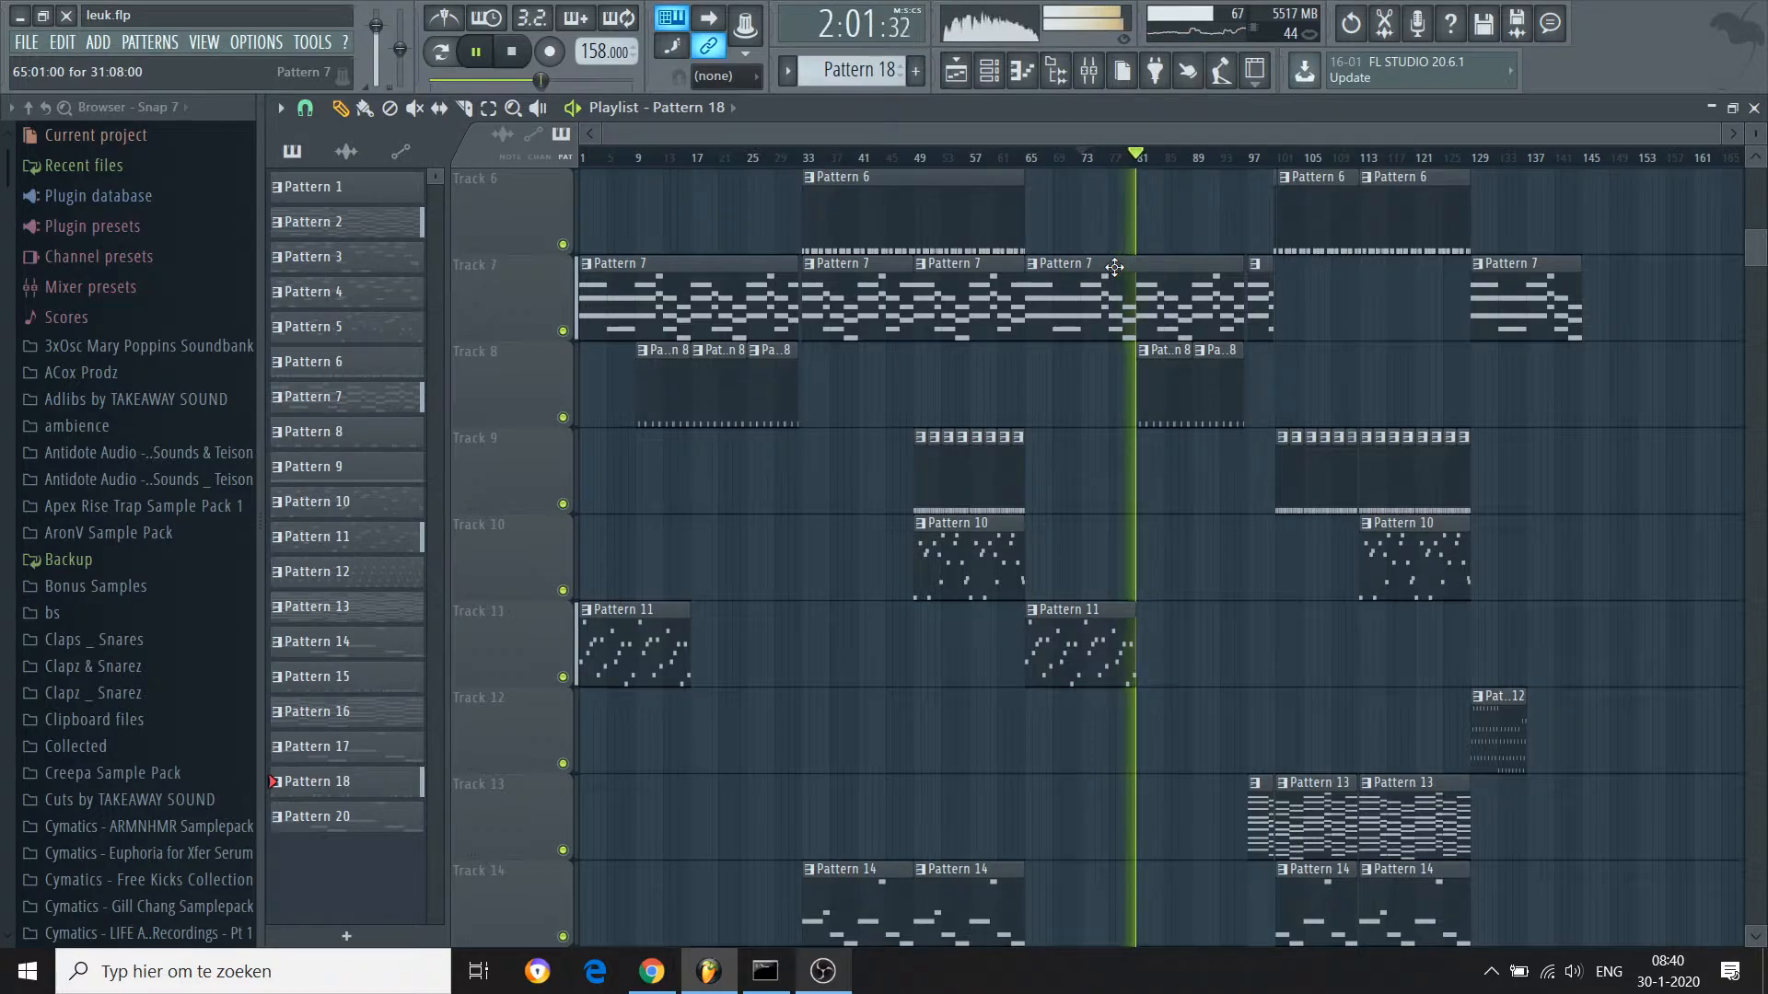
pyautogui.press('space')
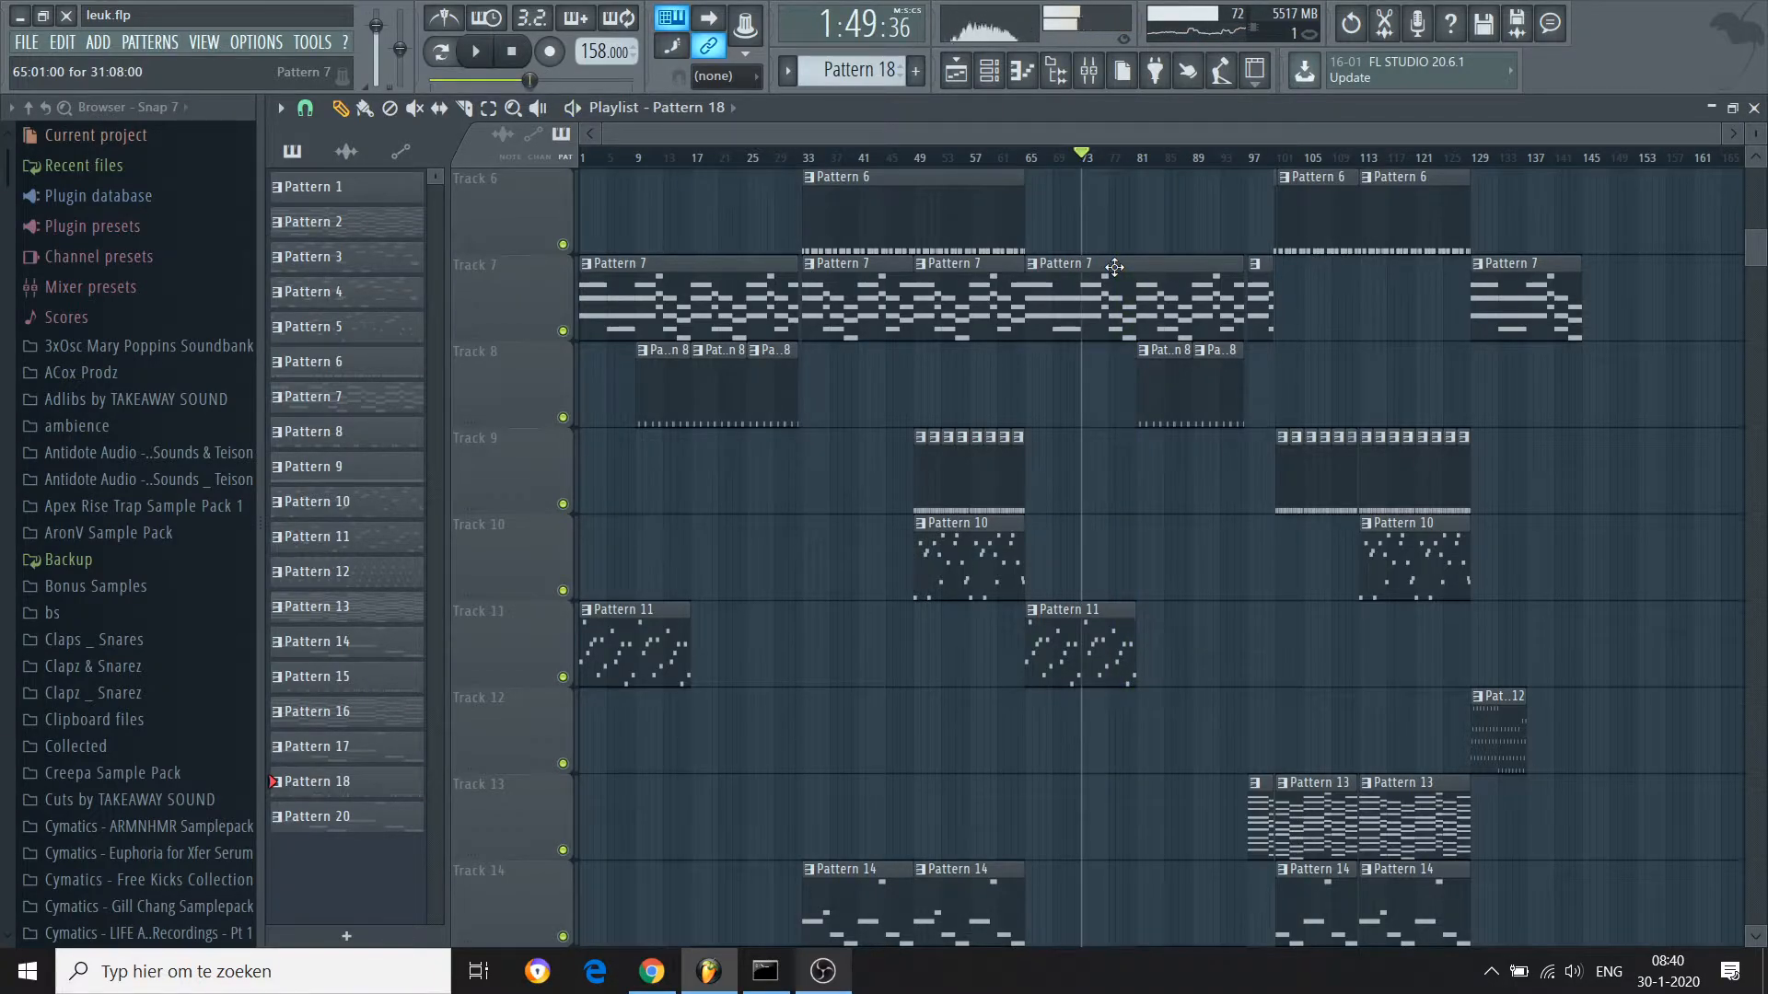
# Place the playhead at bar 81 and look through all tracks for the patterns, effects and automation used in that section
pyautogui.hscroll(3, 1114, 267)
pyautogui.scroll(-1, 1114, 267)
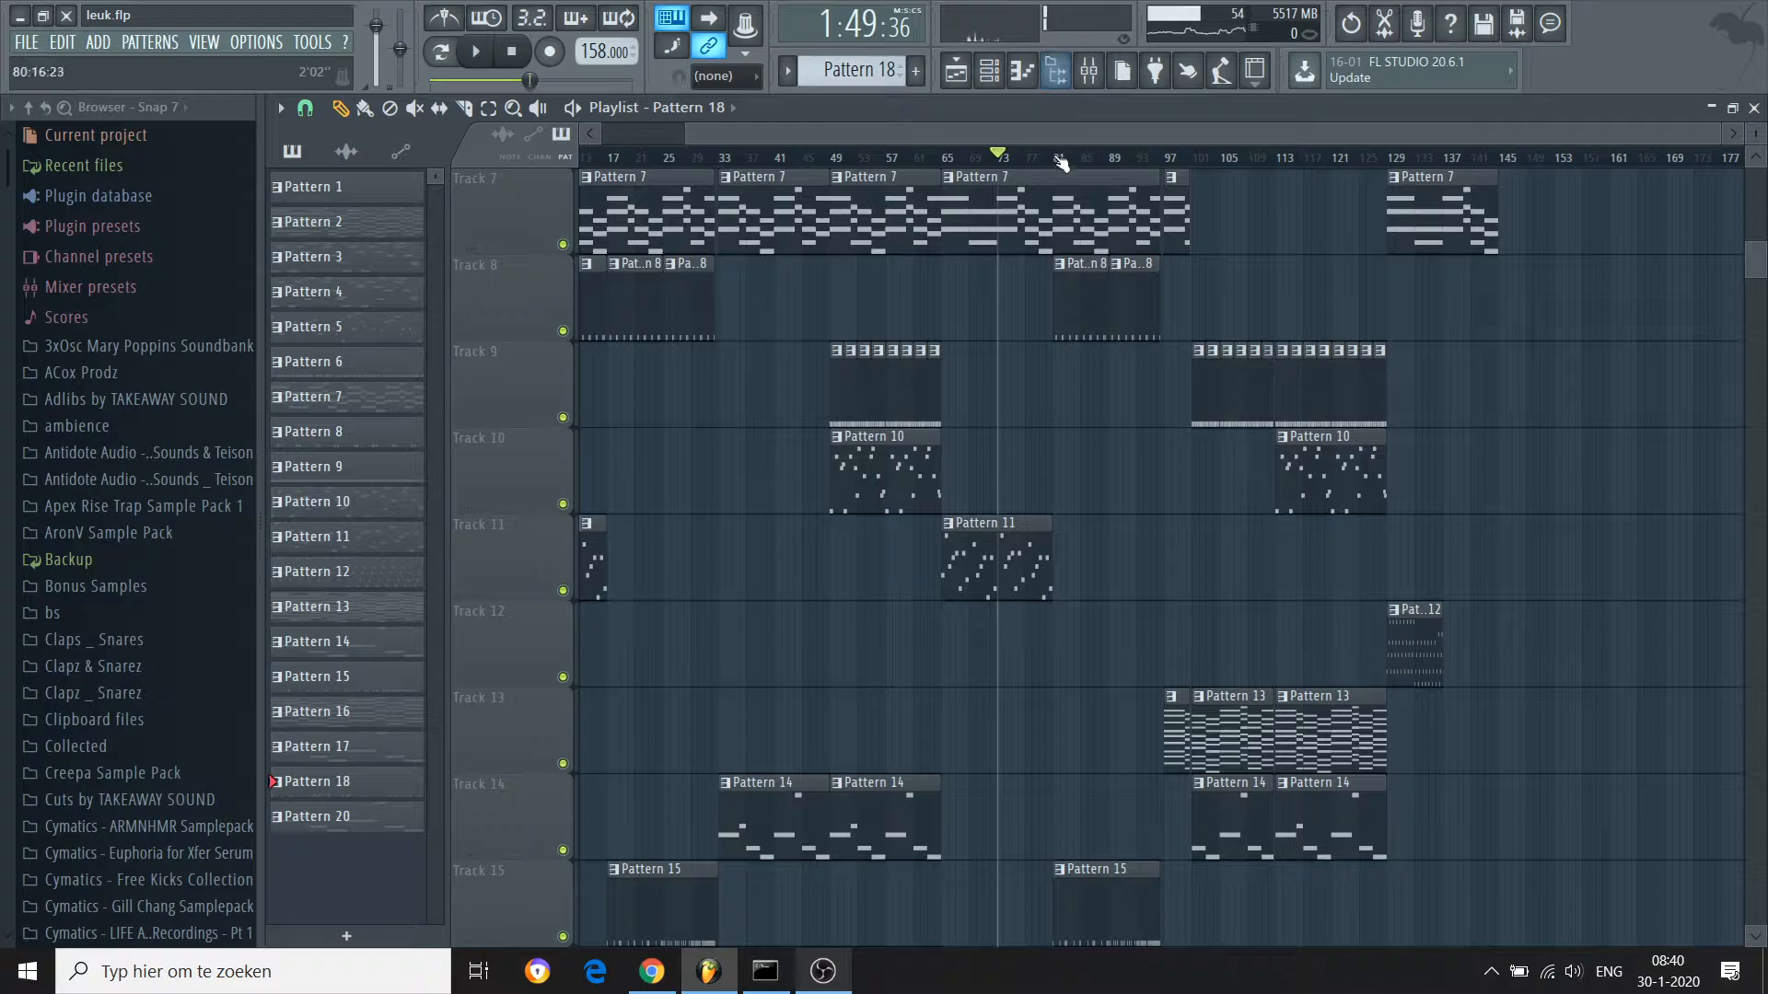
pyautogui.click(1059, 160)
pyautogui.scroll(-6, 1059, 160)
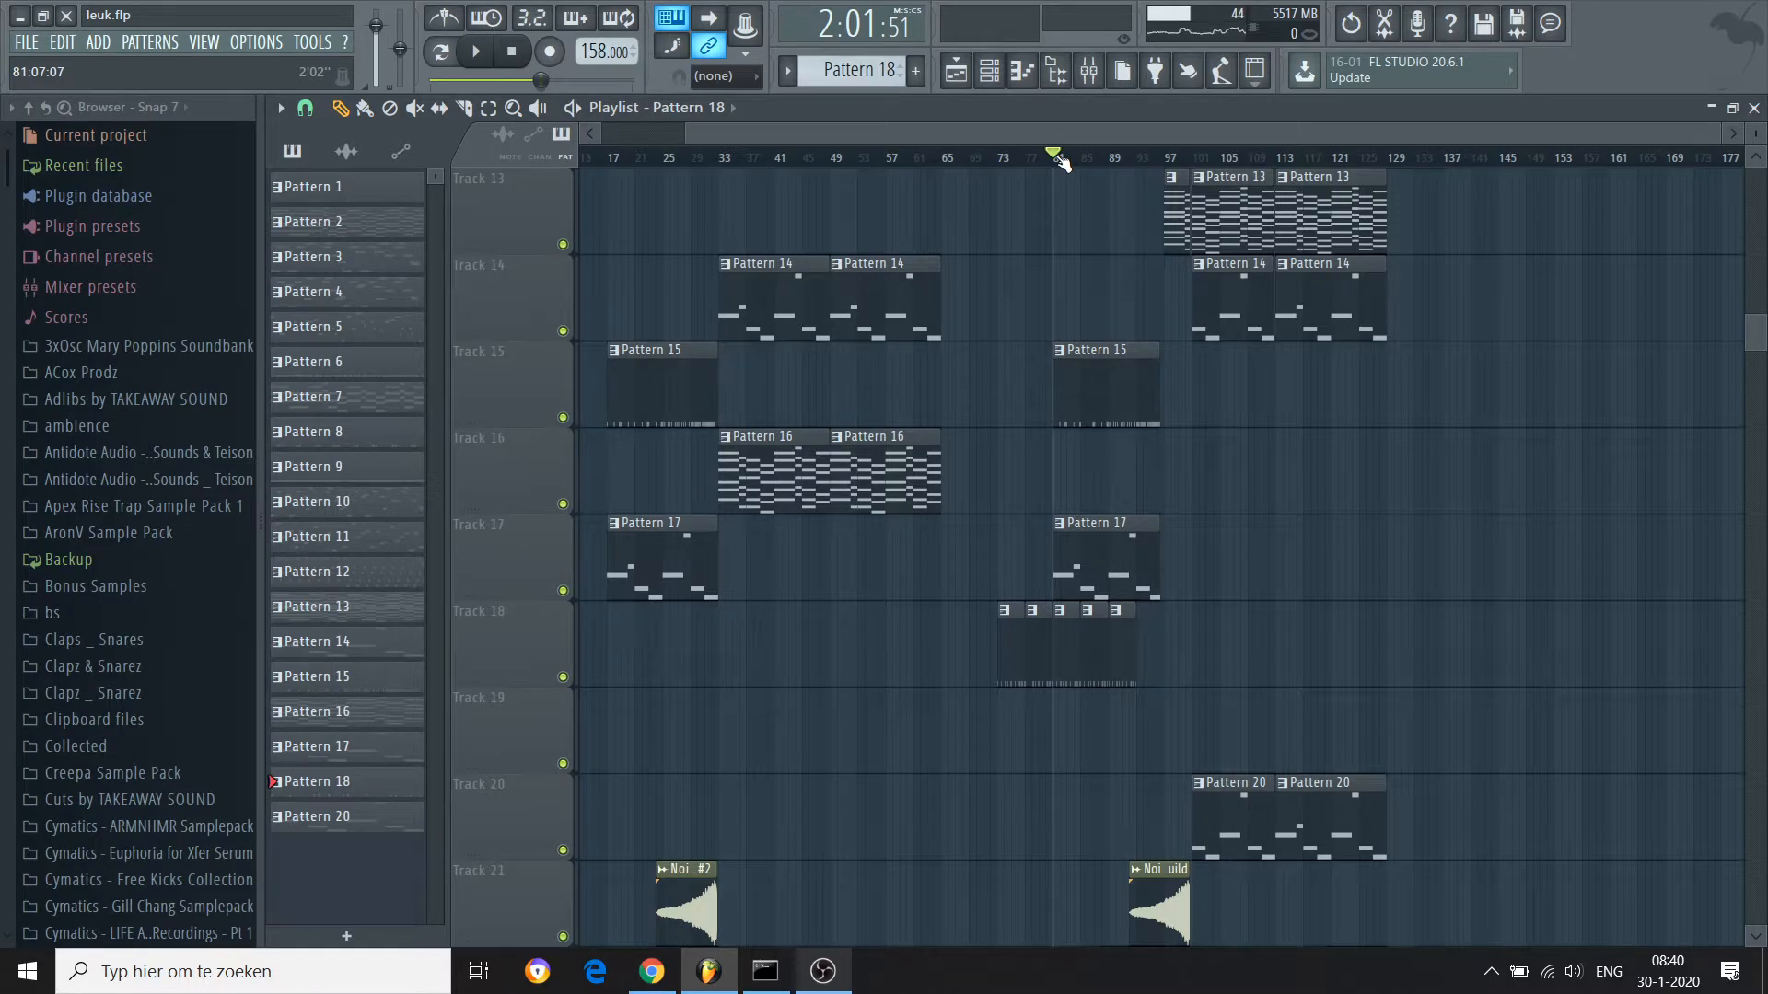
pyautogui.scroll(-7, 1059, 161)
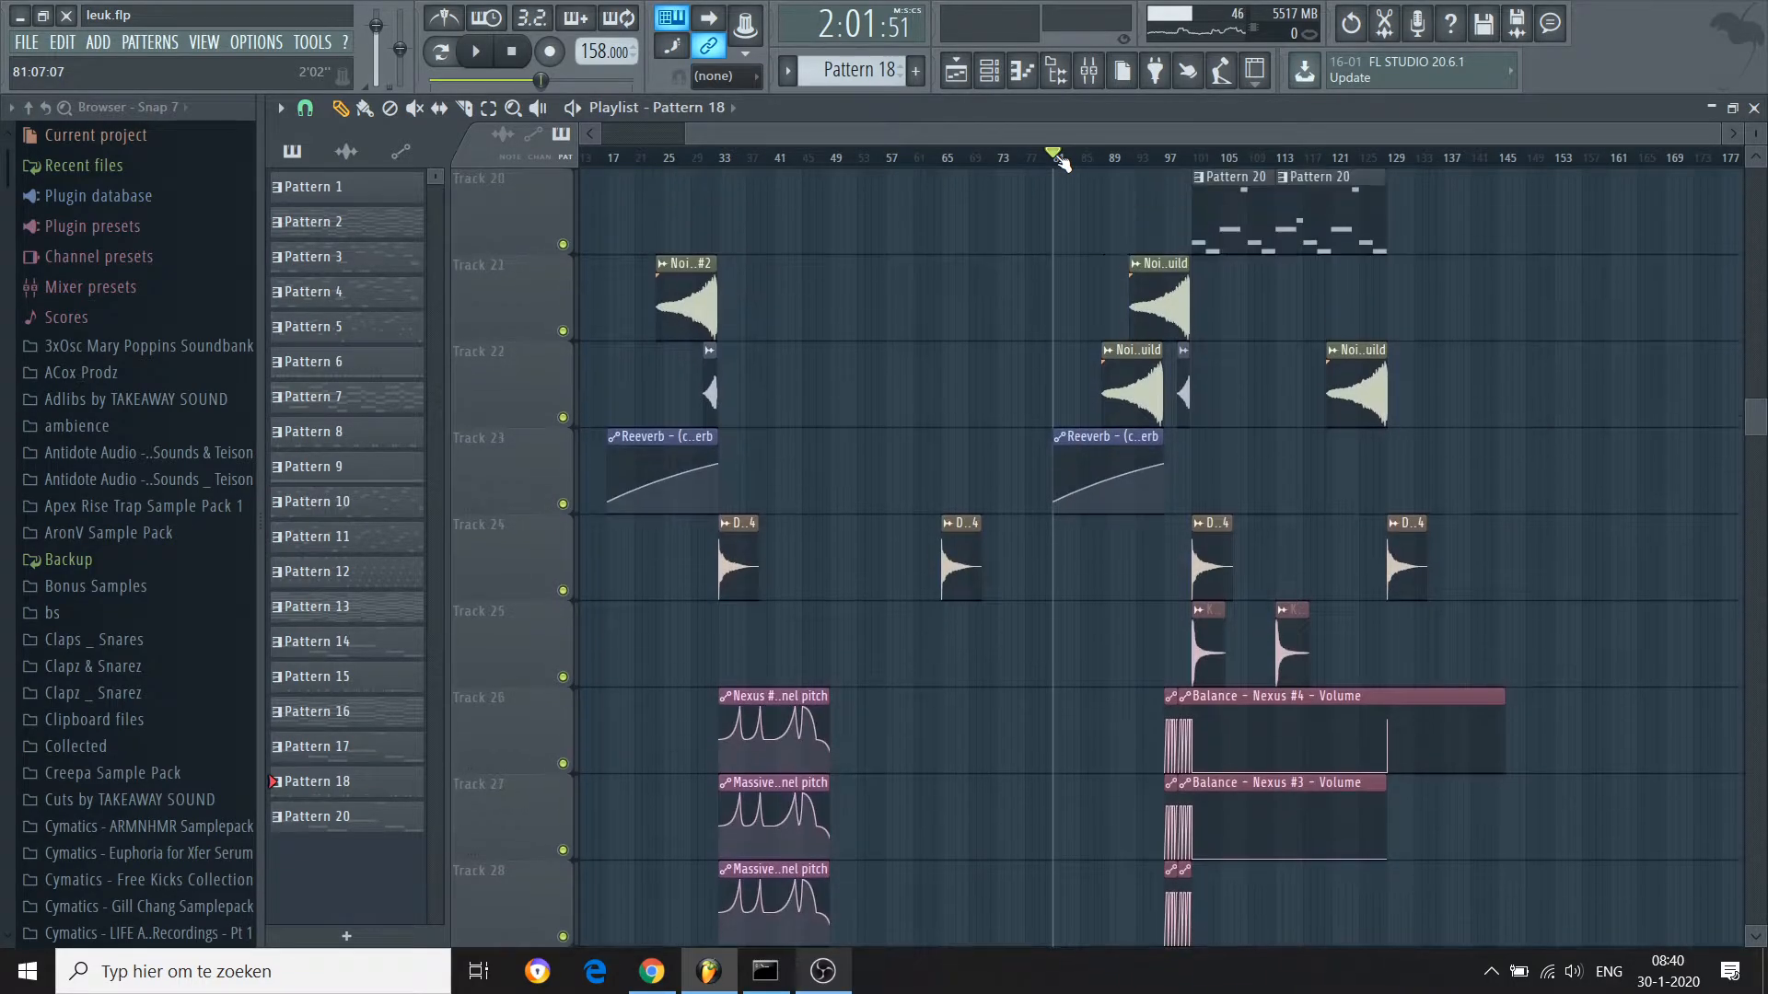
pyautogui.scroll(19, 1058, 160)
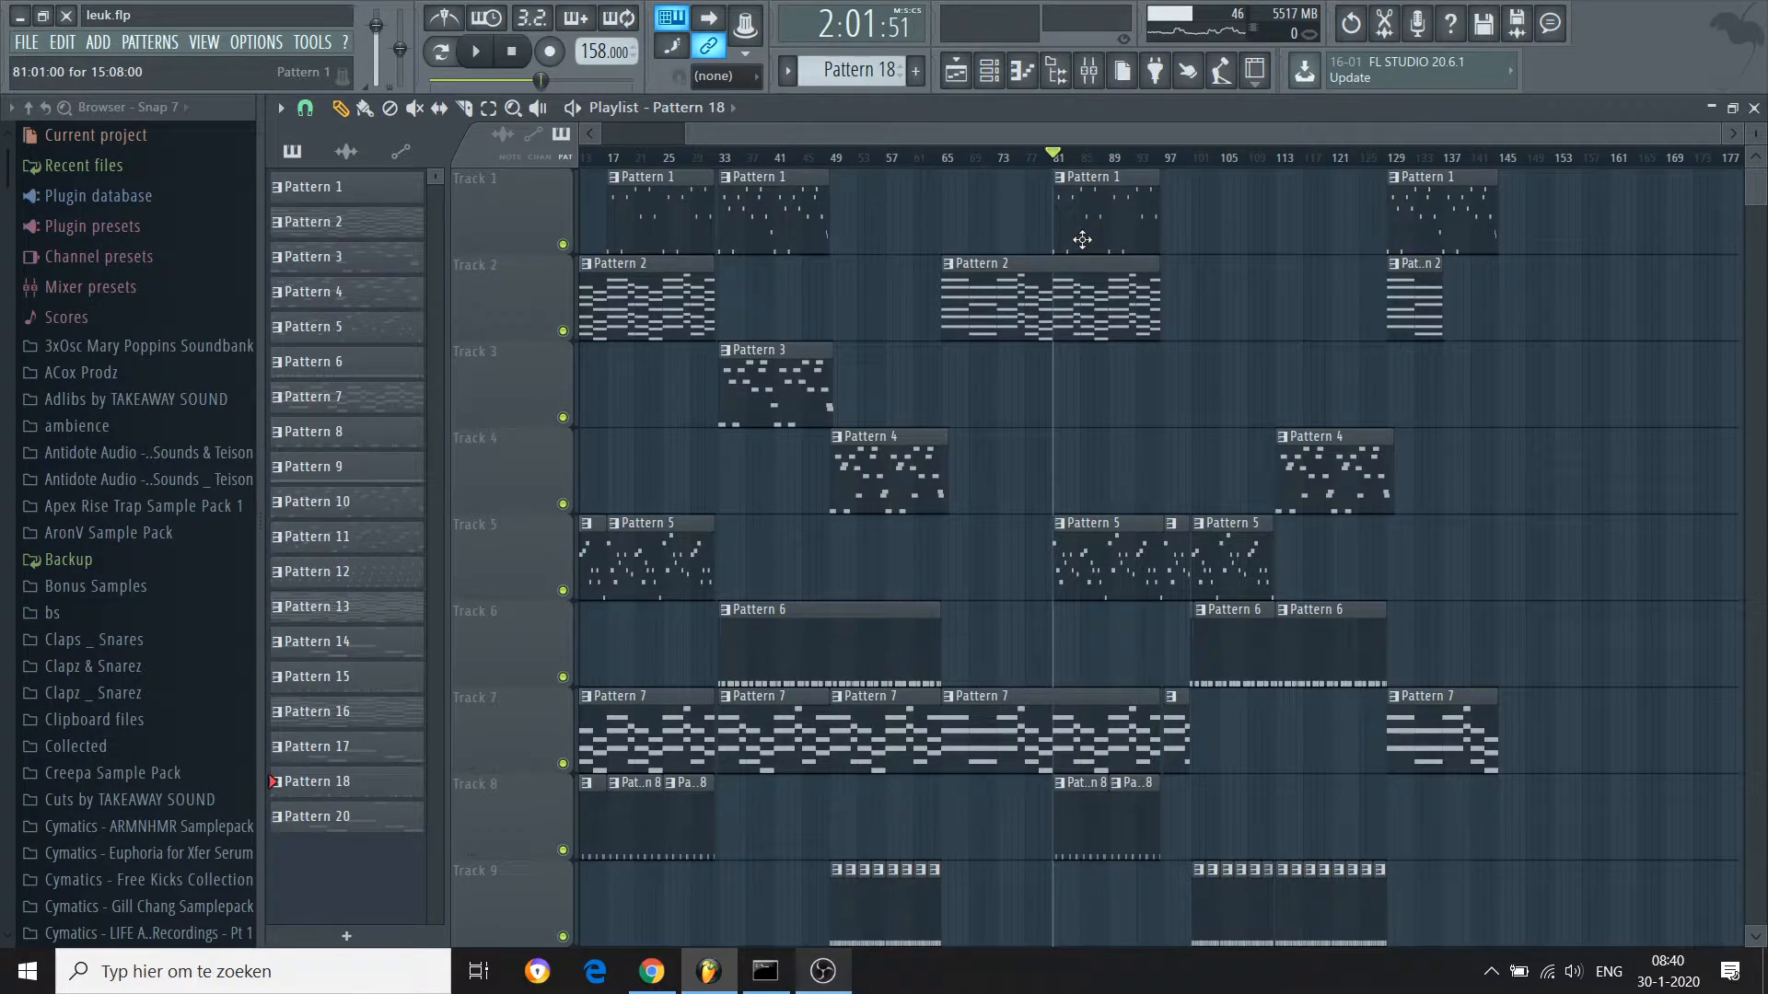
pyautogui.scroll(-15, 1082, 239)
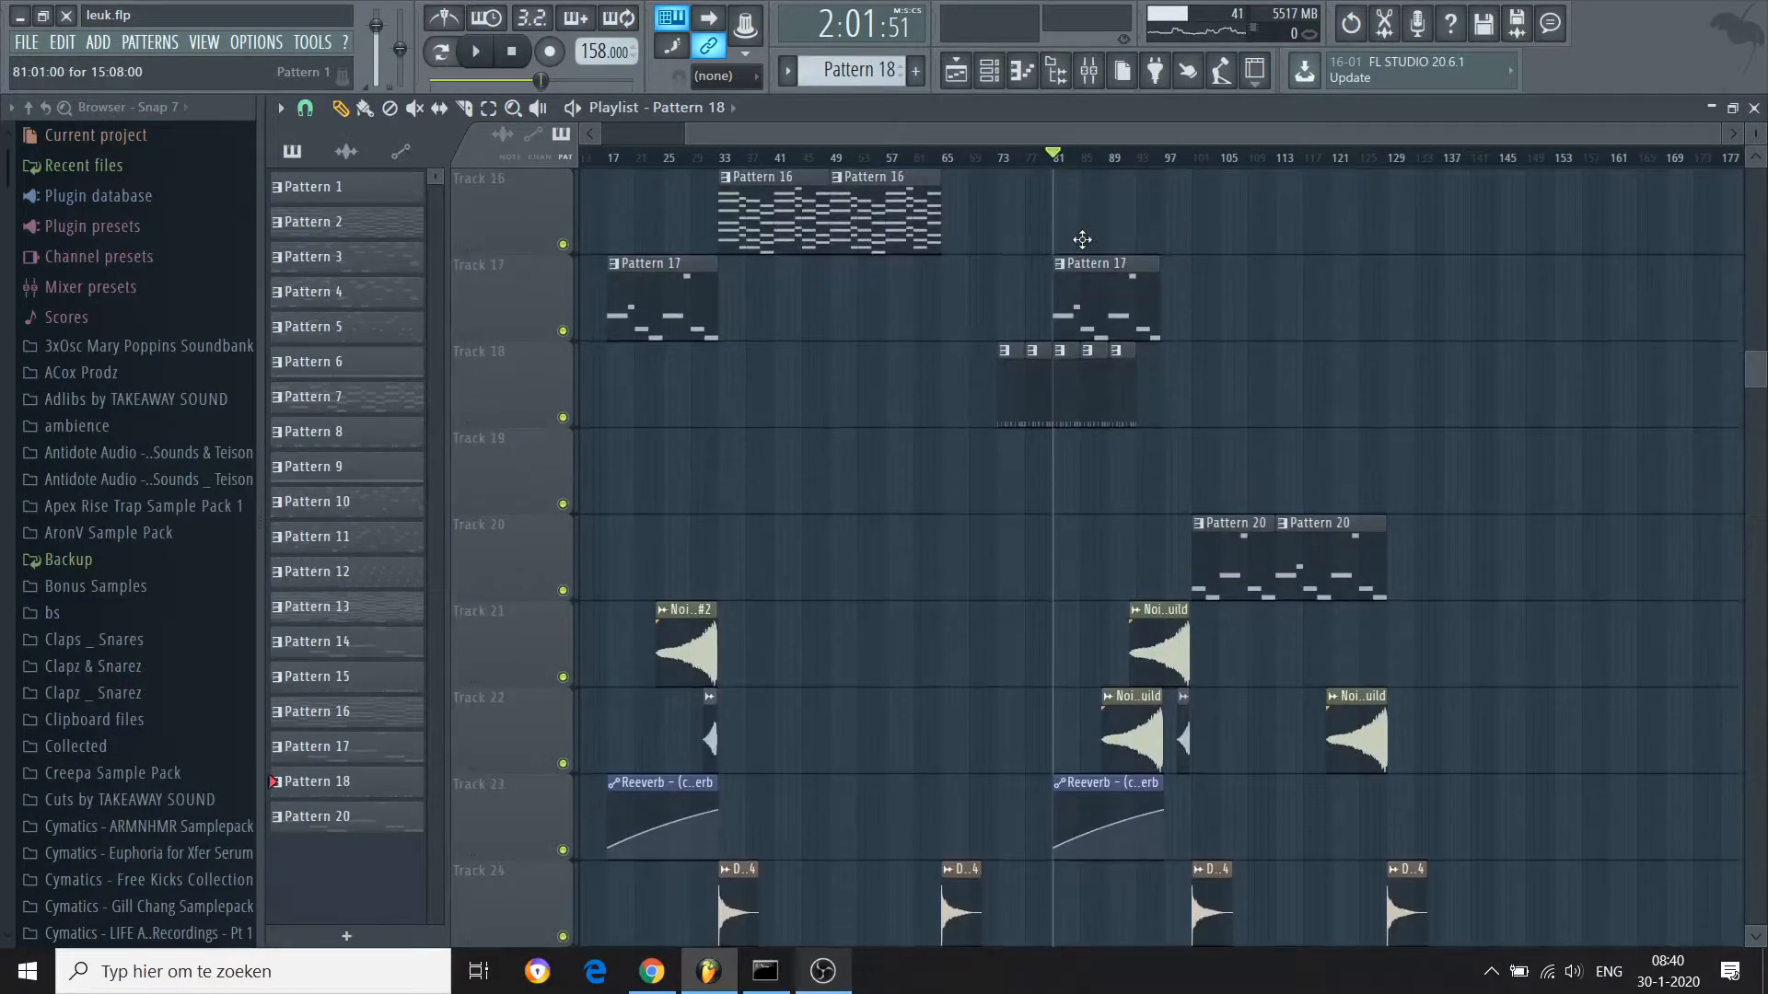
pyautogui.scroll(-20, 1082, 239)
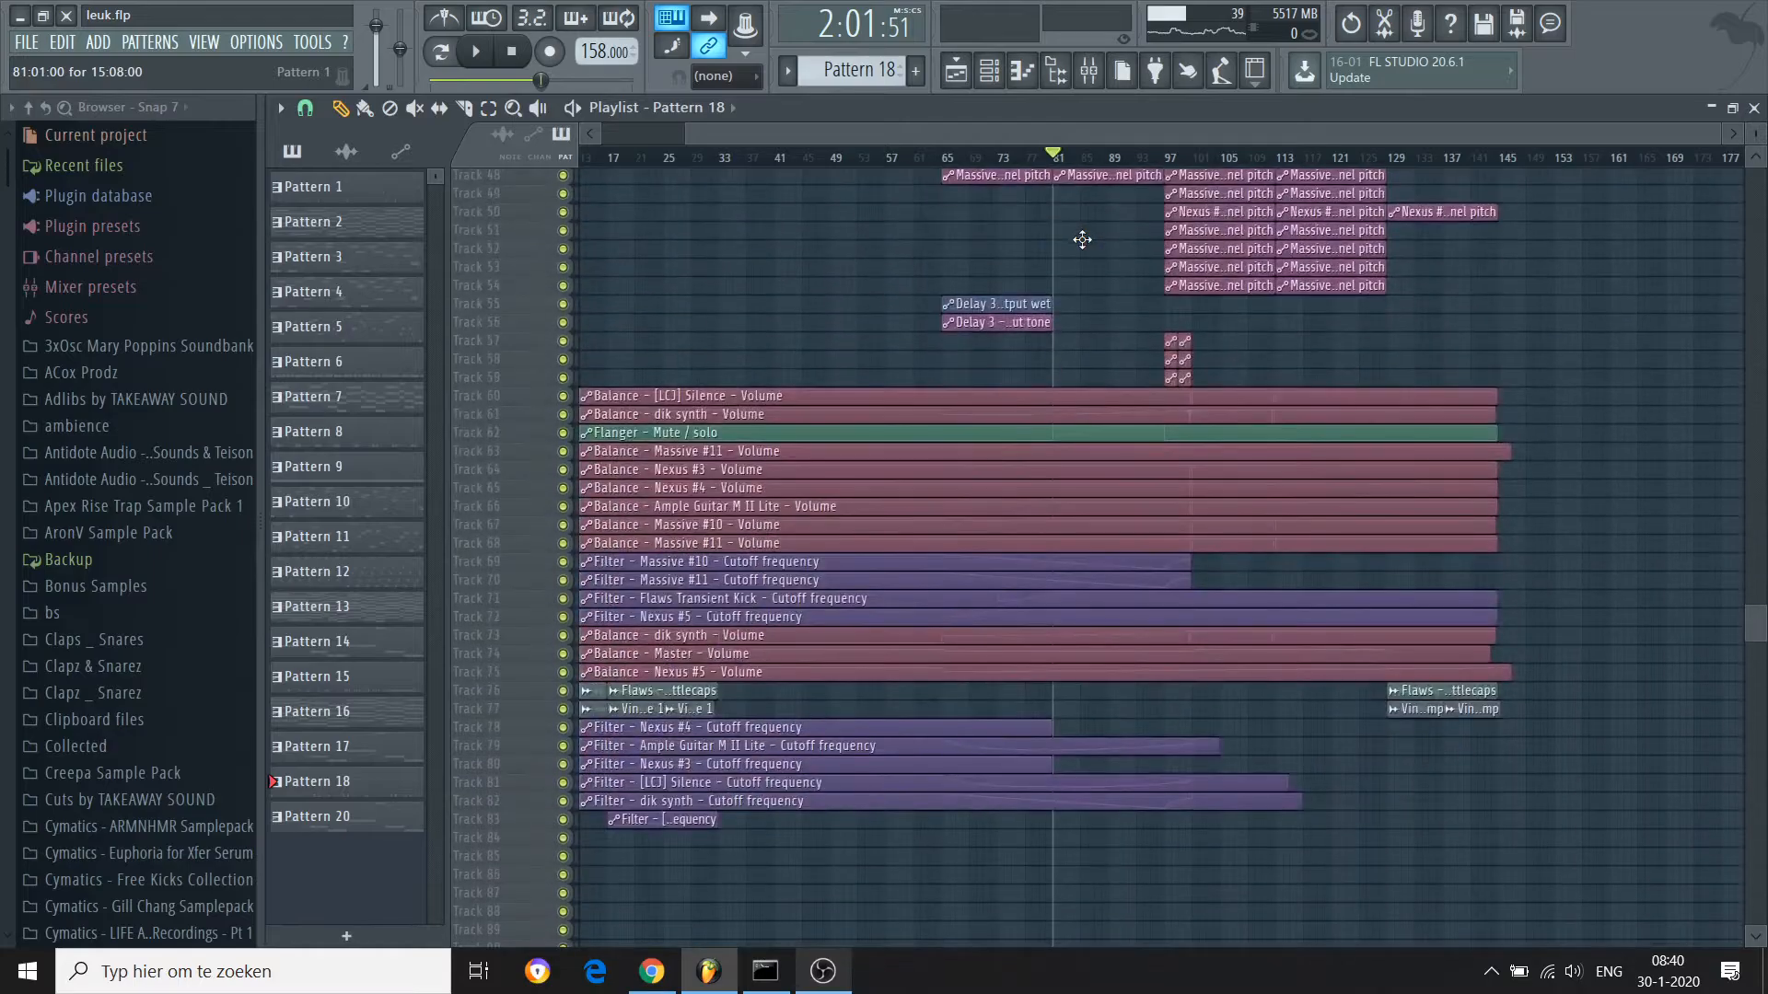
pyautogui.scroll(5, 1082, 240)
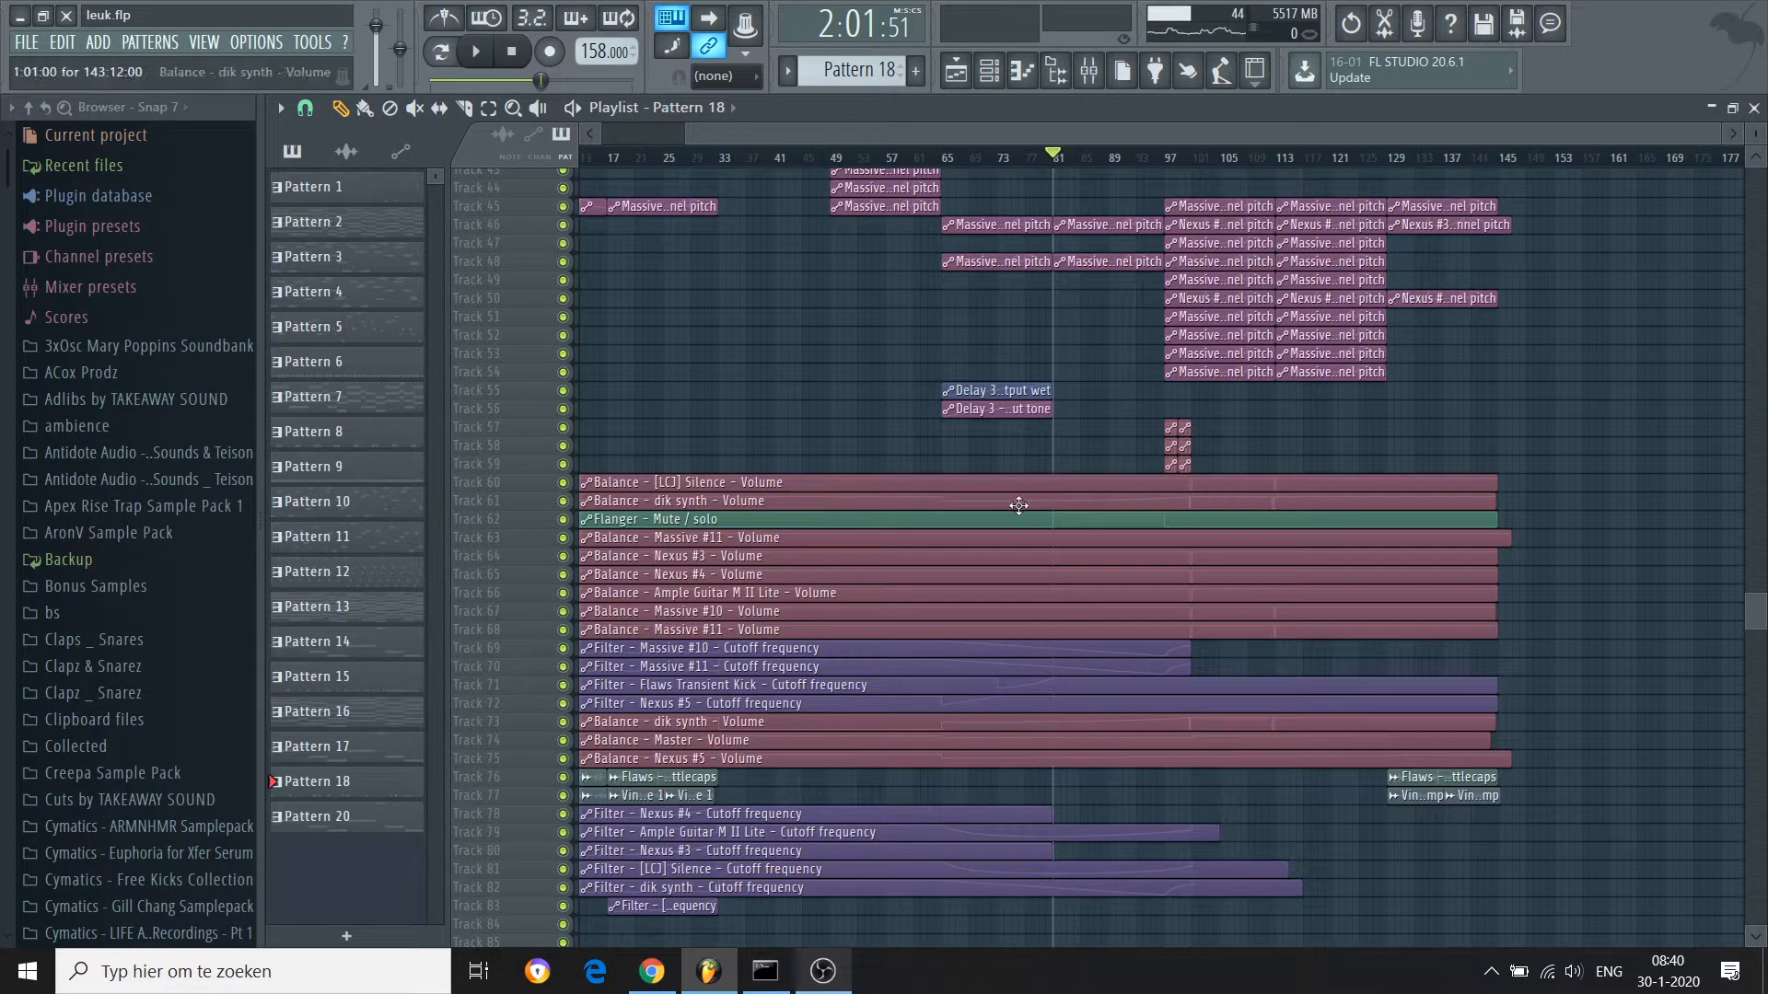
# Move the Flanger - Mute / solo automation clip from Track 62 up to Track 33
pyautogui.moveTo(1020, 519); pyautogui.dragTo(953, 289)
pyautogui.scroll(3, 952, 289)
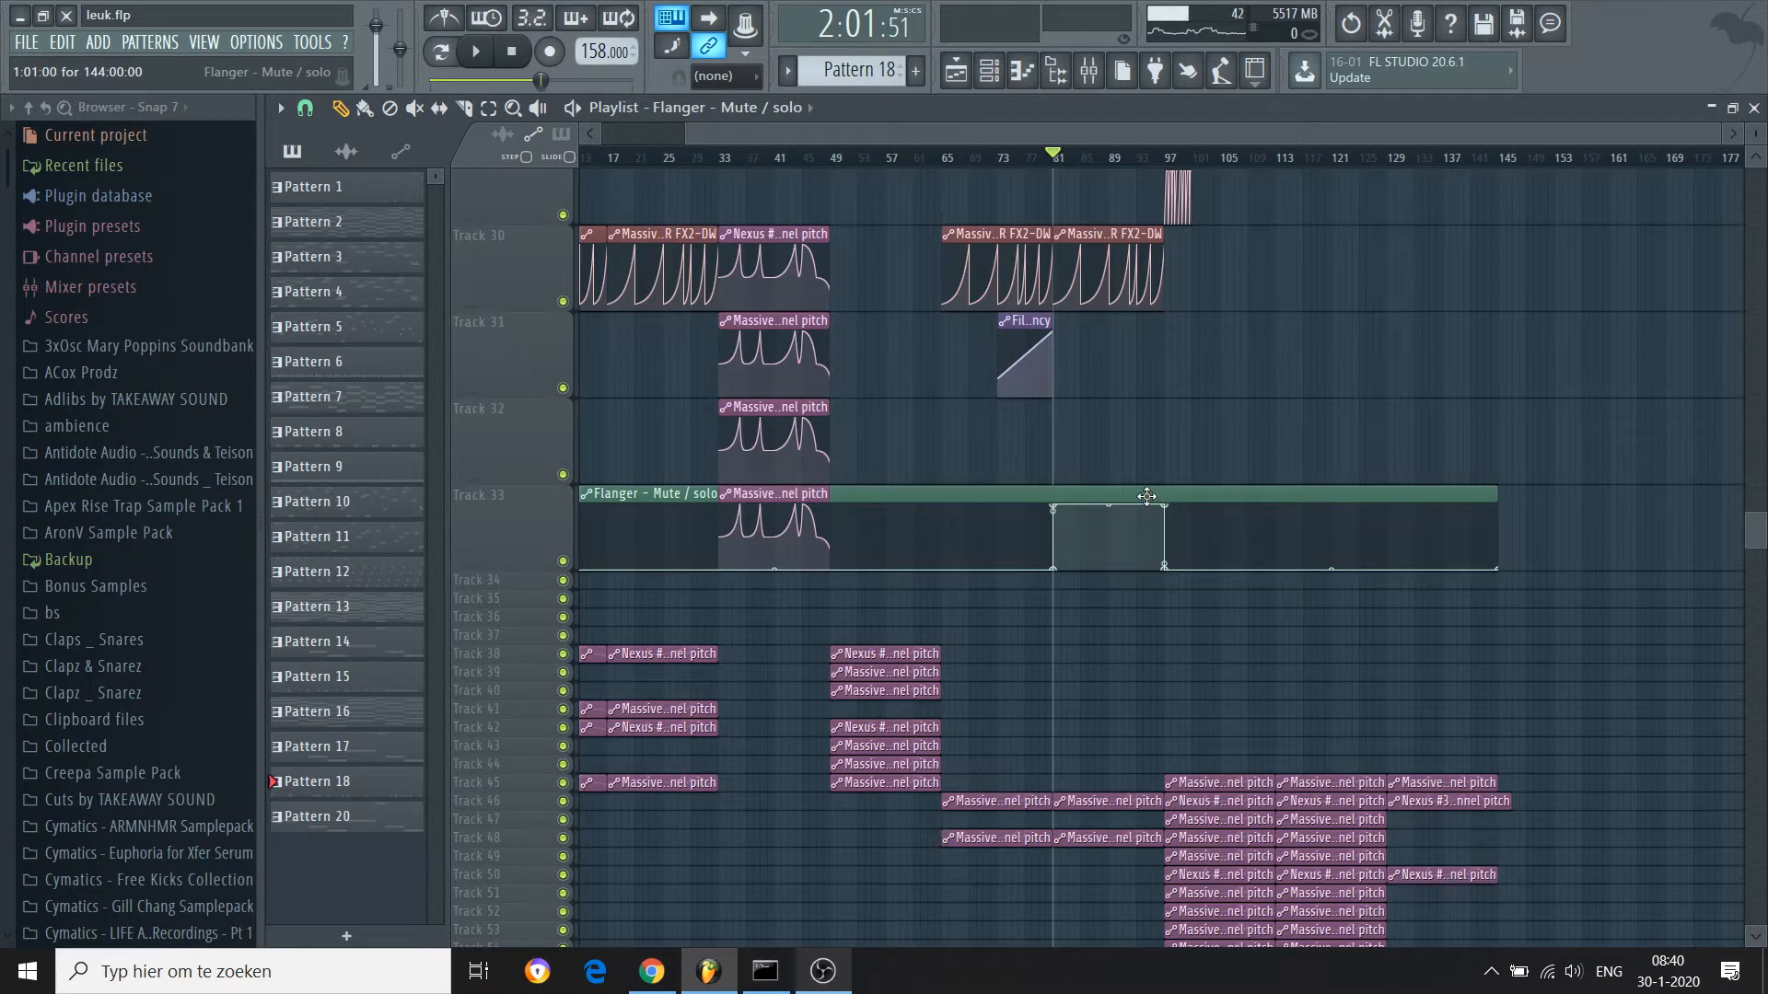
pyautogui.scroll(6, 1147, 497)
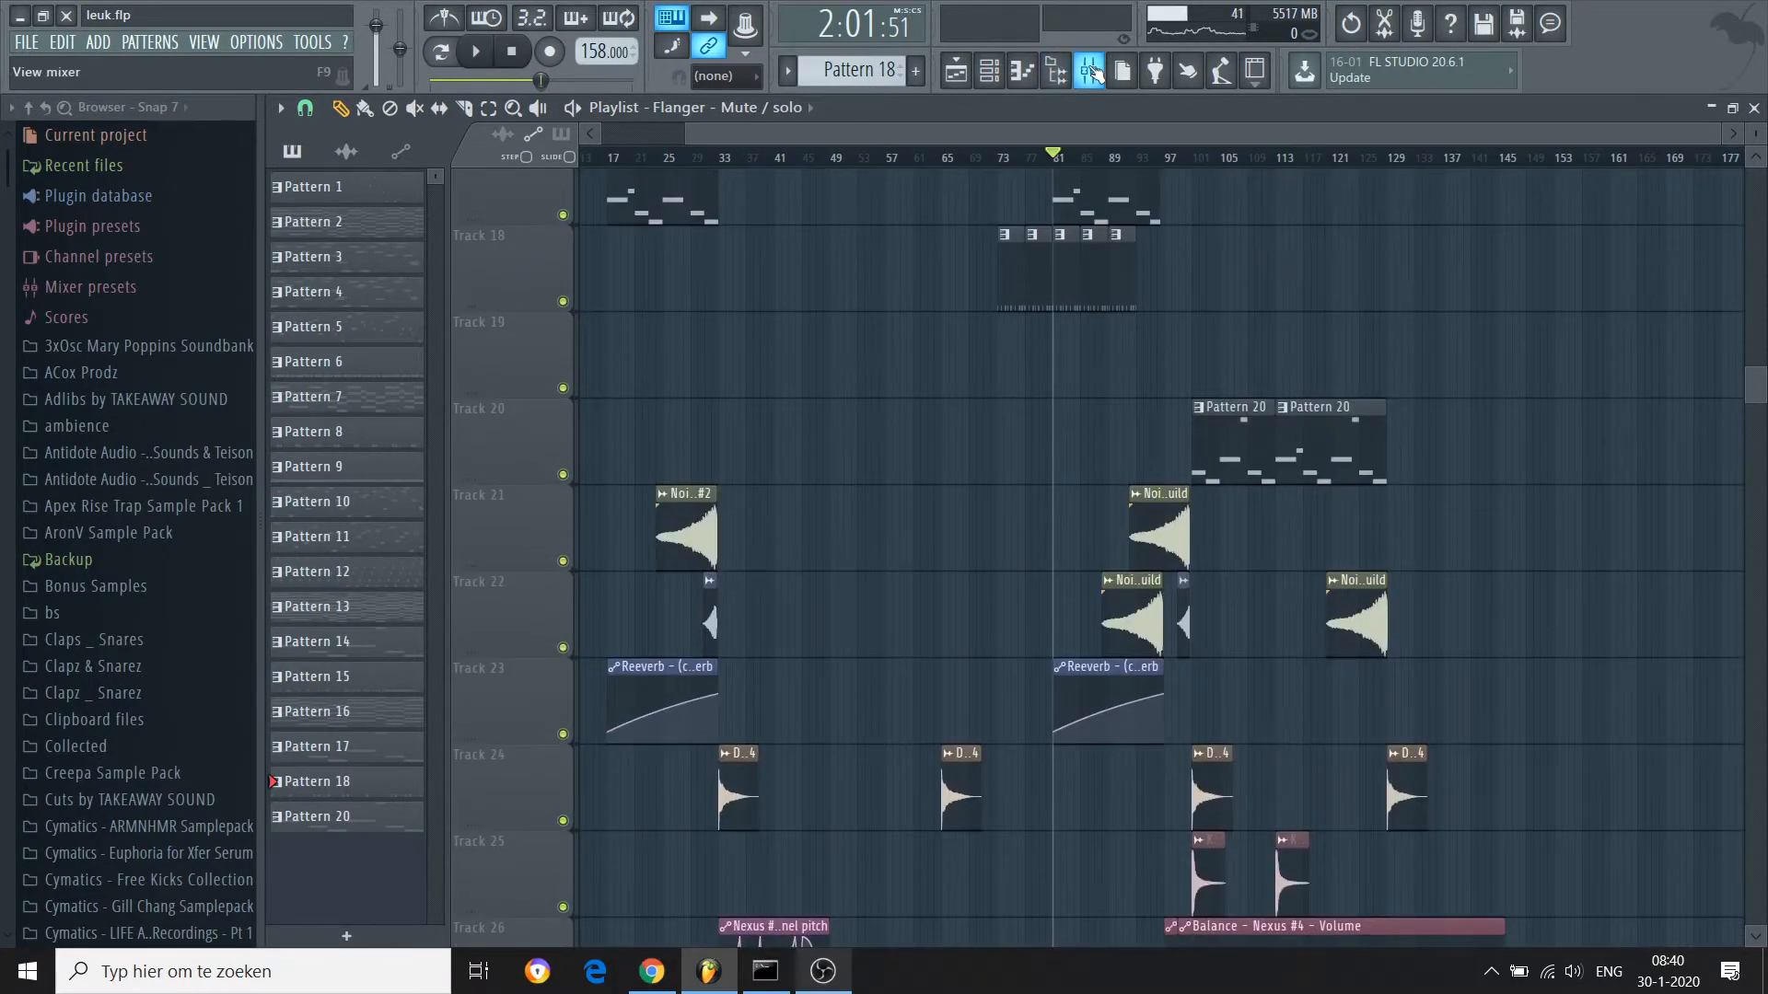
# Play from bar 81 with the [LCJ] Trippy mixer insert soloed, display its effect slots, and stop
pyautogui.click(1093, 73)
pyautogui.press('space')
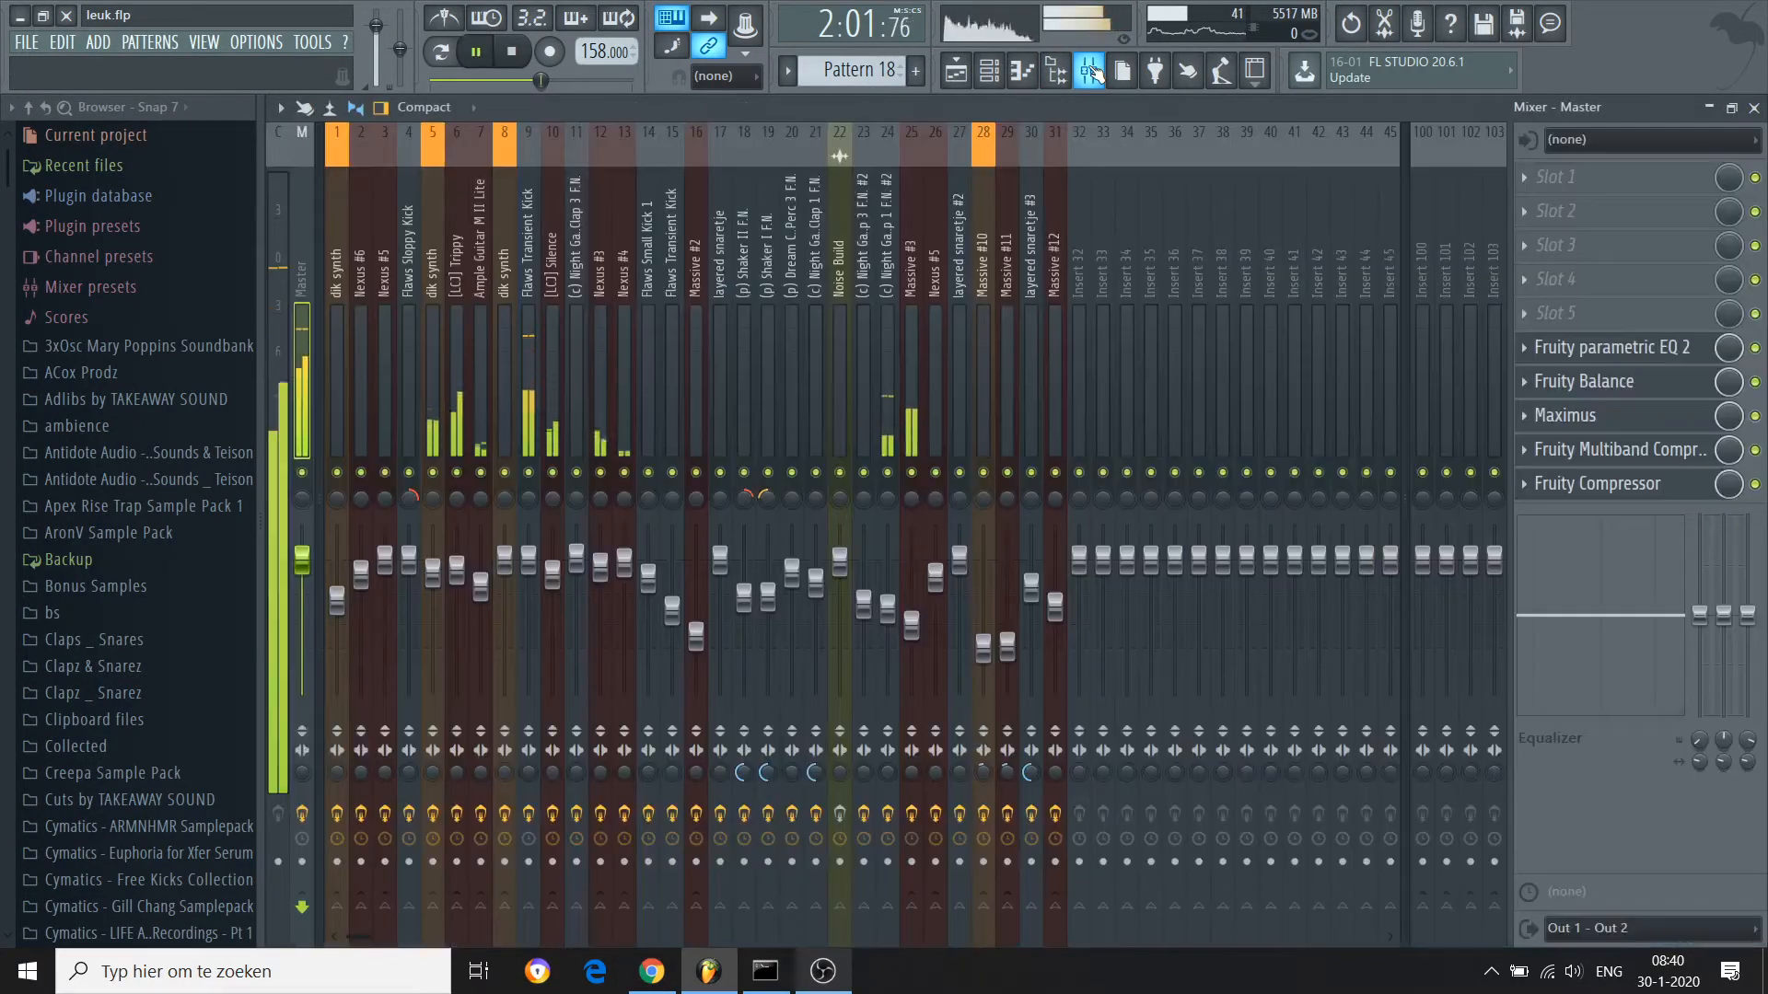
pyautogui.rightClick(457, 471)
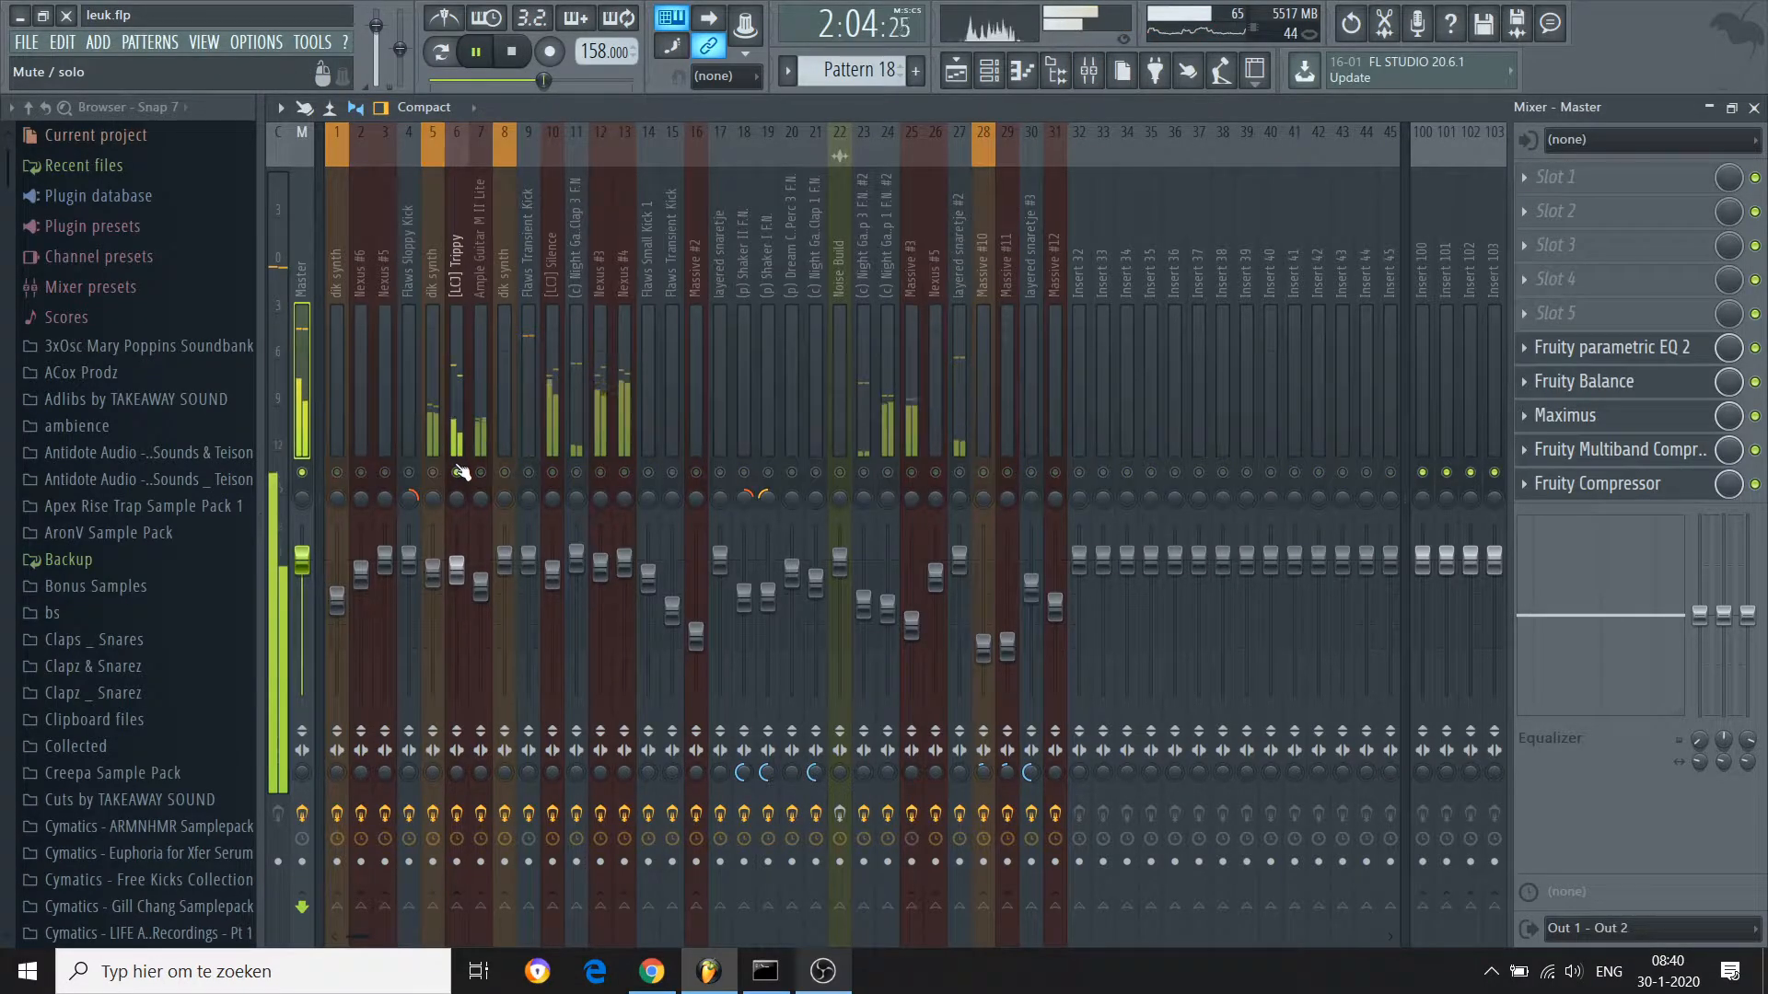
pyautogui.click(955, 71)
pyautogui.click(1088, 71)
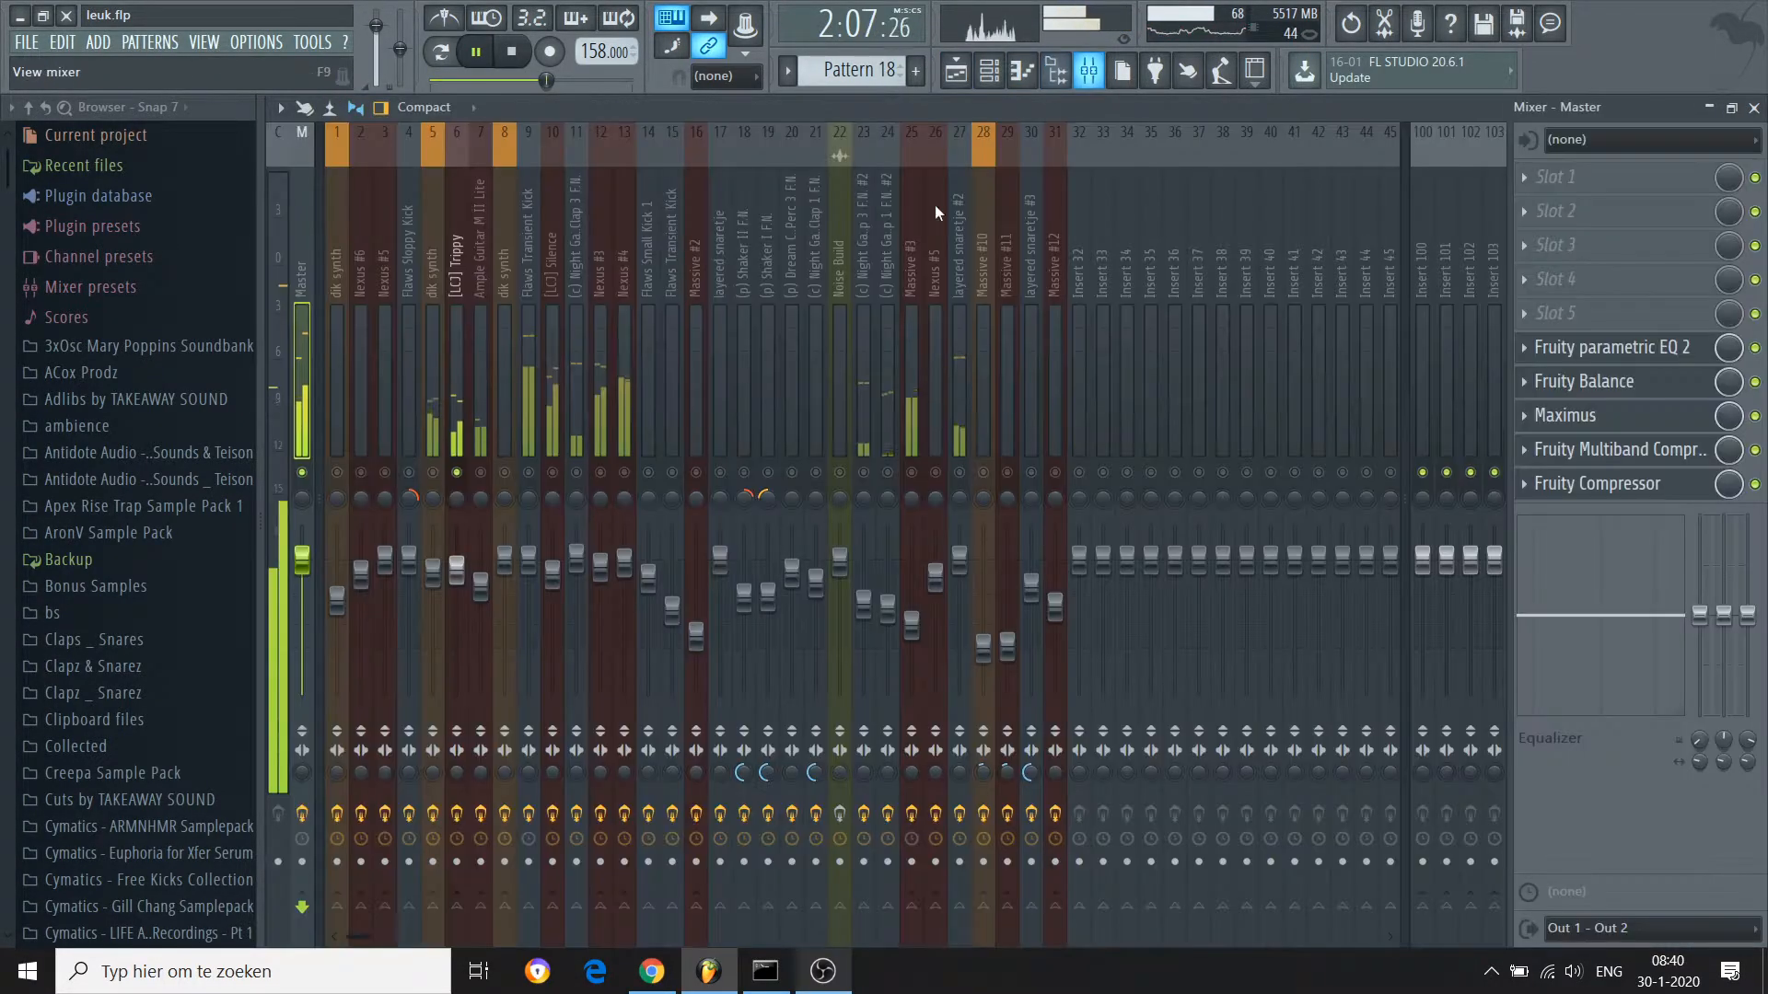
pyautogui.click(451, 416)
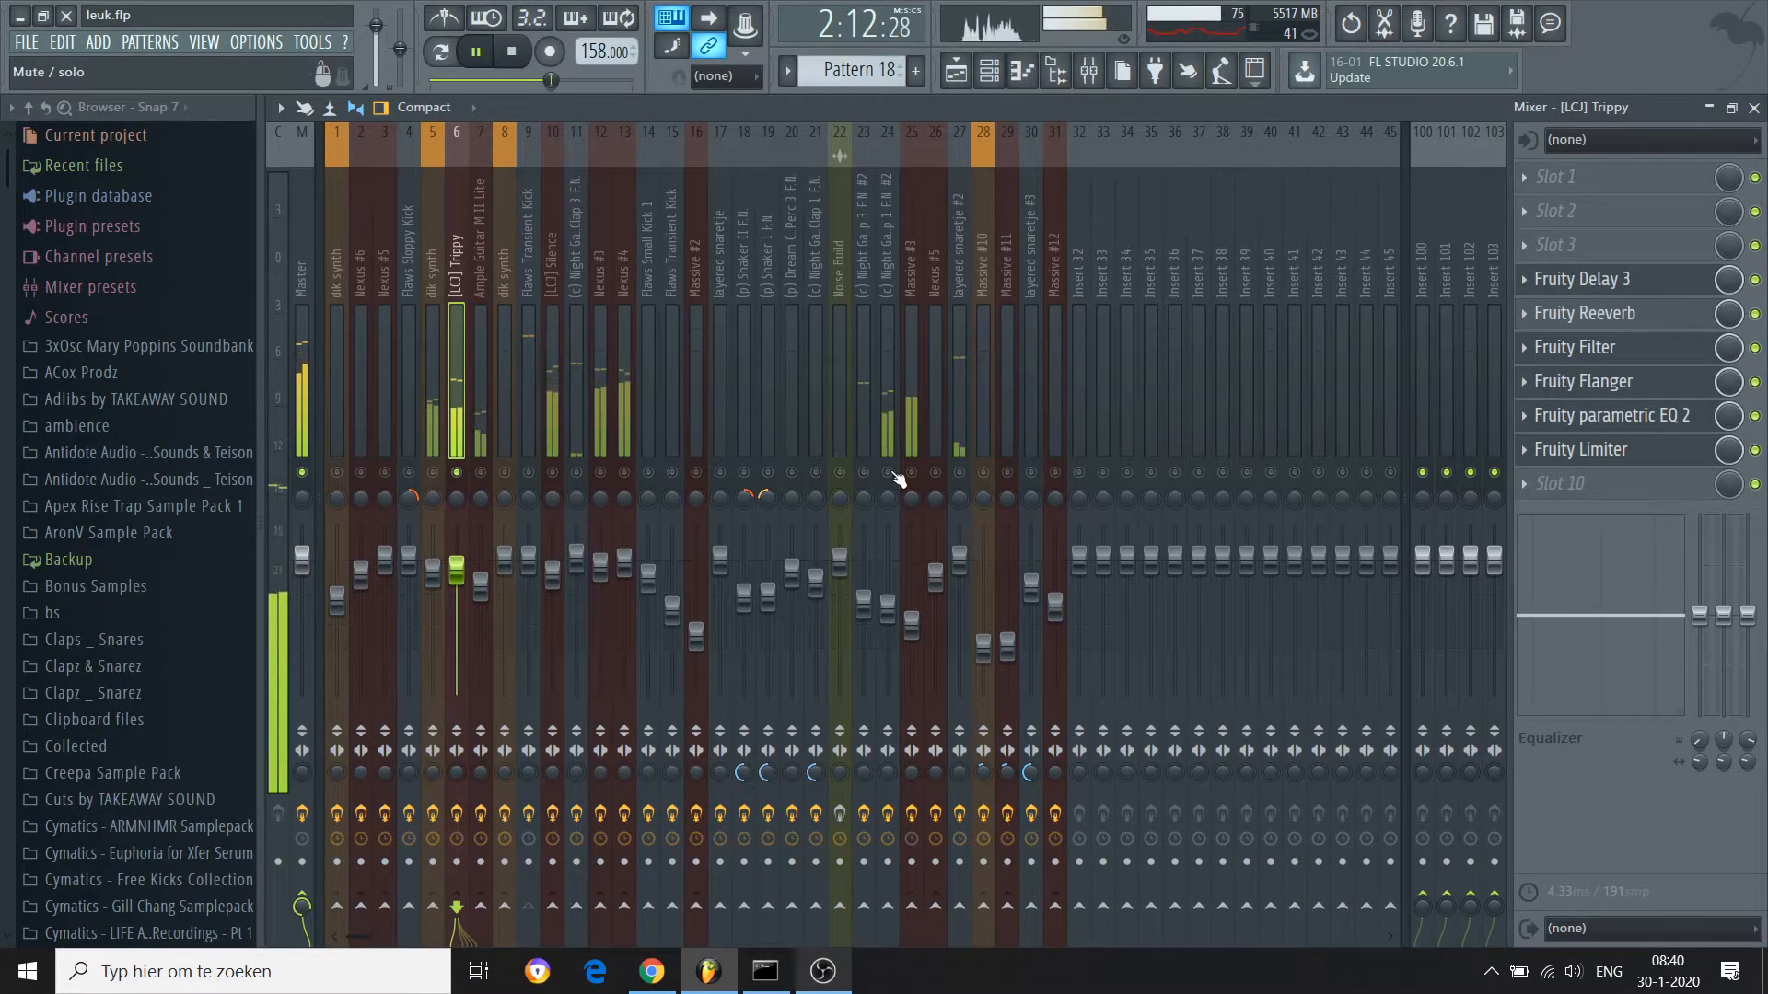
pyautogui.press('space')
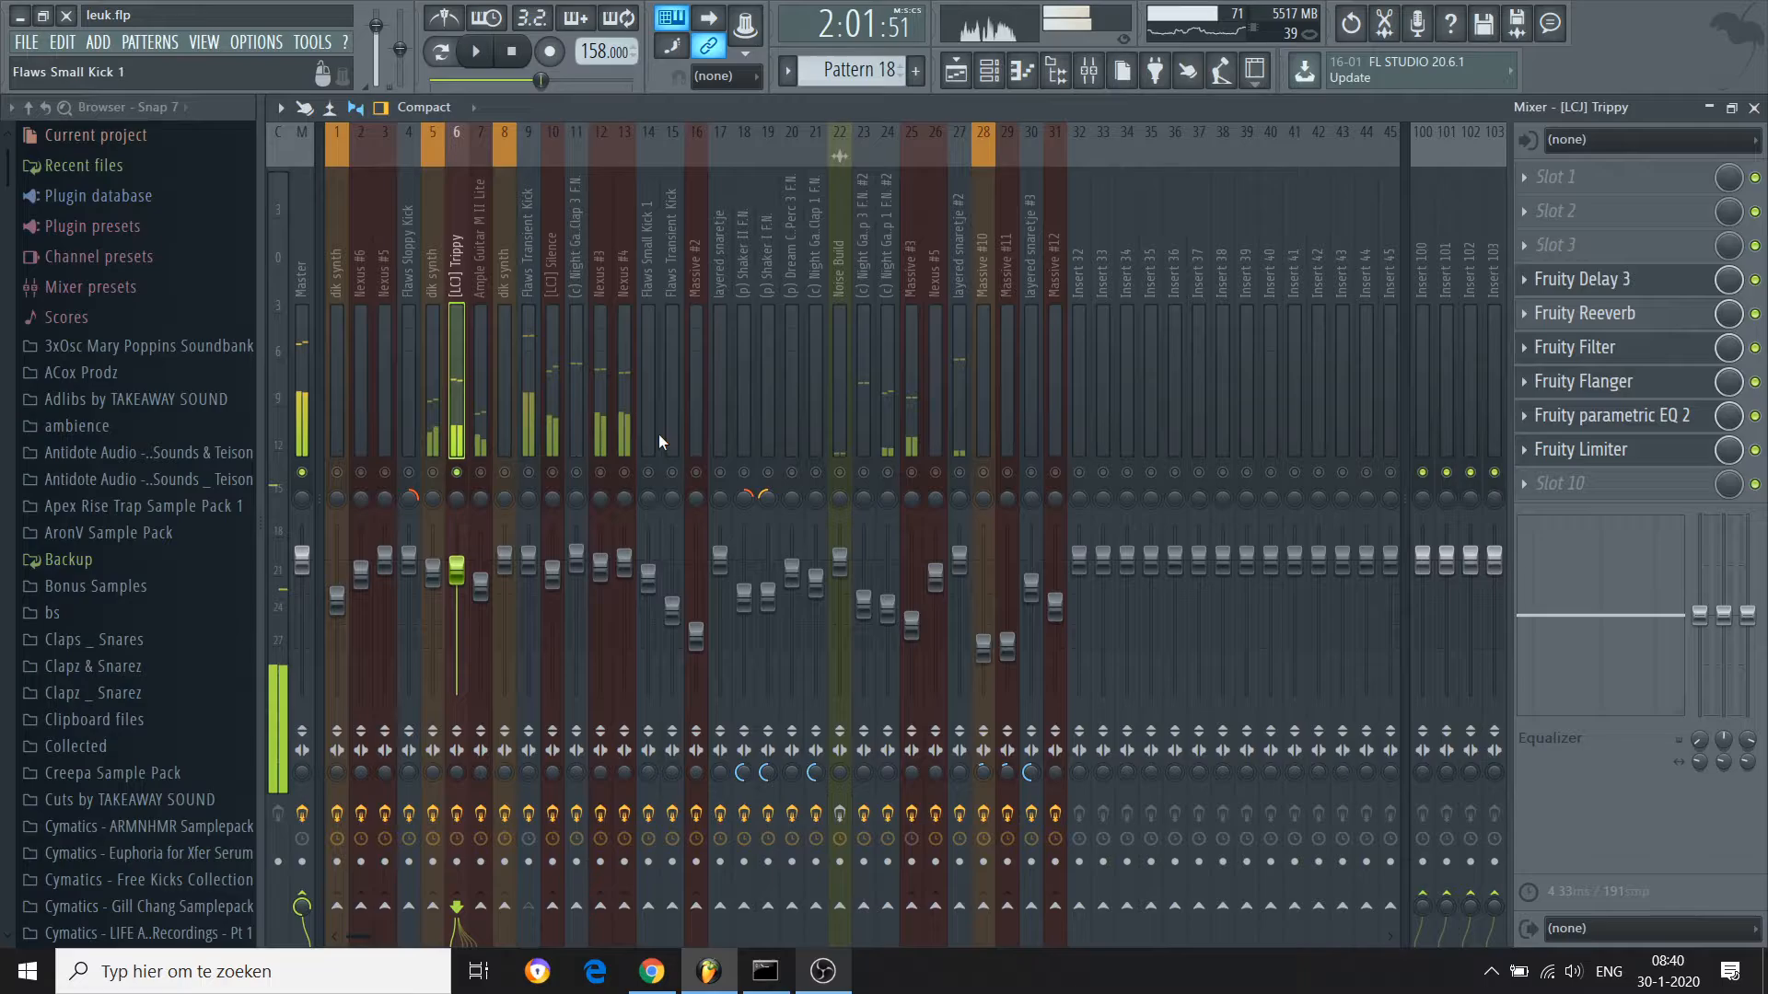
# Unsolo the [LCJ] Trippy insert so all mixer inserts are active, and return to the playlist's pattern tracks
pyautogui.rightClick(458, 474)
pyautogui.rightClick(458, 474)
pyautogui.rightClick(457, 475)
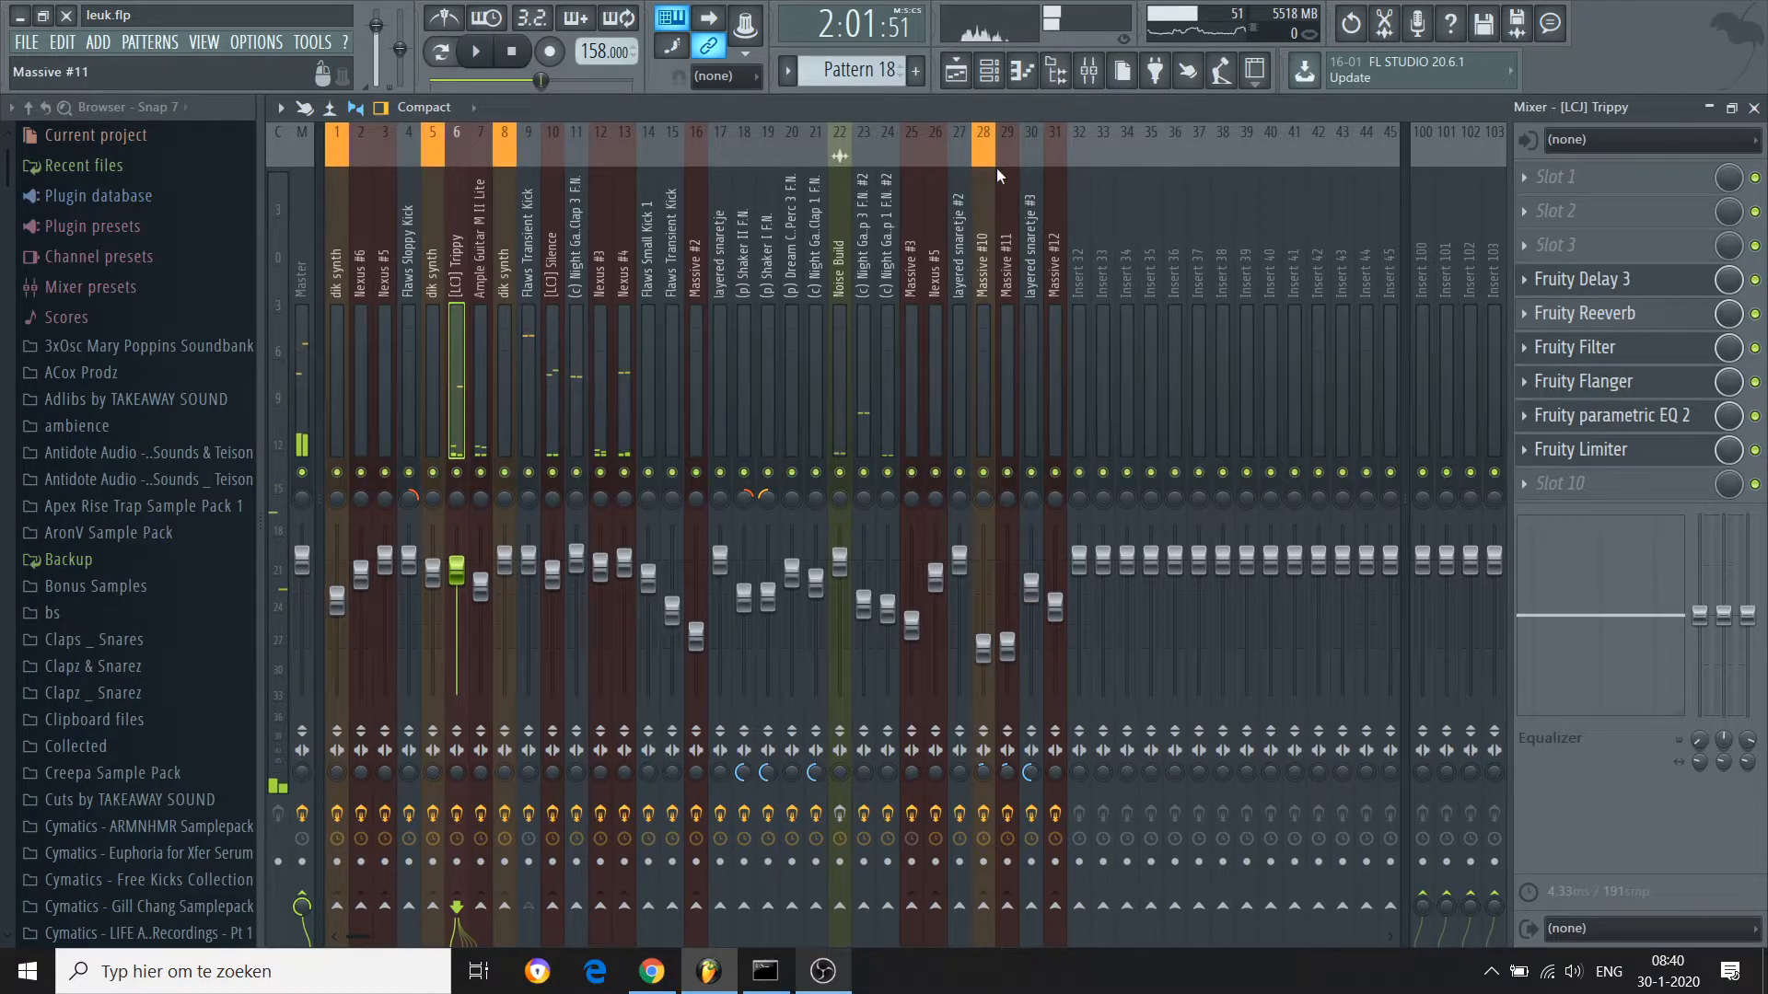
pyautogui.click(962, 78)
pyautogui.scroll(10, 1243, 136)
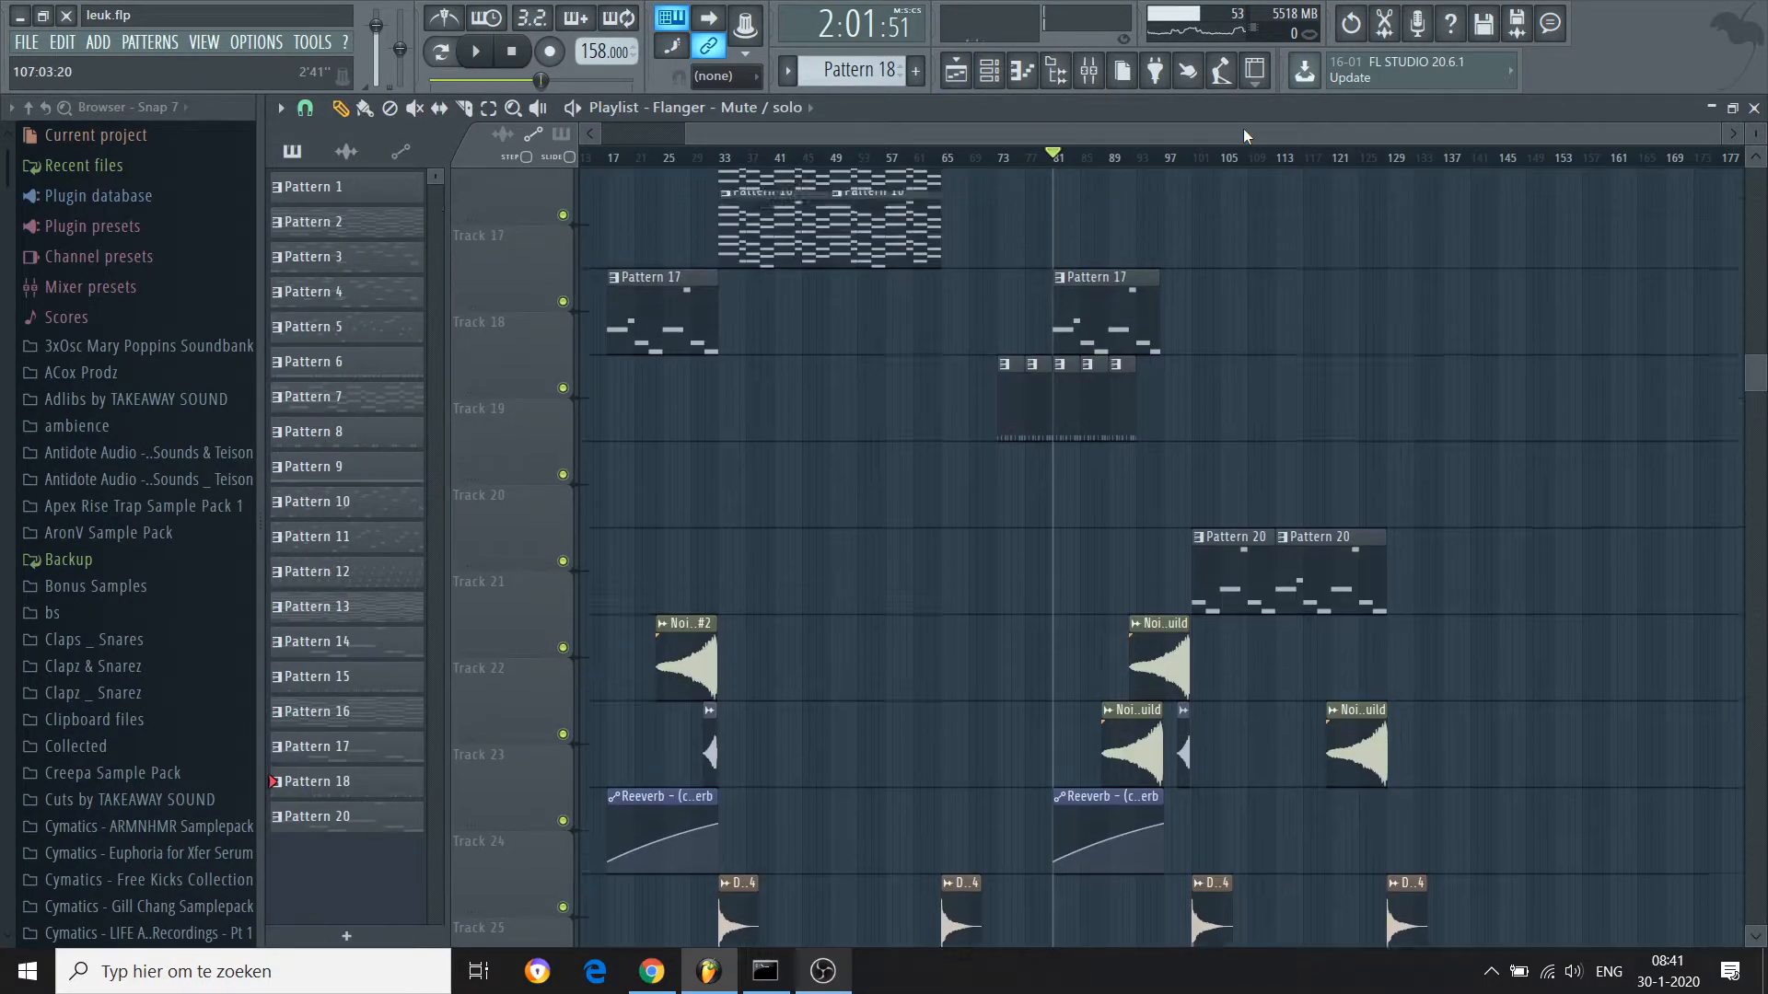
# Play the song from just before bar 97 into the section after bar 101, with the upper pattern tracks in view, and stop
pyautogui.scroll(-5, 1243, 135)
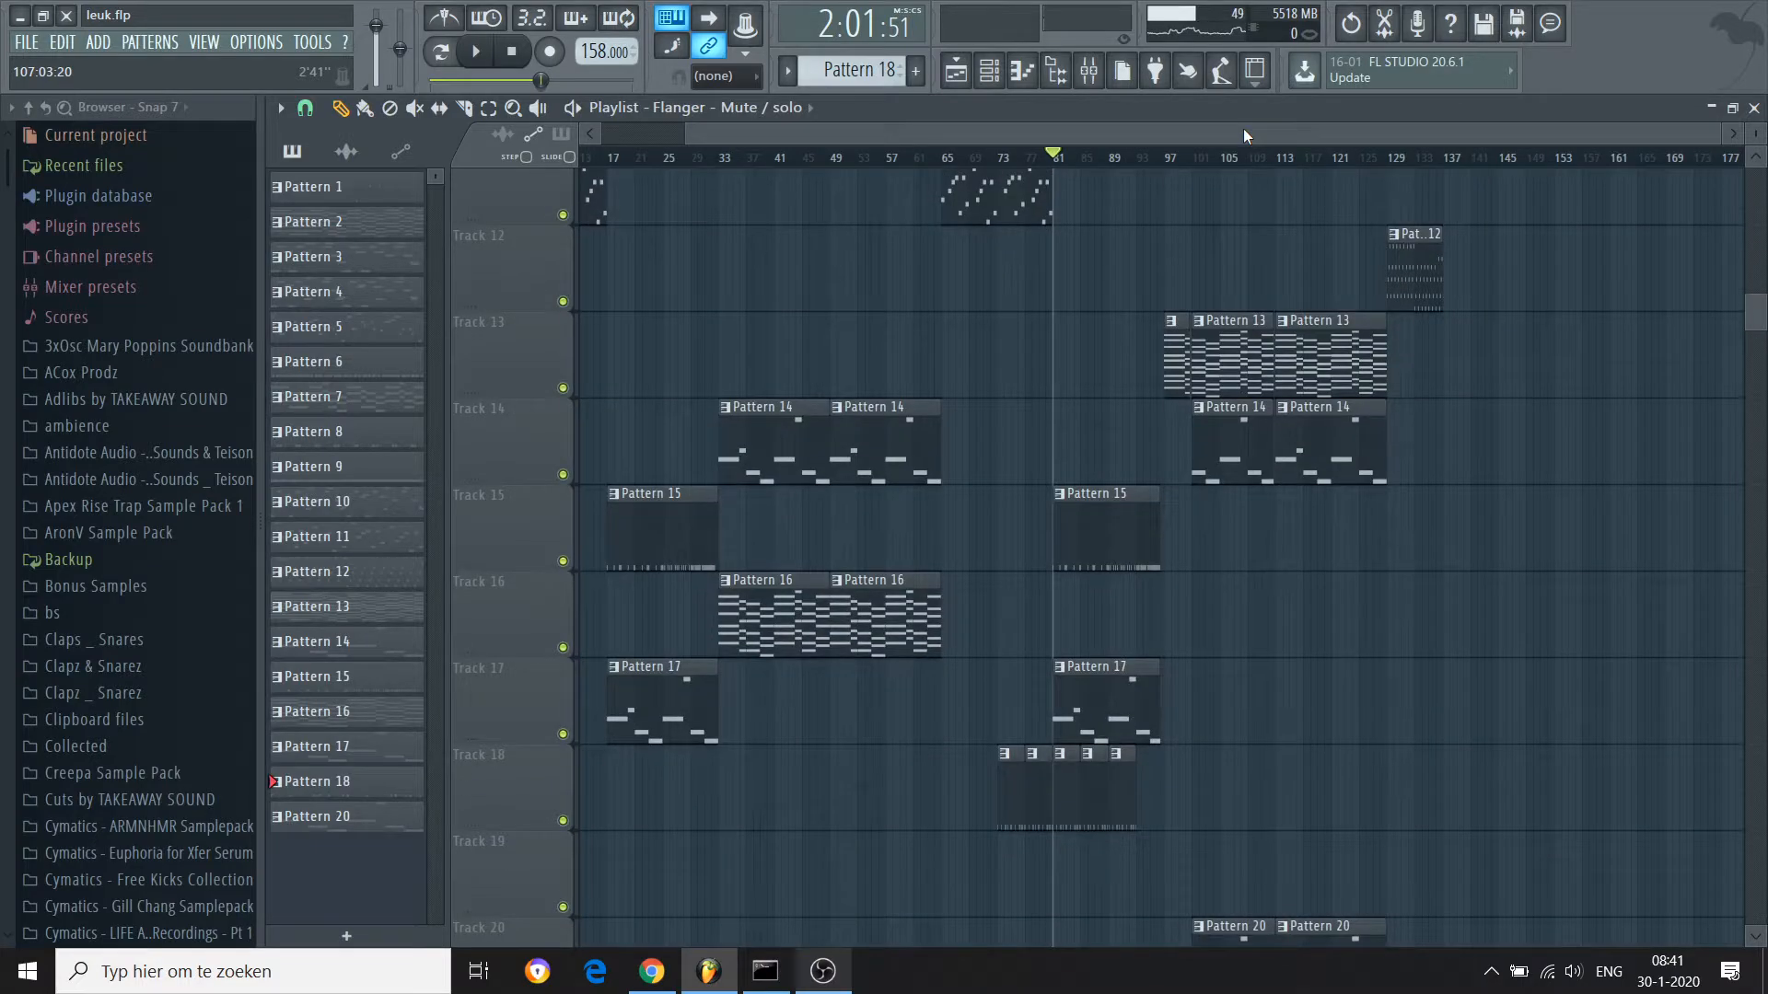
pyautogui.scroll(2, 1243, 136)
pyautogui.scroll(9, 1243, 136)
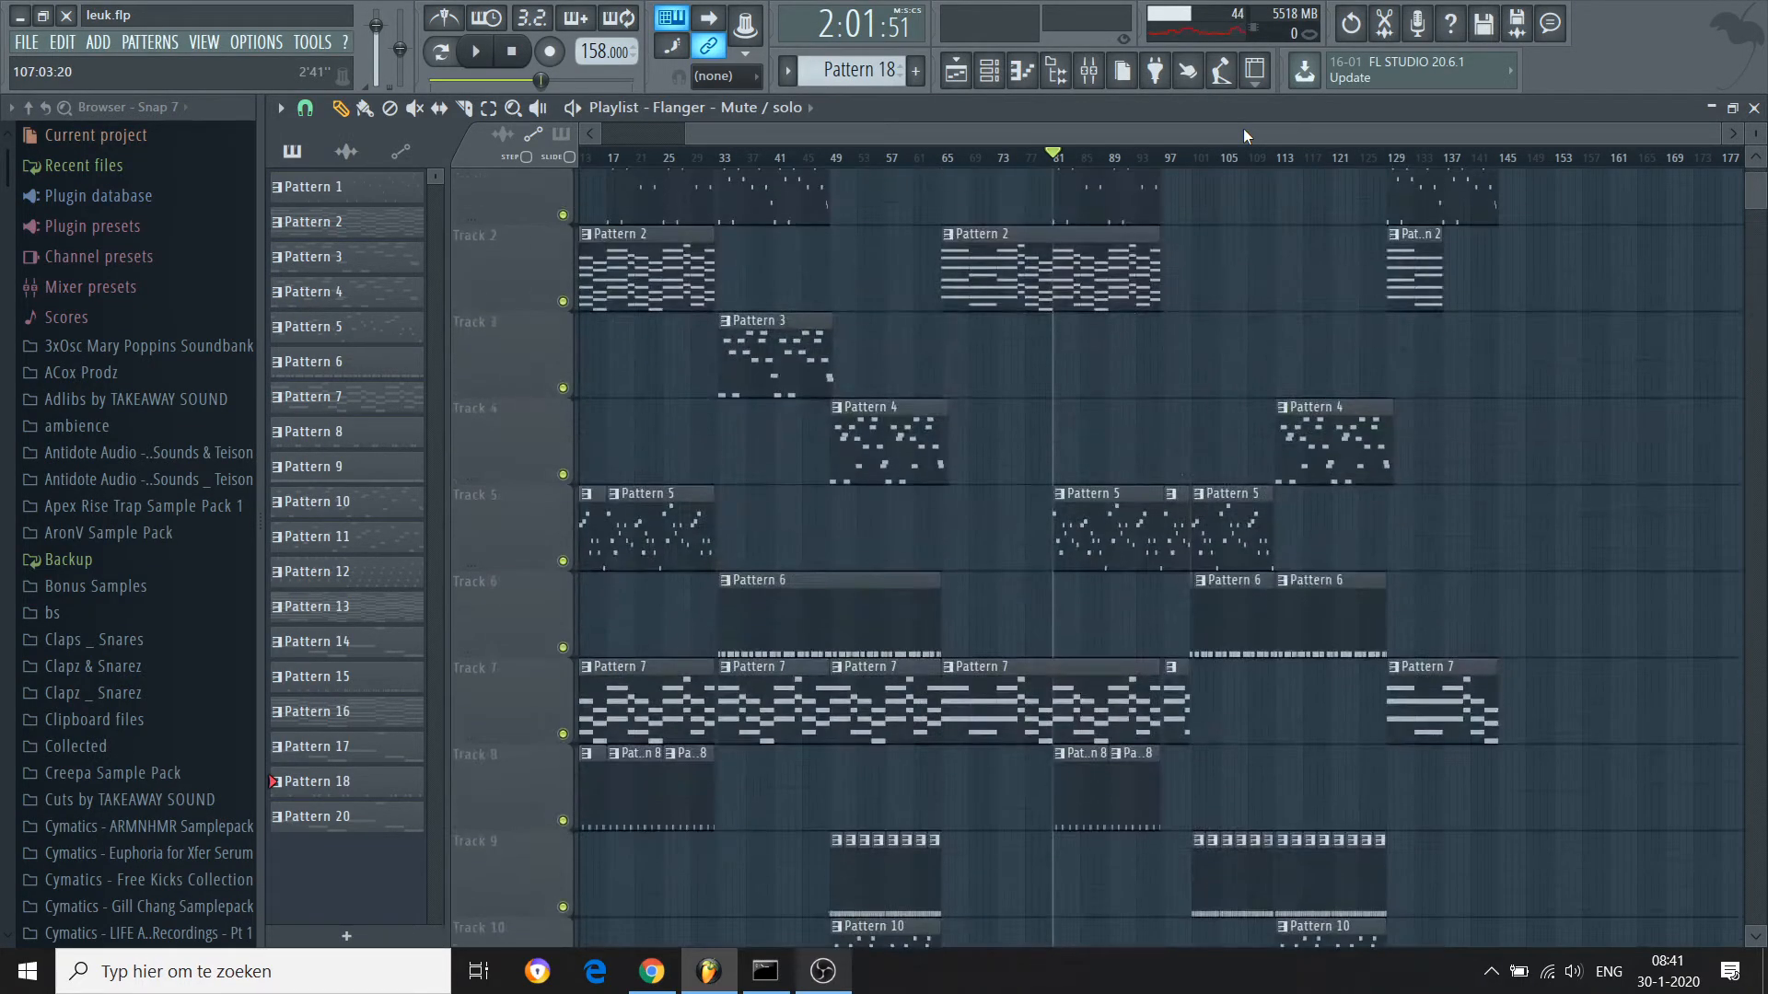
pyautogui.click(1161, 158)
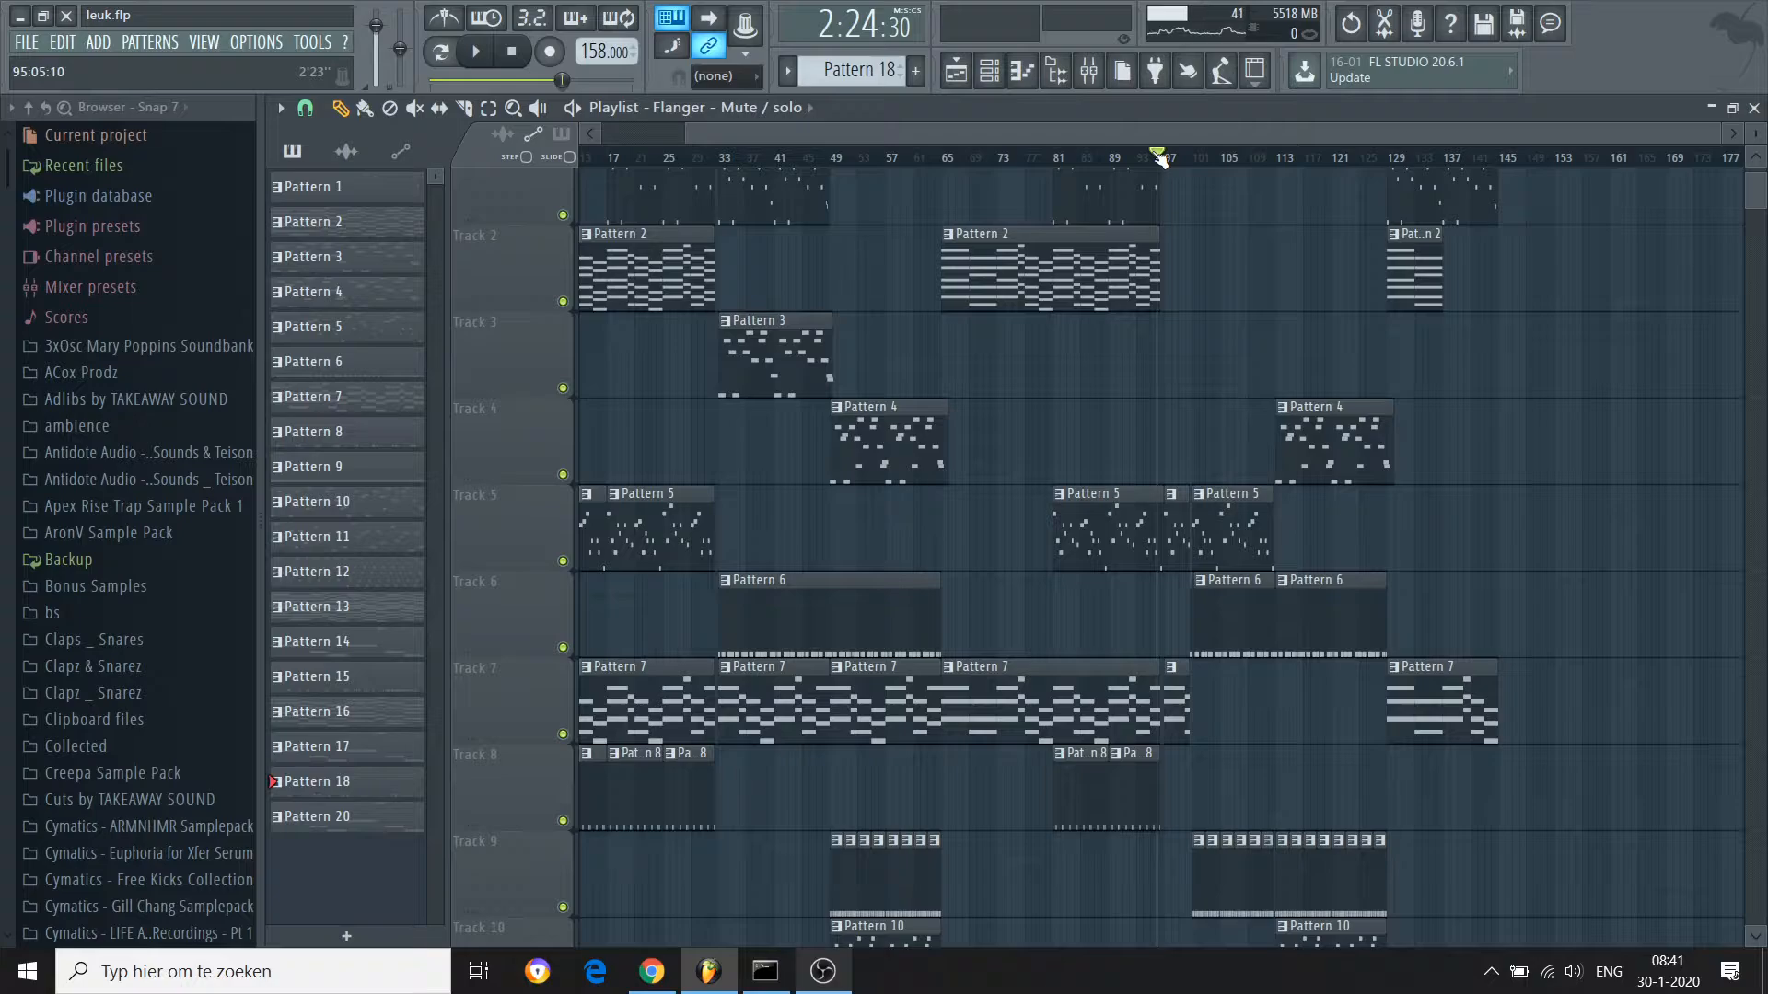
pyautogui.press('space')
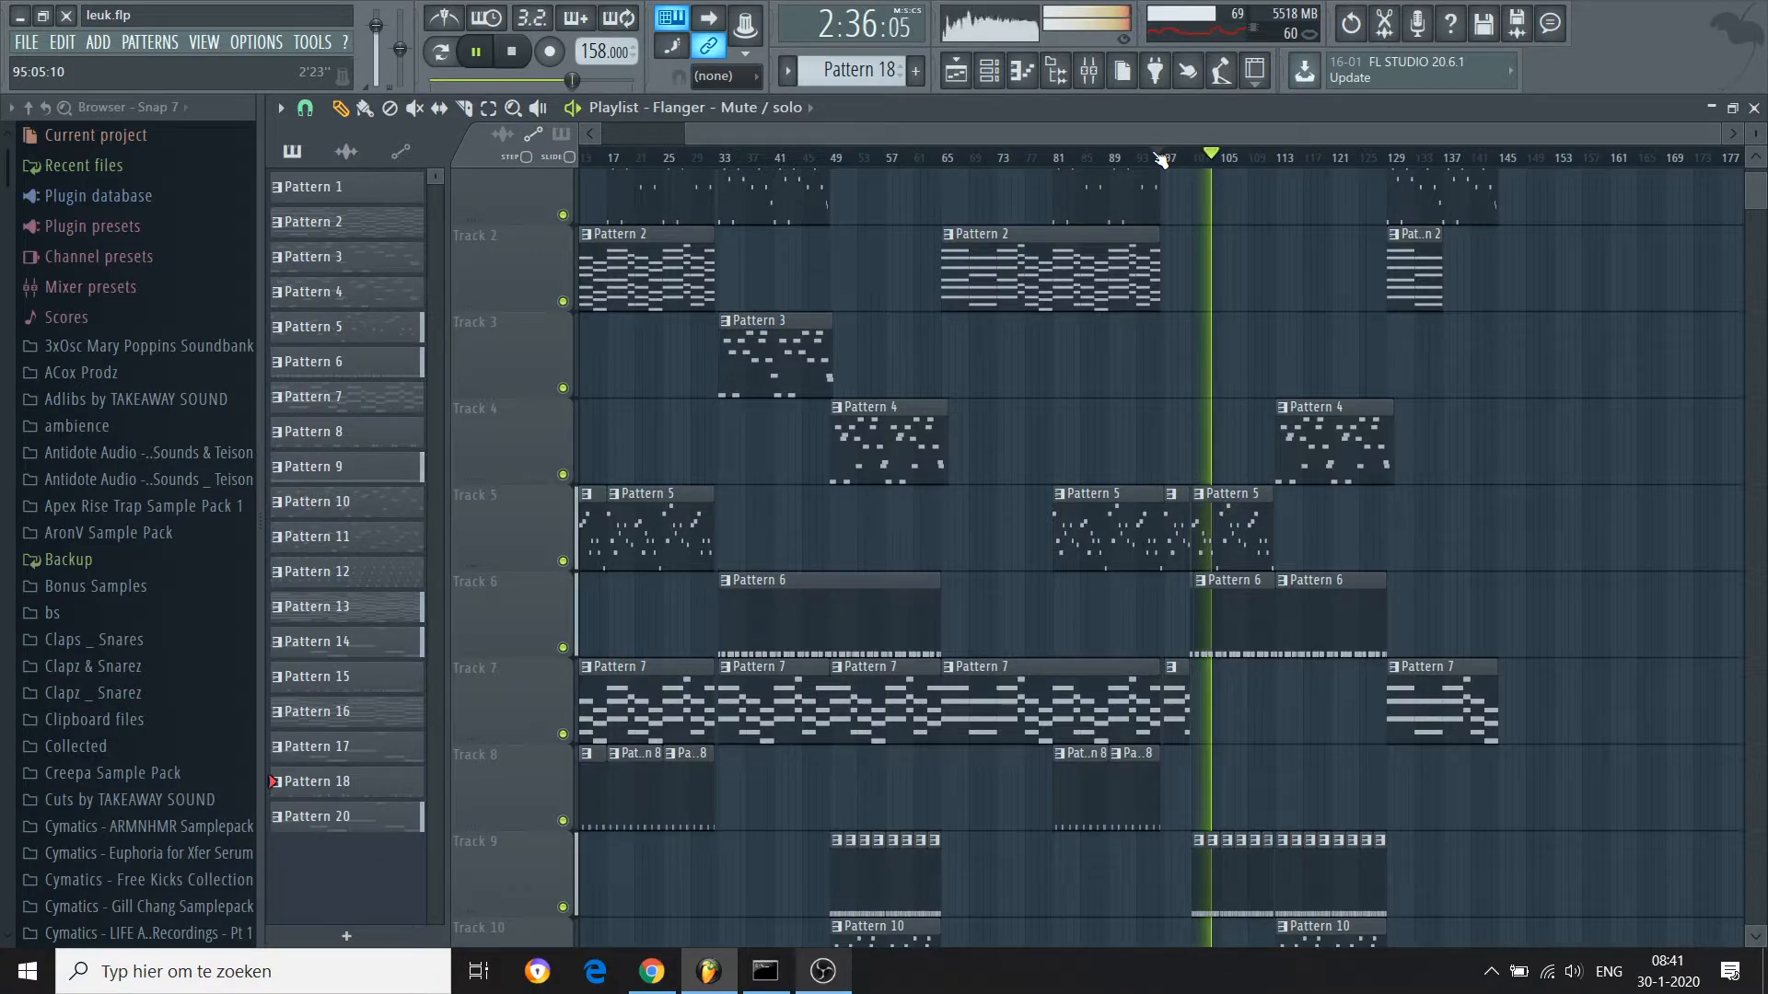
pyautogui.press('space')
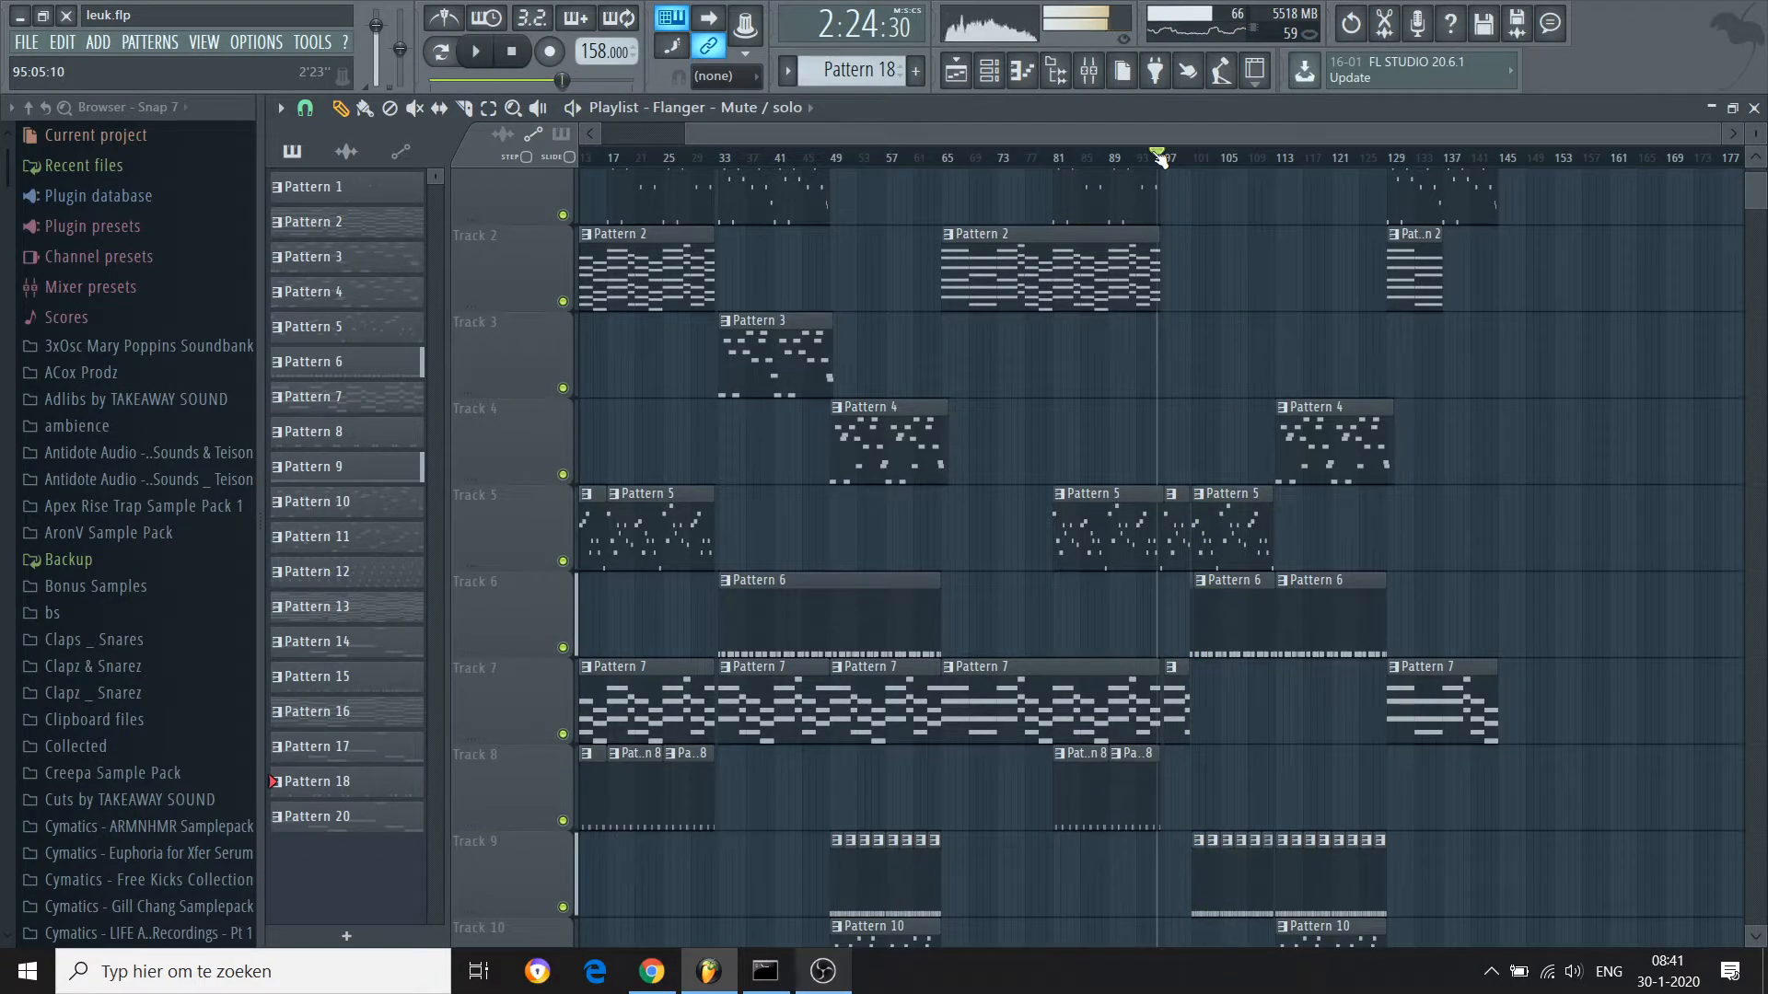
# Zoom the playlist in on bars 92 to 114, play briefly from bar 97, and stop
pyautogui.scroll(1, 1160, 160)
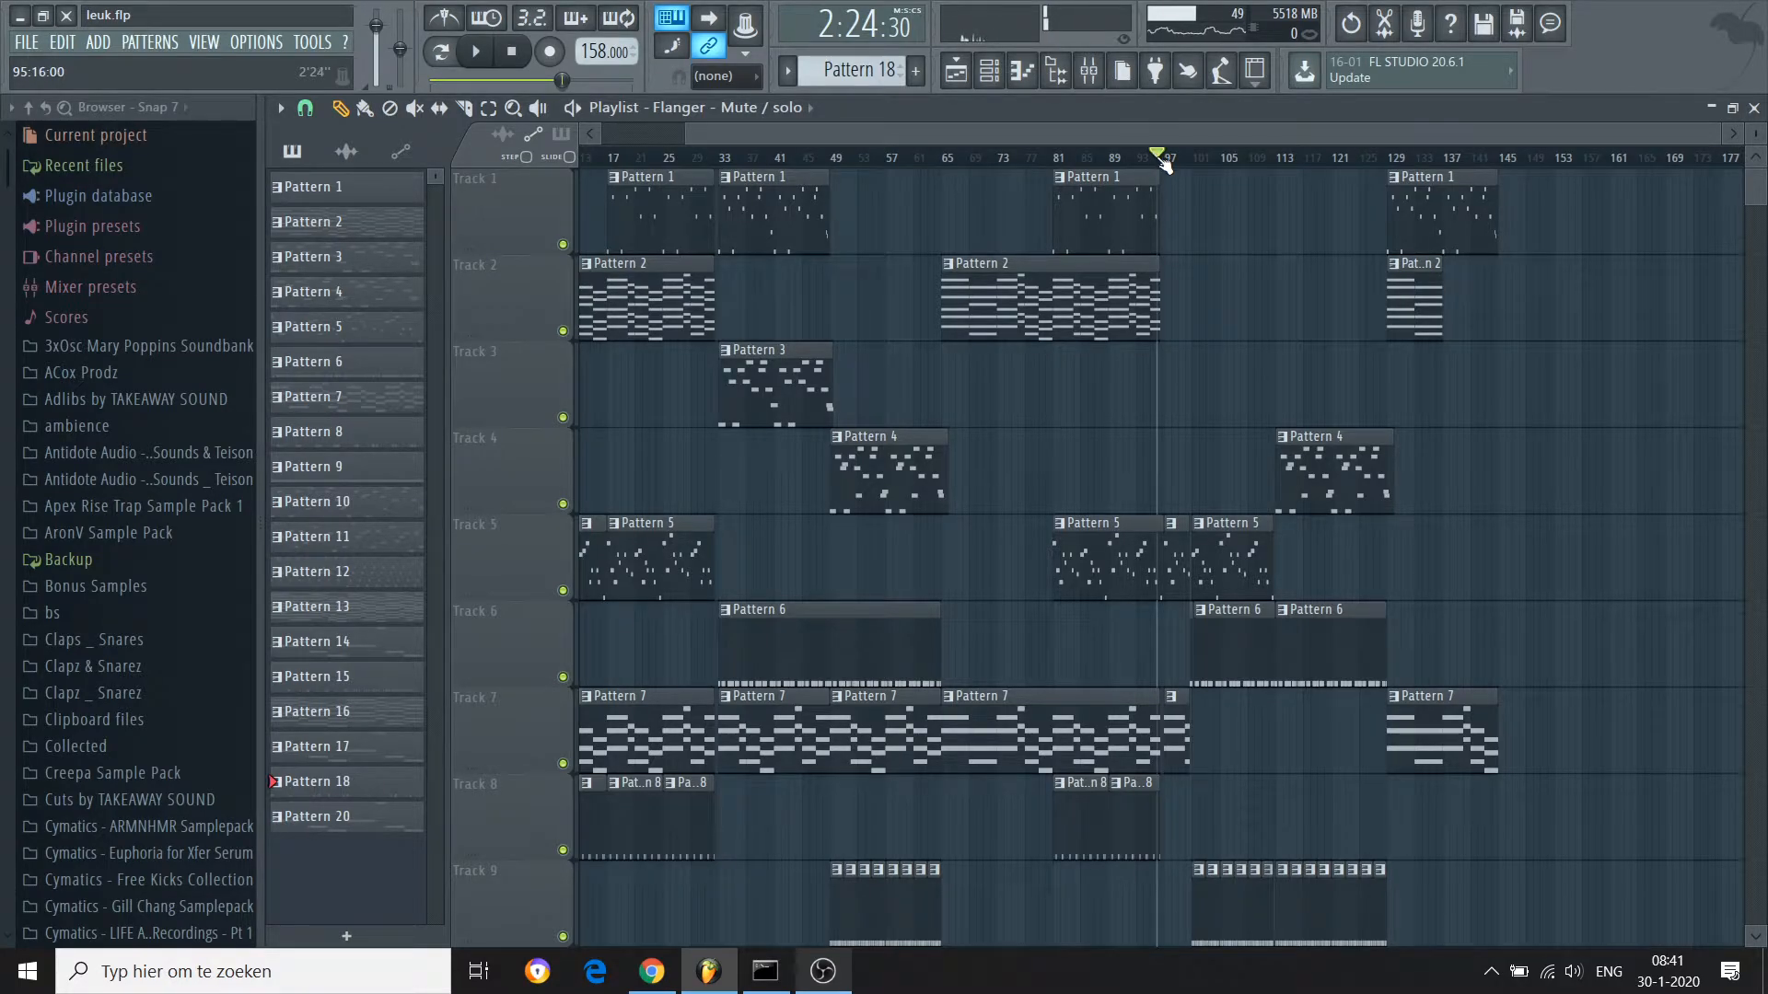
pyautogui.moveTo(1715, 129); pyautogui.dragTo(1319, 102)
pyautogui.click(866, 164)
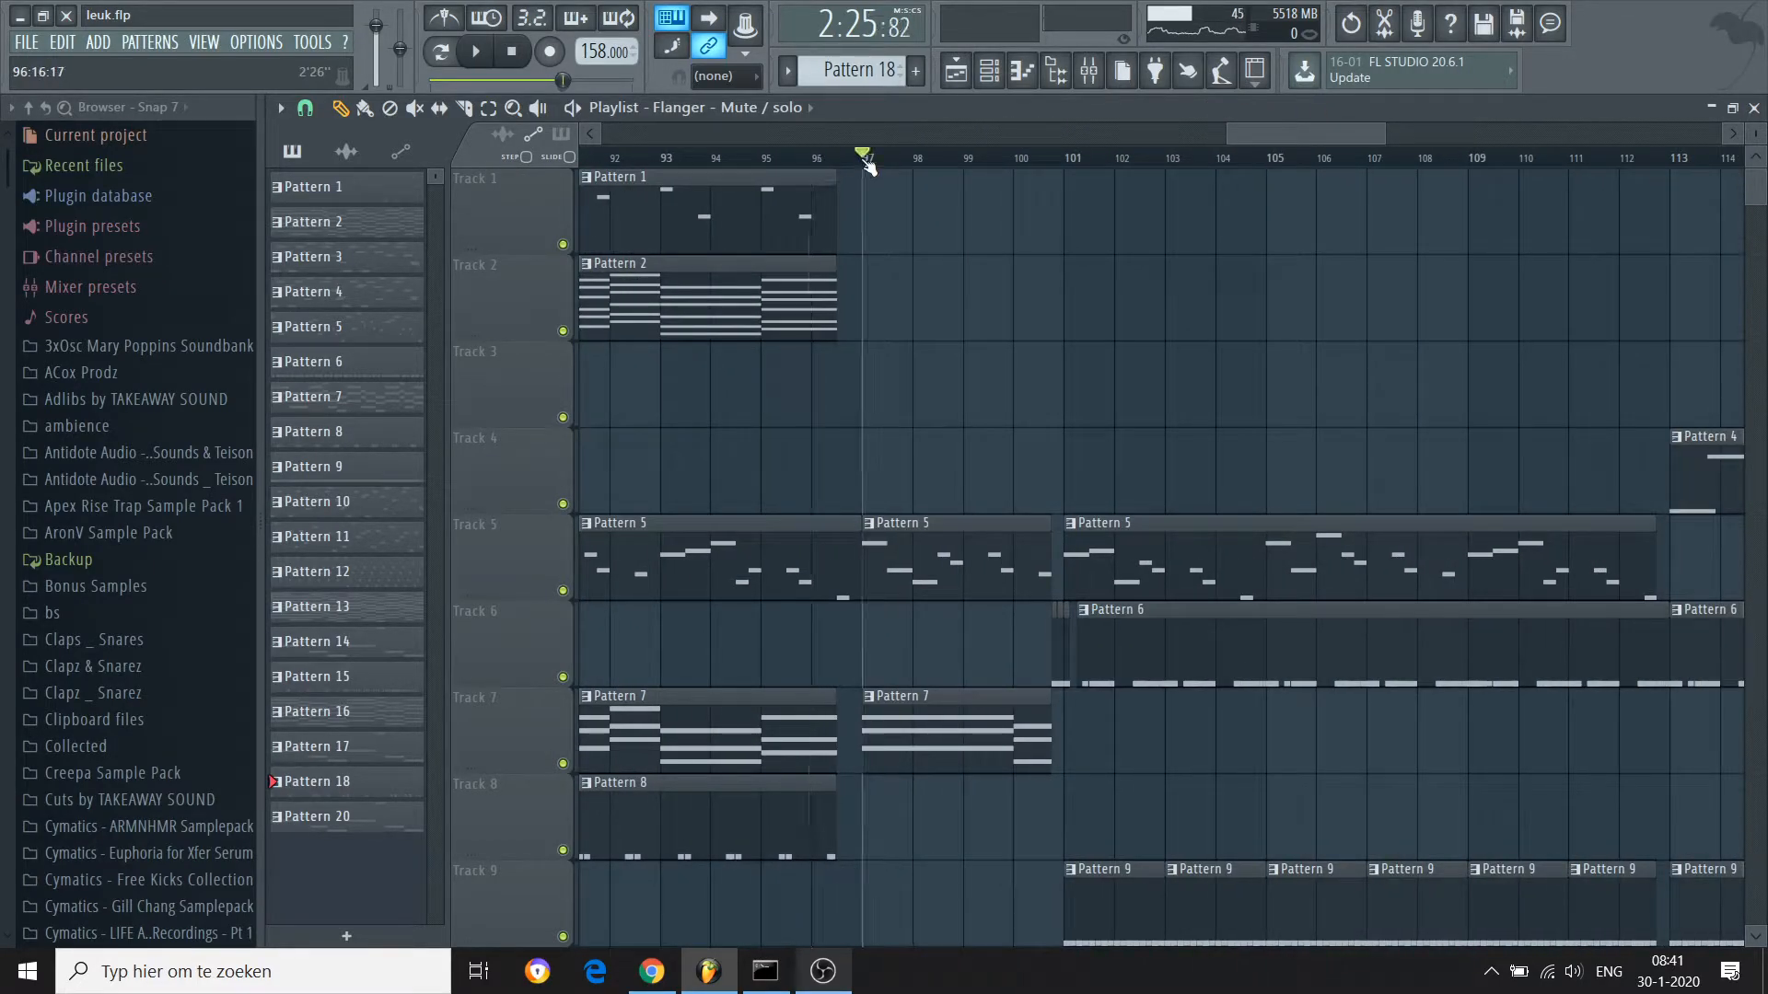
pyautogui.press('space')
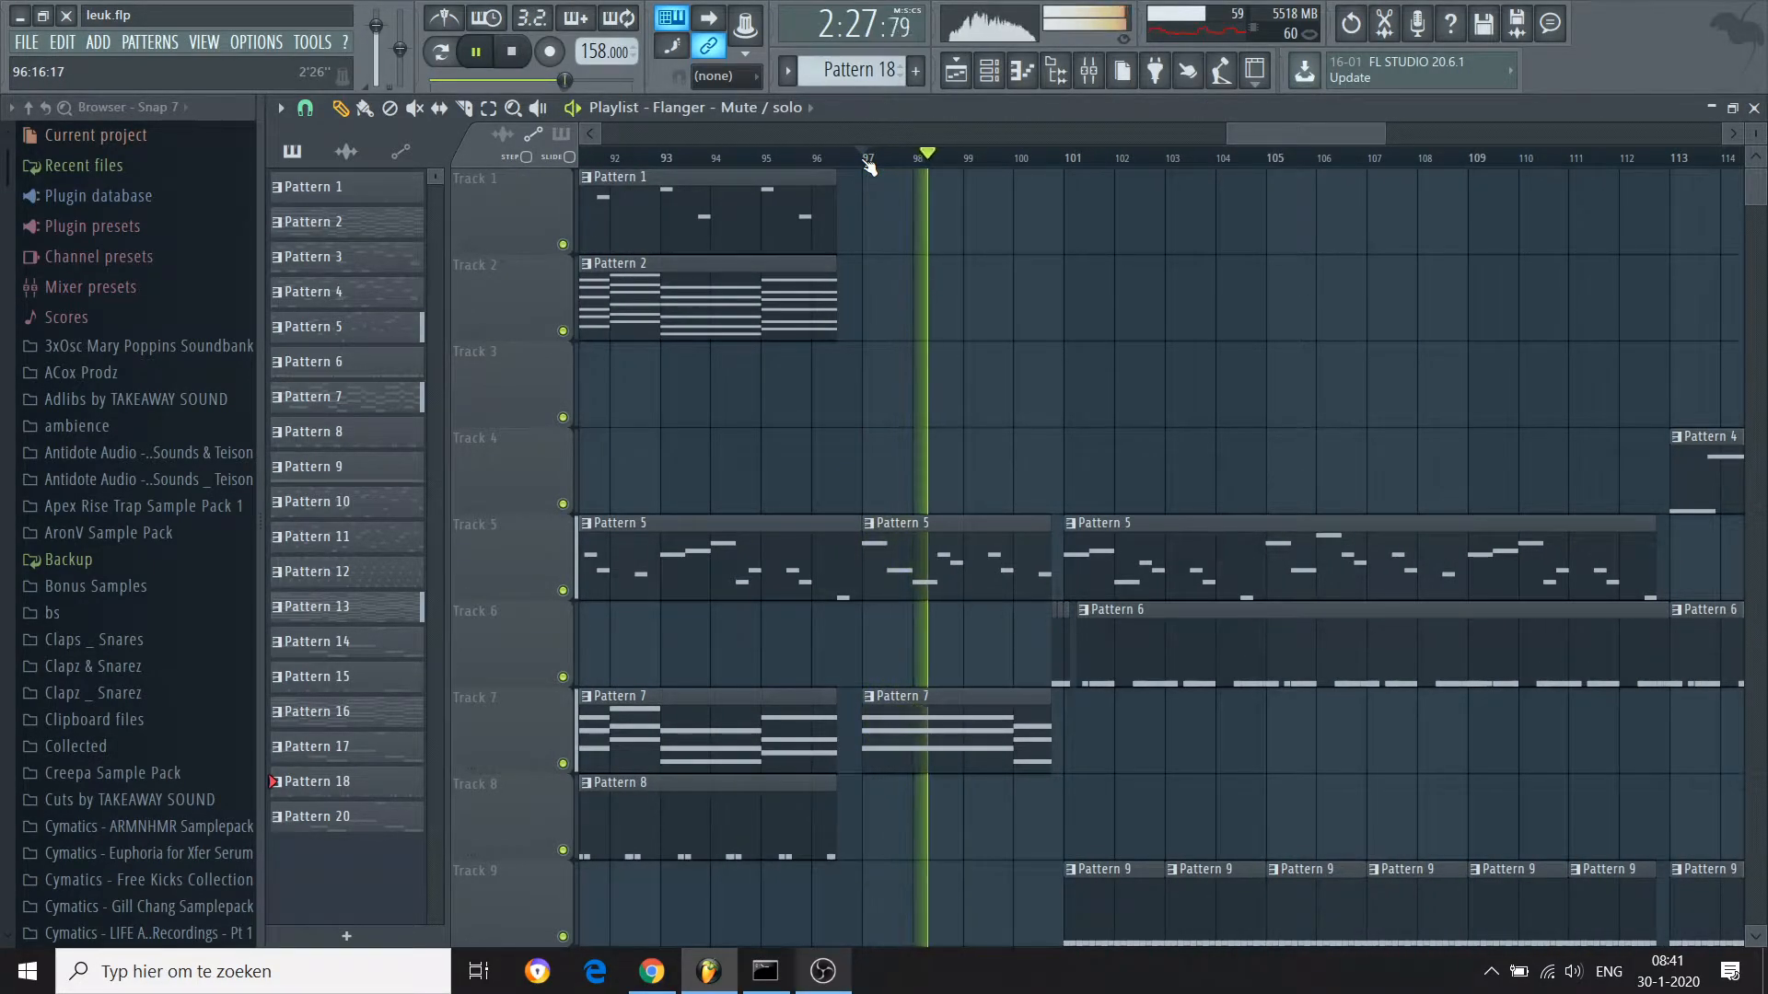
pyautogui.press('space')
# Look through the tracks used at bar 97 down to the Balance volume automation clips, and briefly play that passage
pyautogui.scroll(-3, 869, 164)
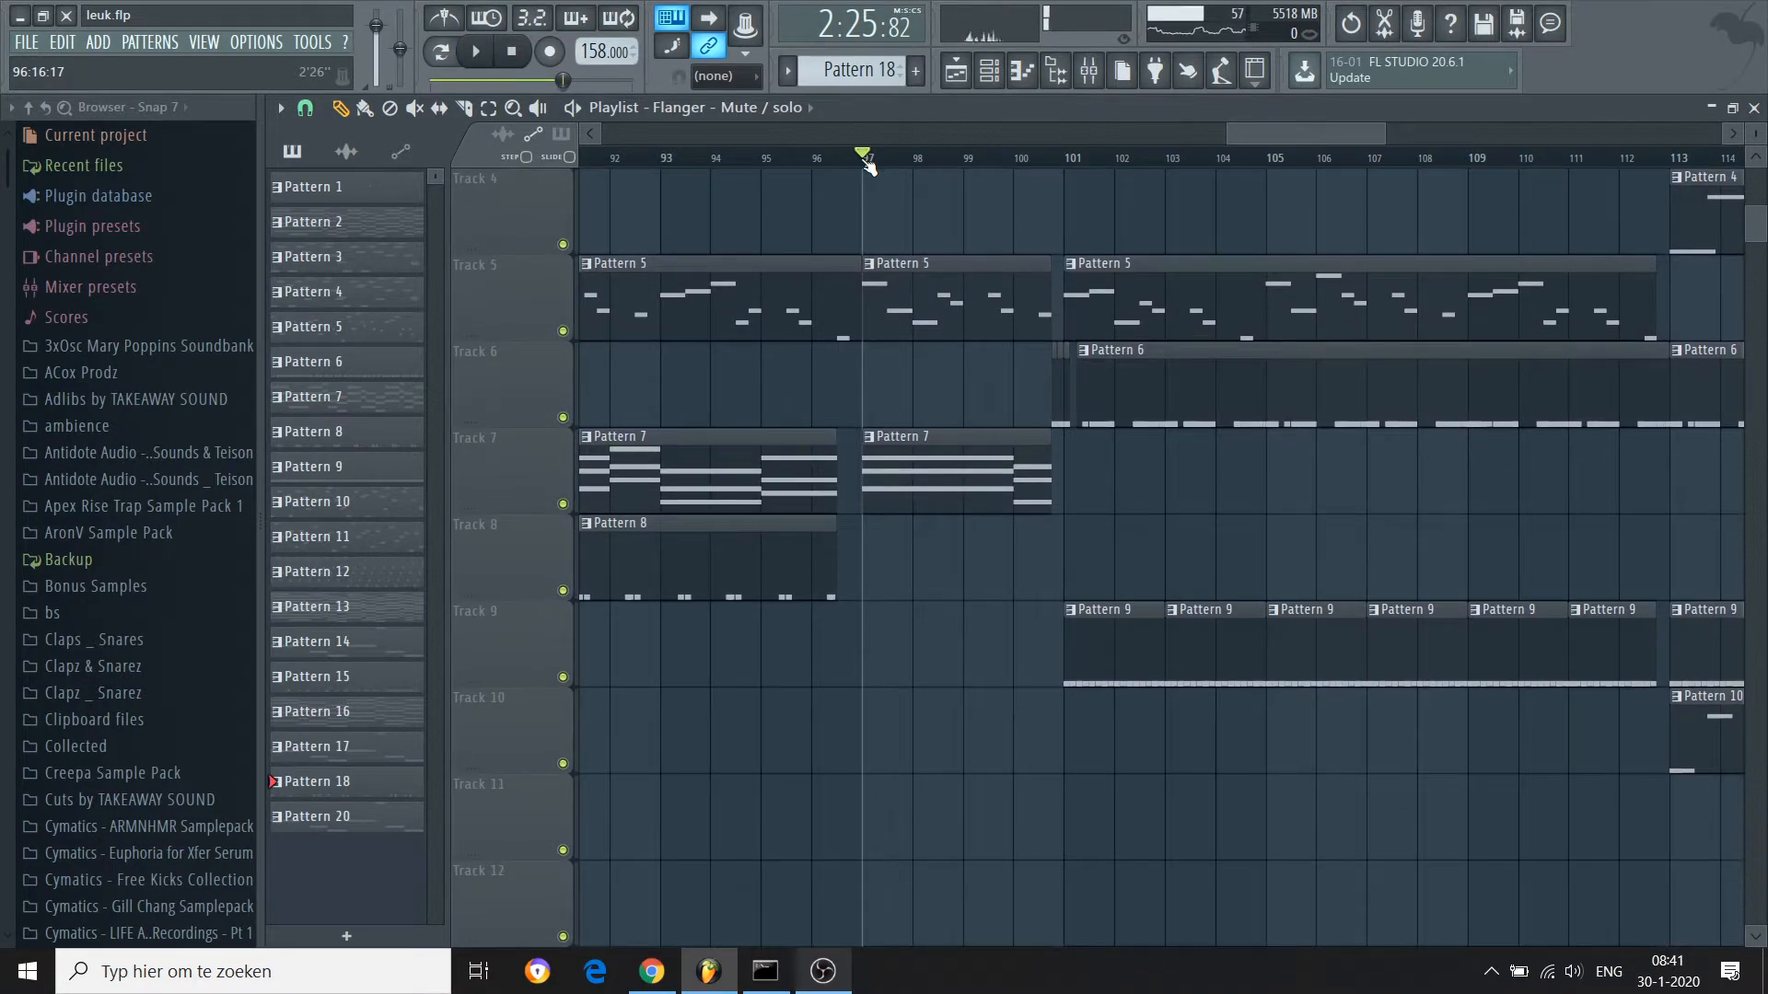
pyautogui.scroll(-1, 868, 164)
pyautogui.scroll(-6, 868, 164)
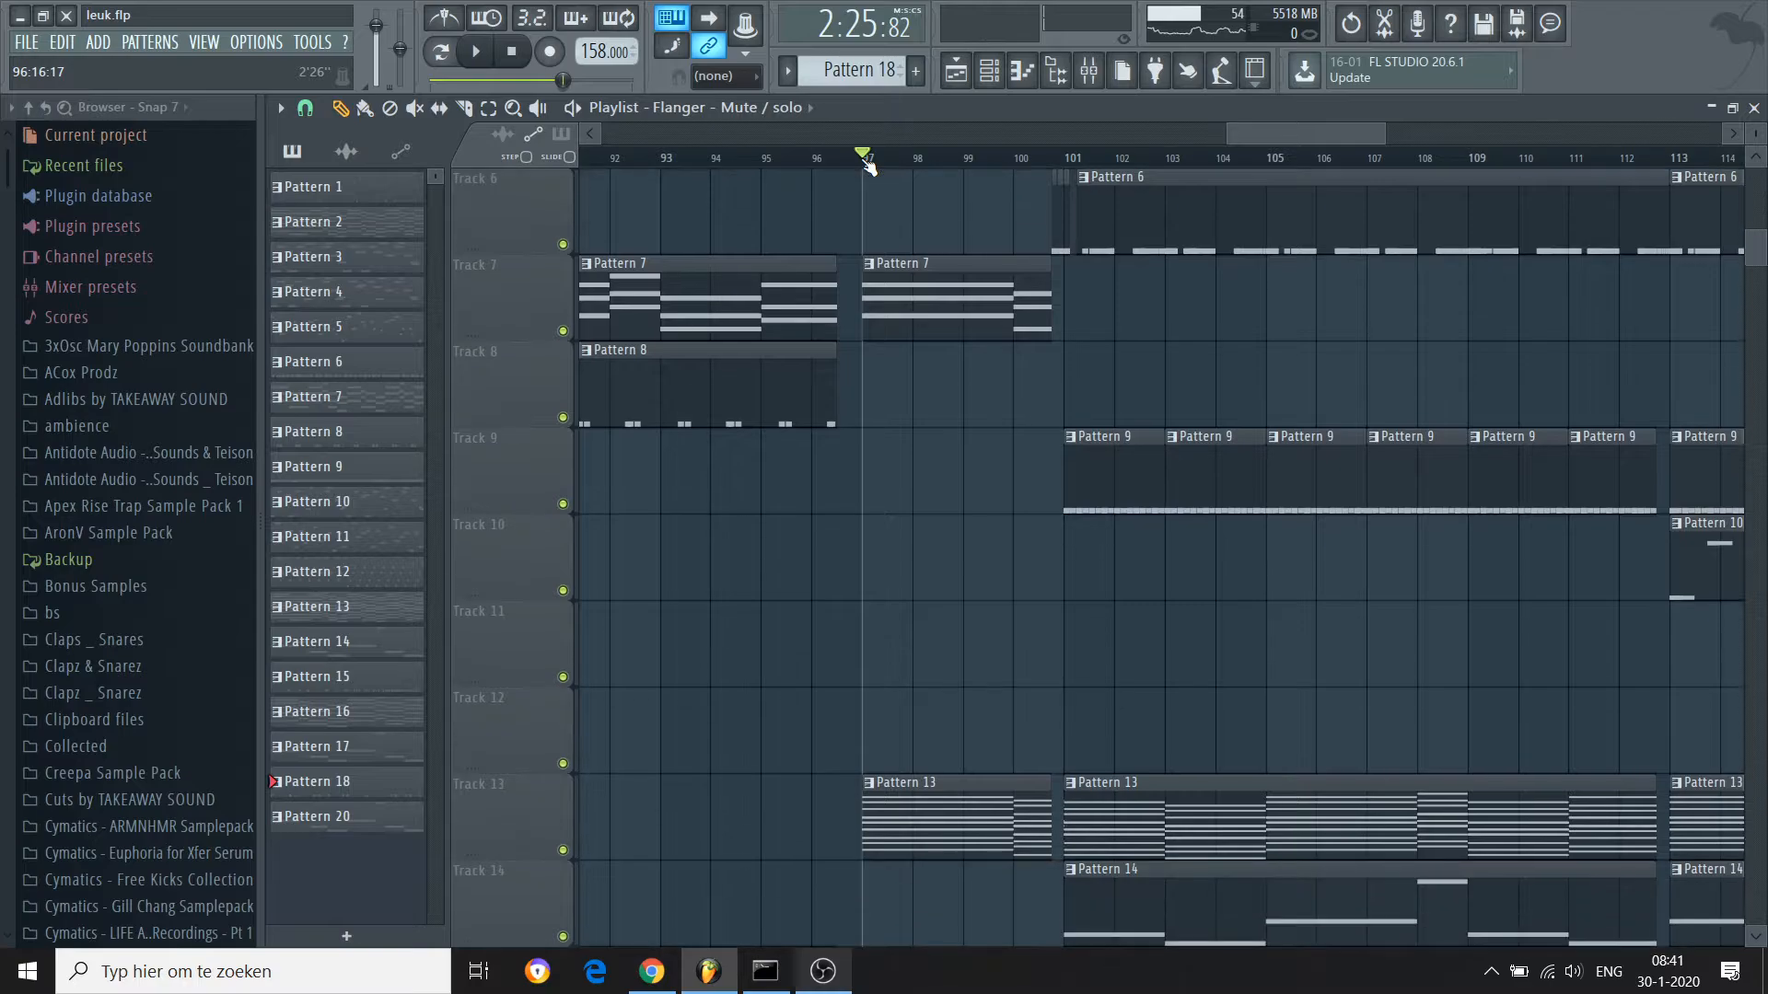
pyautogui.scroll(-14, 868, 164)
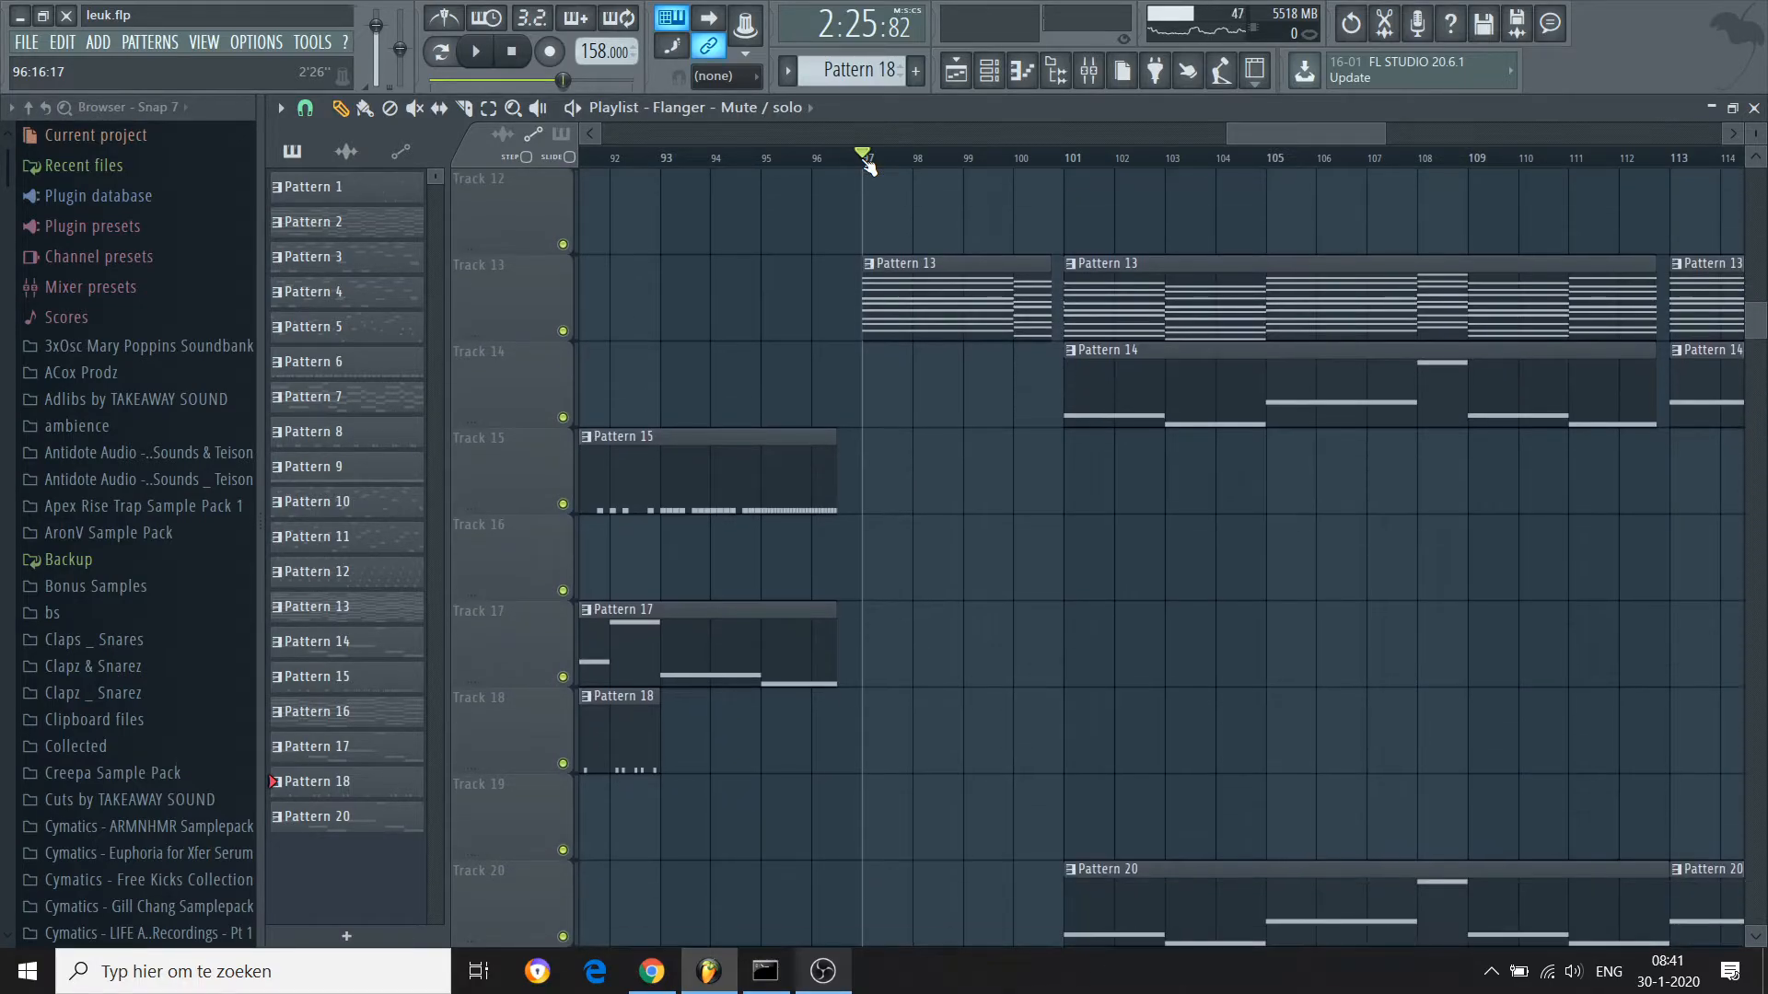
pyautogui.moveTo(890, 292)
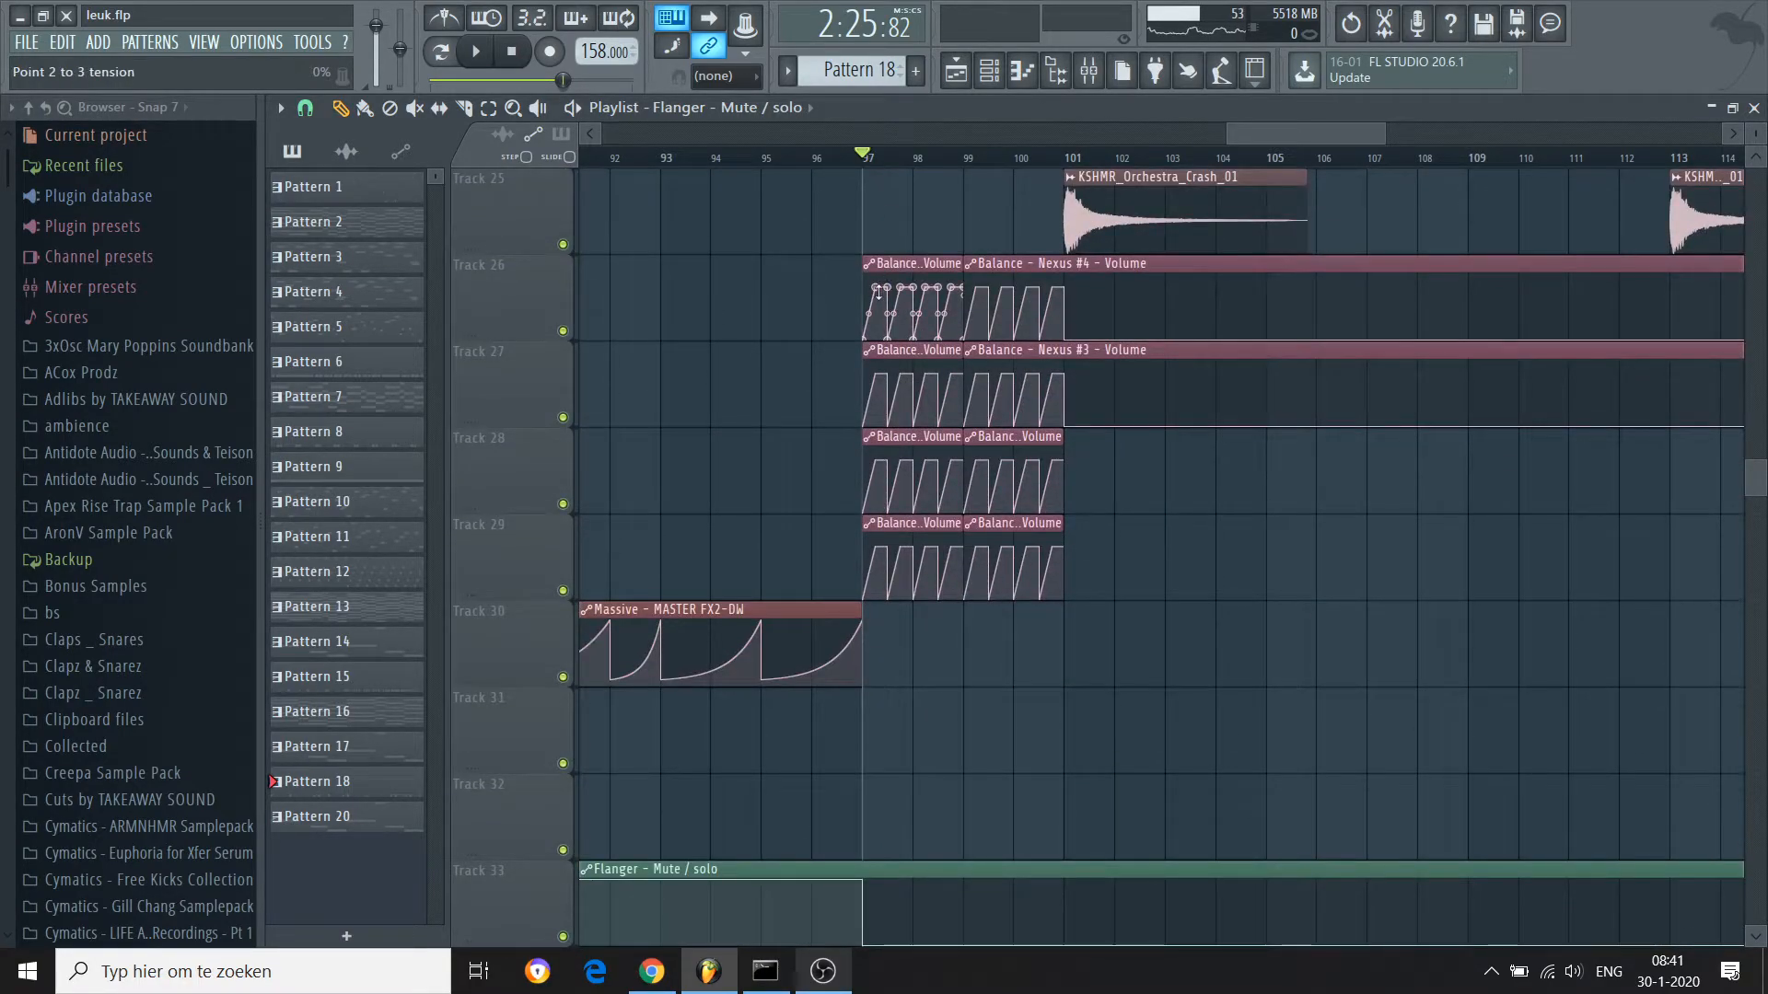
pyautogui.press('space')
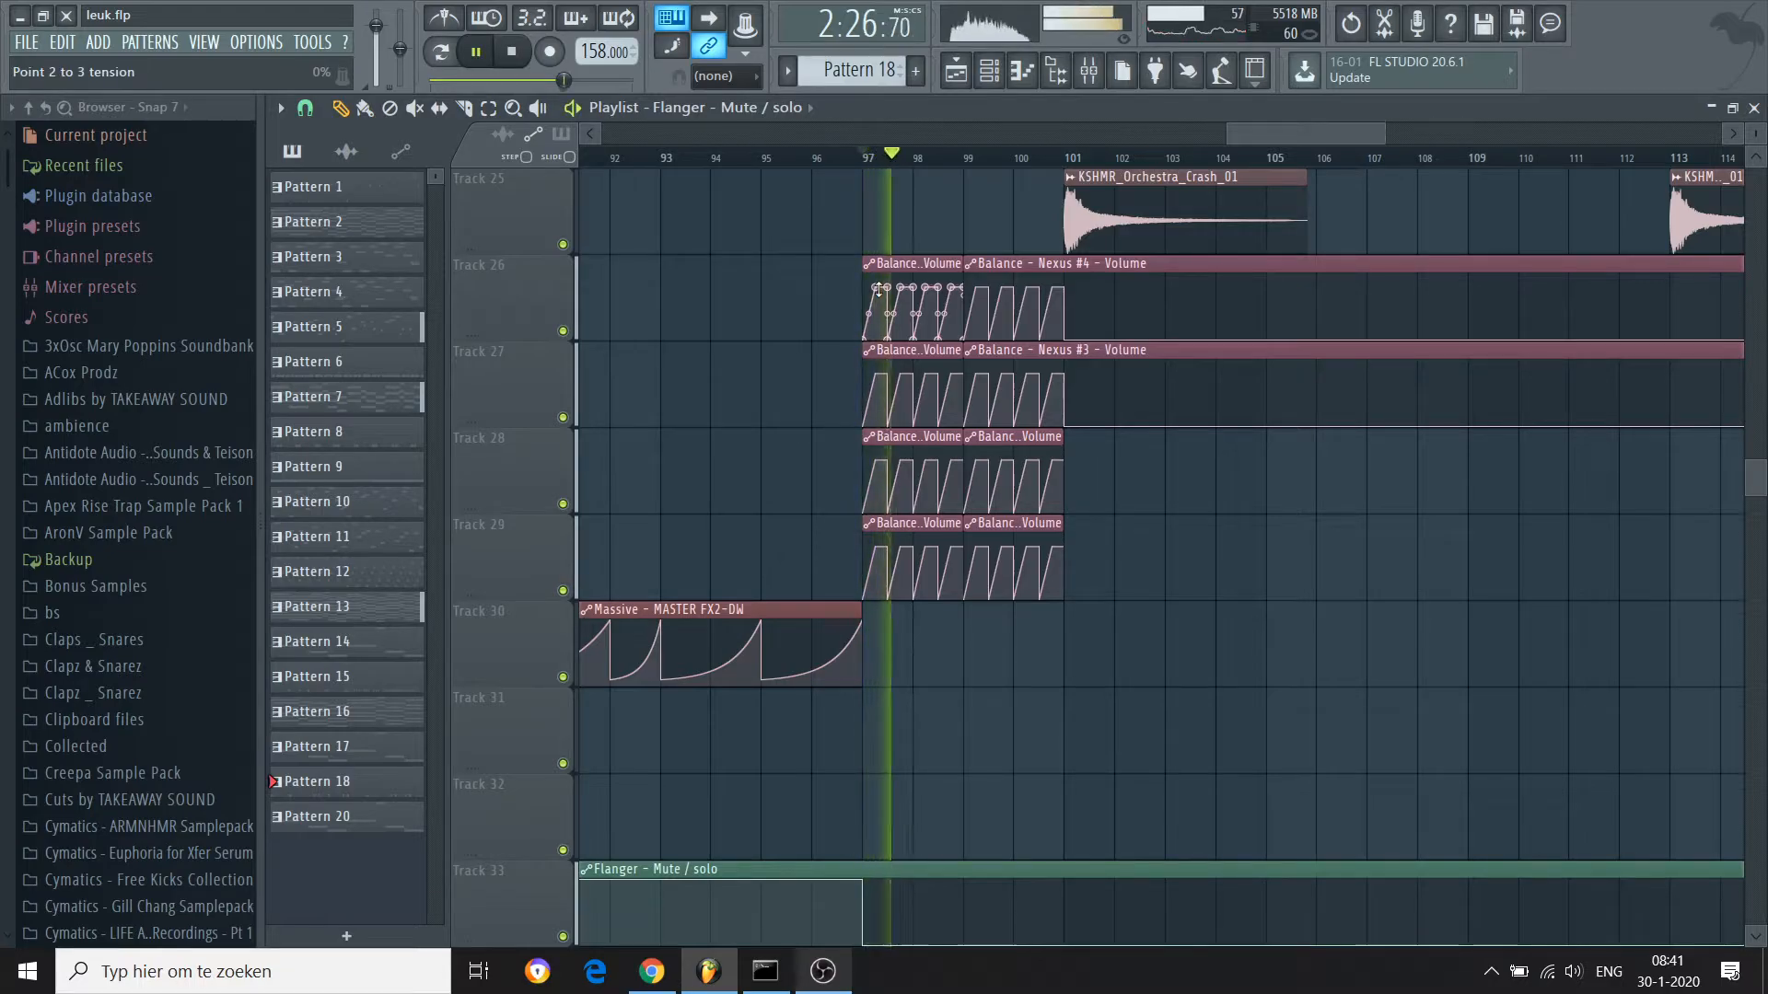
pyautogui.press('space')
# Place the playhead at bar 100, play the transition into the section at bar 101, and stop
pyautogui.scroll(9, 878, 290)
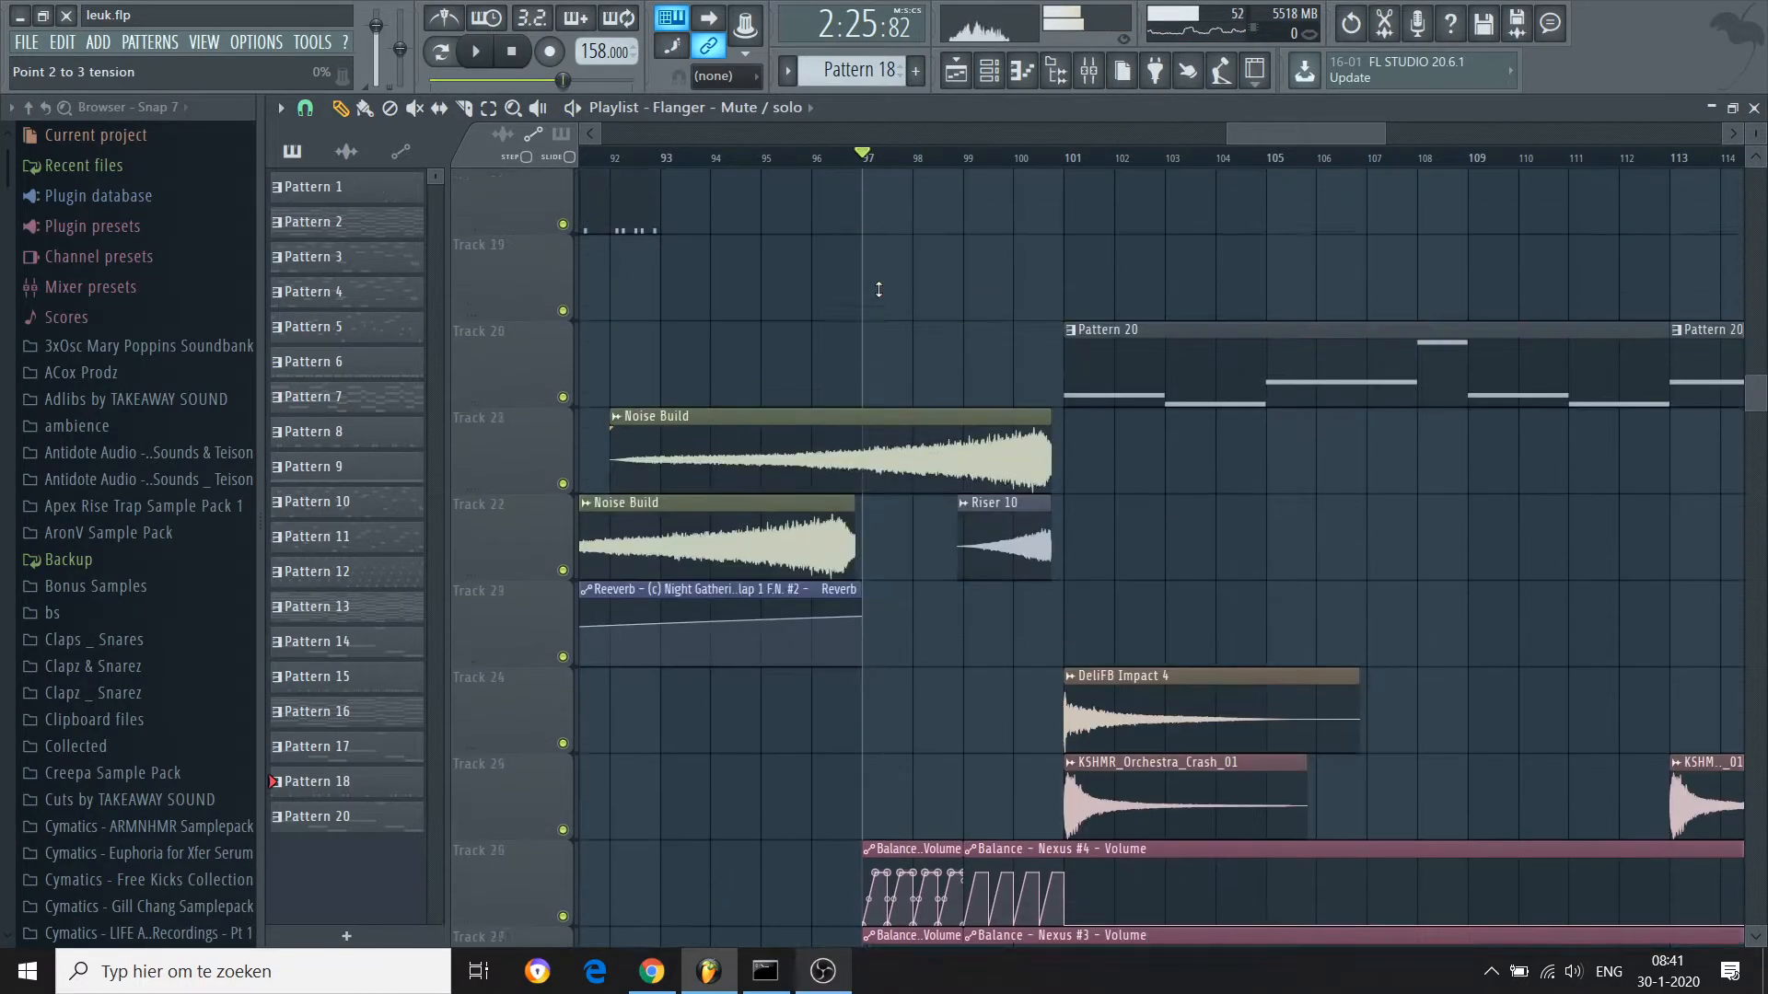
pyautogui.scroll(11, 878, 289)
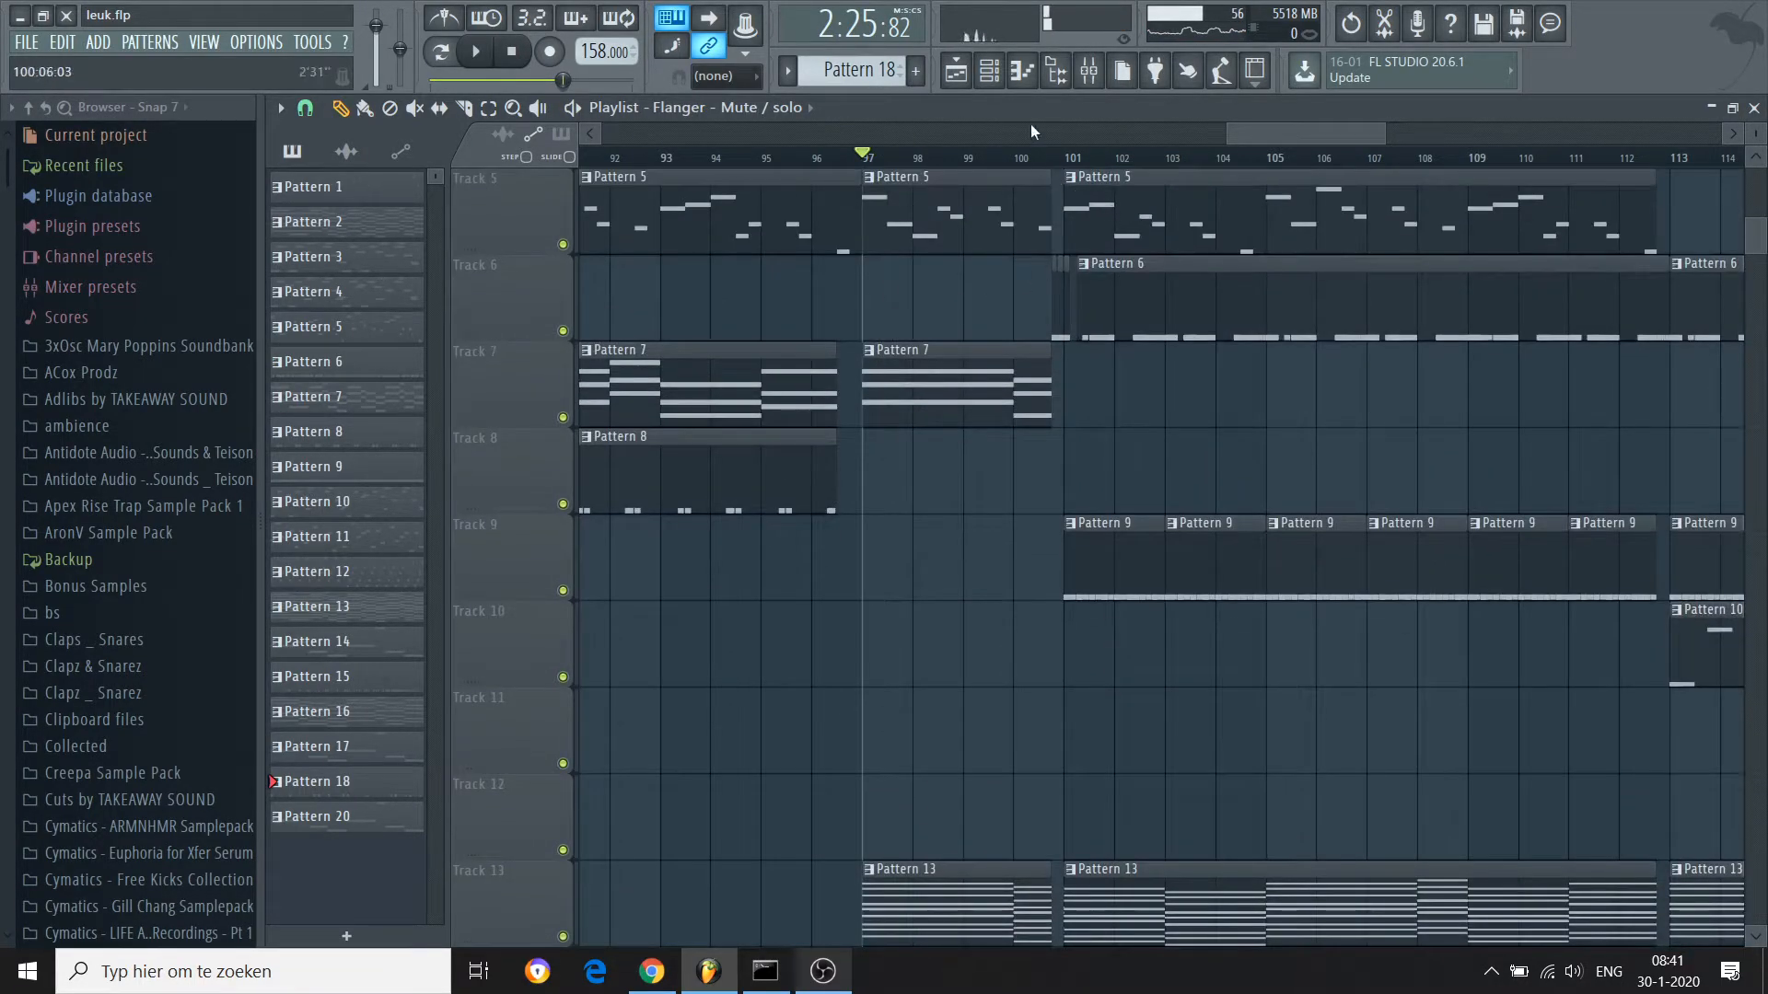
pyautogui.click(1055, 159)
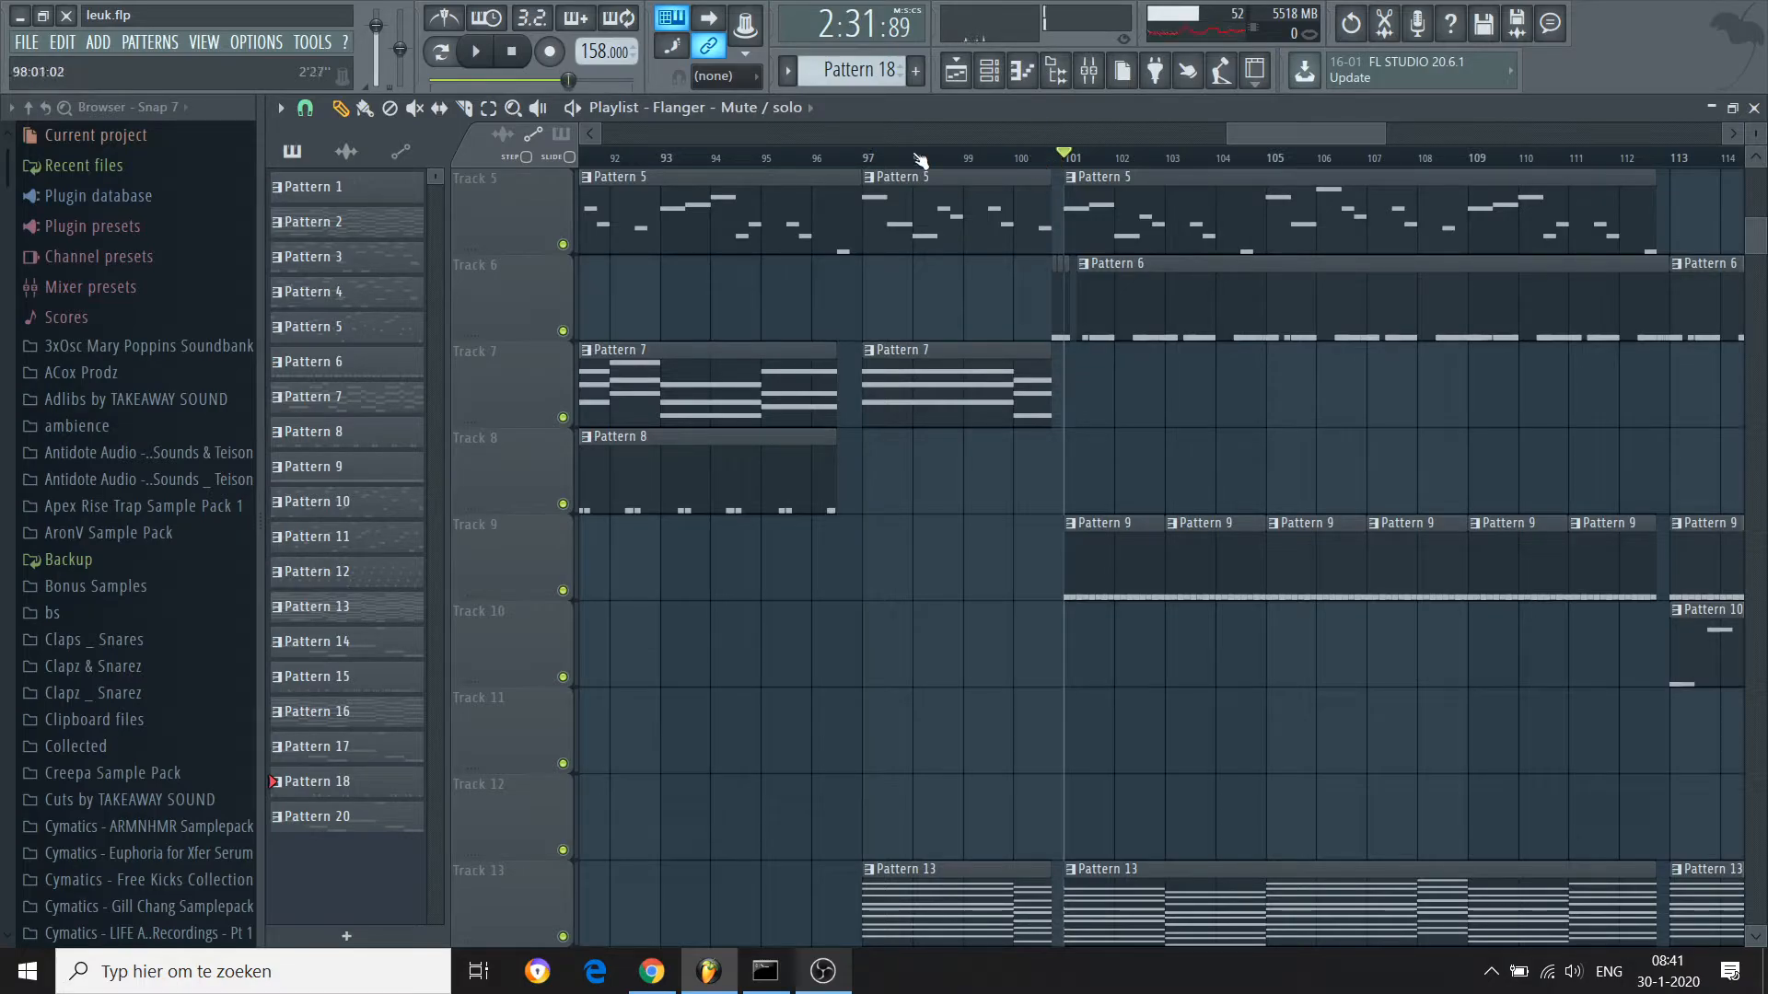
pyautogui.click(1015, 158)
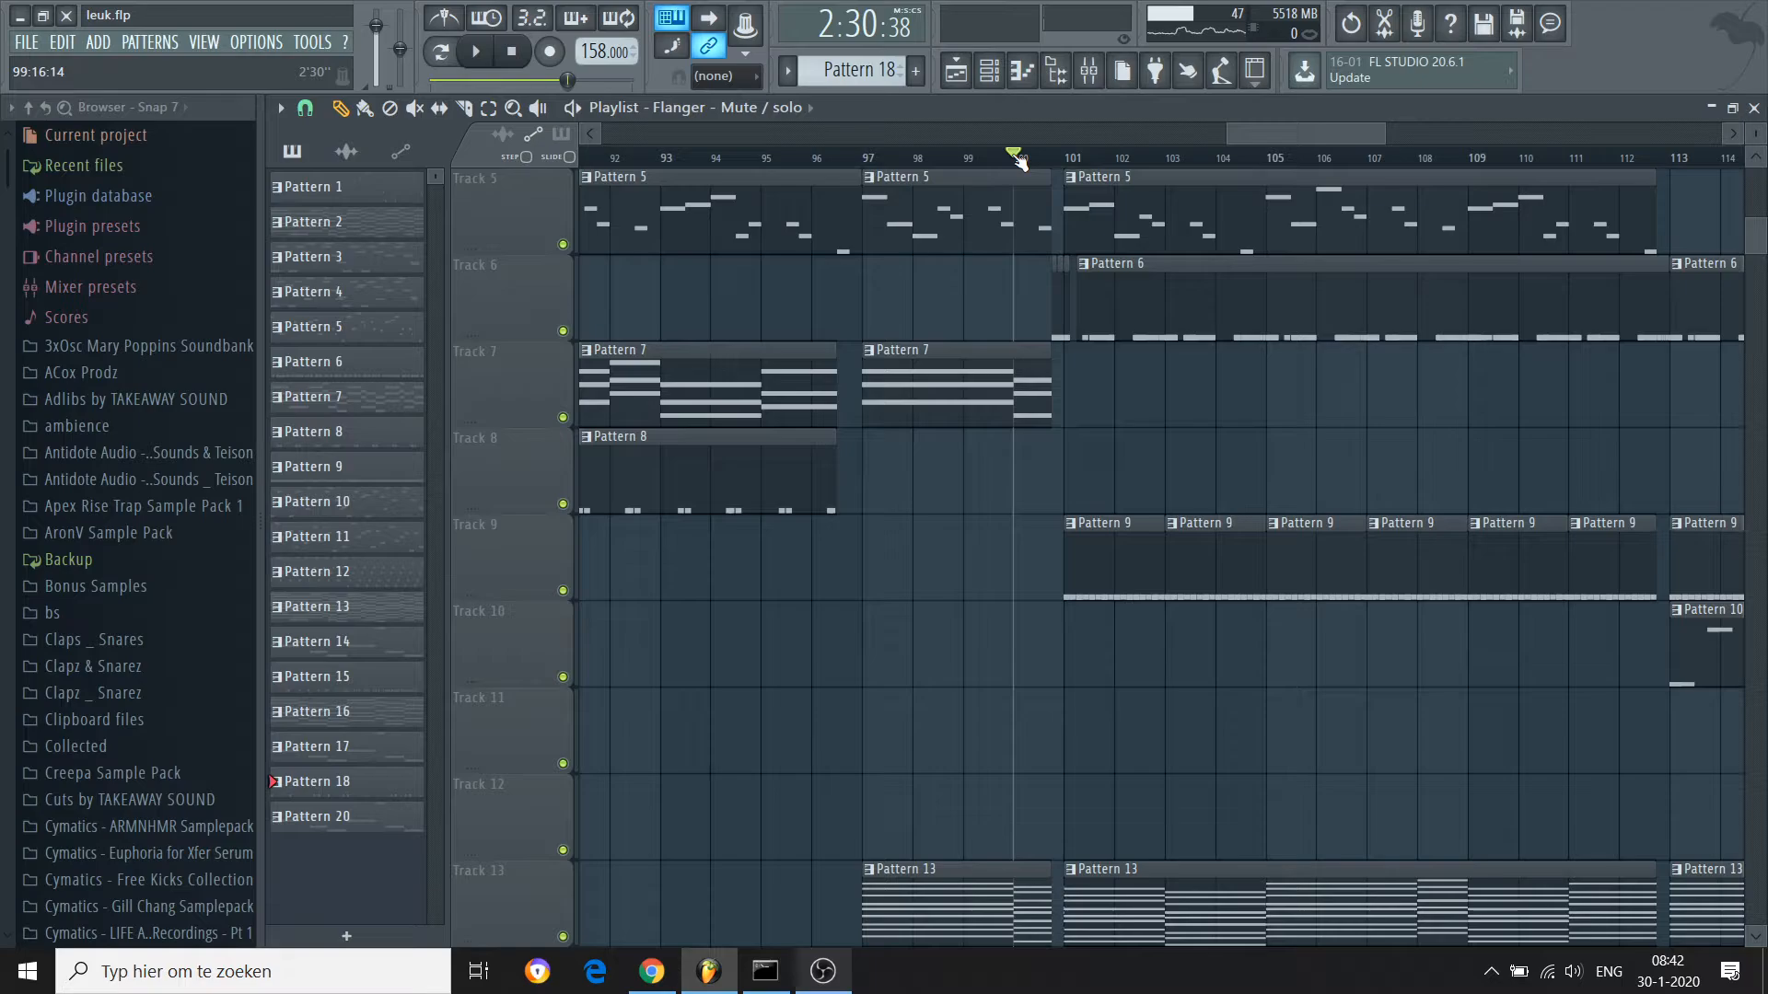
pyautogui.press('space')
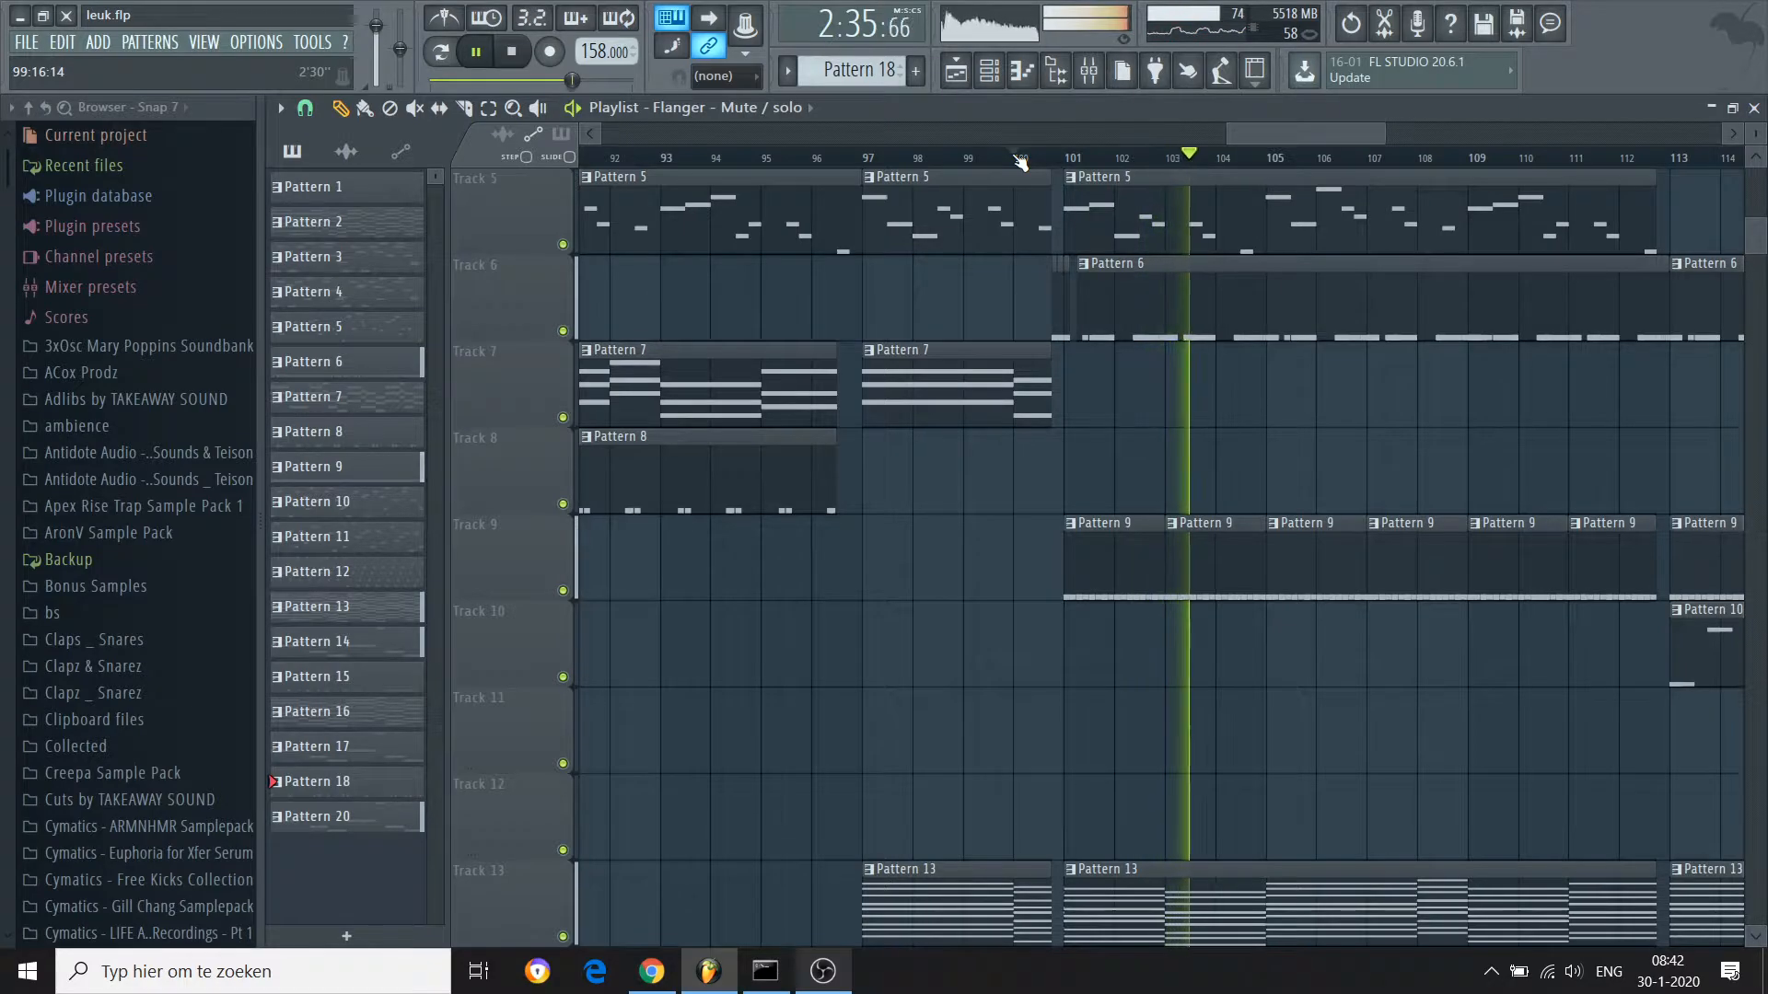
pyautogui.press('space')
# Open Pattern 13's Massive #4 notes in the piano roll and briefly audition them from bar 17 in pattern mode
pyautogui.scroll(-6, 1019, 163)
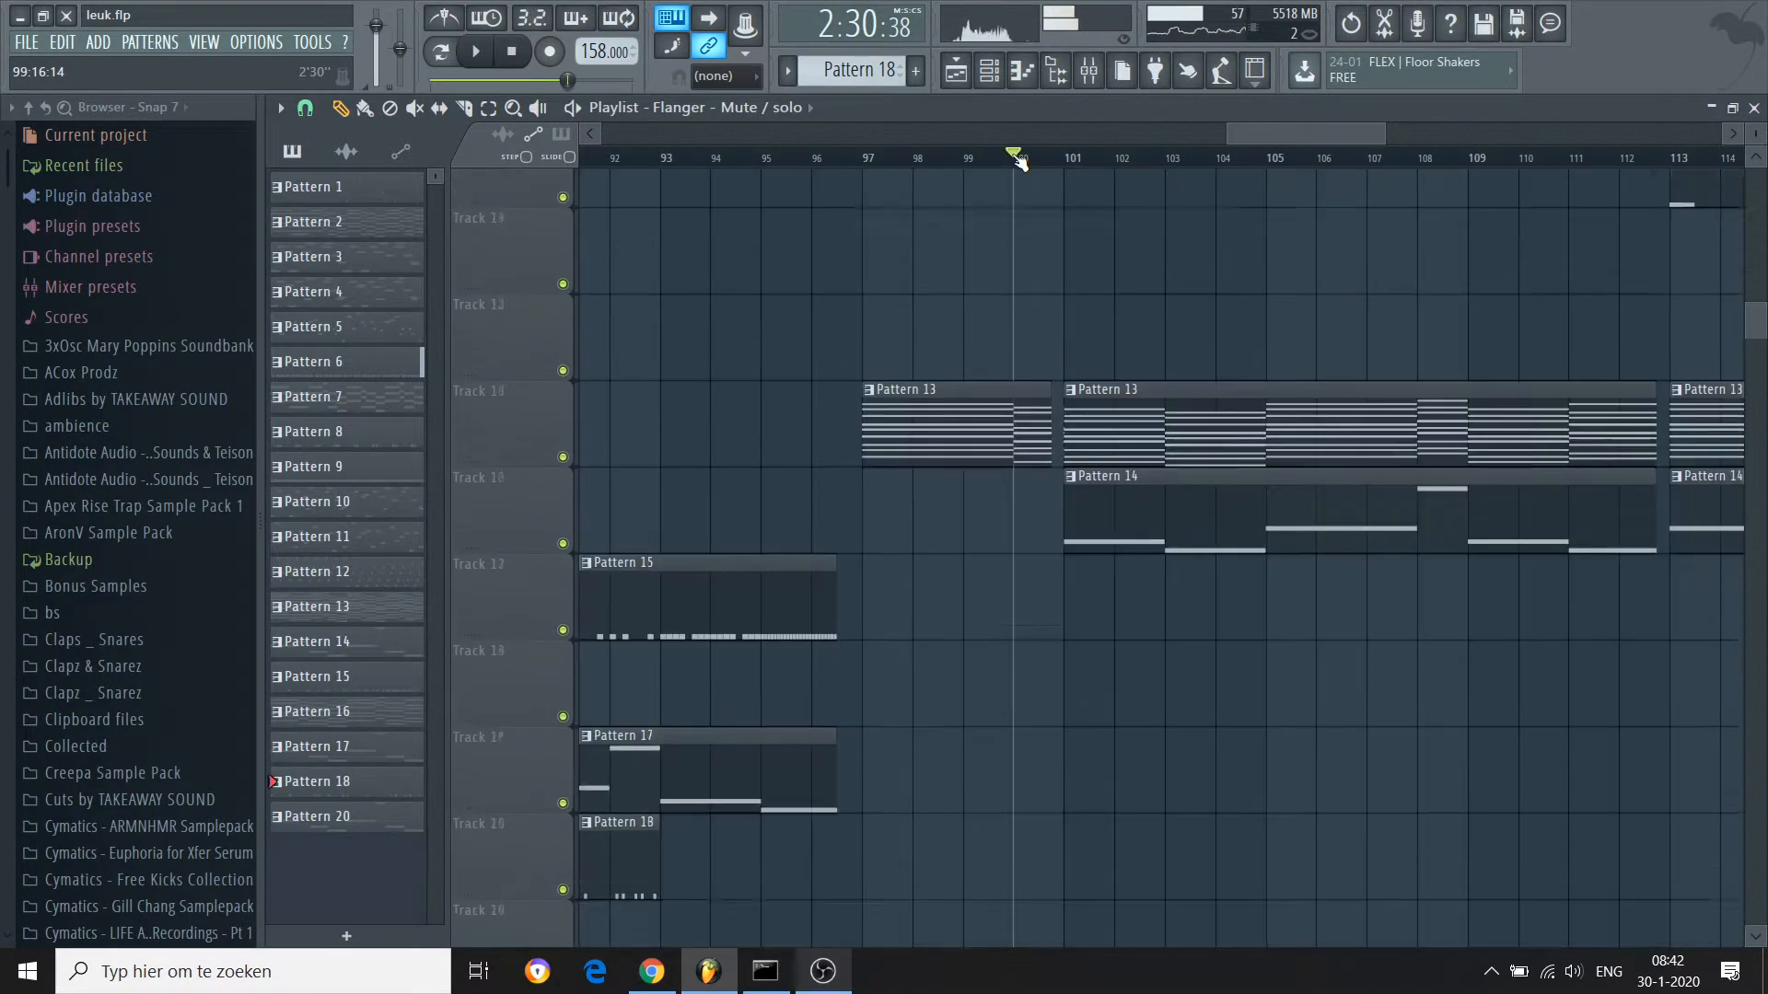
pyautogui.scroll(-1, 1019, 163)
pyautogui.scroll(6, 1019, 163)
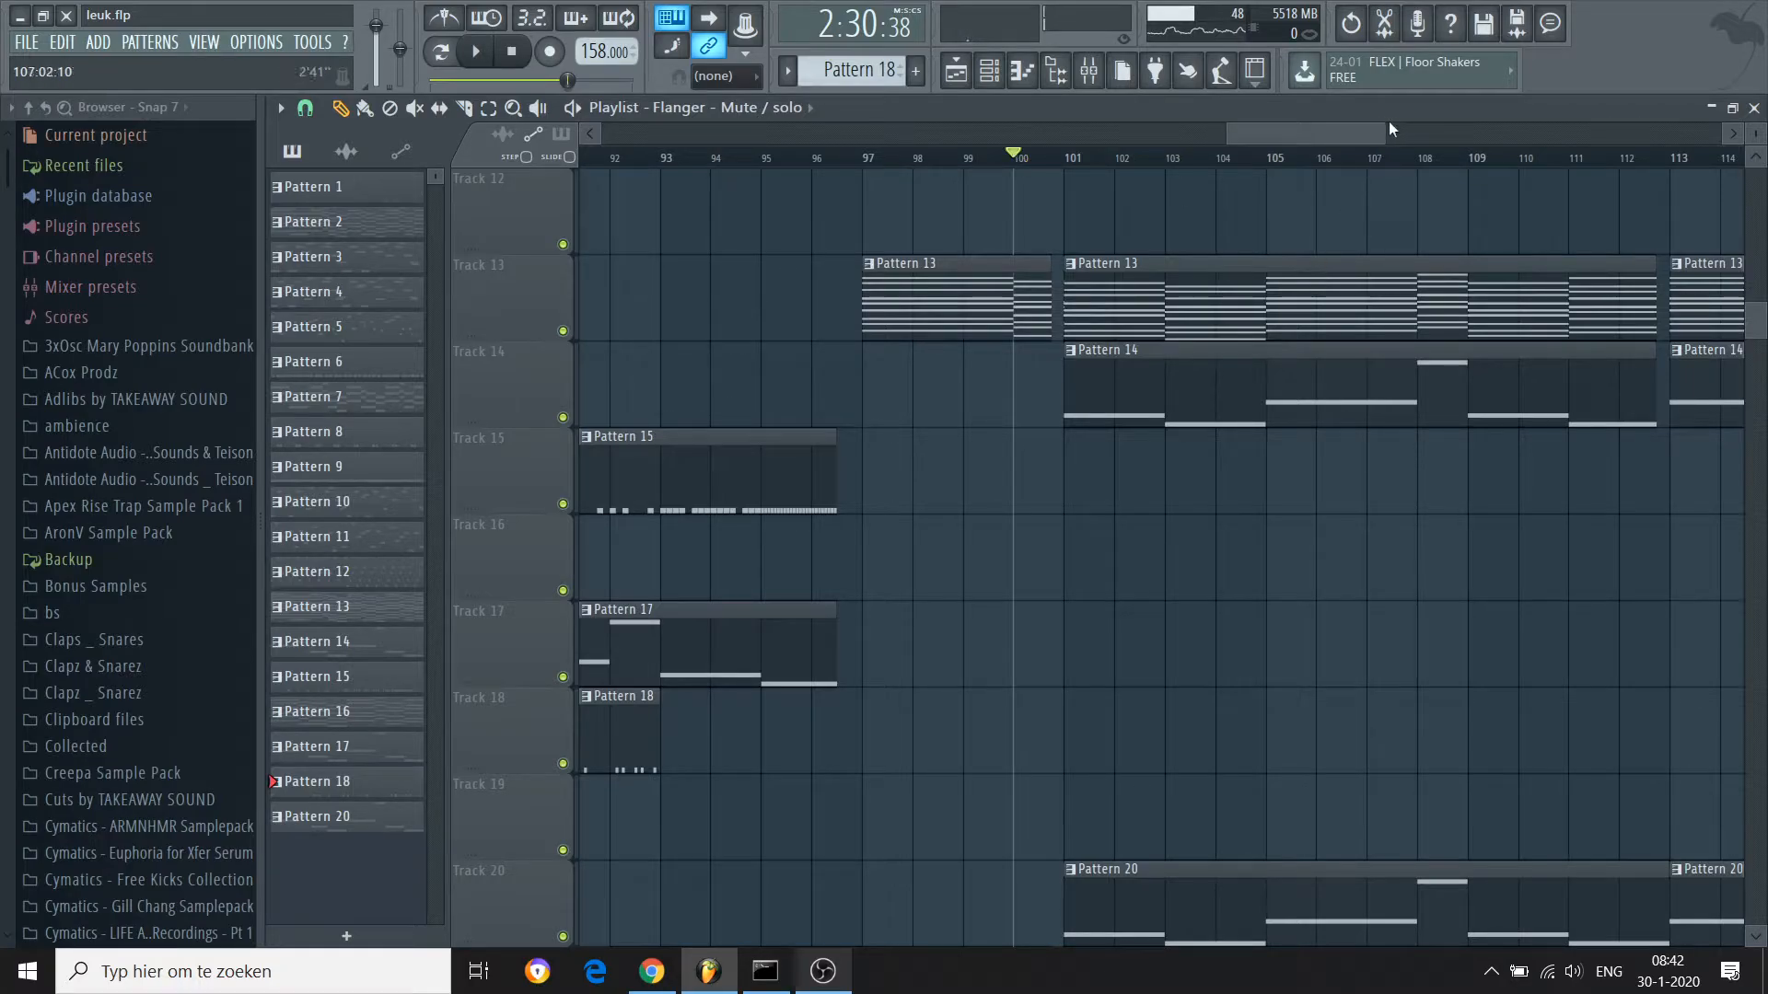
pyautogui.moveTo(1390, 129); pyautogui.dragTo(1718, 130)
pyautogui.doubleClick(990, 299)
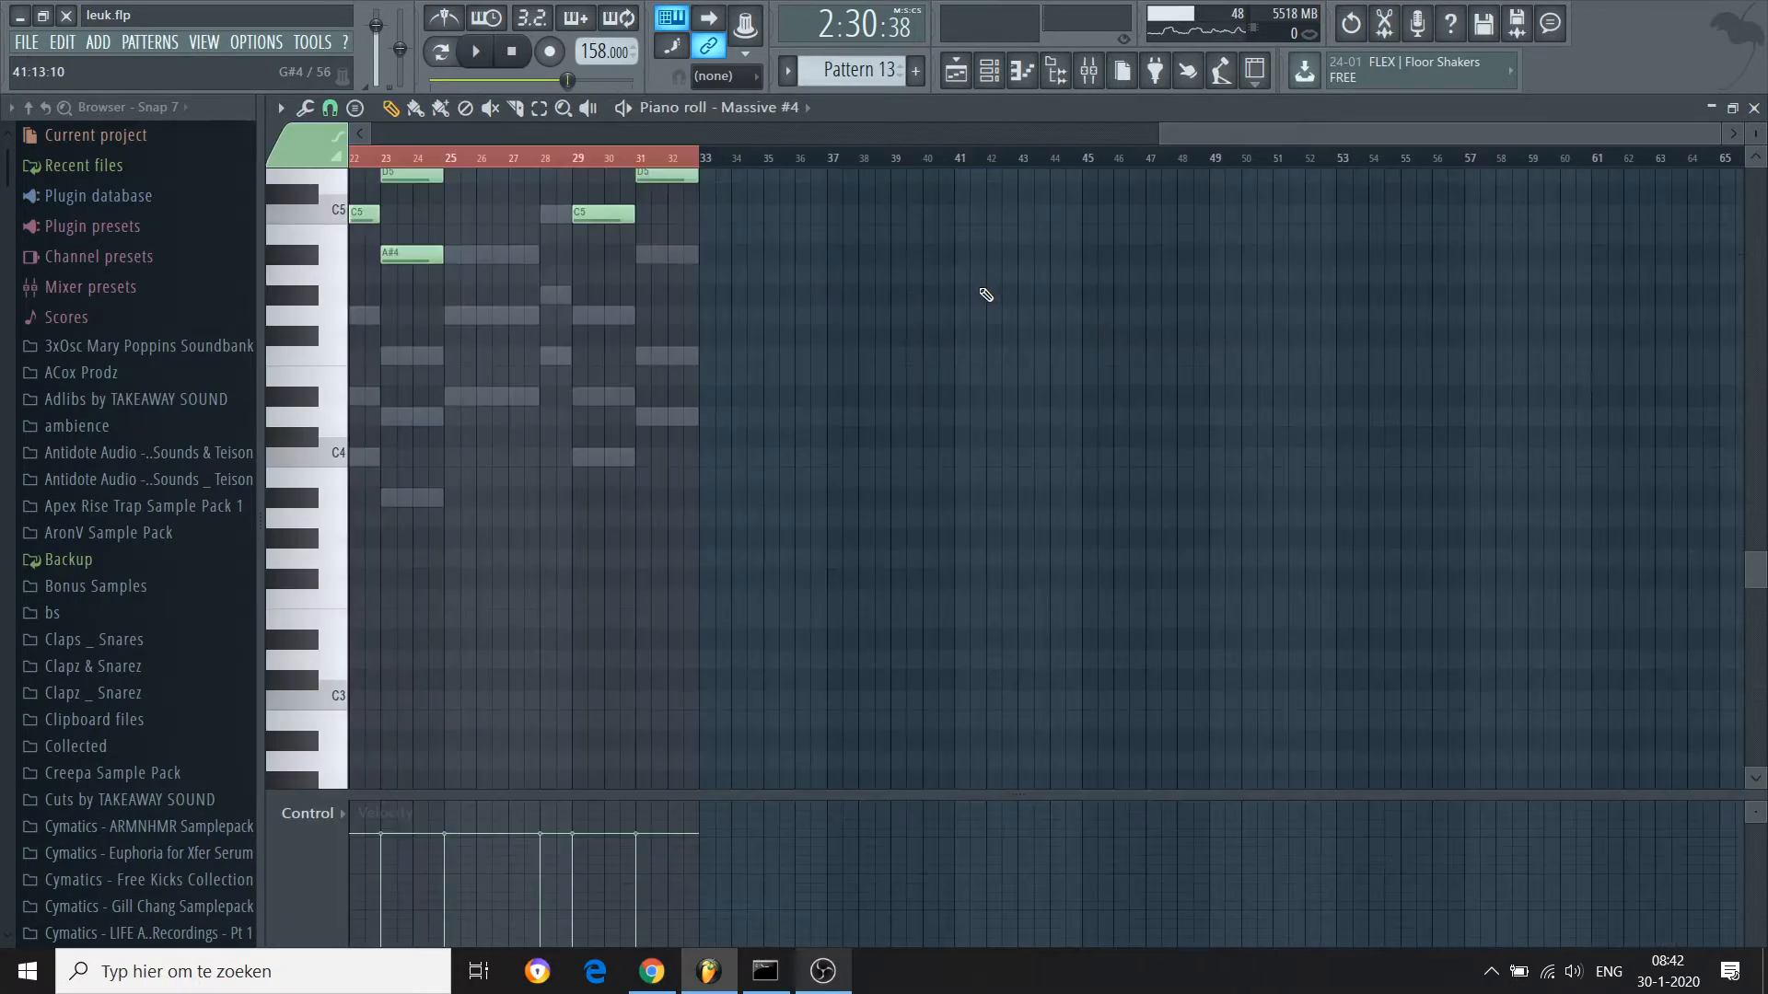
pyautogui.moveTo(1210, 134); pyautogui.dragTo(653, 140)
pyautogui.click(641, 161)
pyautogui.click(441, 53)
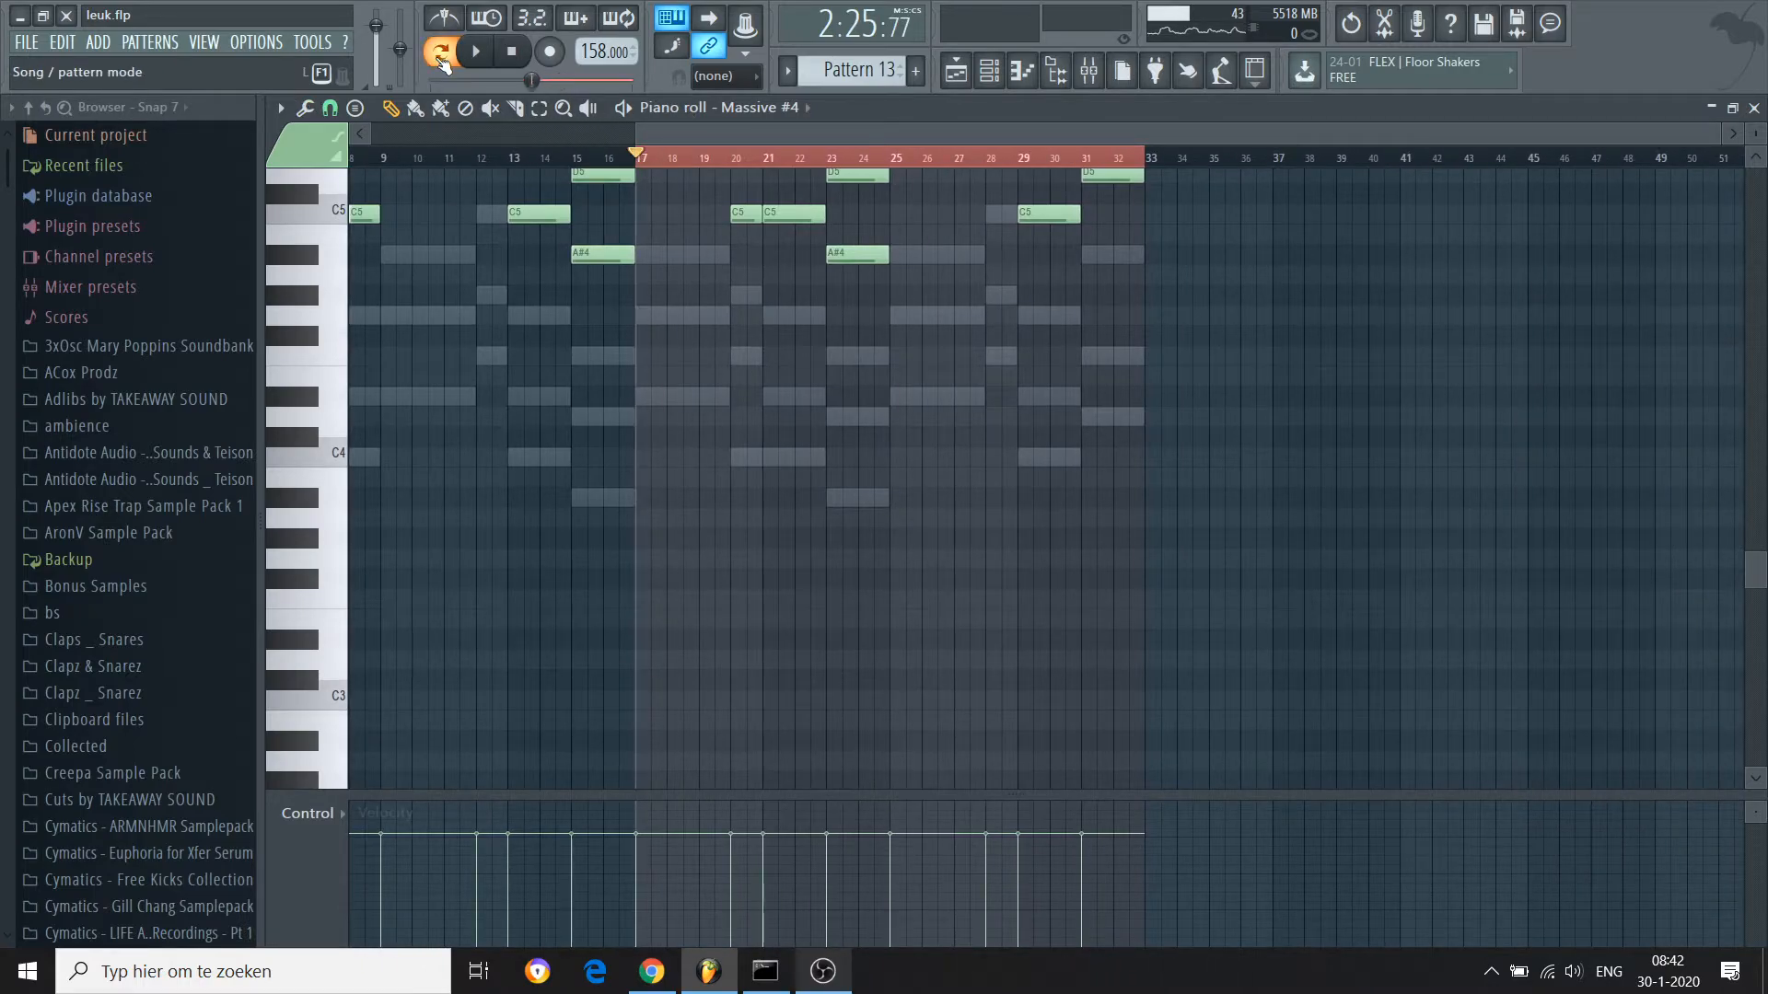
pyautogui.press('space')
pyautogui.press('space')
# Audition Pattern 13 again in pattern mode with its piano roll displayed, and return to the playlist with playback stopped
pyautogui.click(955, 70)
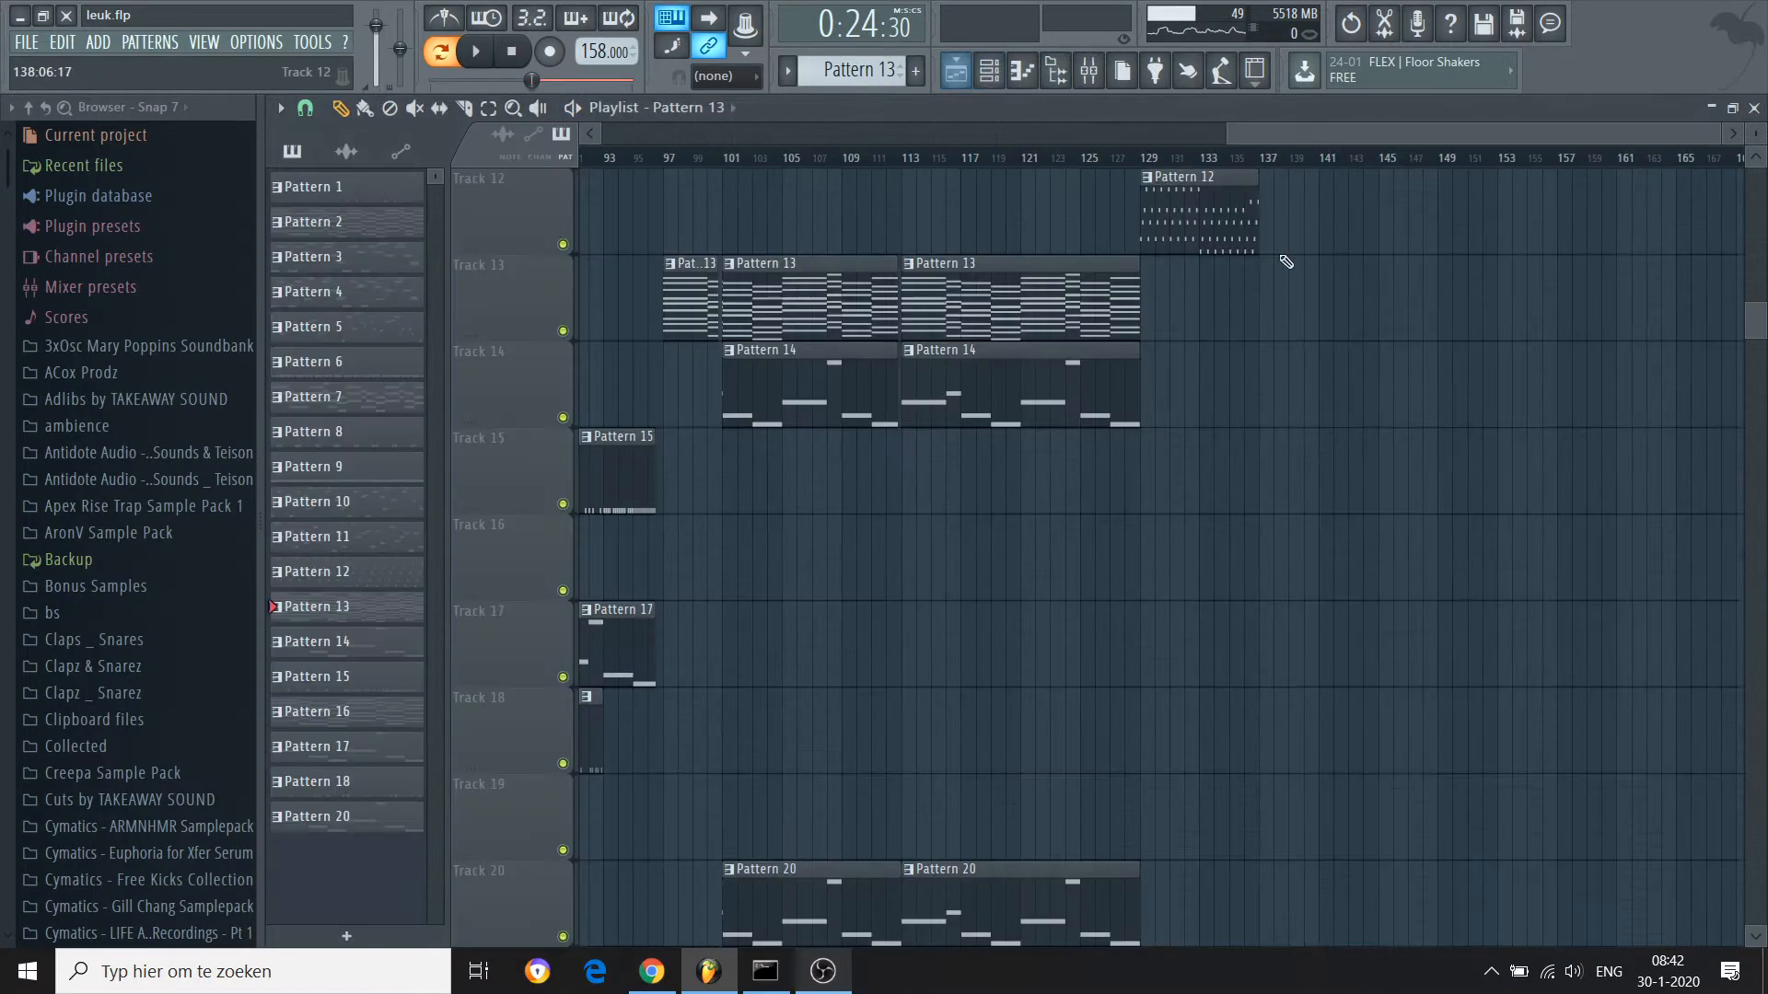
pyautogui.click(932, 159)
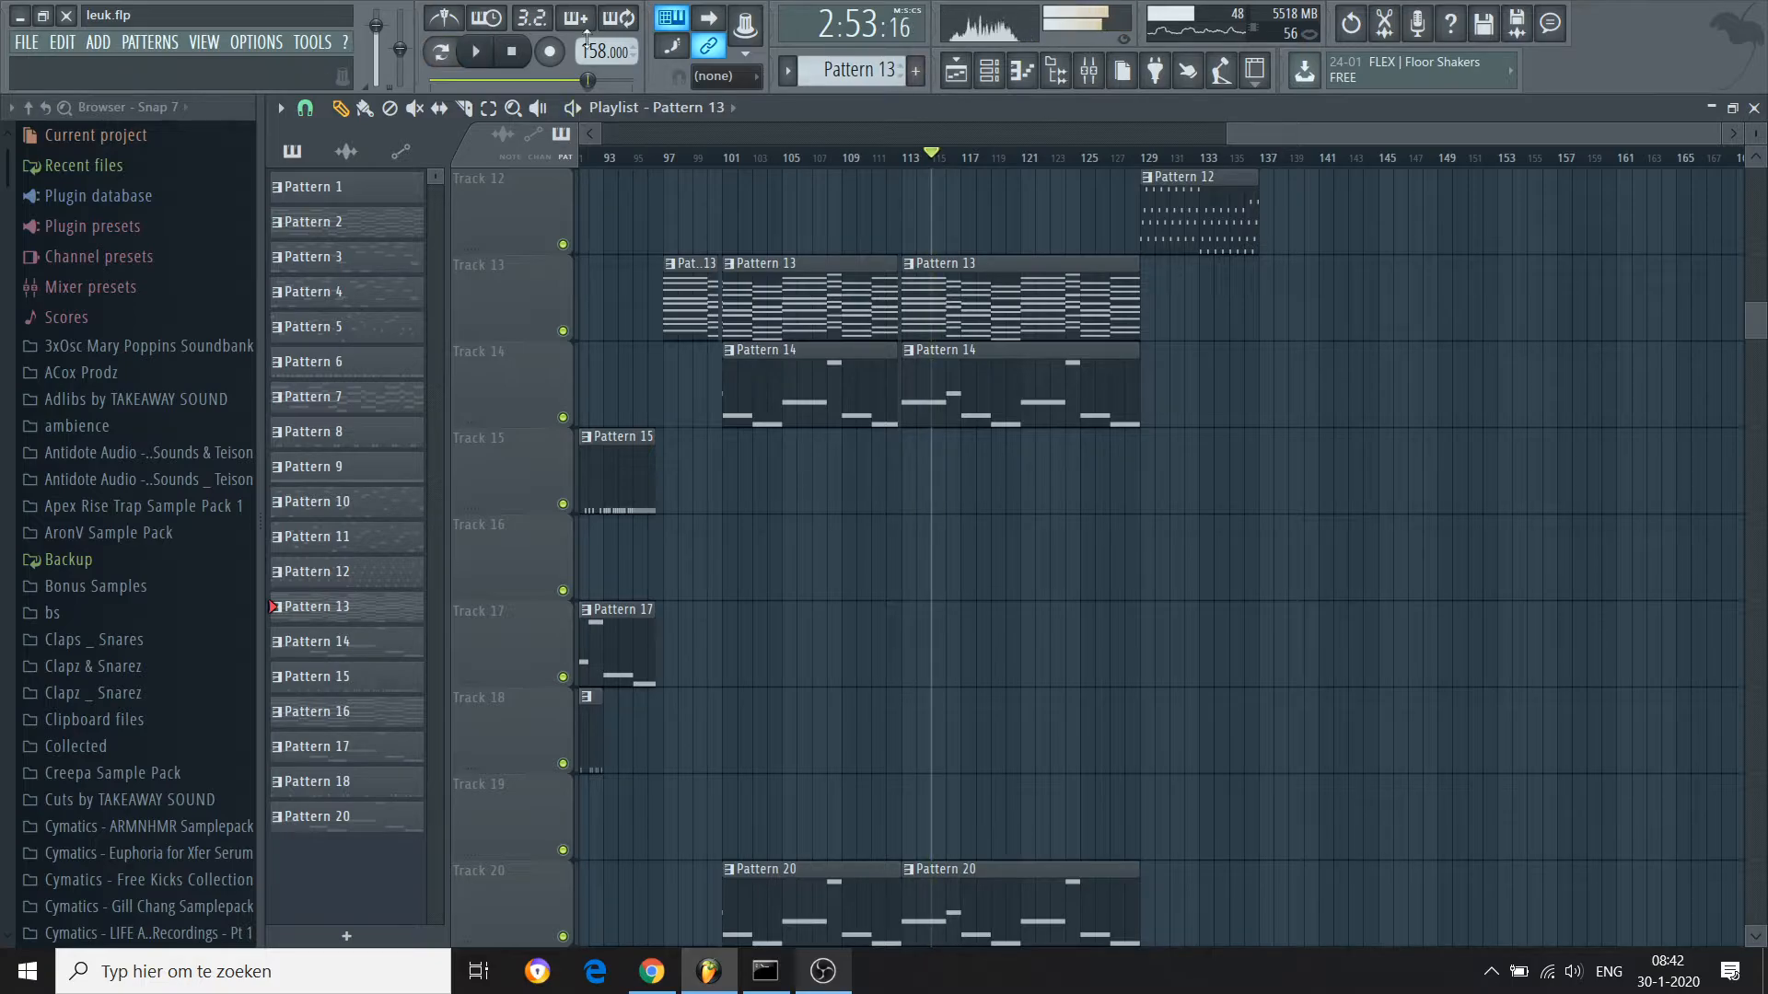
pyautogui.click(441, 53)
pyautogui.press('space')
pyautogui.click(1022, 70)
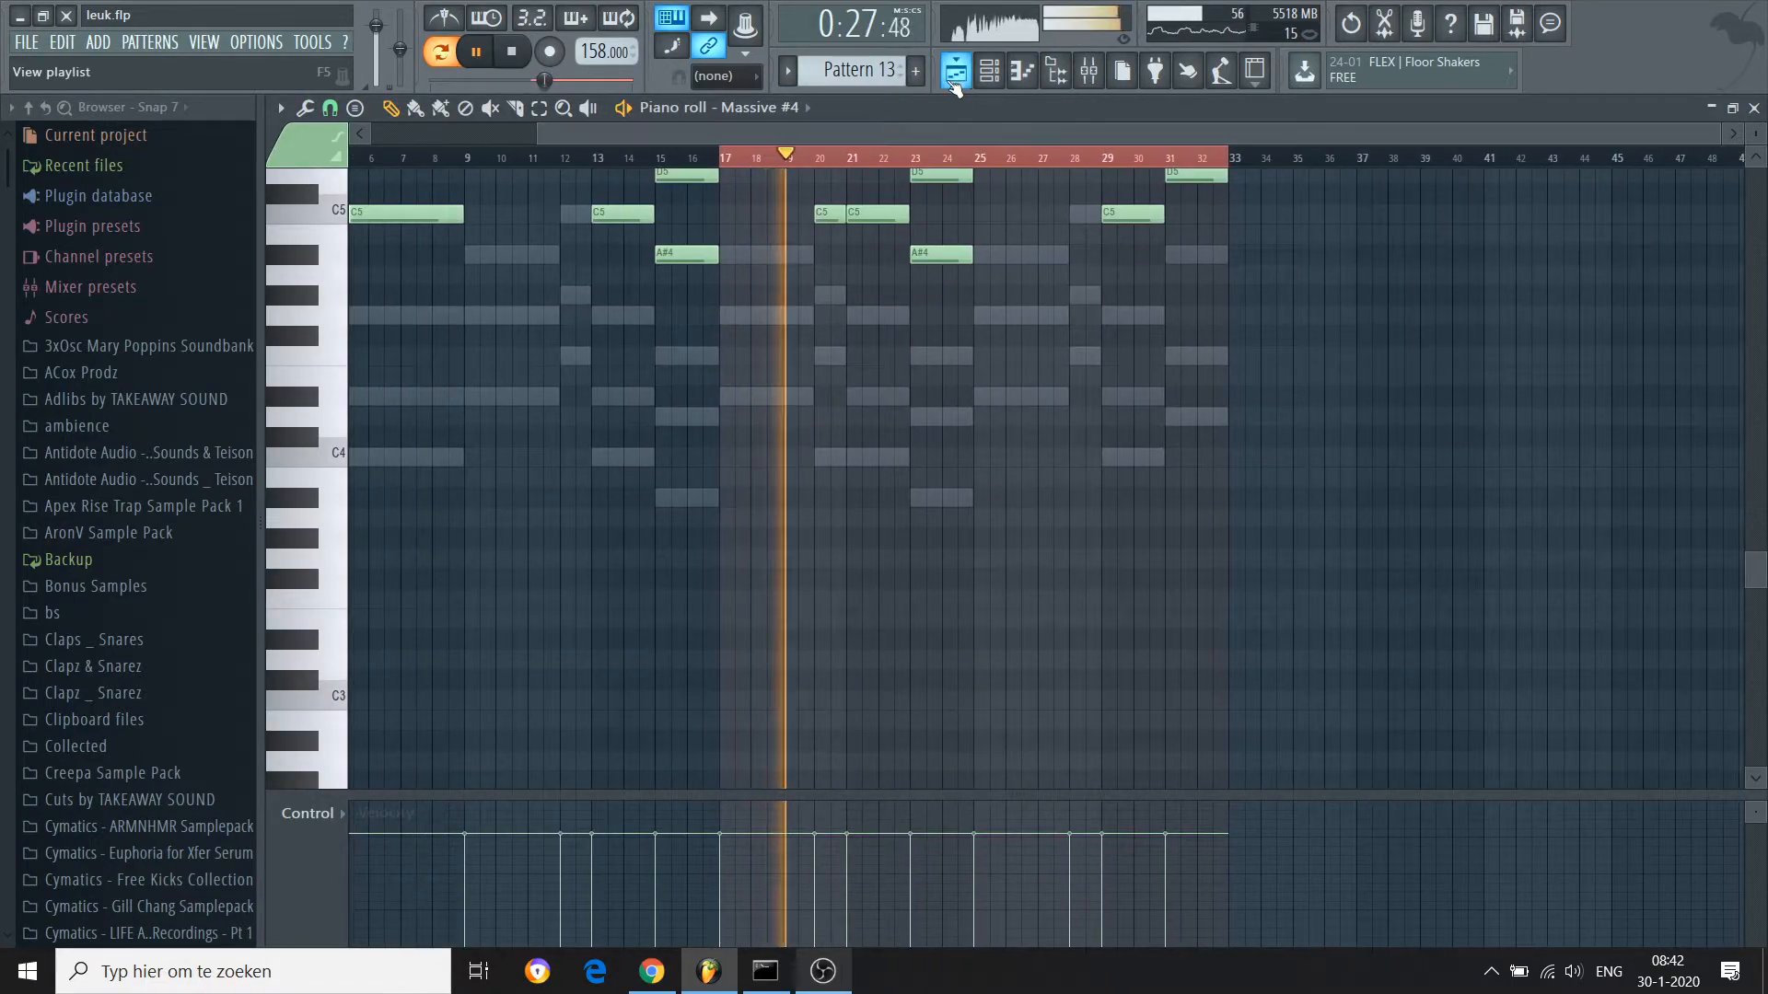
pyautogui.click(956, 70)
pyautogui.press('space')
# Solo Track 13, also enable the Massive #4 and Massive #5 channel pitch tracks, and start song playback from bar 97
pyautogui.rightClick(562, 330)
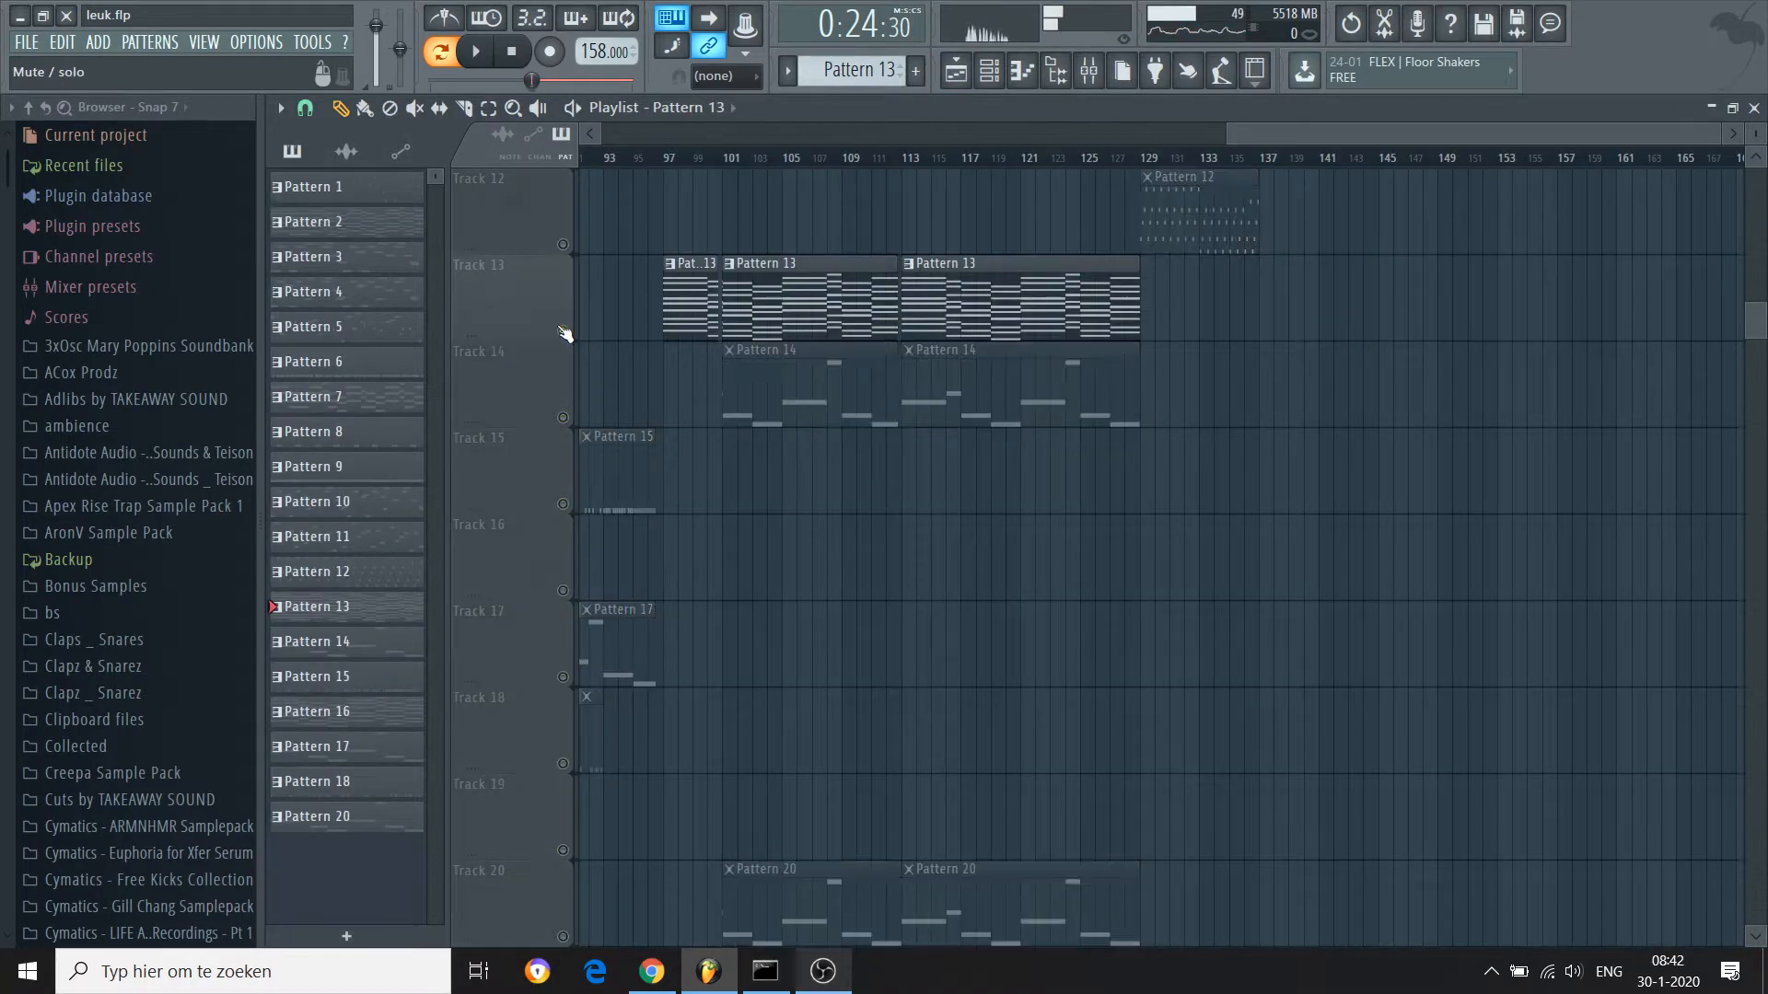
pyautogui.click(666, 158)
pyautogui.scroll(-10, 667, 161)
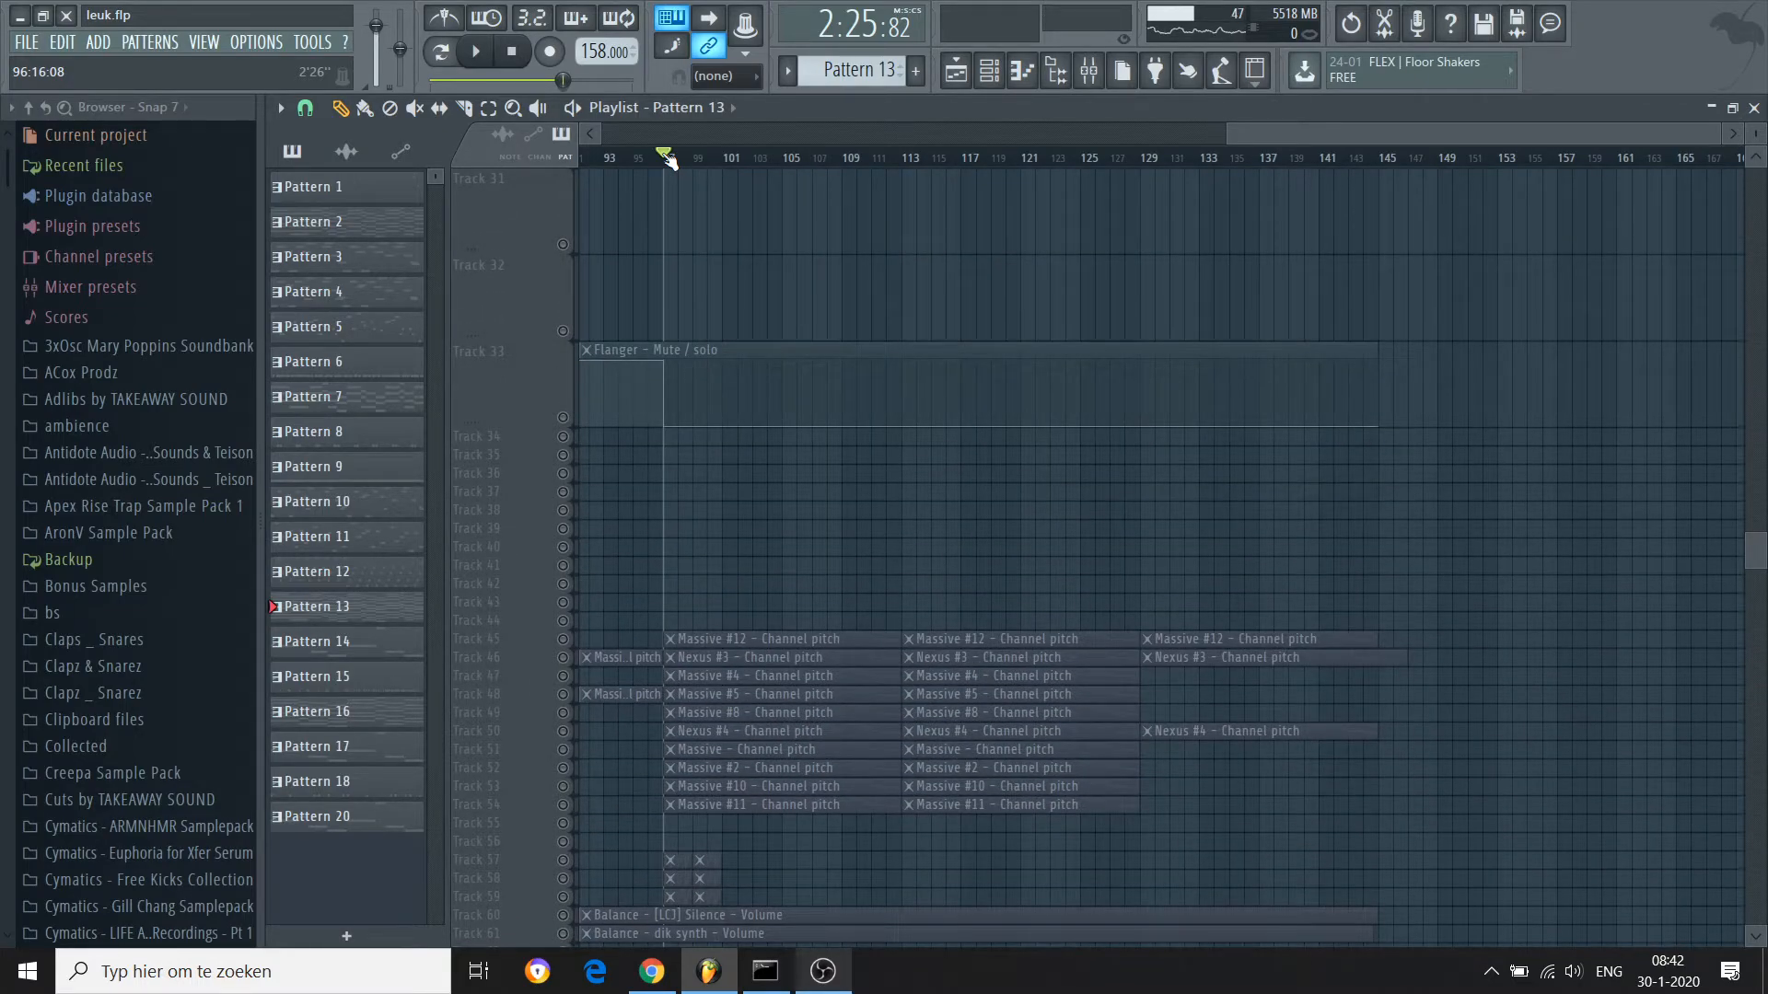
pyautogui.click(564, 677)
pyautogui.click(563, 694)
pyautogui.press('space')
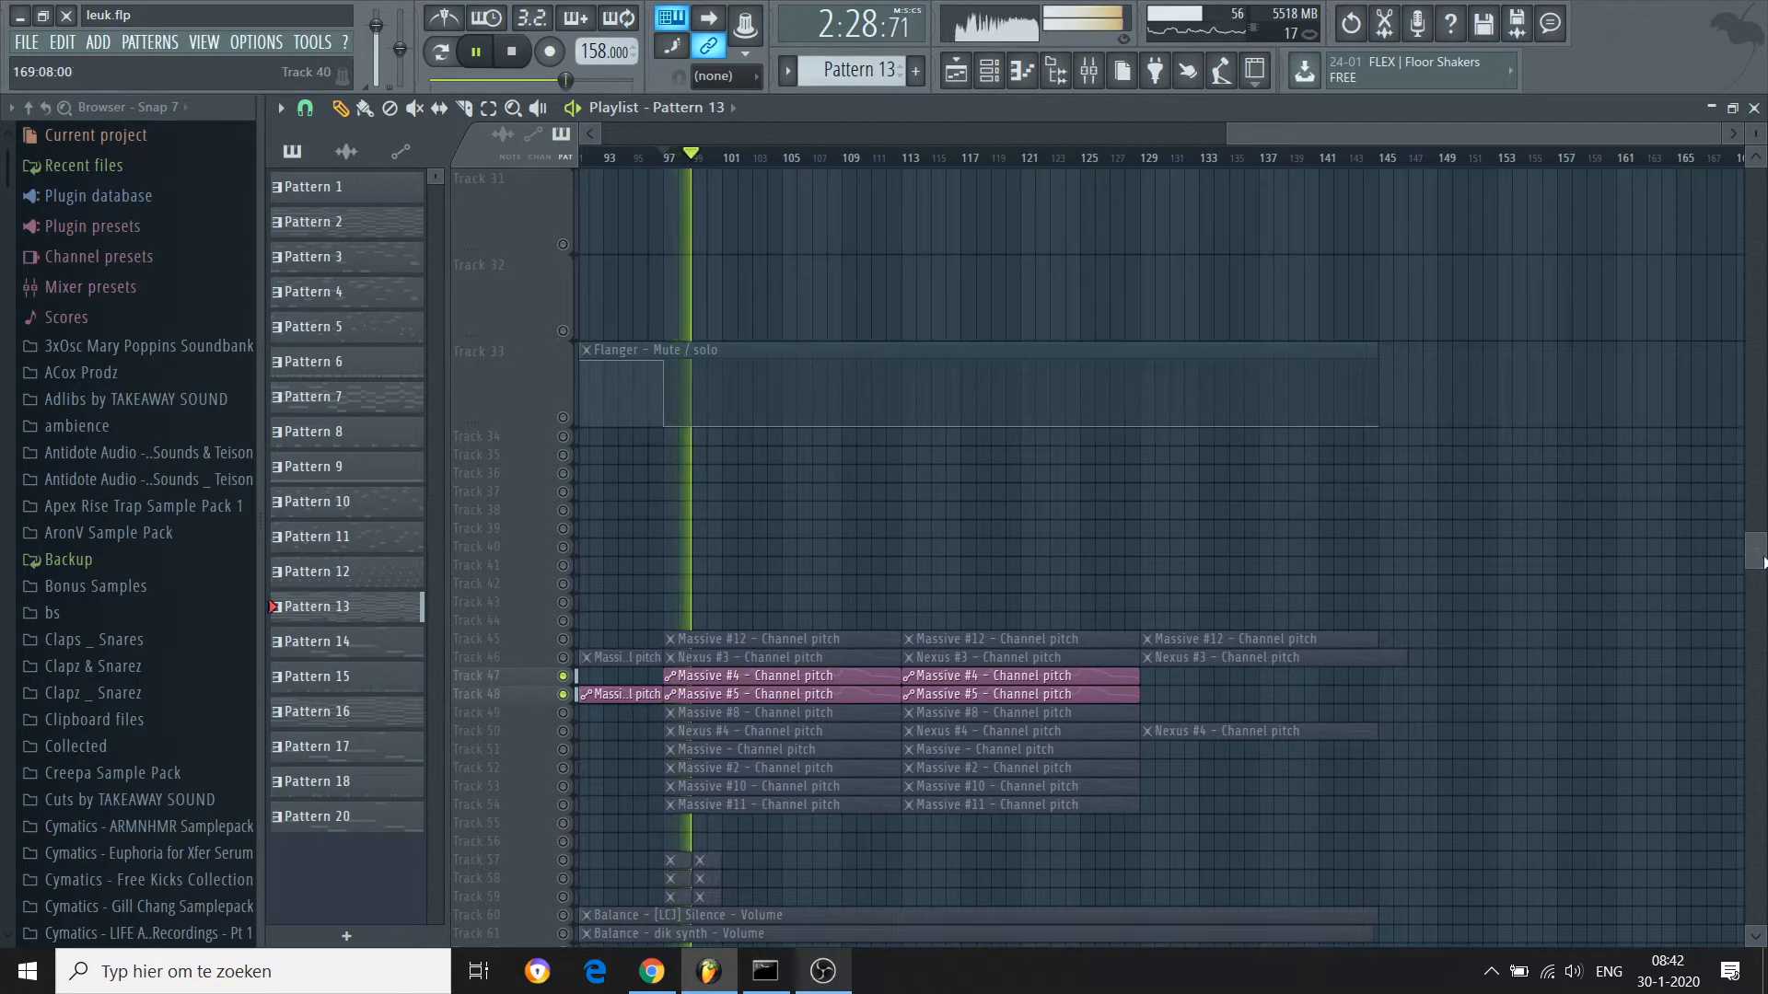
# Move the Massive #4 - Channel pitch clip at bar 97 from Track 47 up to Track 32, and stop playback
pyautogui.moveTo(1760, 562); pyautogui.dragTo(1720, 613)
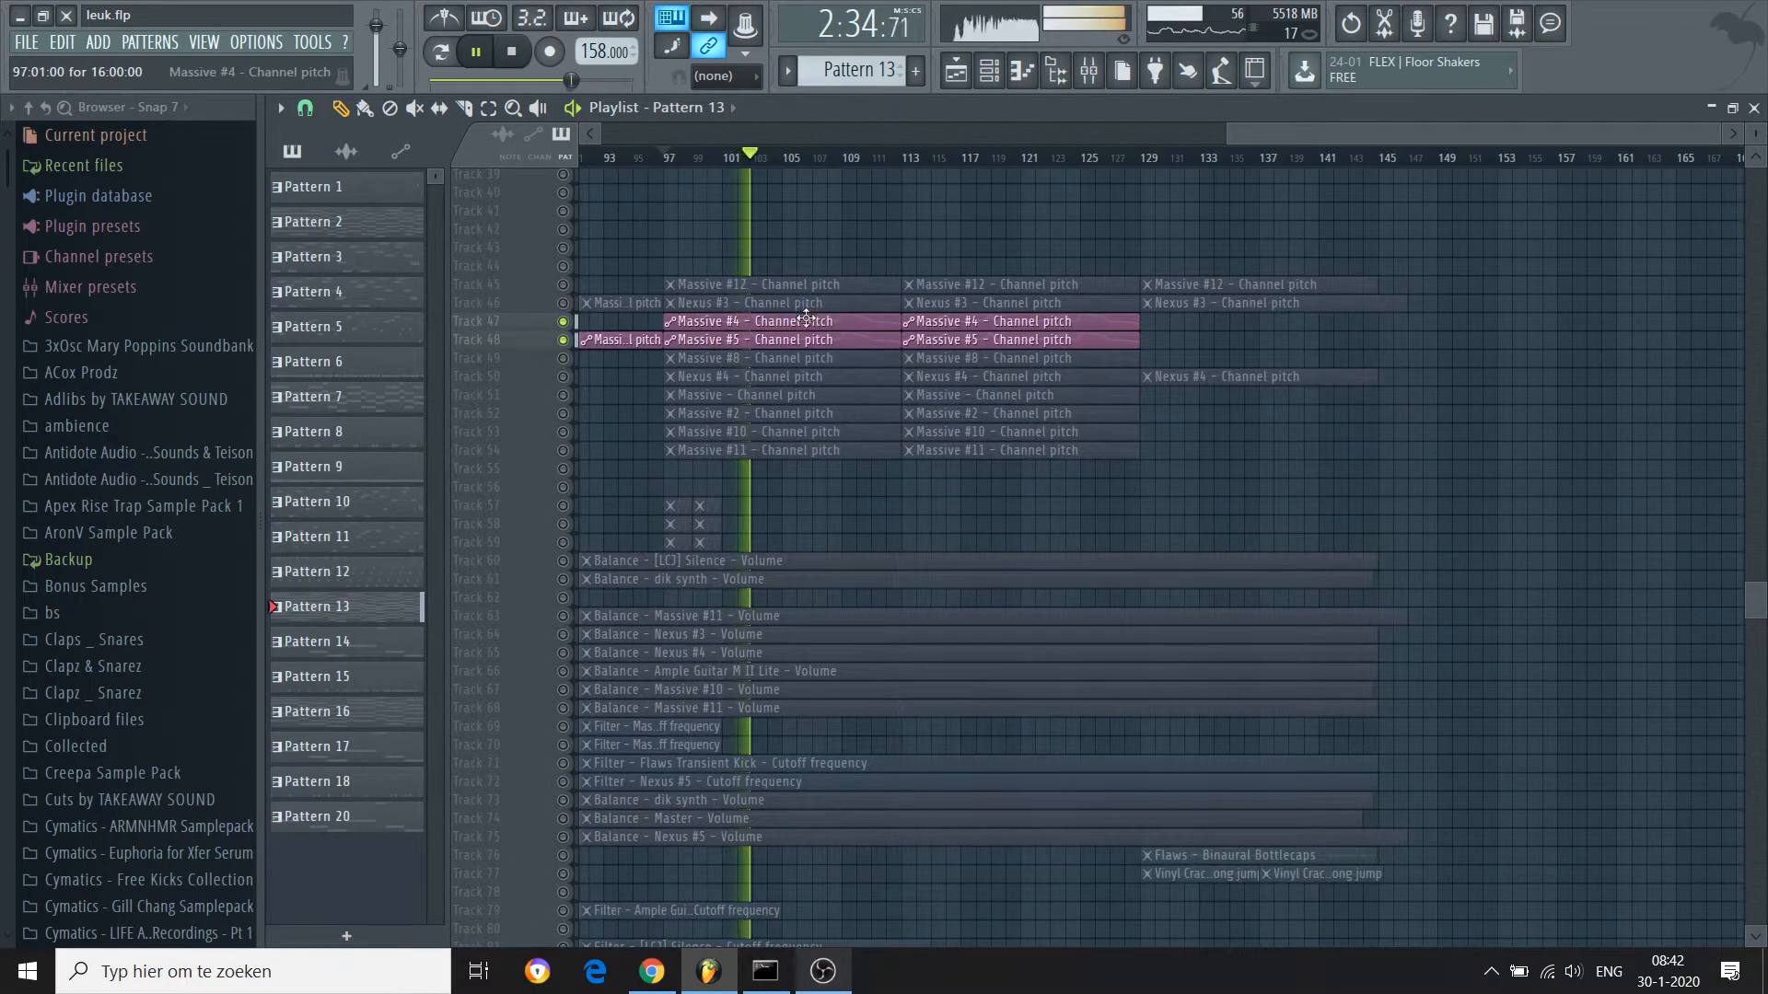
pyautogui.moveTo(806, 319); pyautogui.dragTo(810, 206)
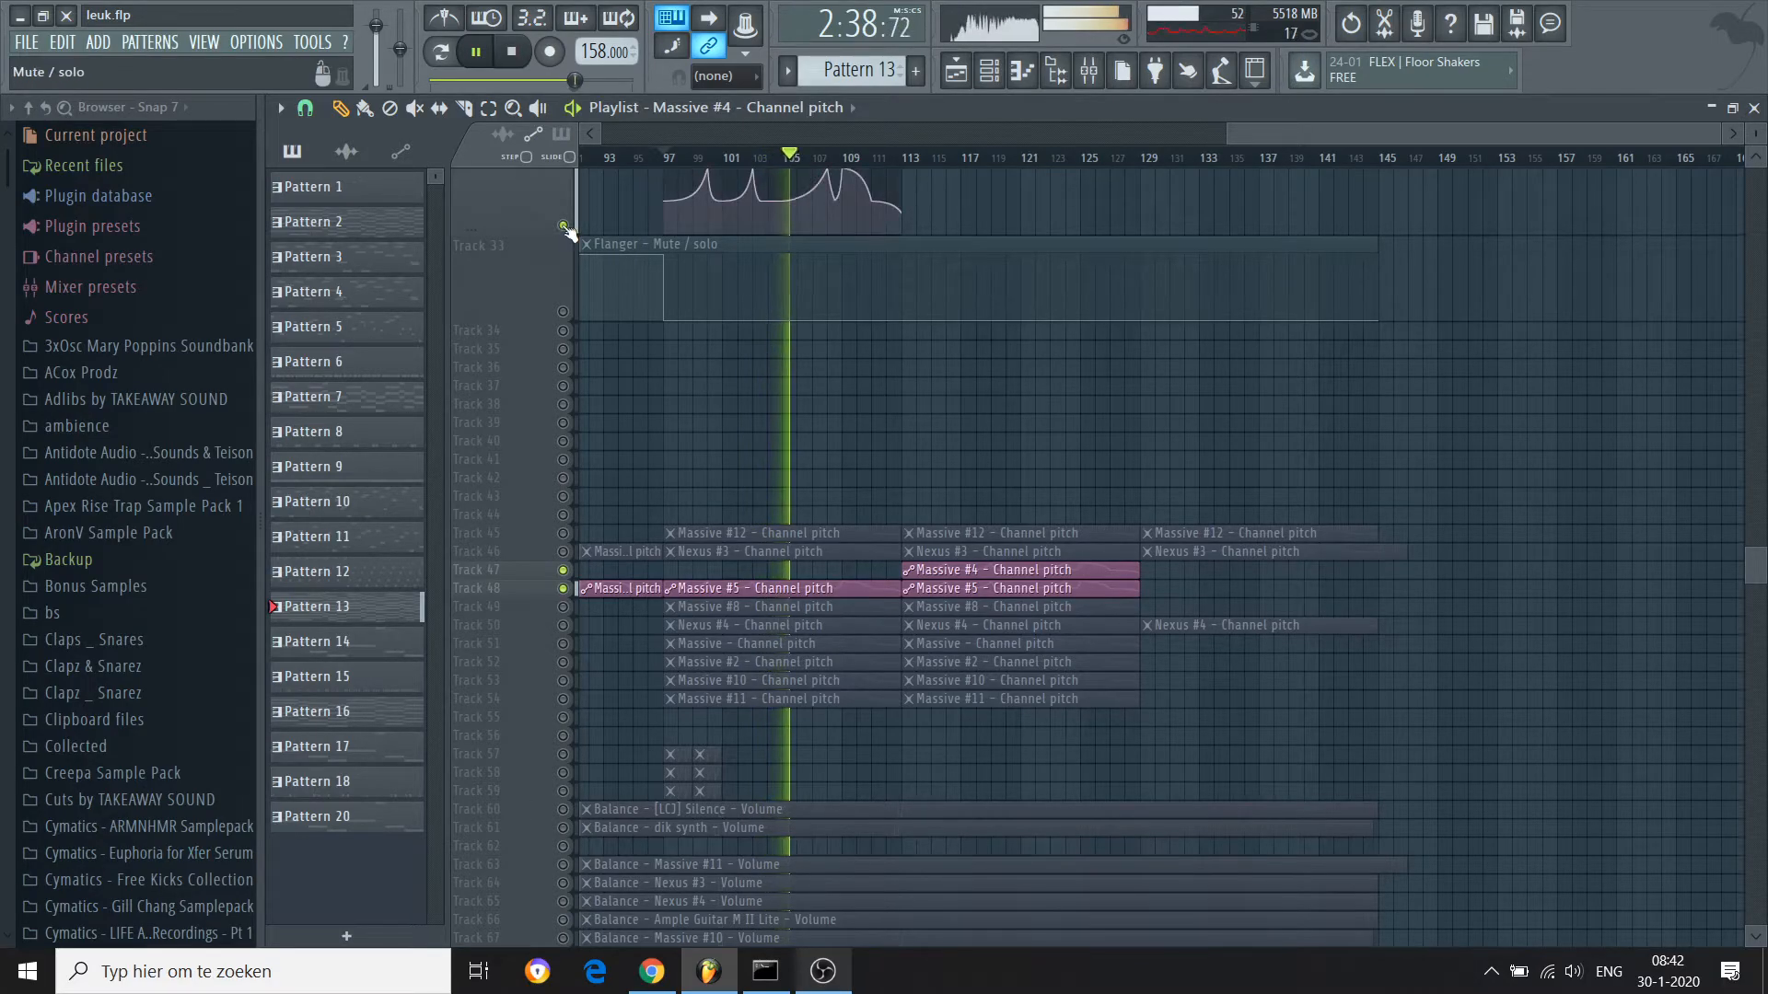
pyautogui.scroll(3, 571, 232)
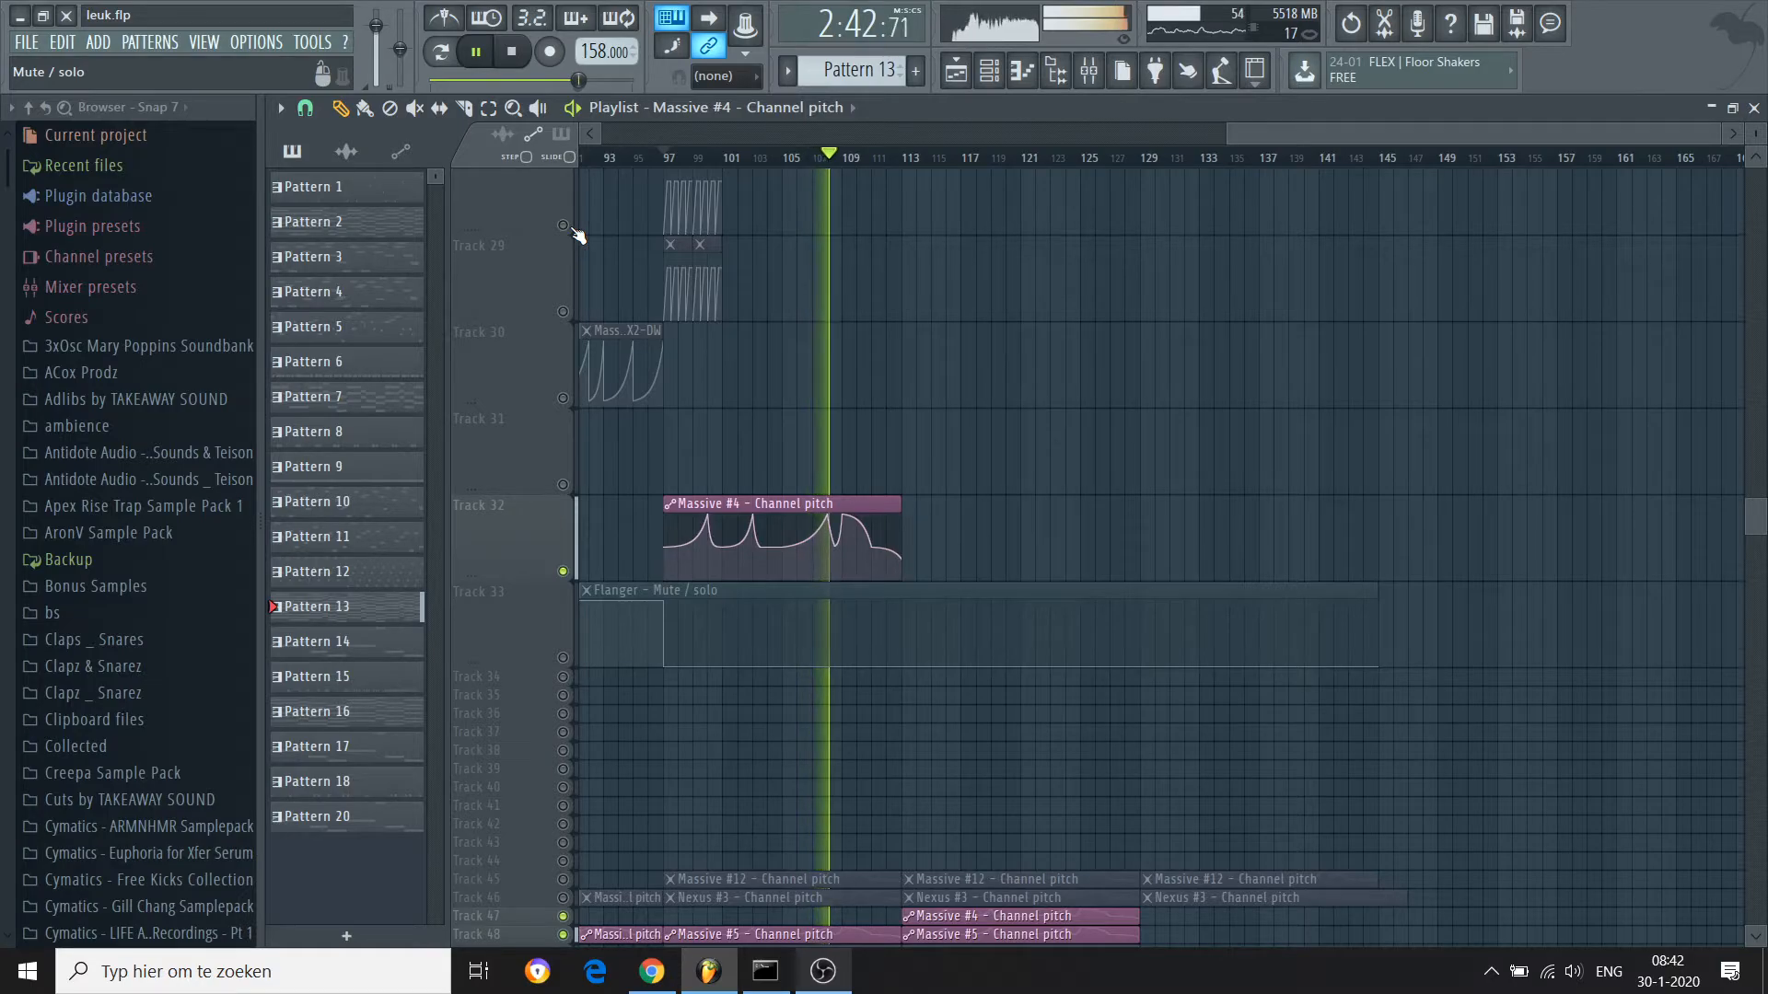
pyautogui.press('space')
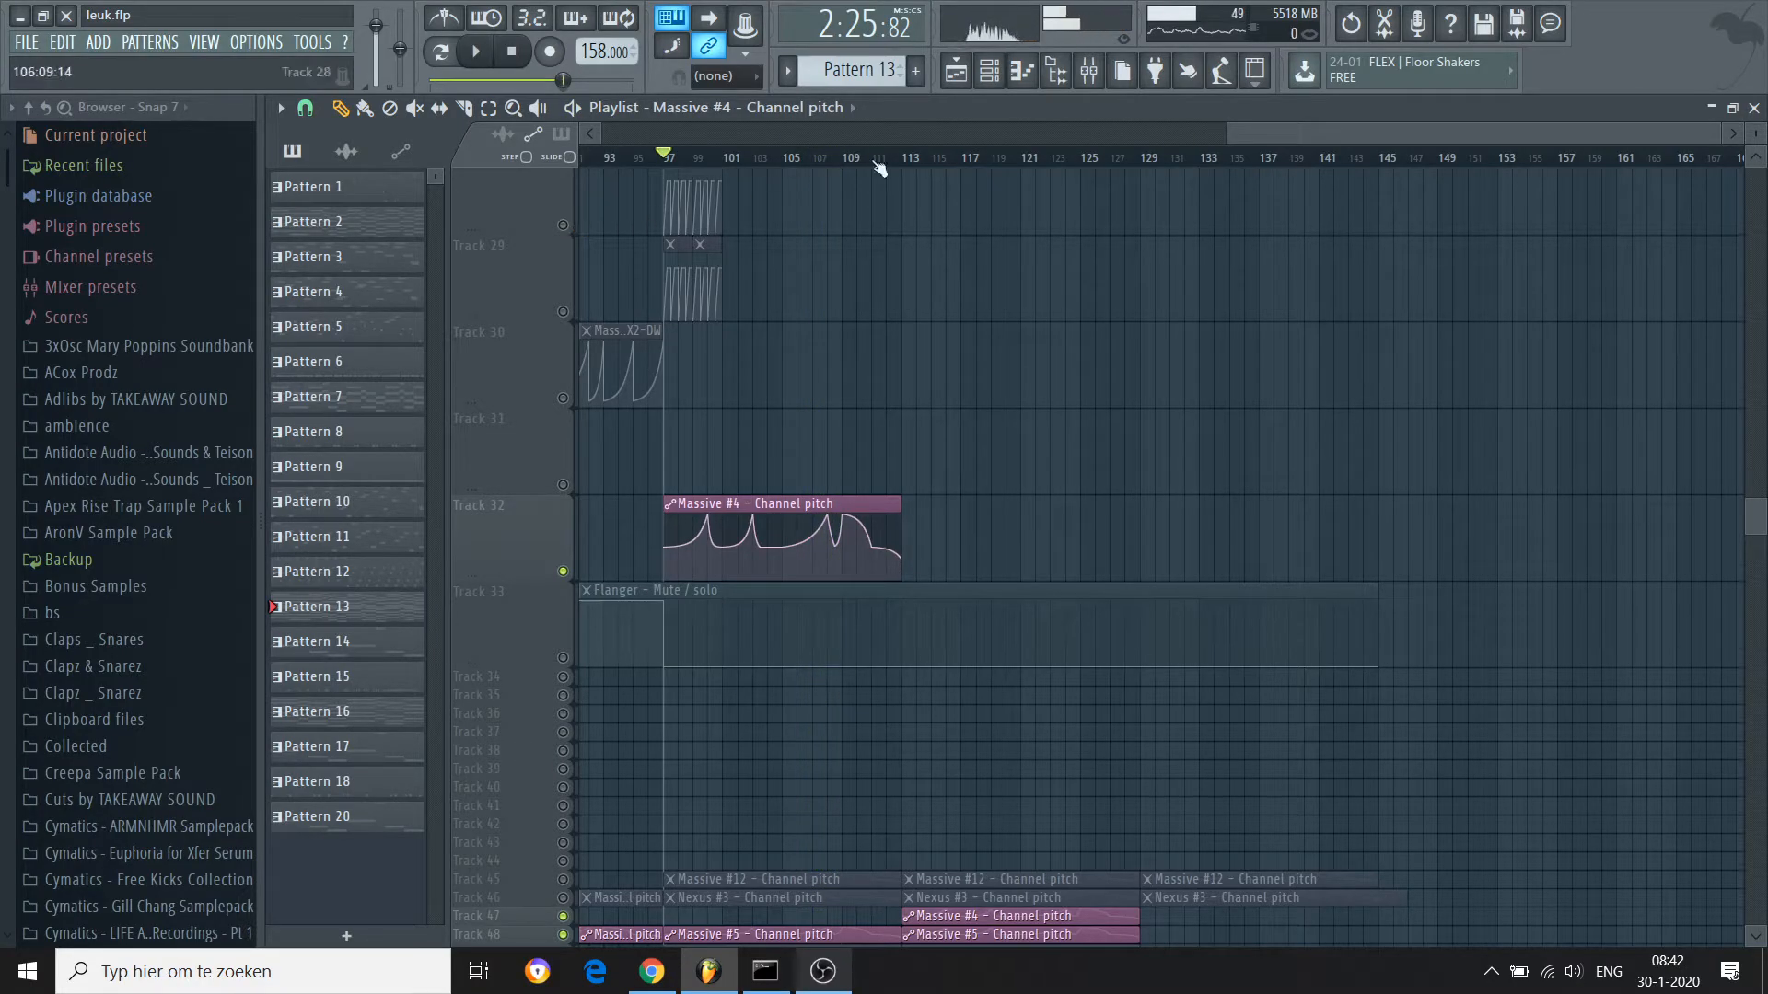
# Widen the playlist view to start at bar 1, check the mixer inserts, and return to the playlist
pyautogui.moveTo(1227, 136); pyautogui.dragTo(571, 61)
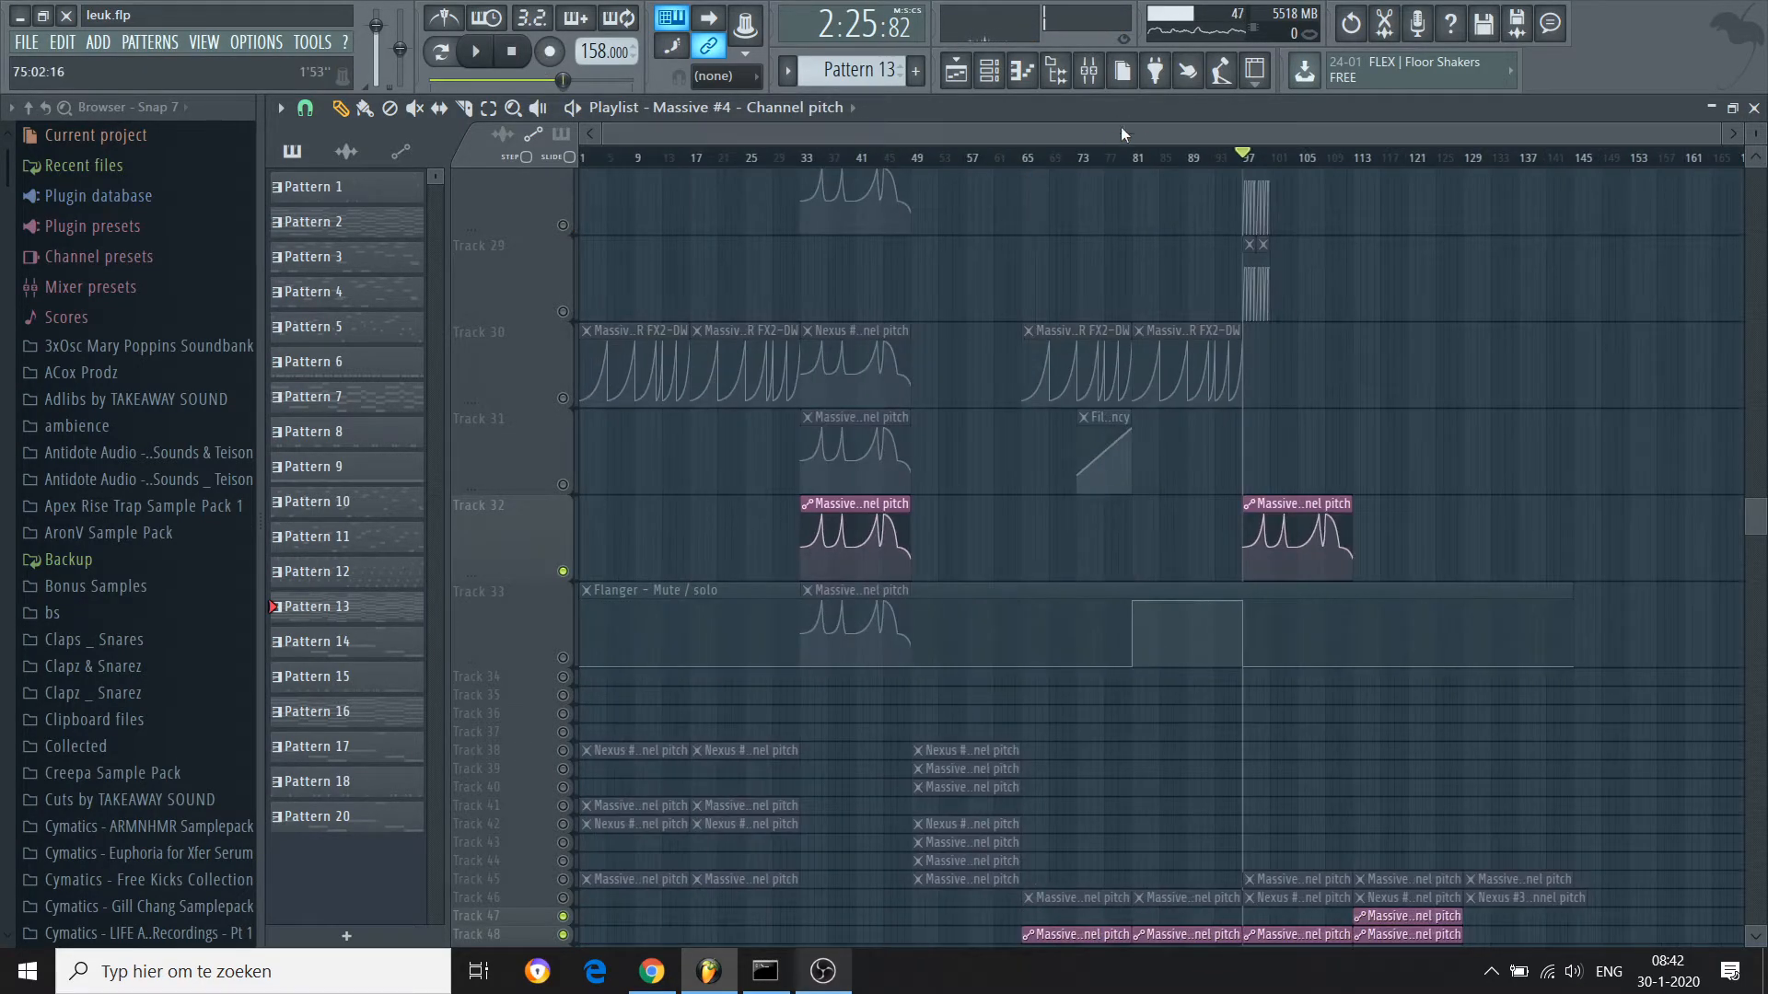
pyautogui.click(1089, 71)
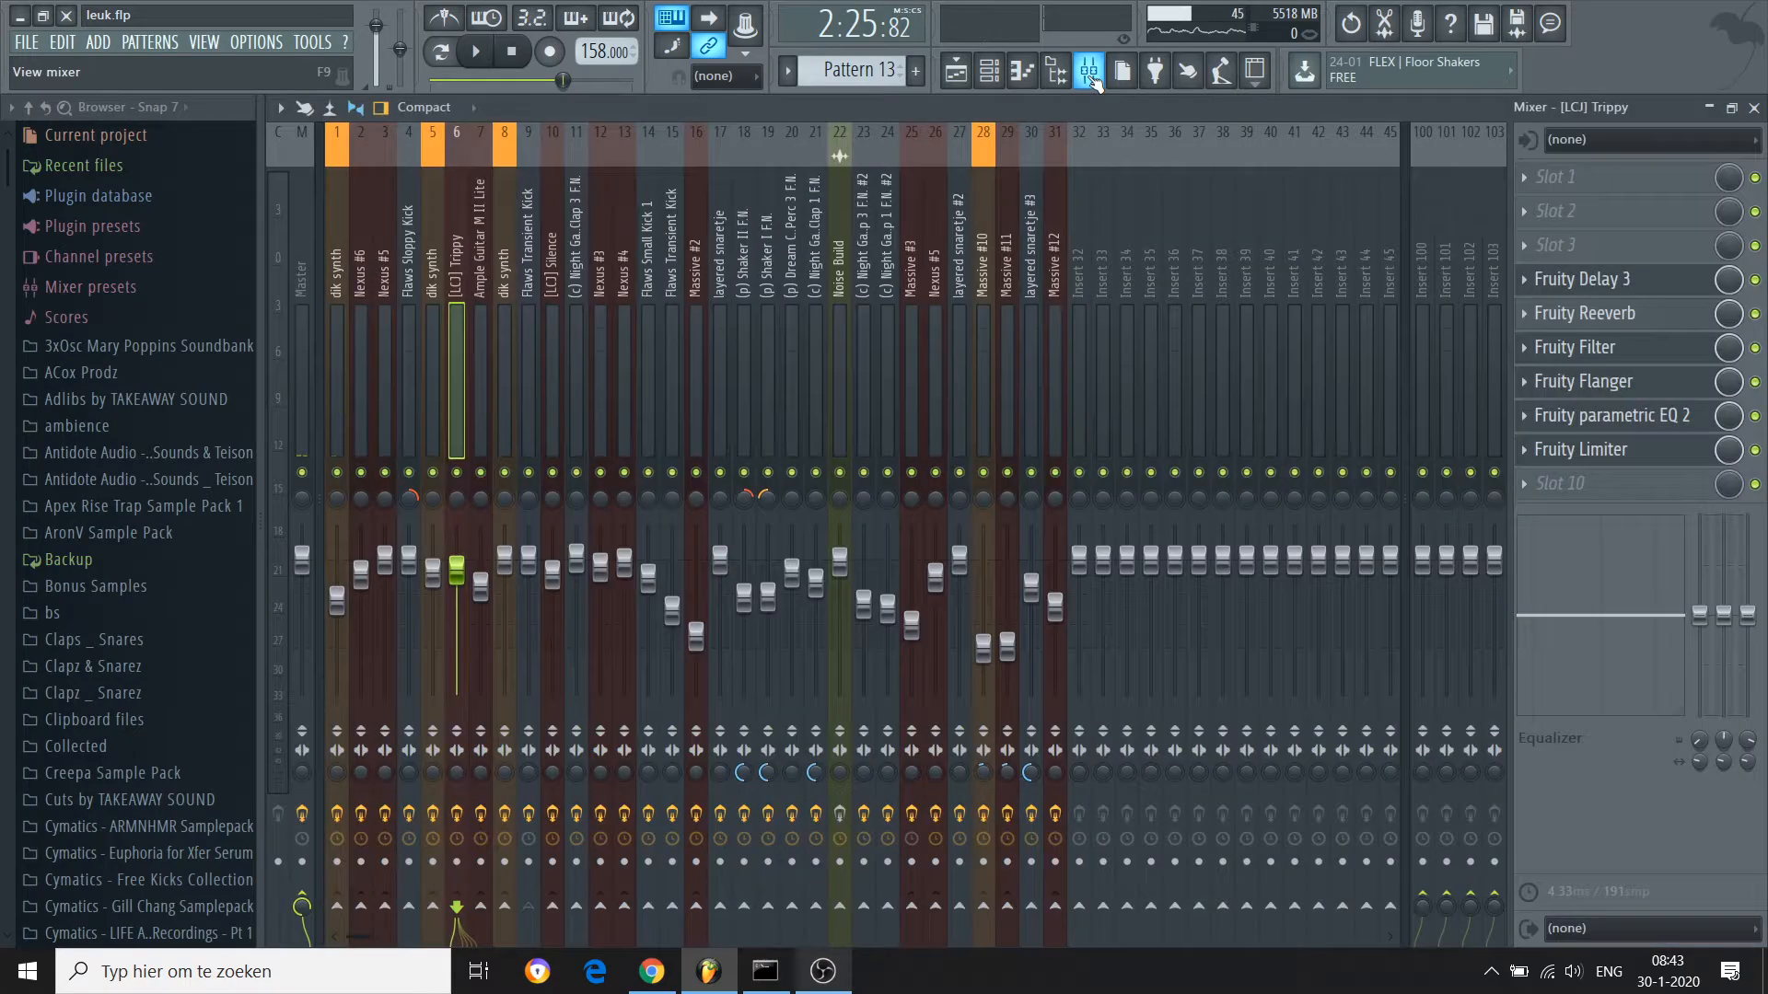
pyautogui.click(956, 70)
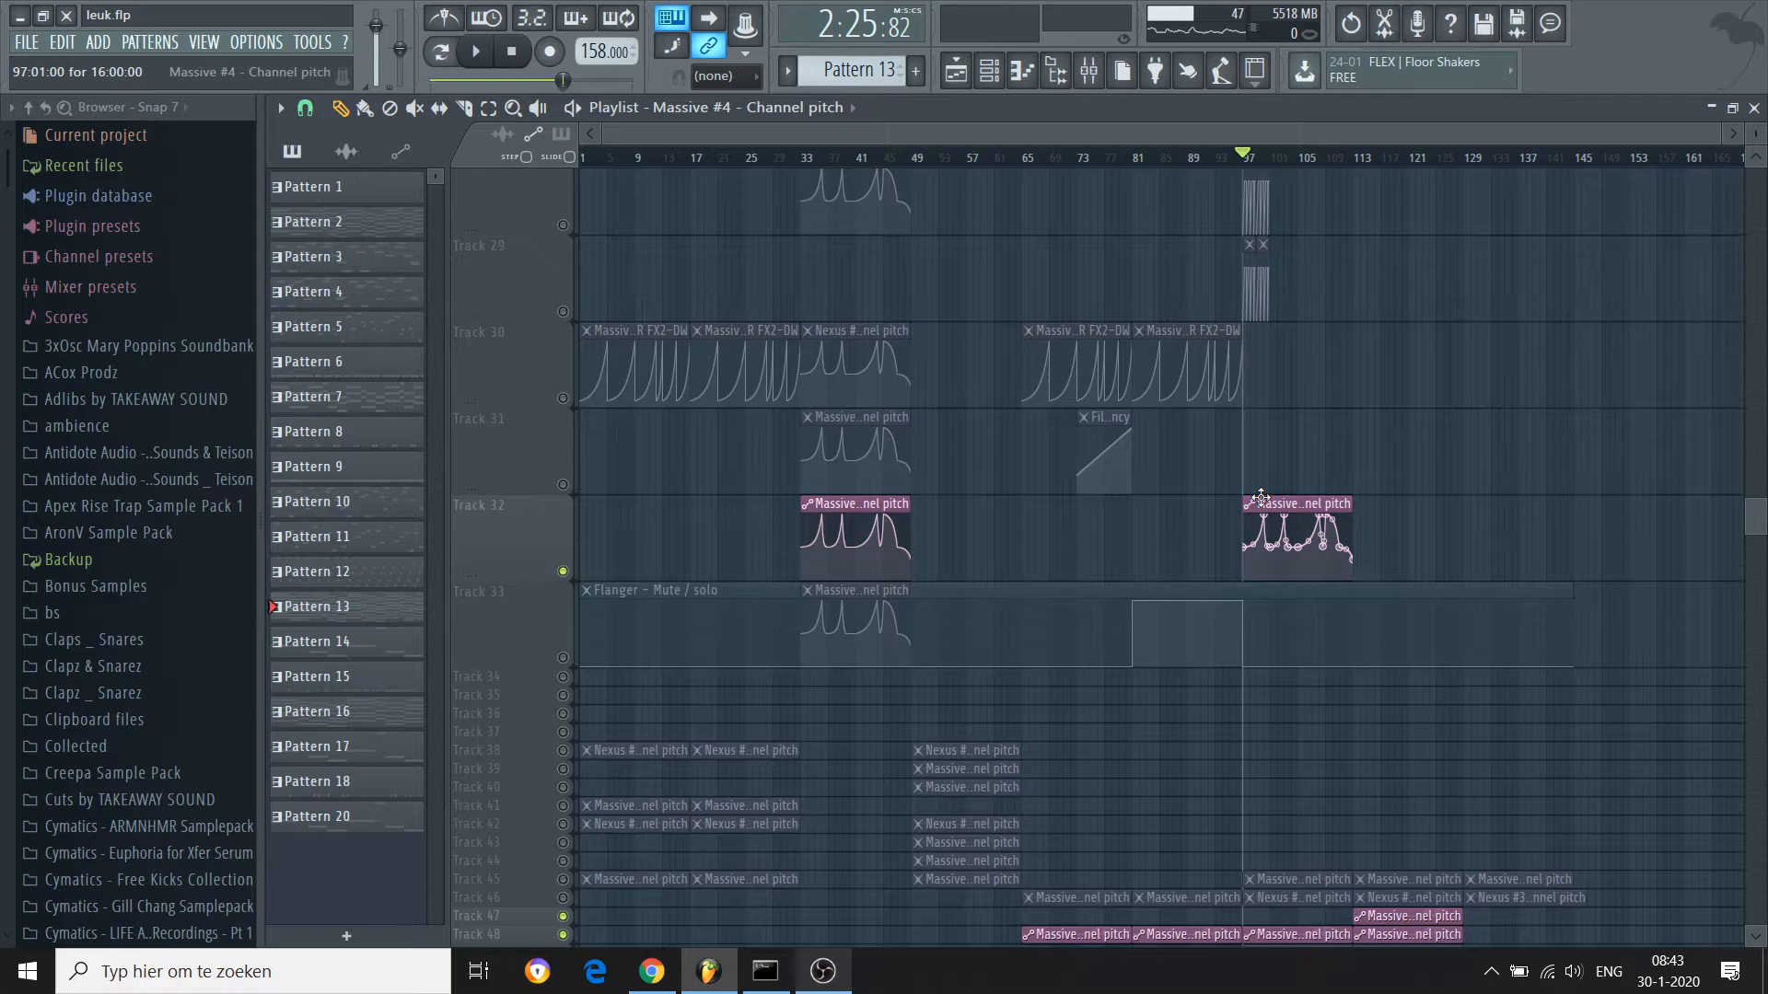
# Turn all playlist tracks back on so the full arrangement is audible
pyautogui.scroll(10, 545, 273)
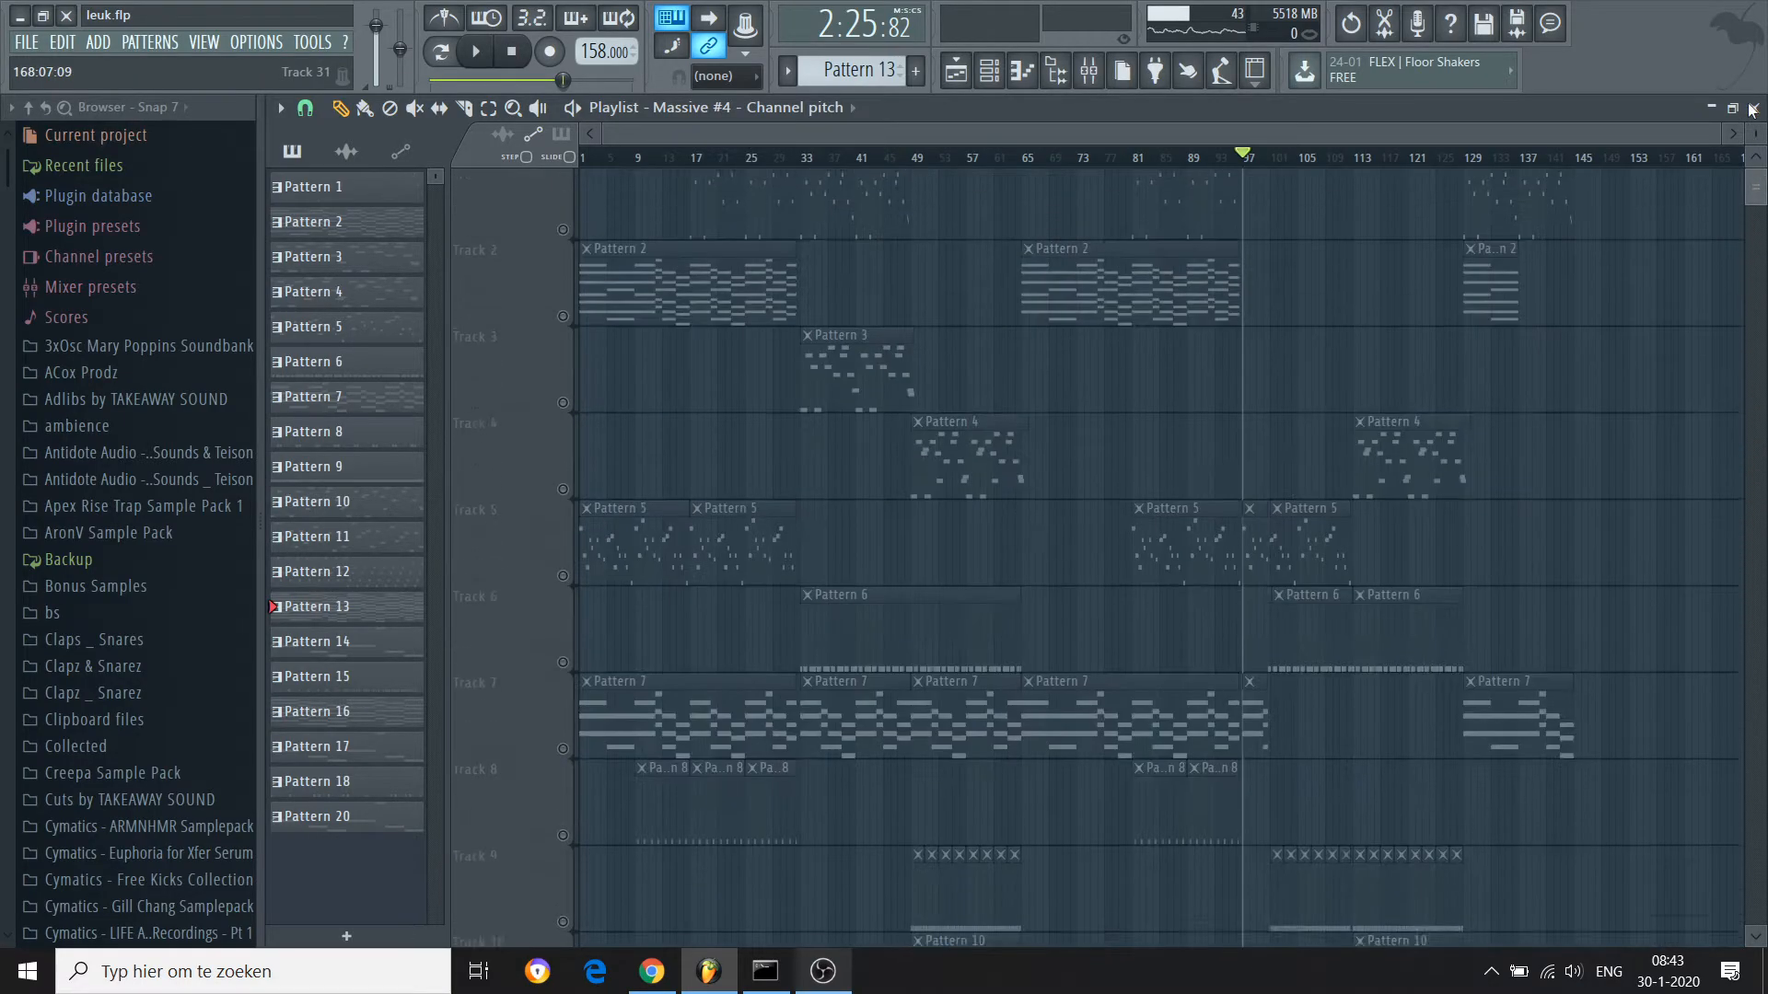
pyautogui.rightClick(549, 514)
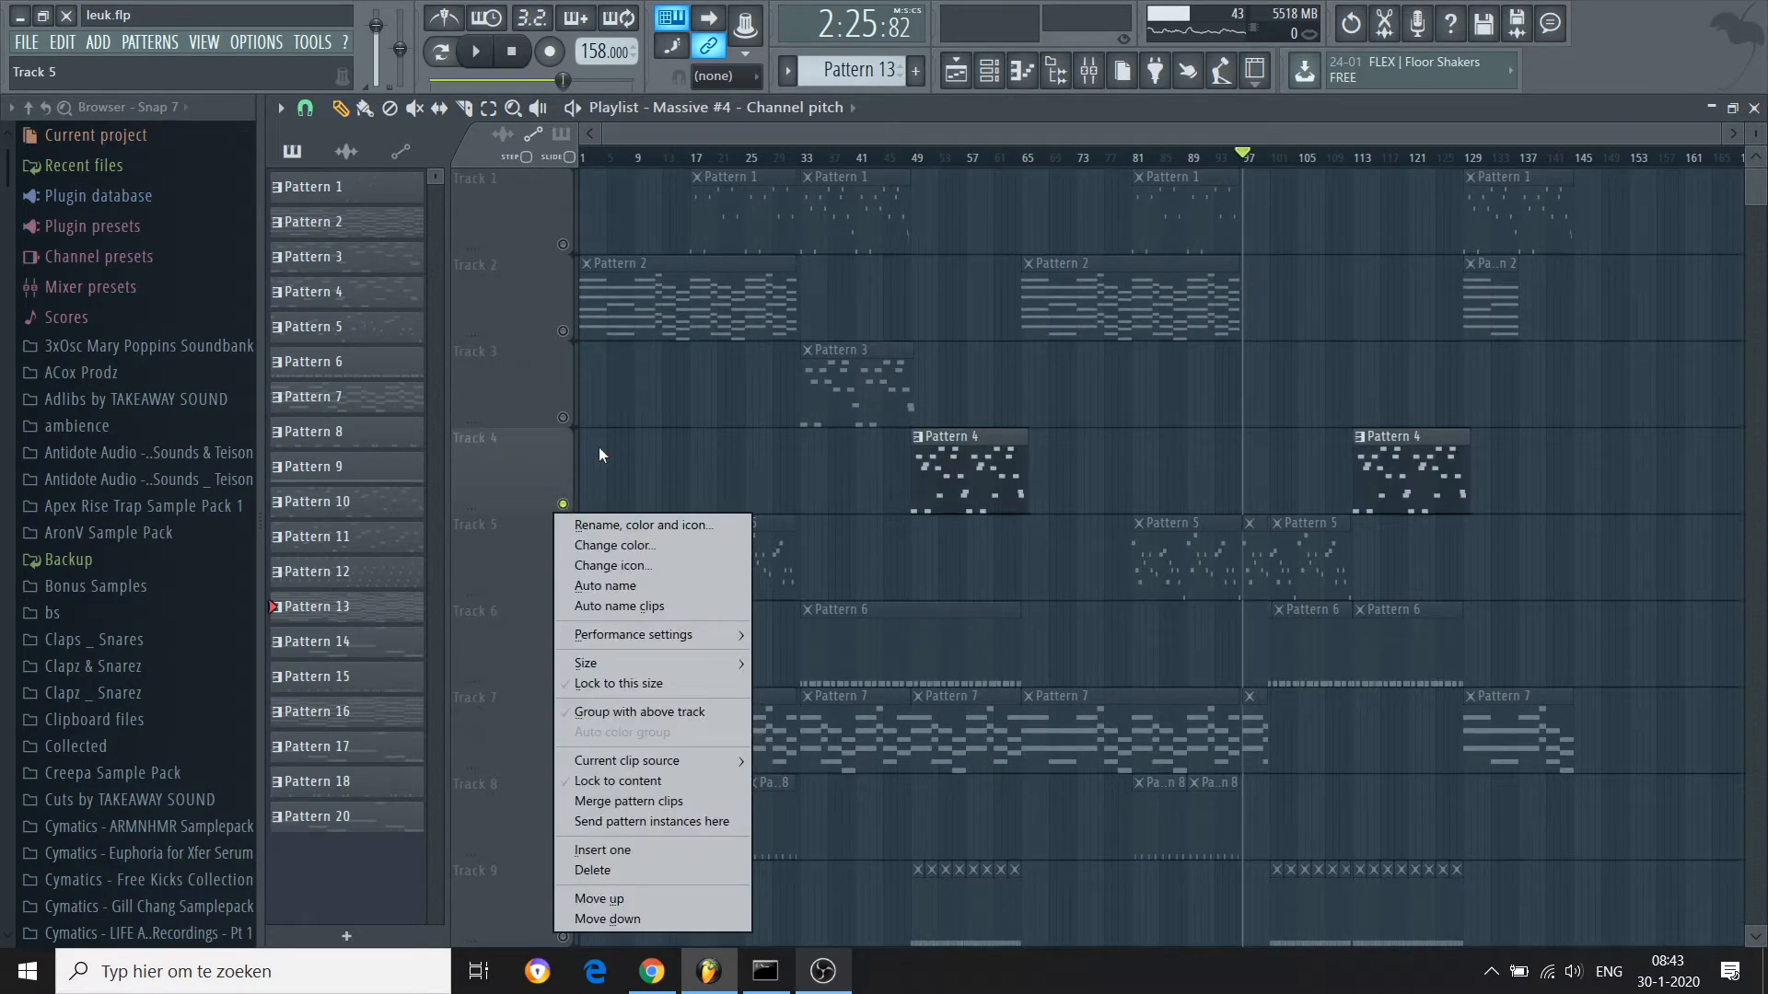
pyautogui.click(563, 503)
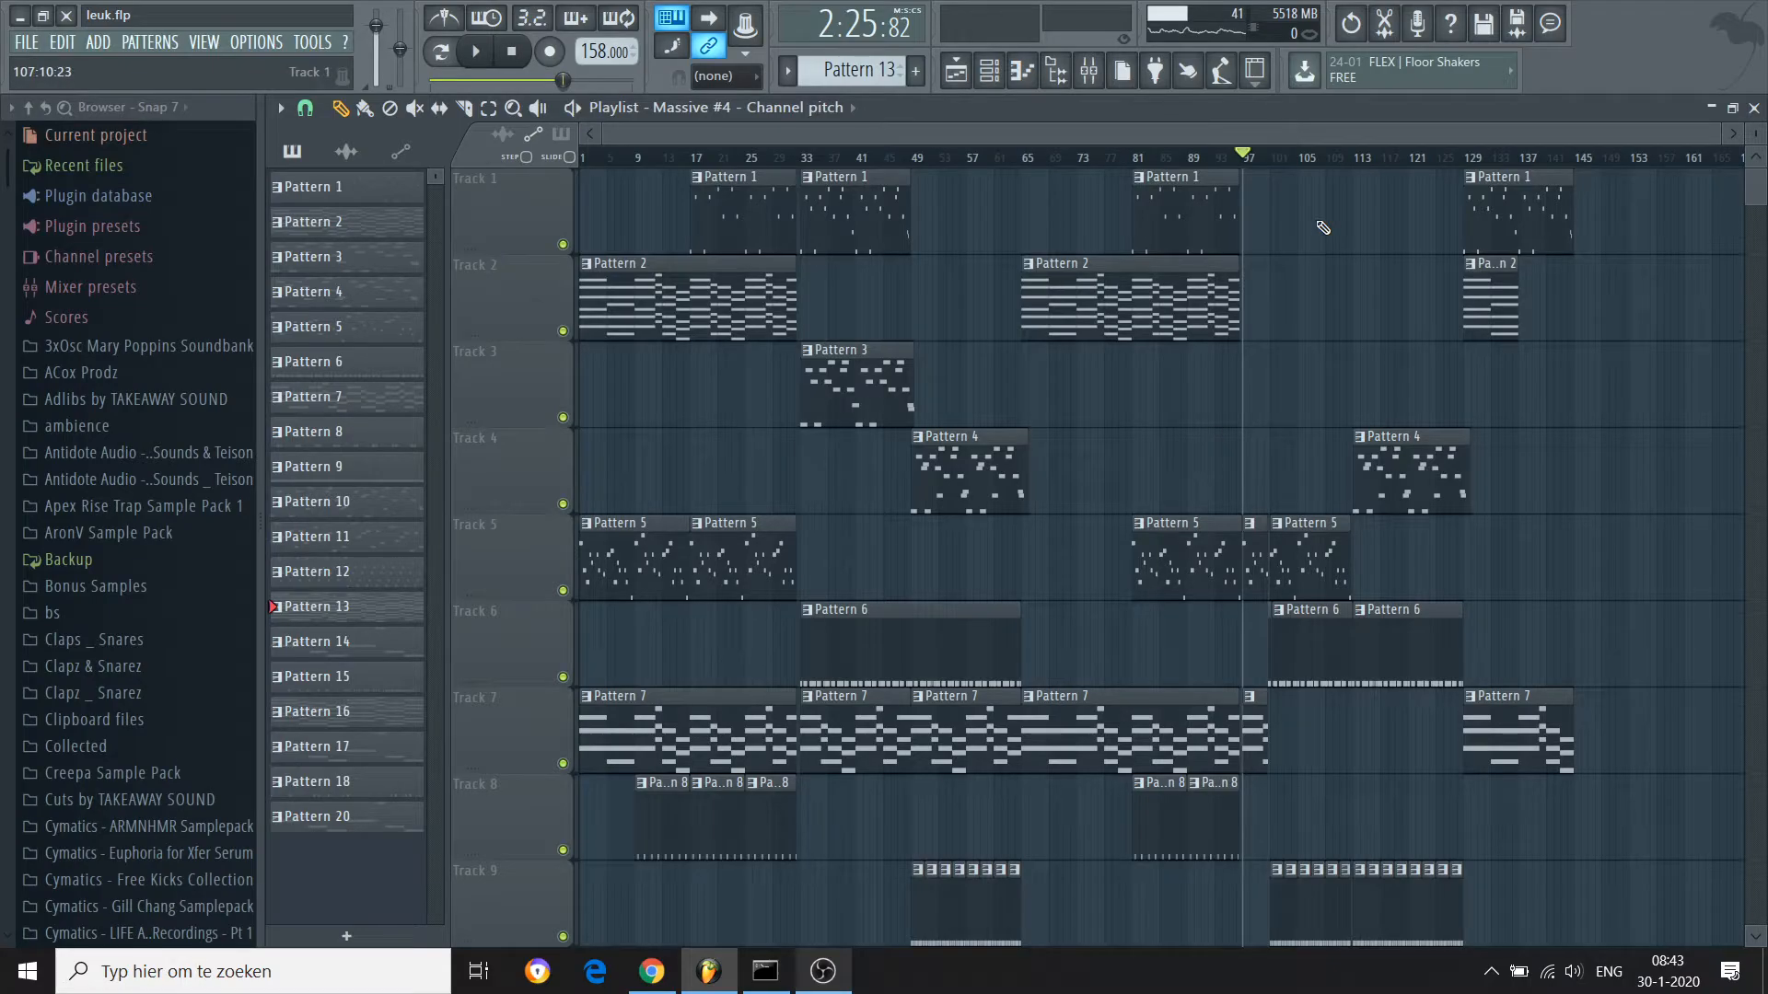
# Play the full song from bar 97, jump to bar 105, stop, and undo the accidental deletion of the Pattern 1 clip at bar 81
pyautogui.press('space')
pyautogui.click(1304, 158)
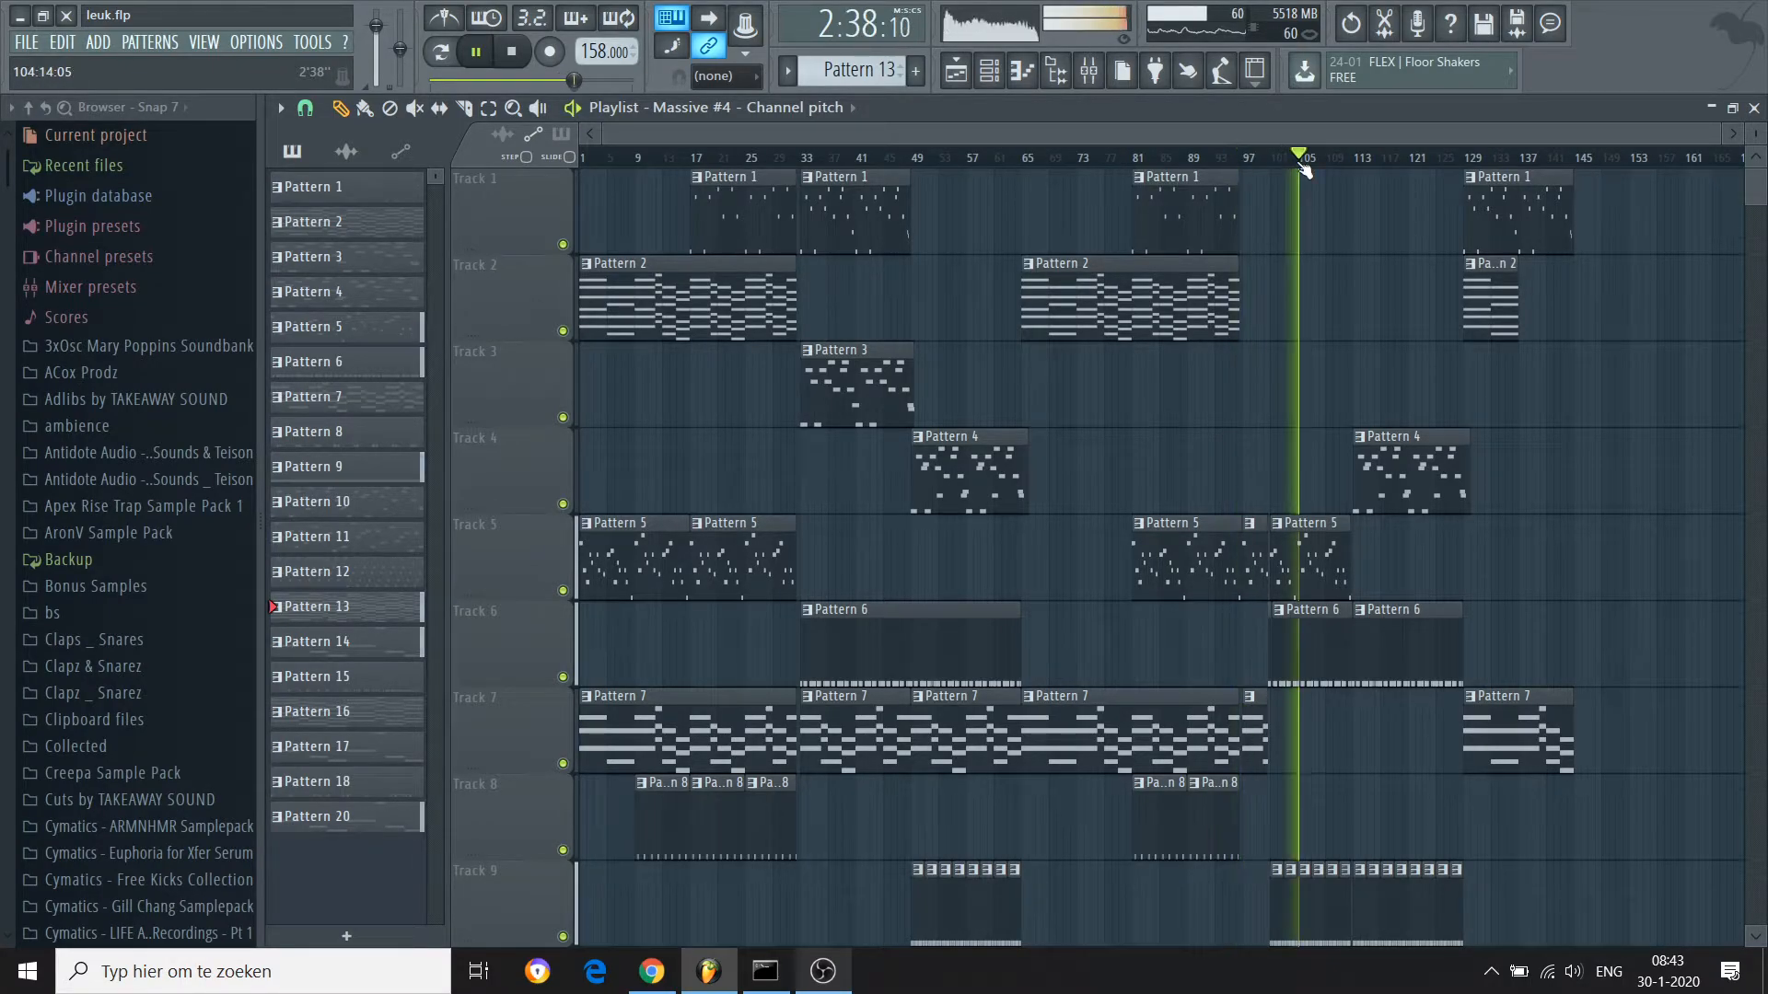
pyautogui.press('space')
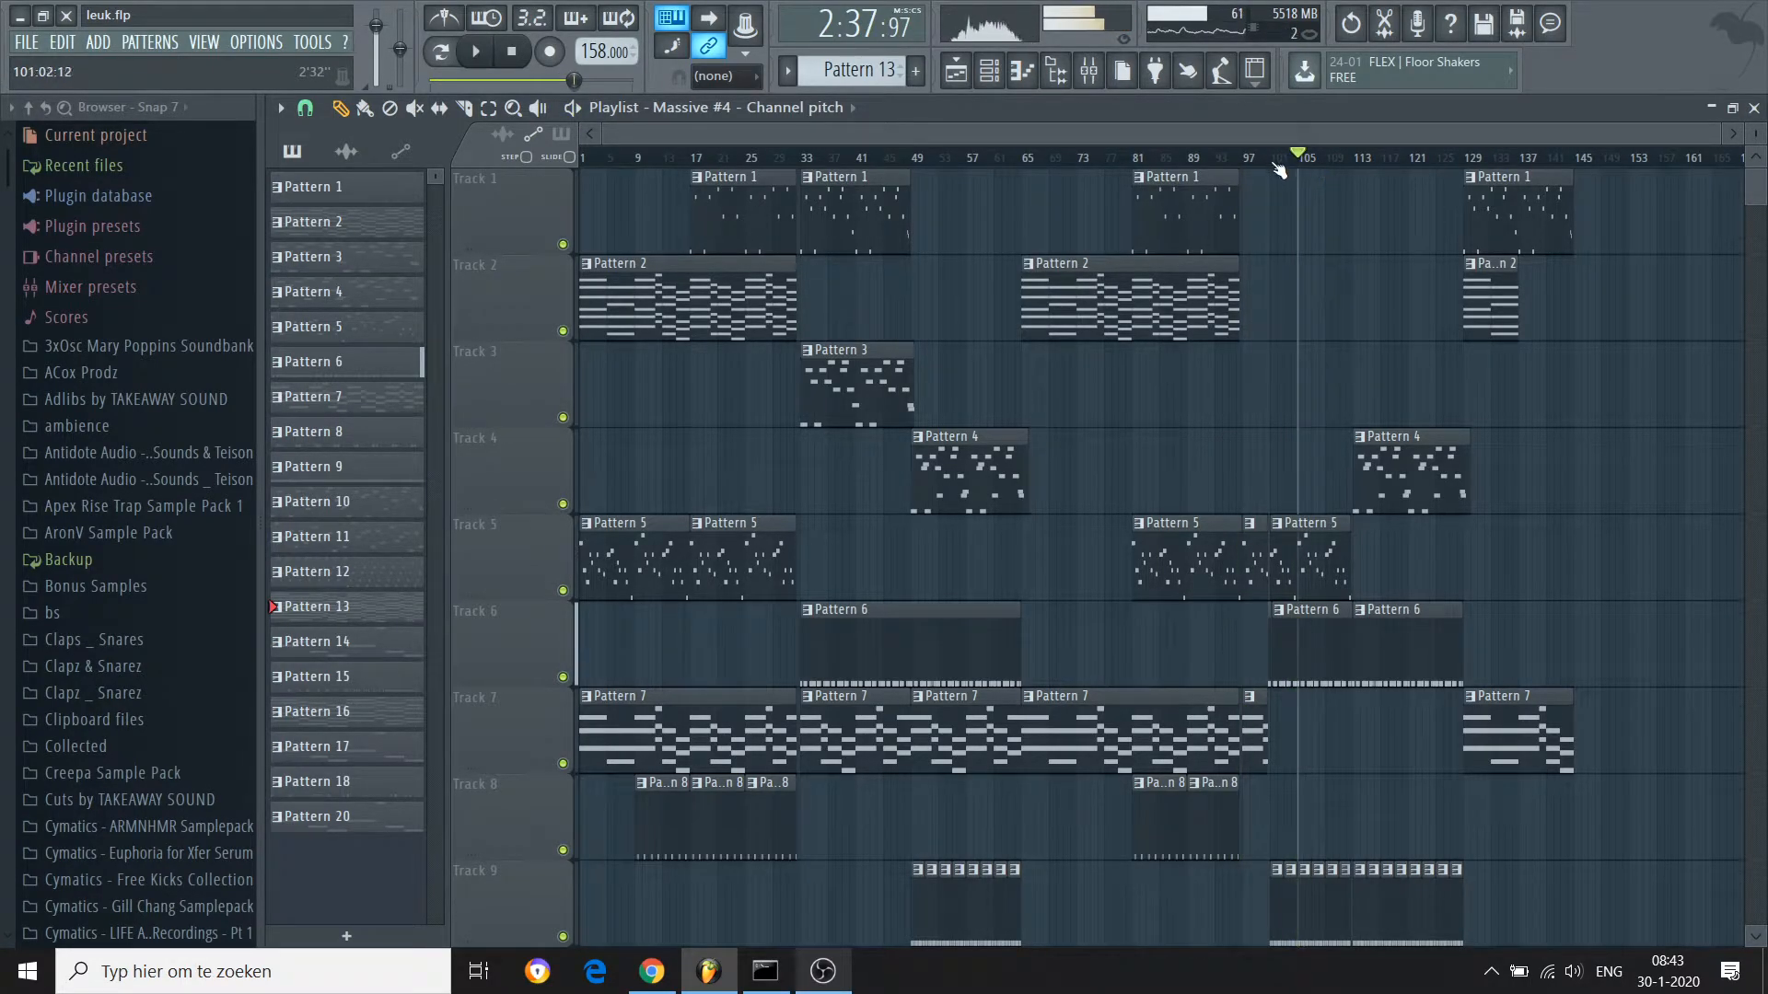
pyautogui.rightClick(1208, 193)
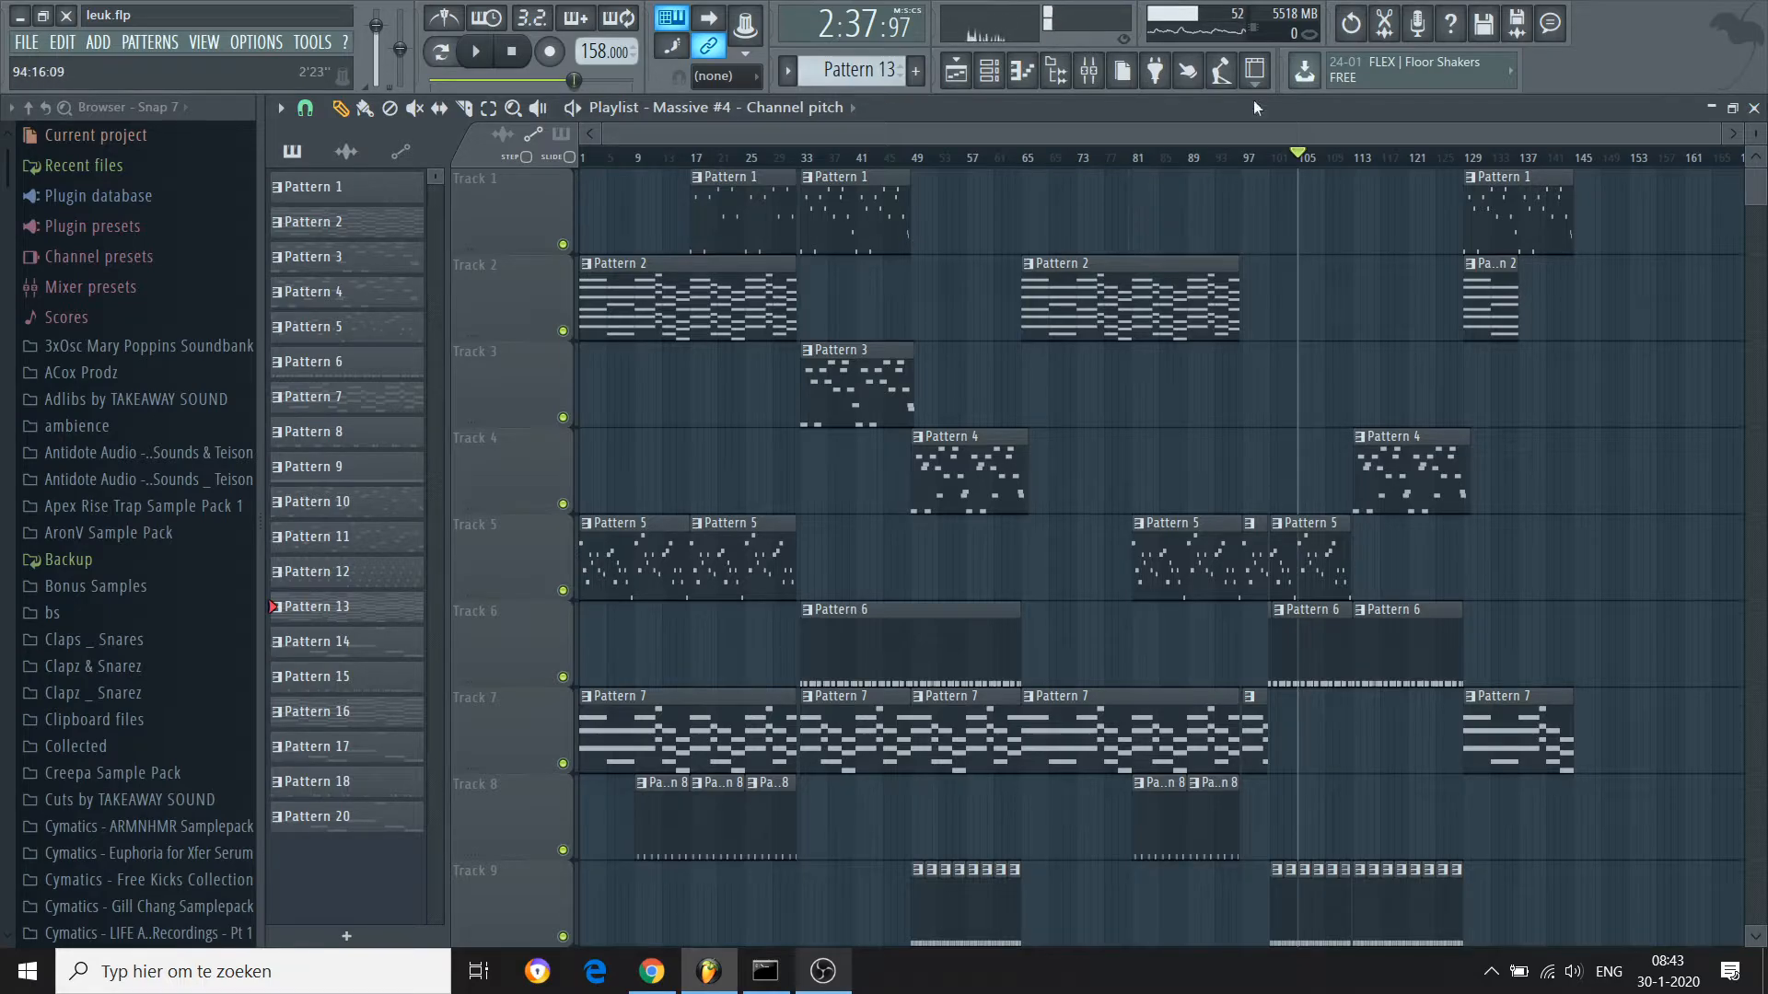
pyautogui.hotkey('ctrl', 'z')
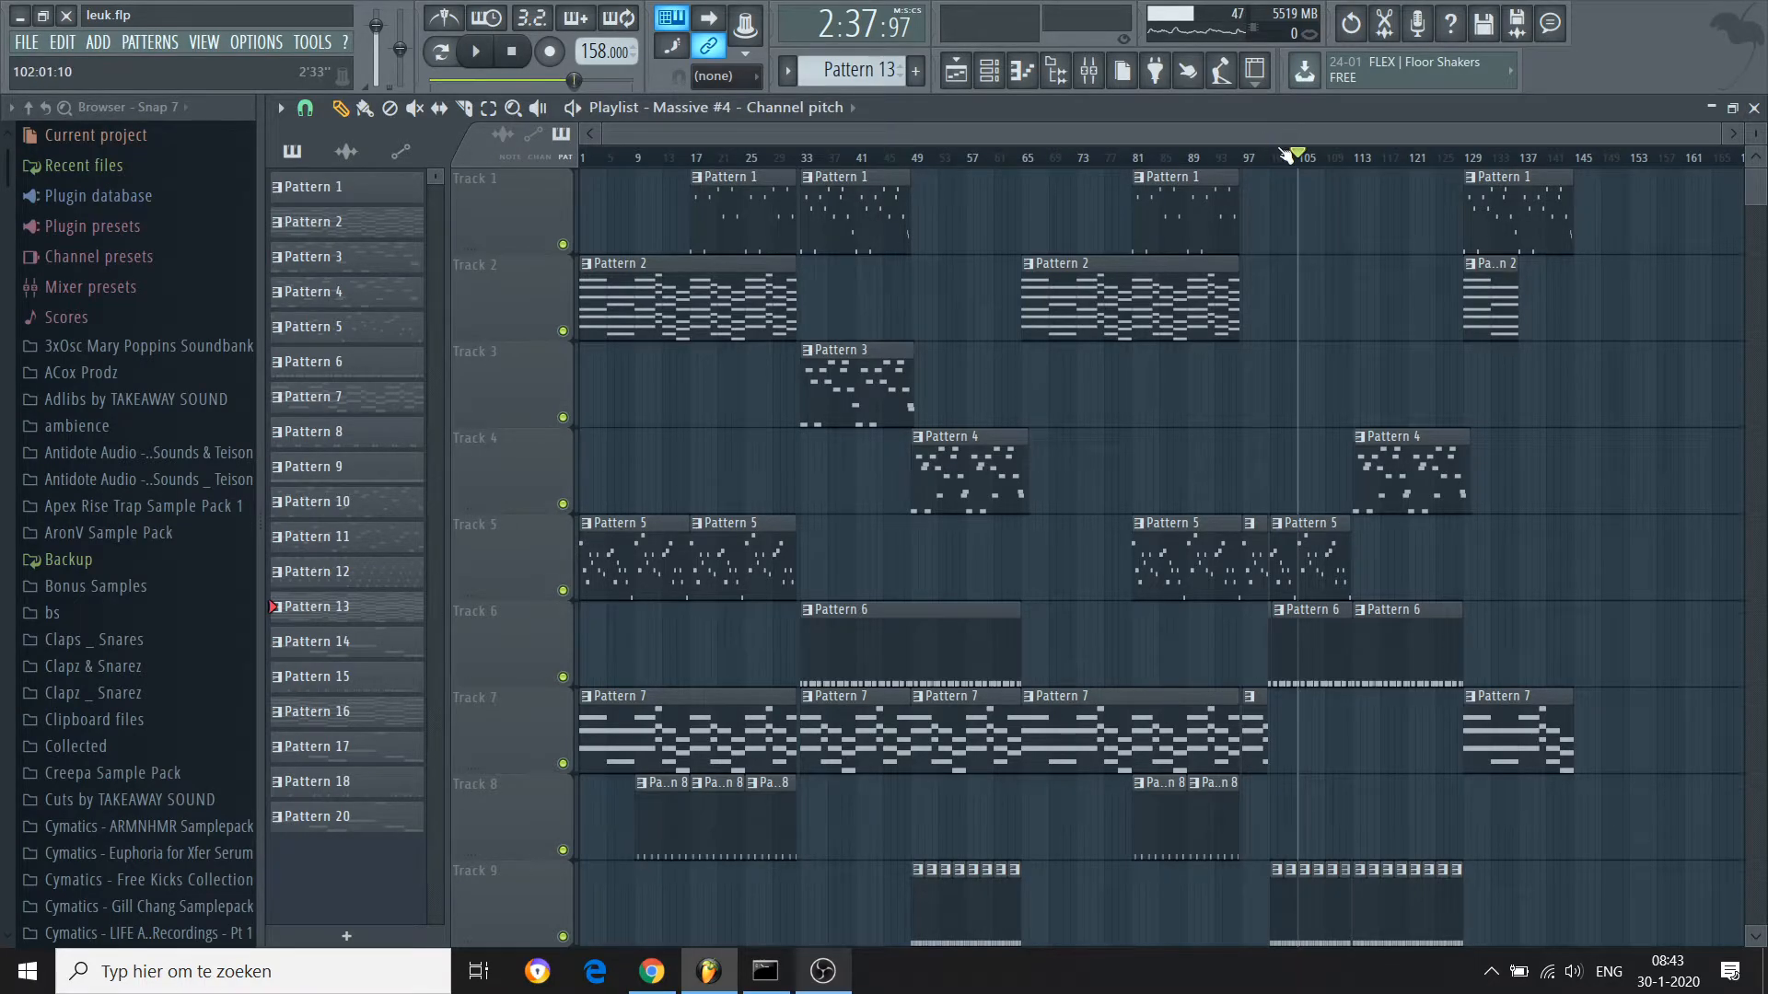
# Play the song from bar 113, look through the tracks sounding in that section, and stop playback
pyautogui.click(1361, 162)
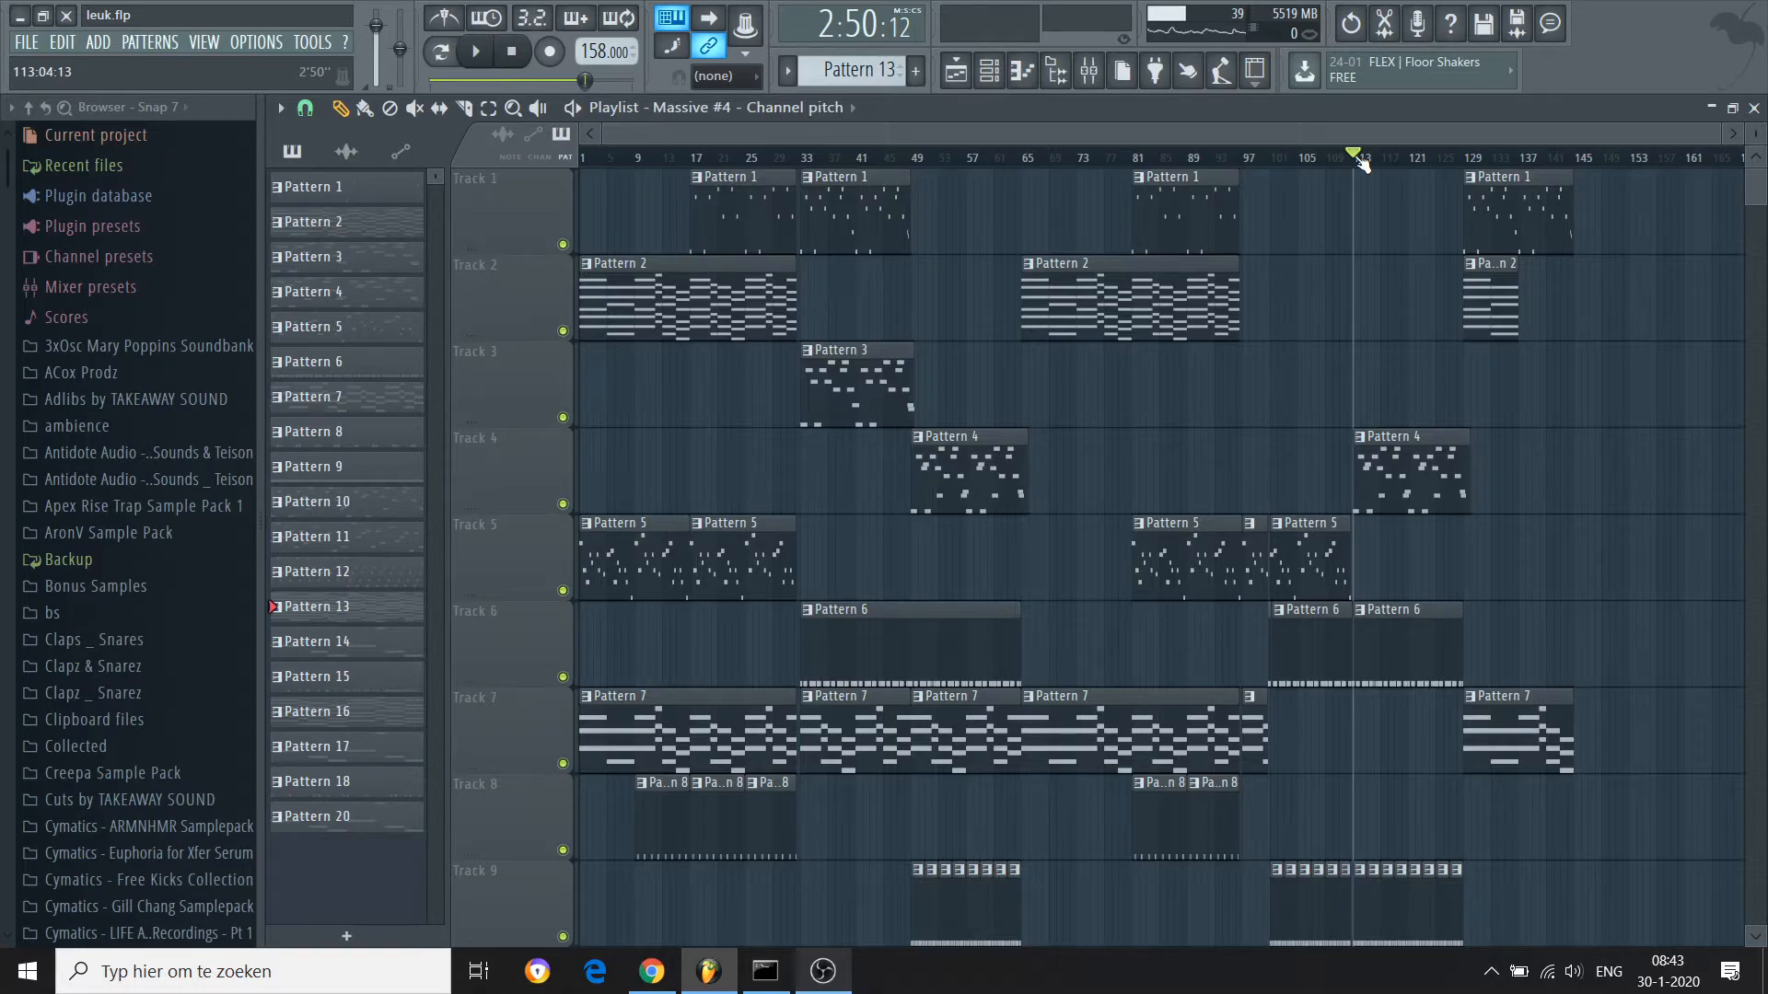
pyautogui.press('space')
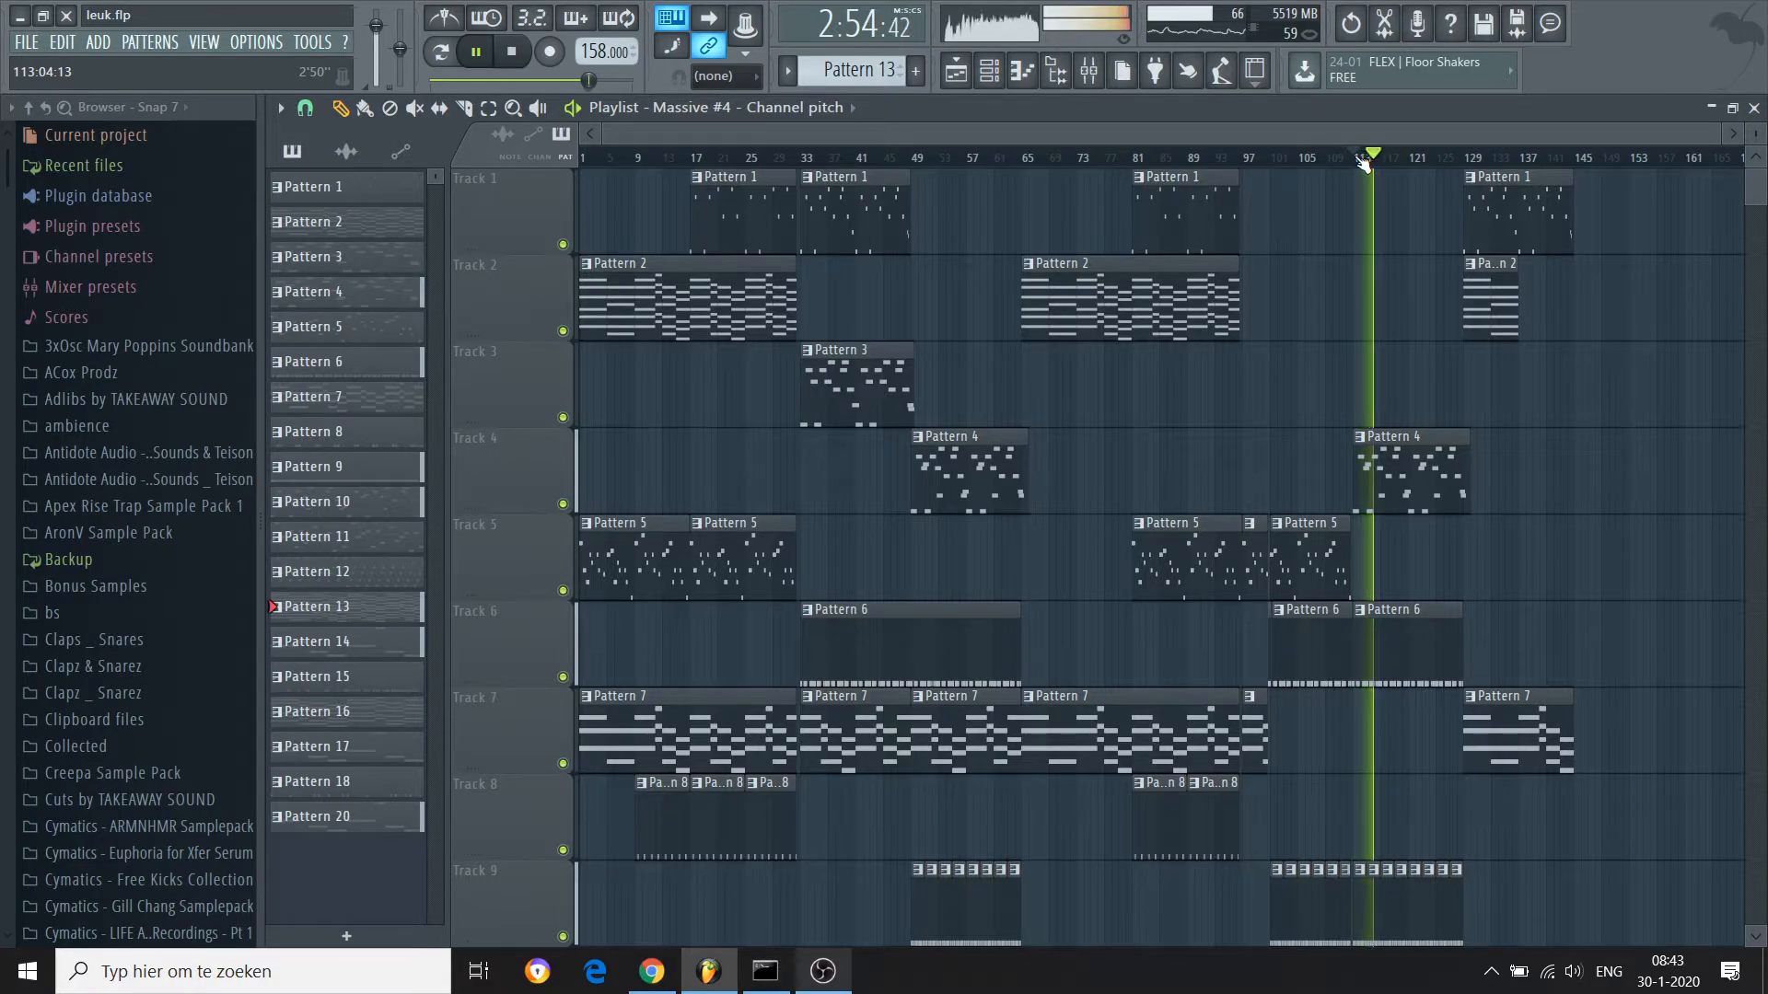
pyautogui.scroll(-1, 1362, 162)
pyautogui.scroll(-7, 1361, 162)
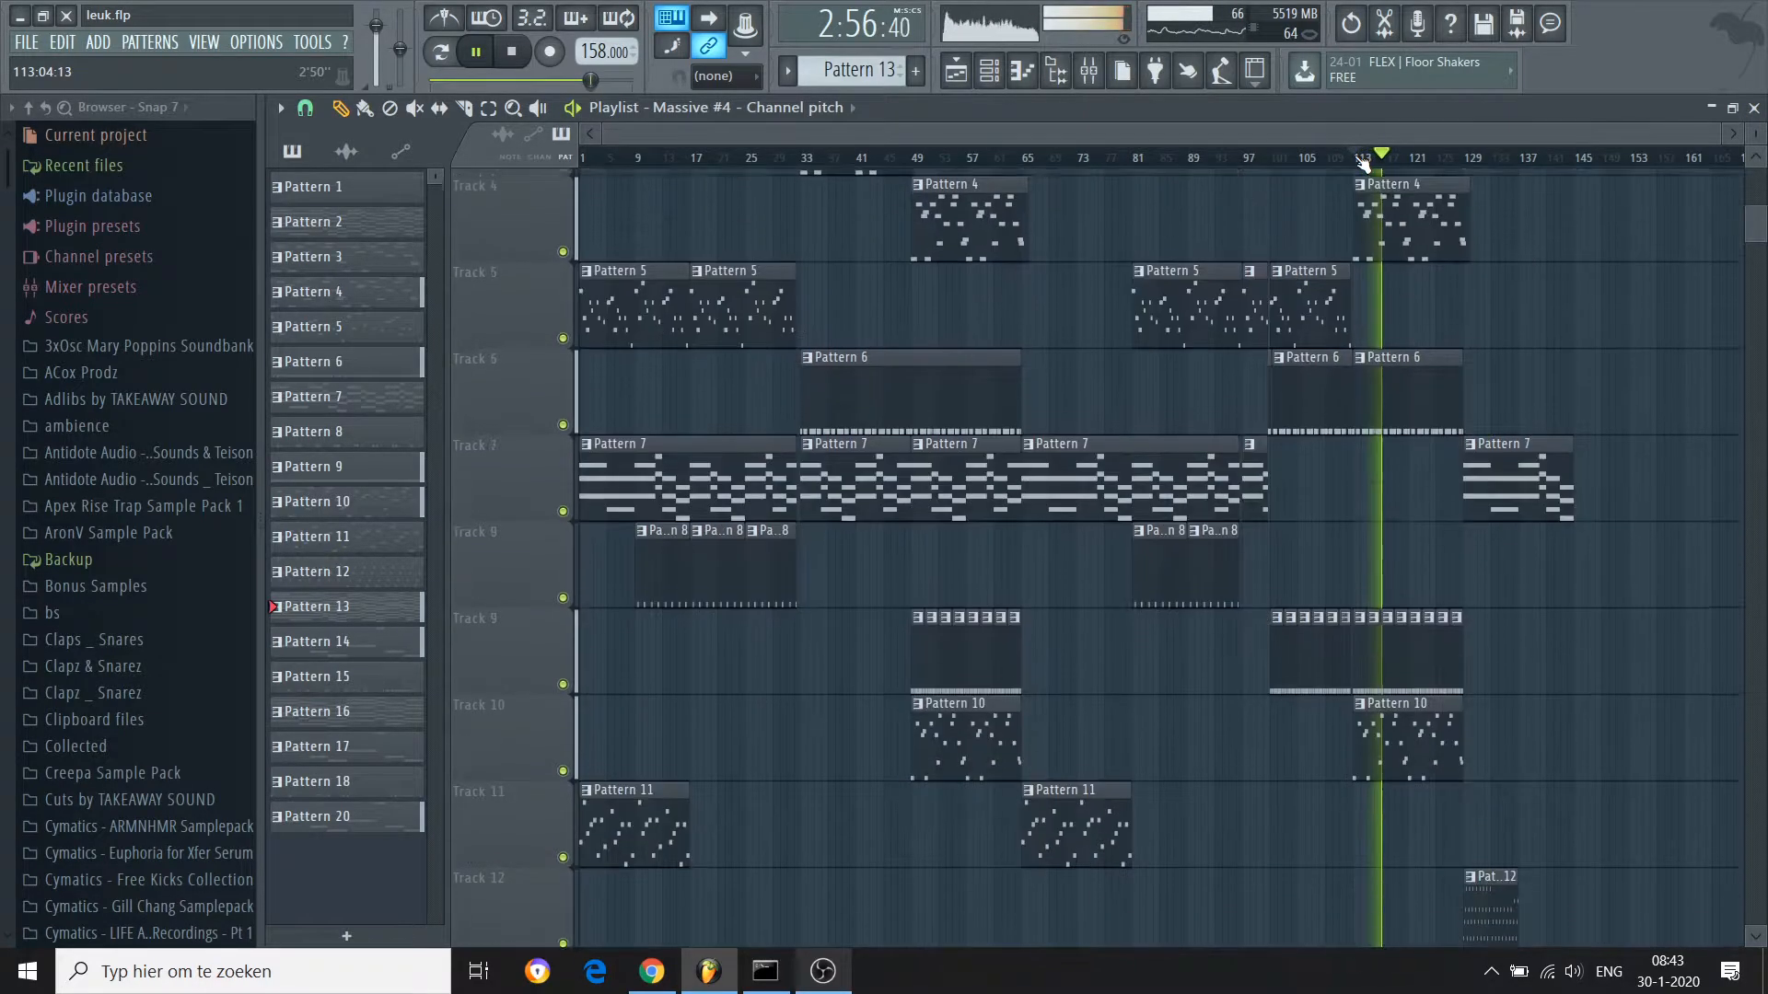
pyautogui.scroll(-8, 1362, 162)
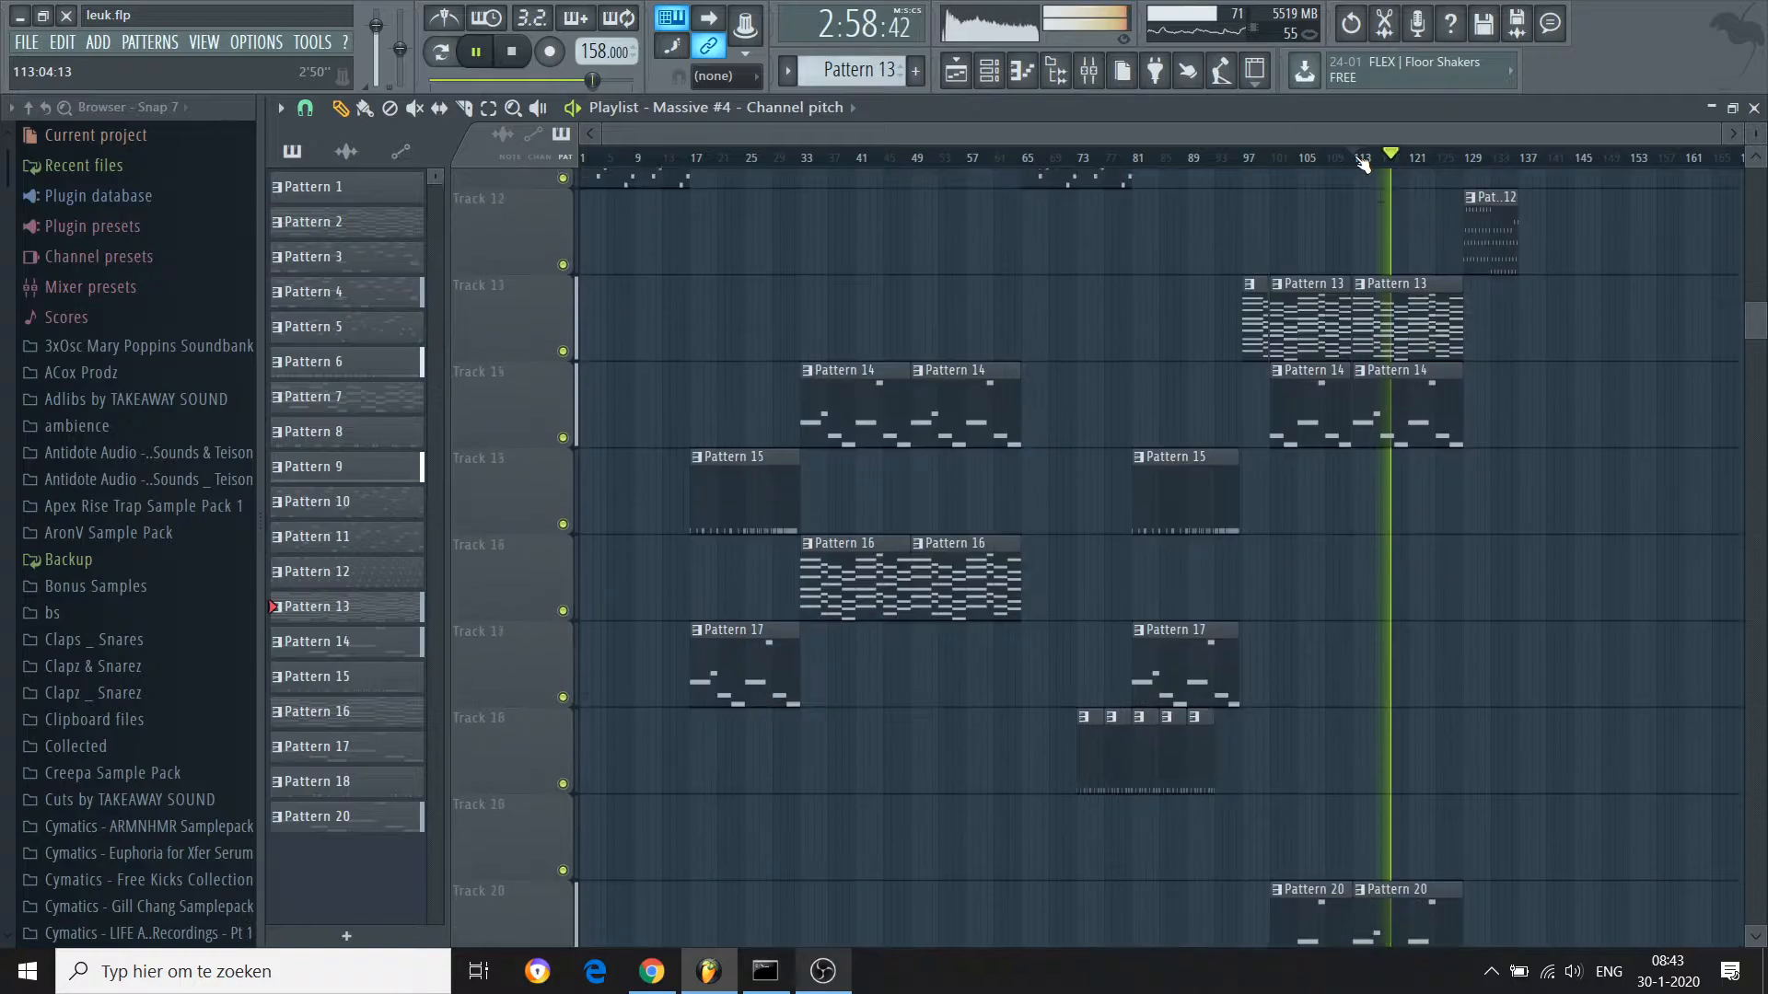
pyautogui.press('space')
# Move the song position to bar 129 and display the start of the Pattern 12 guitar part in the piano roll
pyautogui.scroll(16, 1358, 162)
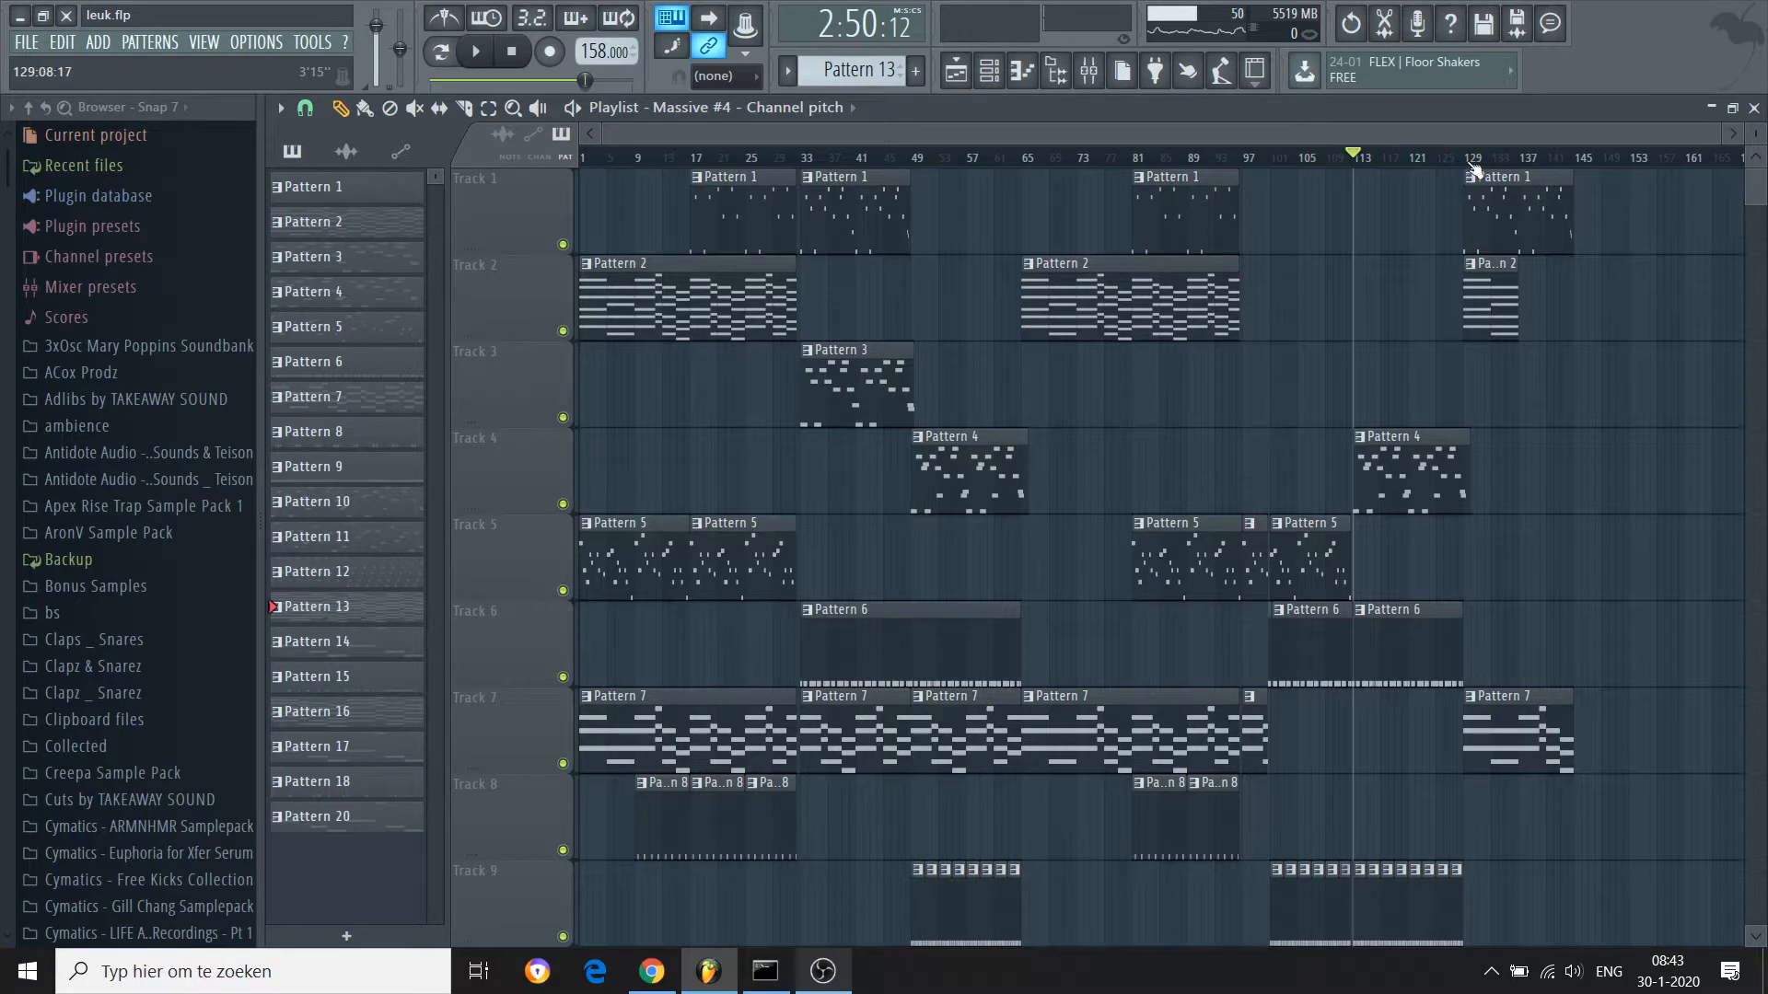
pyautogui.click(1467, 162)
pyautogui.scroll(-10, 1467, 168)
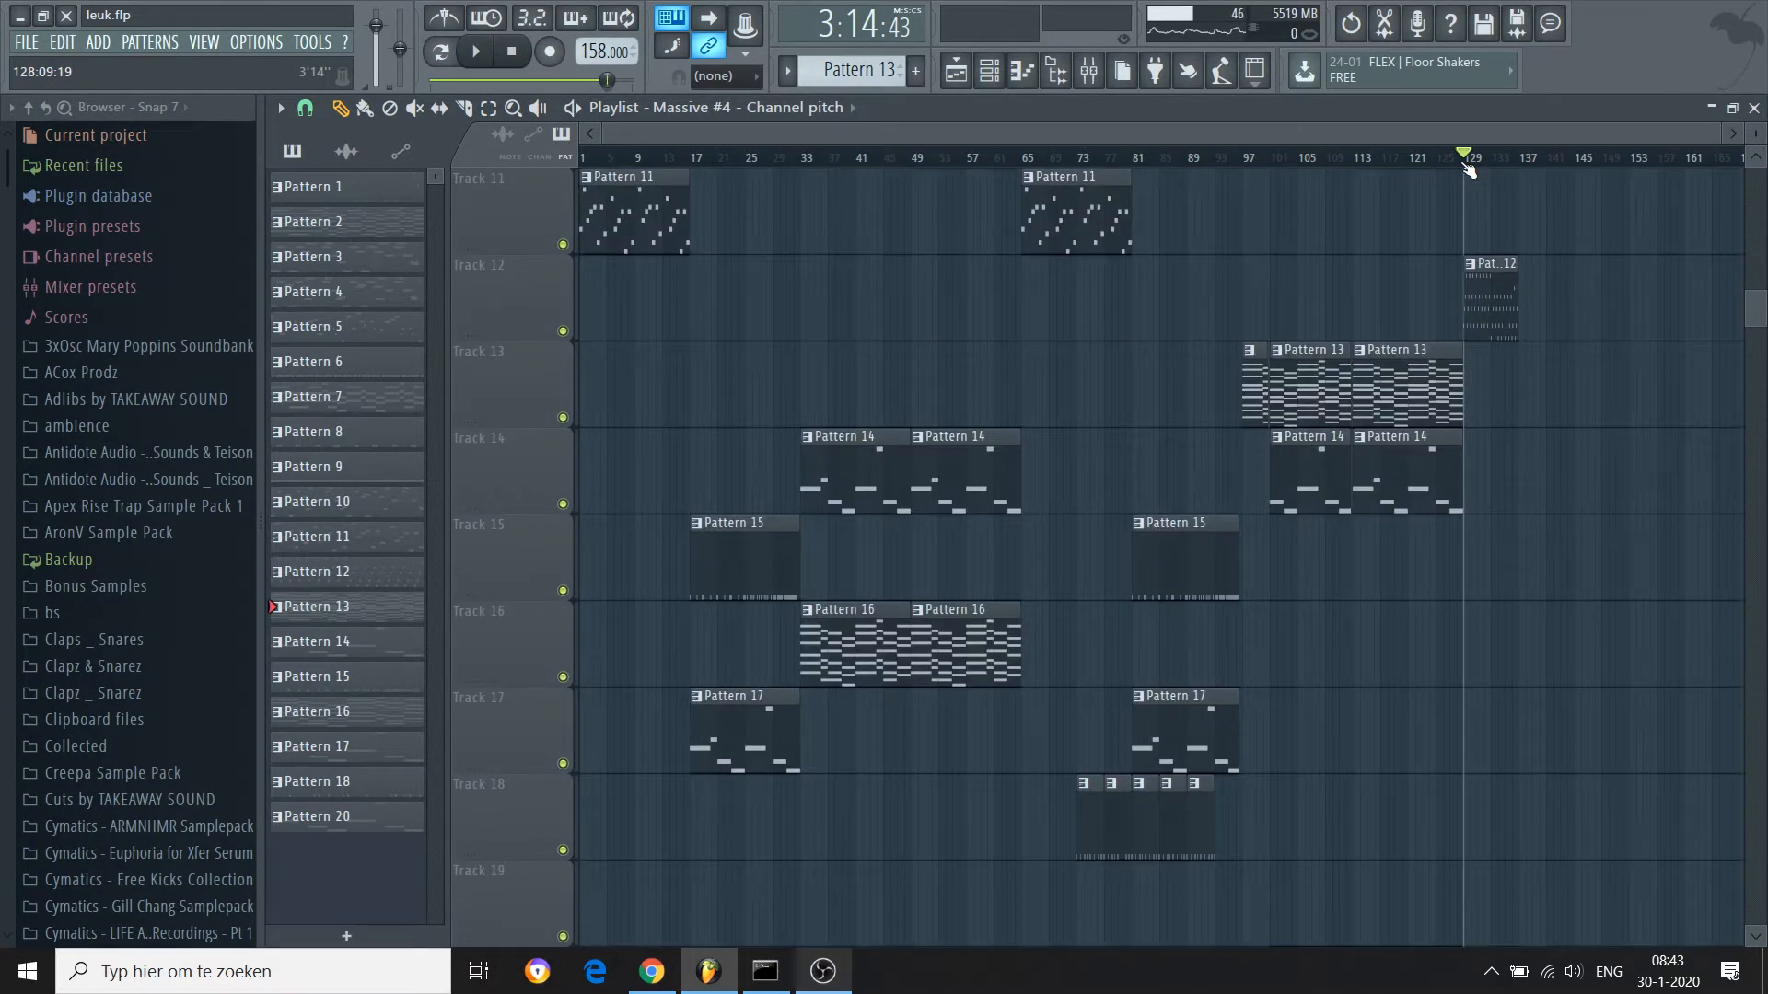
pyautogui.doubleClick(1494, 297)
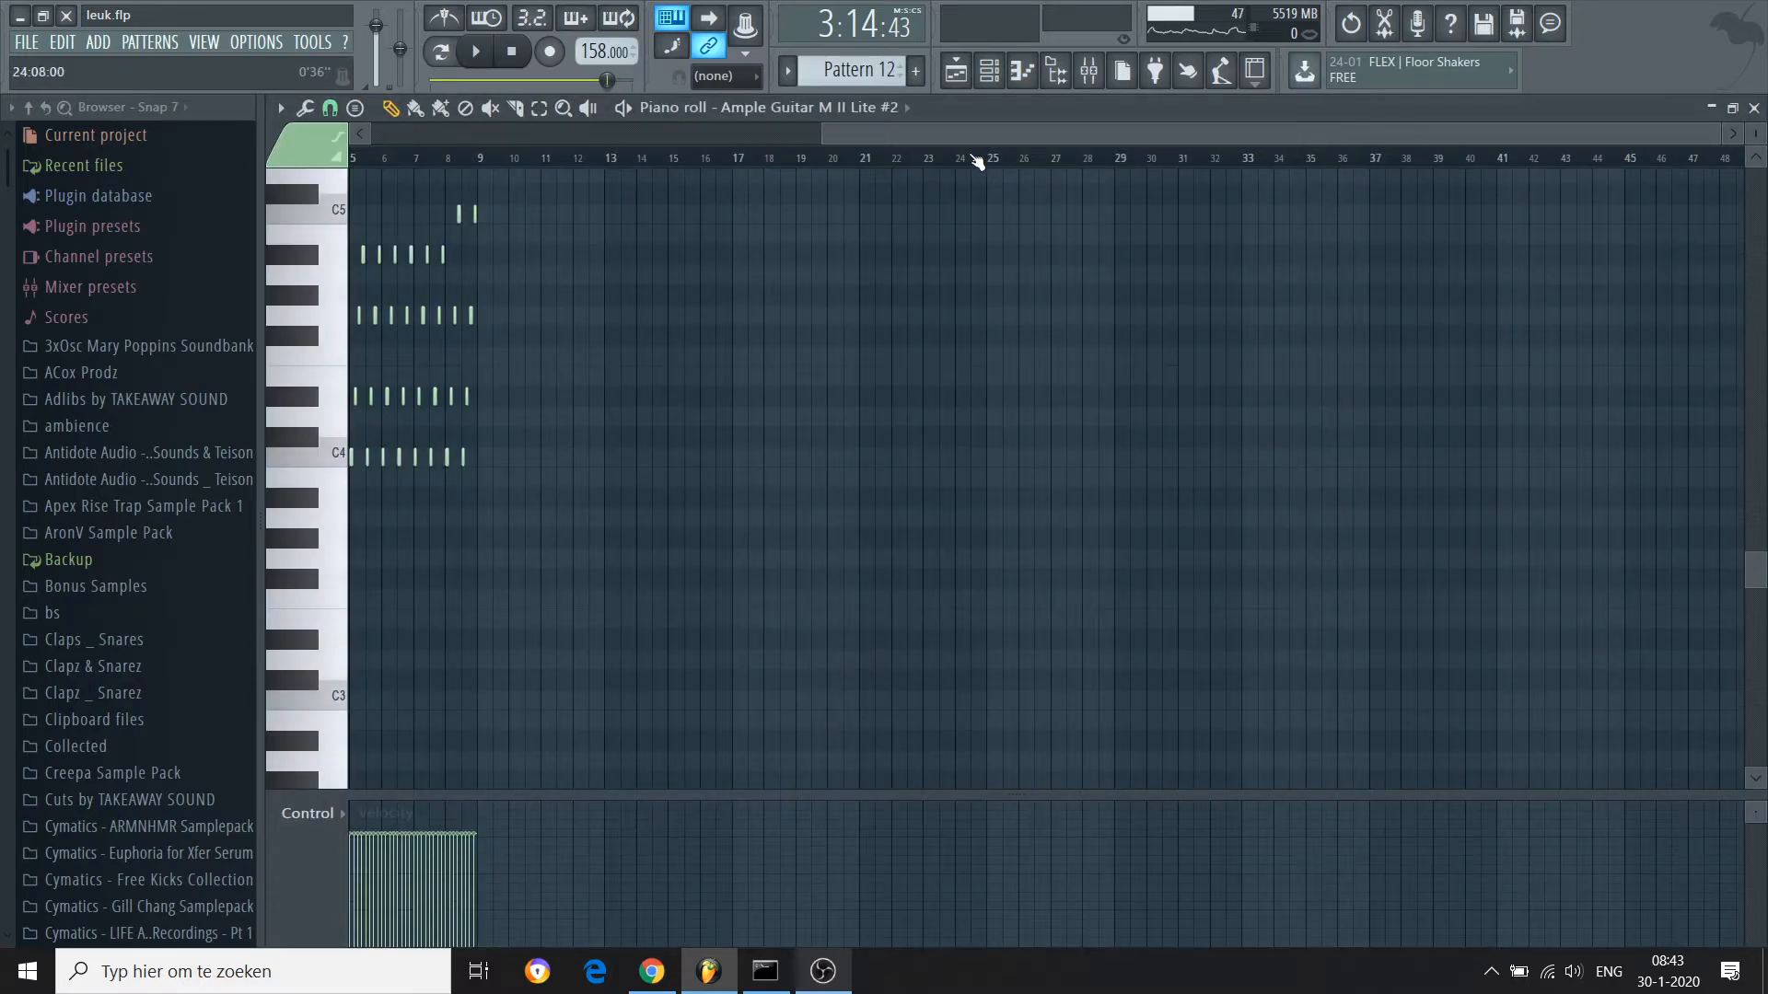
pyautogui.moveTo(948, 140); pyautogui.dragTo(497, 138)
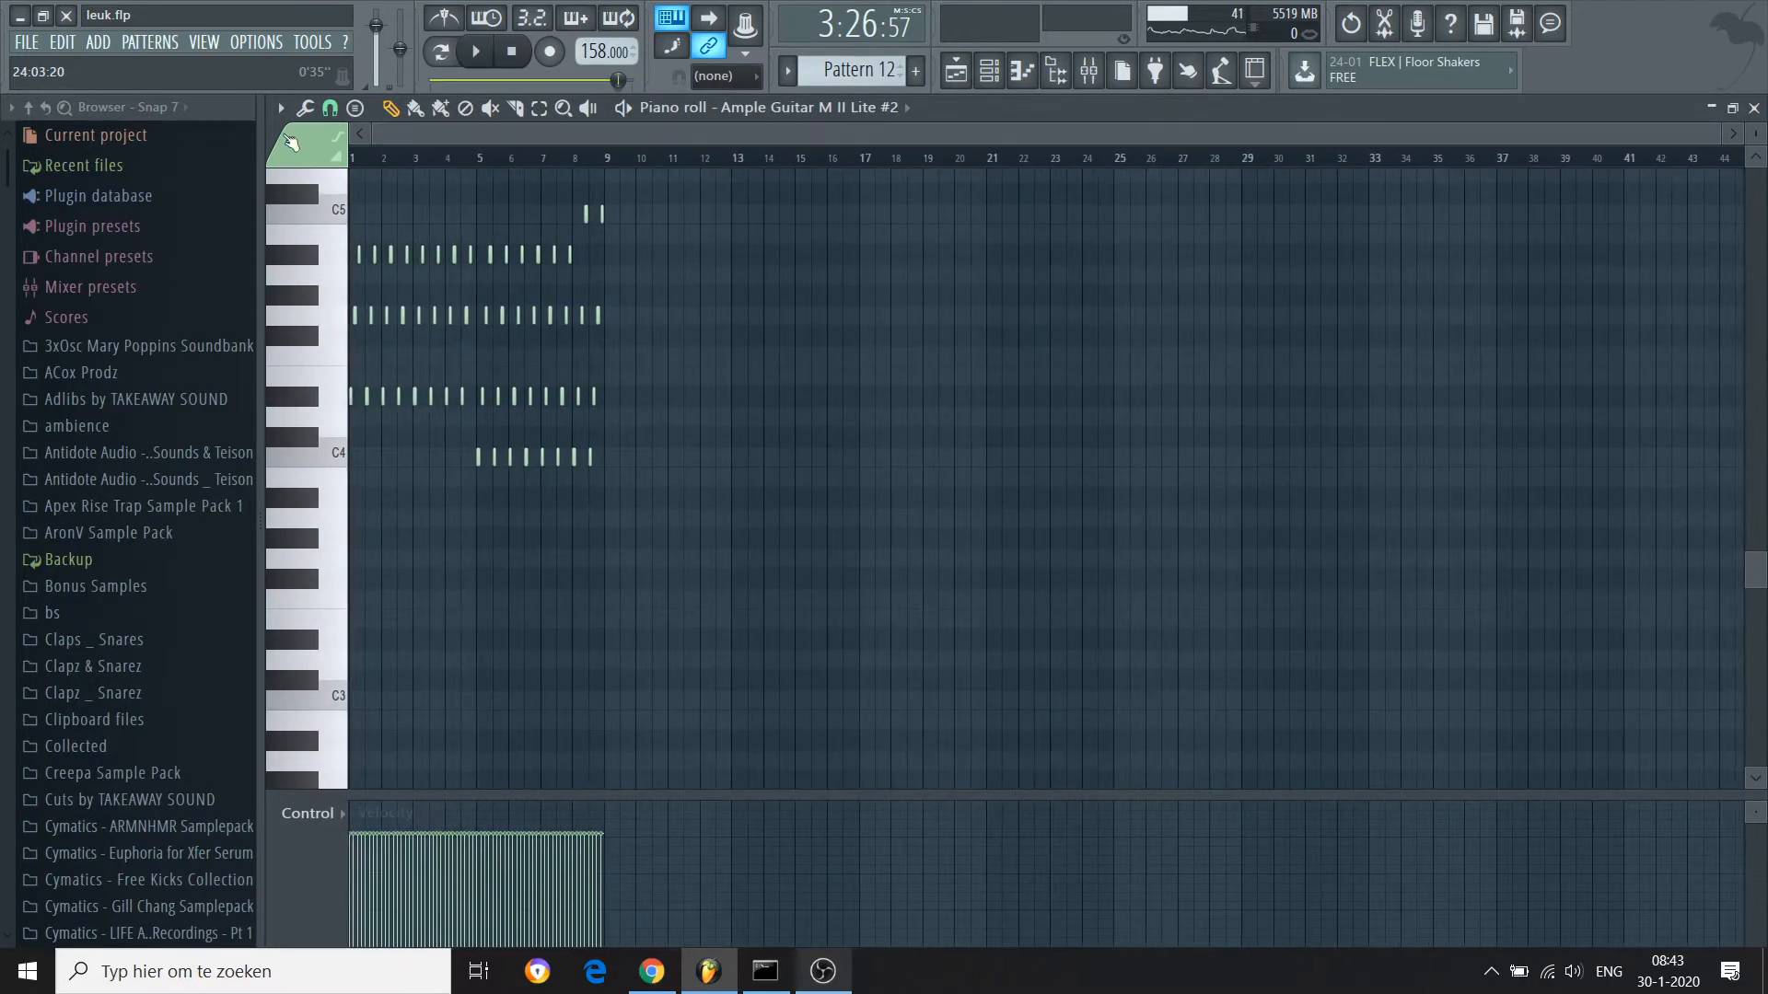
# Audition Pattern 12 in pattern mode with all its notes in view, and return to the playlist
pyautogui.click(441, 53)
pyautogui.press('space')
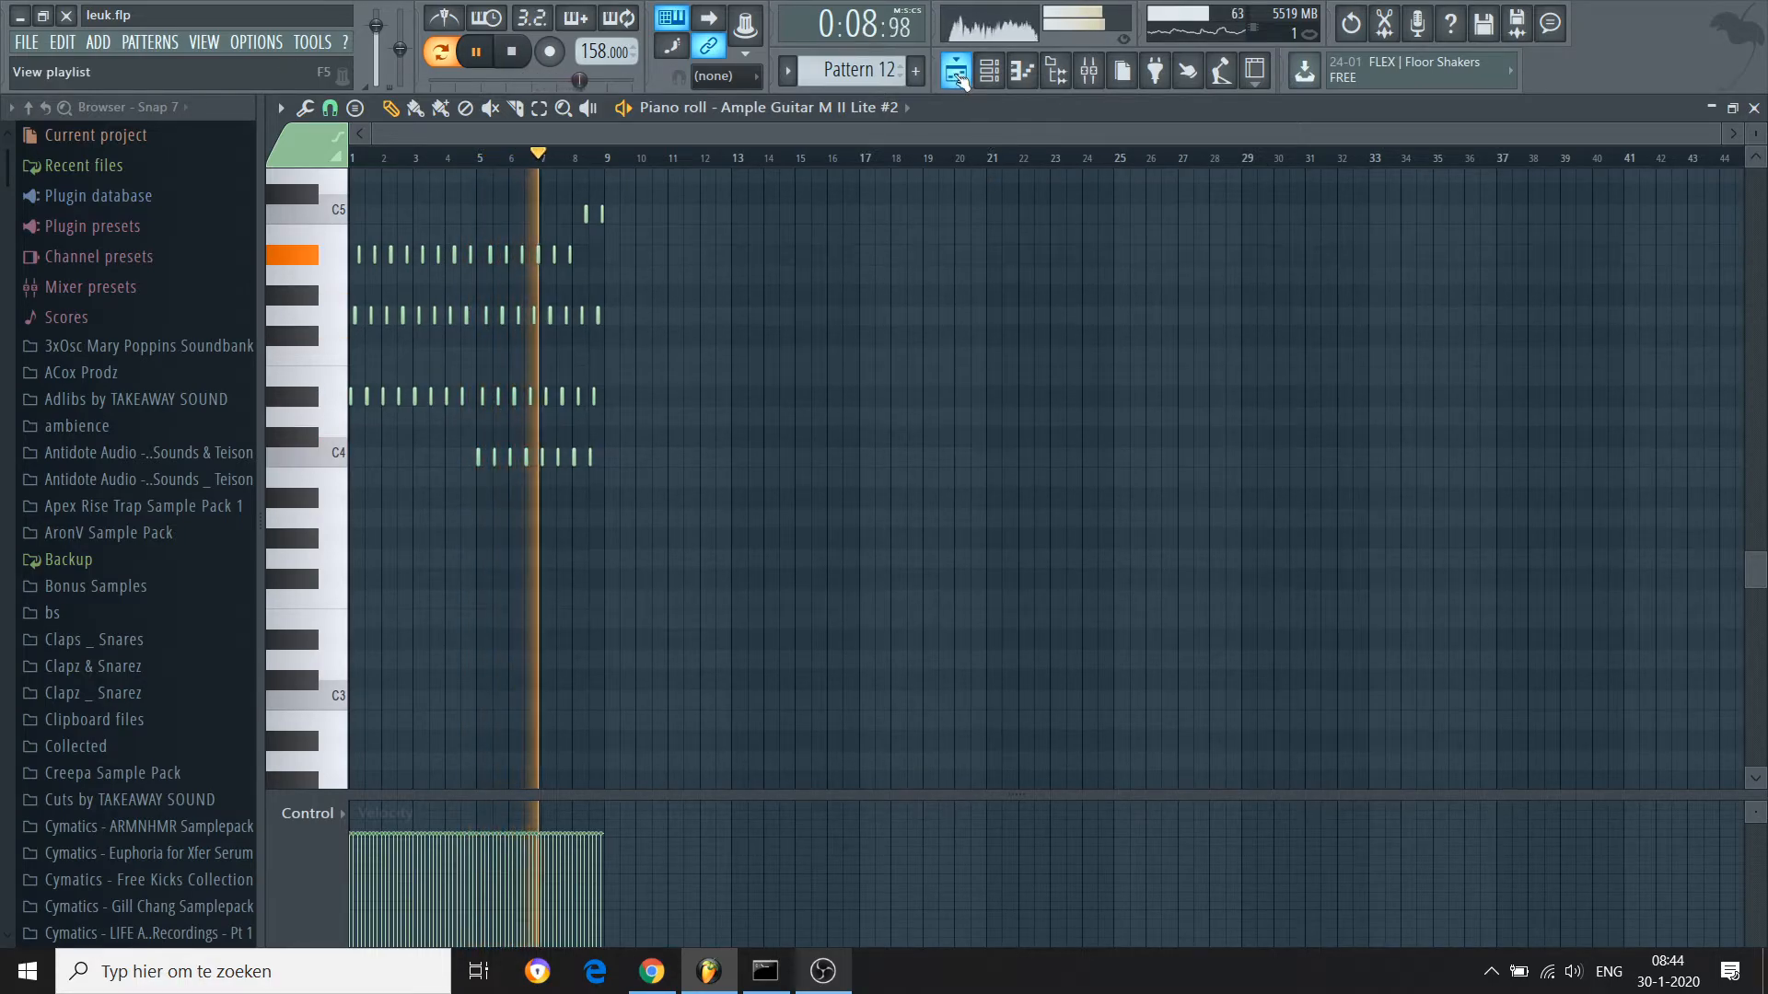
pyautogui.scroll(4, 1754, 531)
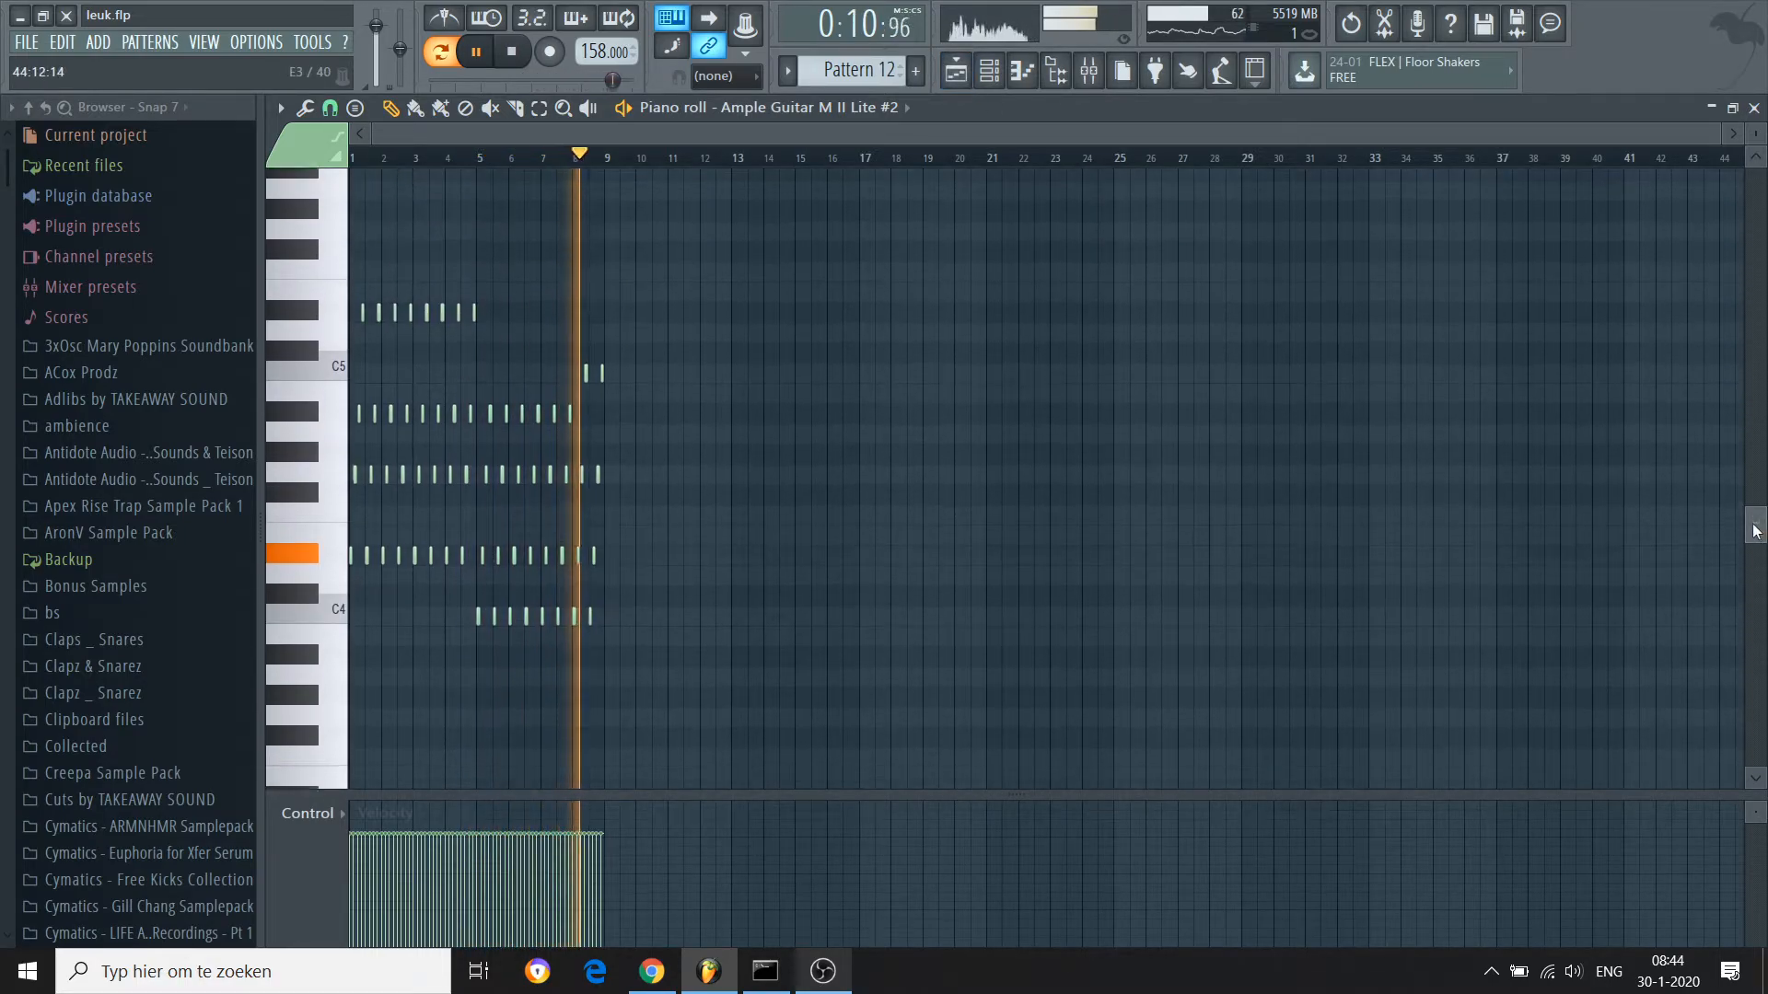
pyautogui.press('space')
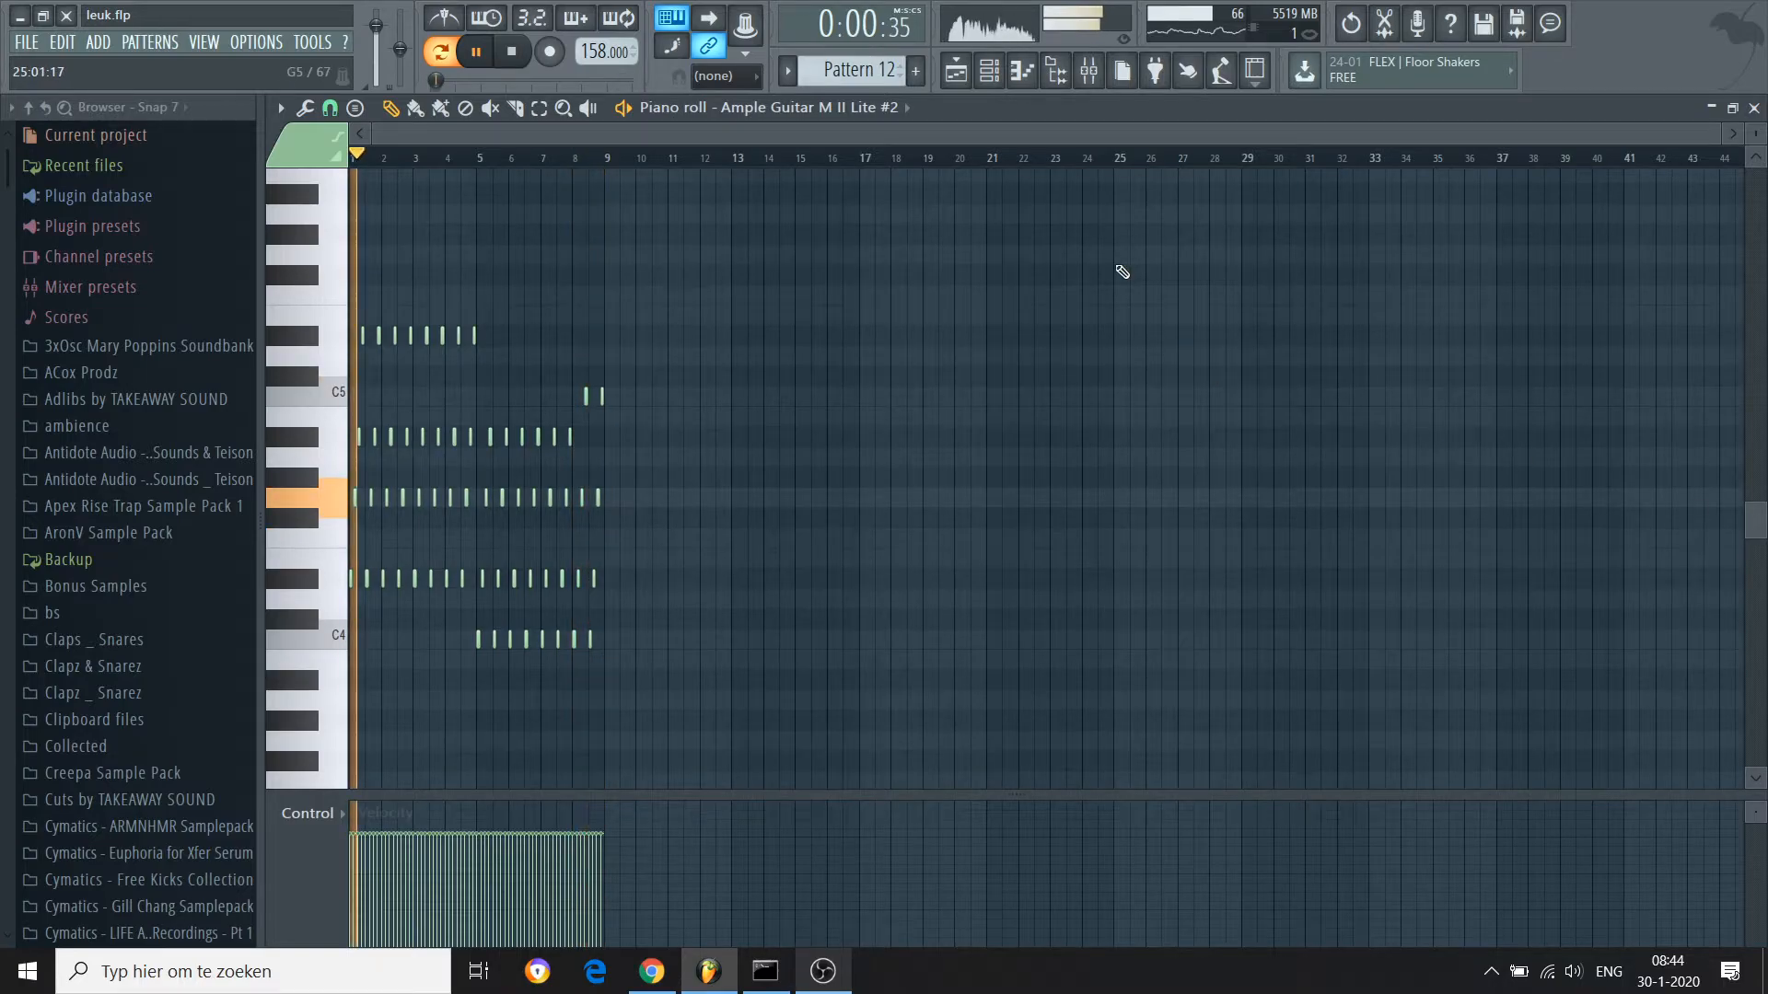
pyautogui.click(957, 74)
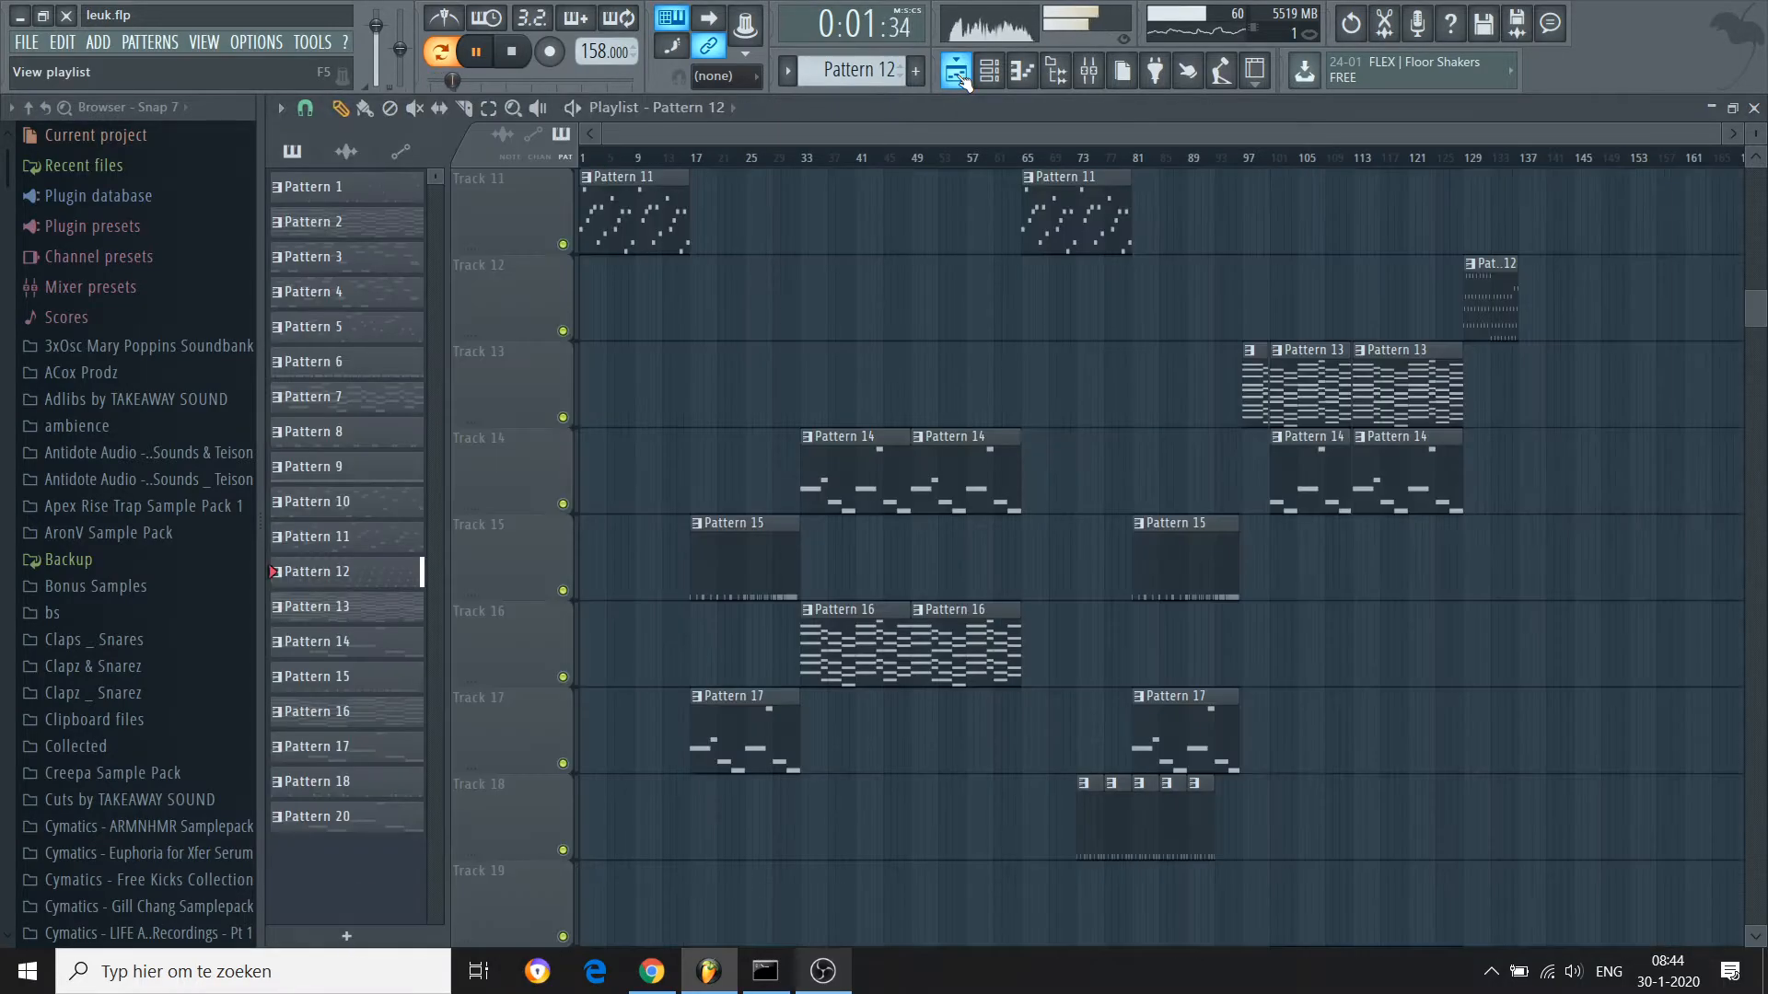
# Play the song from bar 129 while viewing the upper tracks, jump ahead to bar 137, and stop playback
pyautogui.click(1464, 162)
pyautogui.press('space')
pyautogui.scroll(6, 1763, 235)
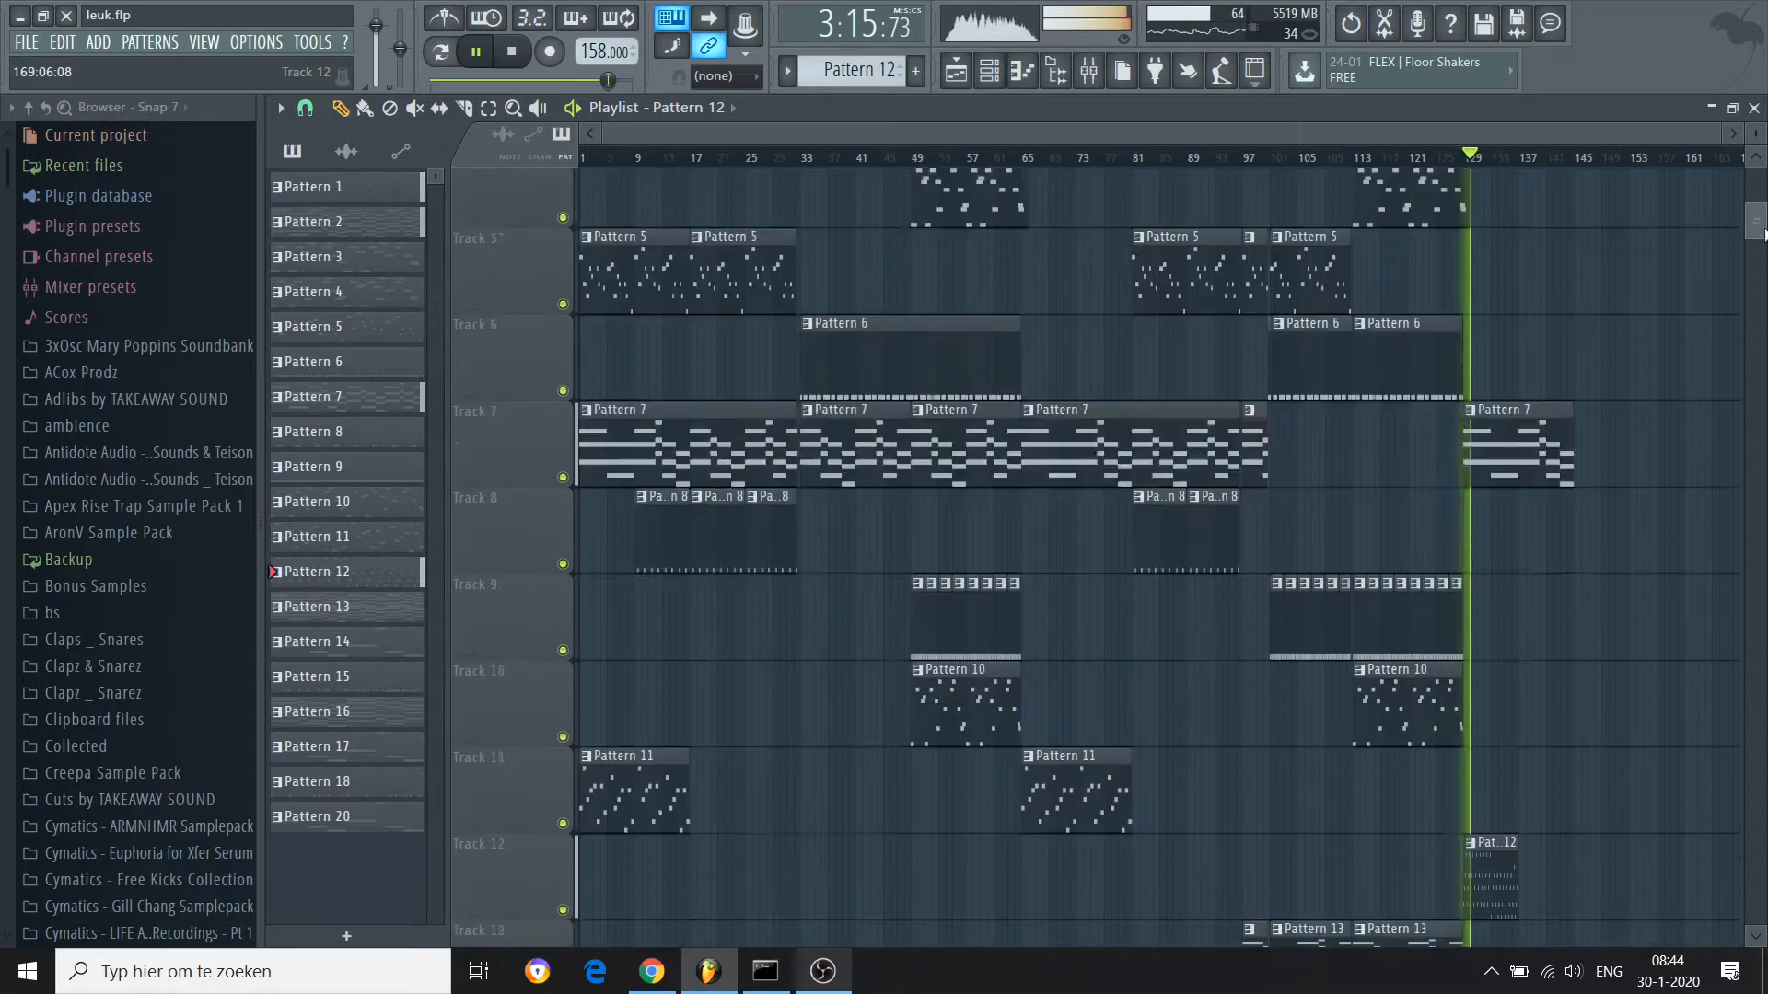
pyautogui.scroll(3, 1764, 236)
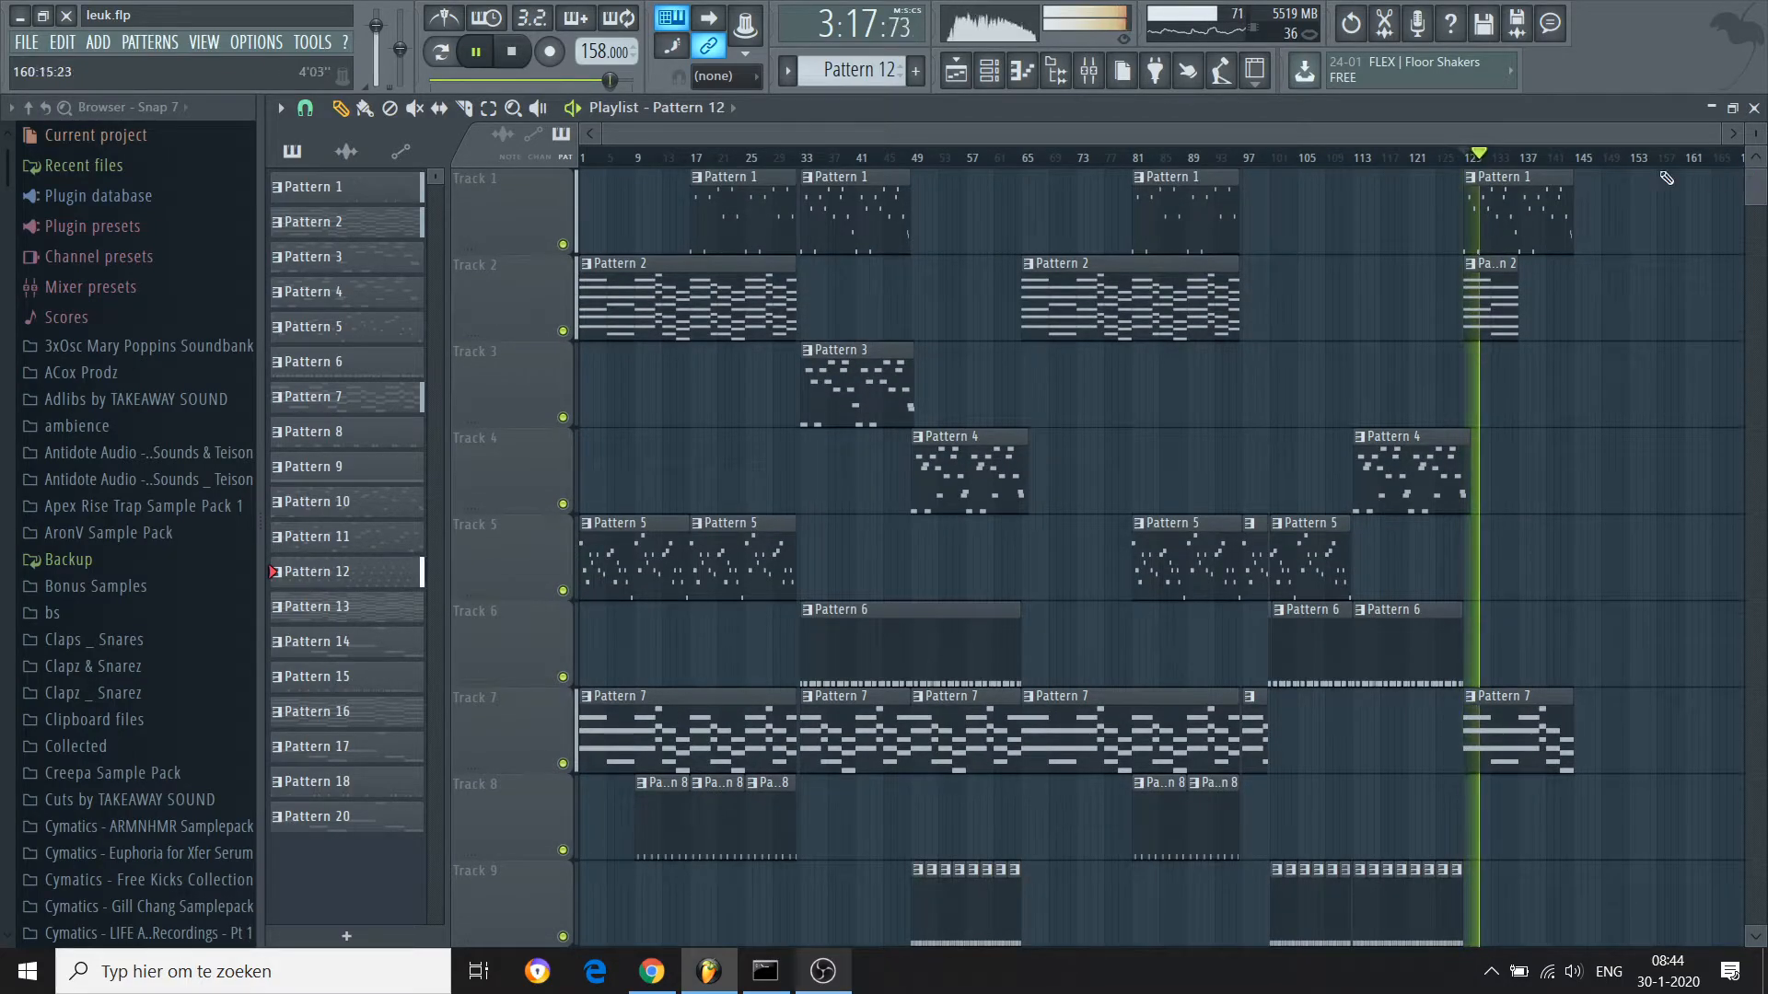
pyautogui.click(1515, 159)
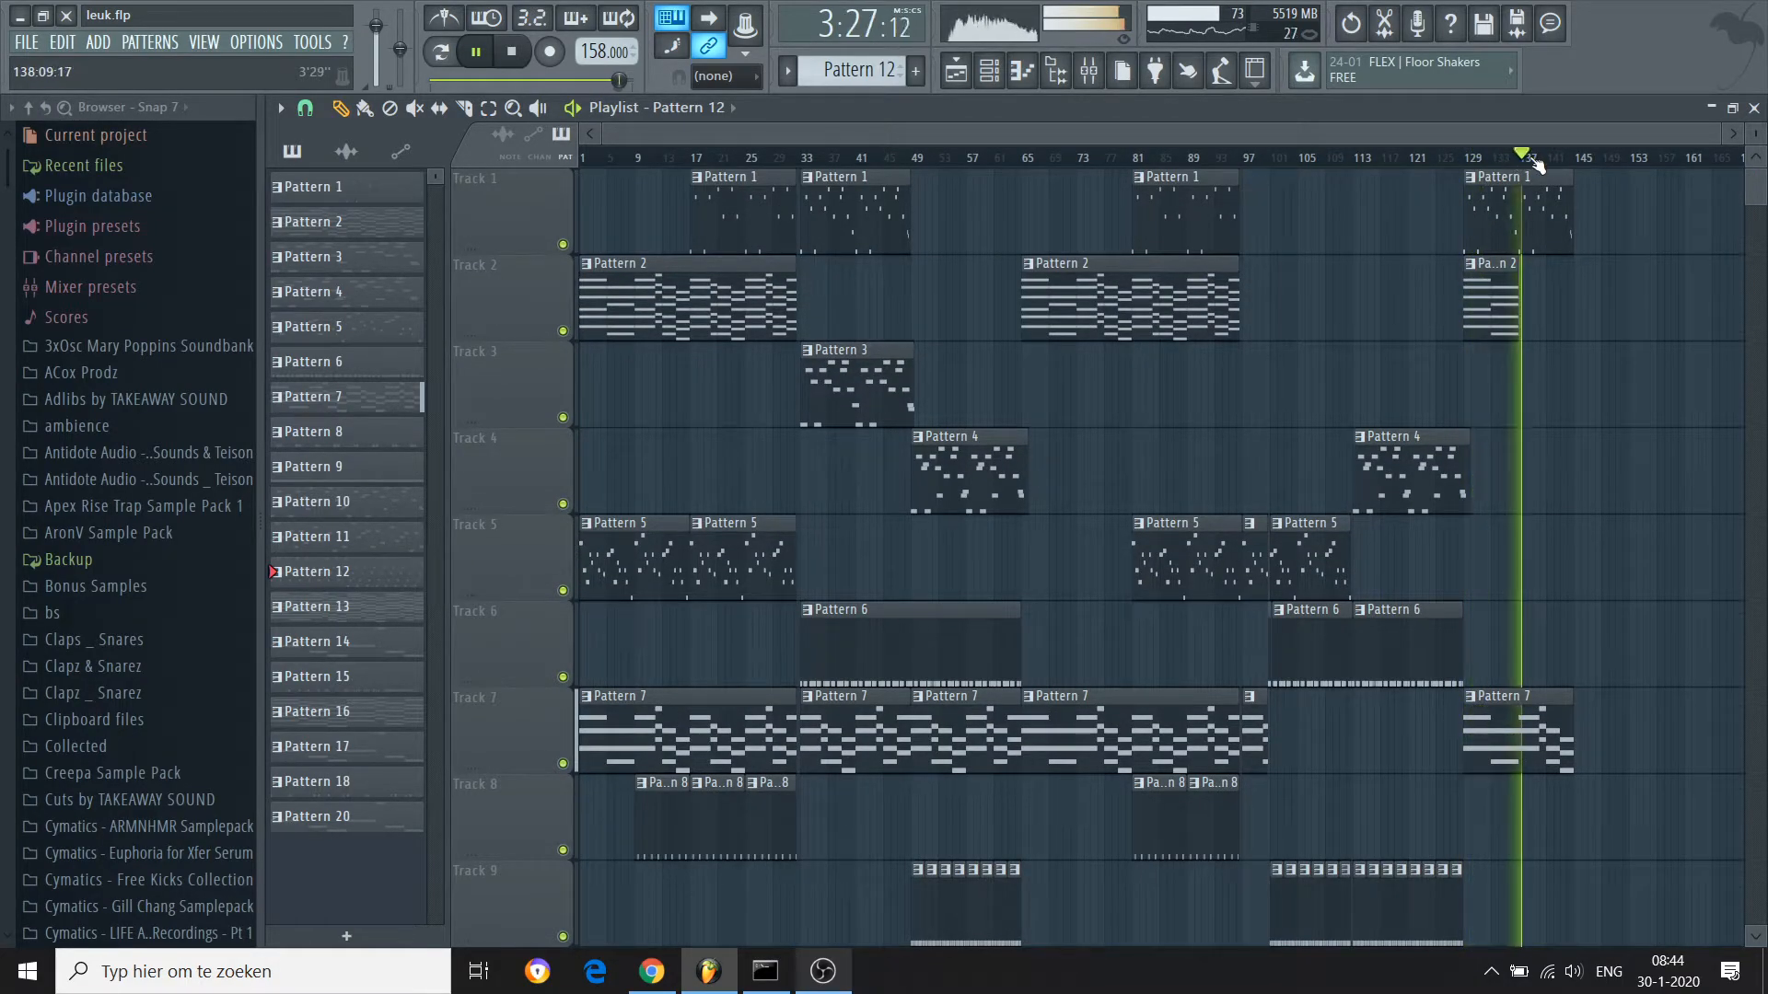
pyautogui.press('space')
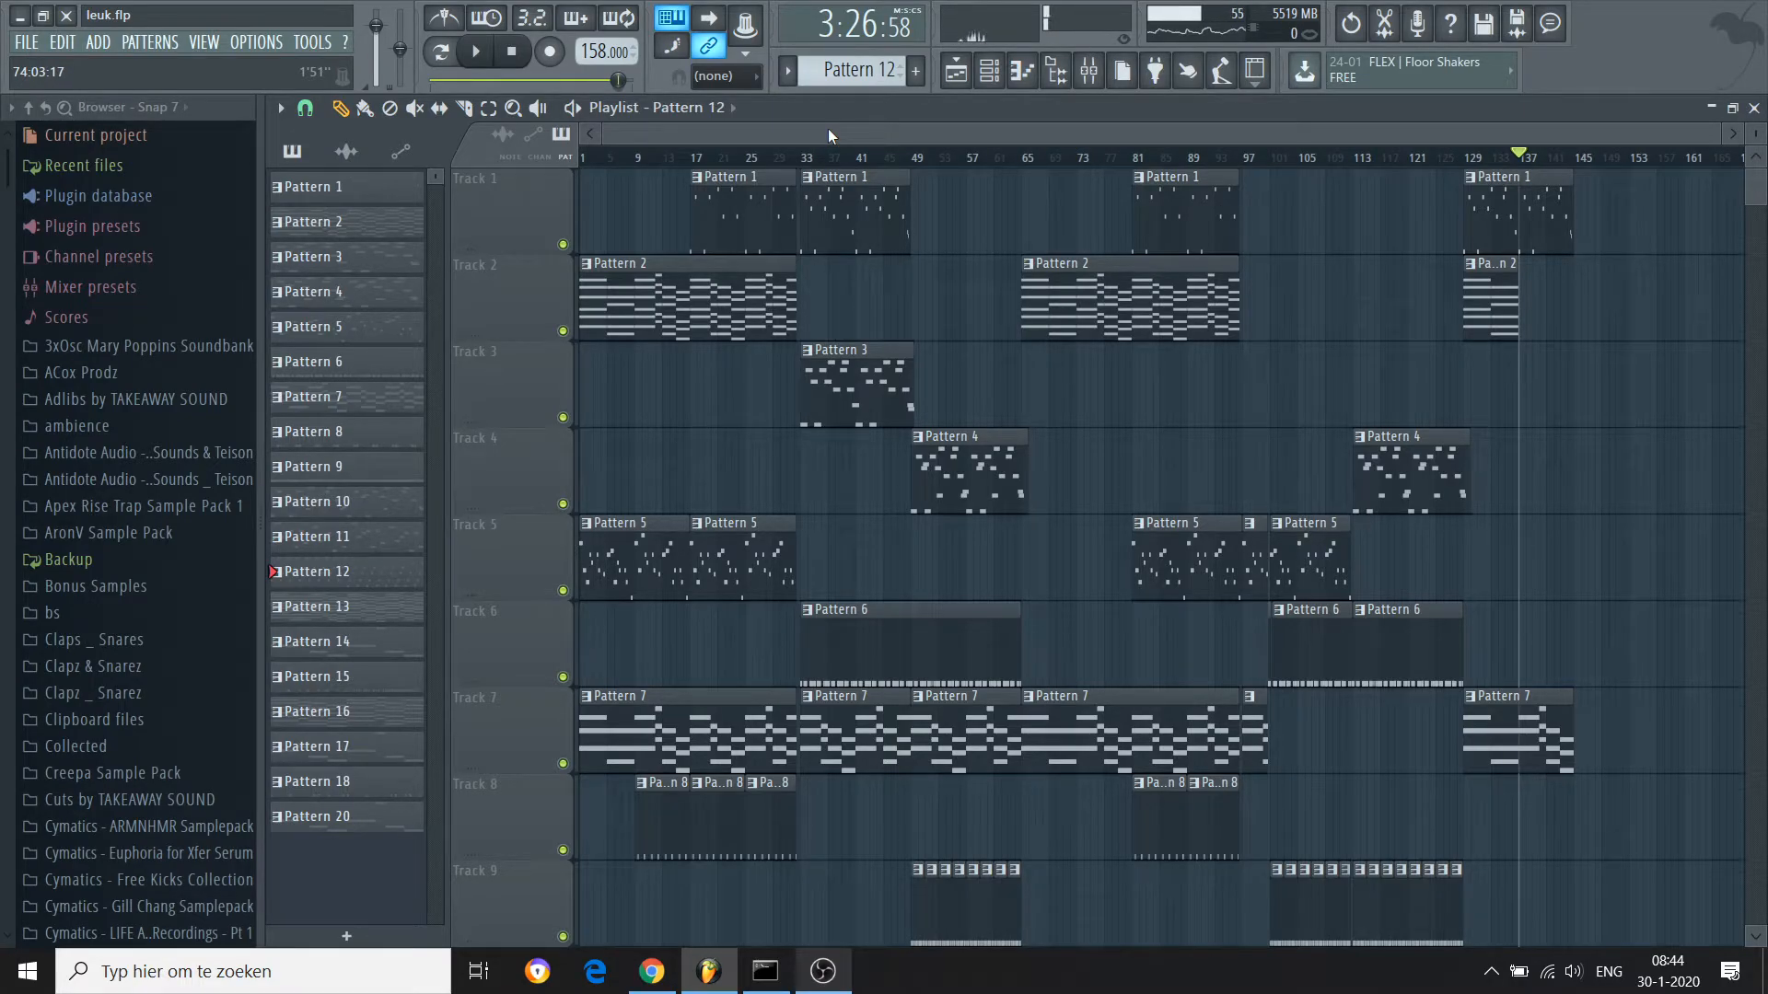
# Open Pattern 2 in the piano roll and bring up the Massive (dik synth) instrument from the channel rack
pyautogui.click(990, 73)
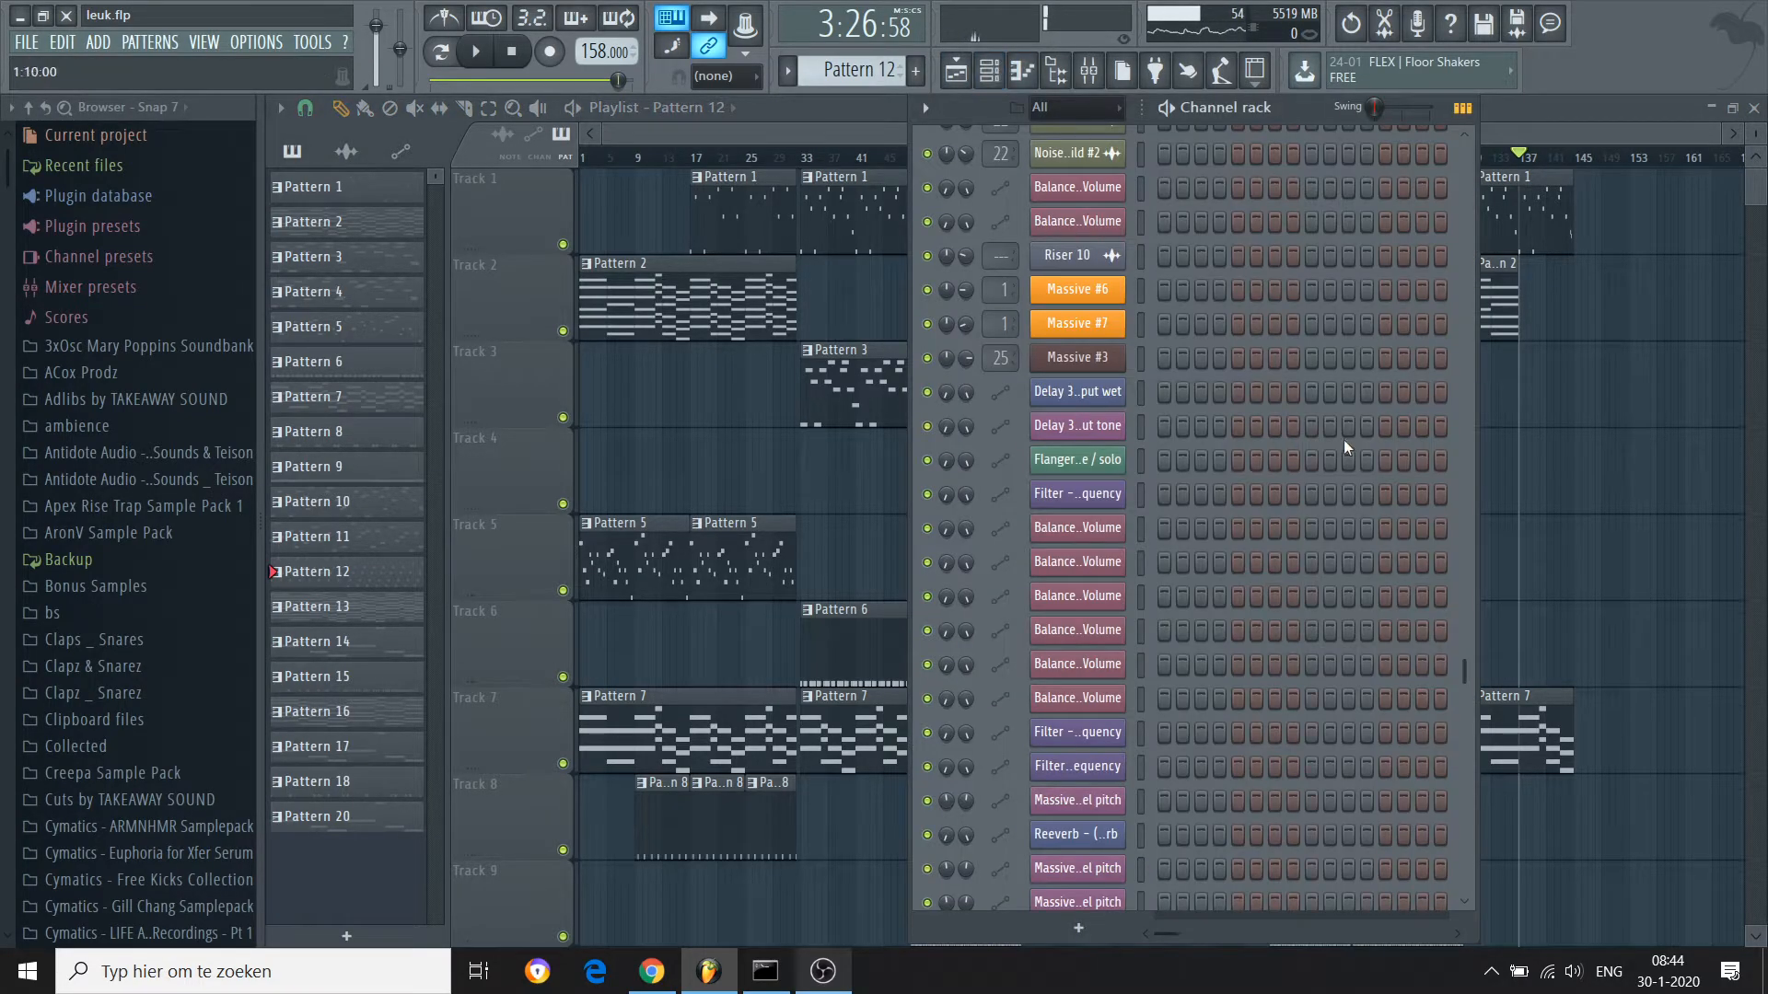
pyautogui.doubleClick(661, 334)
pyautogui.moveTo(788, 134); pyautogui.dragTo(368, 133)
pyautogui.click(990, 72)
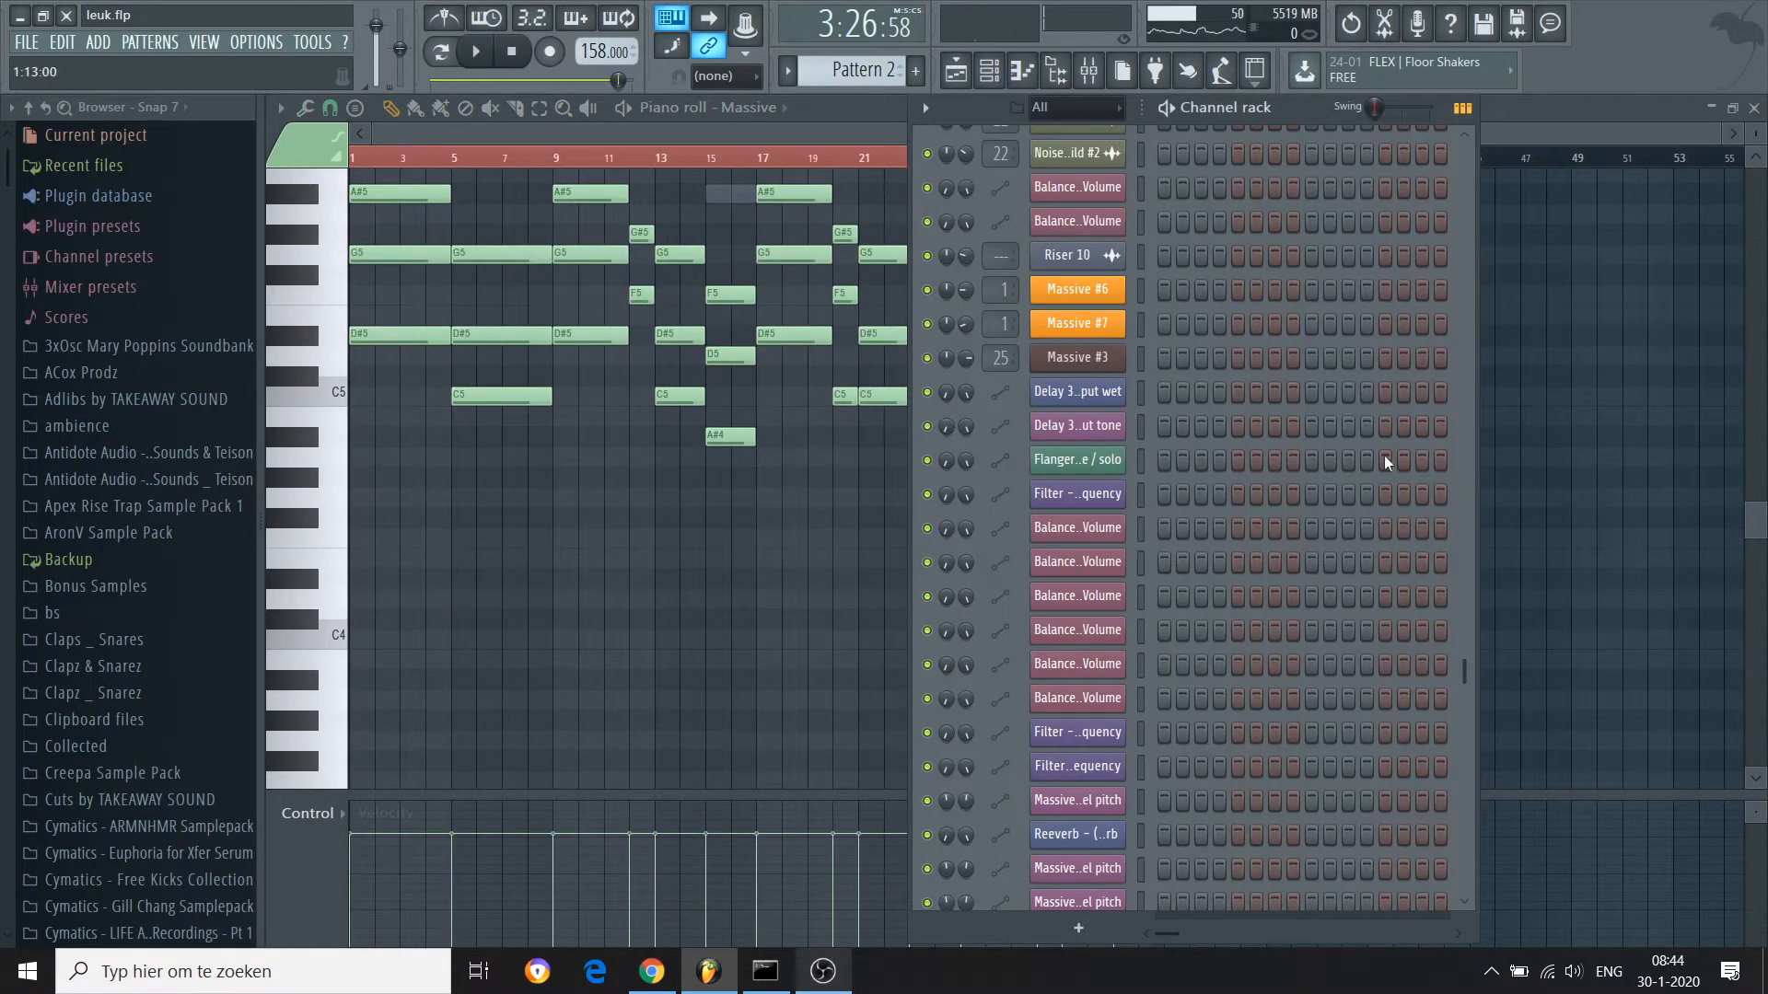
pyautogui.moveTo(1464, 671); pyautogui.dragTo(1456, 279)
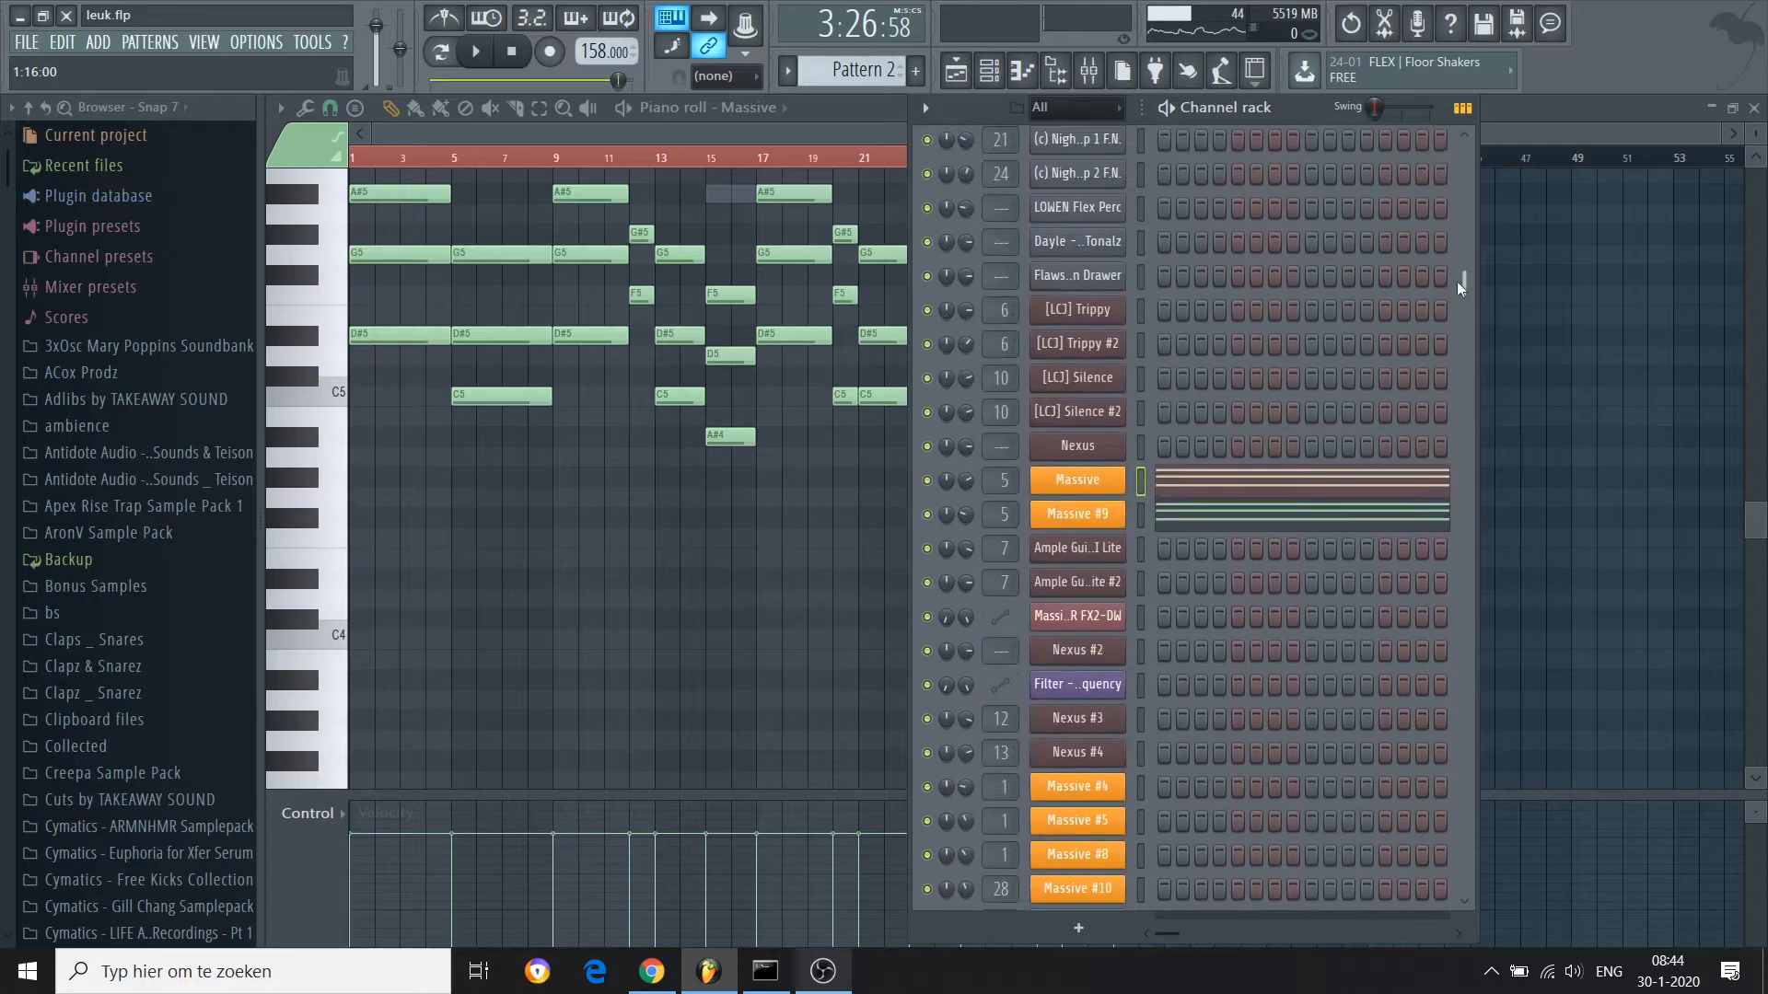
pyautogui.click(1056, 478)
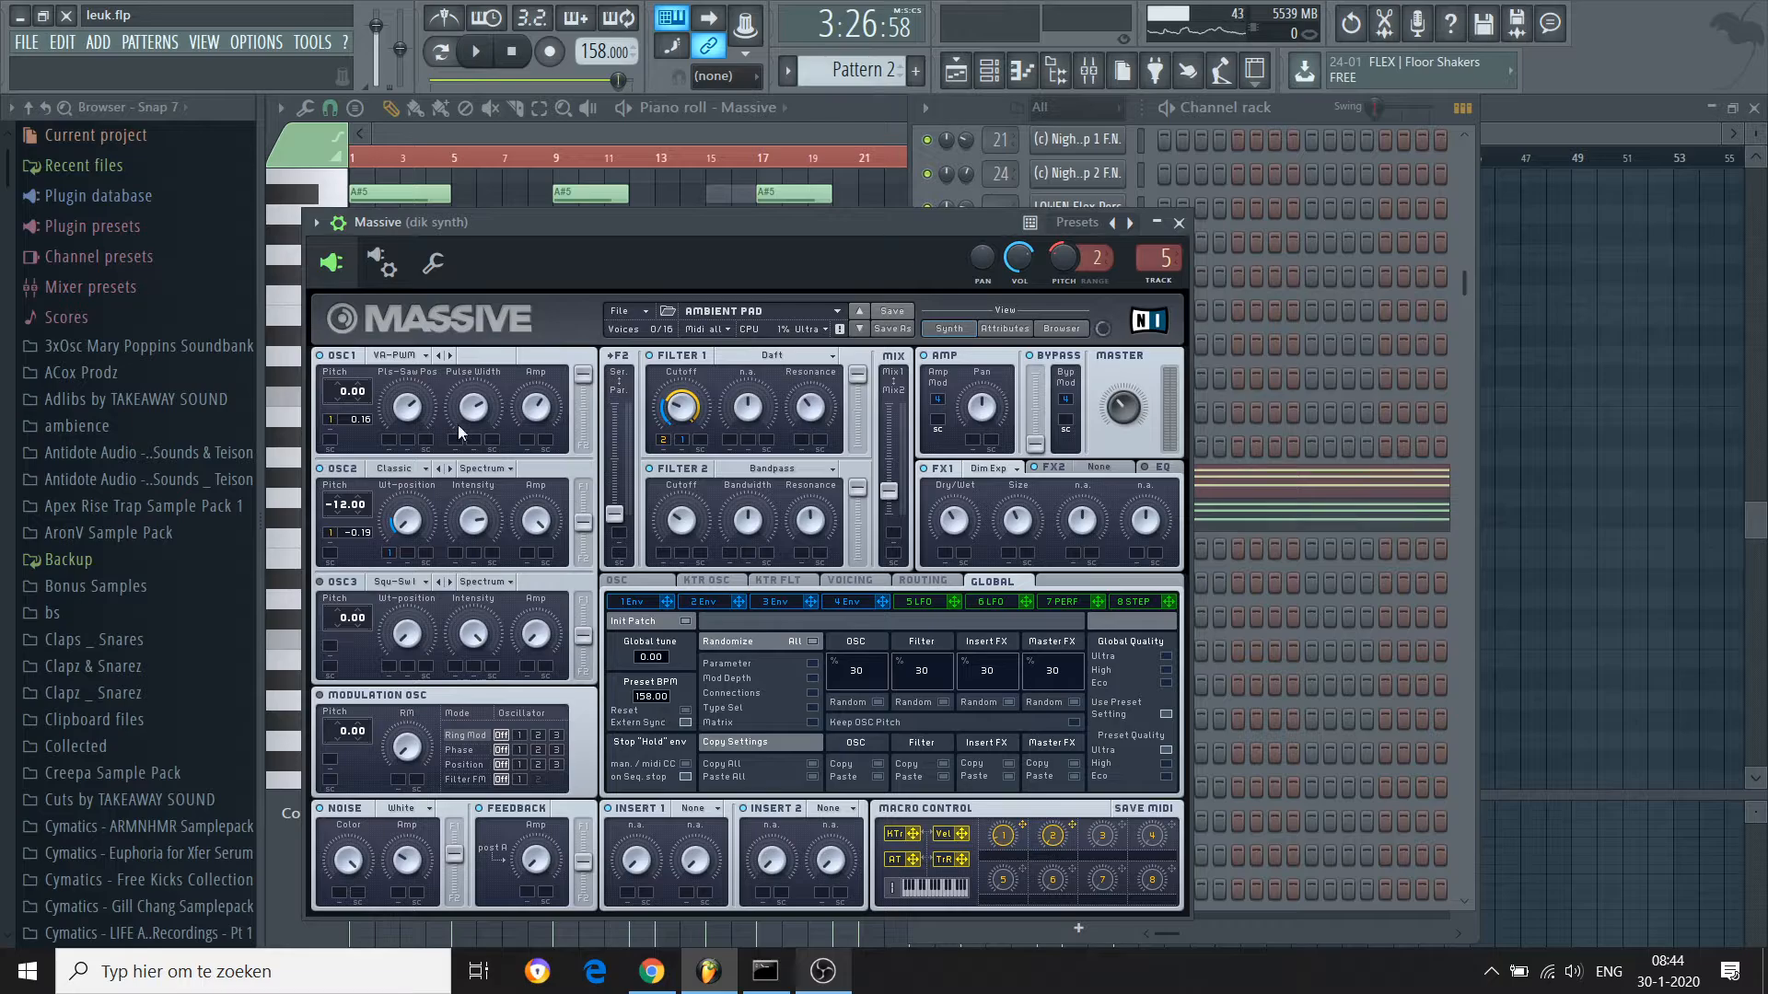
# View the wavetable choices for OSC1 and OSC2 in Massive, leaving both selections as they are
pyautogui.click(406, 357)
pyautogui.click(405, 354)
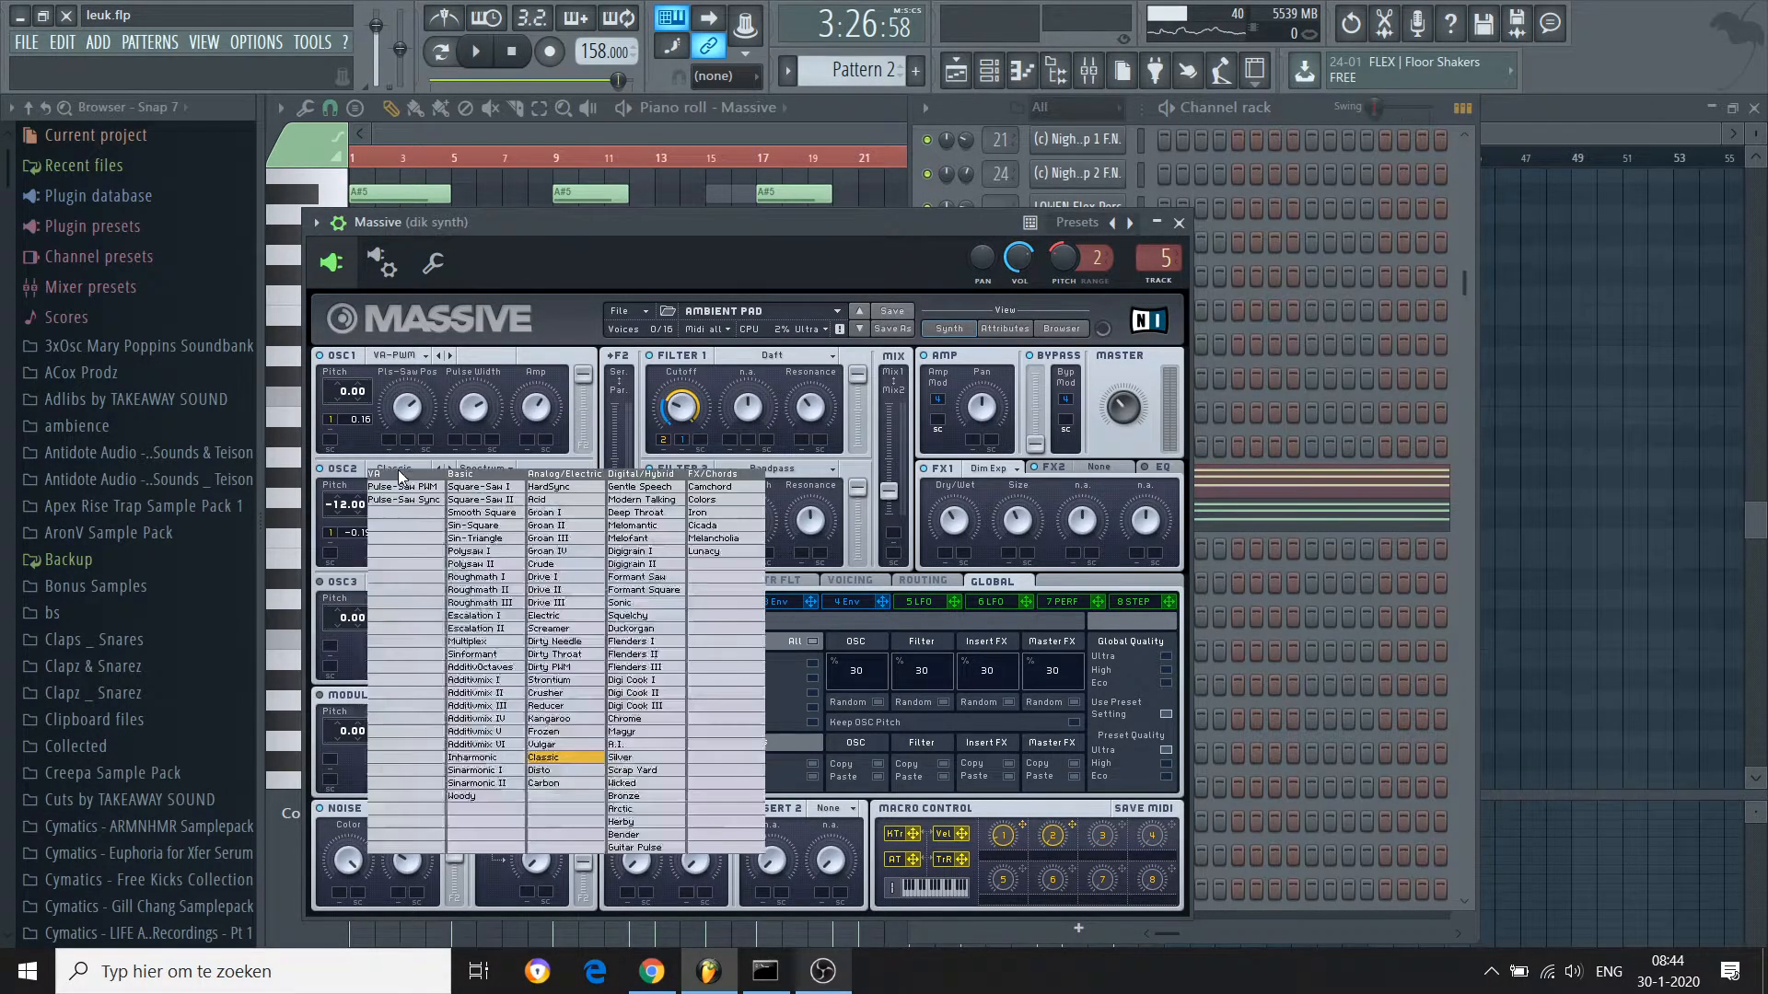
pyautogui.click(397, 471)
pyautogui.click(393, 465)
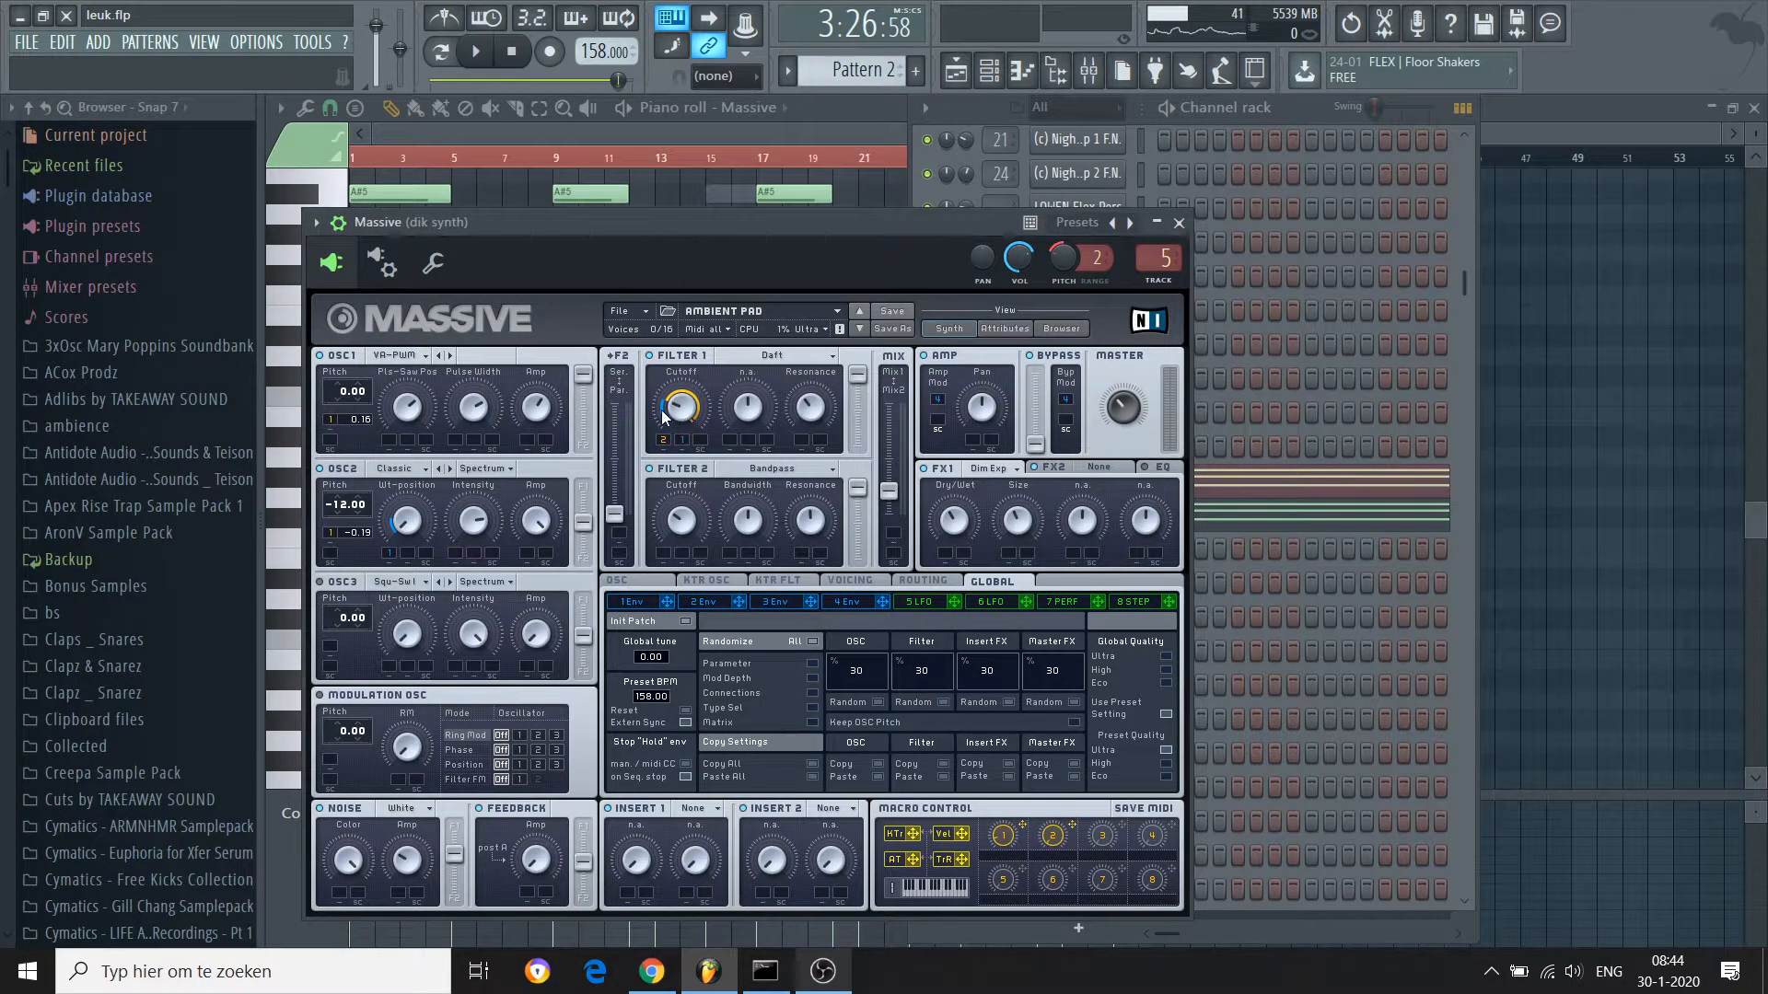
# Play a few test notes to audition the Massive pad sound
pyautogui.press('d')
pyautogui.press('h')
pyautogui.press('e')
pyautogui.press('u')
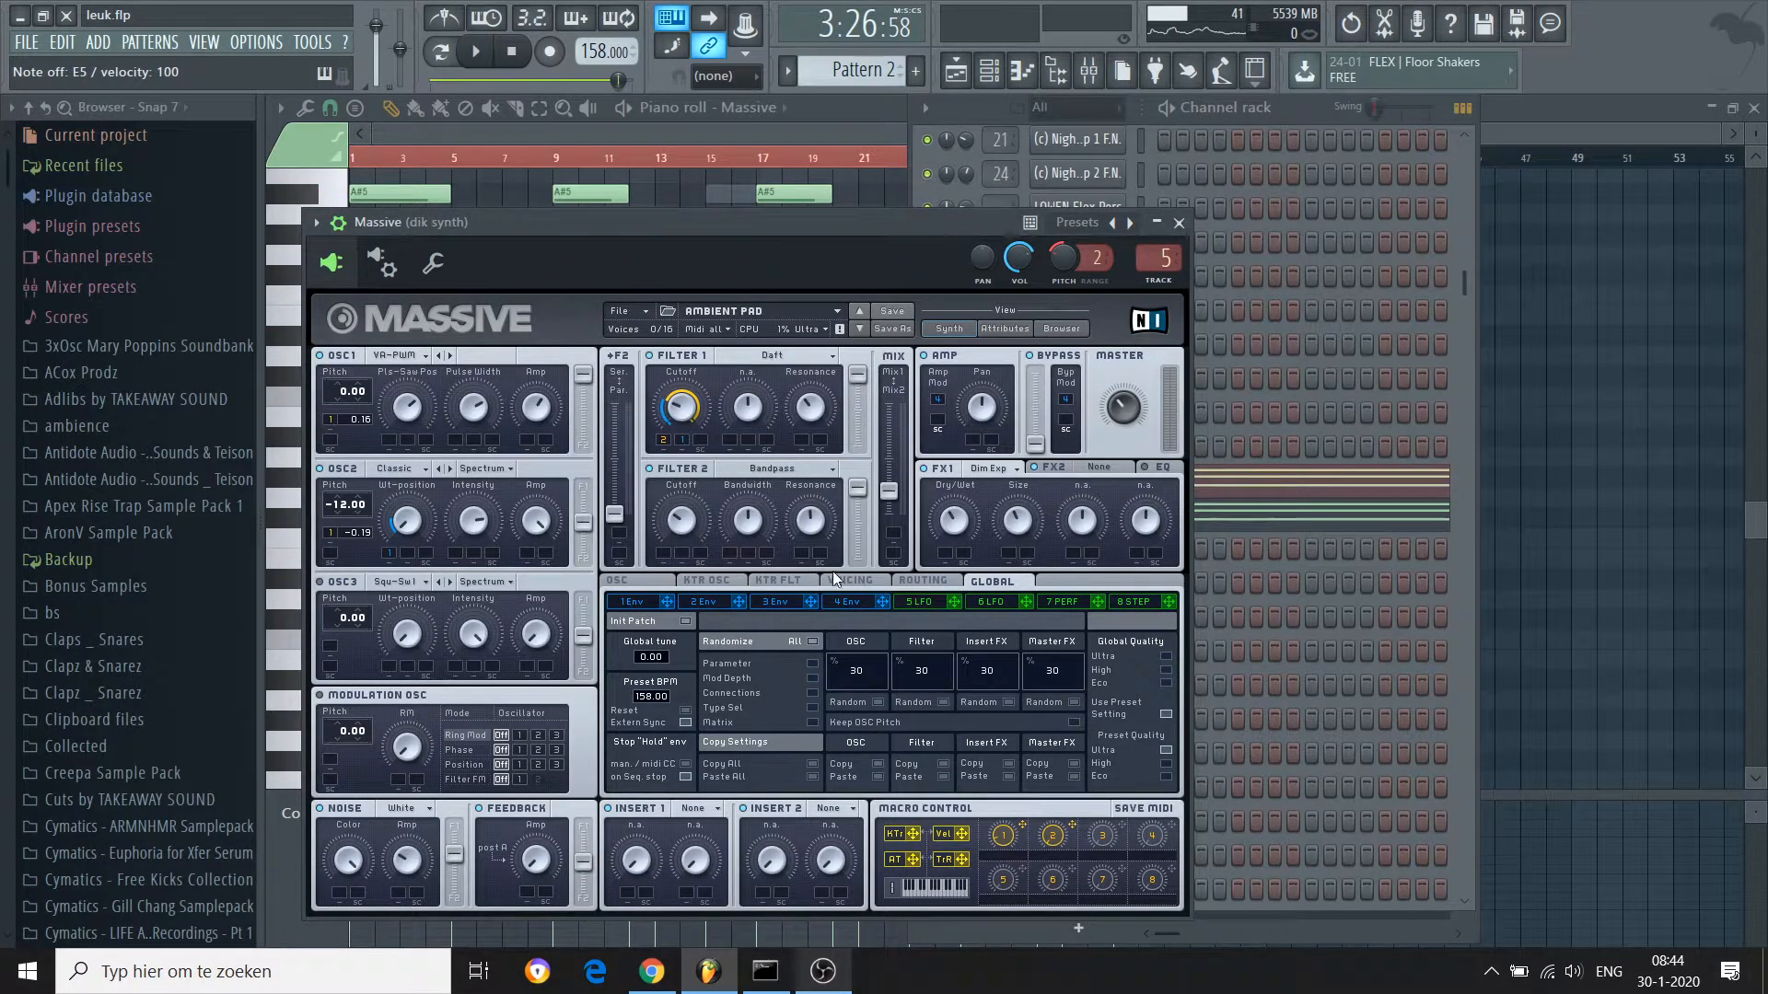
# Shorten the 4 Env attack in Massive to about 0.05, raise it again to about 0.36, and play a test note
pyautogui.click(843, 600)
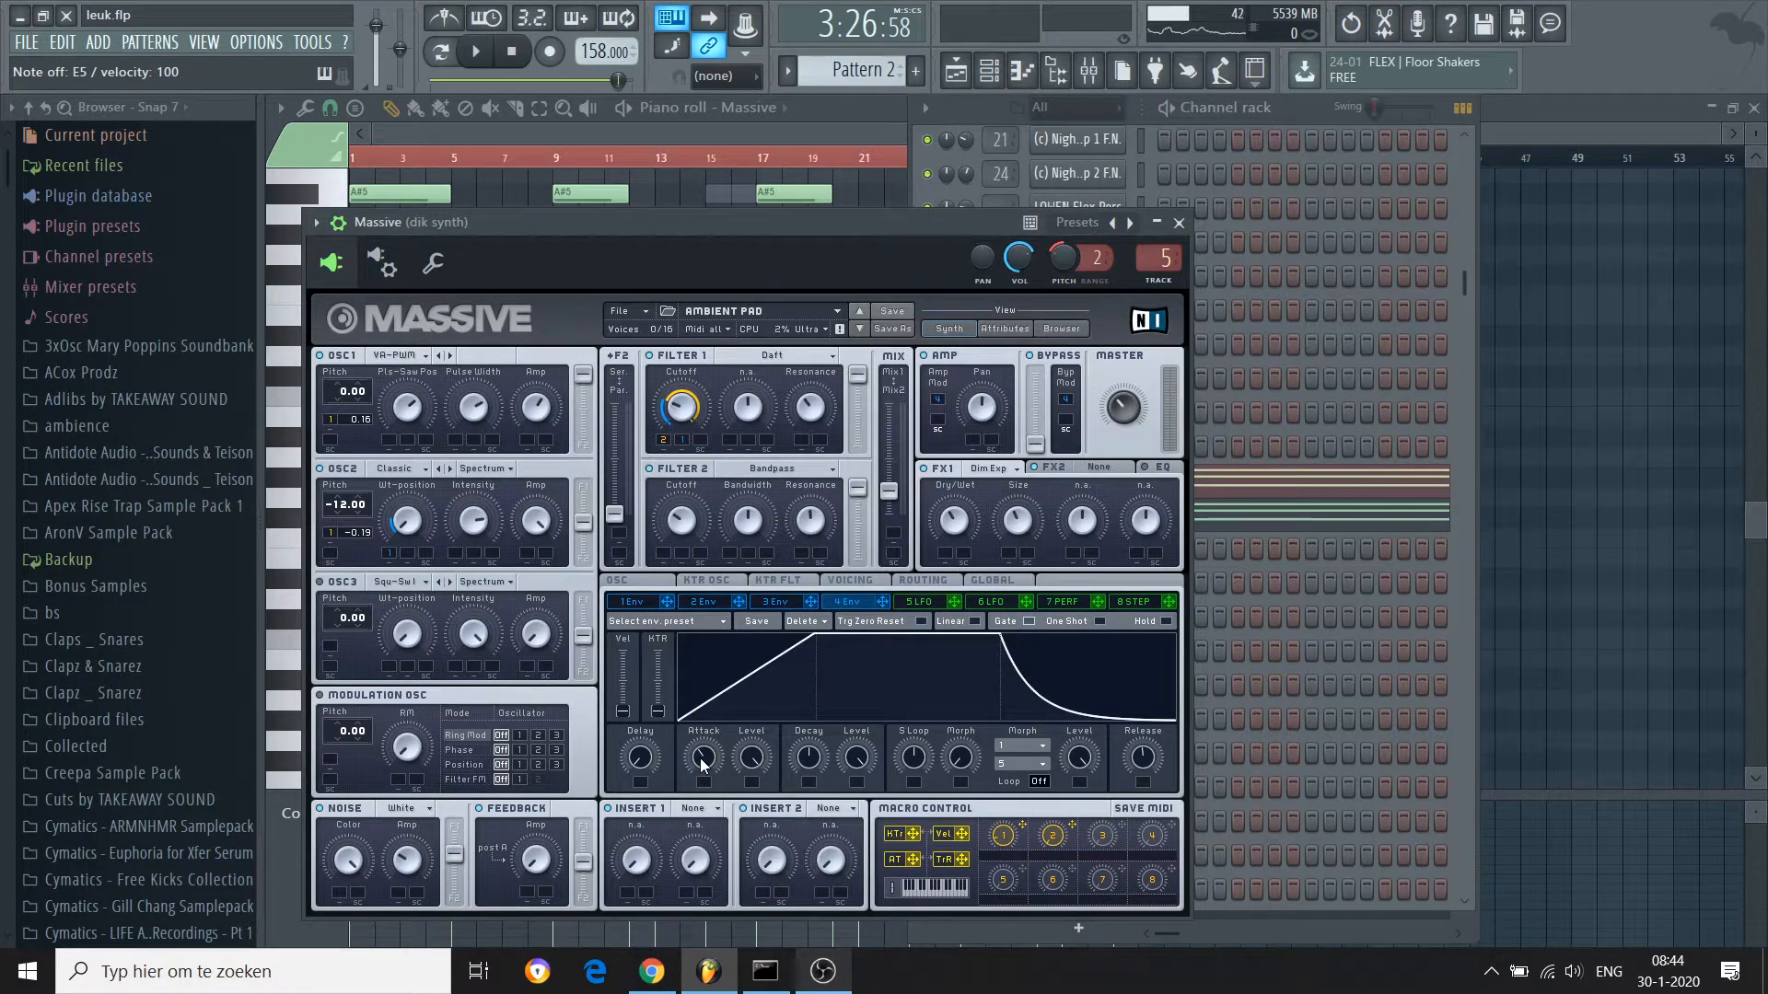
pyautogui.scroll(-3, 700, 759)
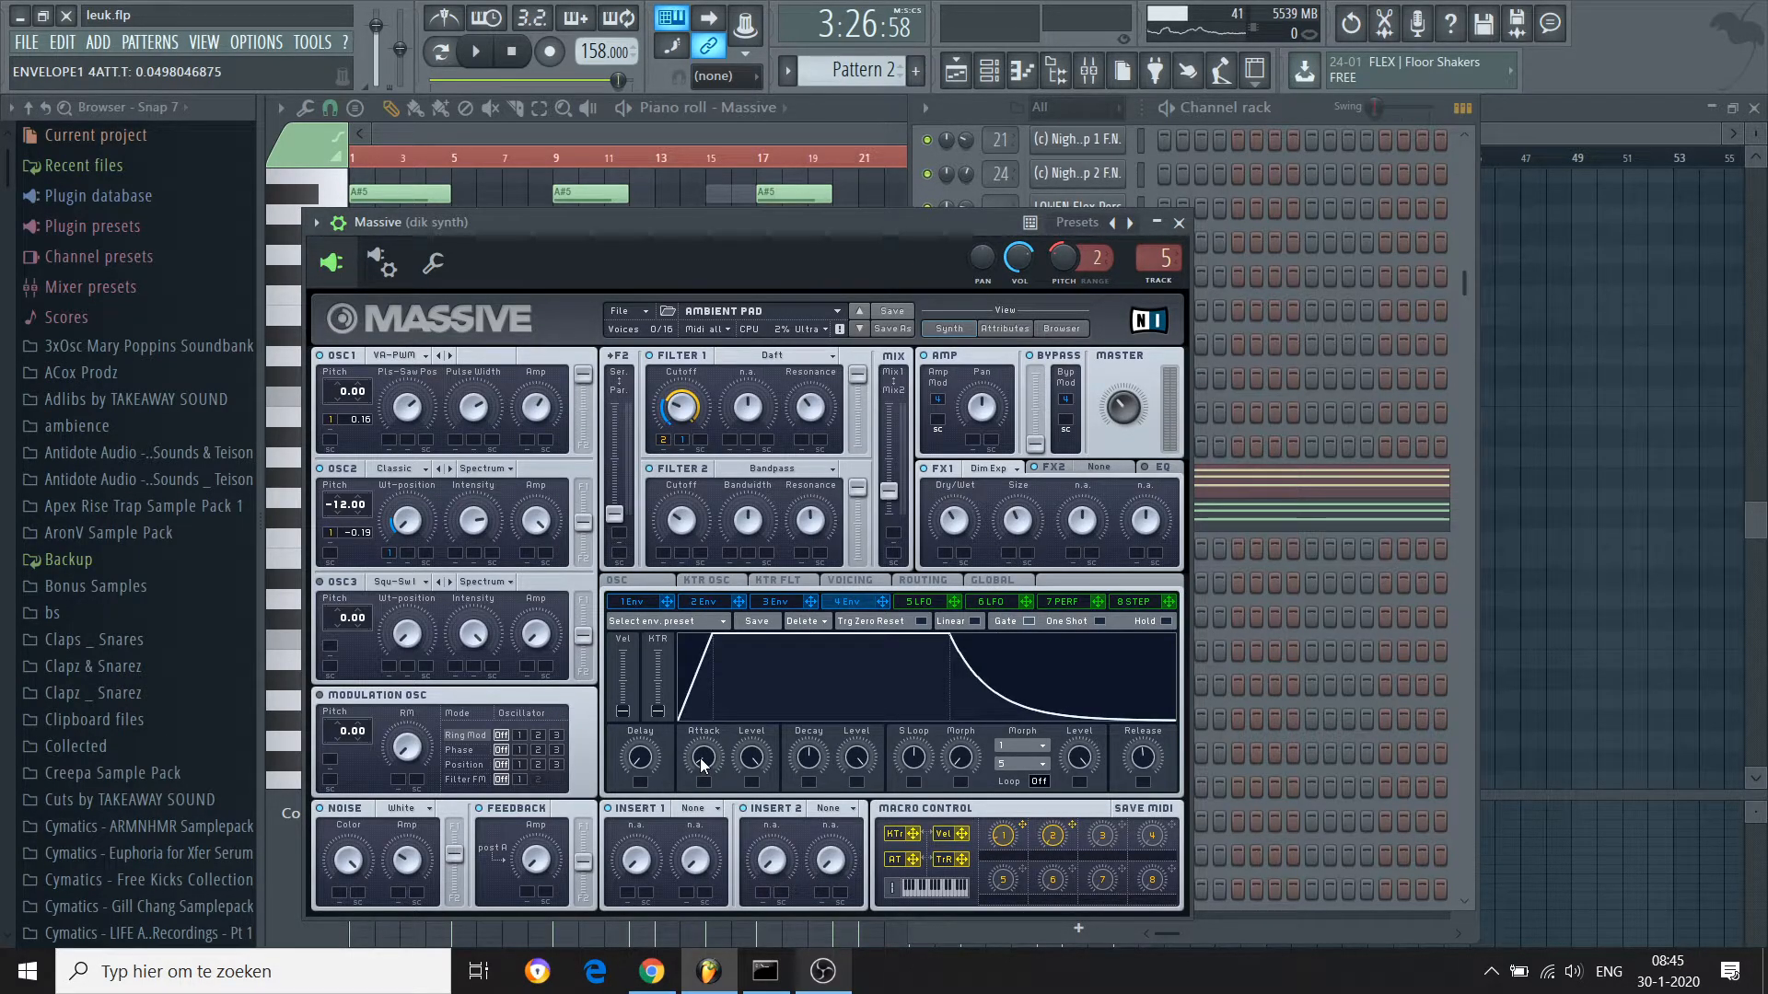
pyautogui.moveTo(699, 759); pyautogui.dragTo(680, 715)
pyautogui.press('c')
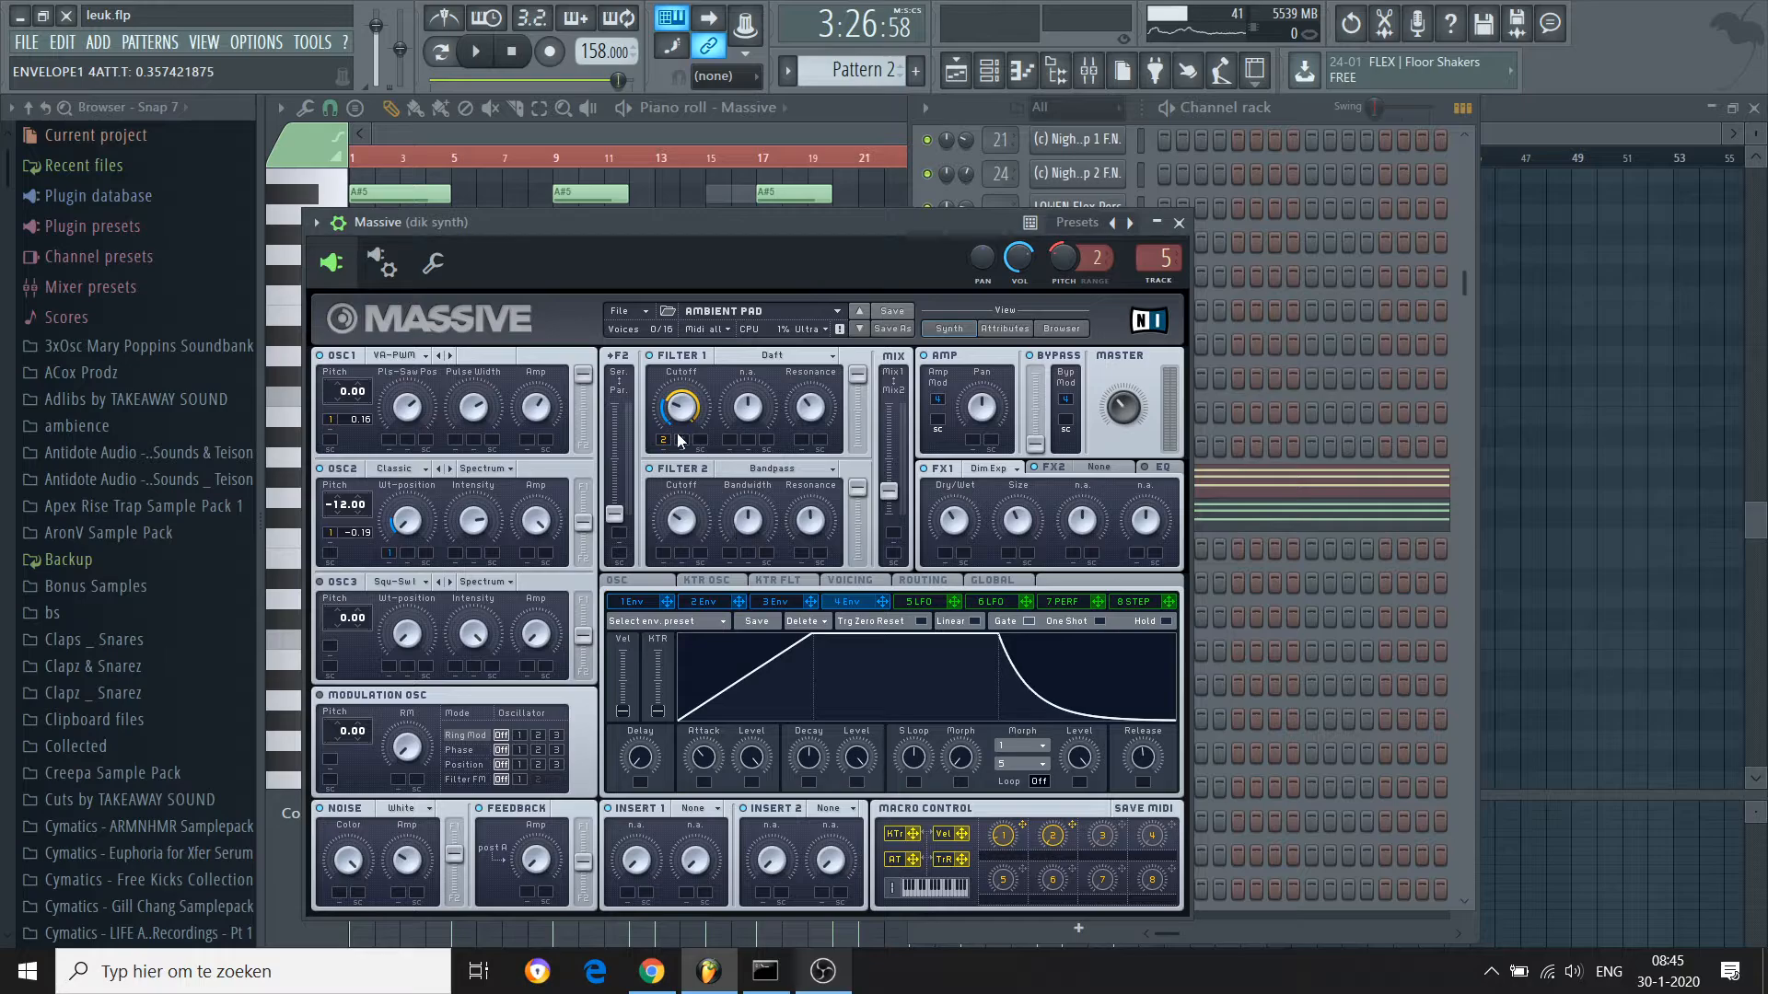
# Examine Massive's voicing and unison settings, and display the 1 Env envelope
pyautogui.click(770, 589)
pyautogui.click(844, 590)
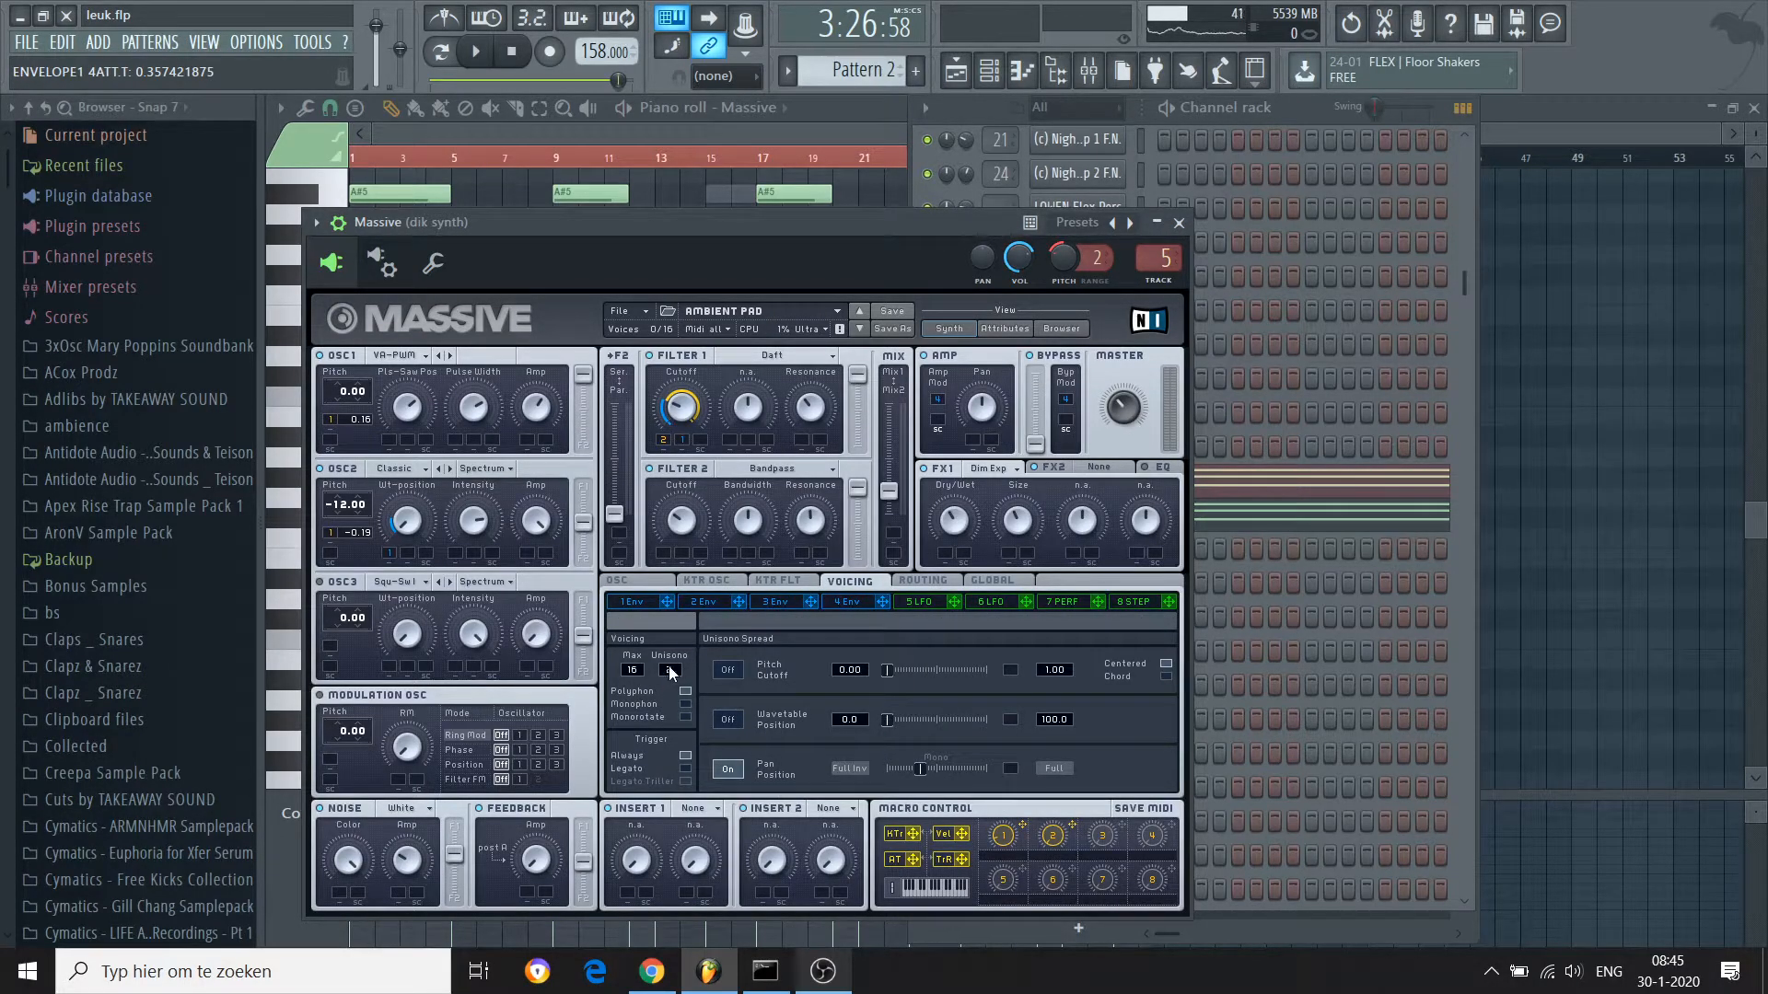
pyautogui.click(655, 604)
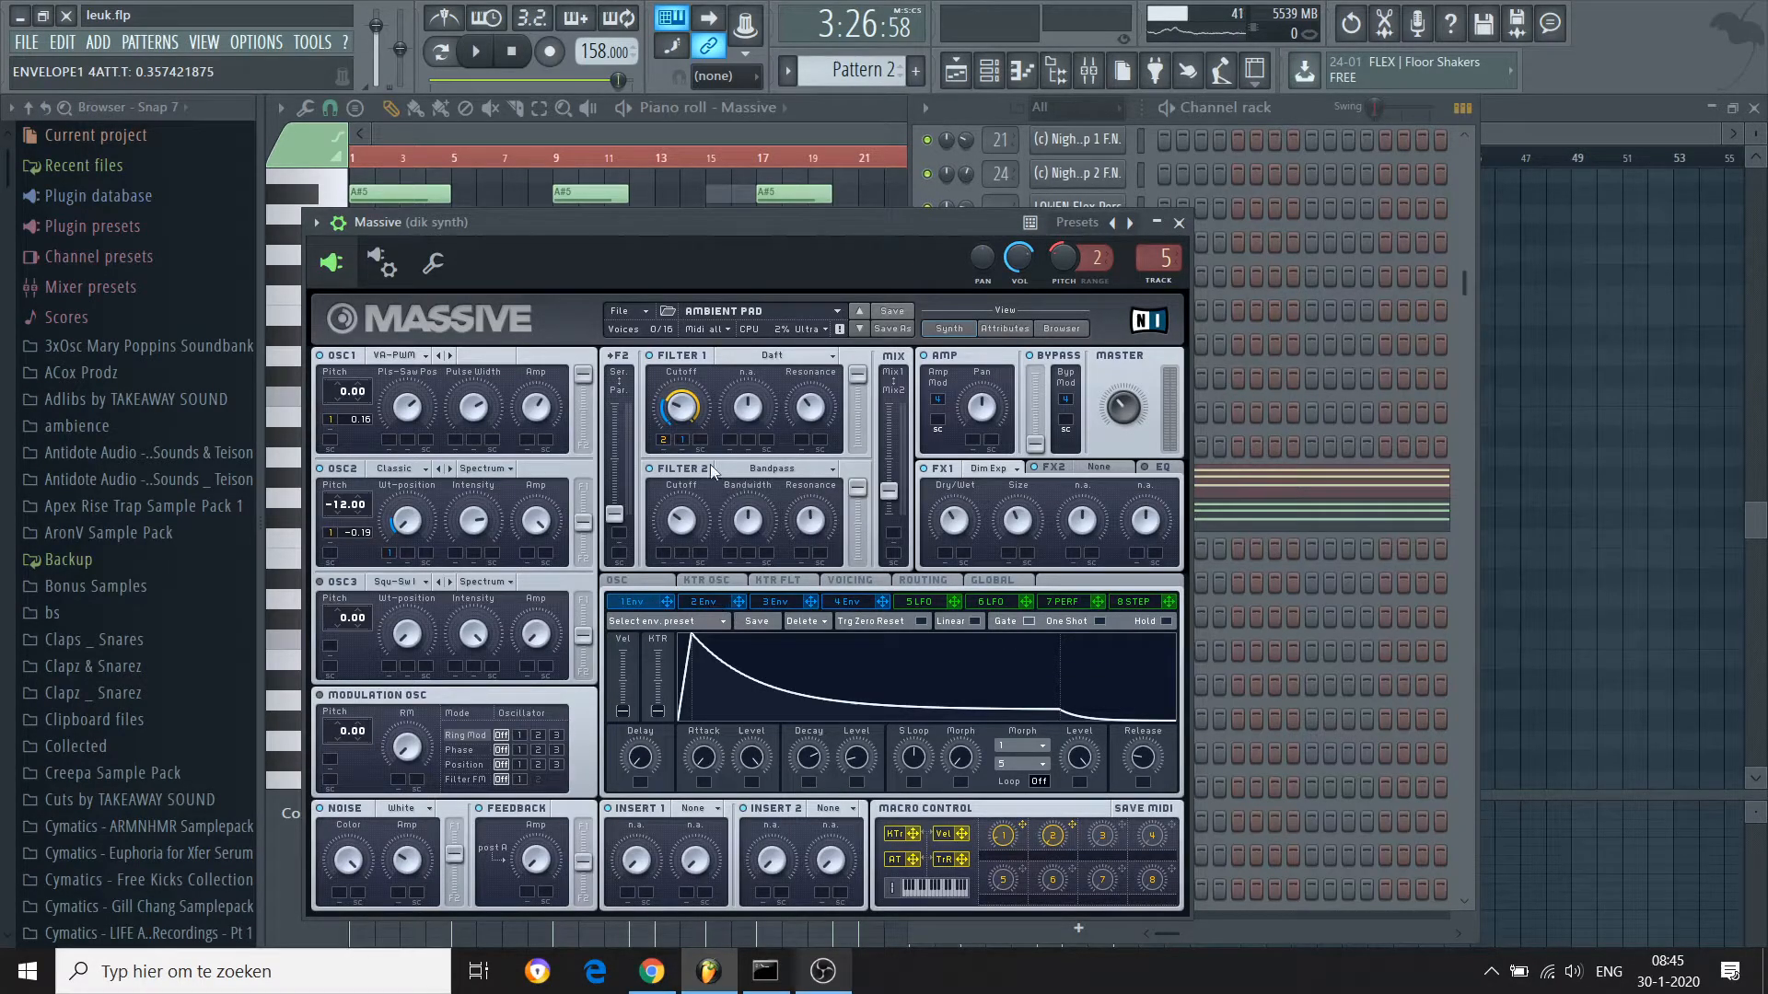
# Close the Massive window, solo the Massive #9 channel and audition Pattern 2 from its start
pyautogui.click(1179, 222)
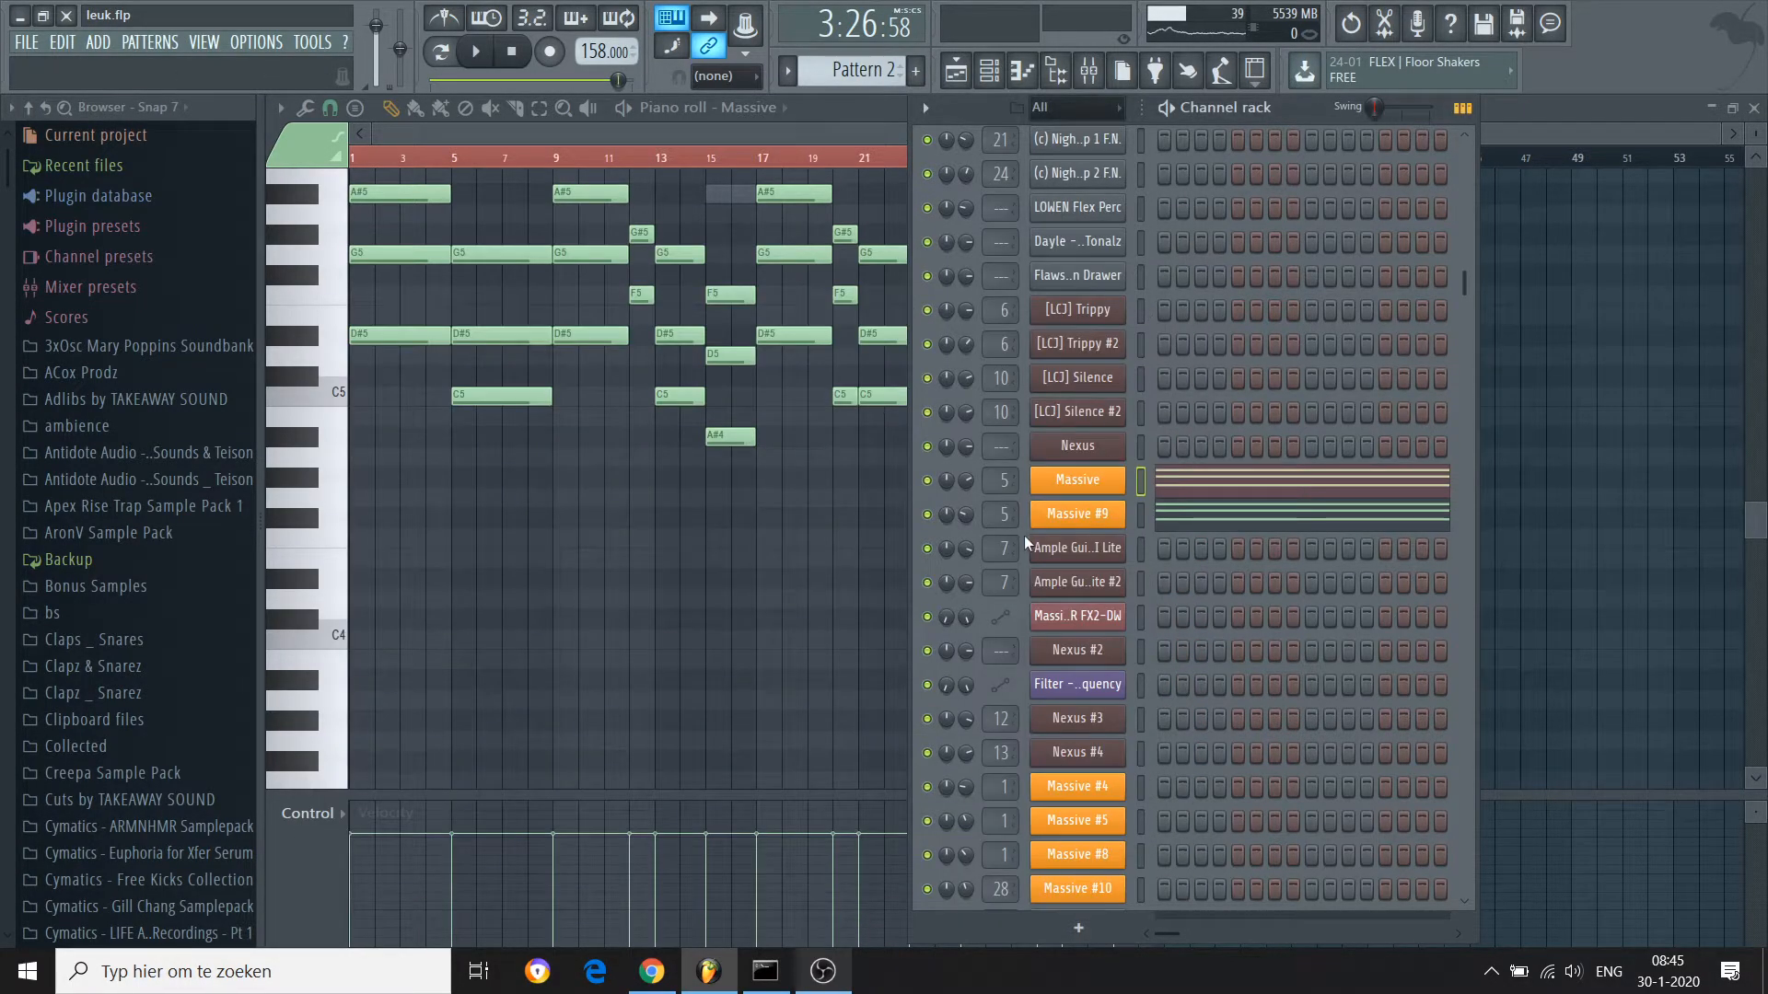
pyautogui.rightClick(928, 515)
pyautogui.click(938, 524)
pyautogui.press('space')
pyautogui.click(433, 79)
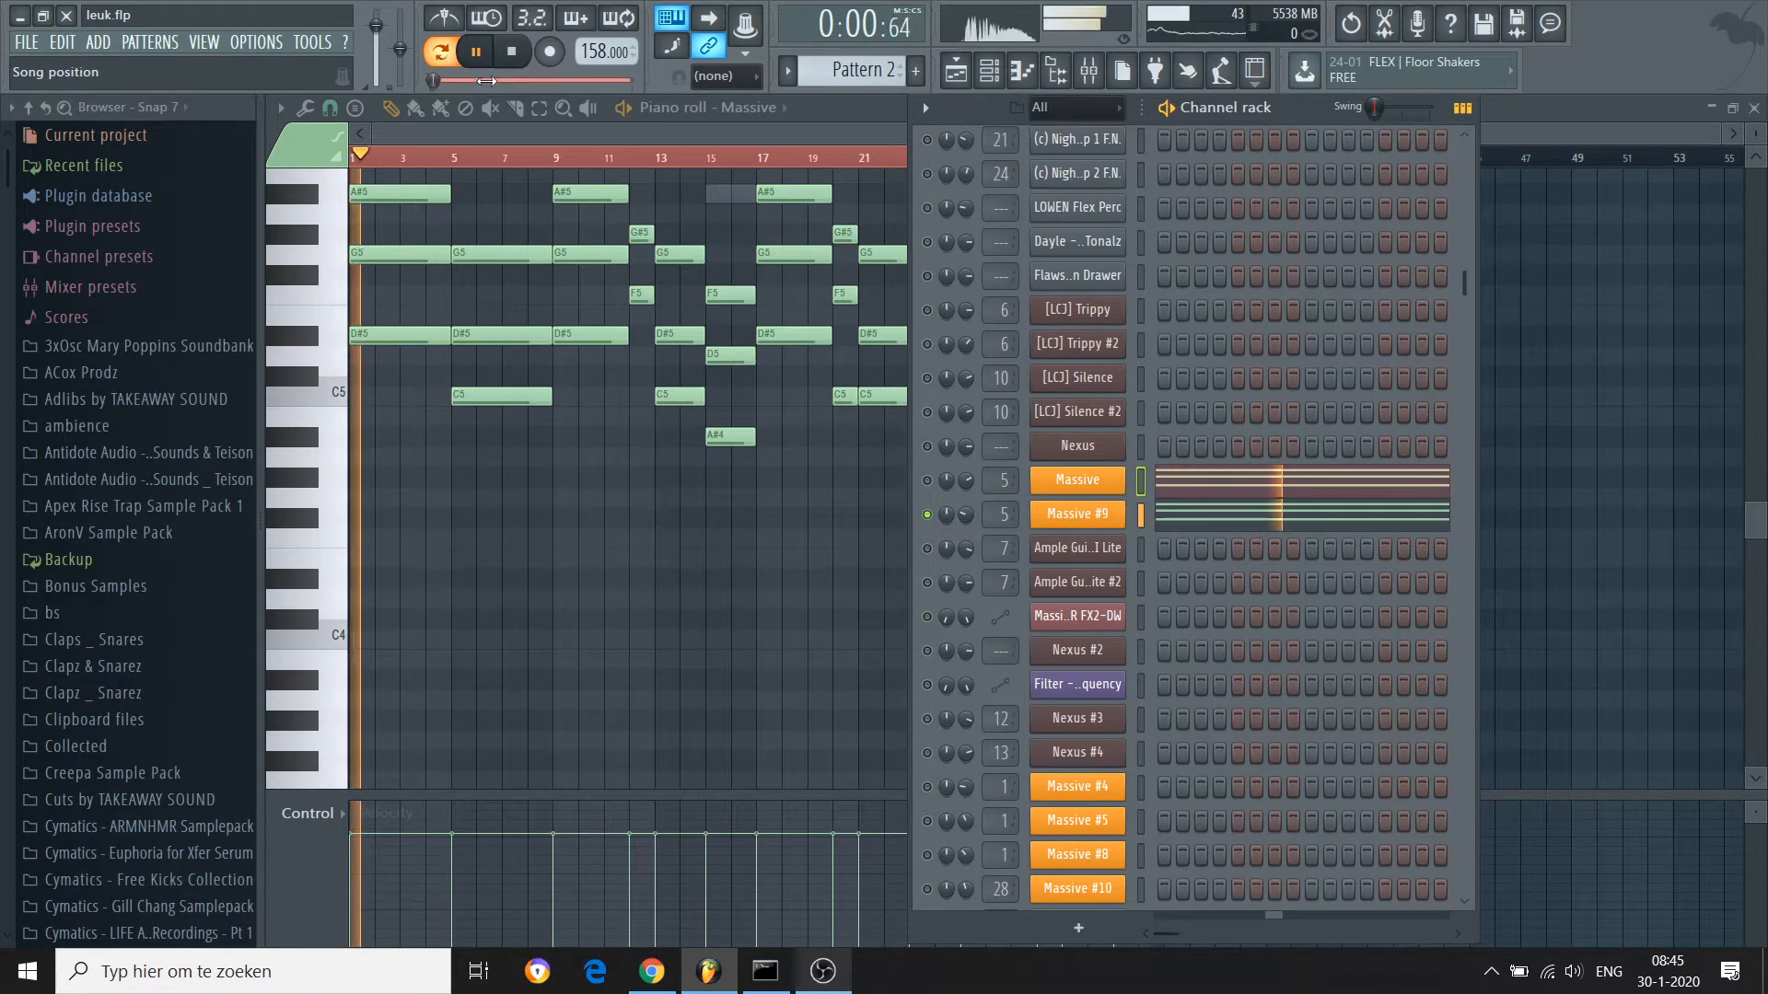
pyautogui.press('space')
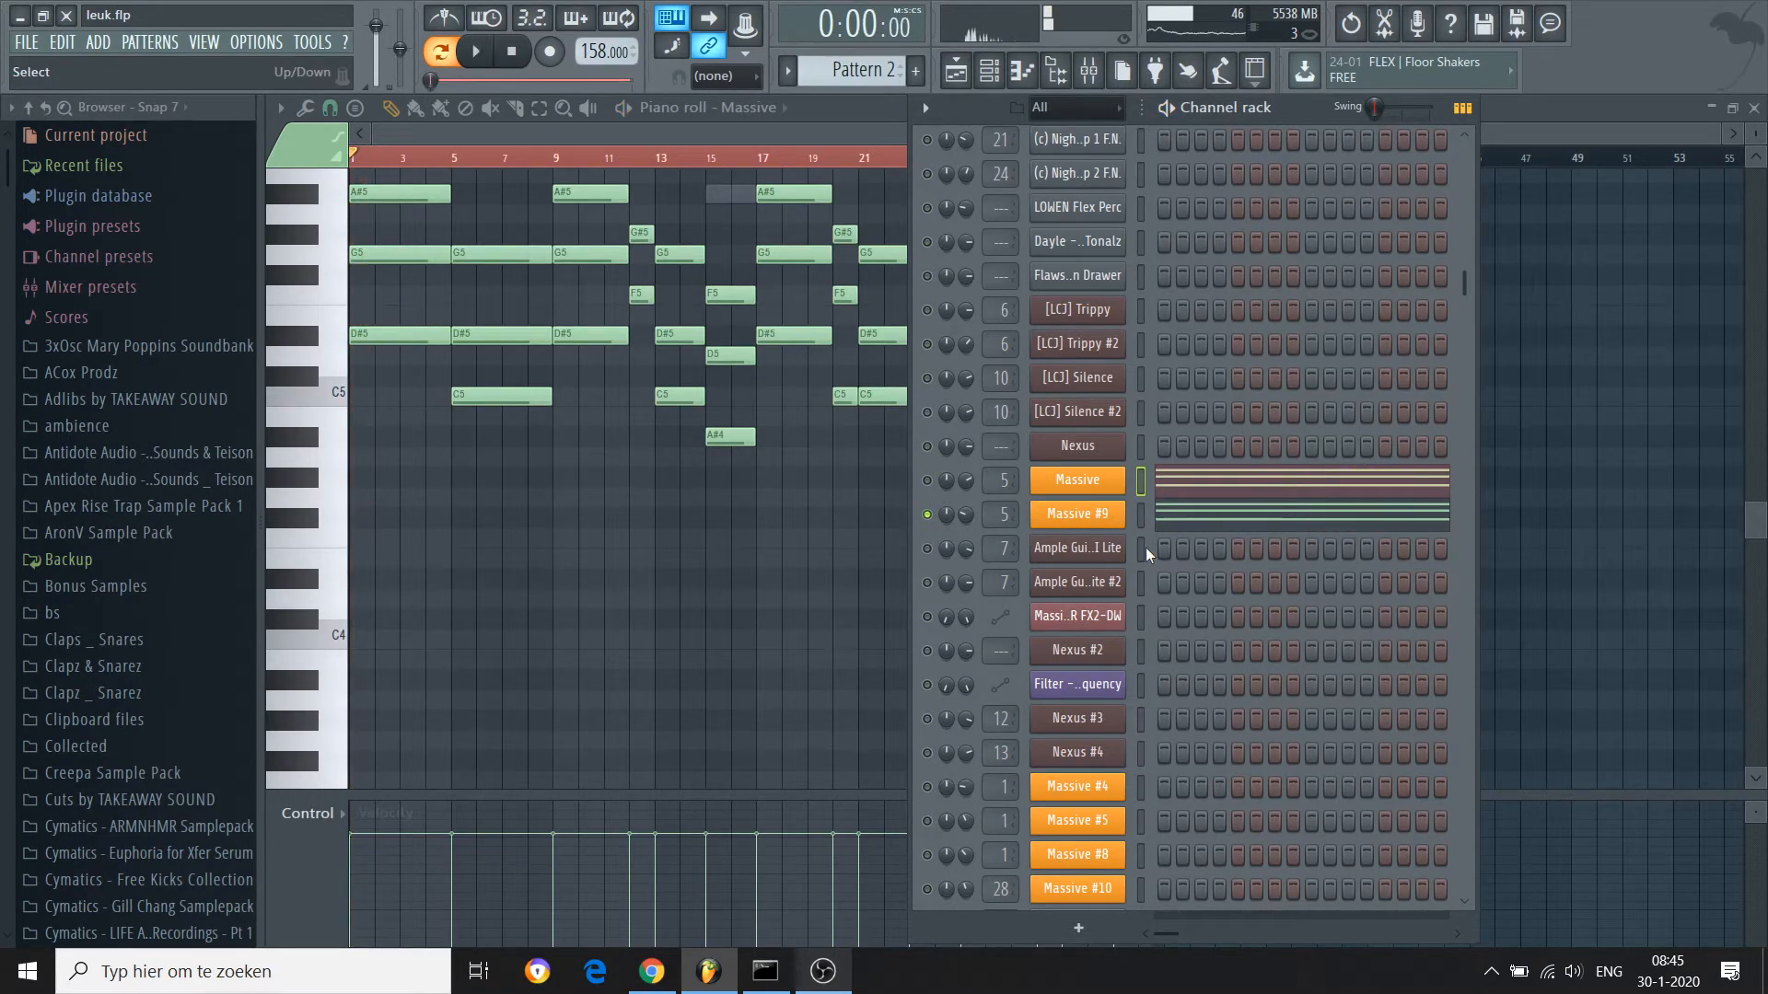
# Solo the Massive channel and release the solo again to reactivate all channels
pyautogui.rightClick(935, 485)
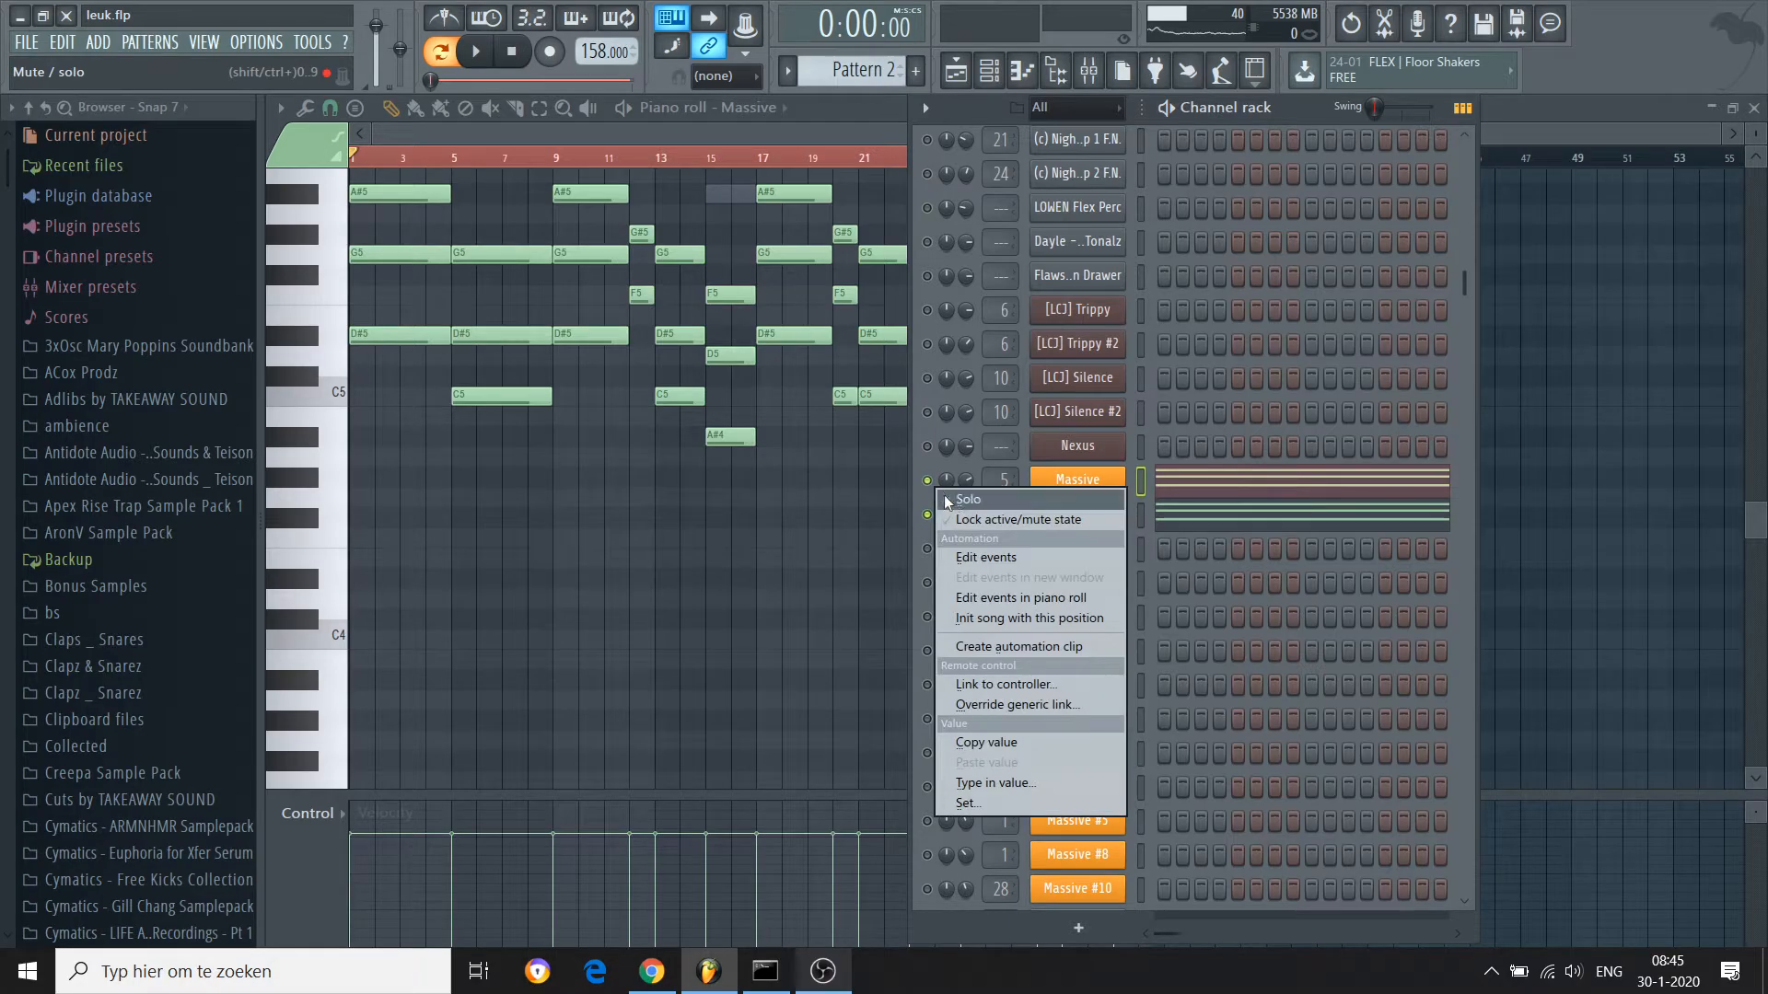
pyautogui.click(960, 508)
pyautogui.rightClick(926, 488)
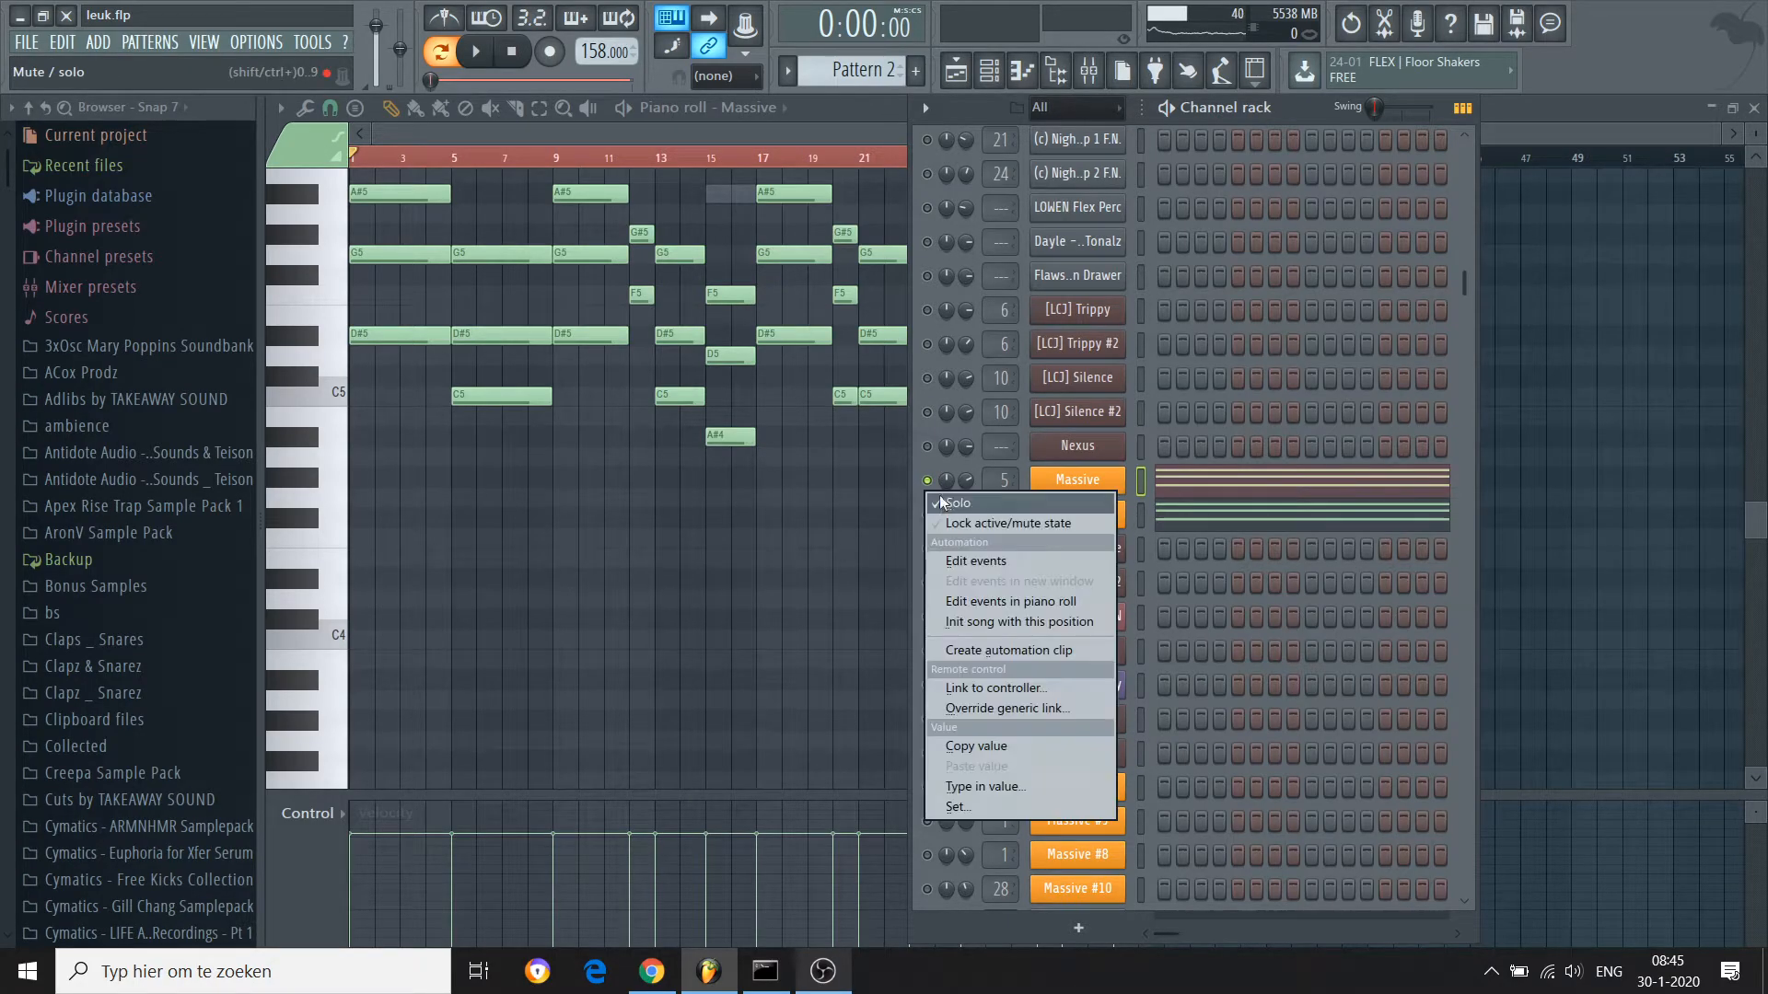
pyautogui.click(946, 503)
# Open the Pattern 7 clip from the playlist in the piano roll and view its notes from bar 1
pyautogui.click(956, 69)
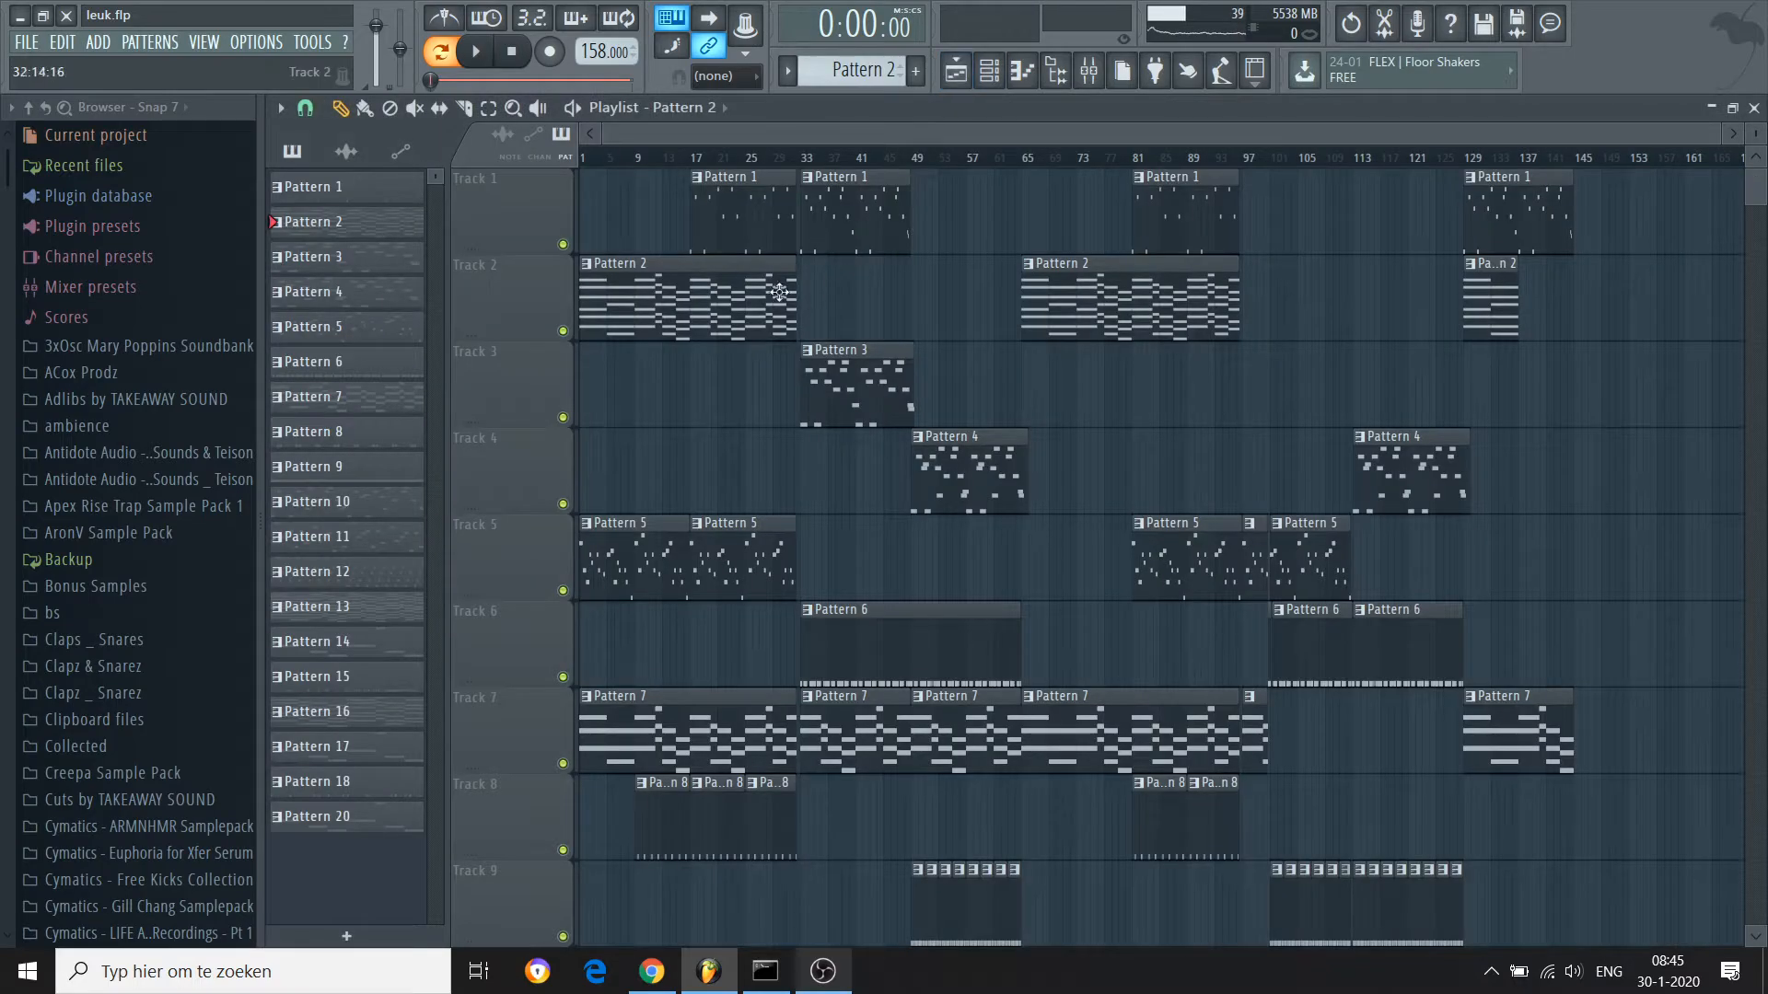
pyautogui.doubleClick(659, 724)
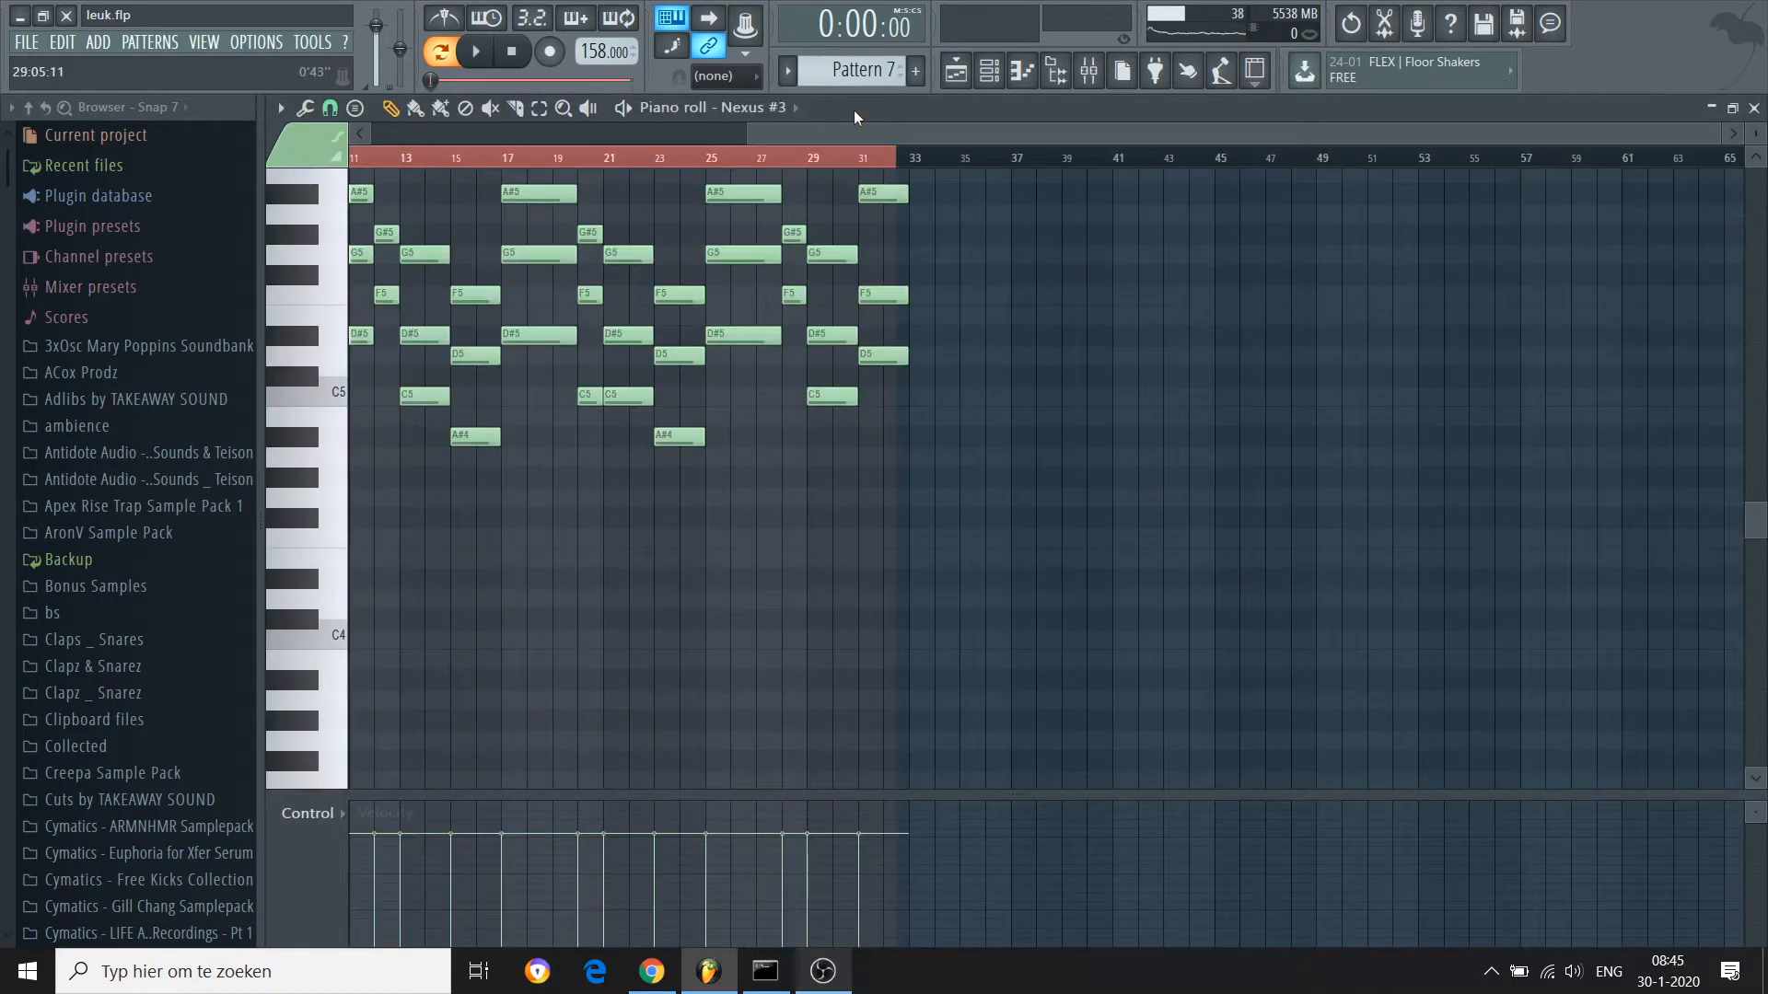
pyautogui.moveTo(845, 129); pyautogui.dragTo(195, 134)
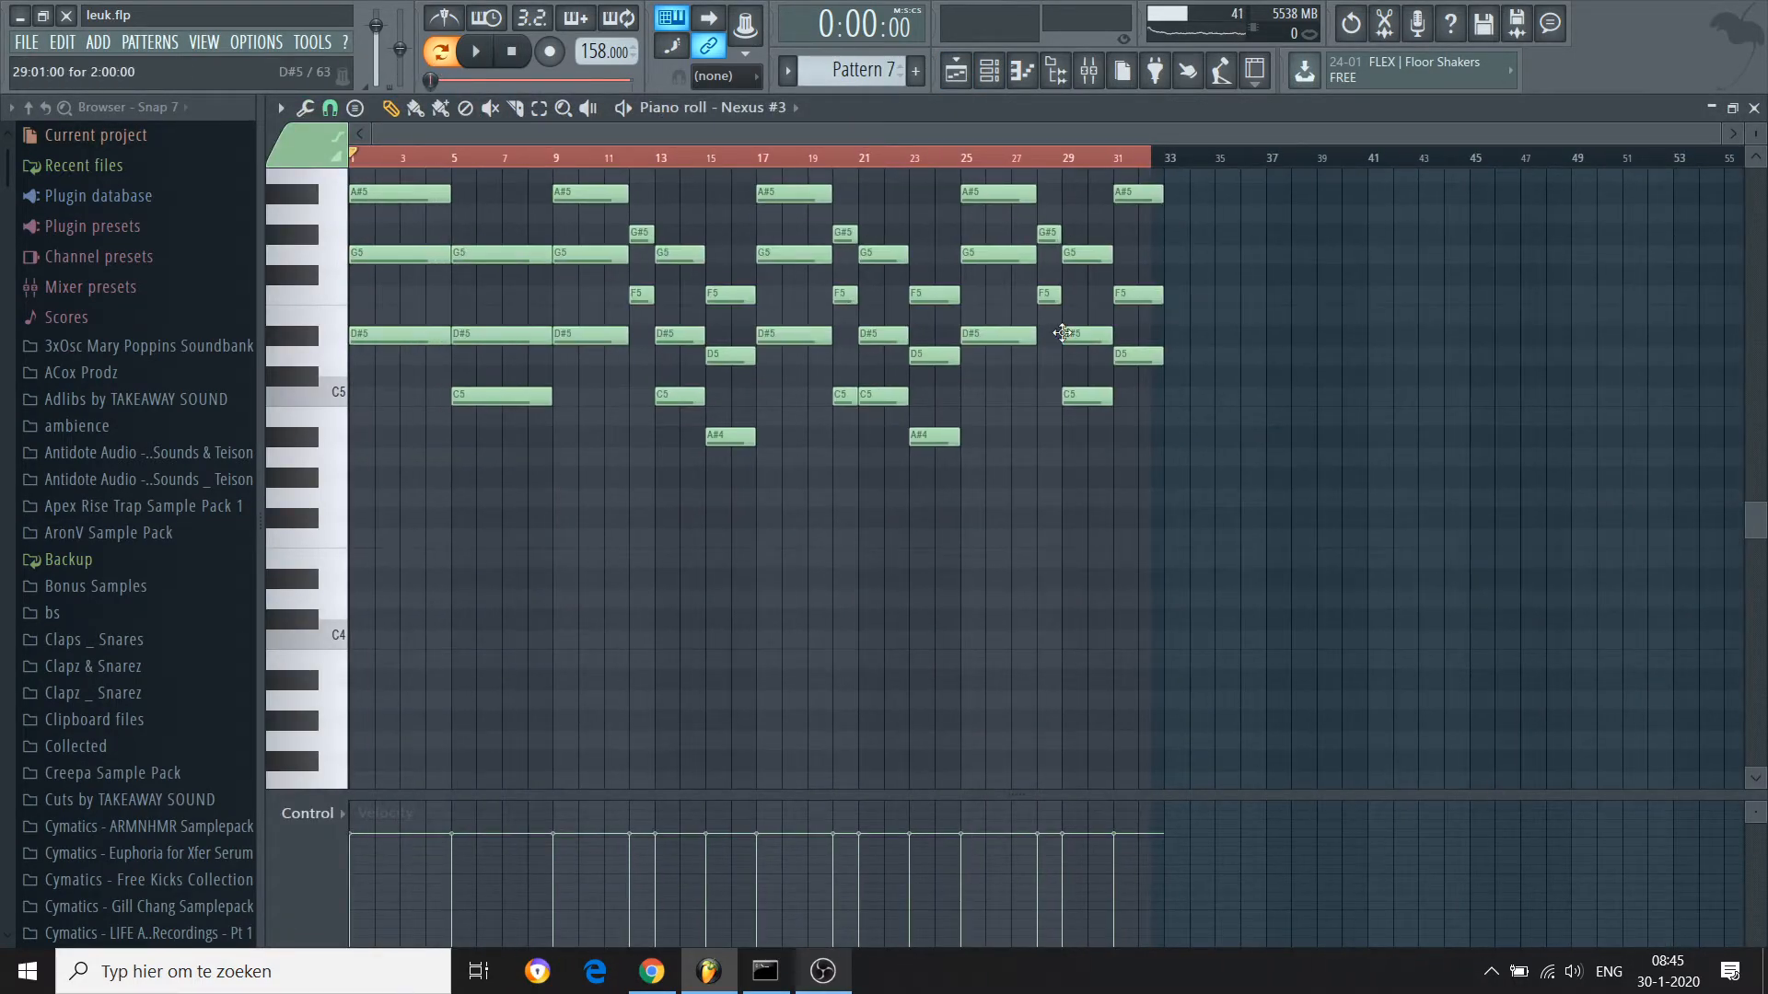
# Examine the Voicy Pad 3 preset on the Nexus #3 channel and play test notes to audition it
pyautogui.click(989, 69)
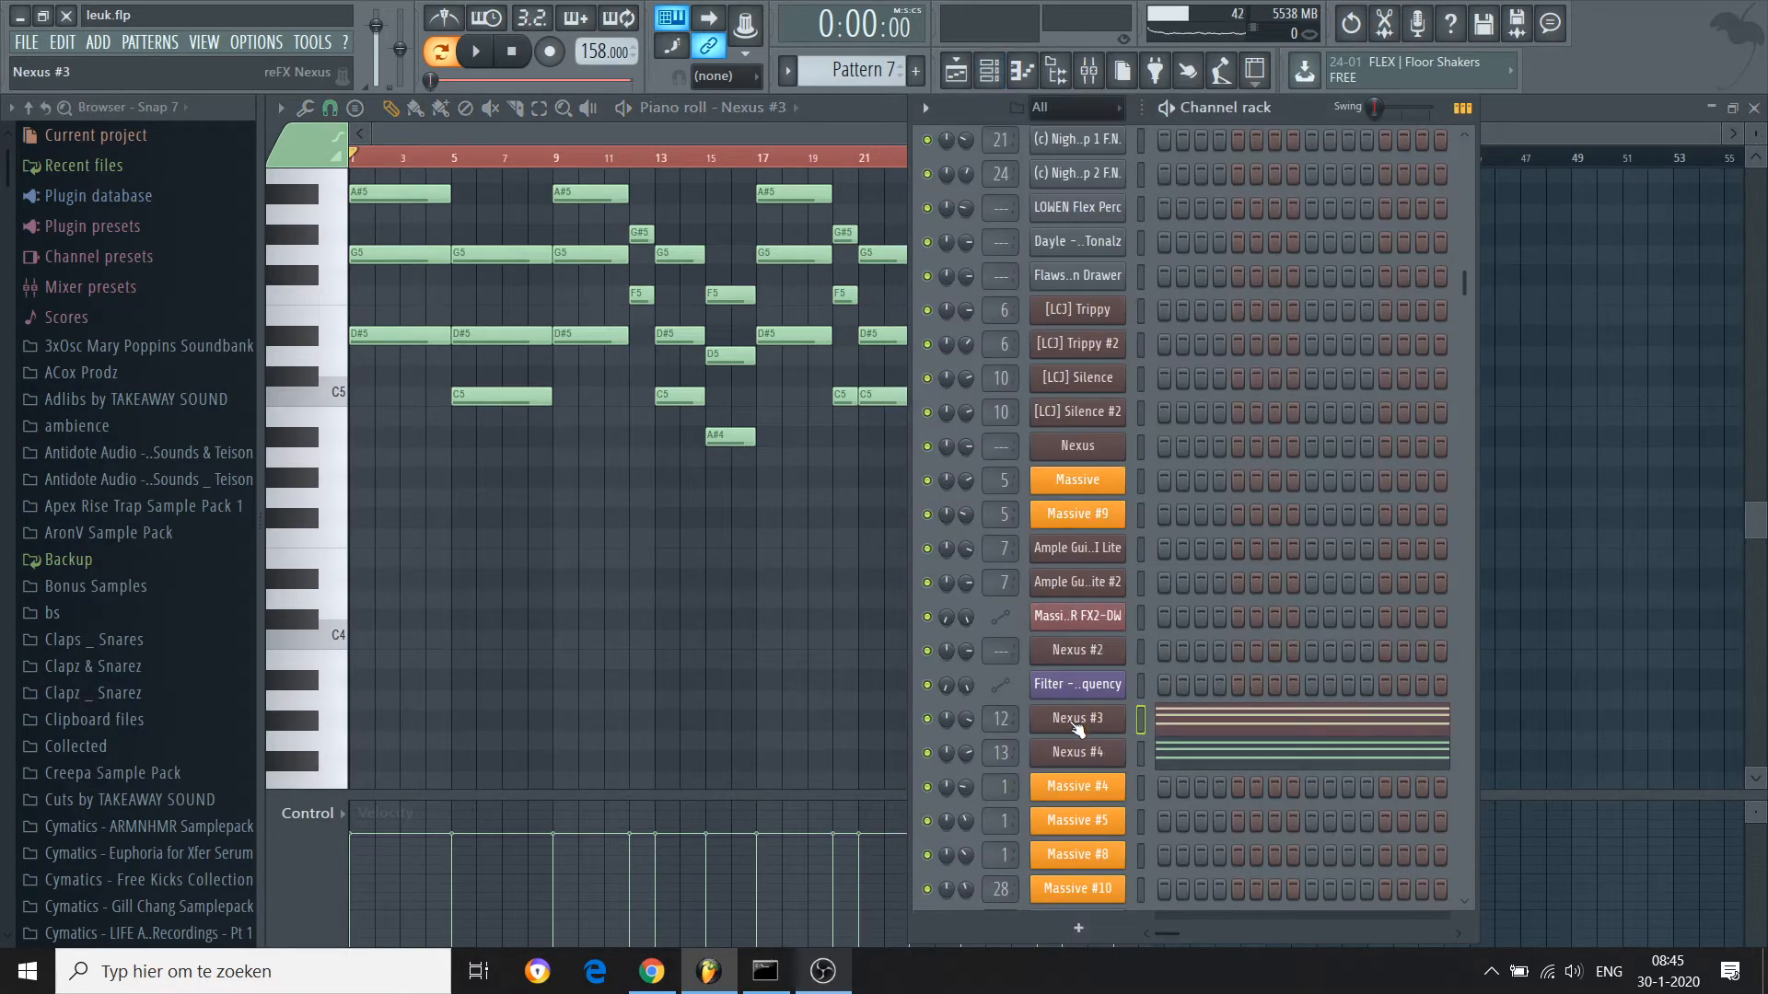
pyautogui.click(1070, 721)
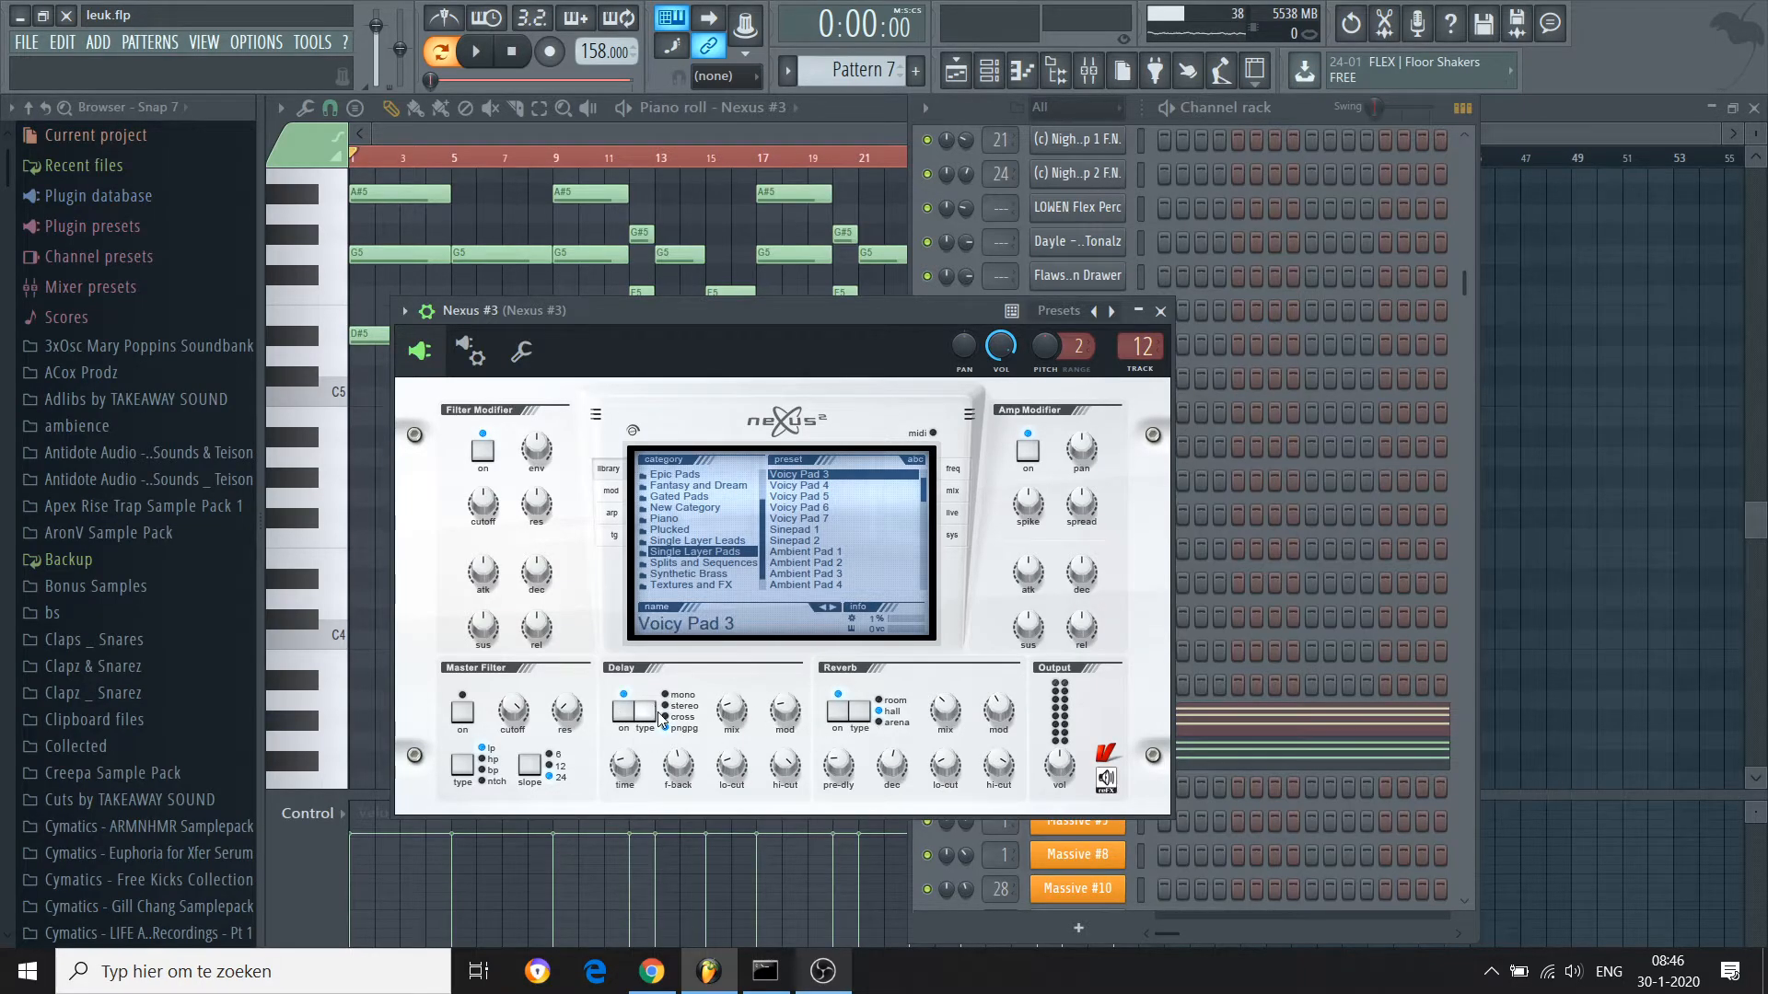
pyautogui.click(1161, 311)
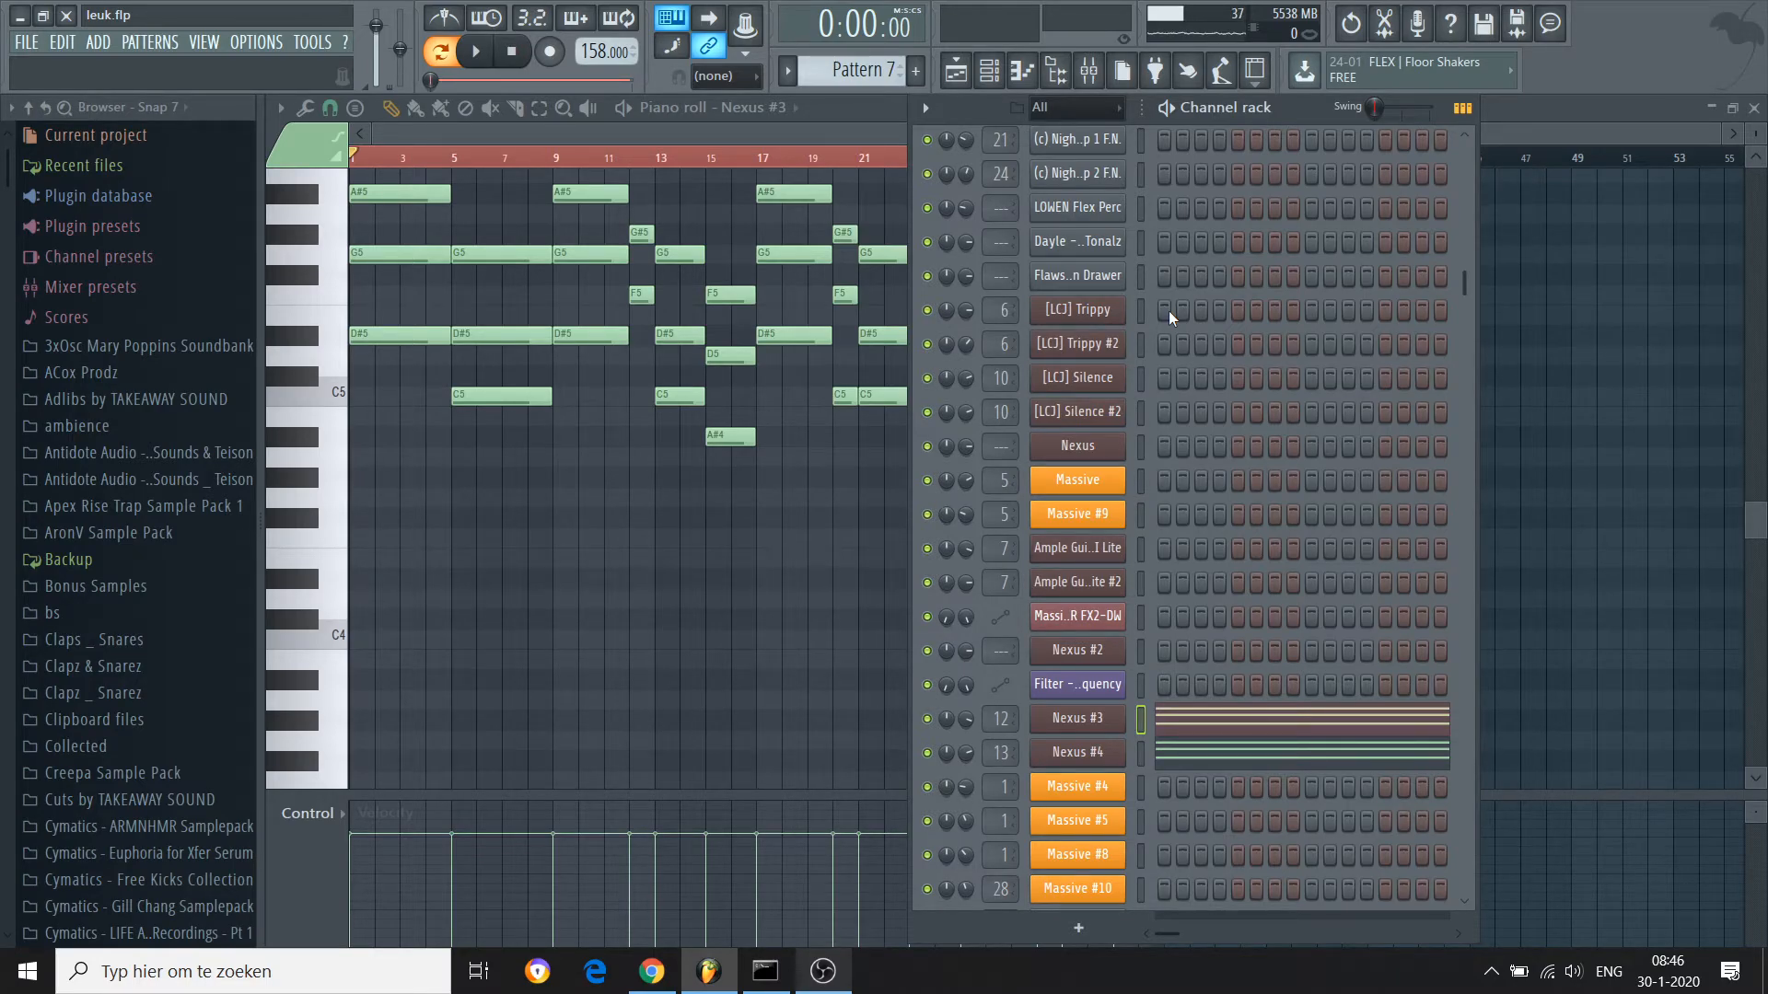
pyautogui.click(1094, 727)
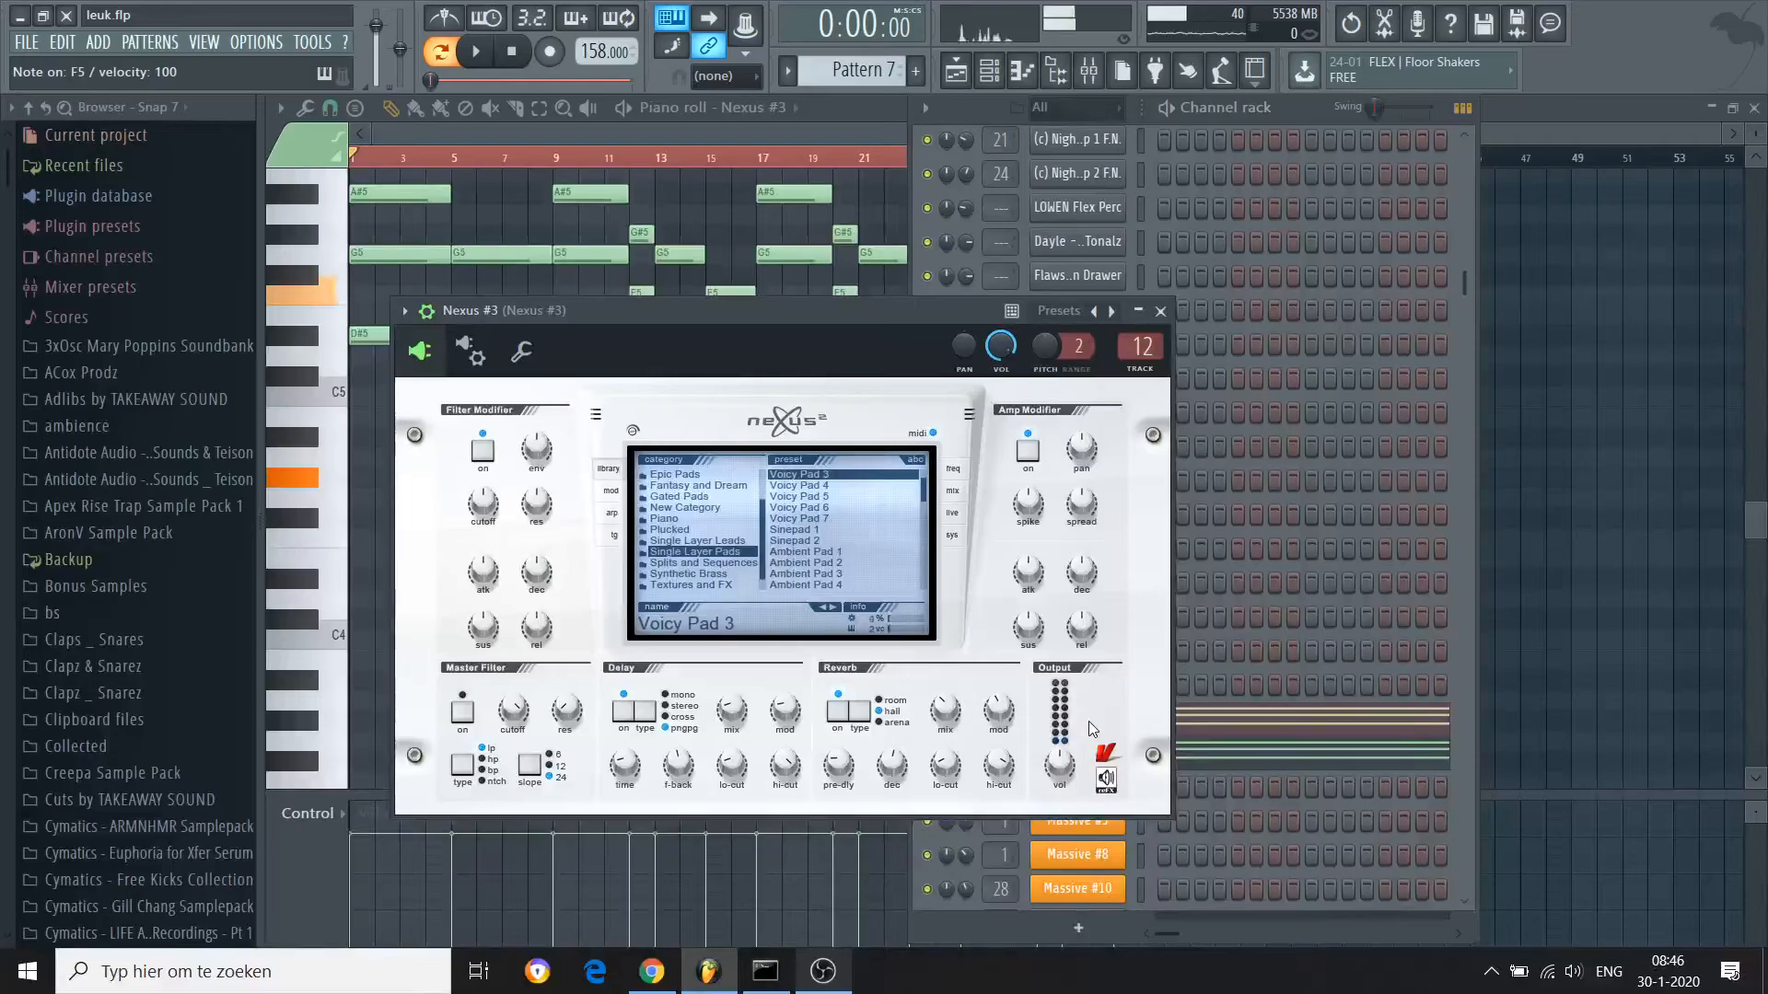
pyautogui.press('r')
pyautogui.press('u')
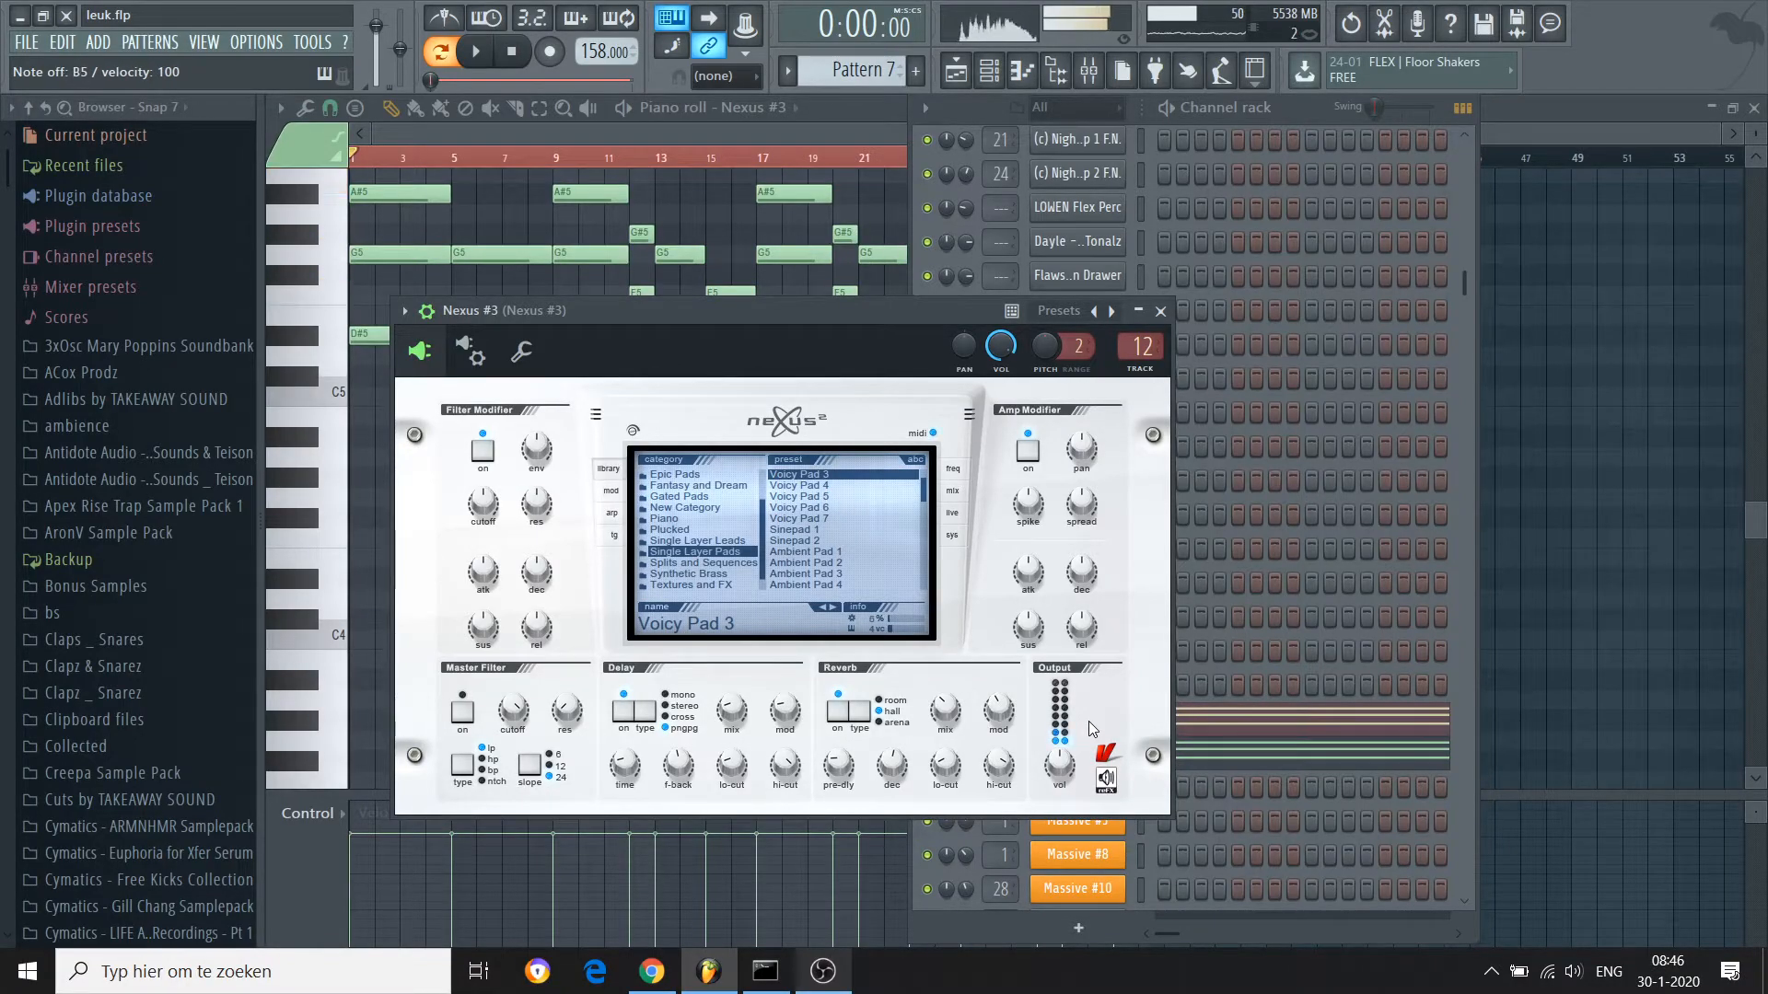
pyautogui.press('e')
pyautogui.press('d')
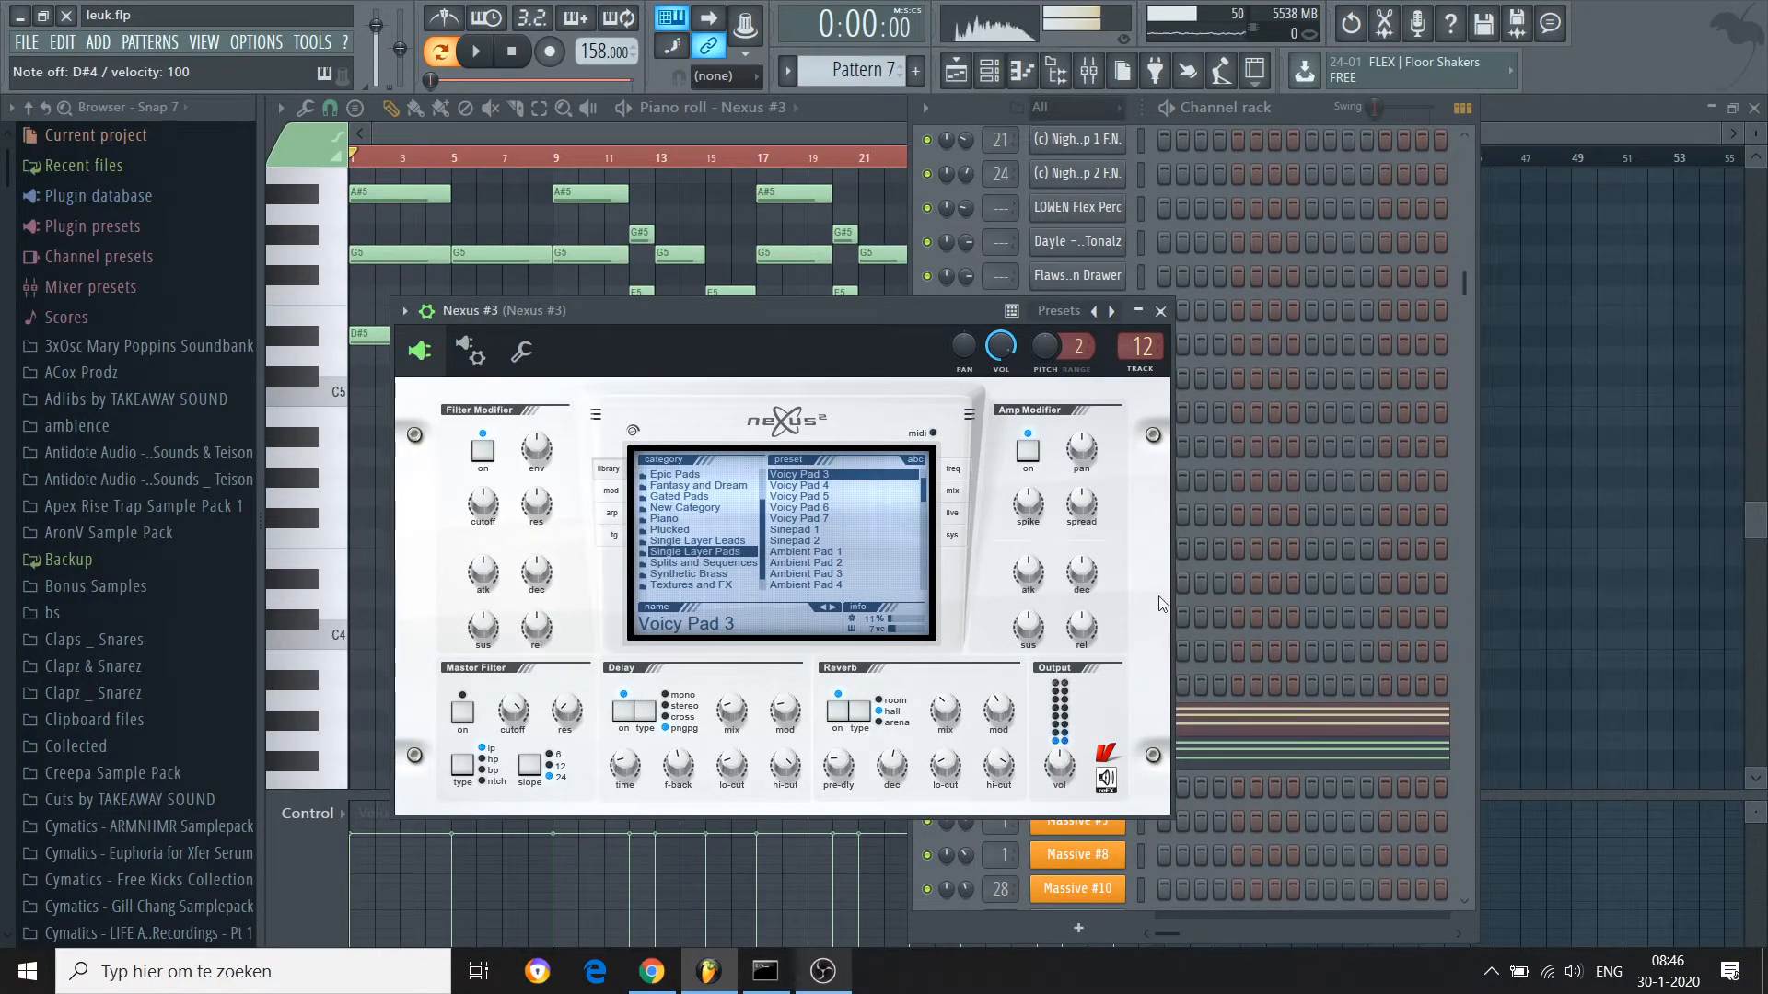
pyautogui.click(1160, 311)
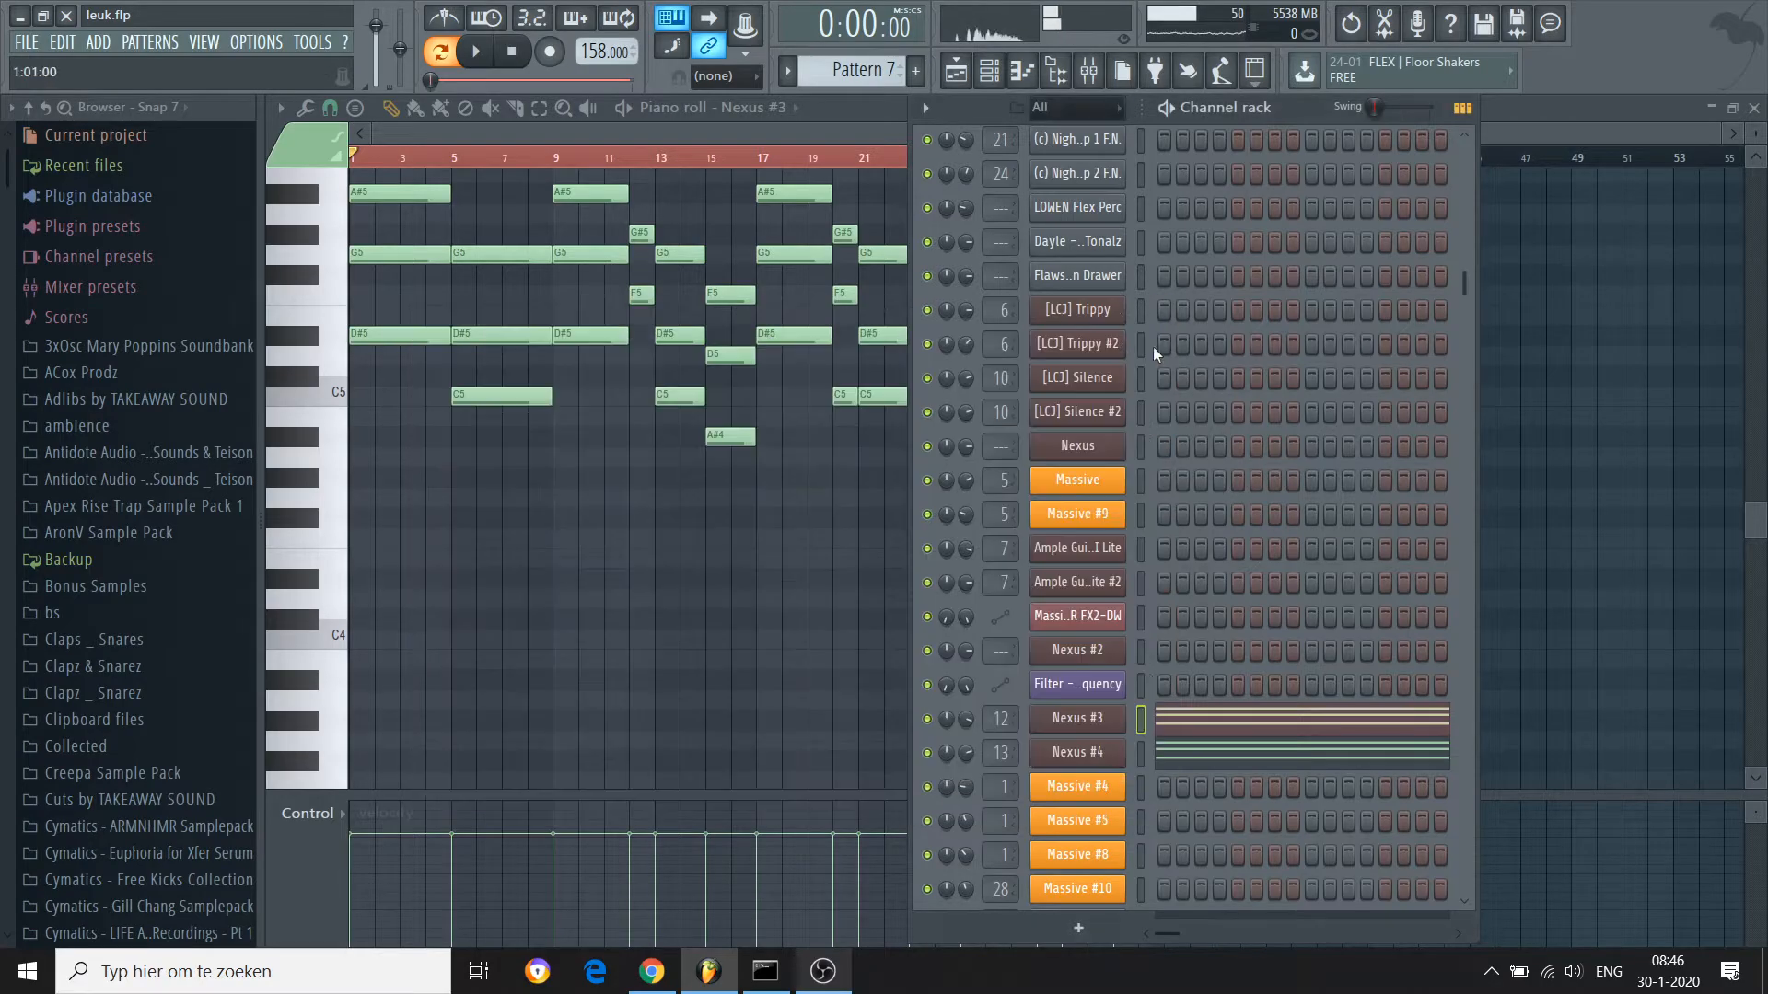
# View the Voicy Pad 4 preset on the Nexus #4 channel and play a test note with it
pyautogui.click(1092, 752)
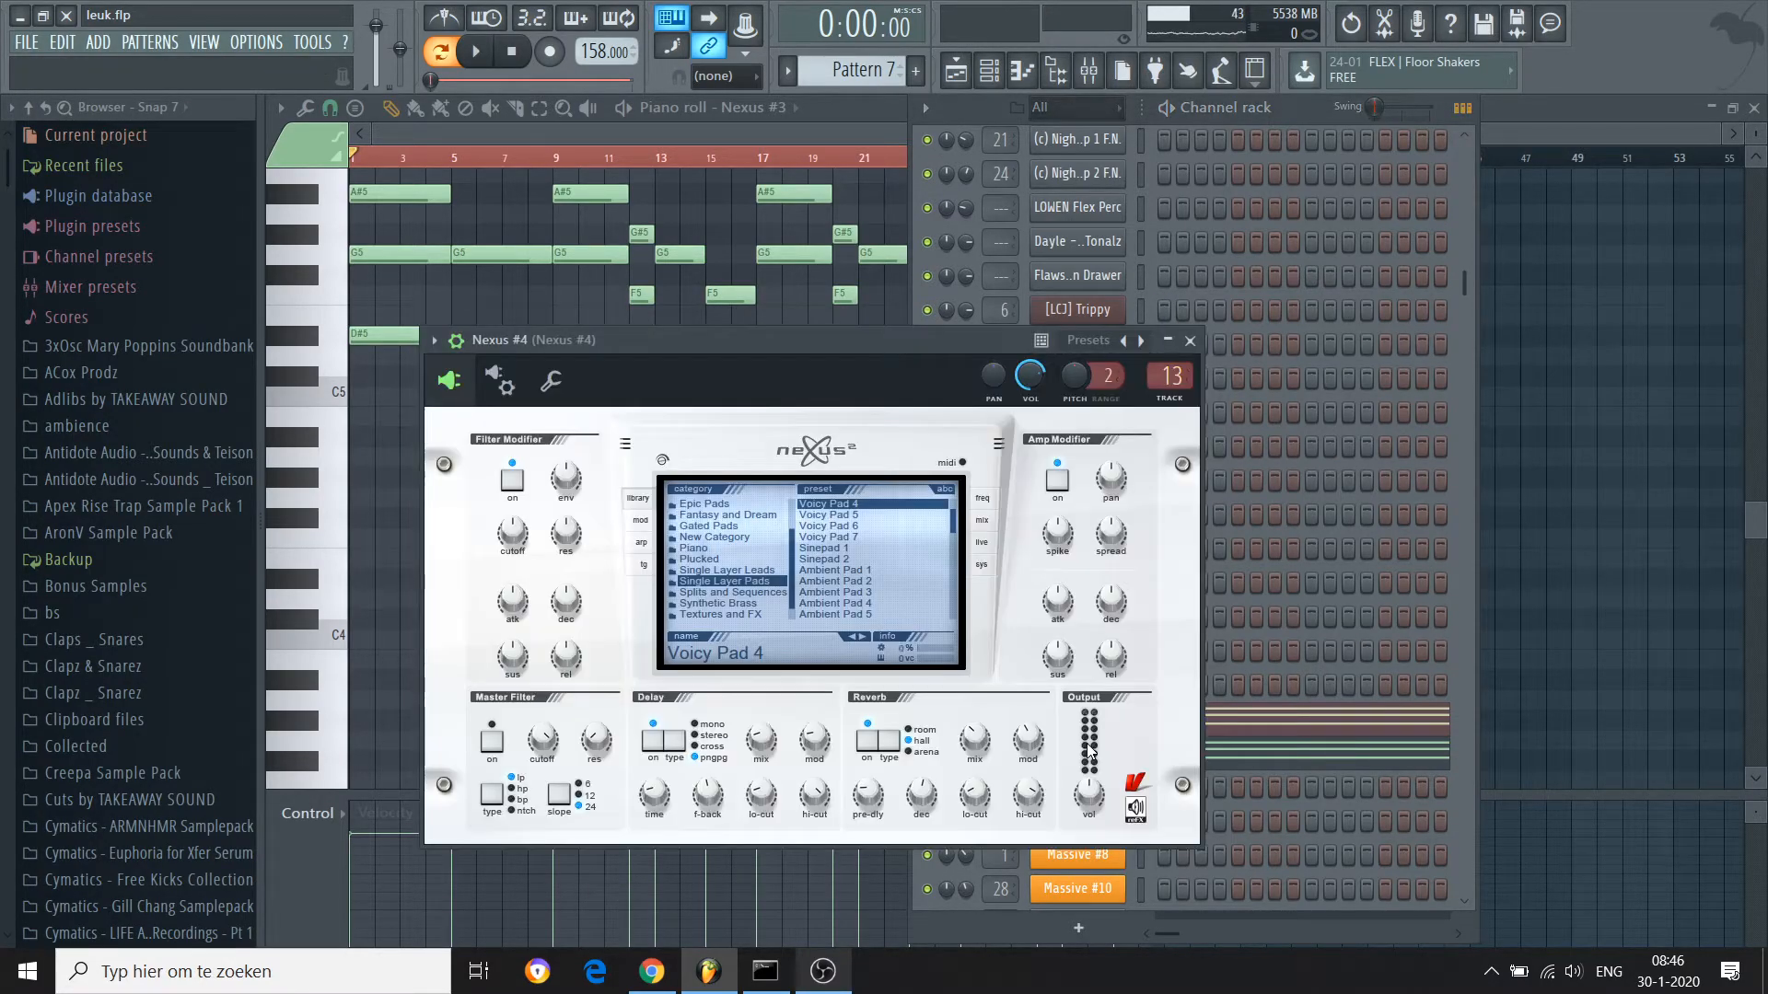
pyautogui.press('r')
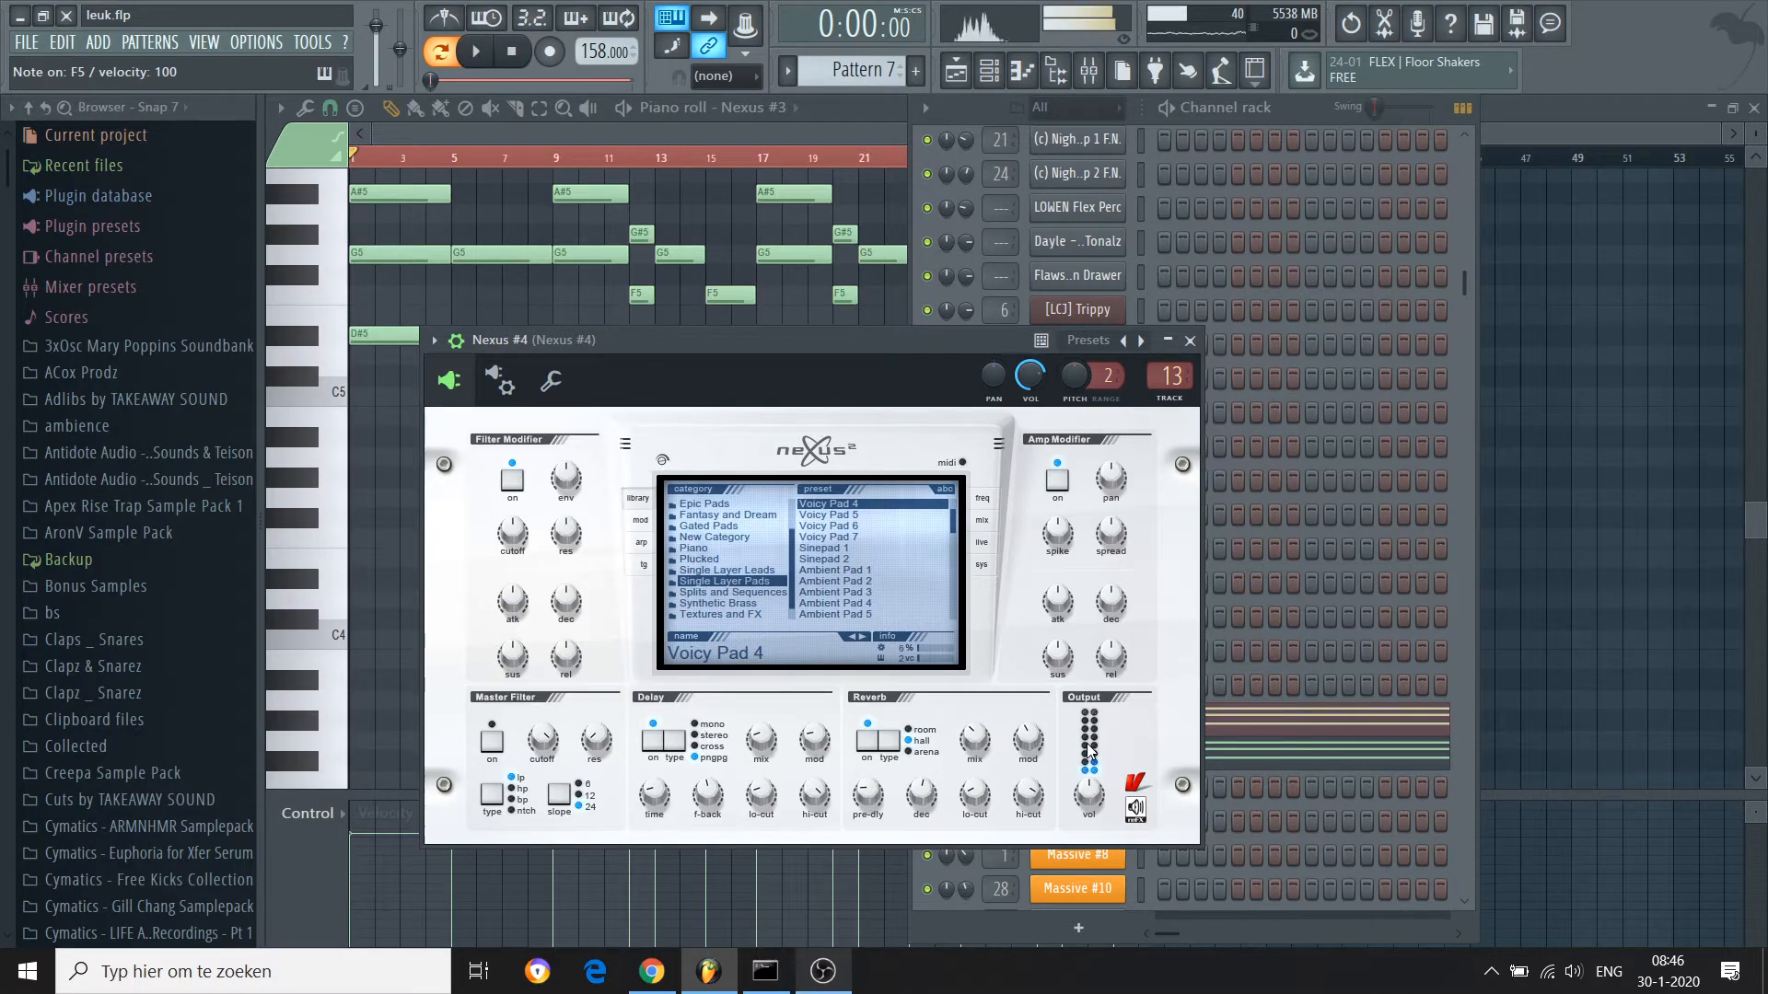
pyautogui.click(1190, 340)
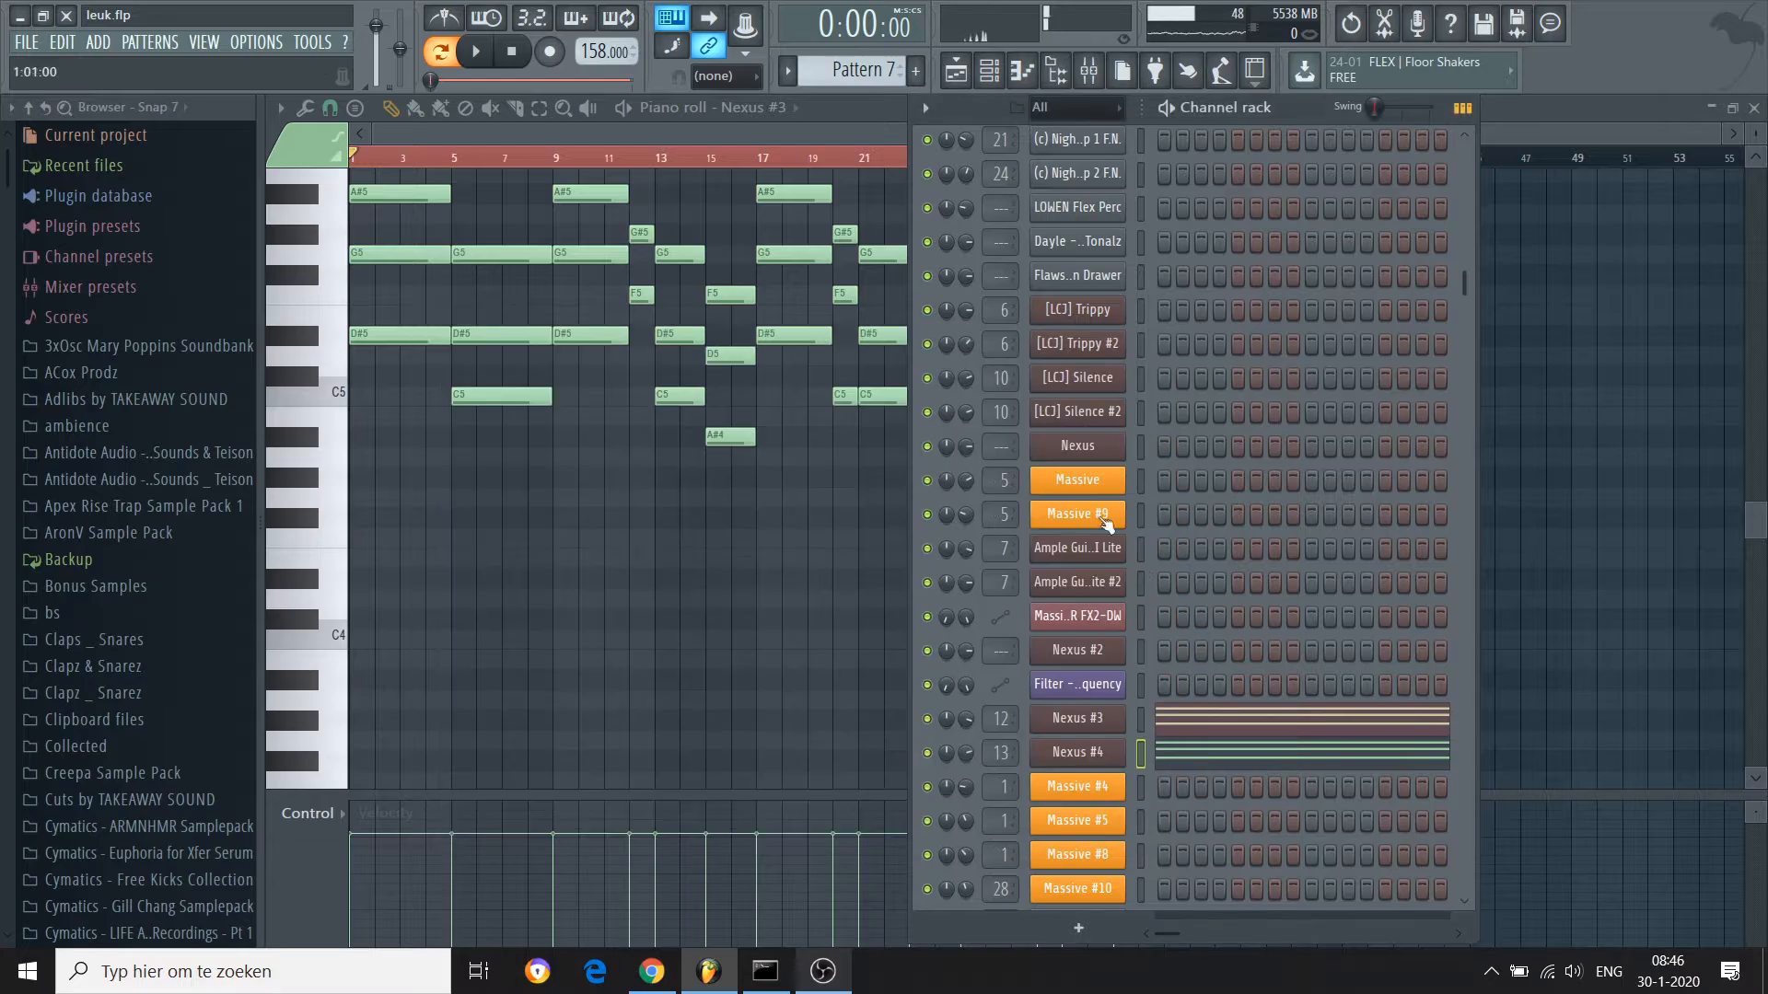
pyautogui.moveTo(1468, 290); pyautogui.dragTo(1464, 769)
# Inspect the Fruity Filter and Fruity parametric EQ 2 on the Nexus #4 mixer track, leaving their settings as they are
pyautogui.click(1090, 69)
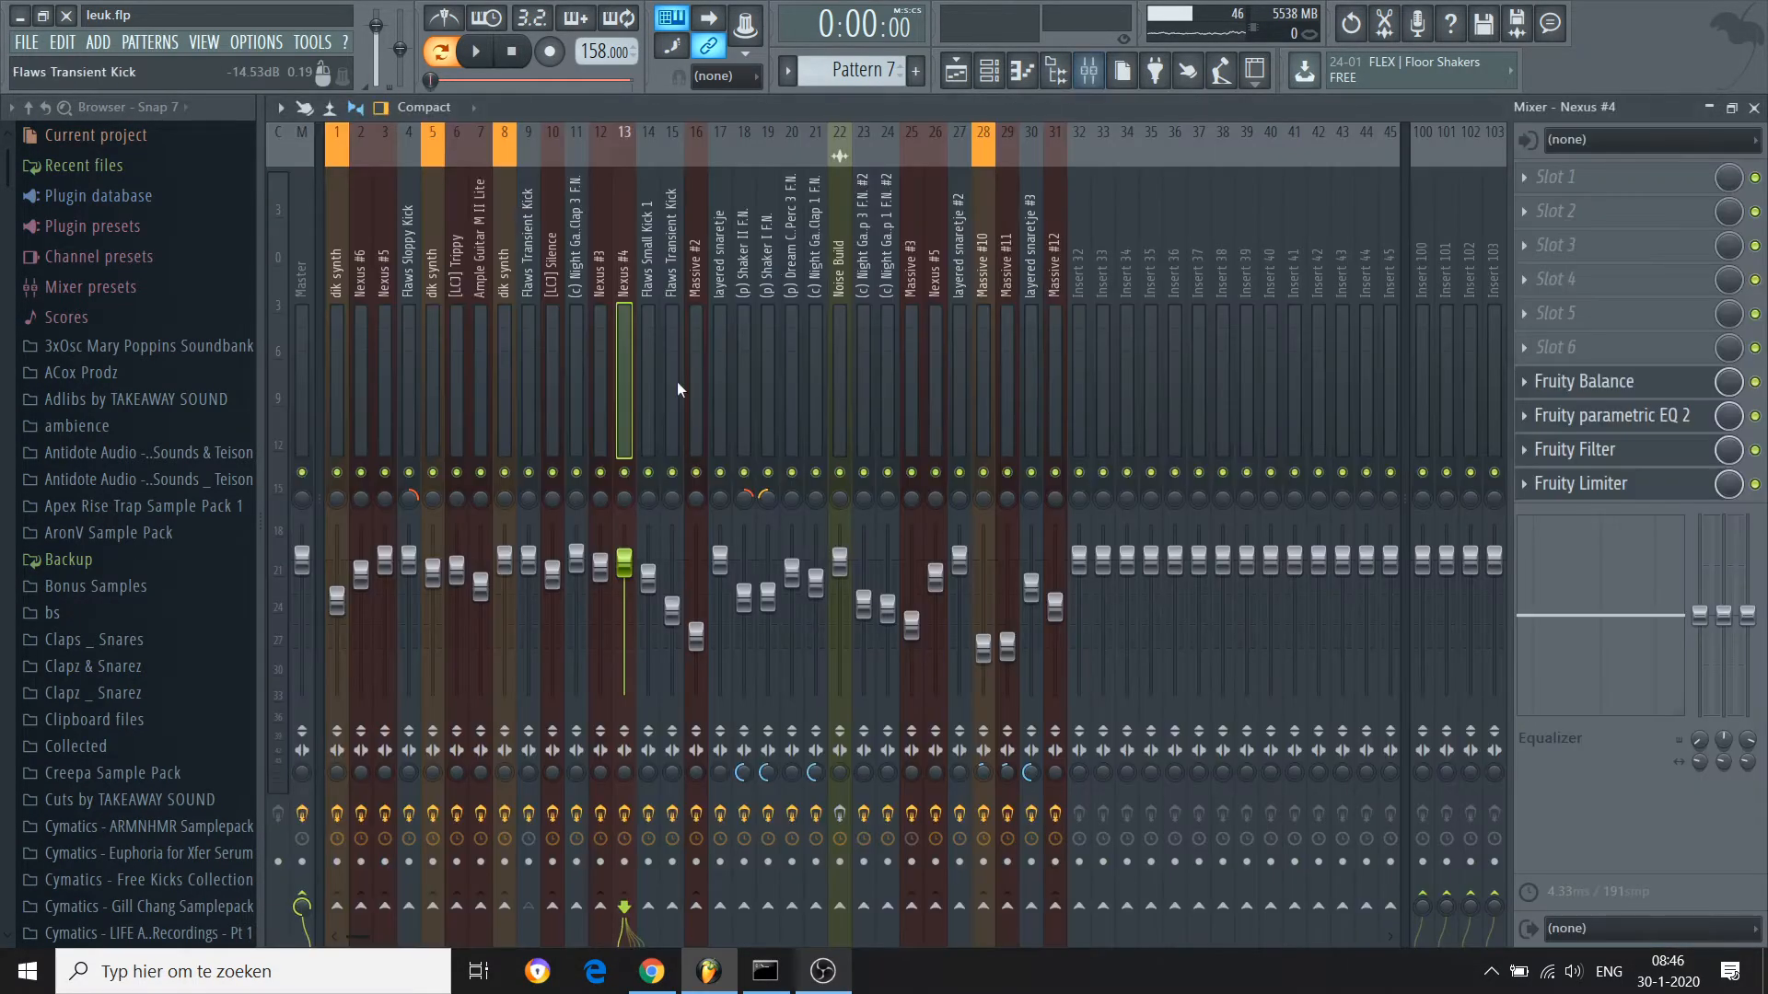
pyautogui.click(1604, 416)
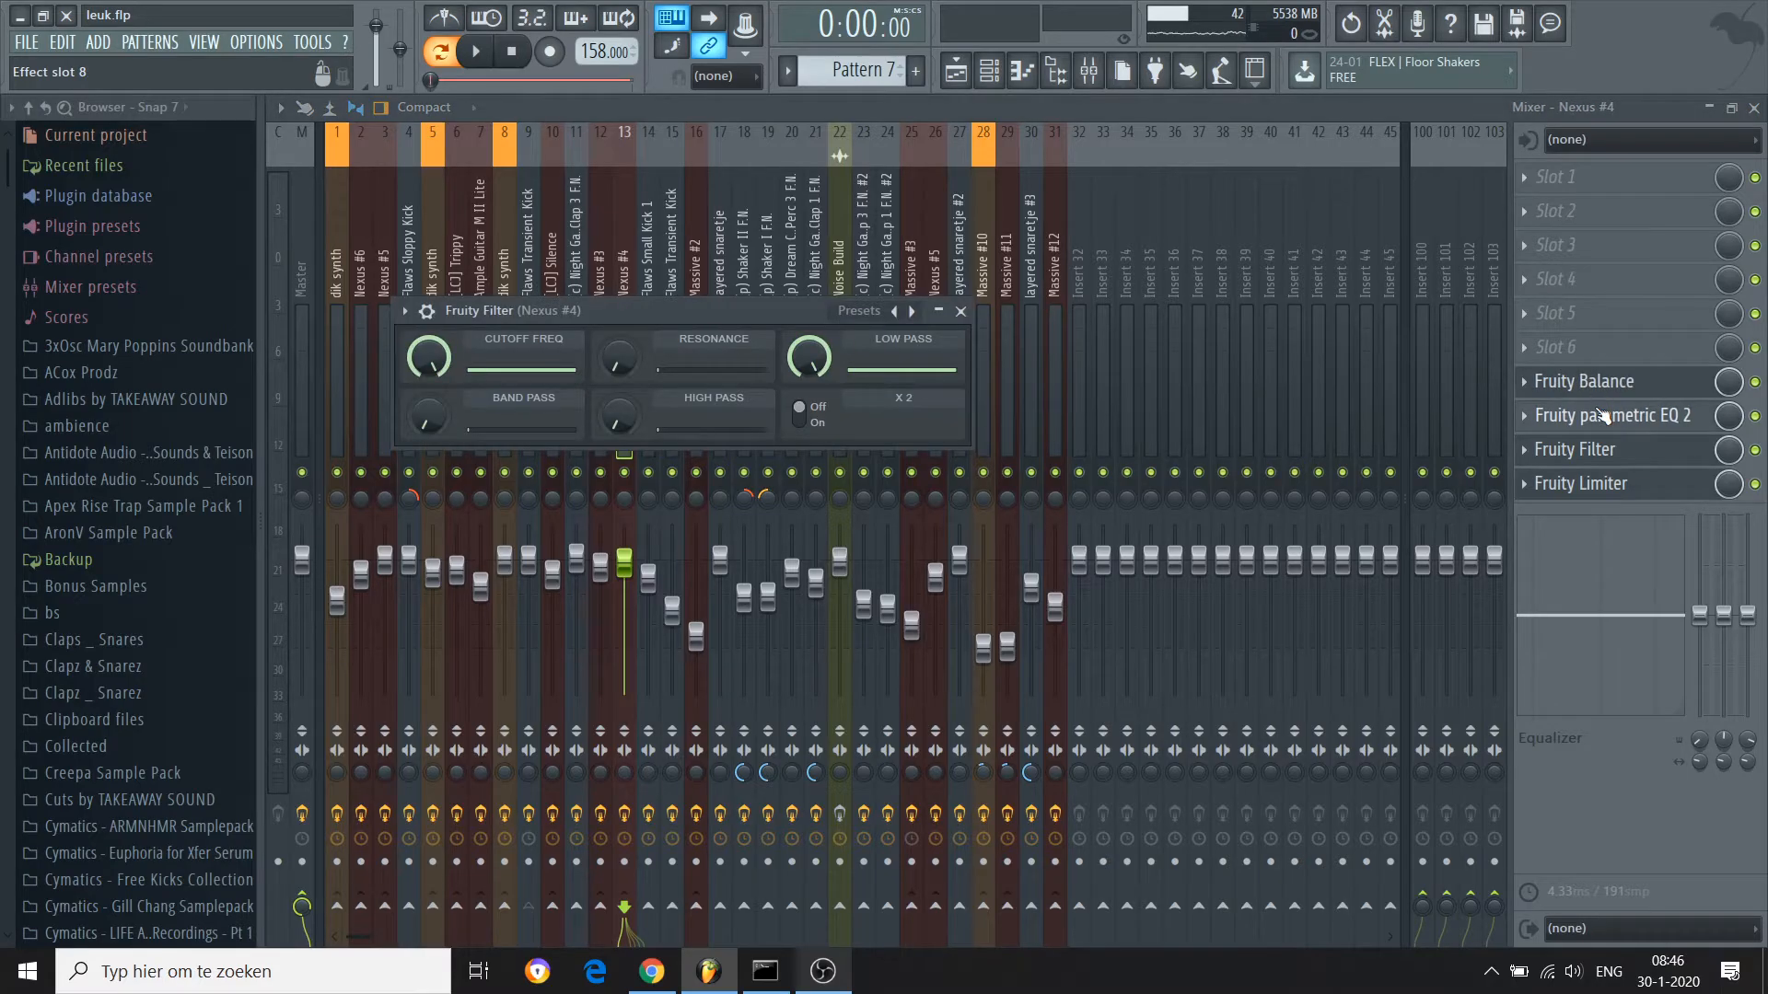
pyautogui.click(1604, 416)
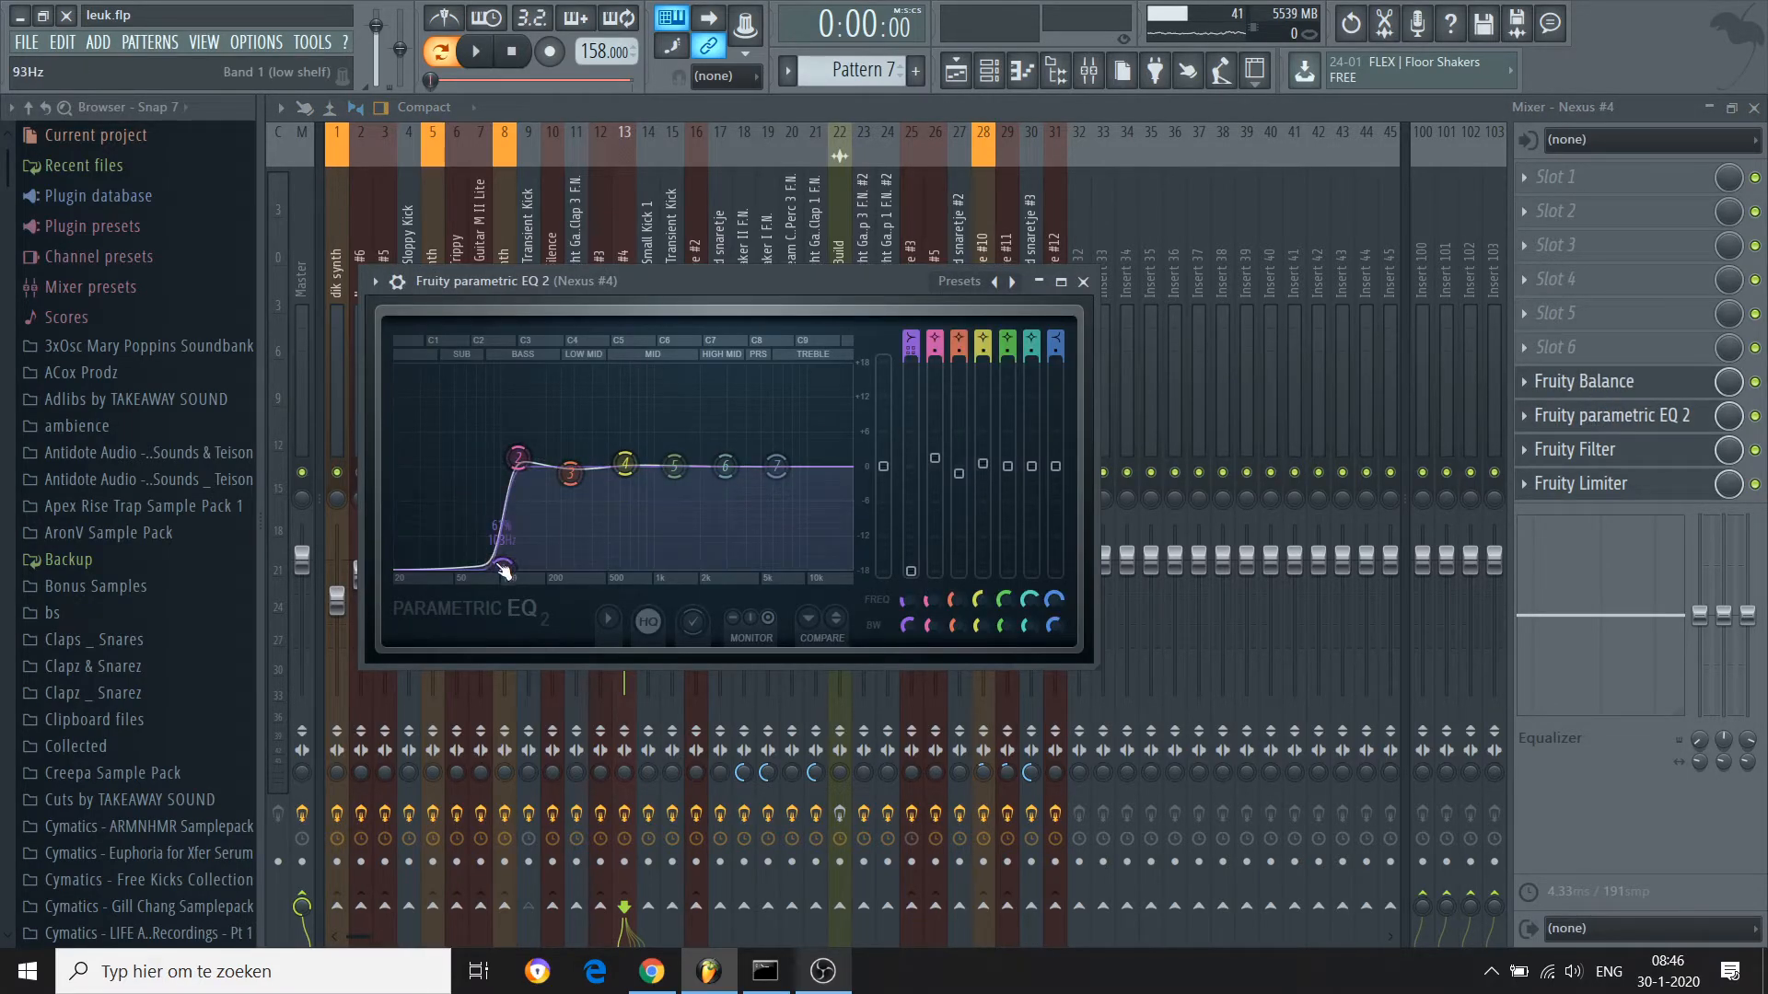
pyautogui.moveTo(504, 570); pyautogui.dragTo(513, 571)
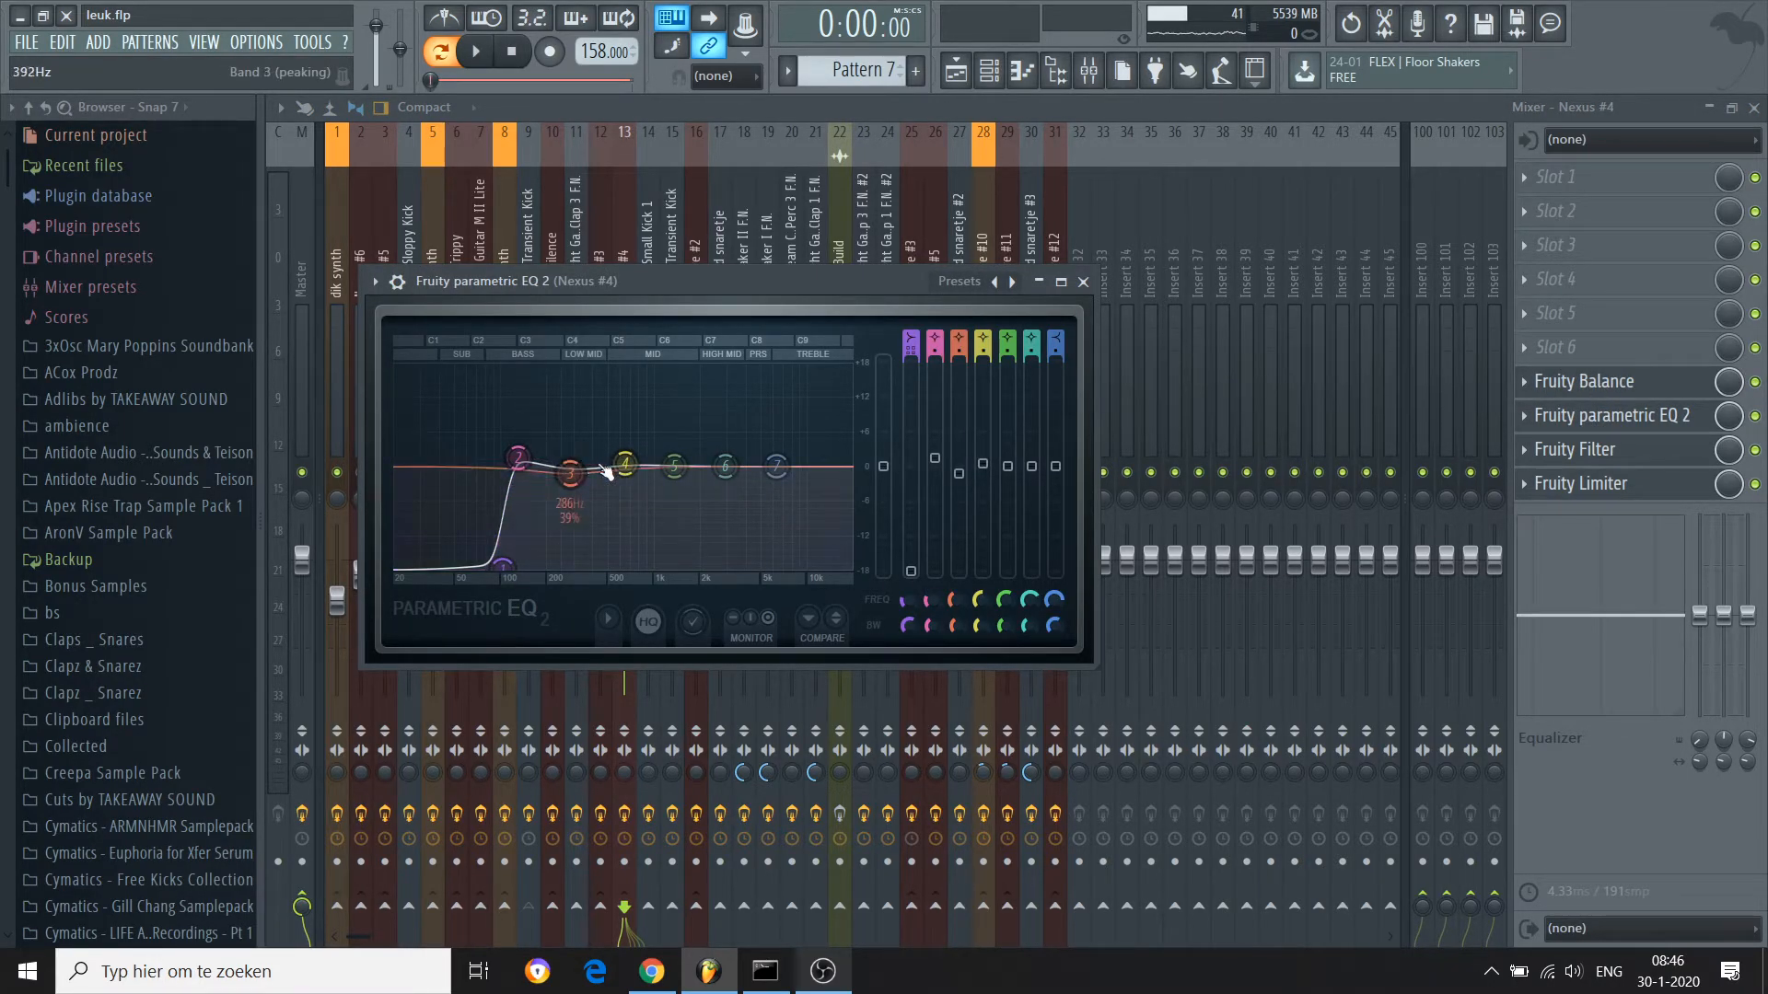
pyautogui.click(1084, 282)
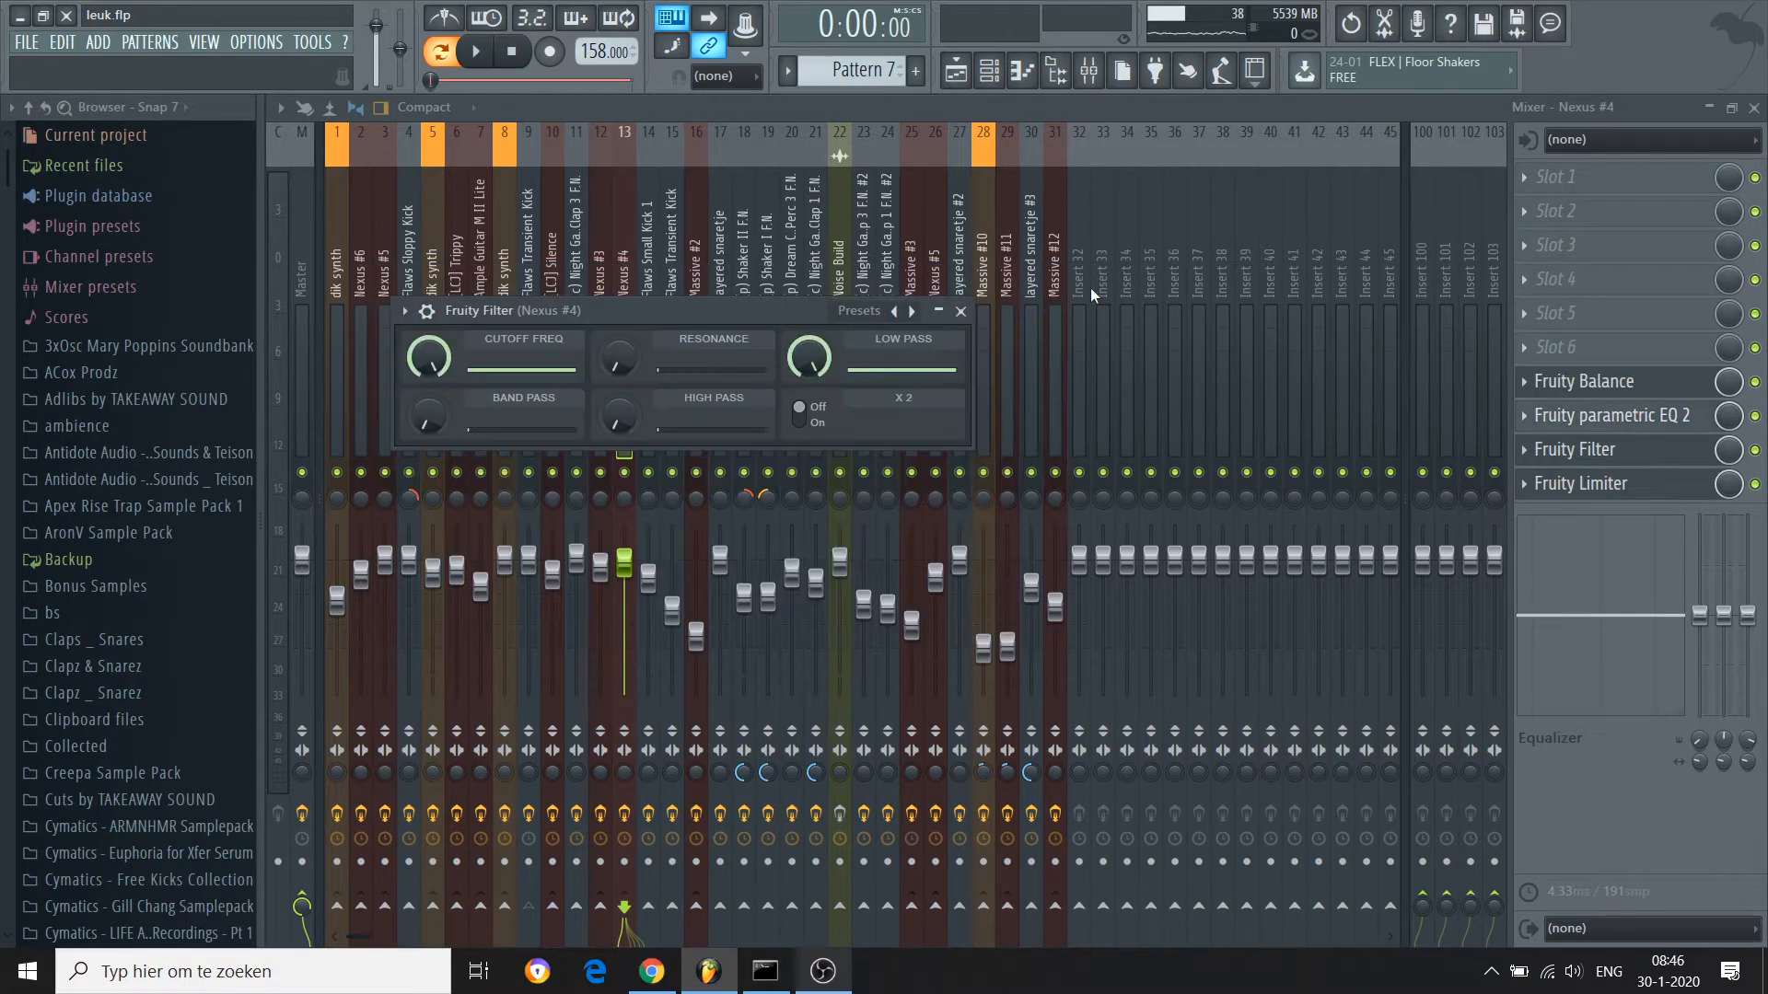
pyautogui.press('Escape')
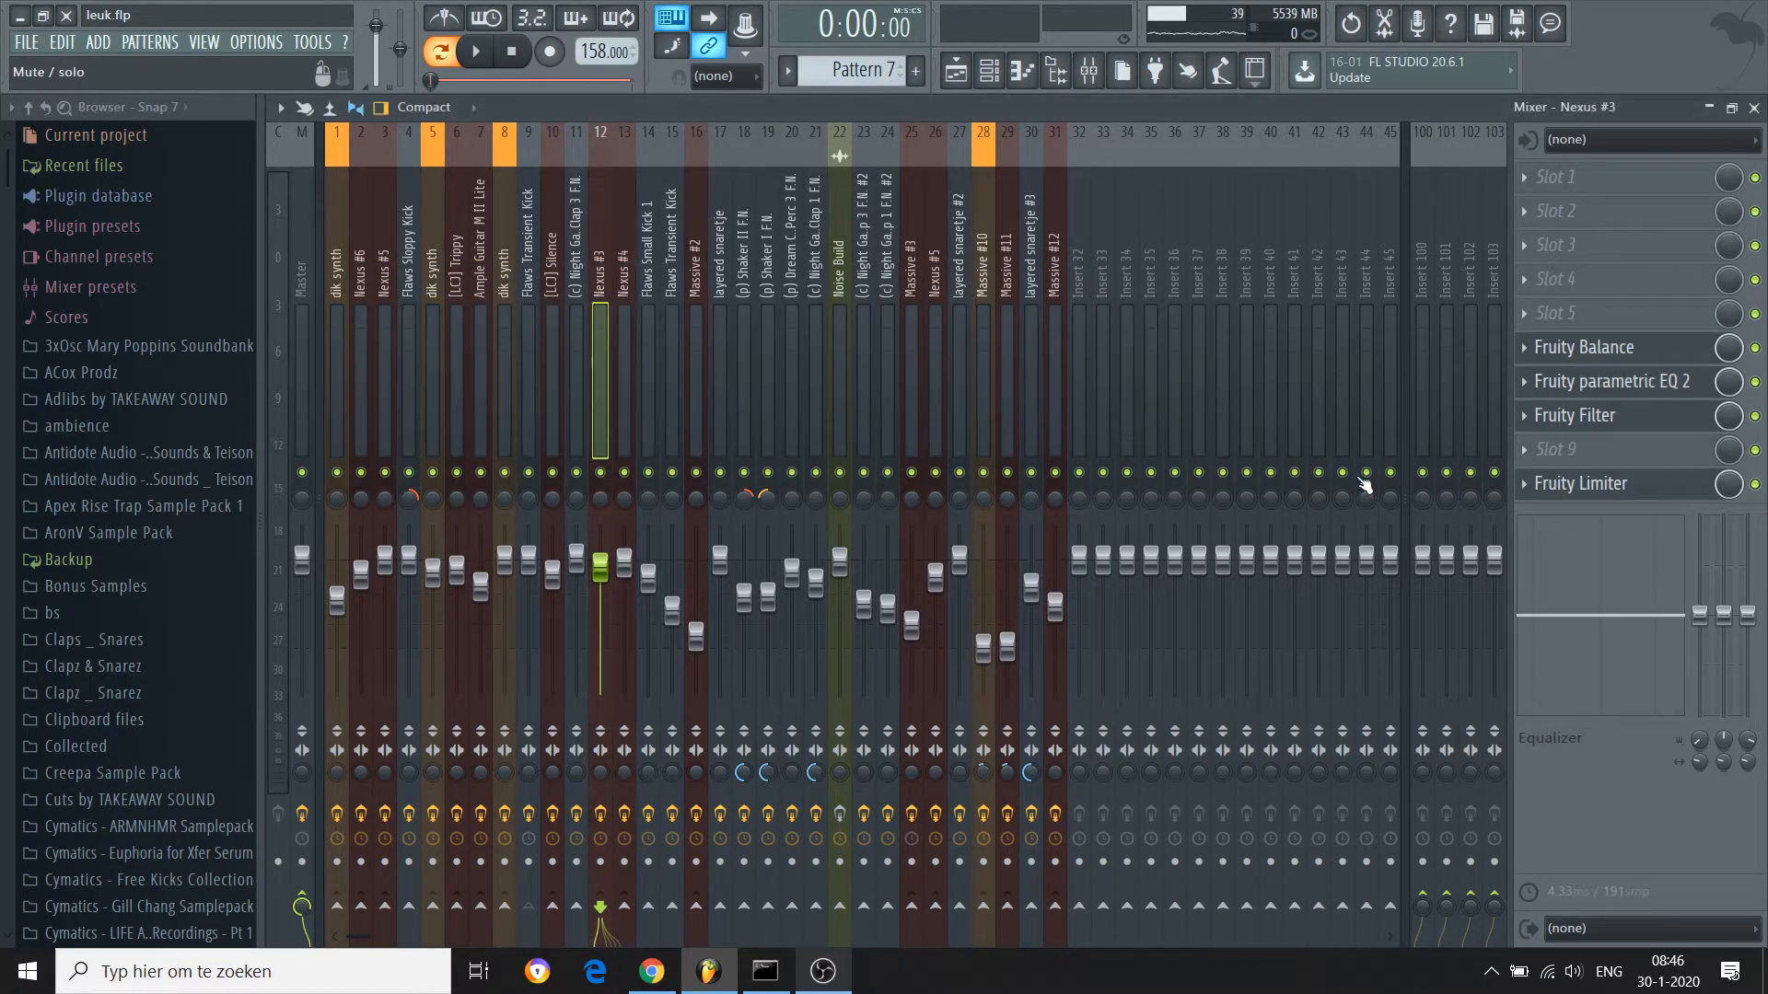
# Inspect the Fruity parametric EQ 2 on the Nexus #3 mixer track, close it and return to the playlist
pyautogui.click(1611, 382)
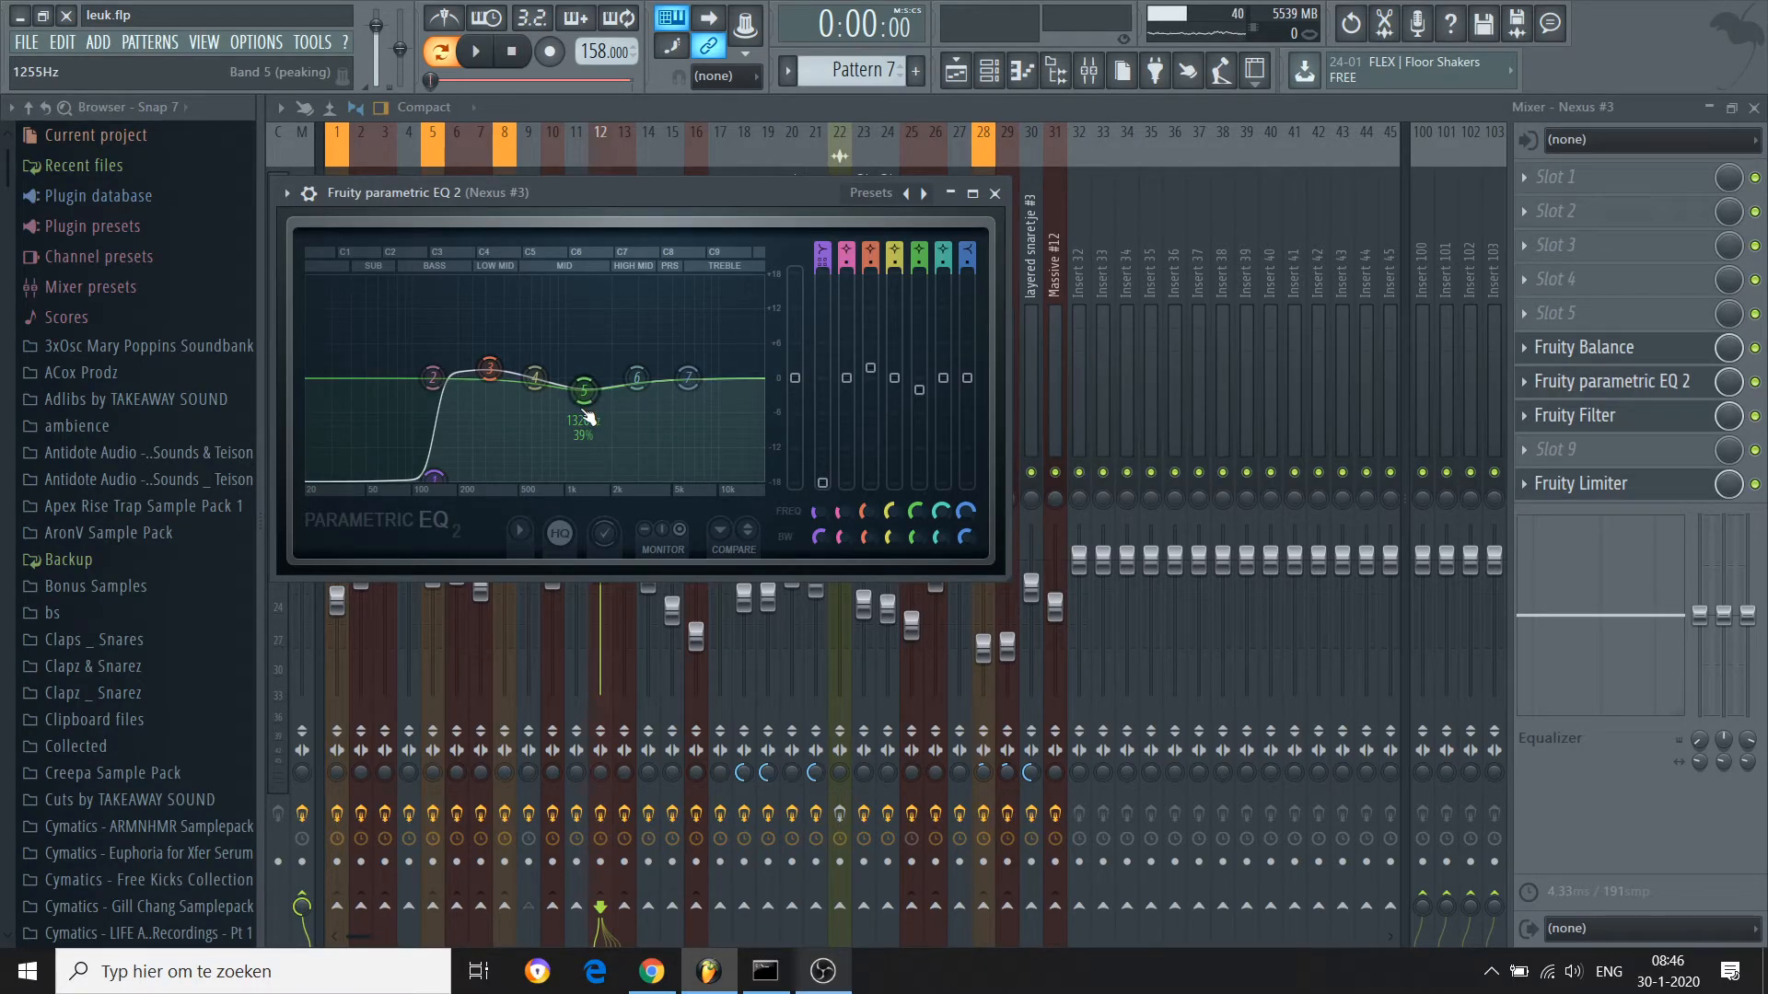
pyautogui.click(995, 194)
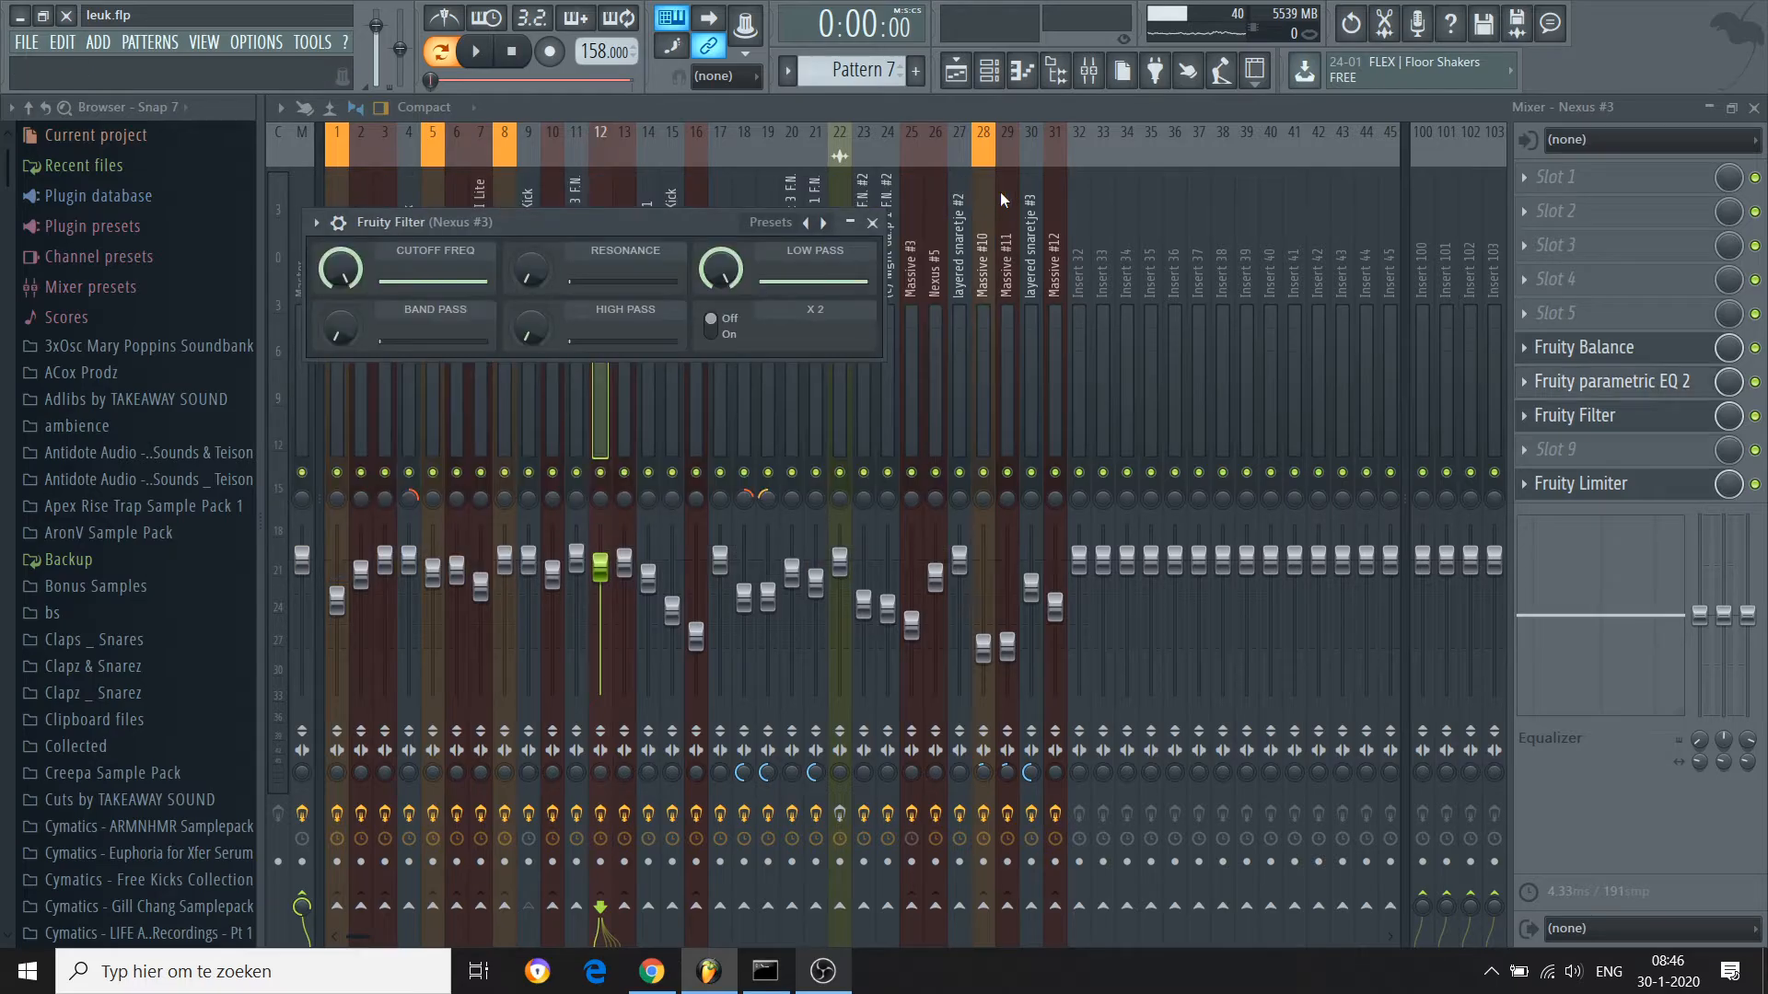
pyautogui.click(958, 72)
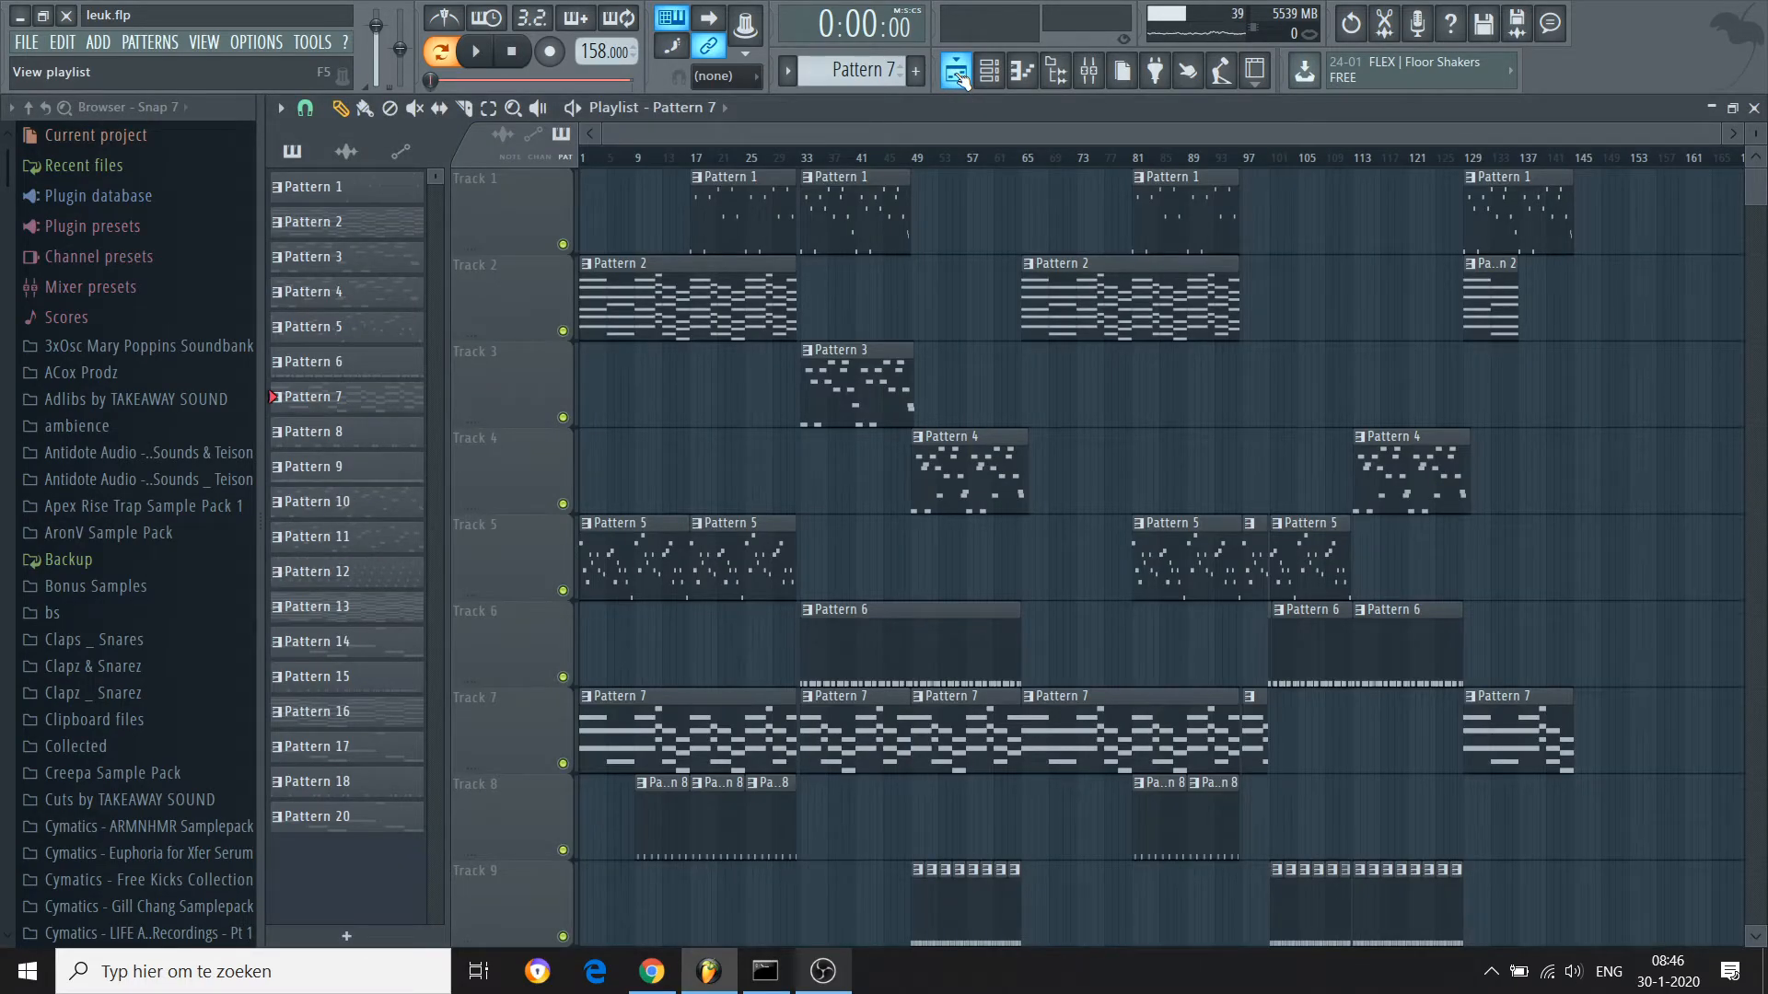
pyautogui.click(1088, 69)
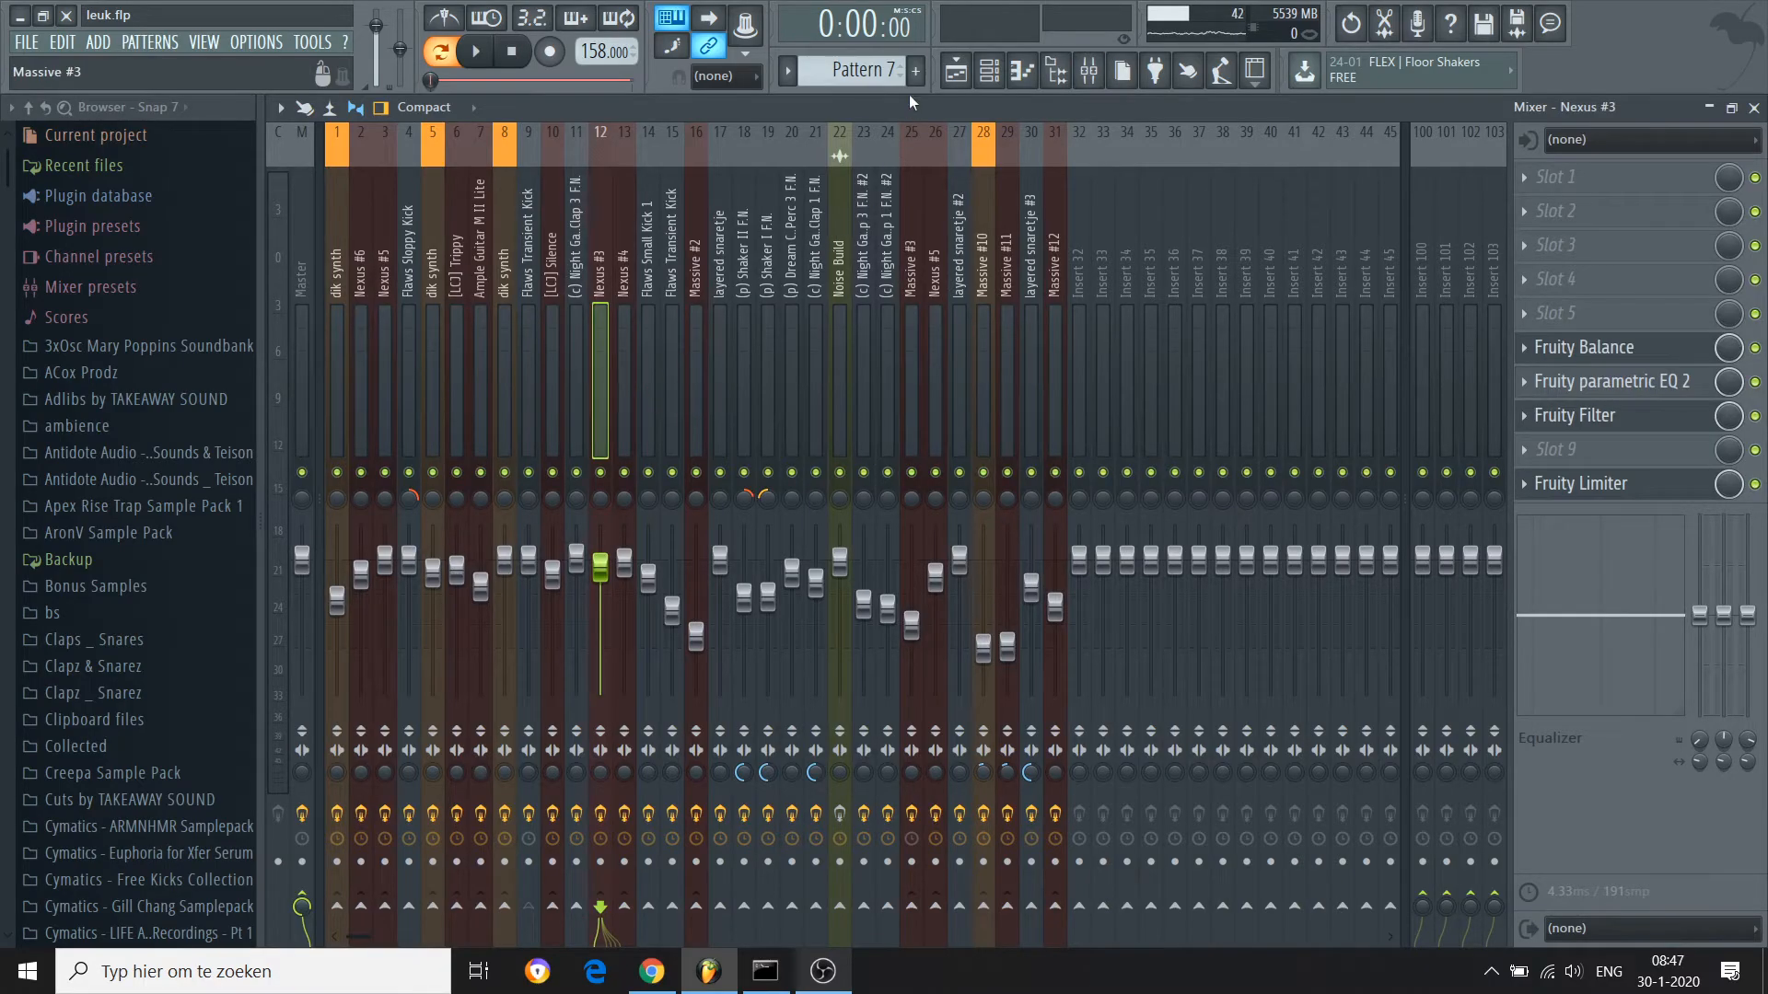
pyautogui.click(956, 70)
# Open the Pattern 16 clip from the playlist in the piano roll, play it from the start and show the channel rack
pyautogui.scroll(-2, 744, 554)
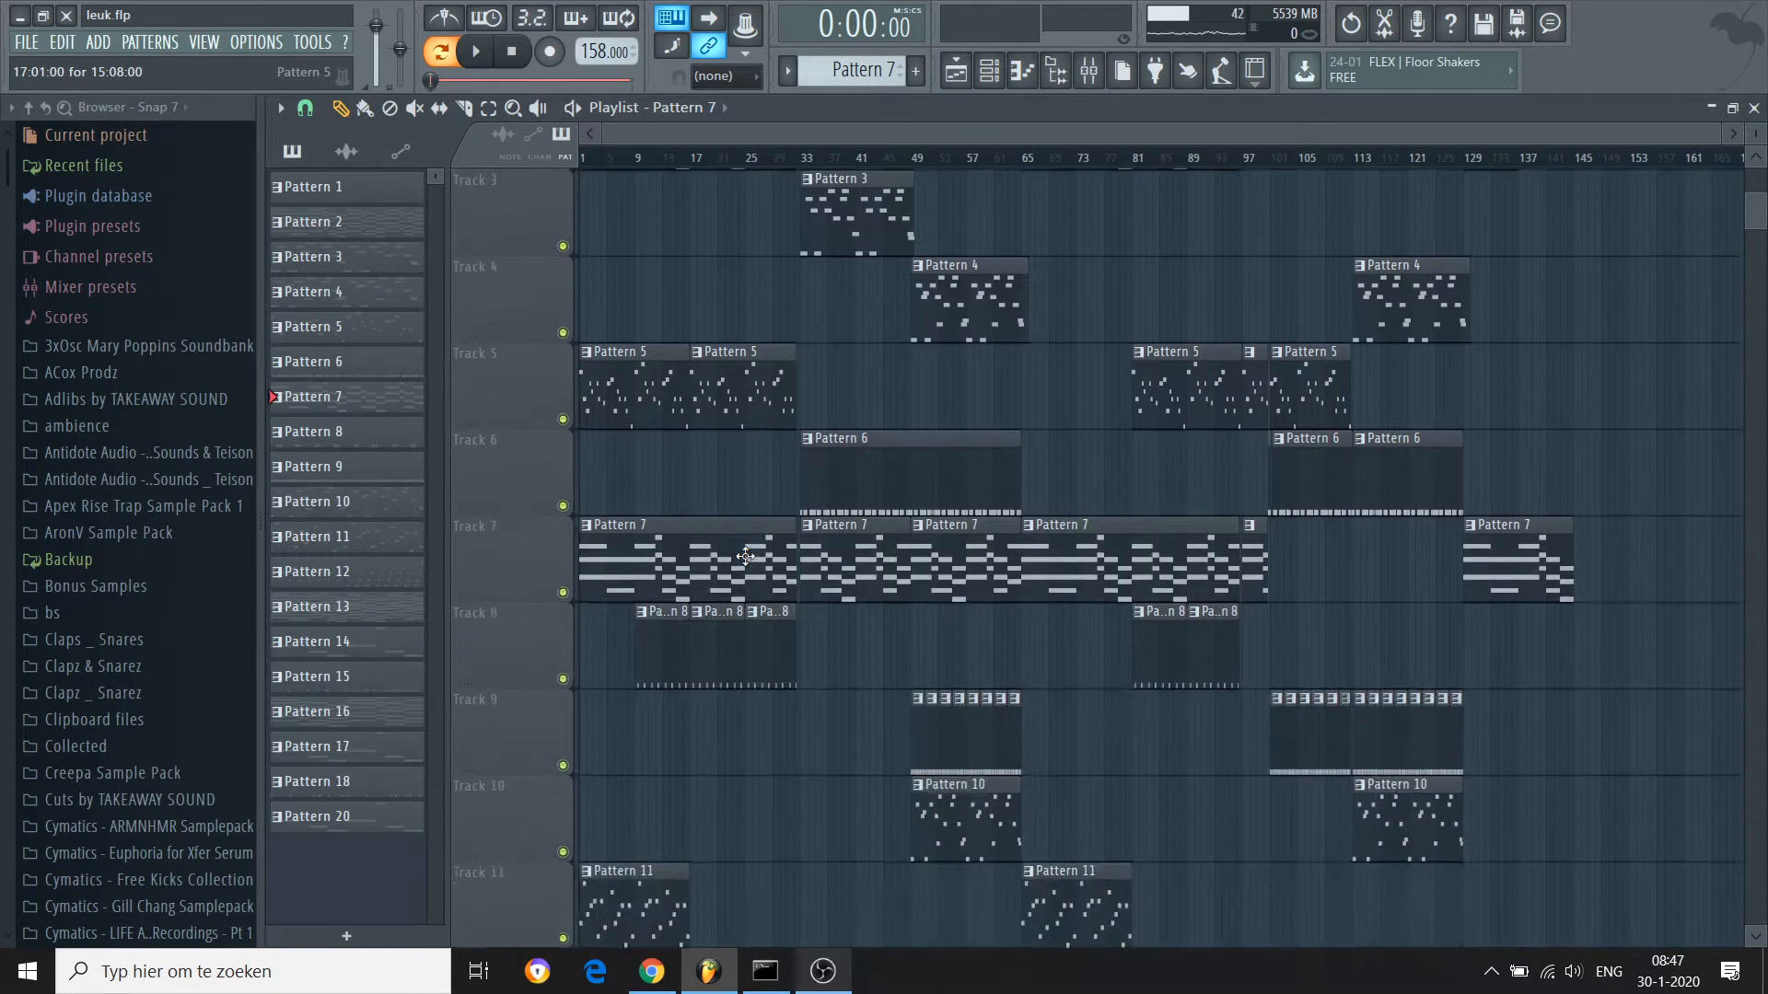
pyautogui.scroll(2, 743, 554)
pyautogui.scroll(-6, 745, 556)
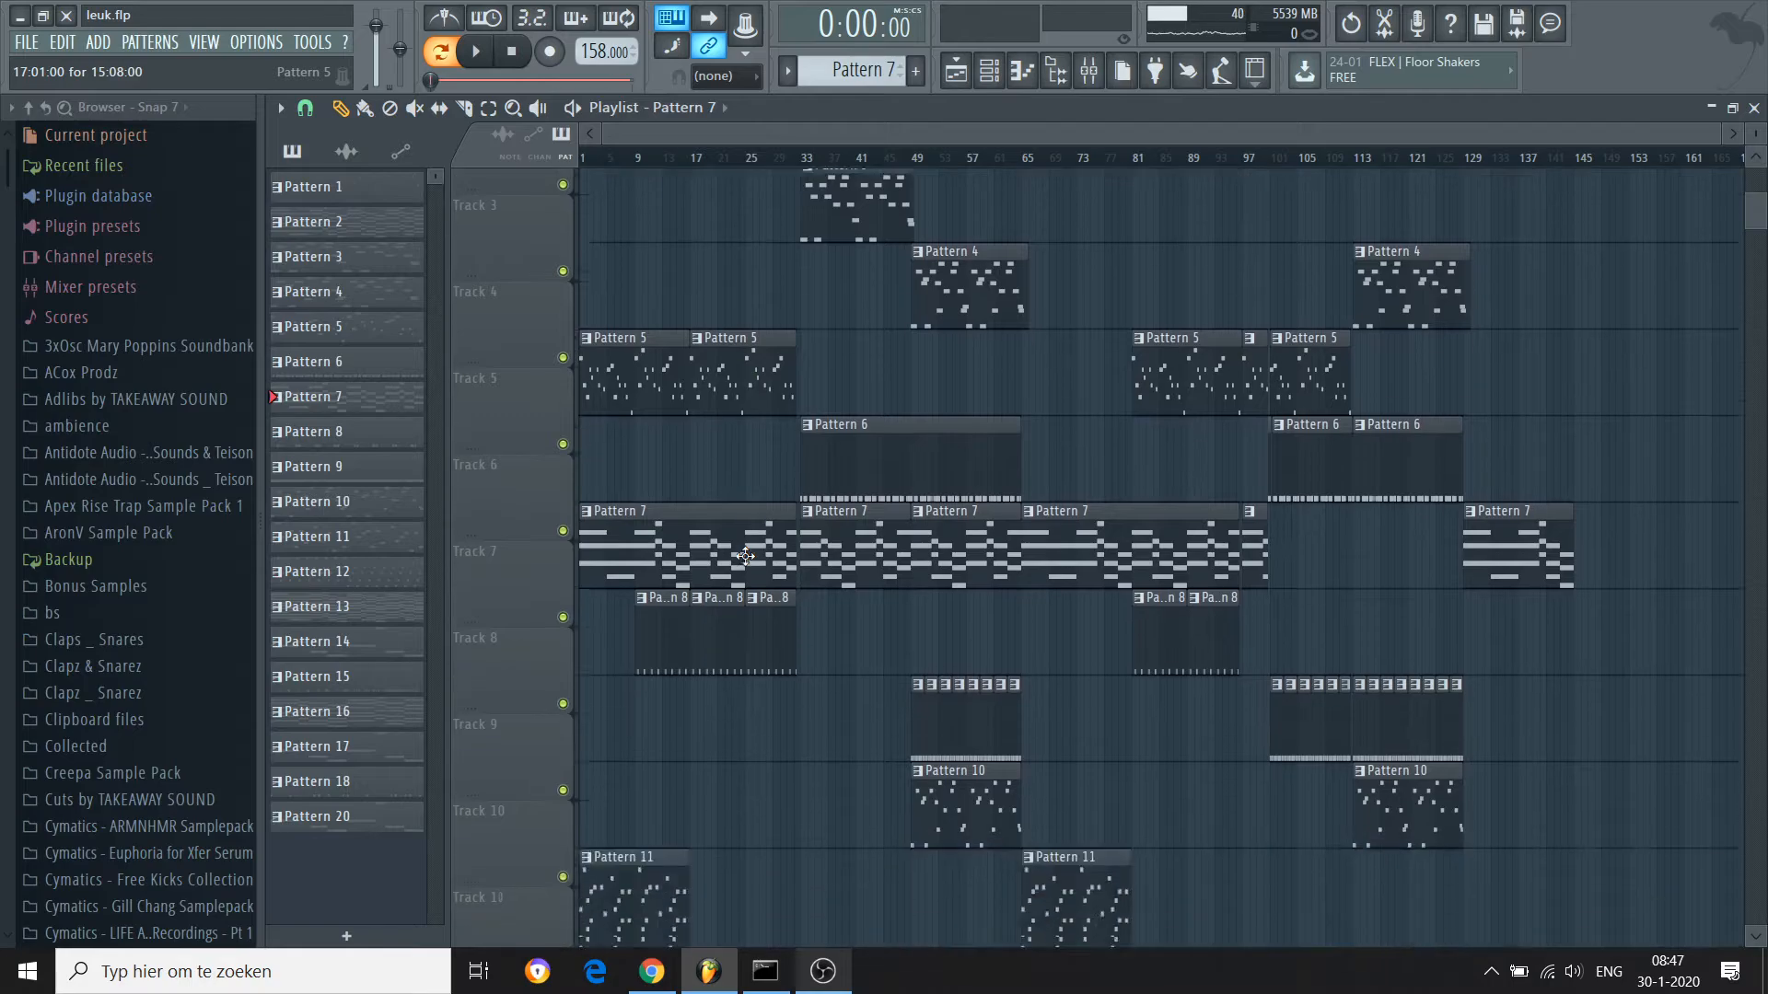
pyautogui.scroll(6, 745, 556)
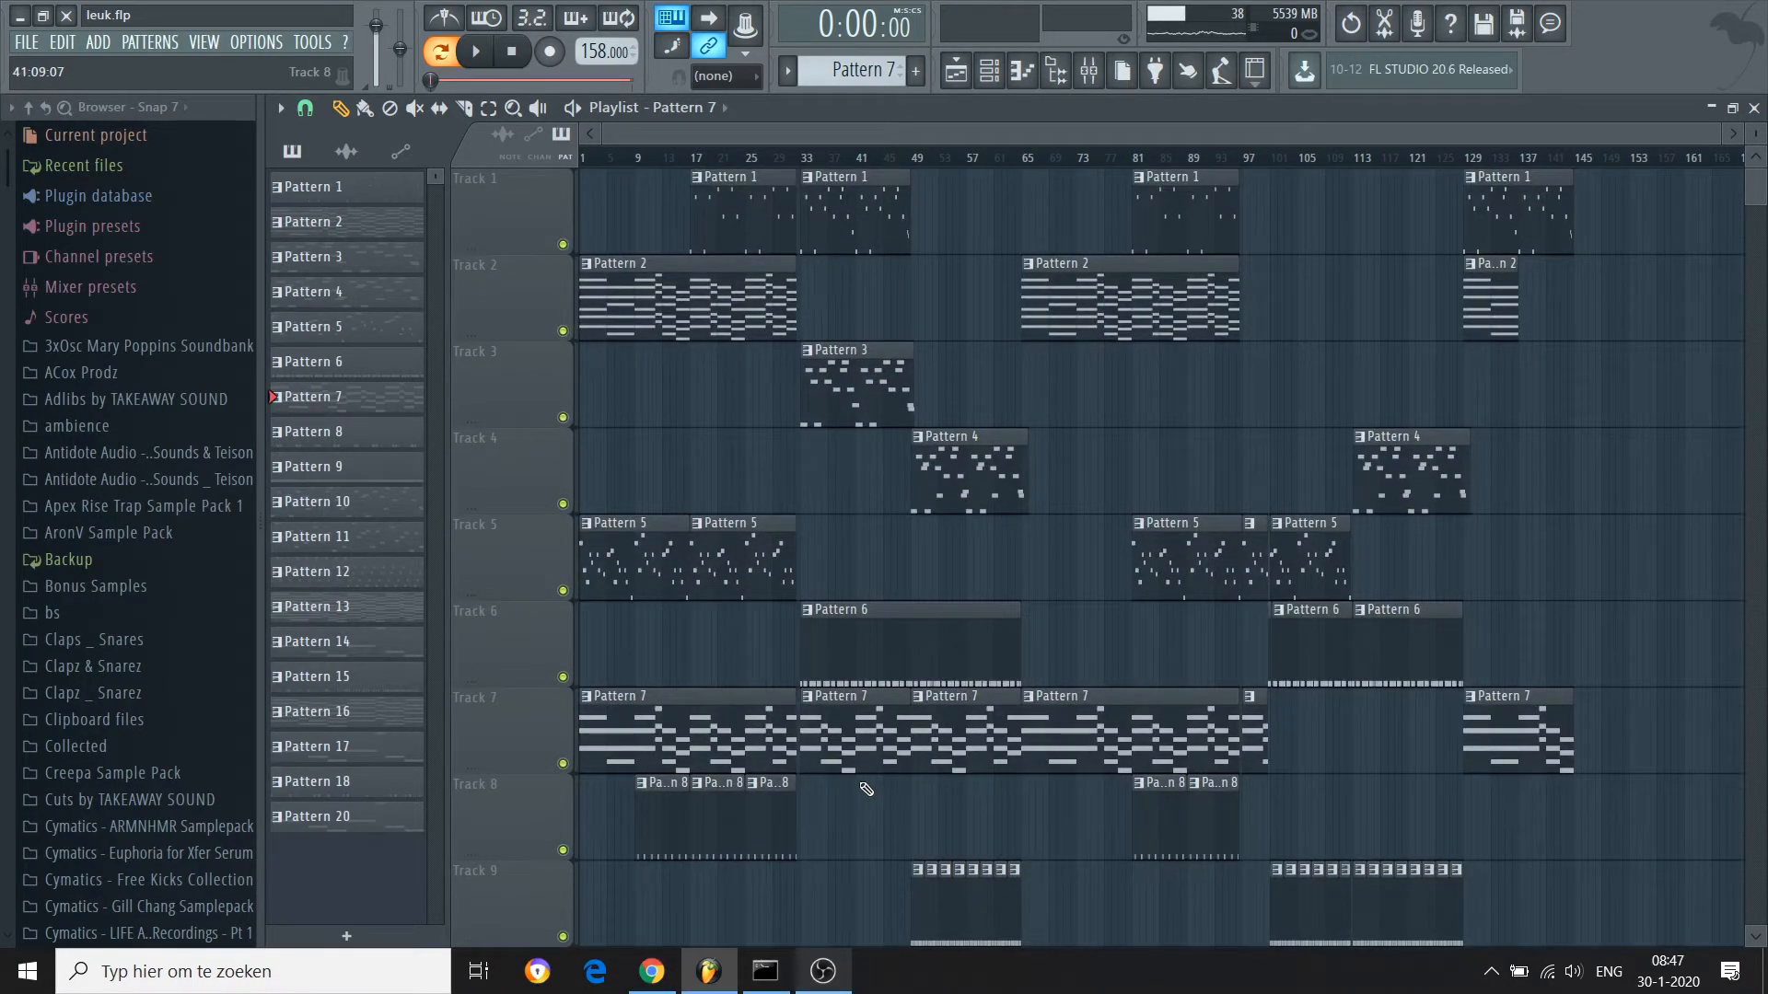
pyautogui.scroll(-11, 840, 718)
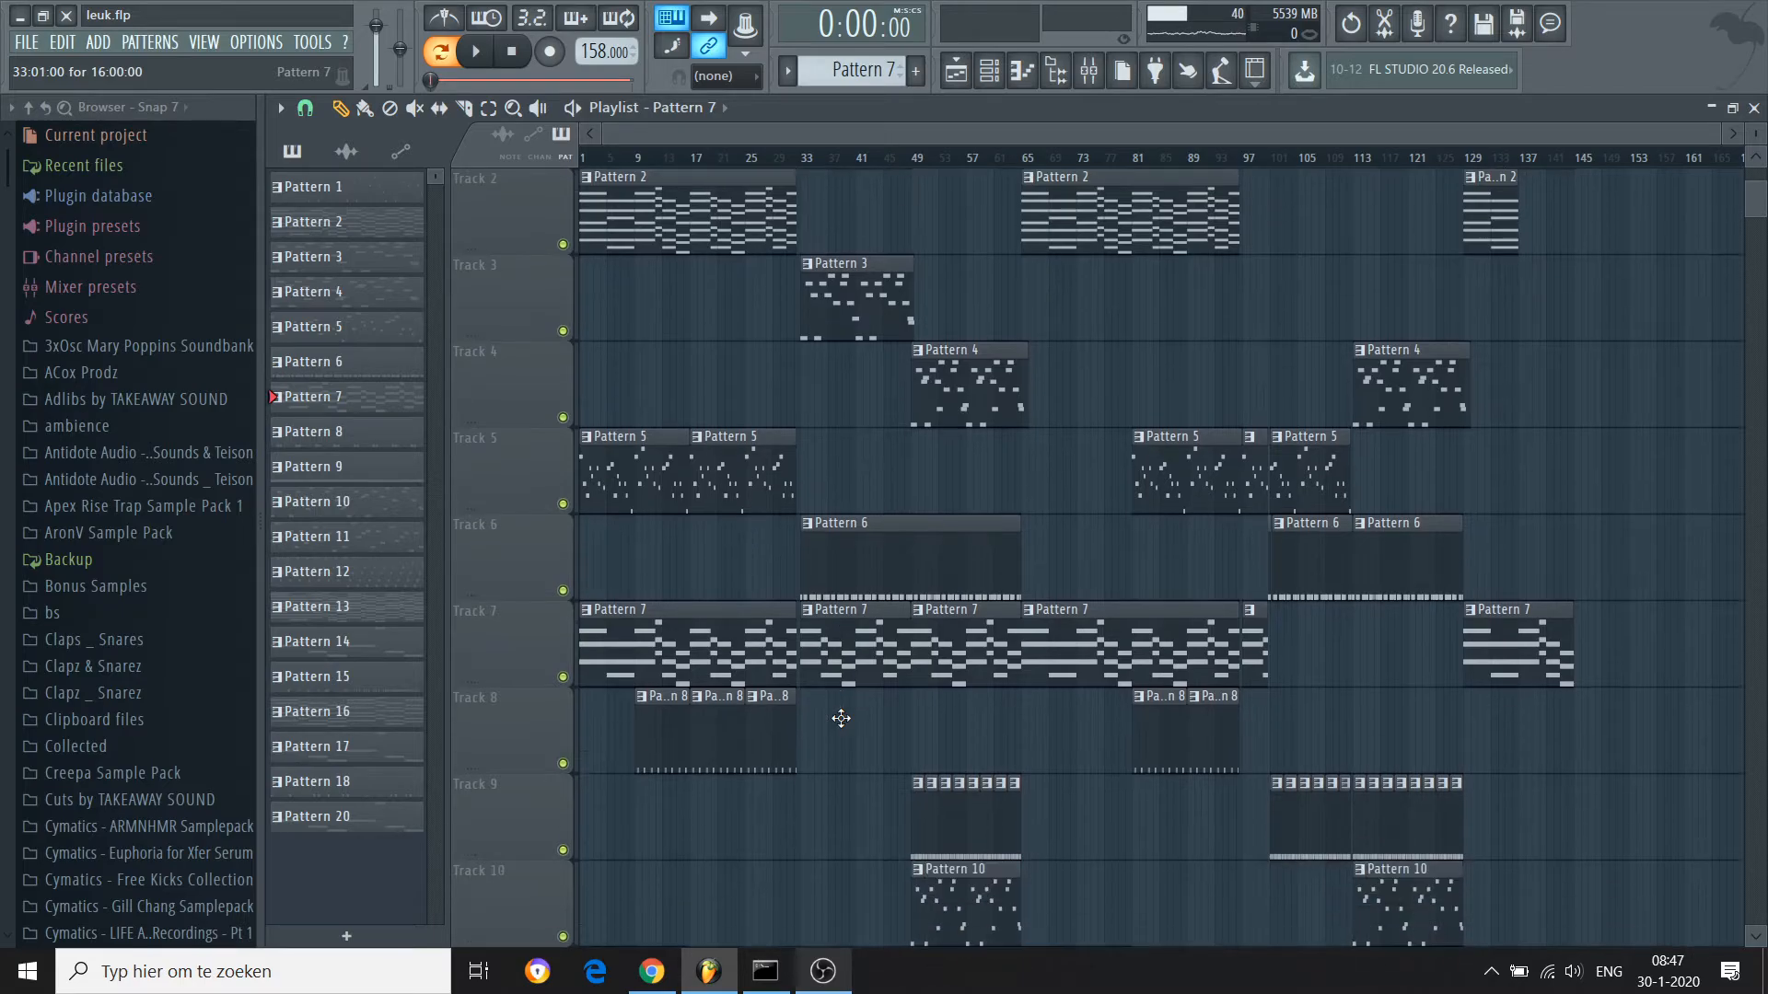
pyautogui.doubleClick(817, 582)
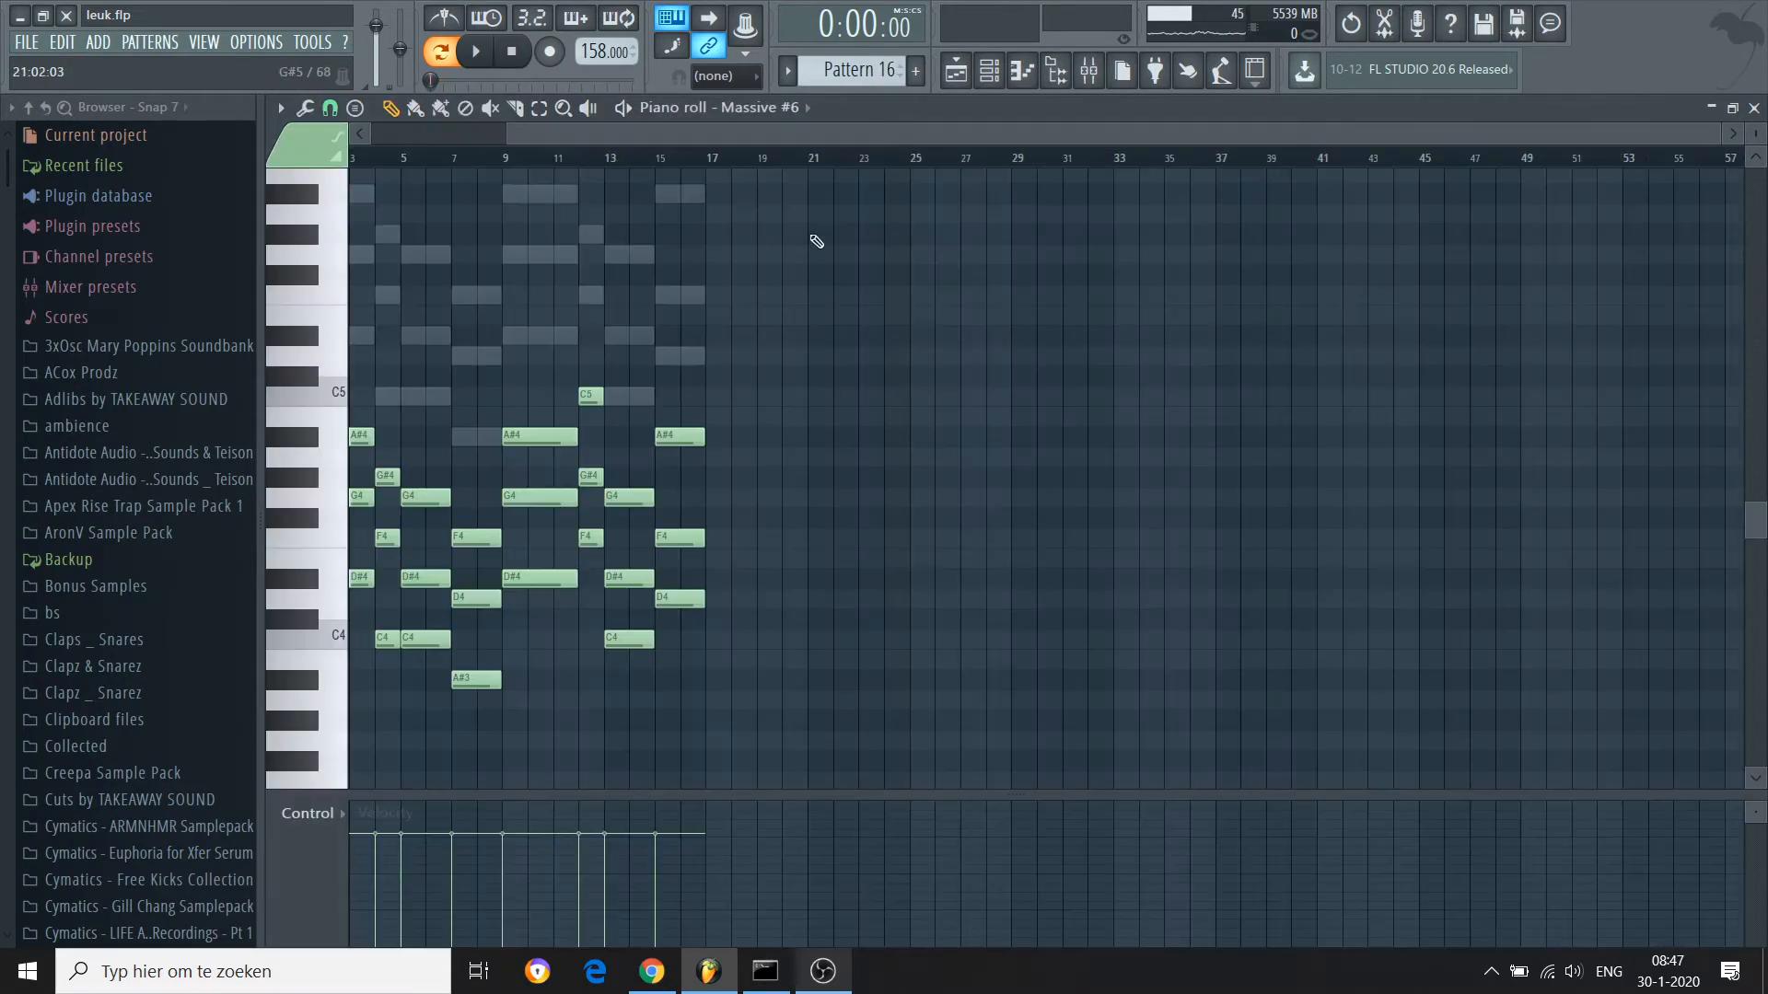
pyautogui.scroll(1, 399, 161)
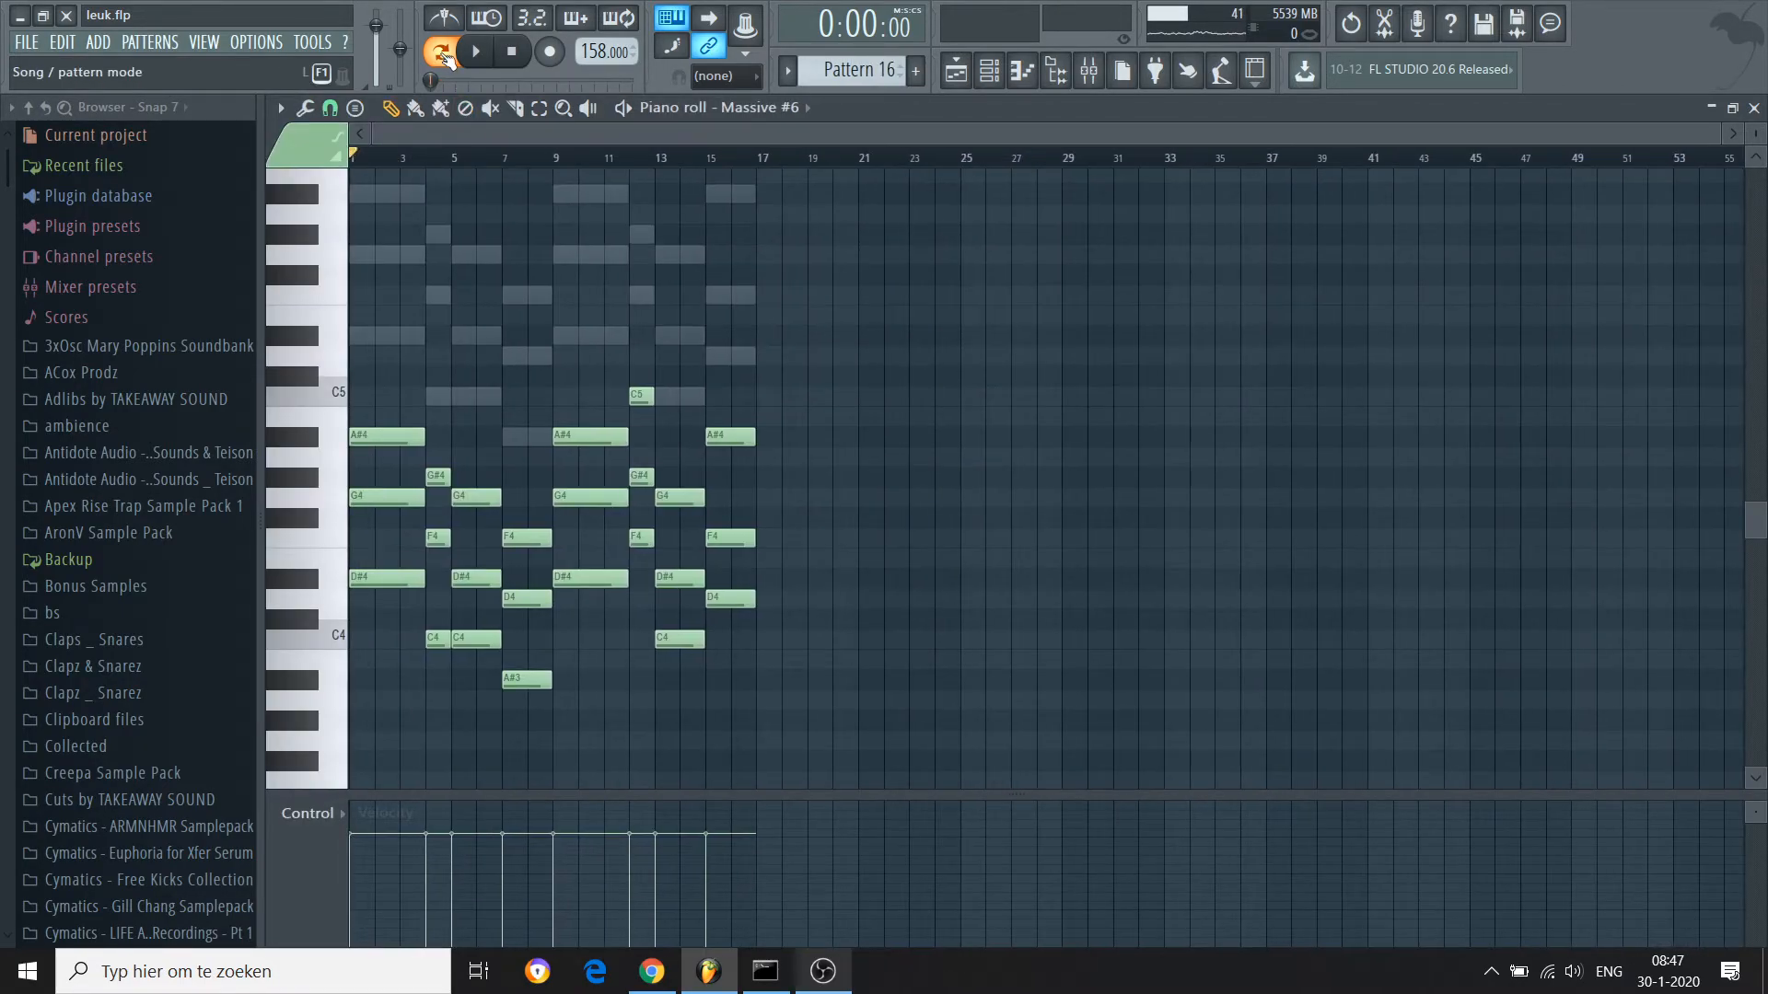
pyautogui.click(476, 50)
pyautogui.click(988, 69)
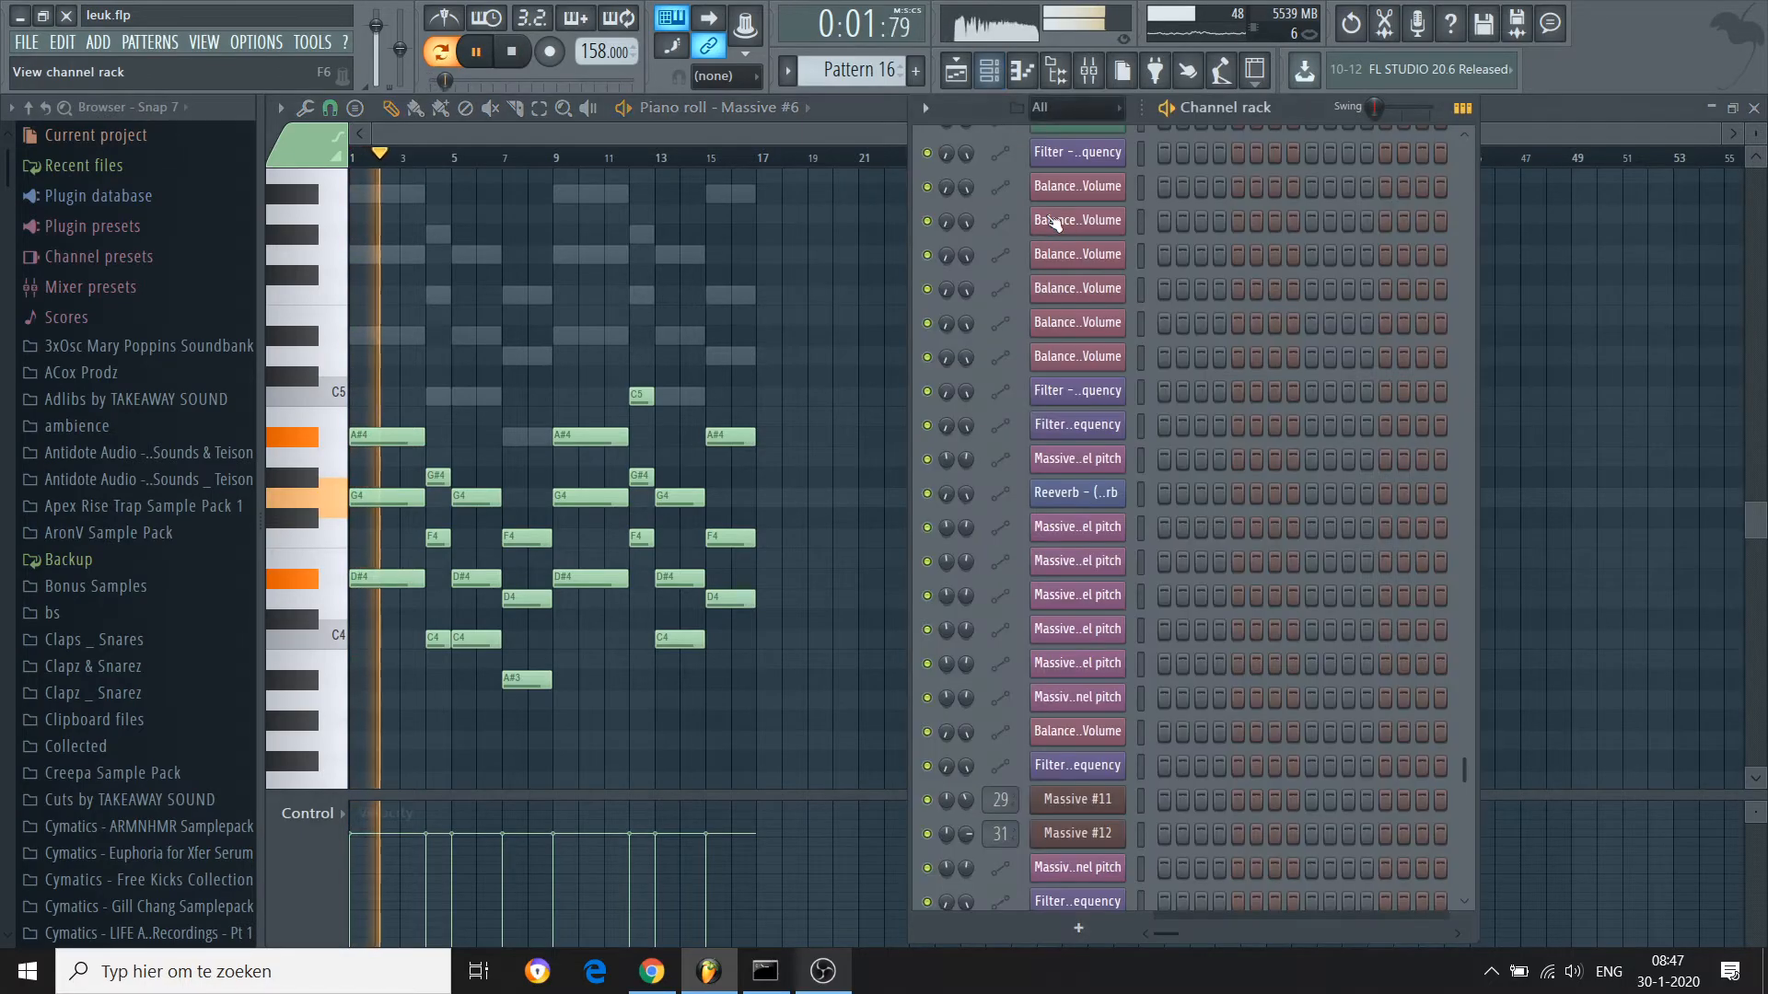
# Stop playback and view the oscillator settings of the Massive #6 and Massive #7 channels, closing both plugins
pyautogui.moveTo(1464, 525); pyautogui.dragTo(1467, 664)
pyautogui.press('space')
pyautogui.click(1092, 332)
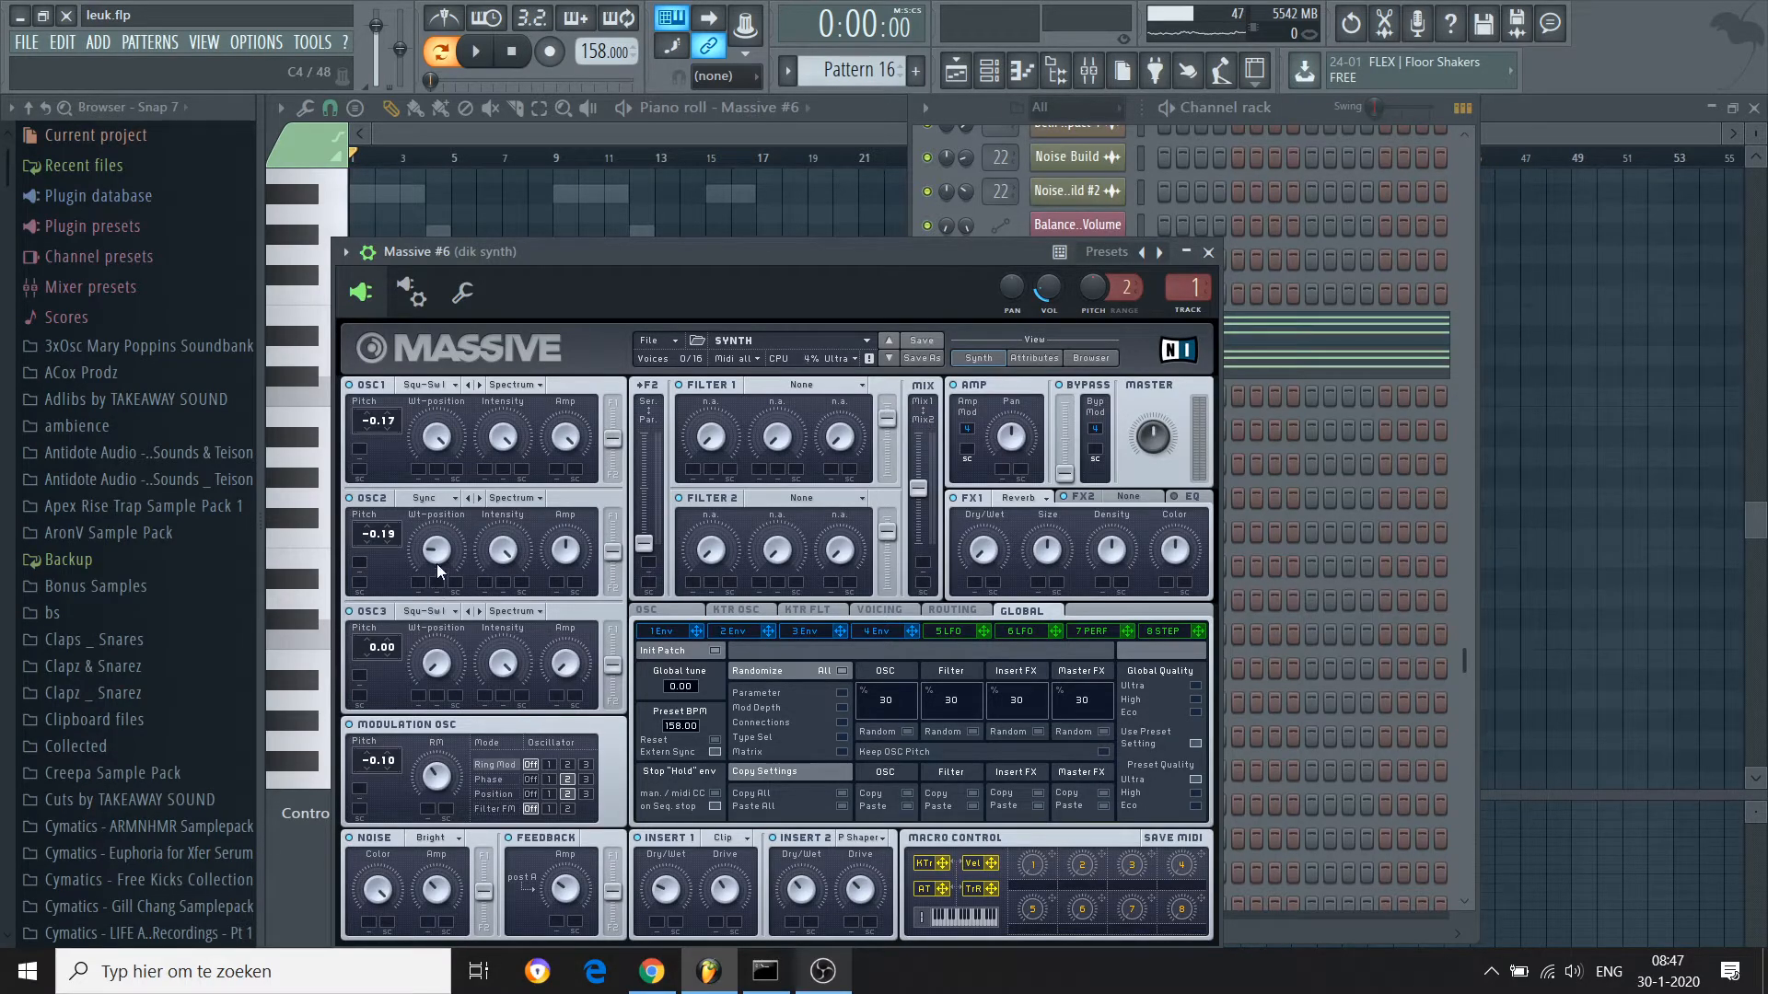
pyautogui.click(437, 497)
pyautogui.click(435, 494)
pyautogui.click(1208, 252)
pyautogui.click(1072, 366)
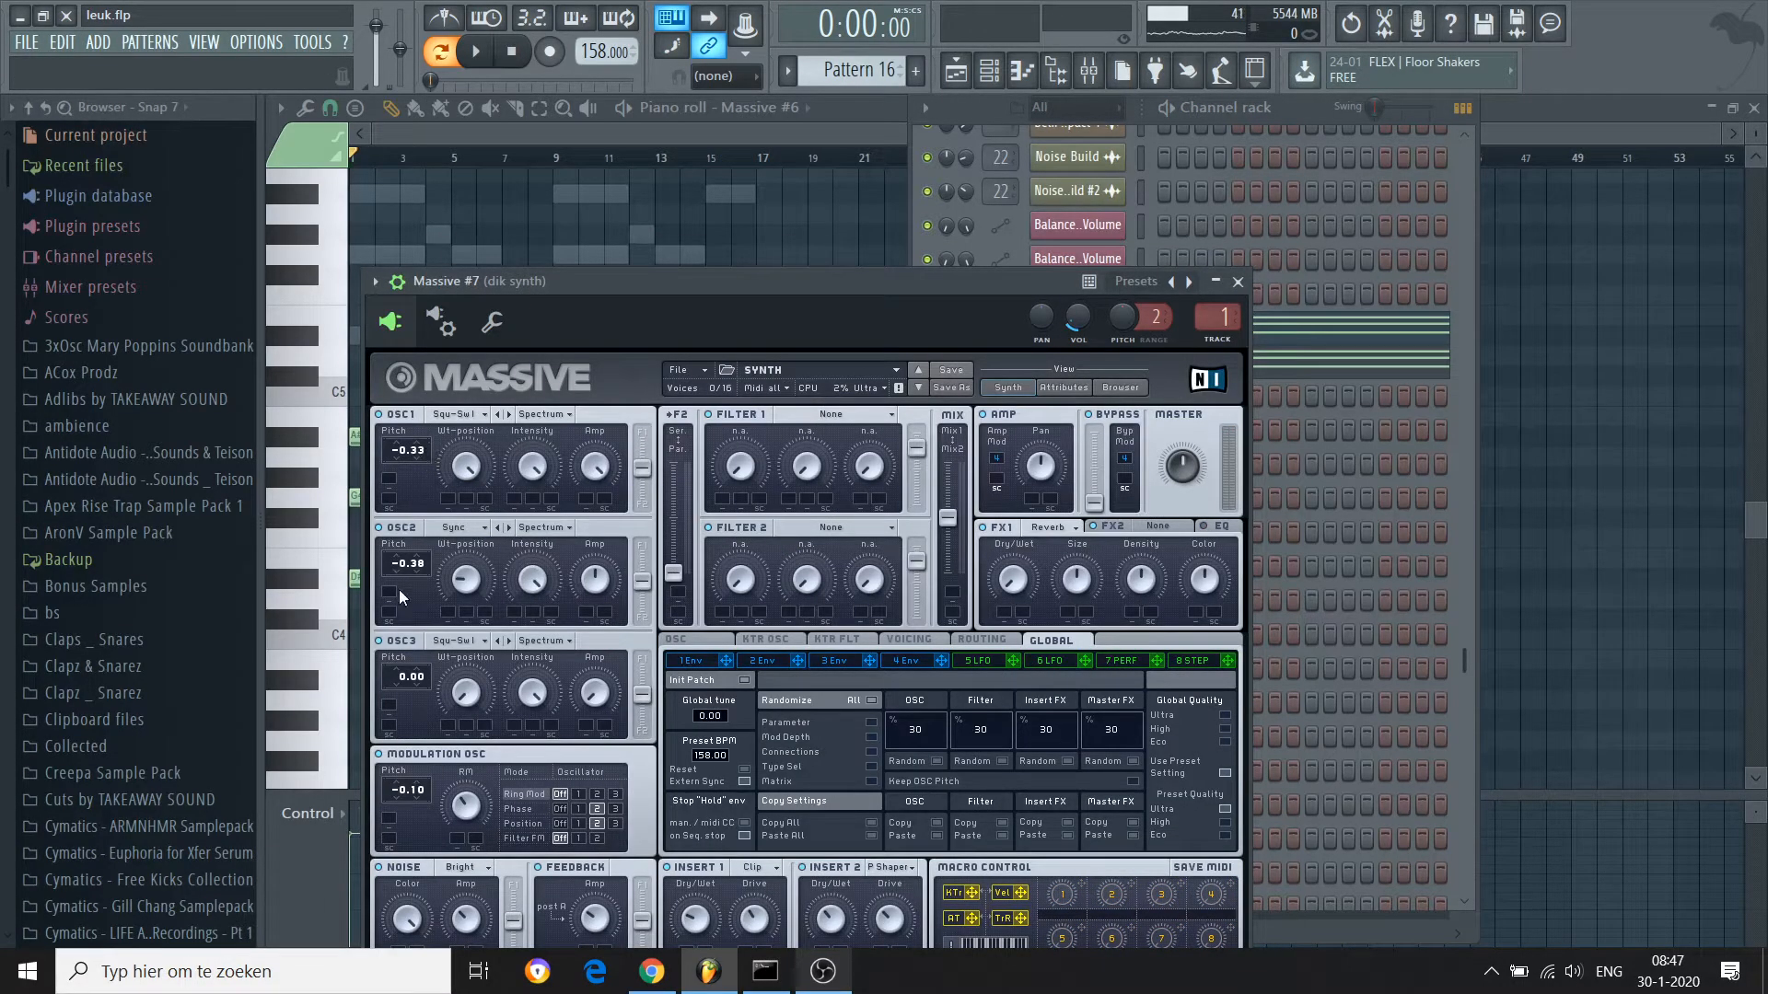
pyautogui.click(1237, 281)
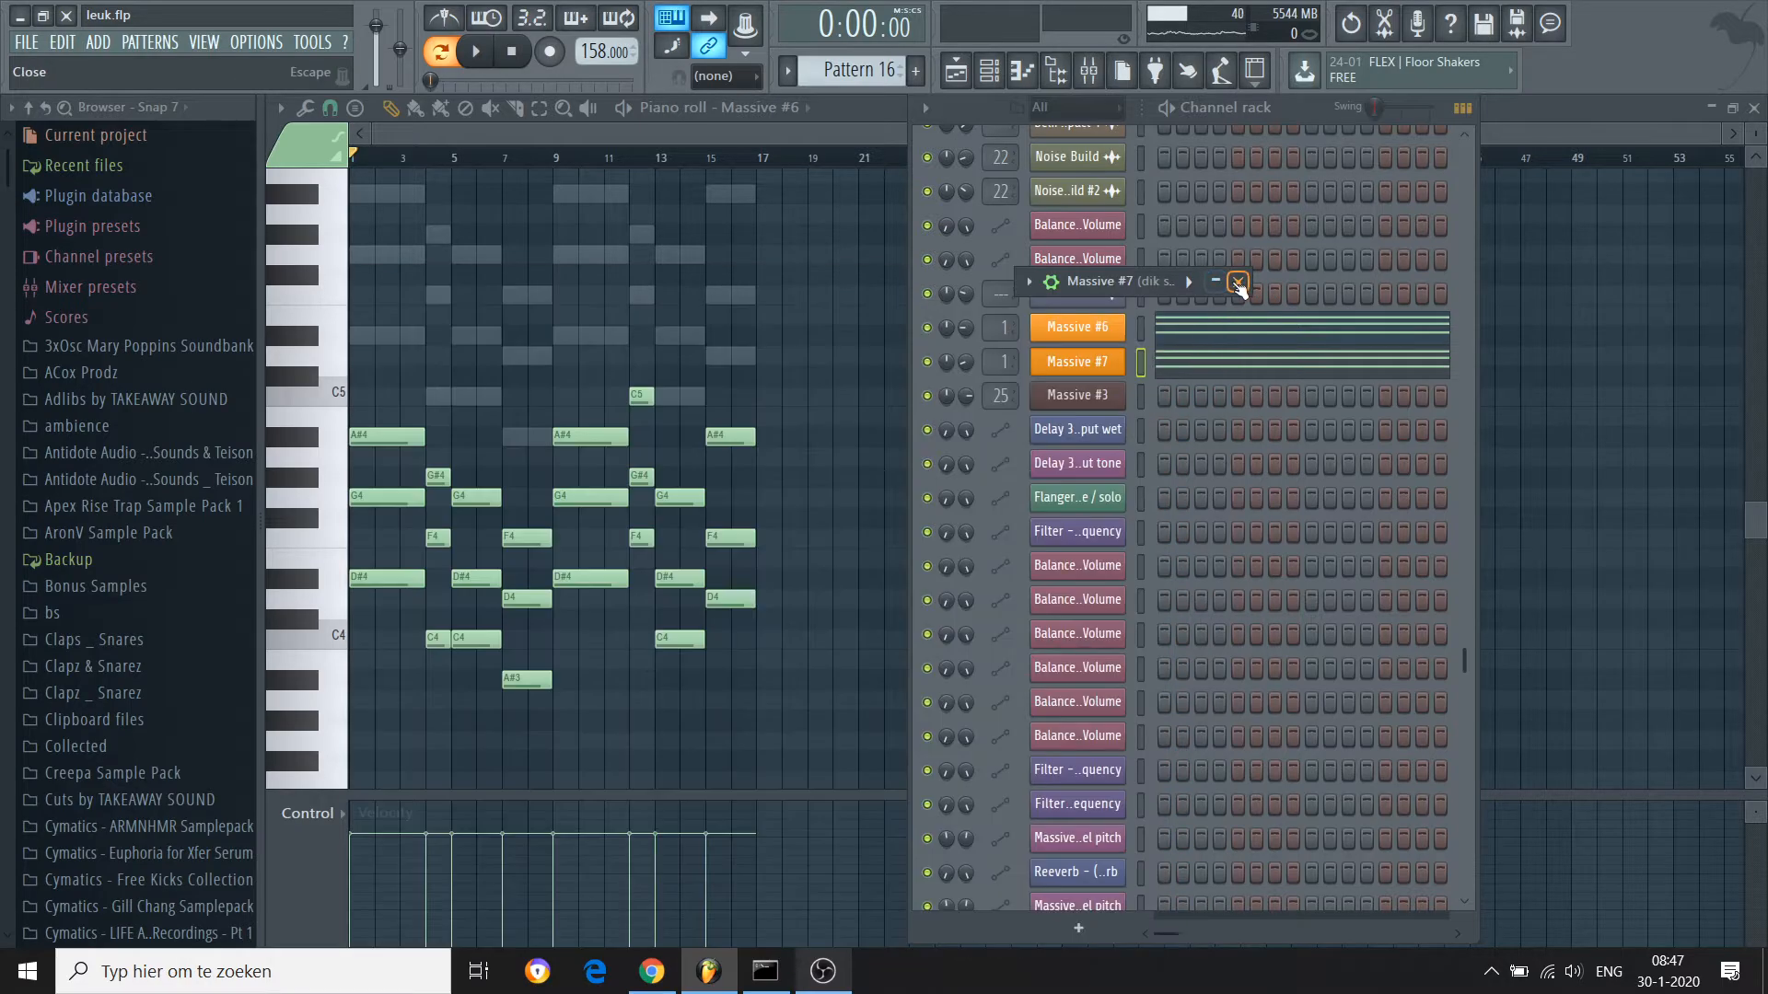
# Audition Pattern 16 with Massive #7 soloed and with only Massive #6 active, stop playback and unmute all channels
pyautogui.rightClick(936, 367)
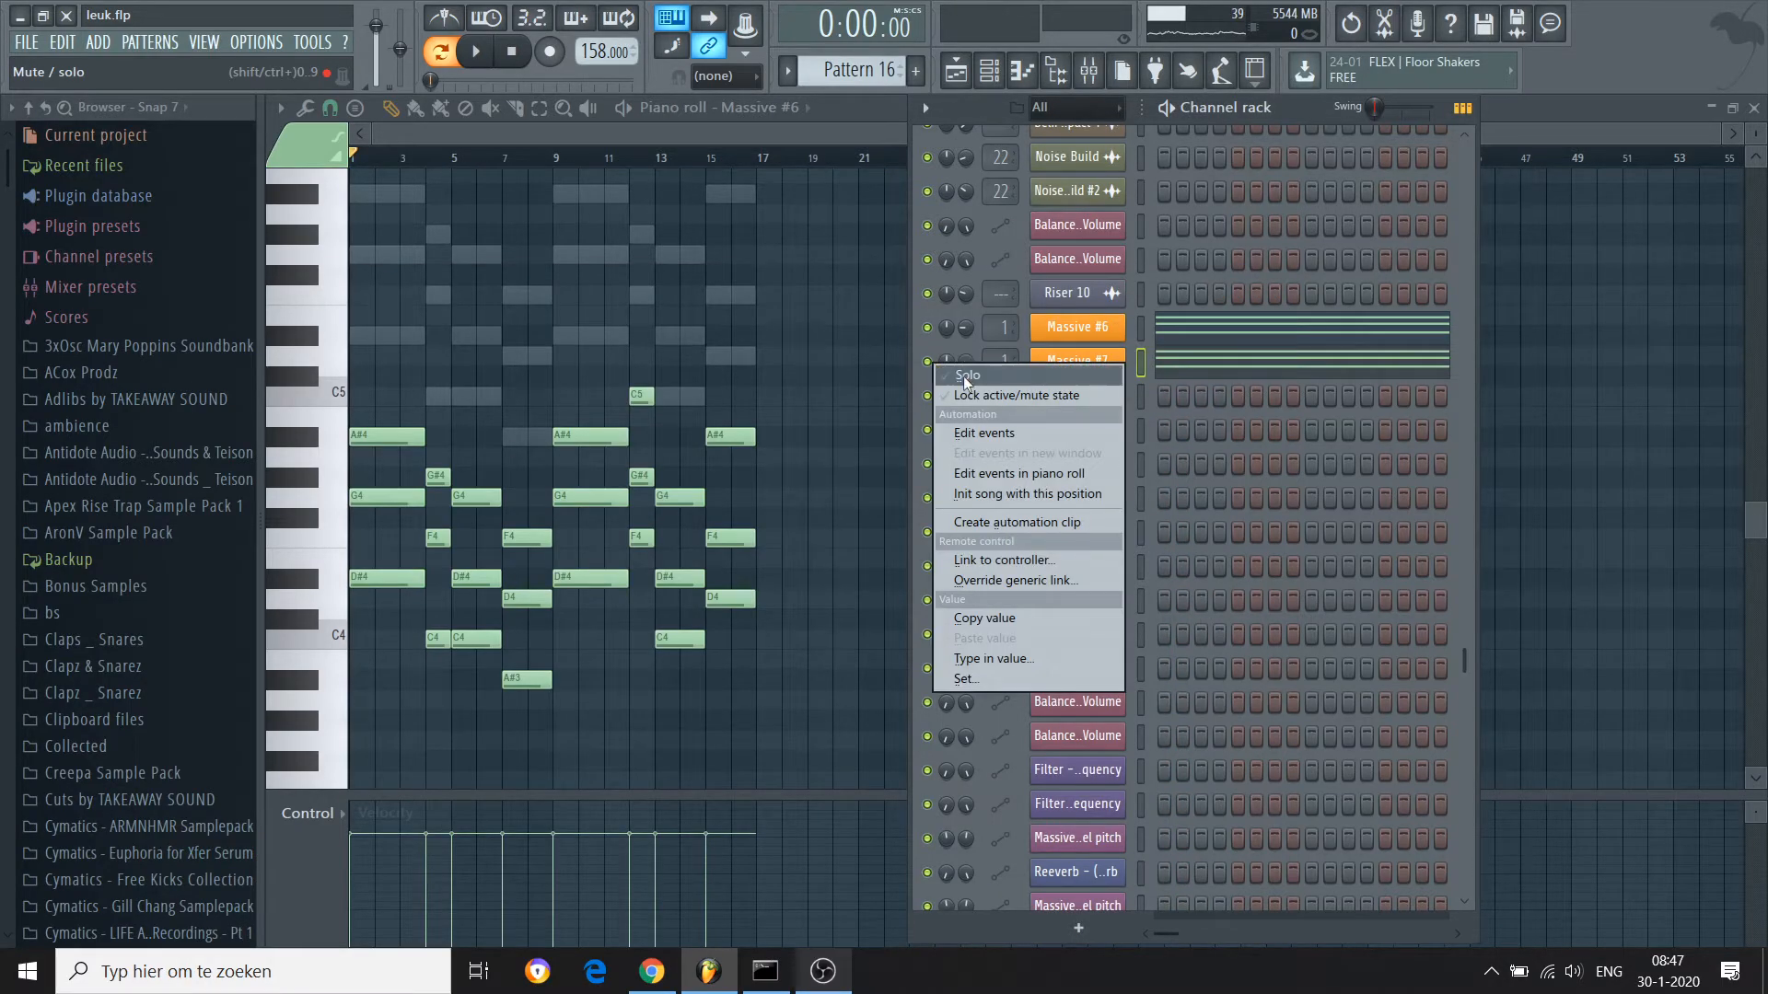
pyautogui.click(963, 375)
pyautogui.press('space')
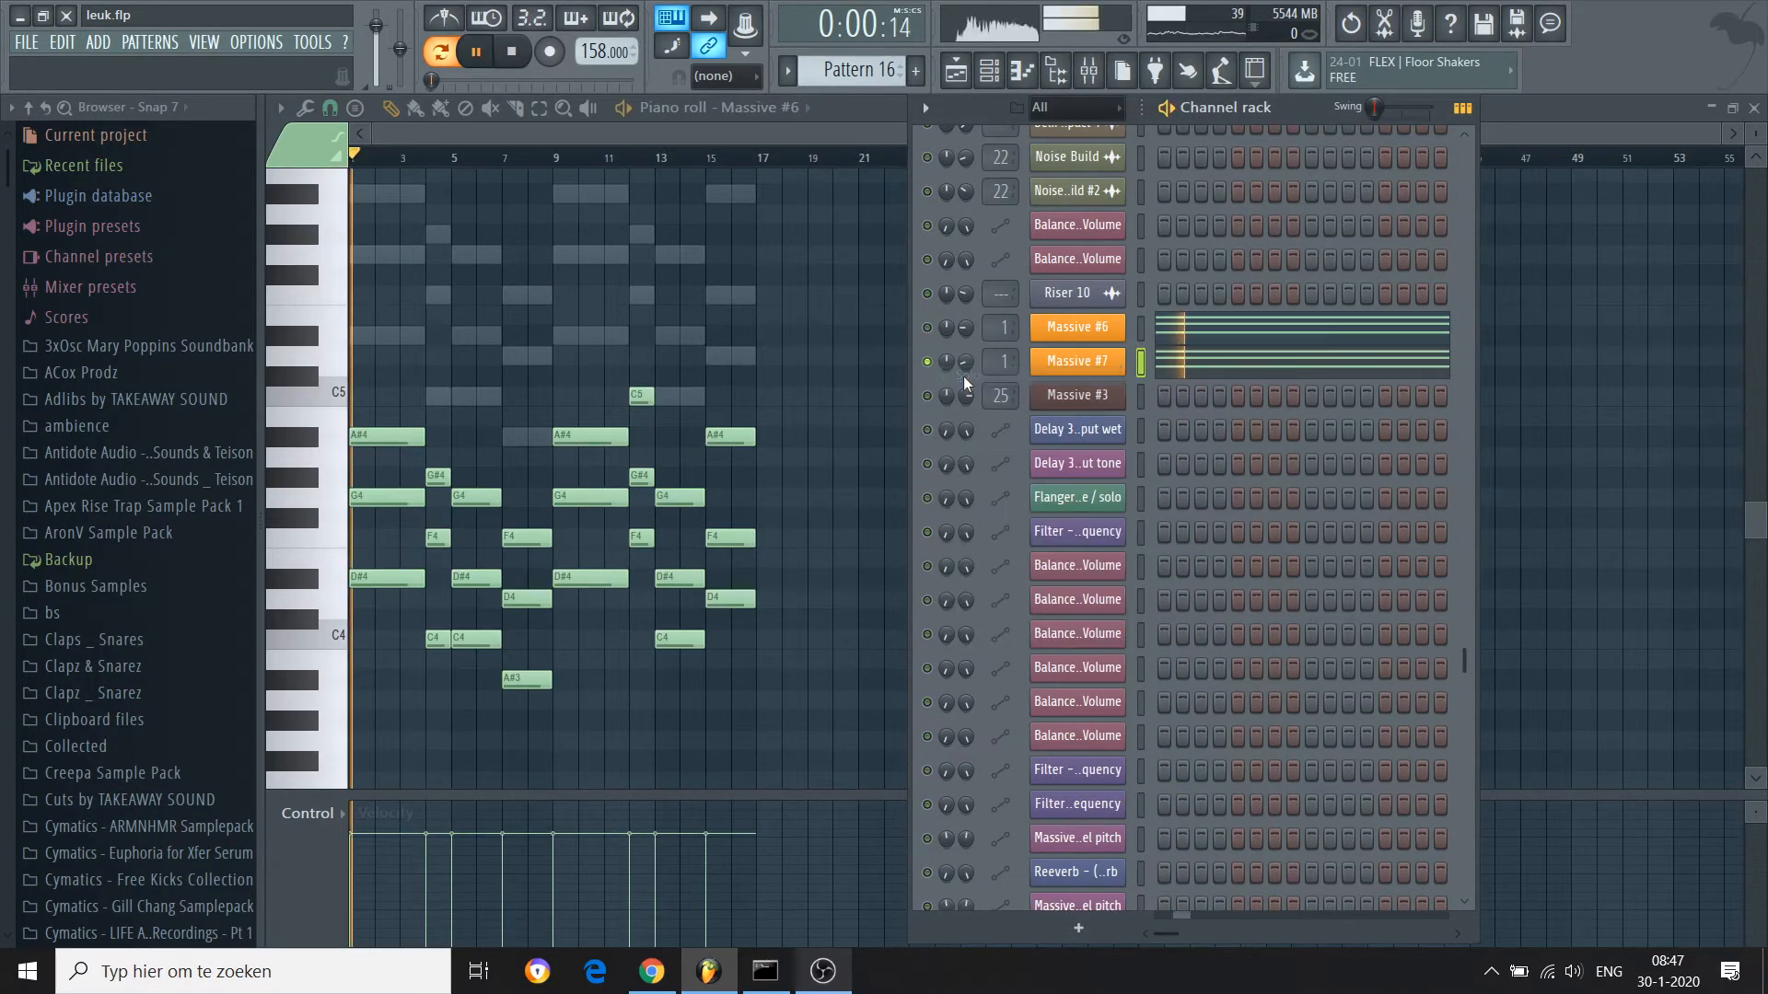
pyautogui.click(927, 328)
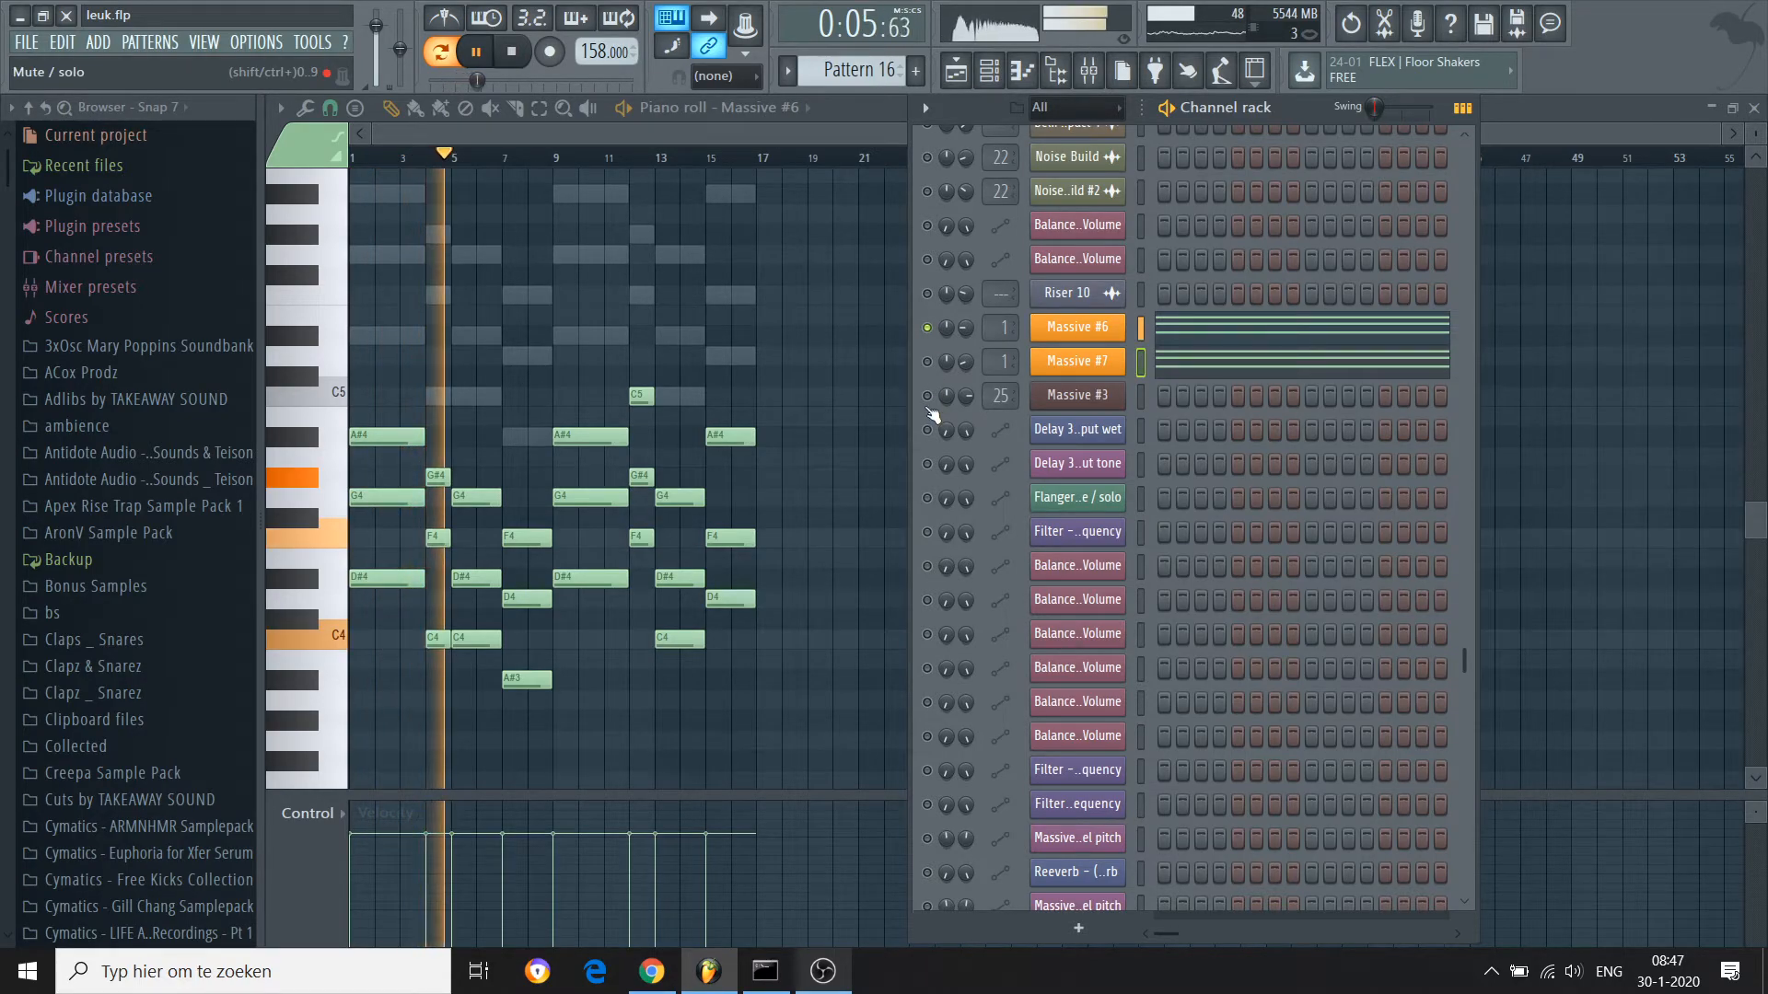
pyautogui.press('space')
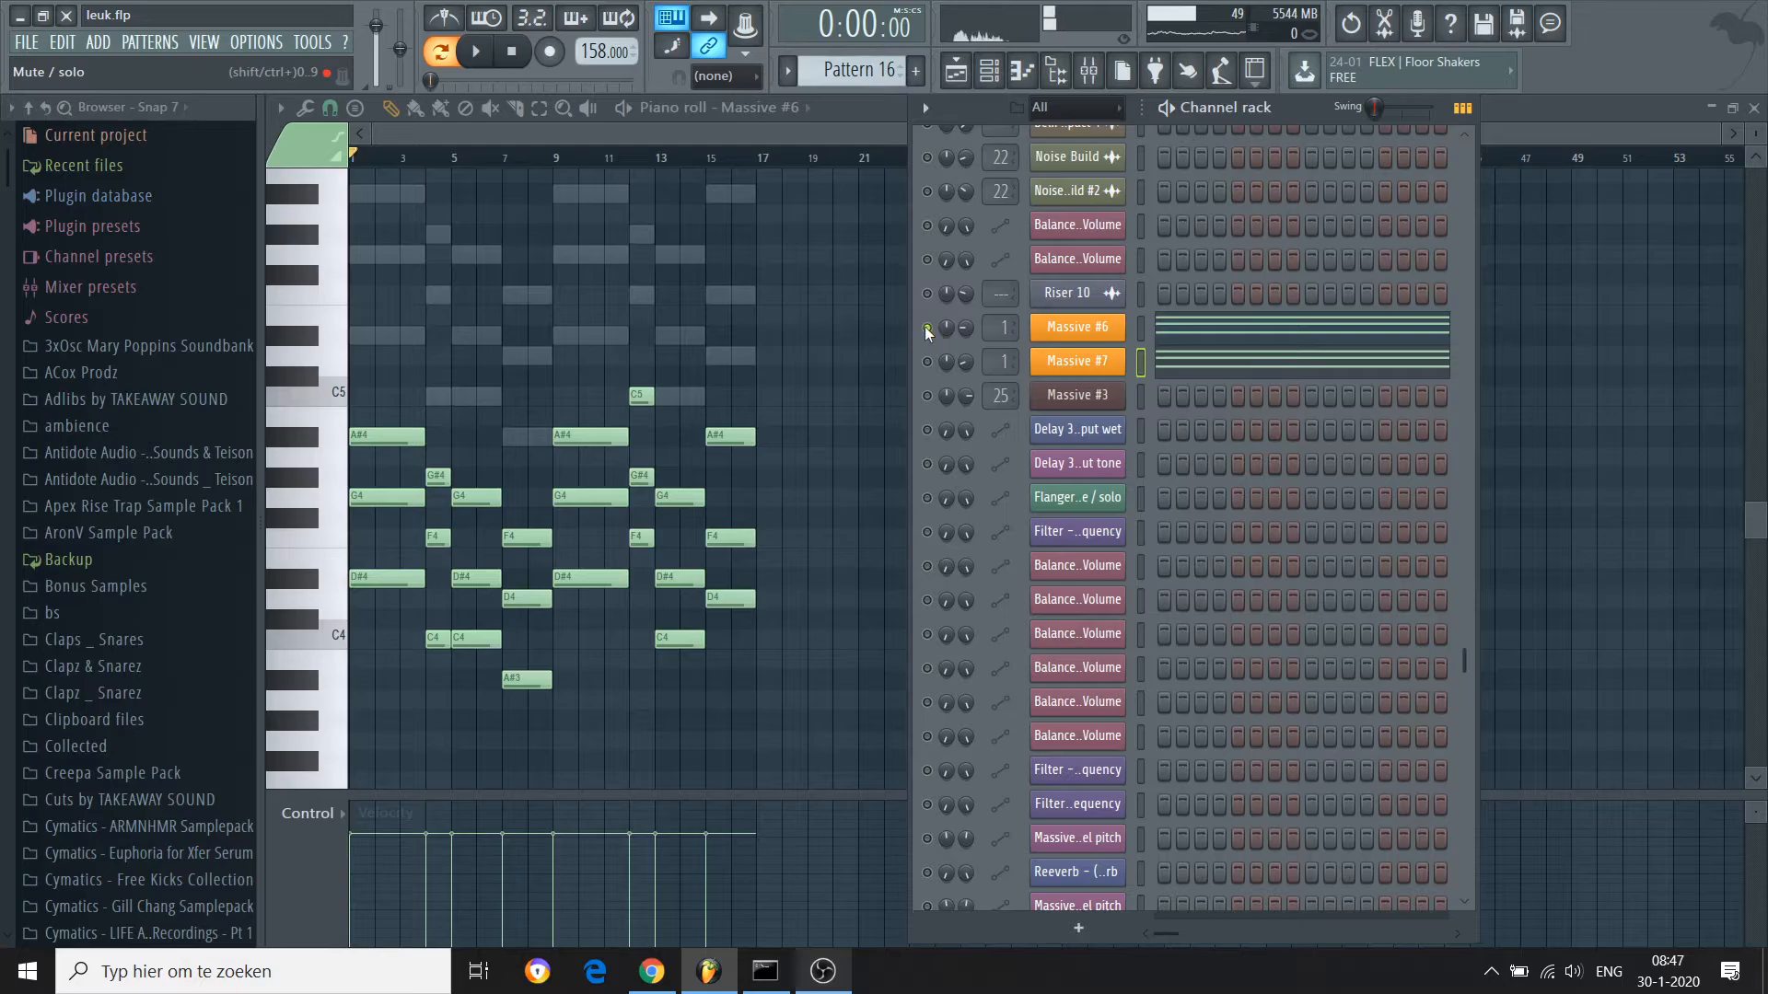
pyautogui.rightClick(925, 328)
pyautogui.click(937, 339)
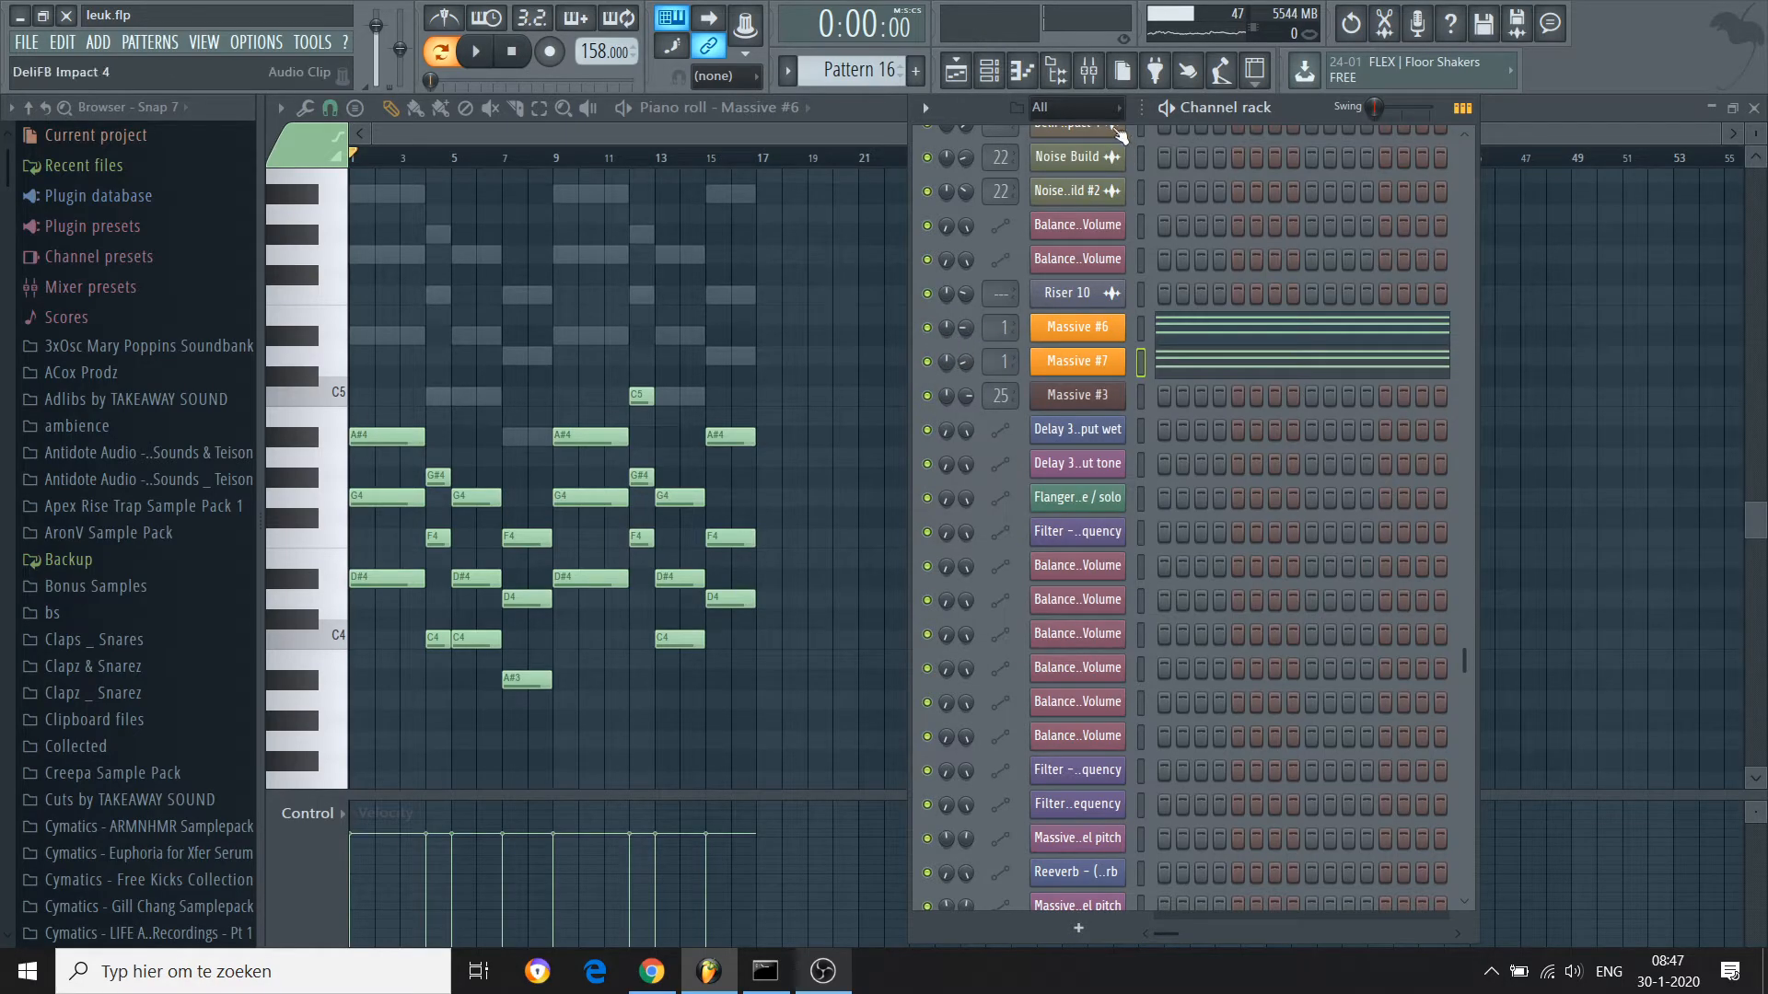
# Check the effect chain of the dik synth mixer track, return to the playlist and open the Pattern 14 clip in the piano roll
pyautogui.click(1088, 69)
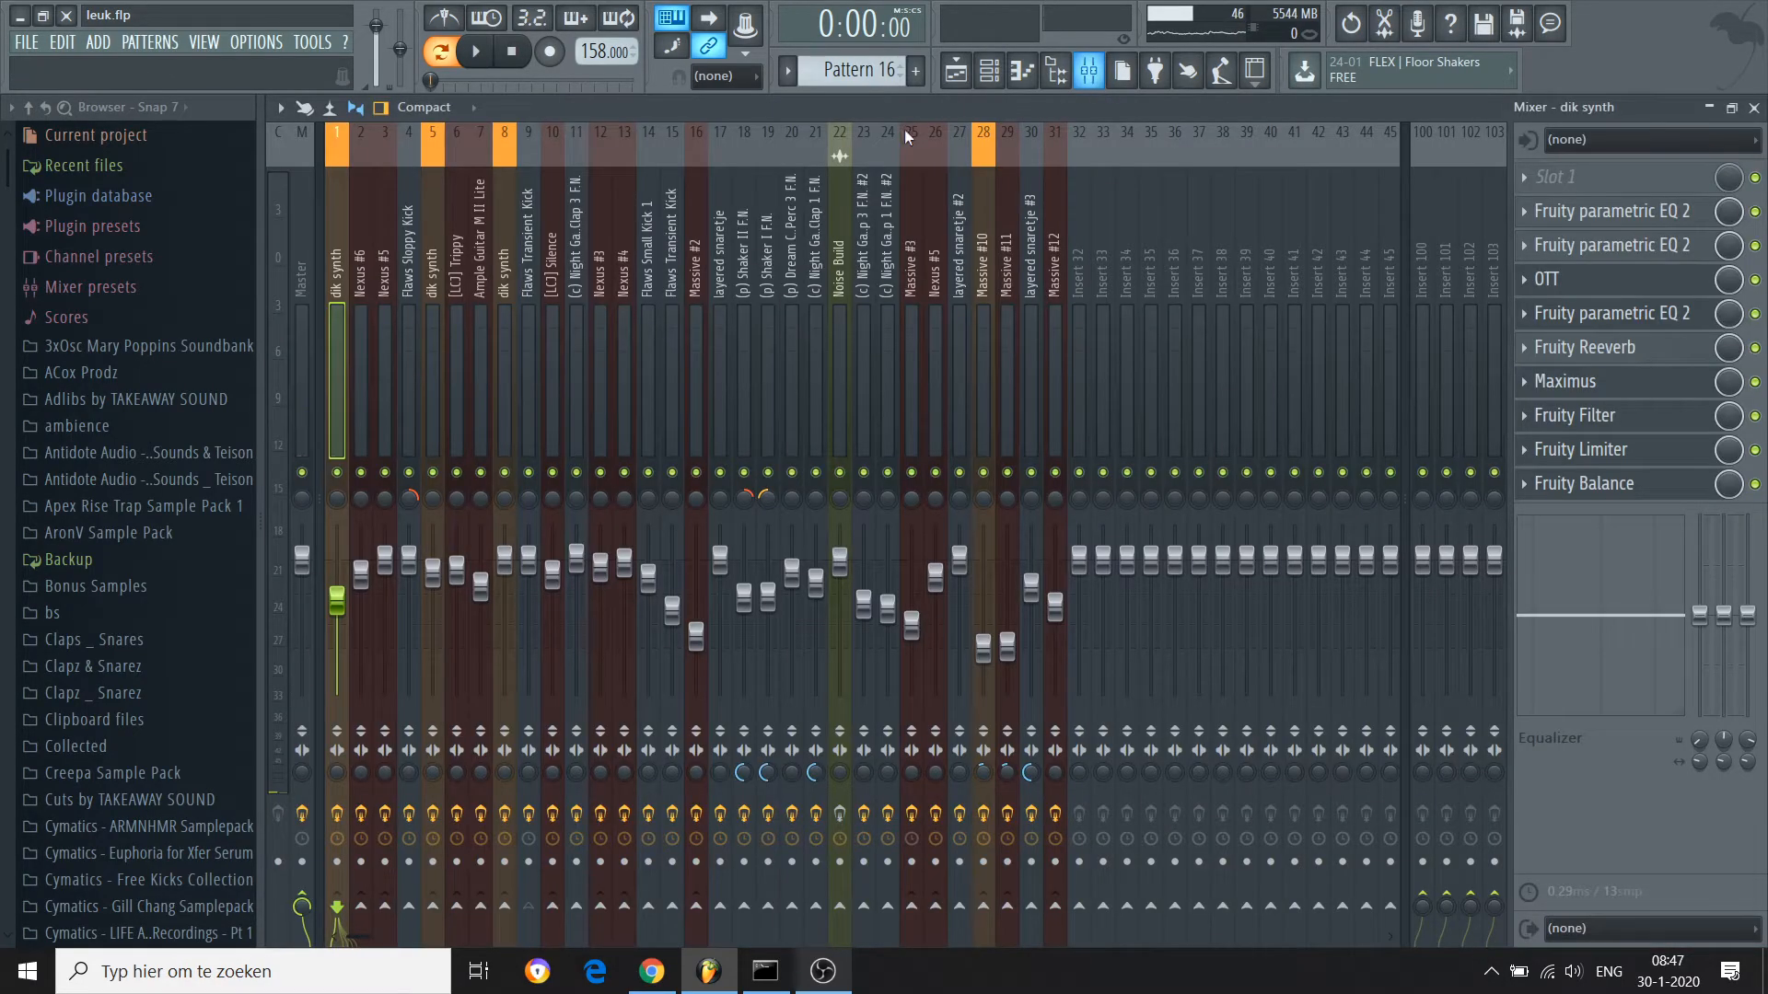
pyautogui.click(956, 69)
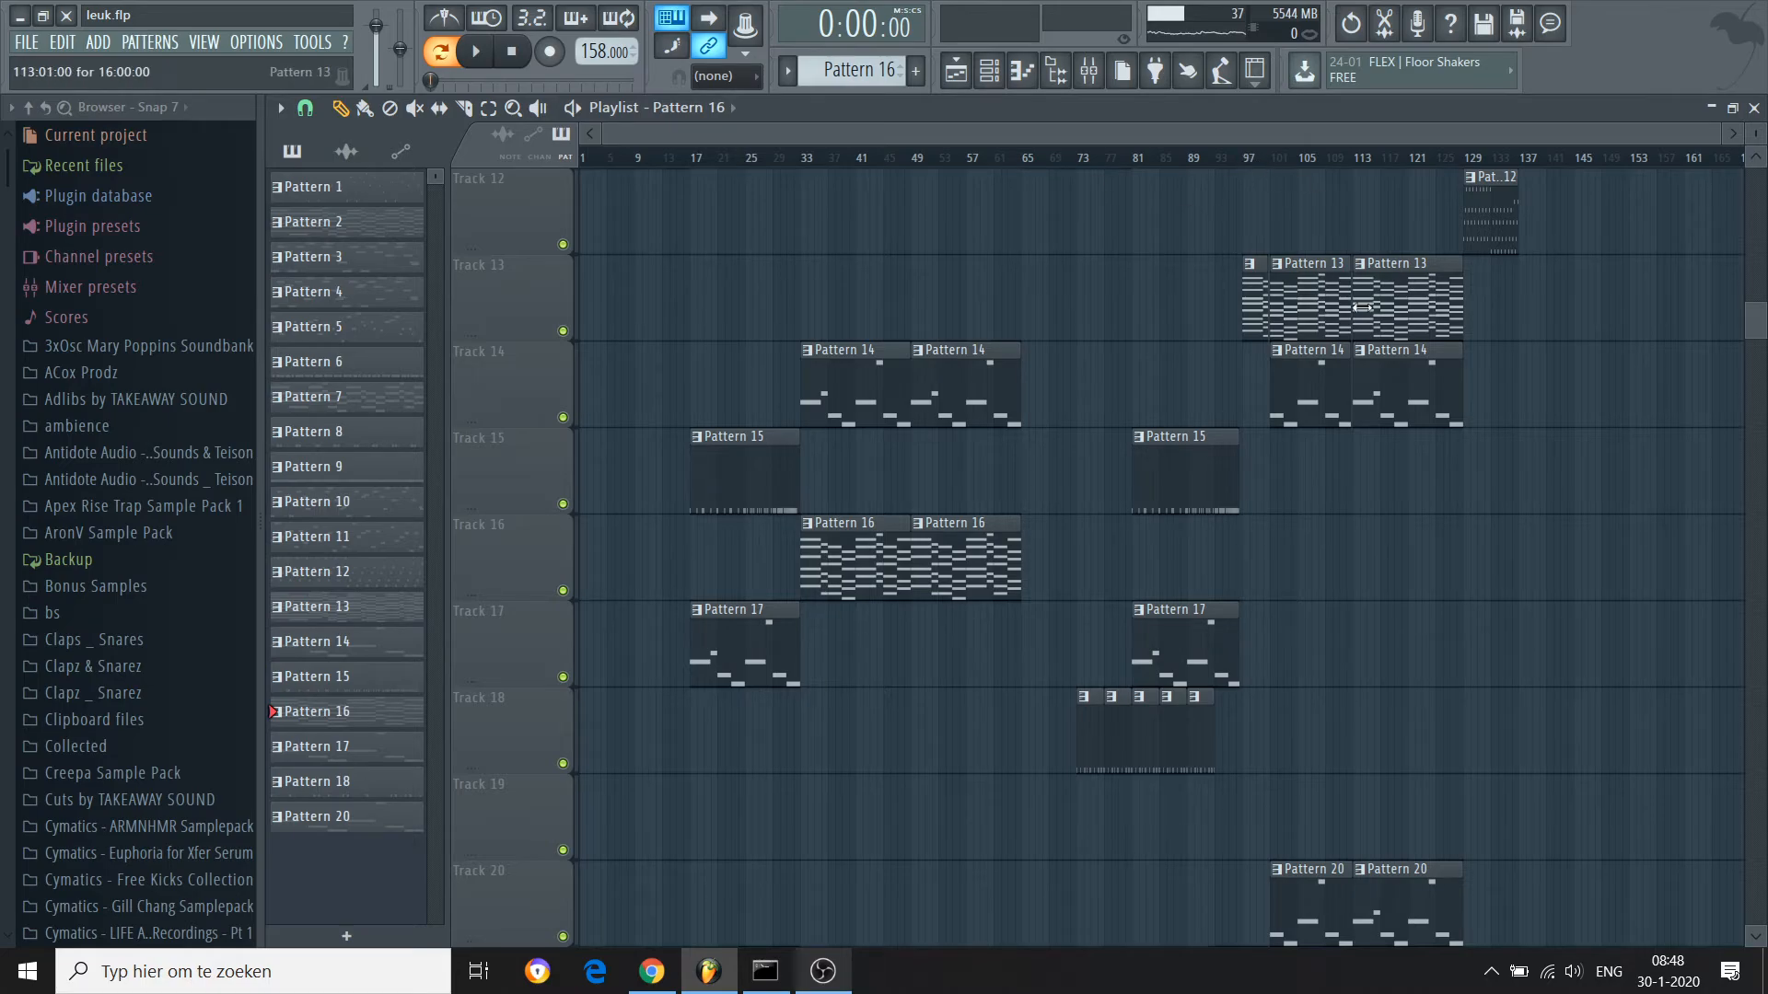
pyautogui.scroll(1, 1363, 306)
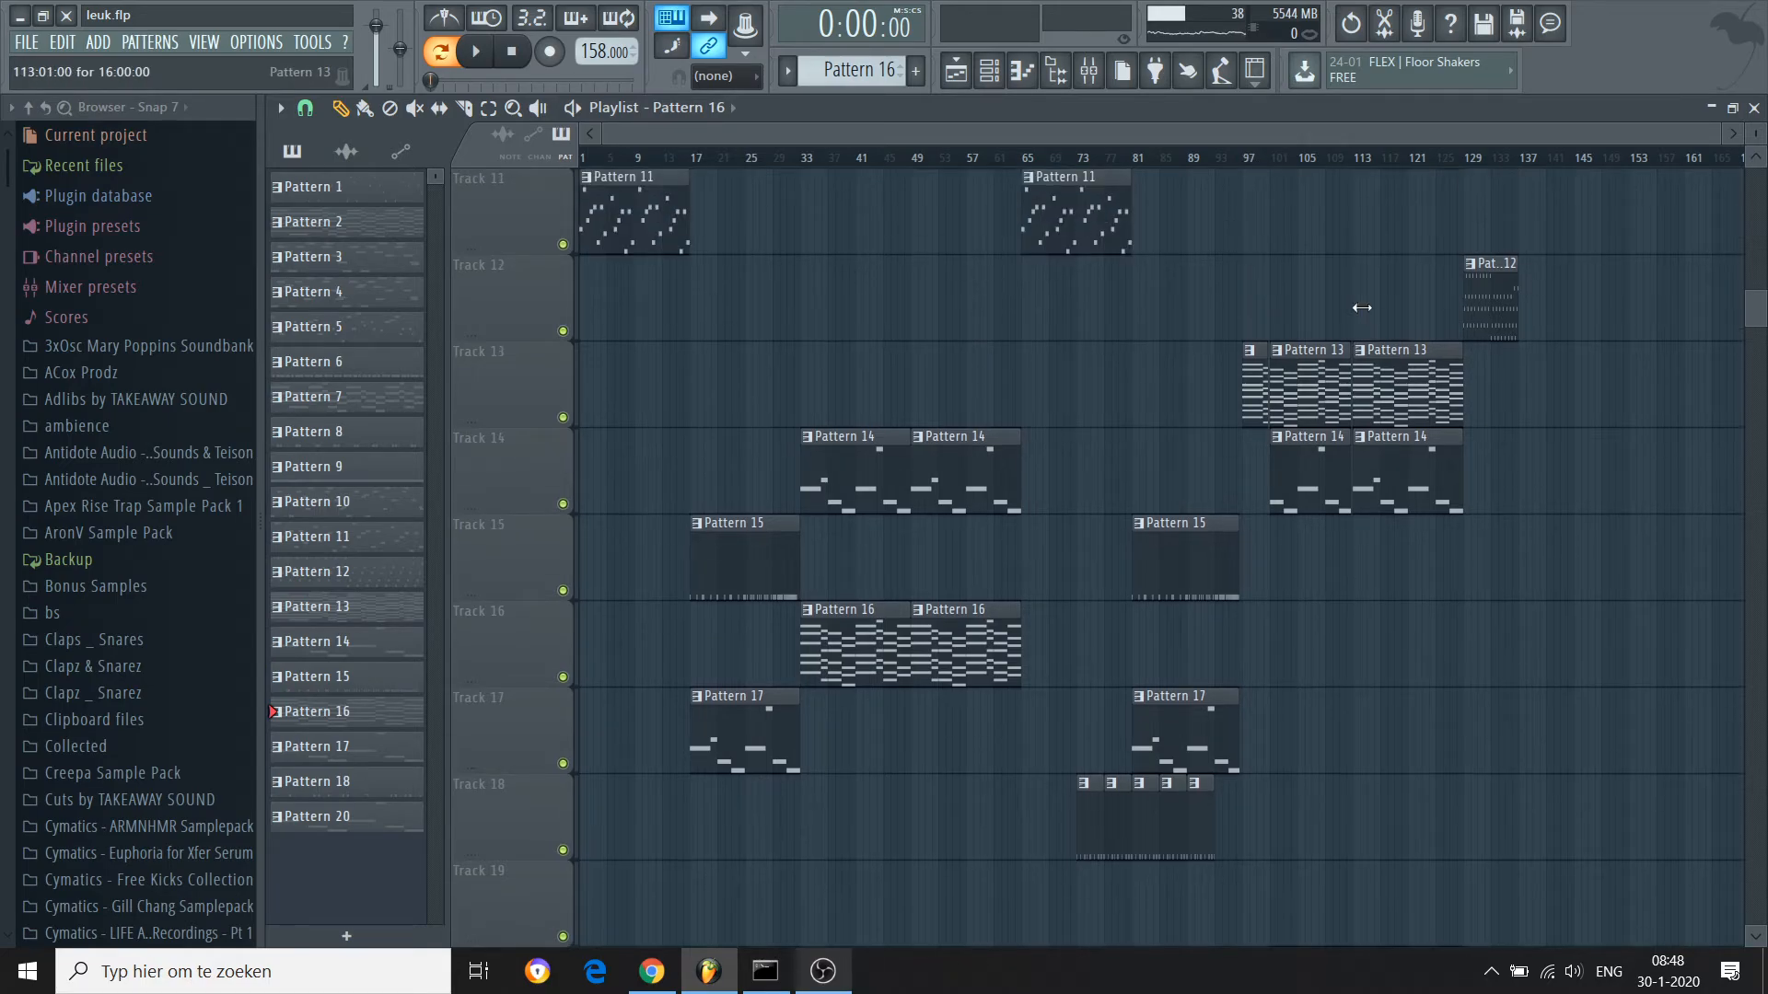
pyautogui.doubleClick(829, 481)
pyautogui.hscroll(-2, 903, 133)
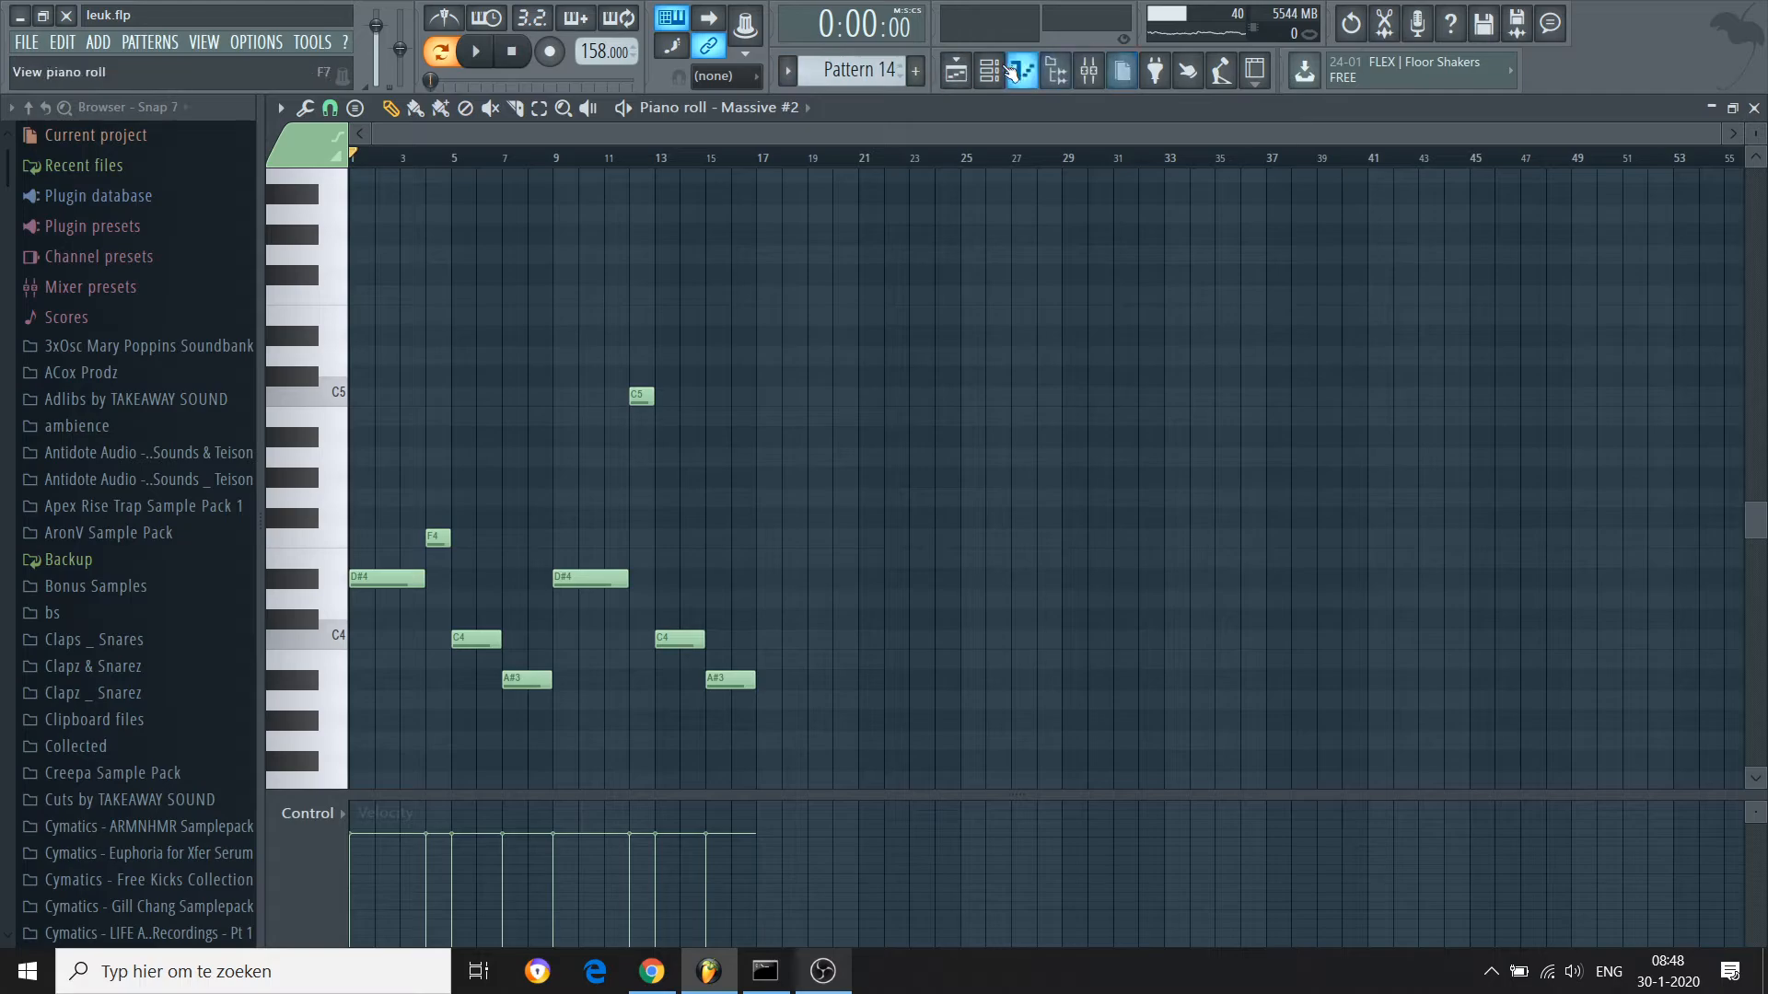
# View the BAS preset on the Massive #2 channel and play Pattern 14 from the start
pyautogui.click(988, 69)
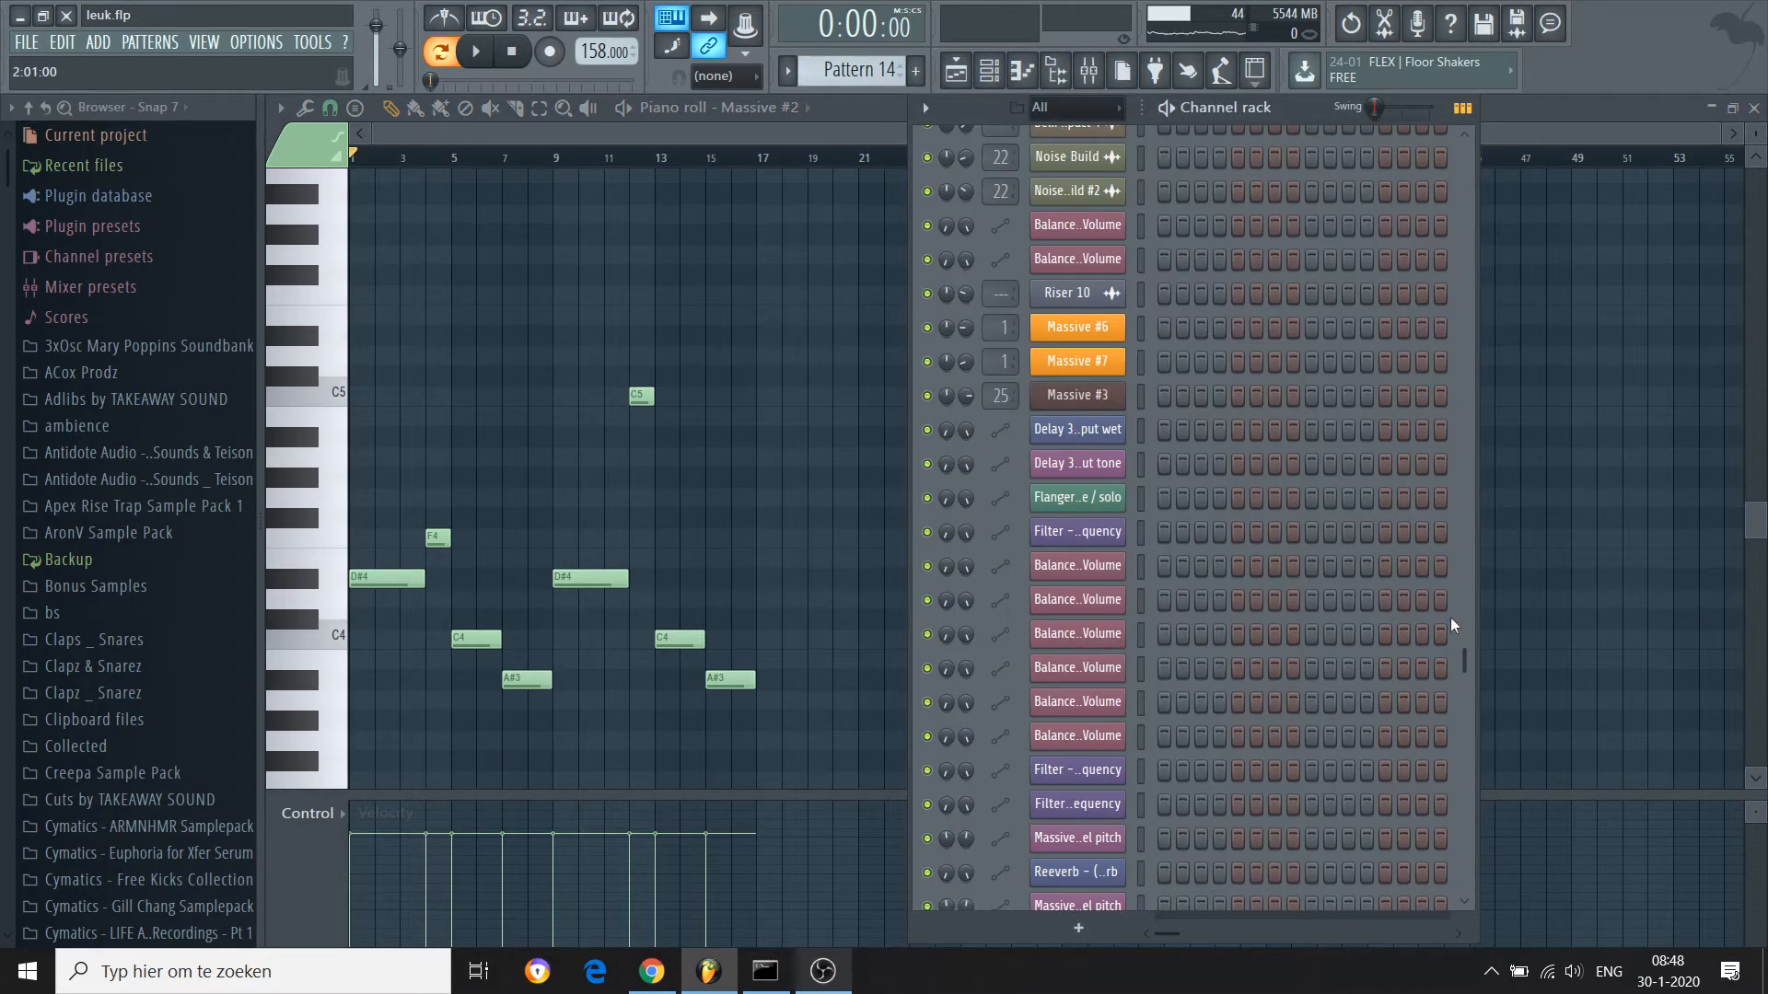
pyautogui.scroll(10, 1450, 617)
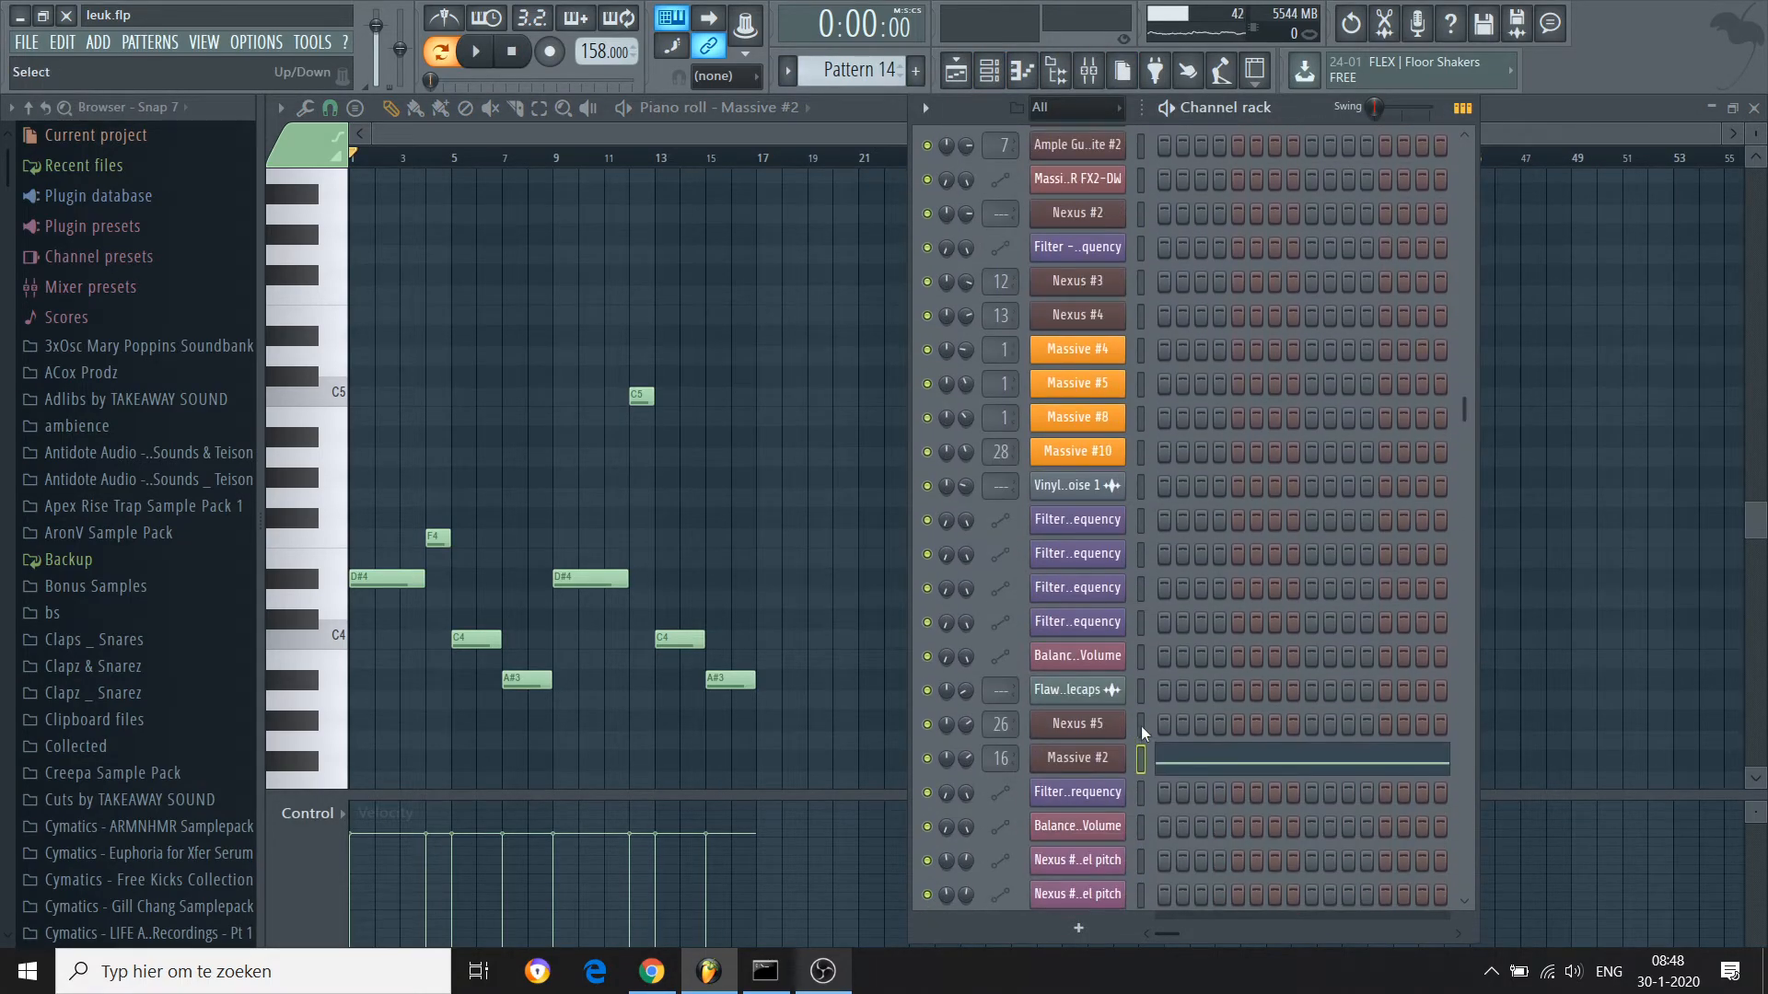
pyautogui.click(1096, 760)
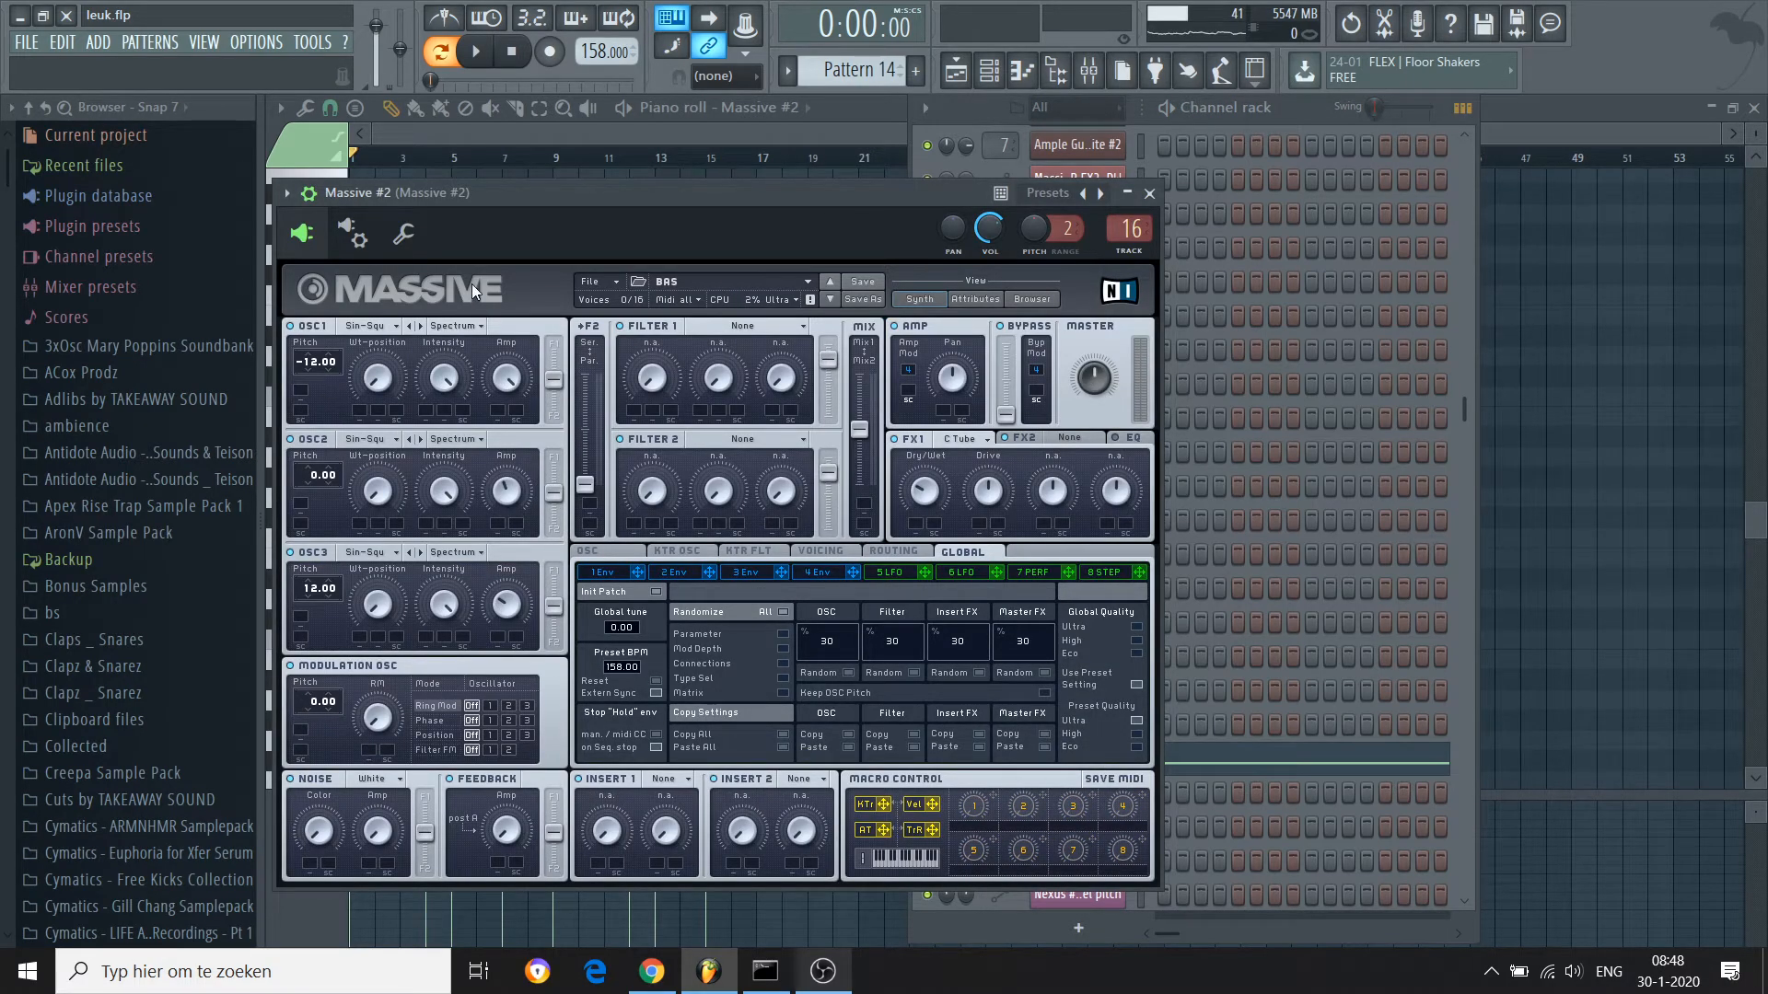
pyautogui.moveTo(491, 203); pyautogui.dragTo(825, 218)
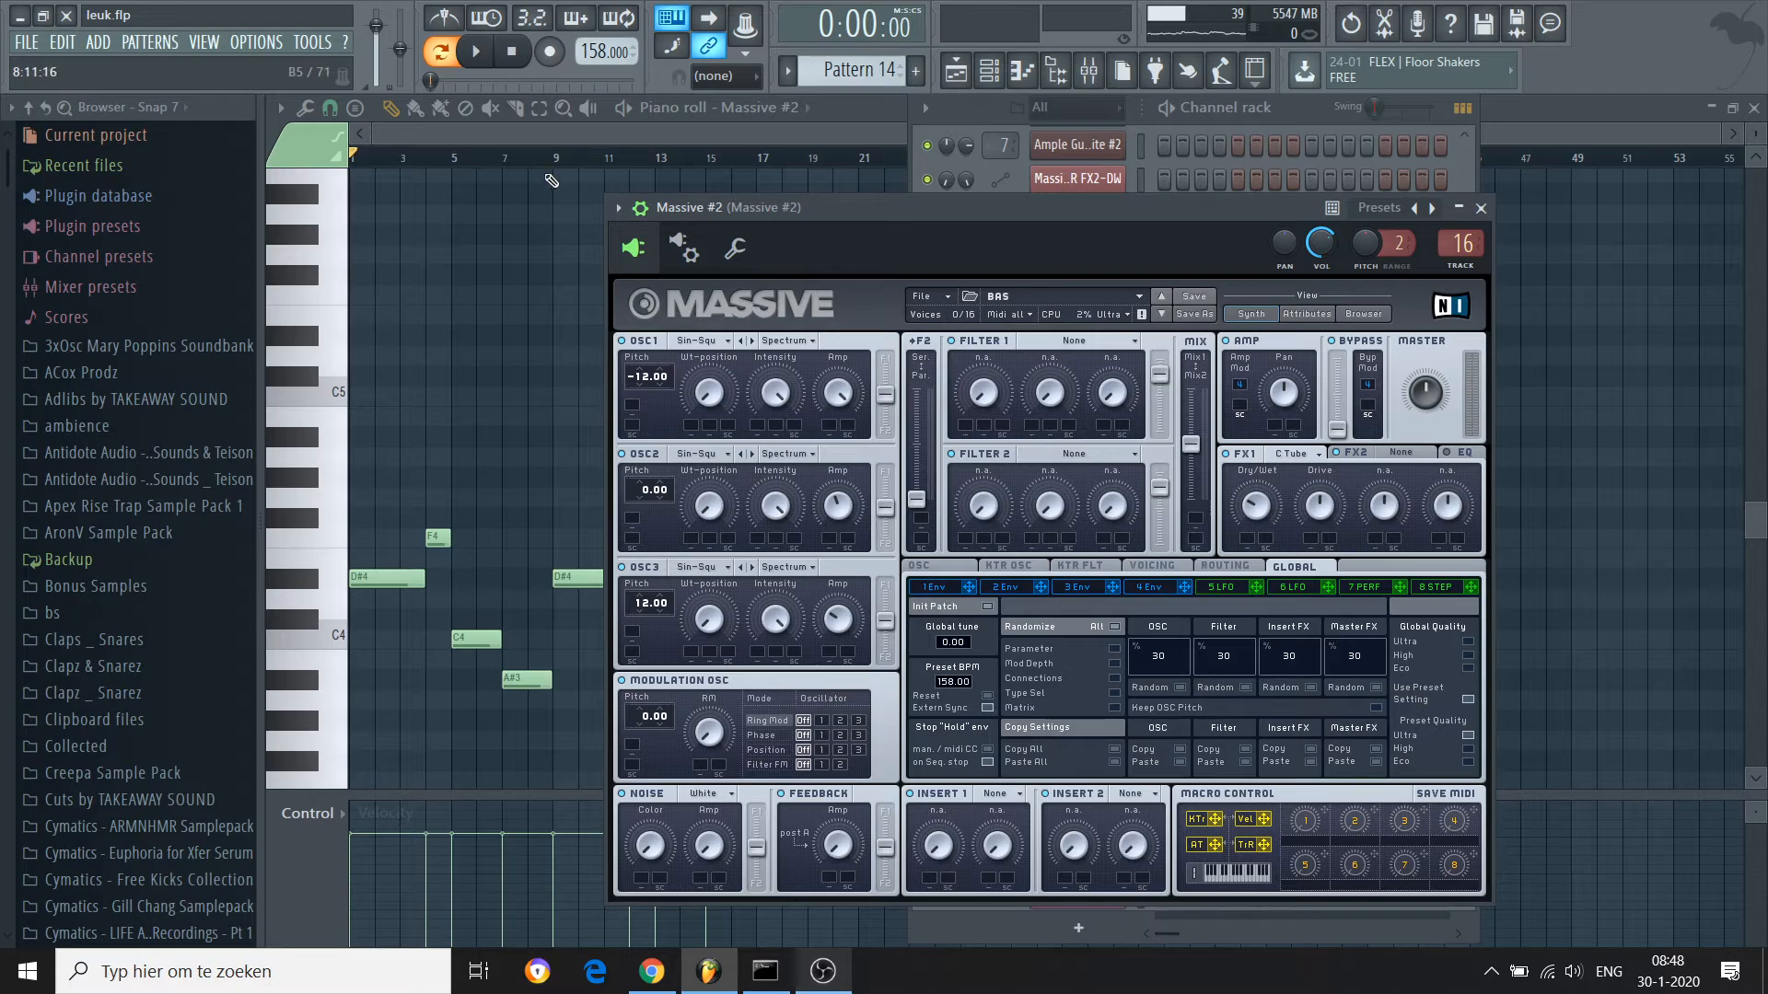
pyautogui.click(532, 137)
pyautogui.press('space')
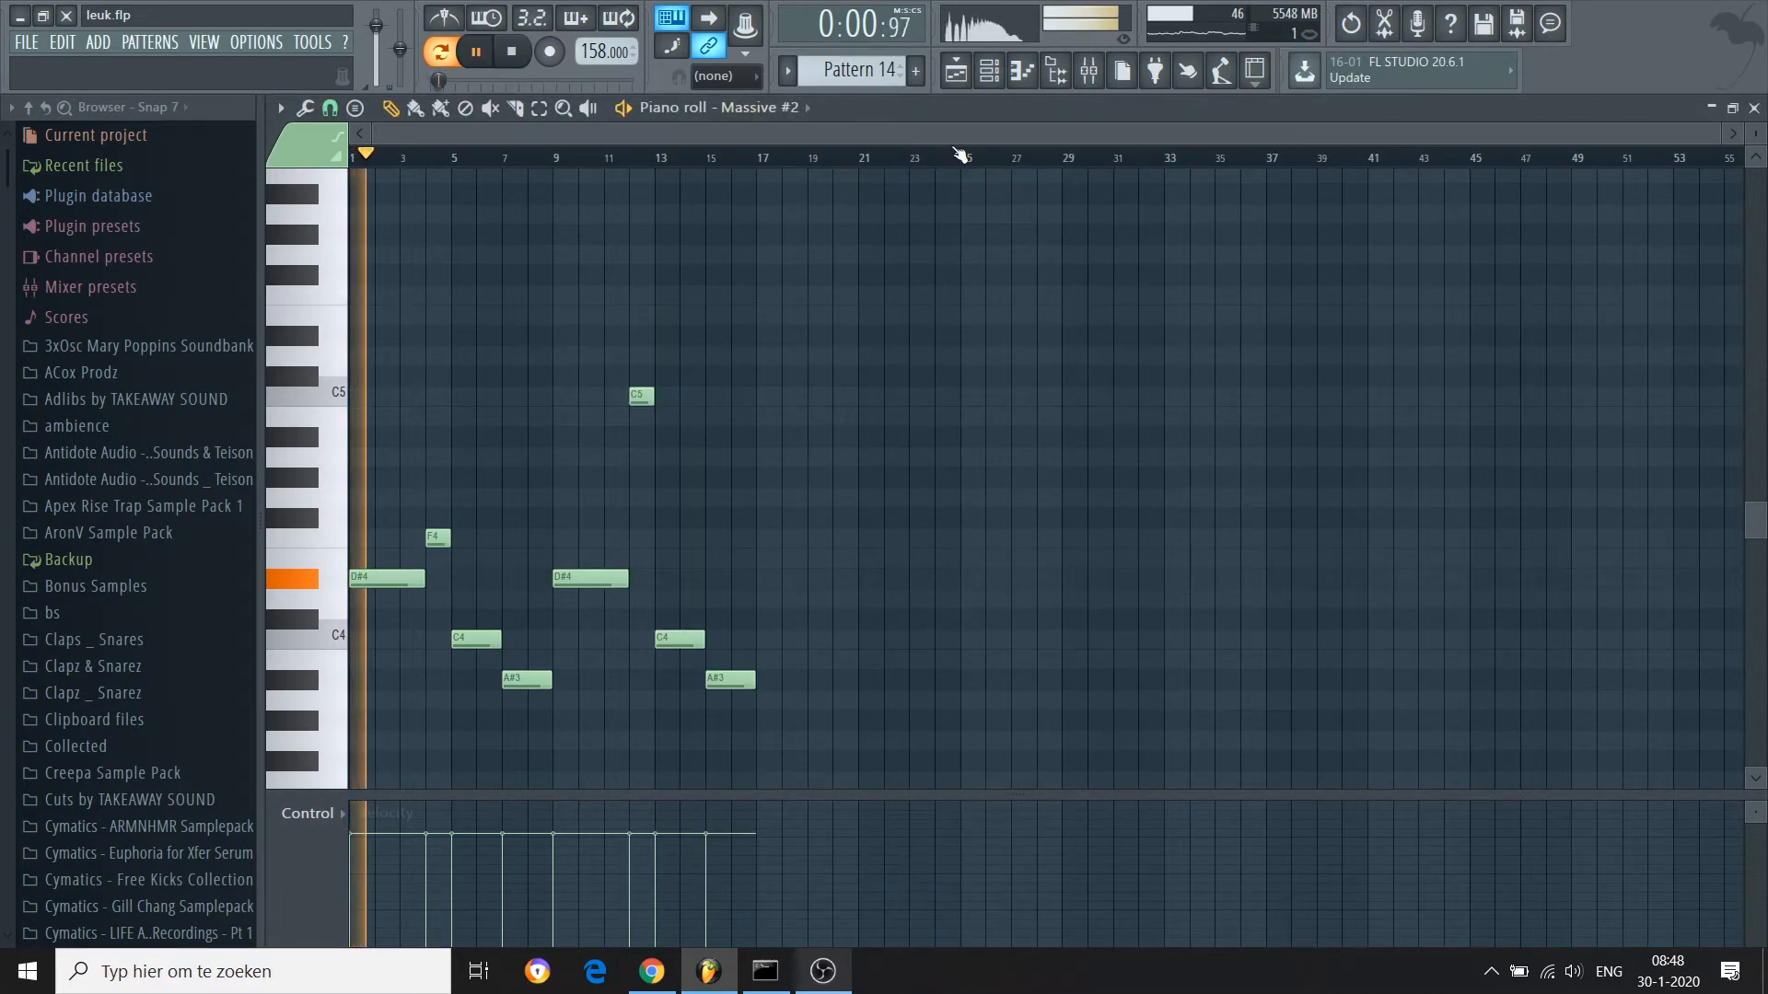
# Inspect the Fruity WaveShaper curve on the Massive #2 mixer track, stop playback and close the effect
pyautogui.press('F9')
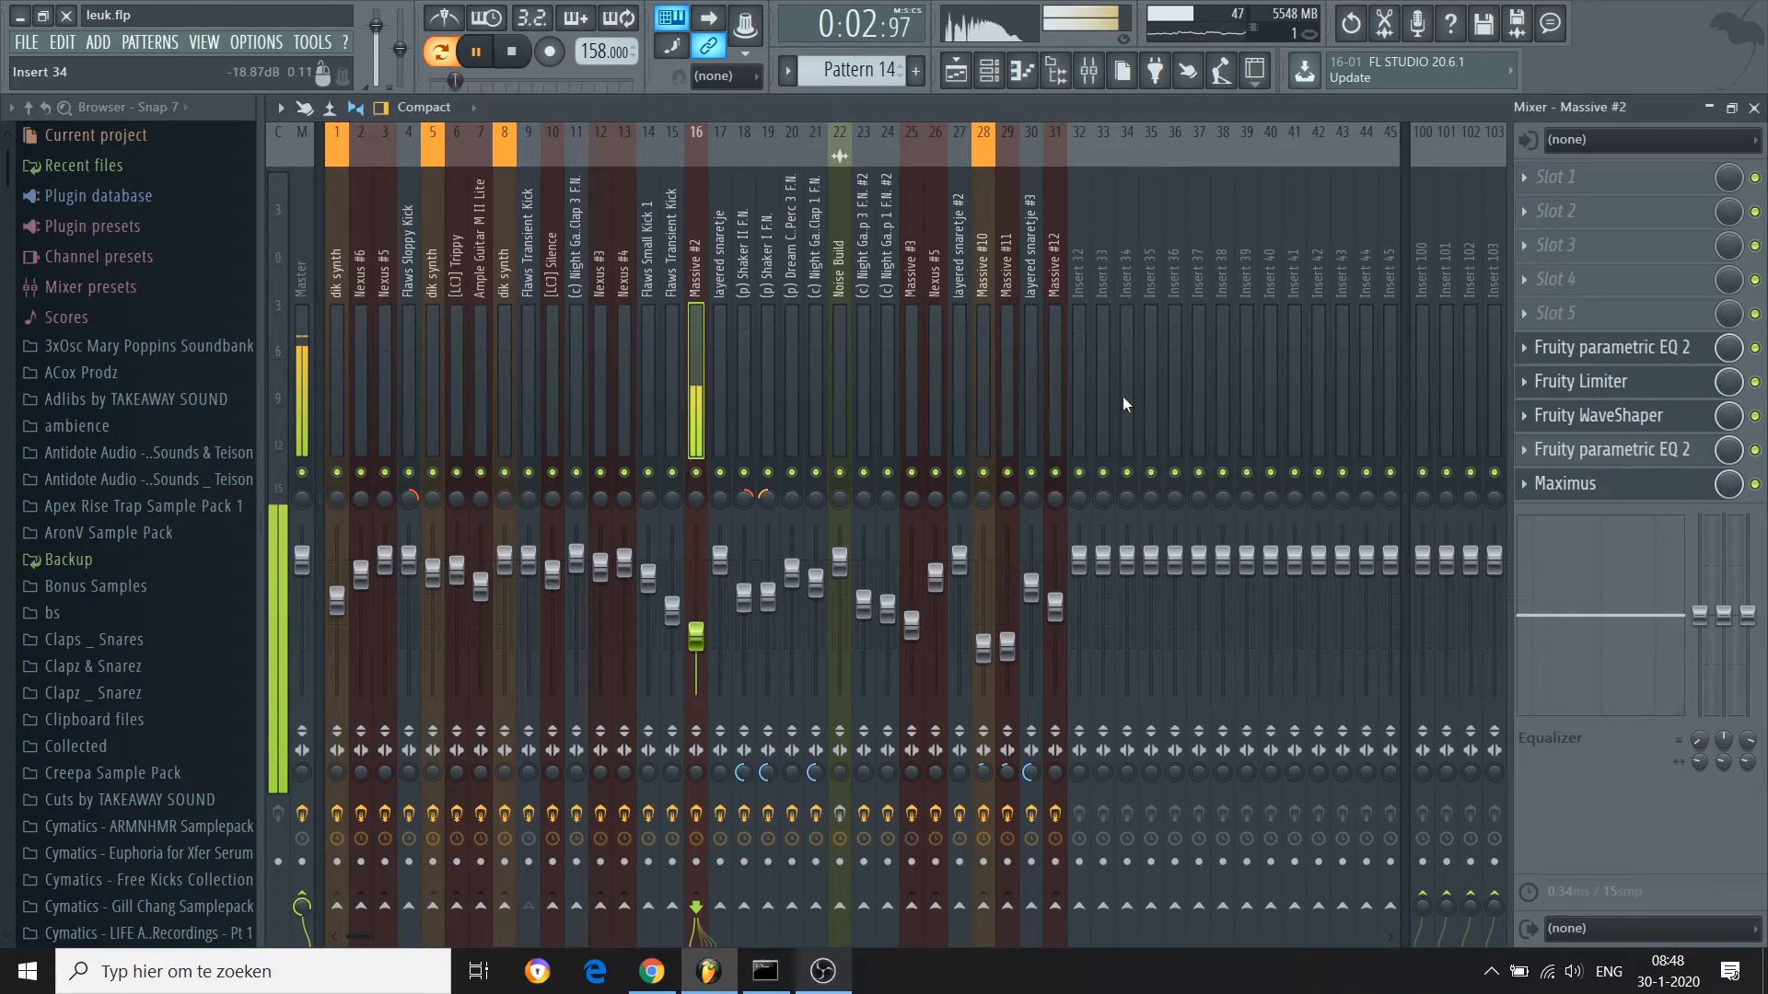
pyautogui.click(1585, 419)
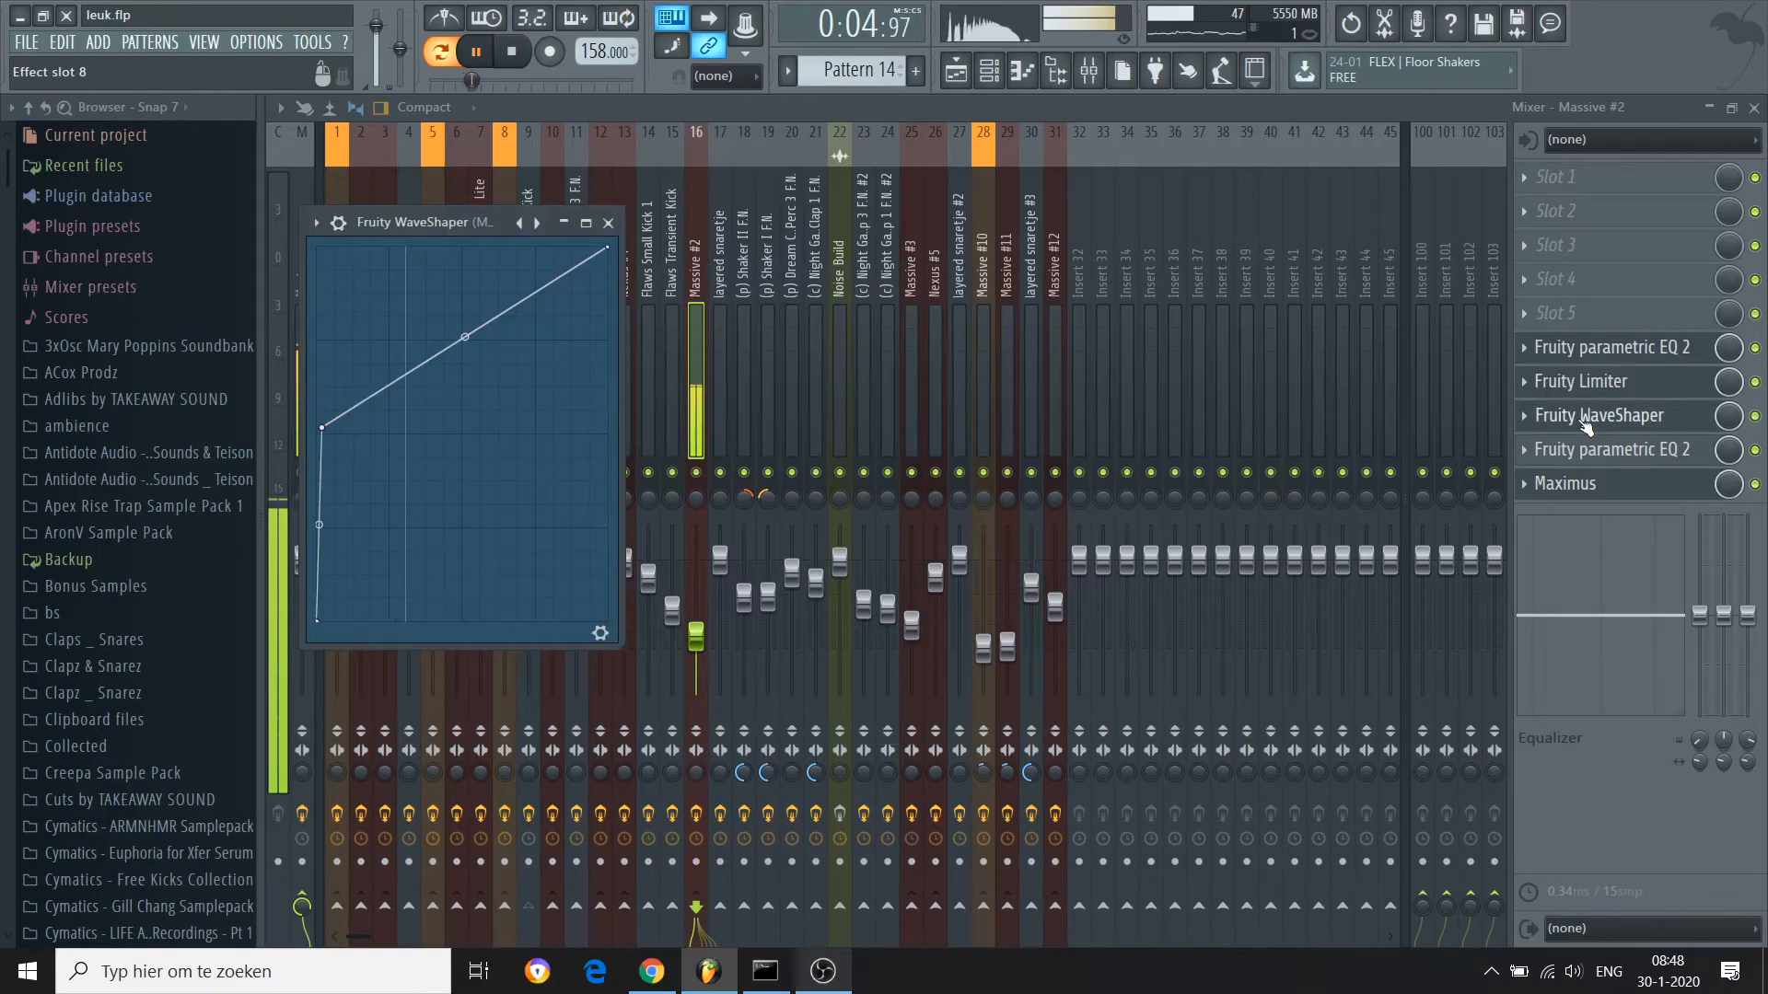
pyautogui.press('space')
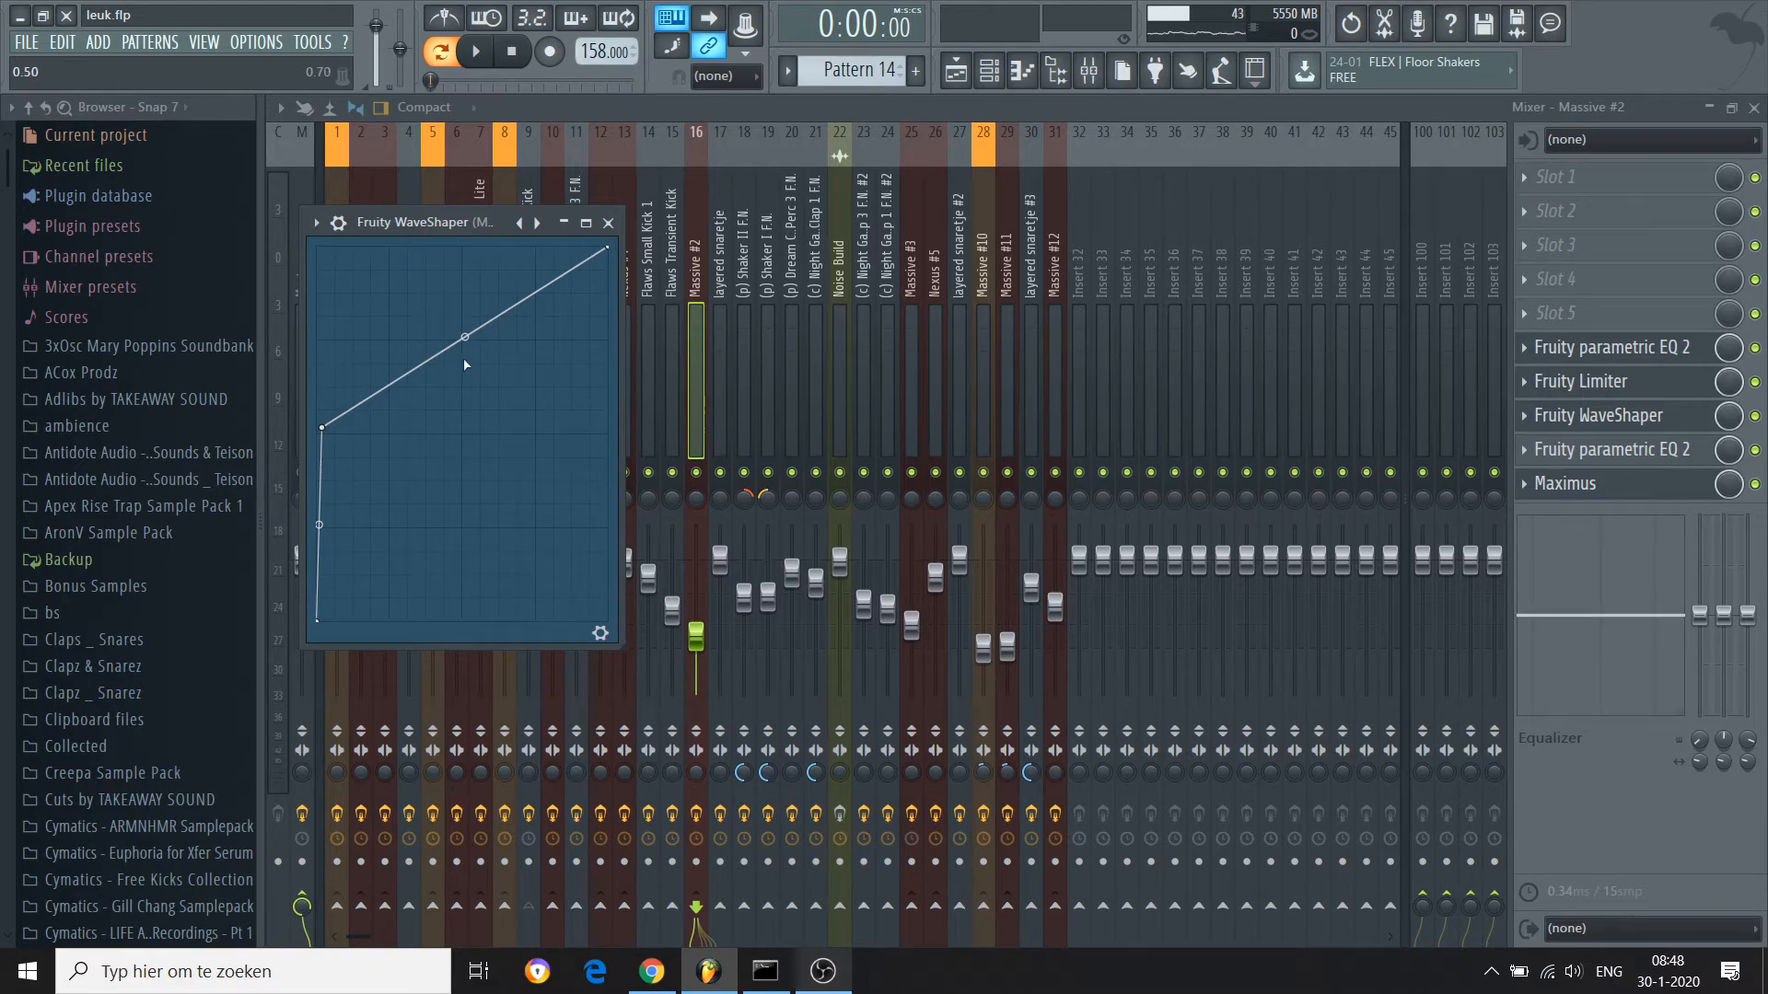
pyautogui.click(608, 224)
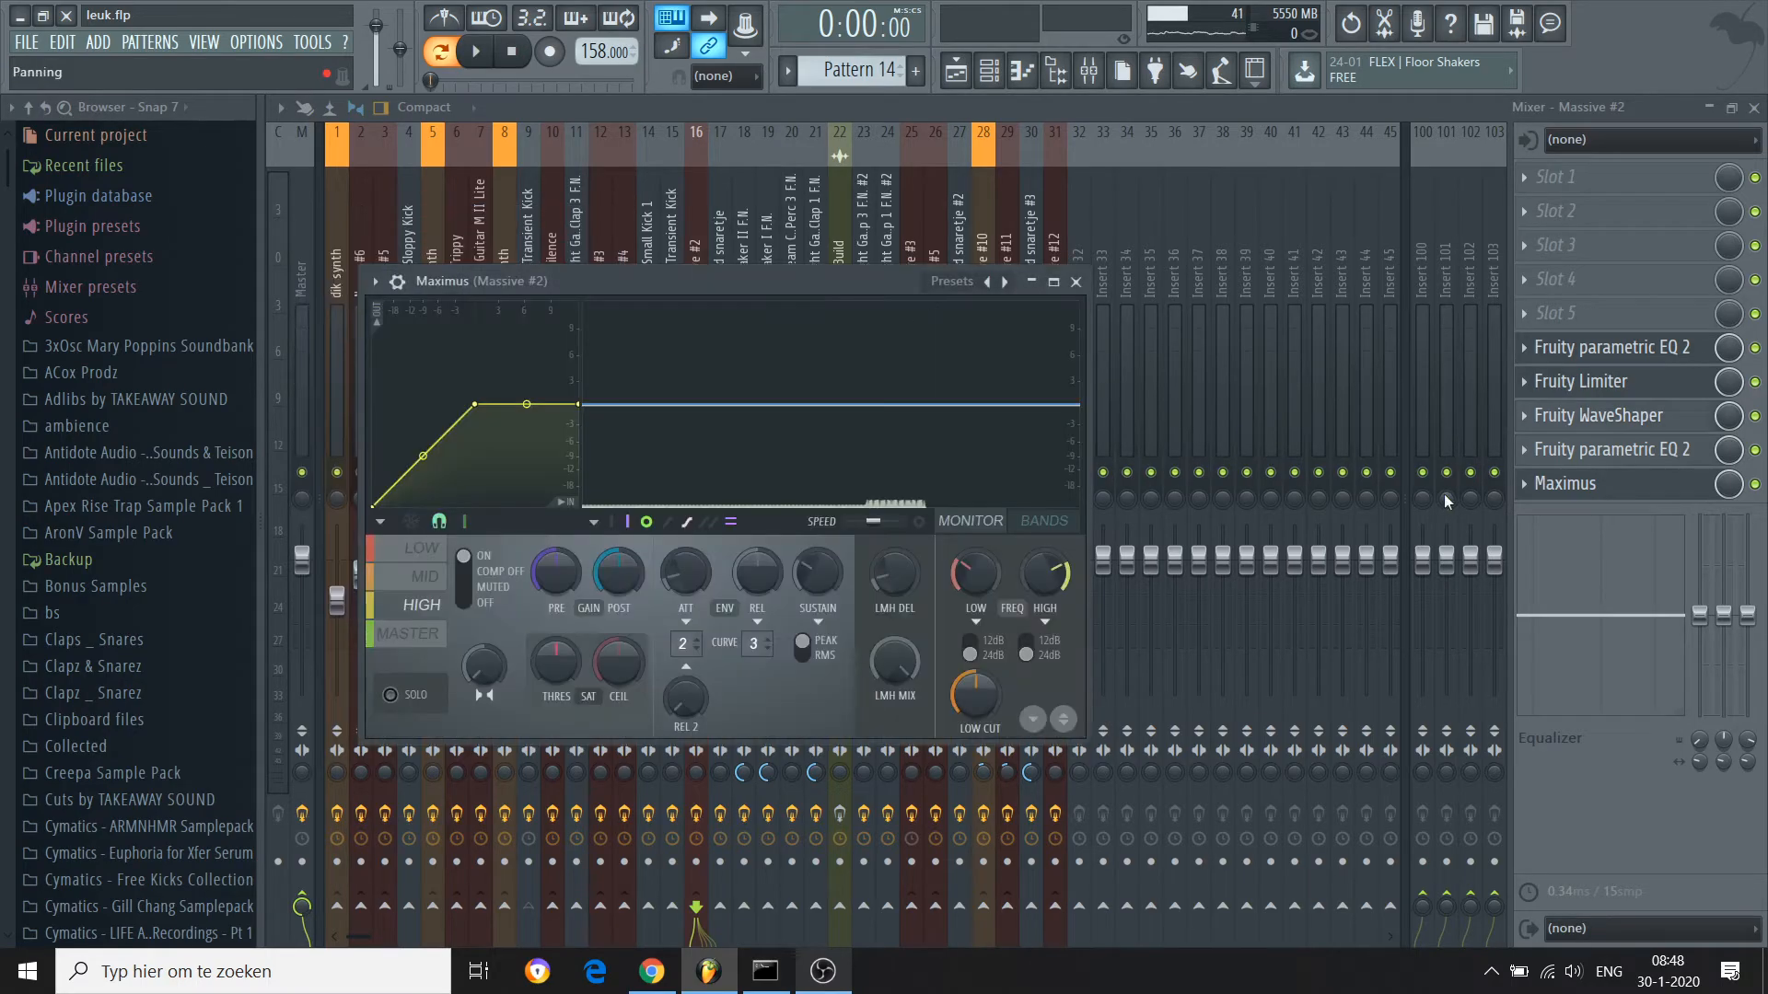
# Inspect the Maximus, Fruity Limiter and both Fruity parametric EQ 2 effects on the Massive #2 mixer track, leaving their settings as they are
pyautogui.click(1593, 449)
pyautogui.click(1595, 348)
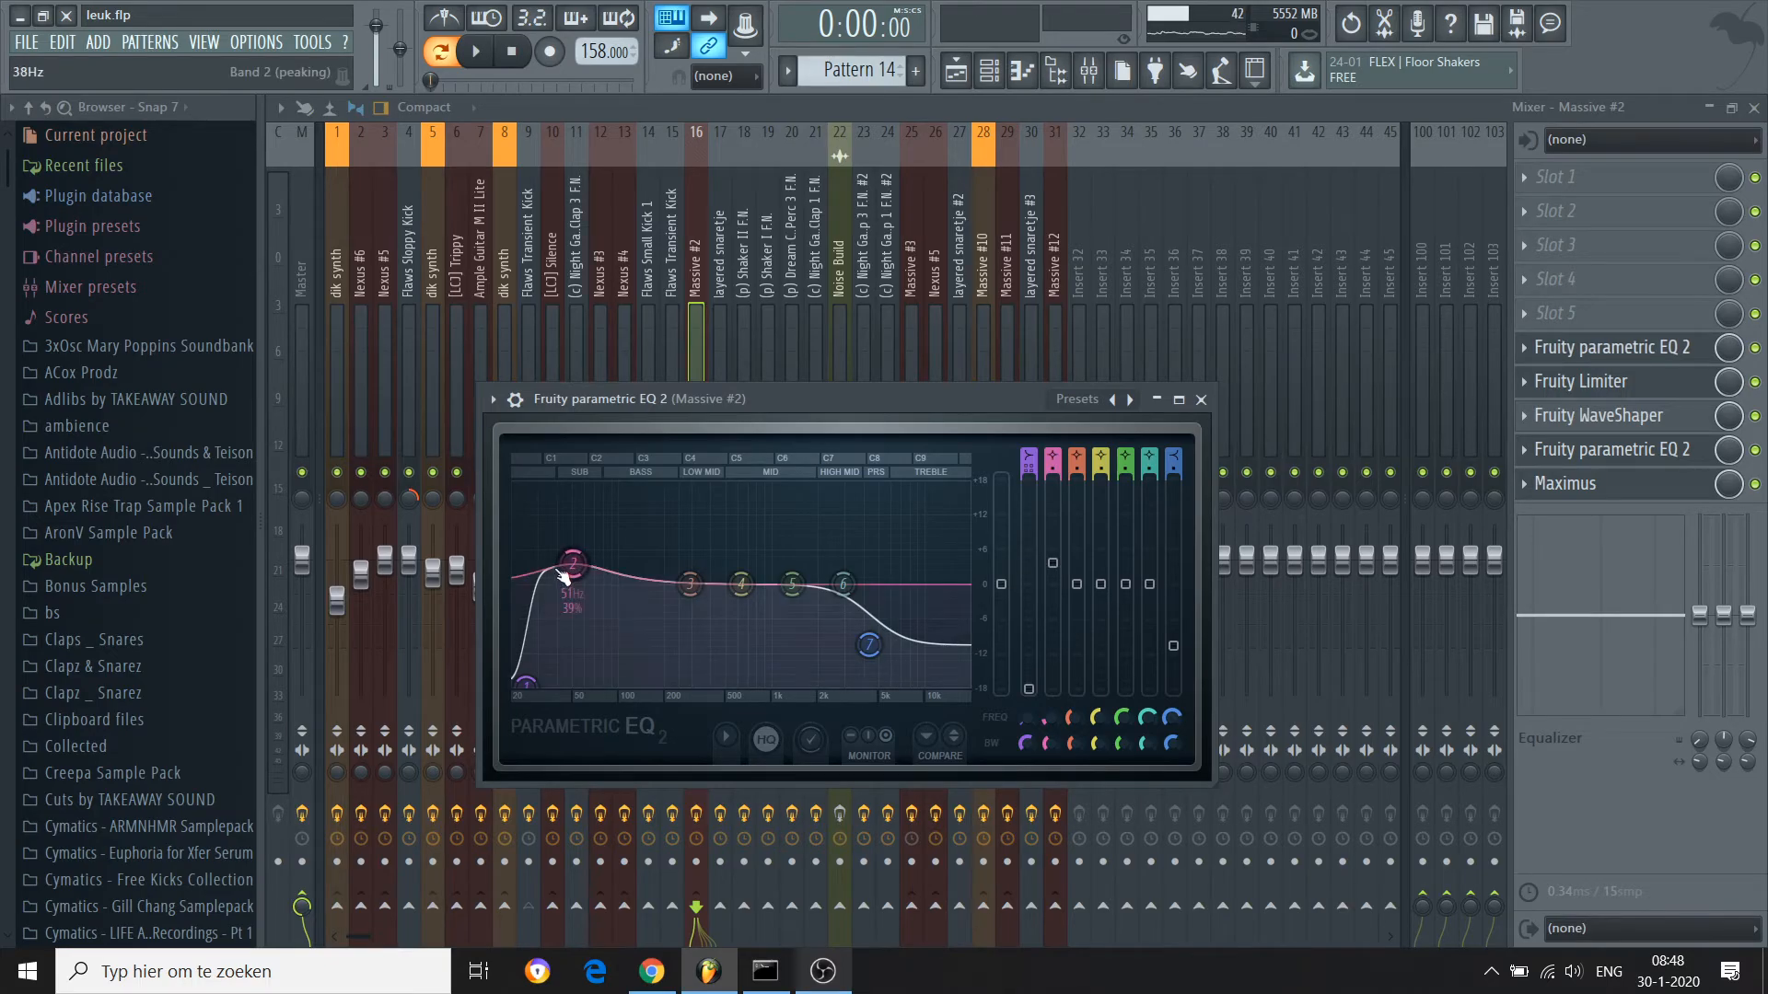
pyautogui.click(1201, 399)
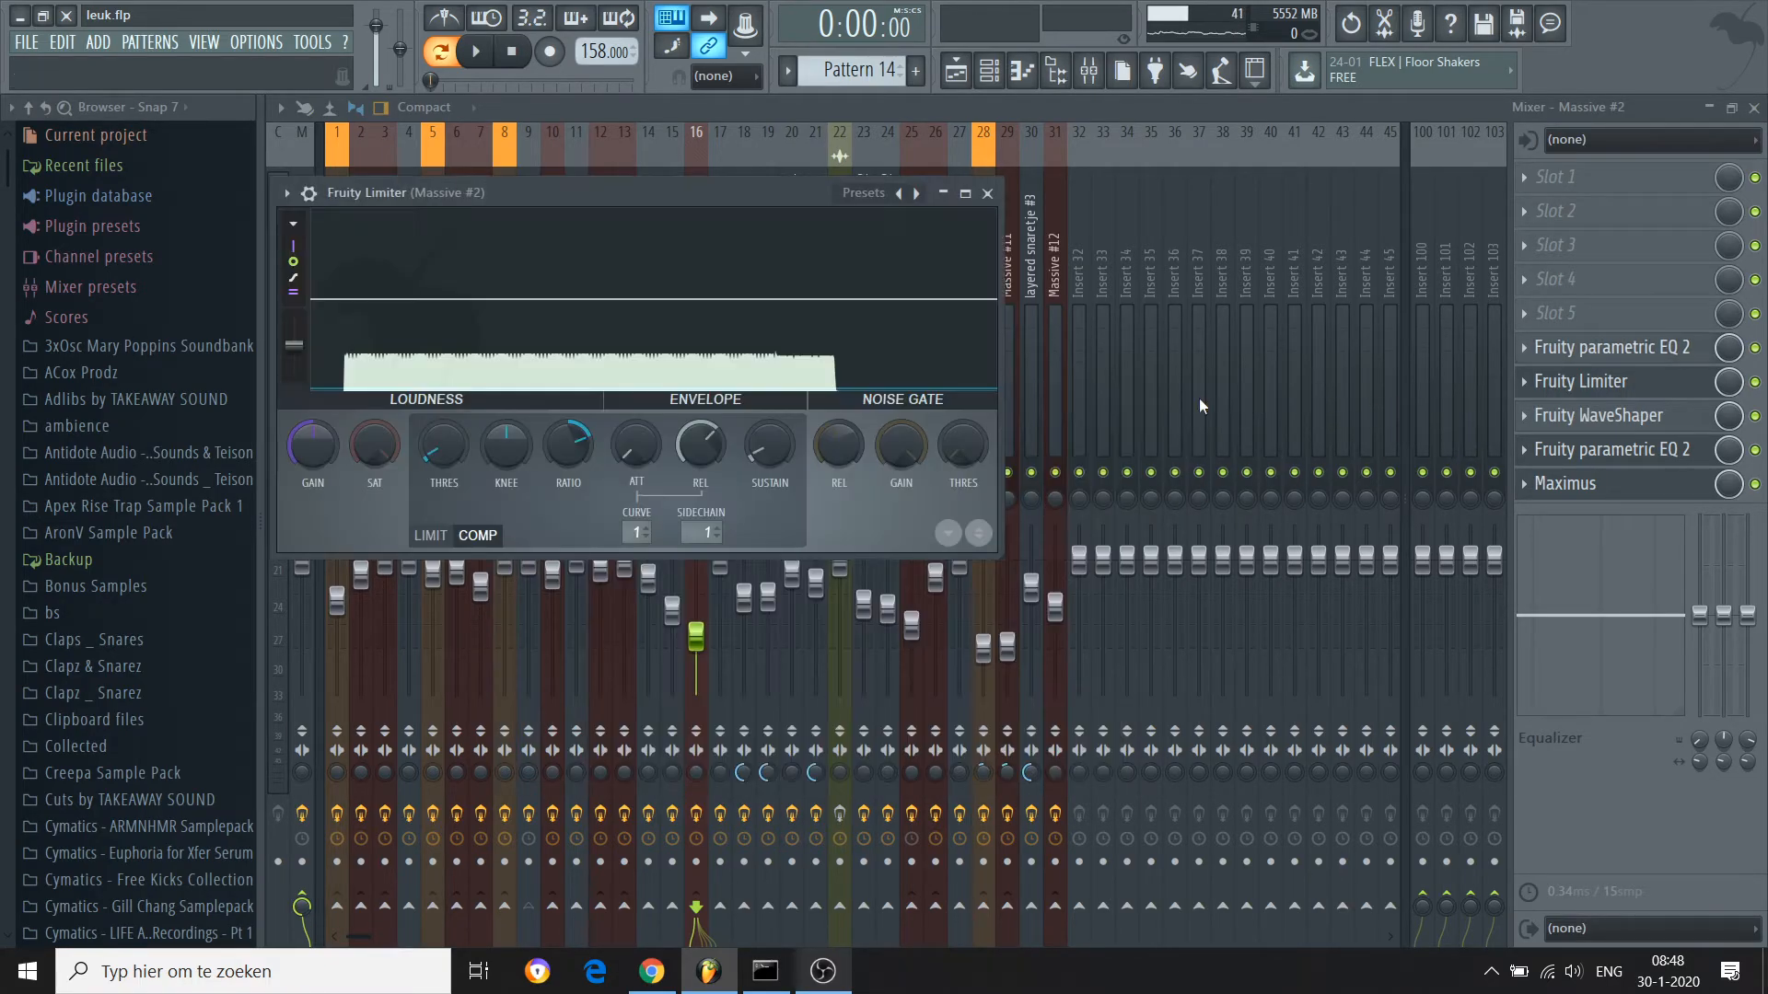
pyautogui.click(990, 194)
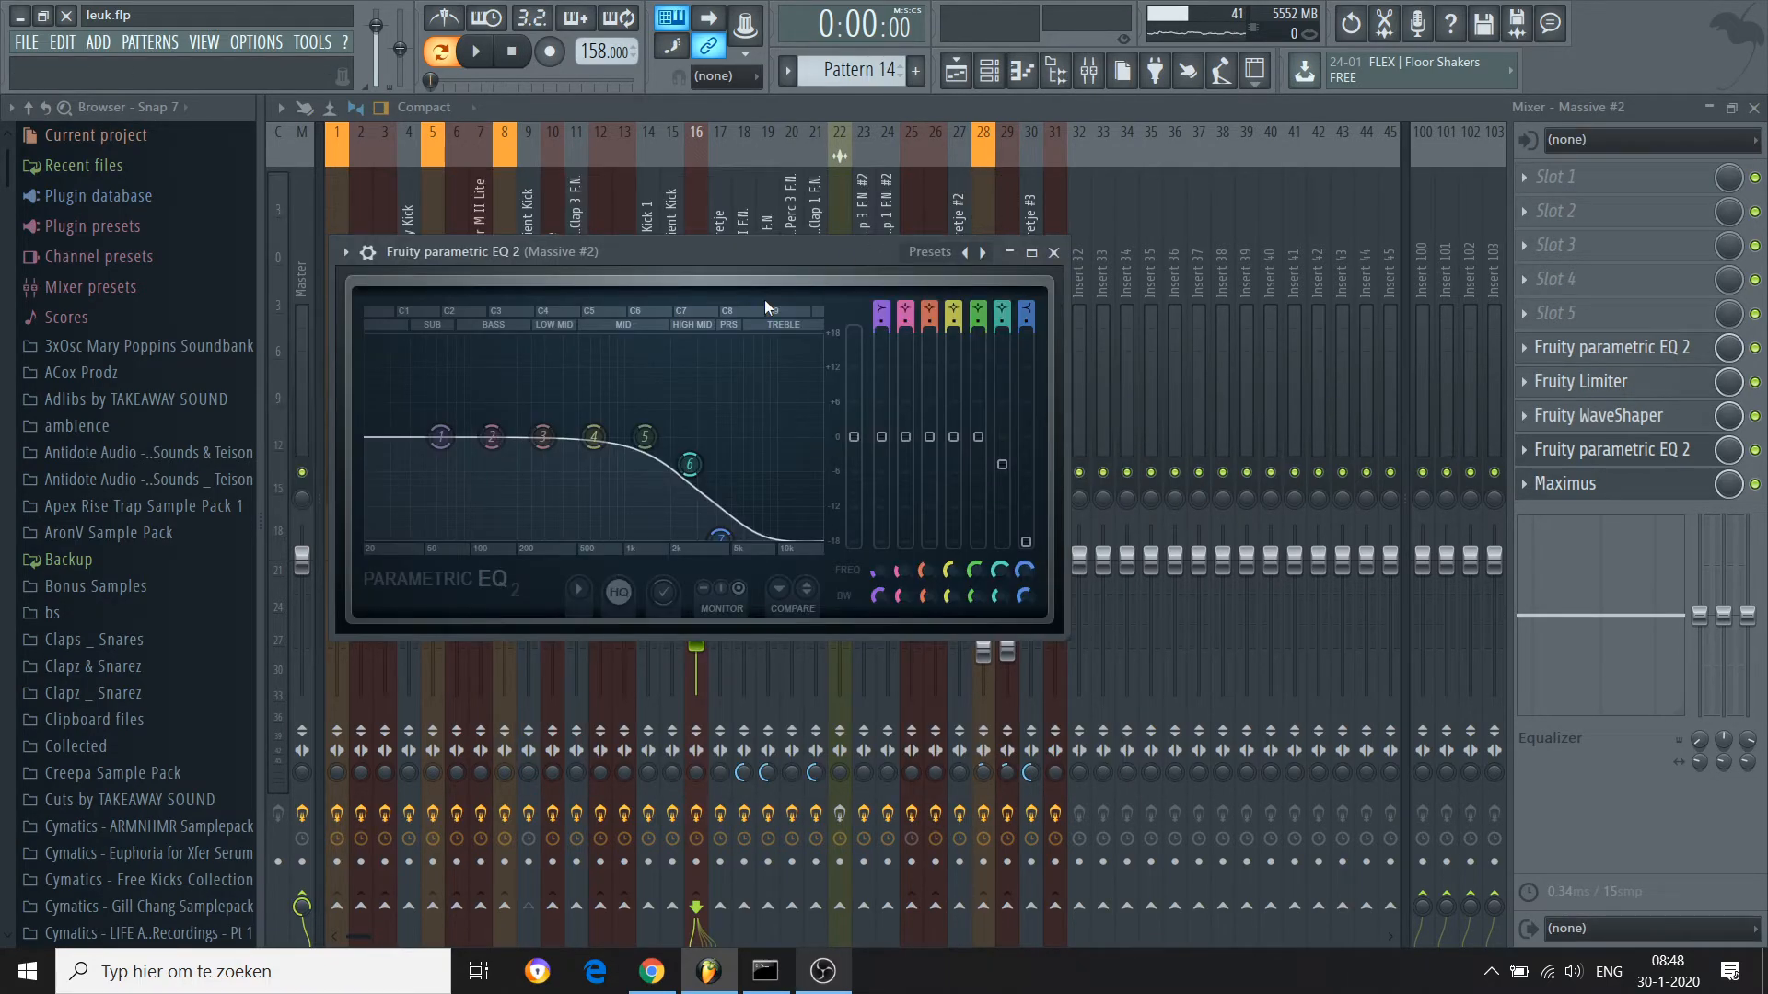
pyautogui.click(685, 212)
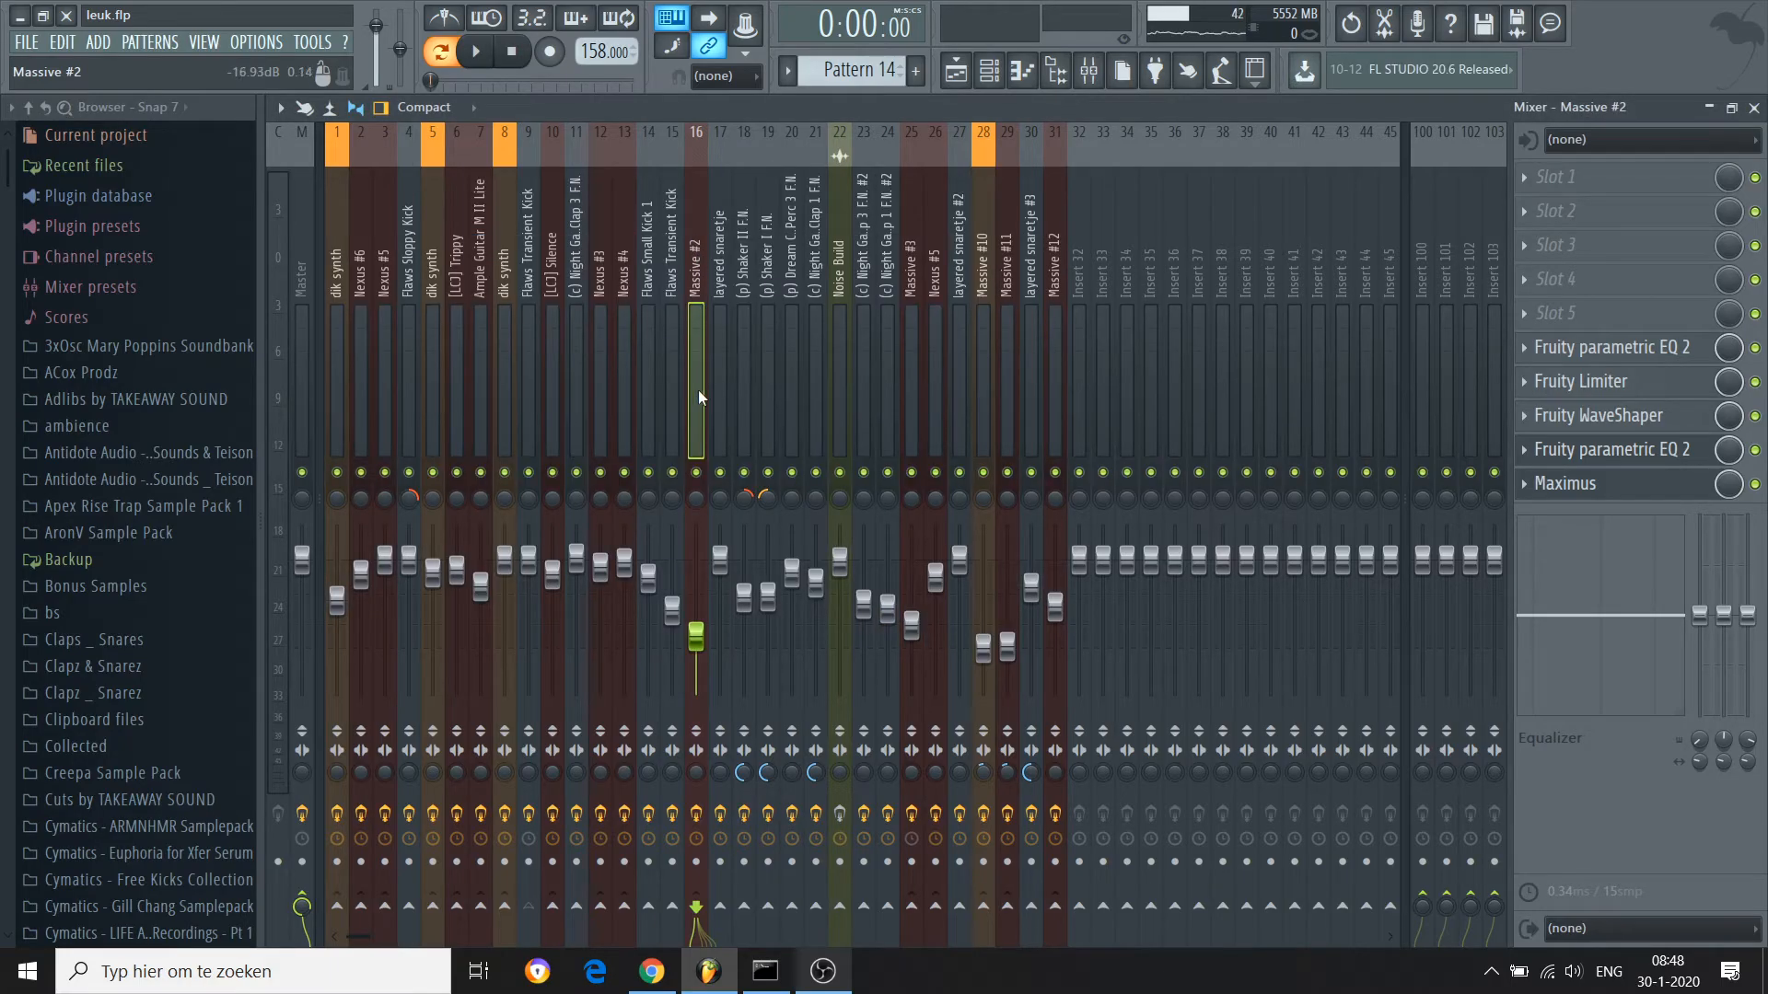
# Return to the playlist, open the Pattern 13 clip in the piano roll and show its channels in the channel rack
pyautogui.click(964, 78)
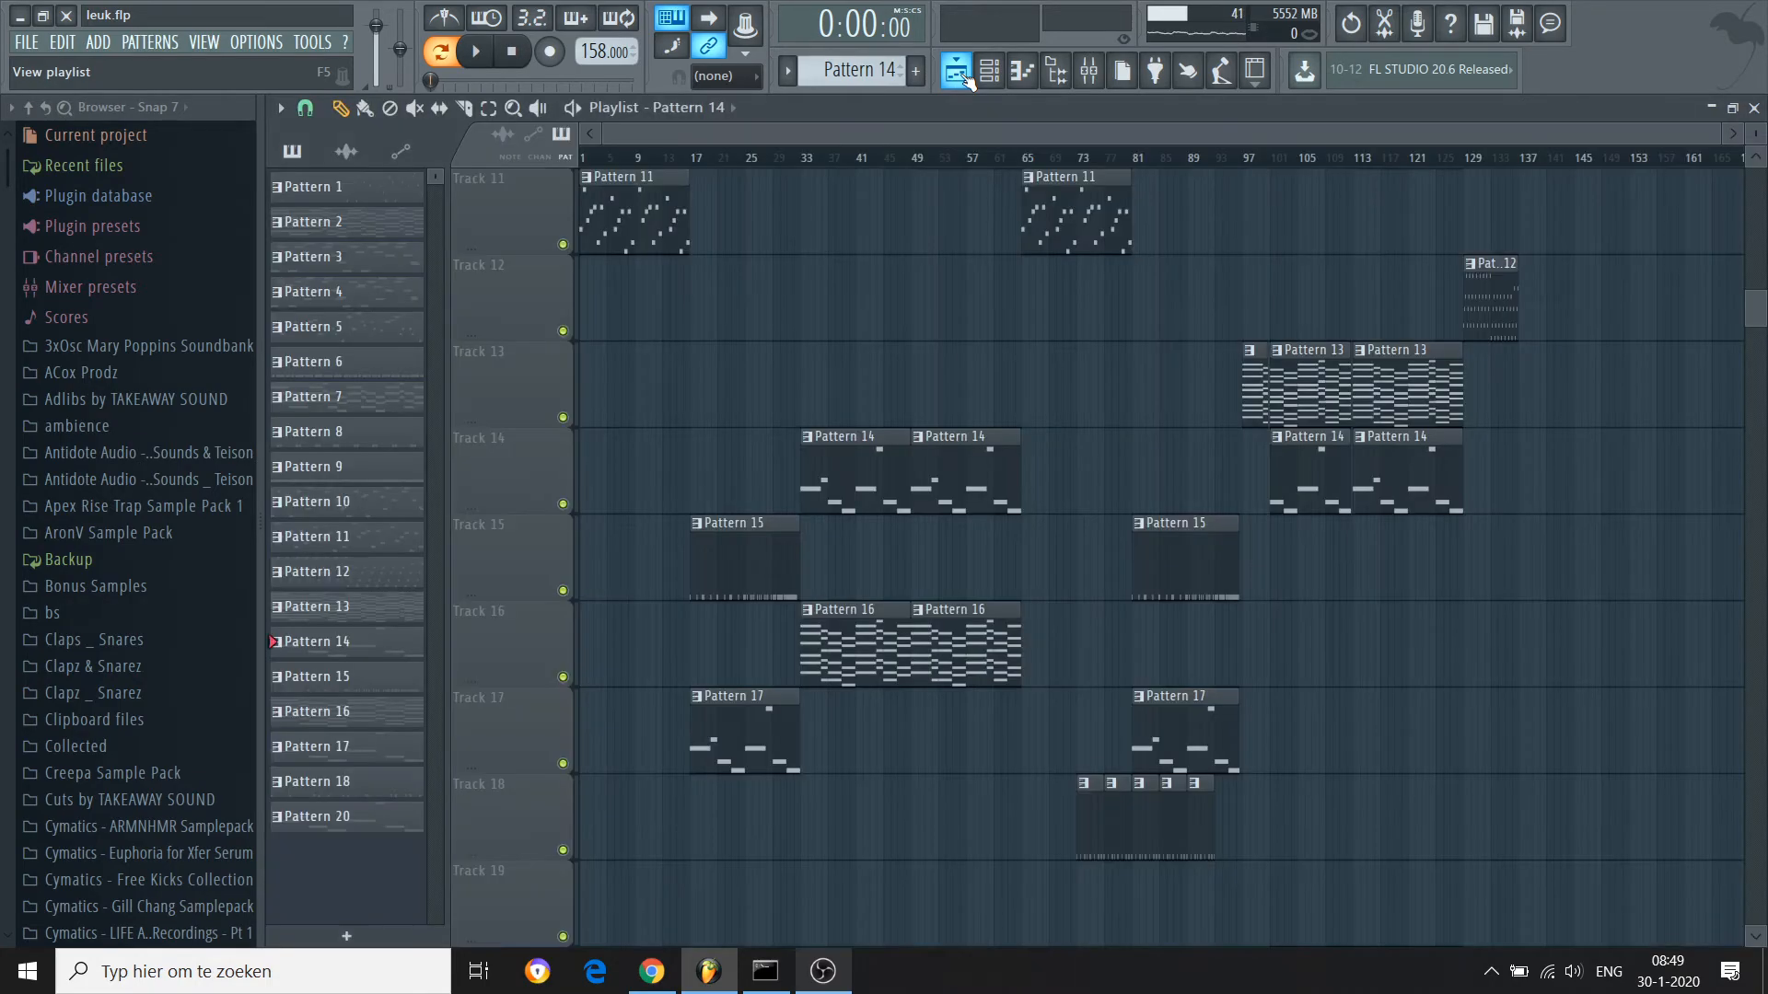
pyautogui.scroll(5, 1056, 175)
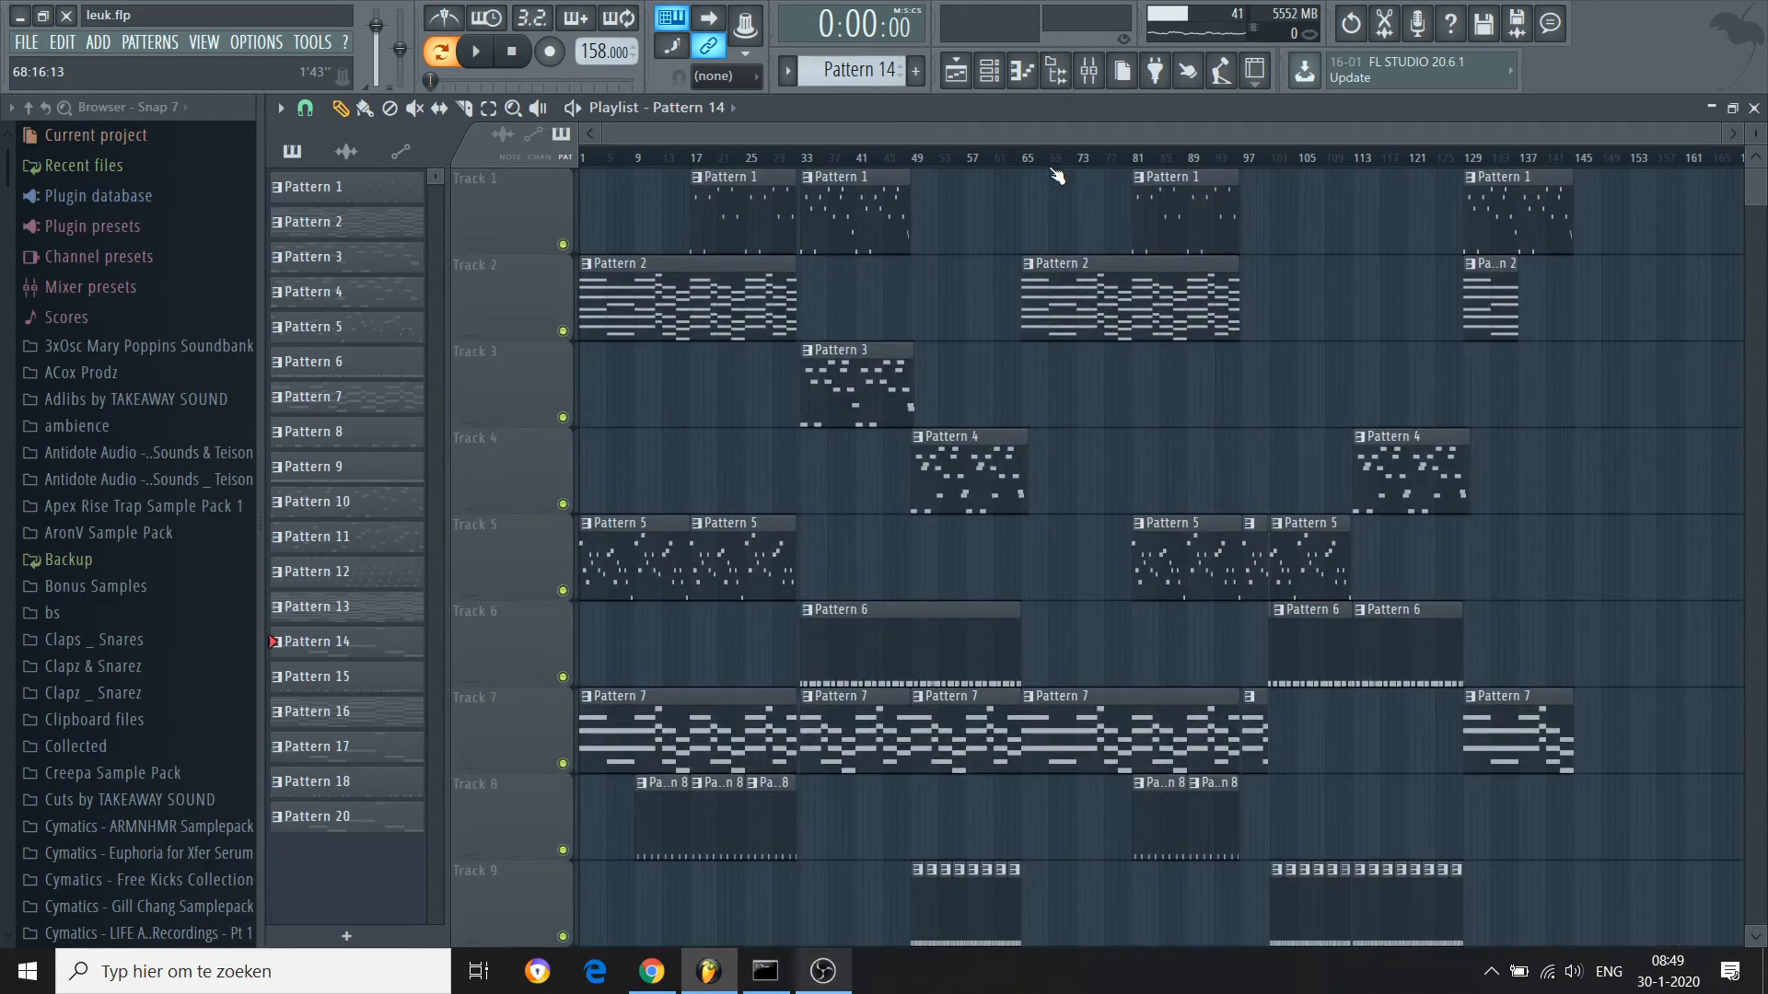
pyautogui.hscroll(4, 1056, 175)
pyautogui.scroll(-6, 1056, 175)
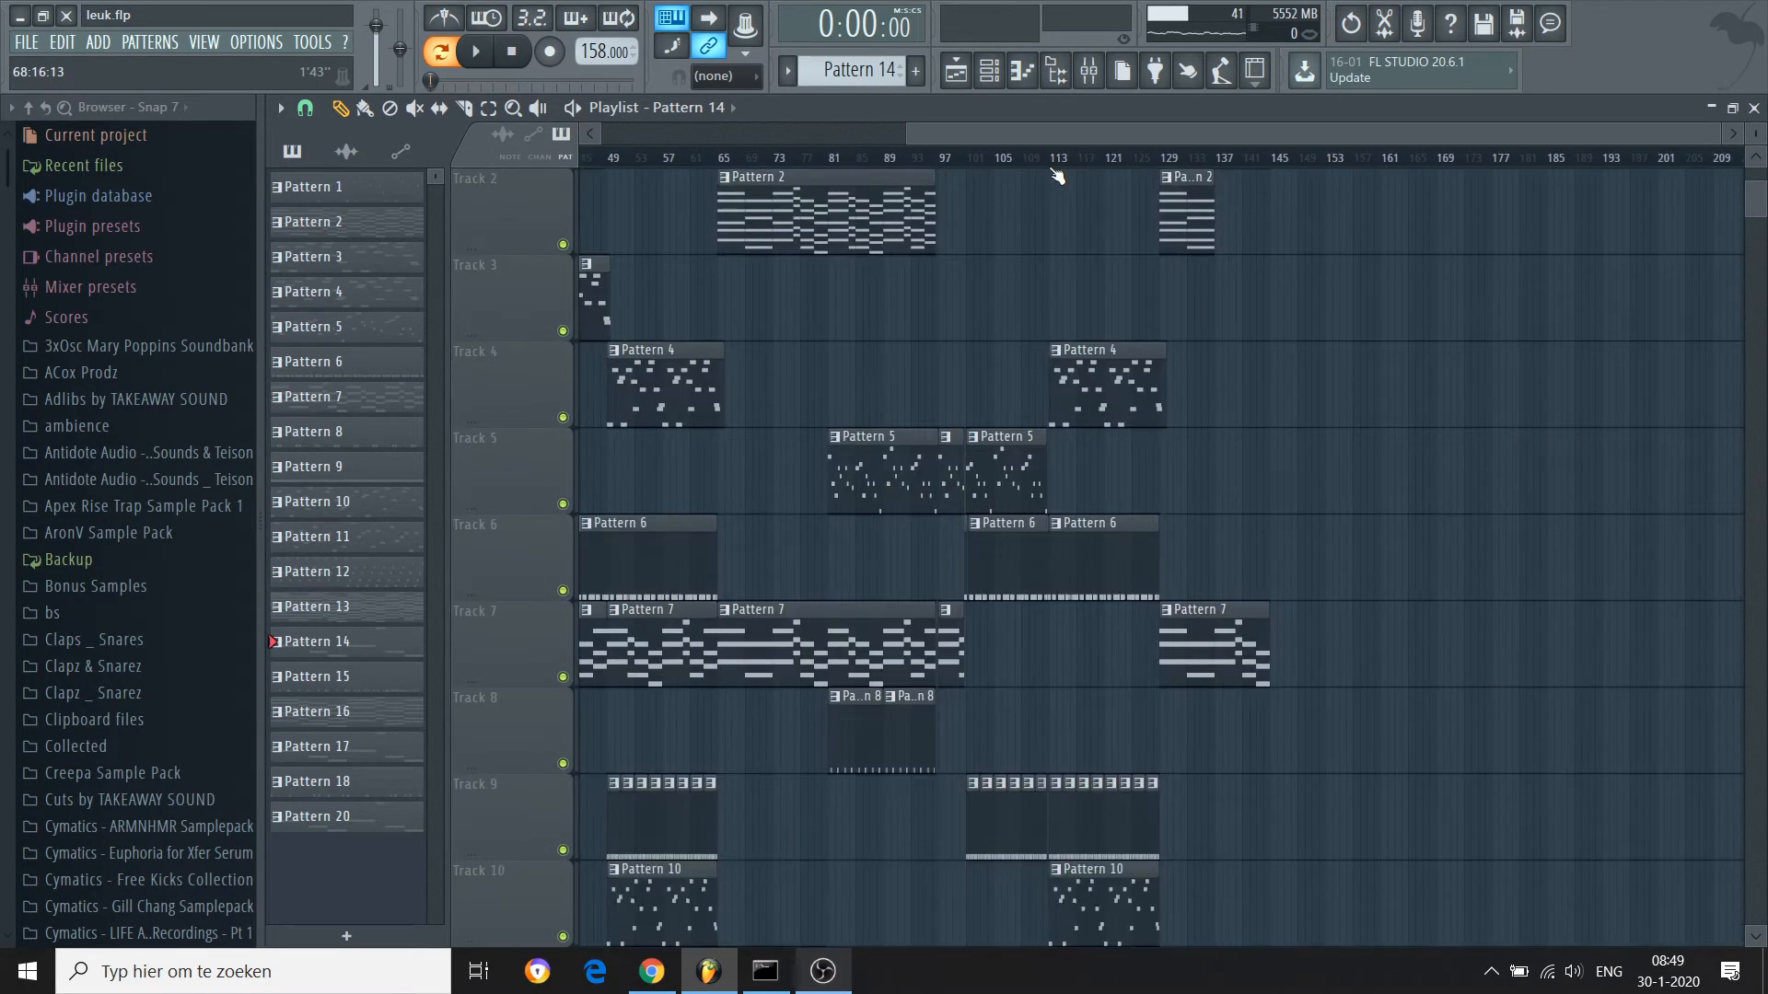
pyautogui.doubleClick(1094, 278)
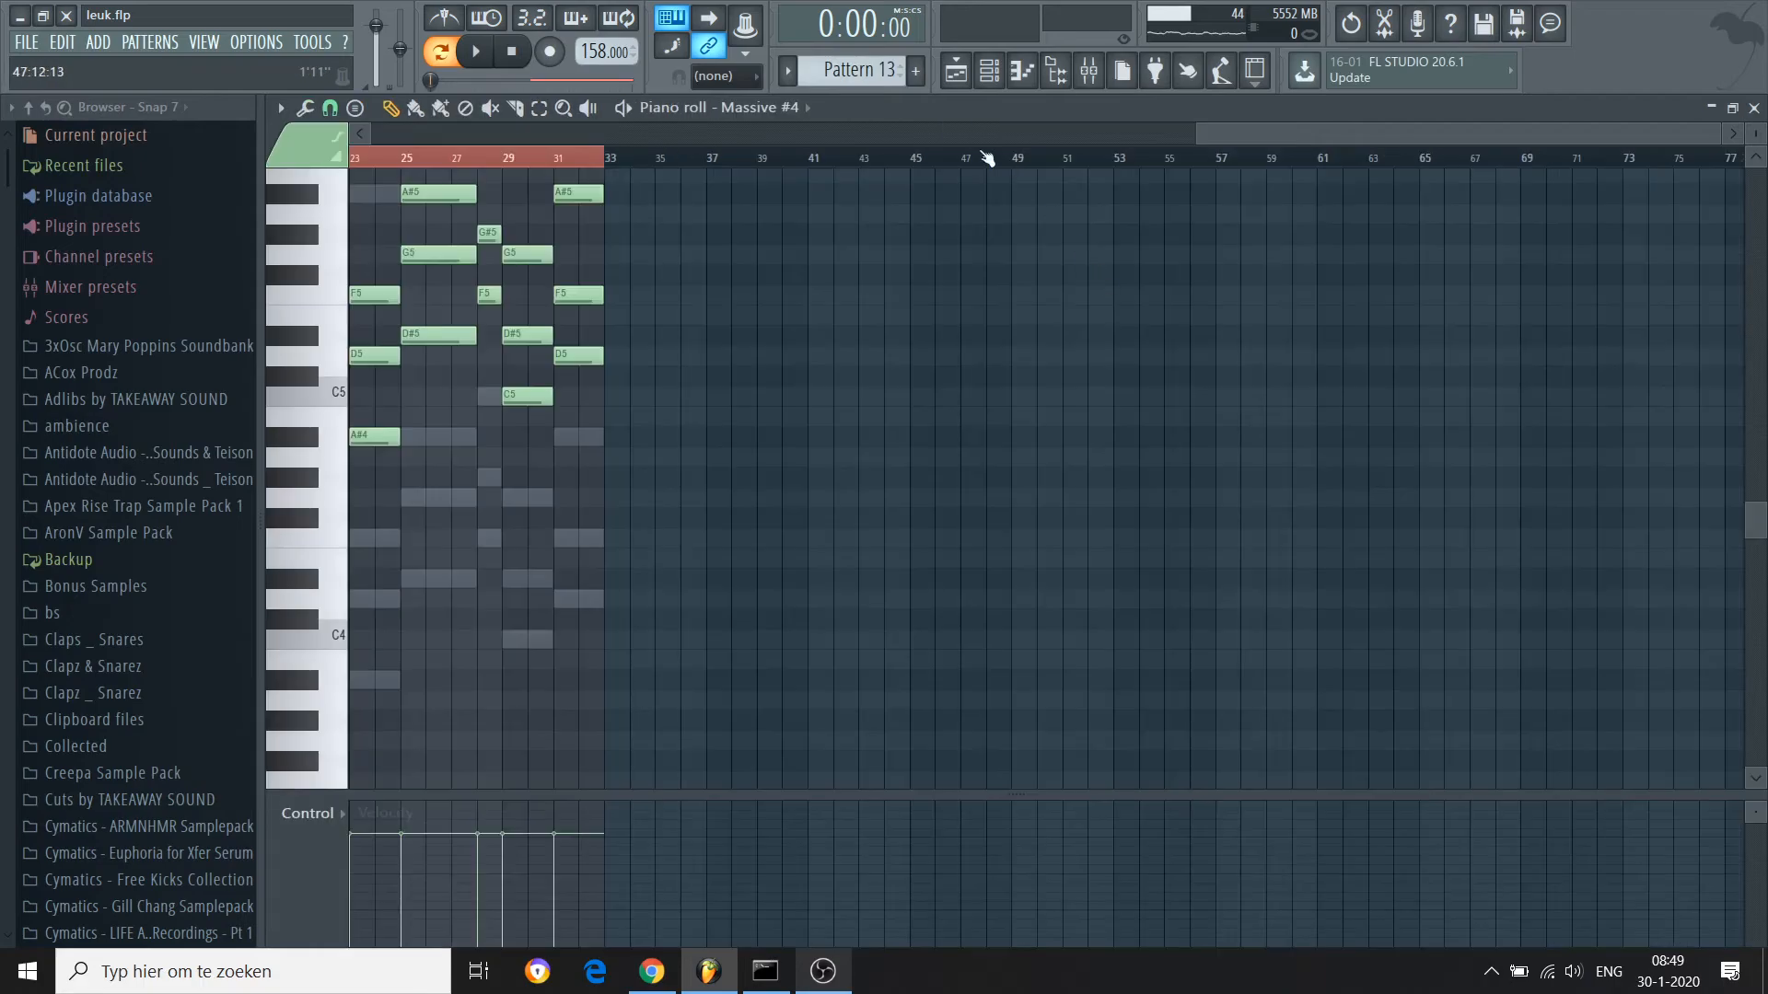
pyautogui.click(989, 71)
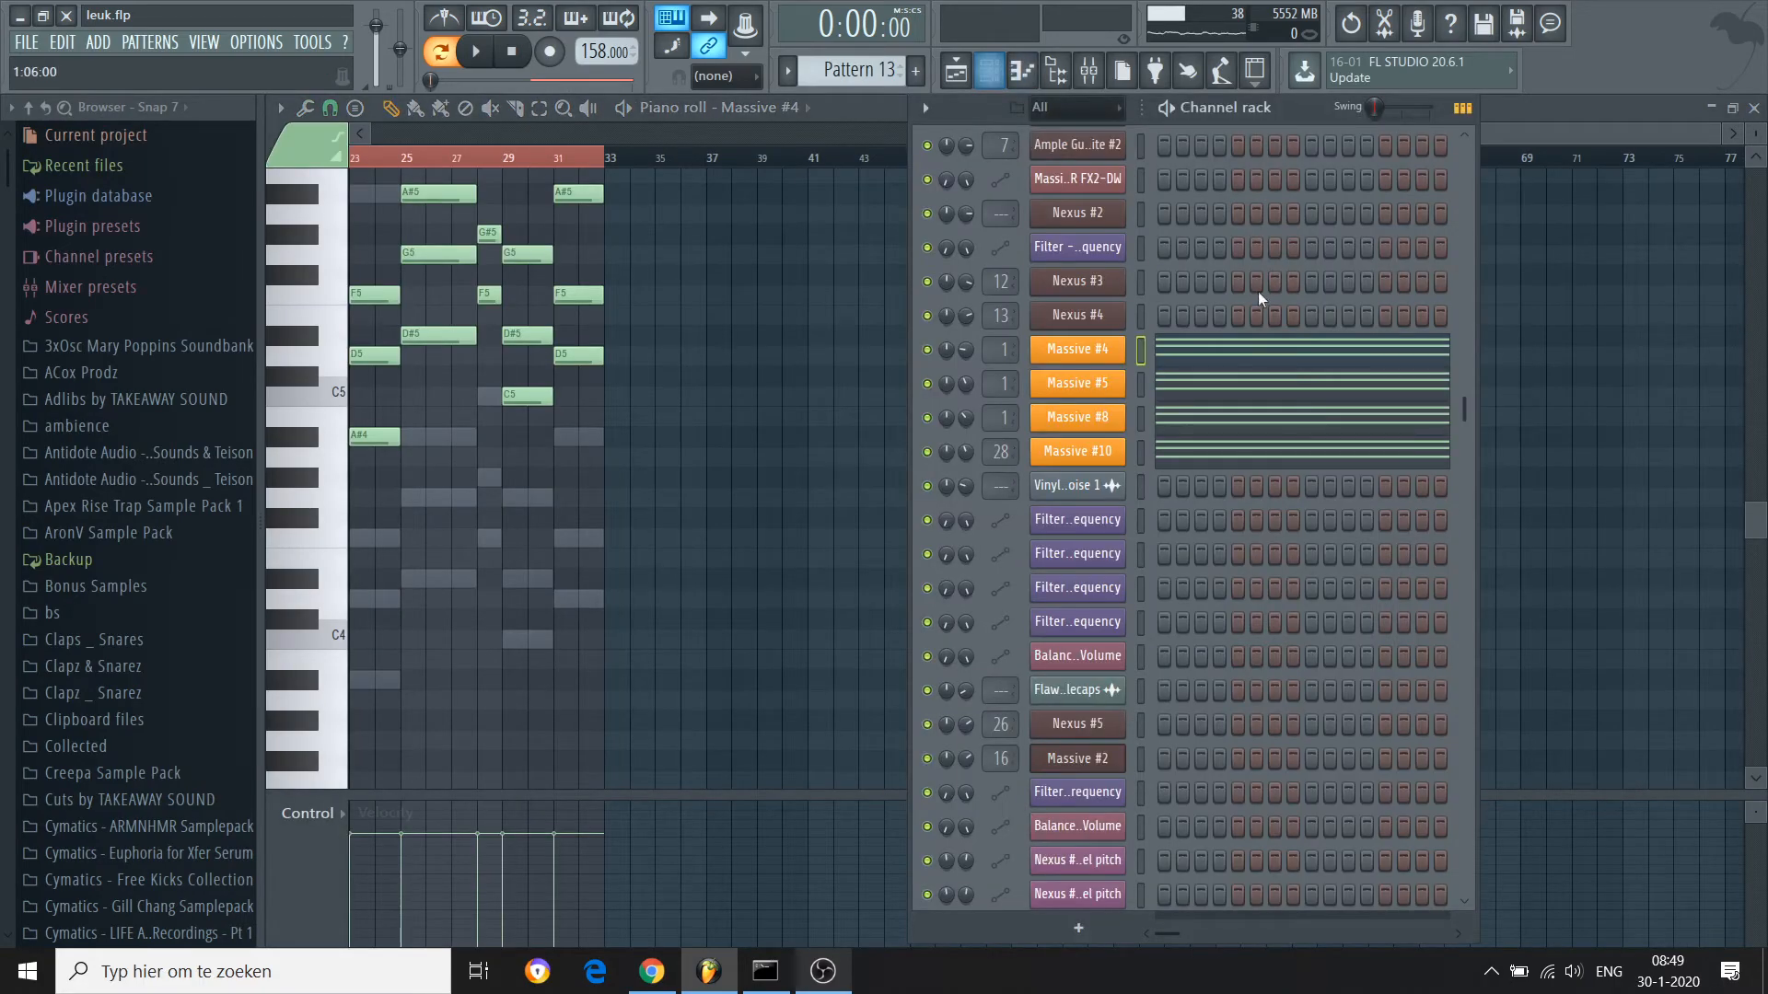
# Examine the oscillator and voicing settings of the SYNTH preset on the Massive #4 channel and close the plugin
pyautogui.click(1096, 350)
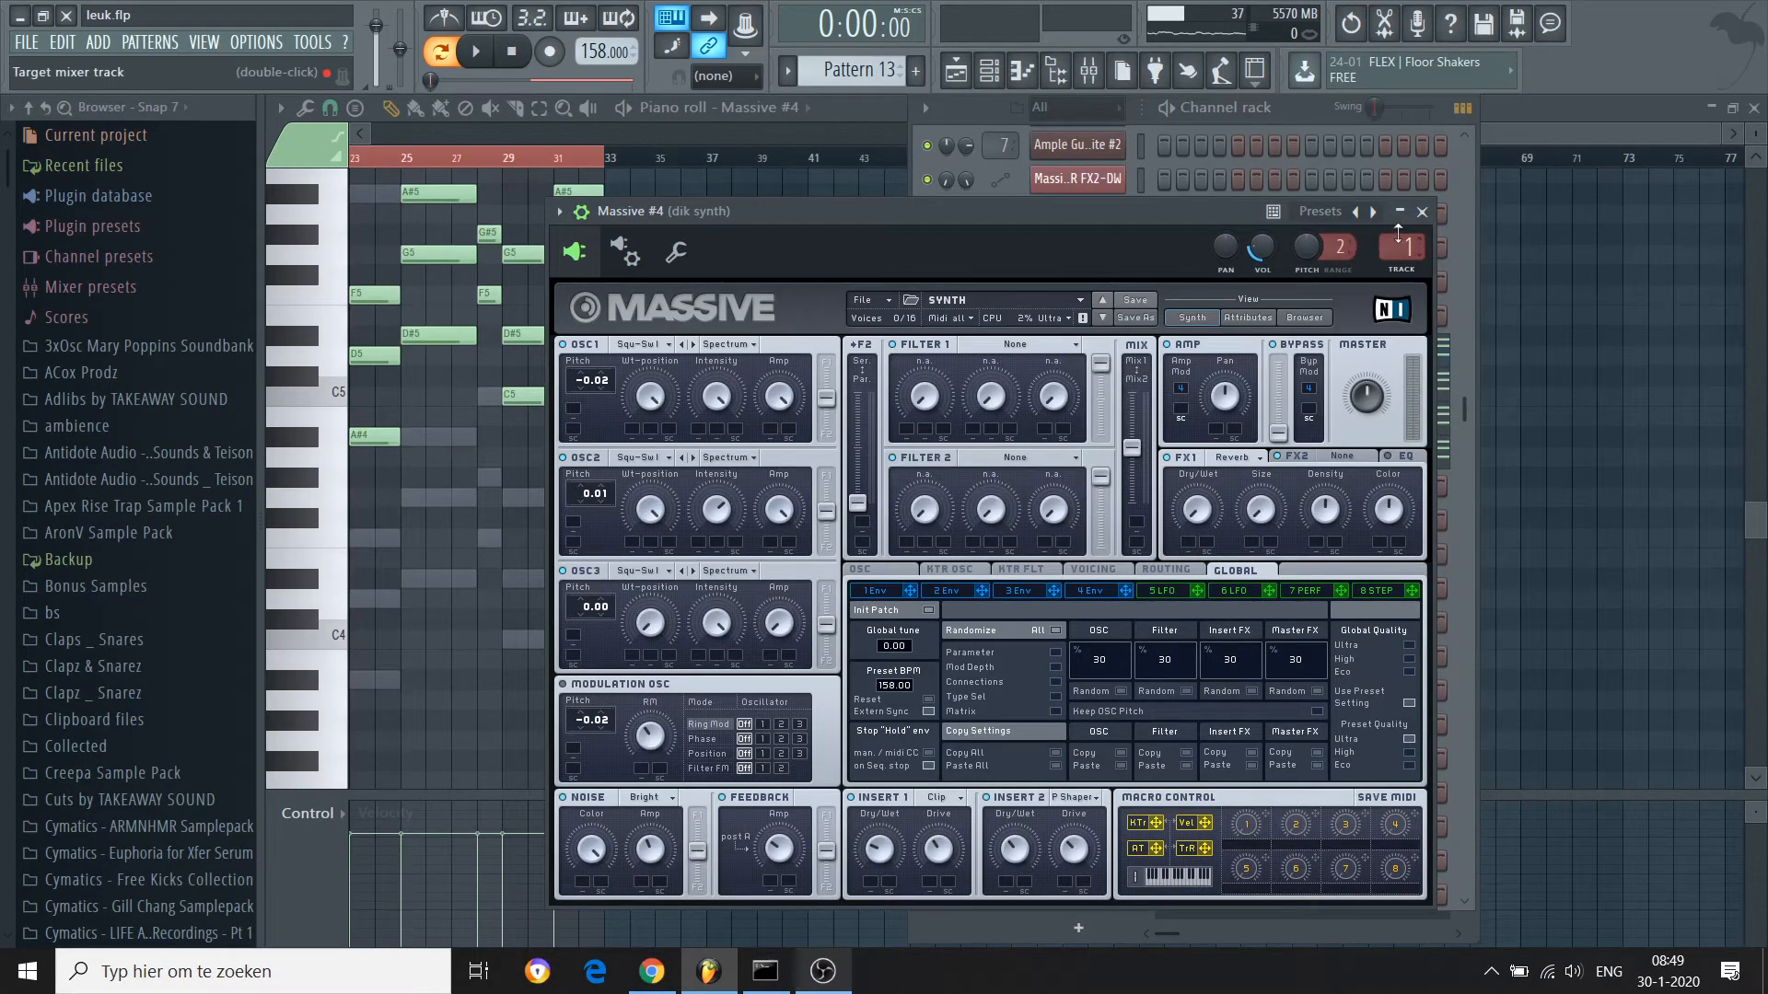
pyautogui.click(1421, 211)
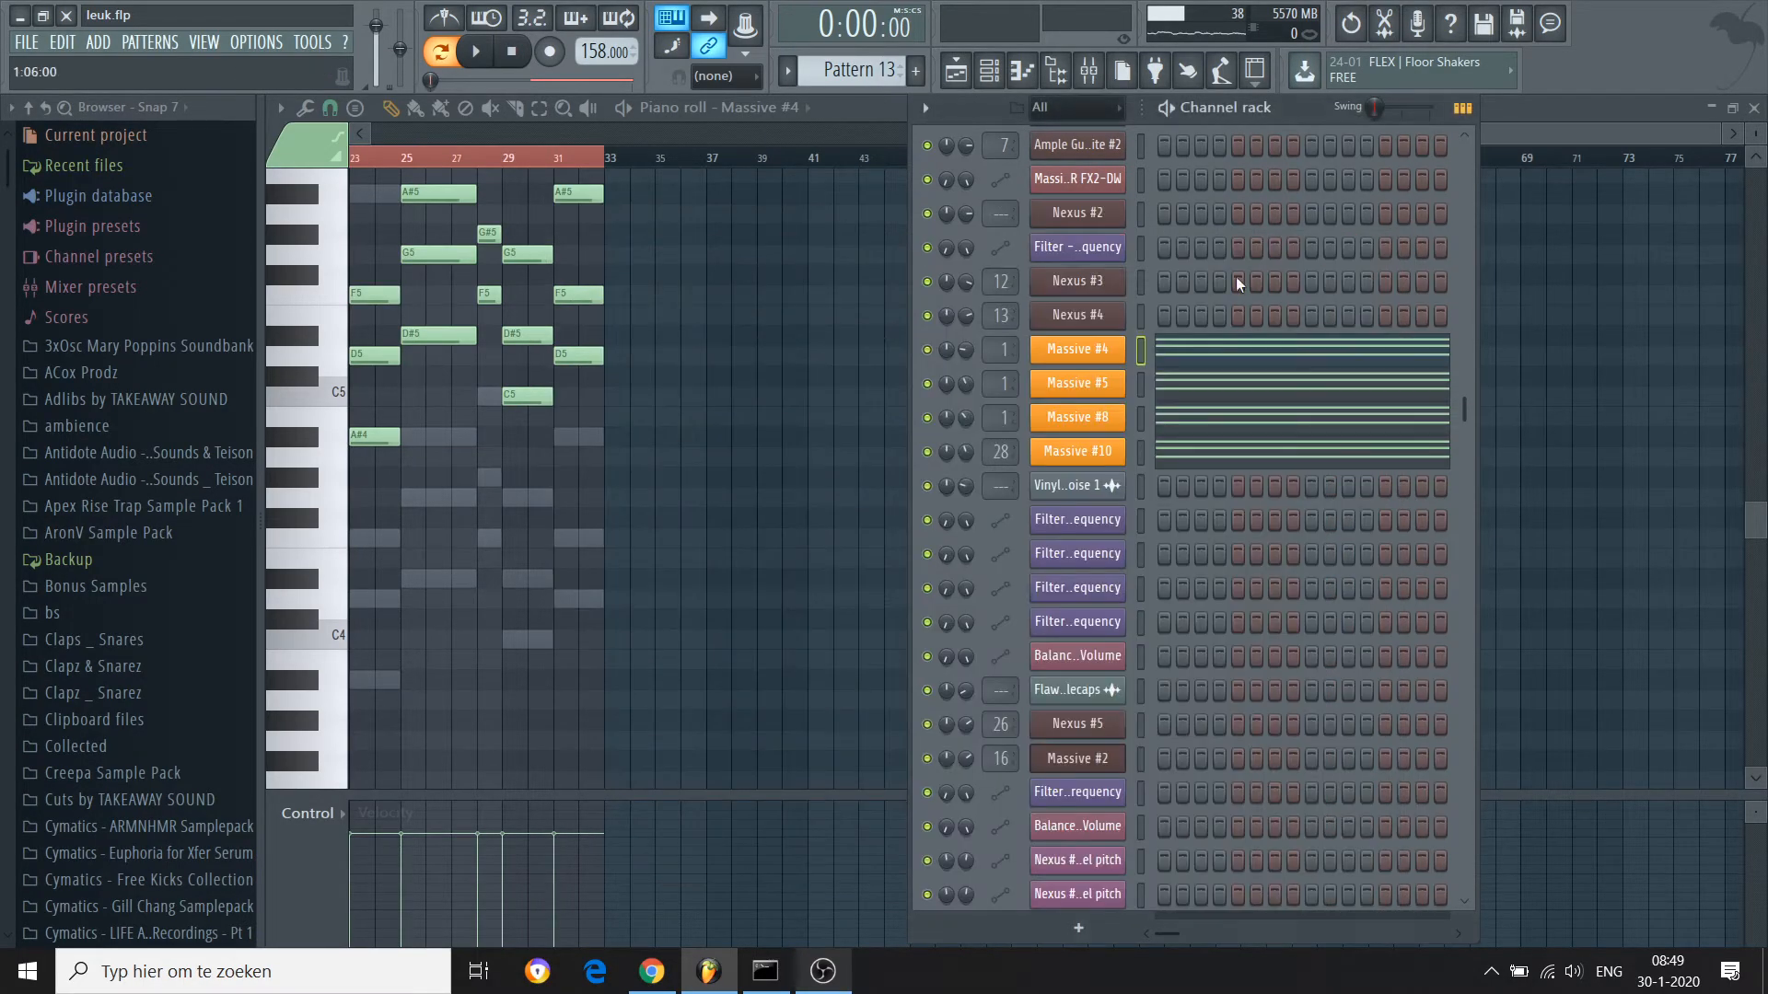
pyautogui.click(1069, 355)
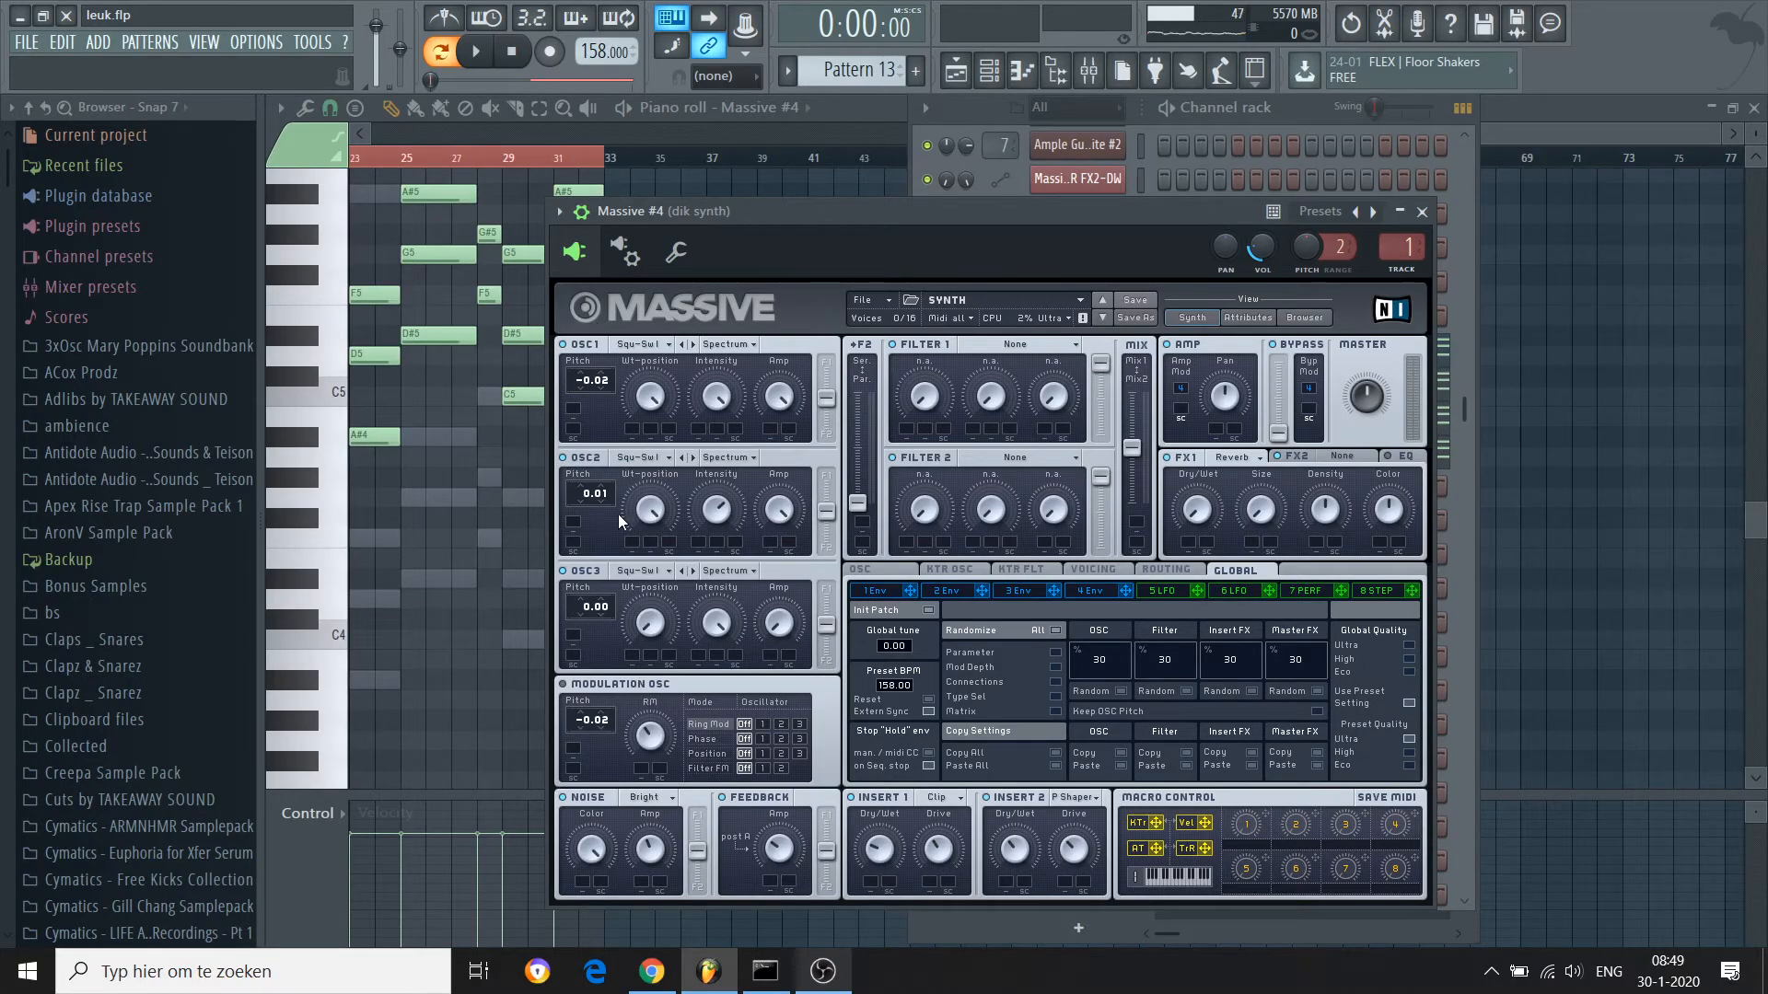
pyautogui.click(1082, 570)
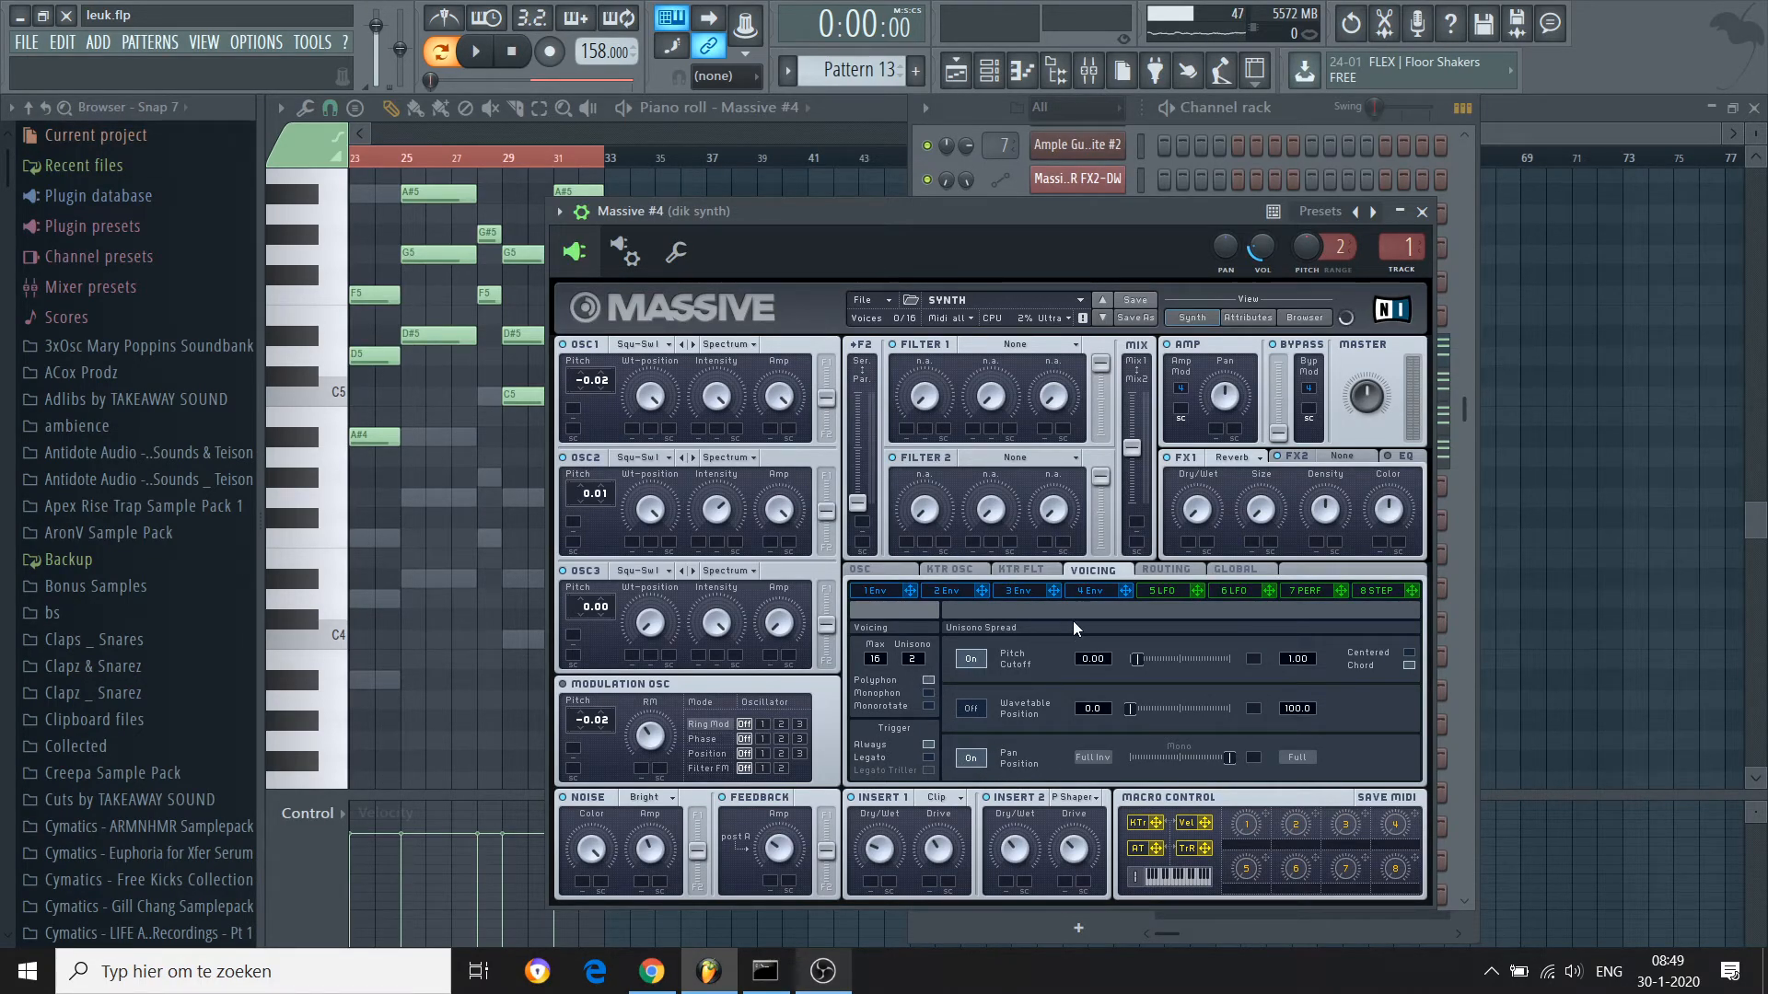
pyautogui.click(1422, 210)
# Examine the oscillator and voicing settings of the SYNTH preset on the Massive #5 channel and close the plugin
pyautogui.click(1085, 384)
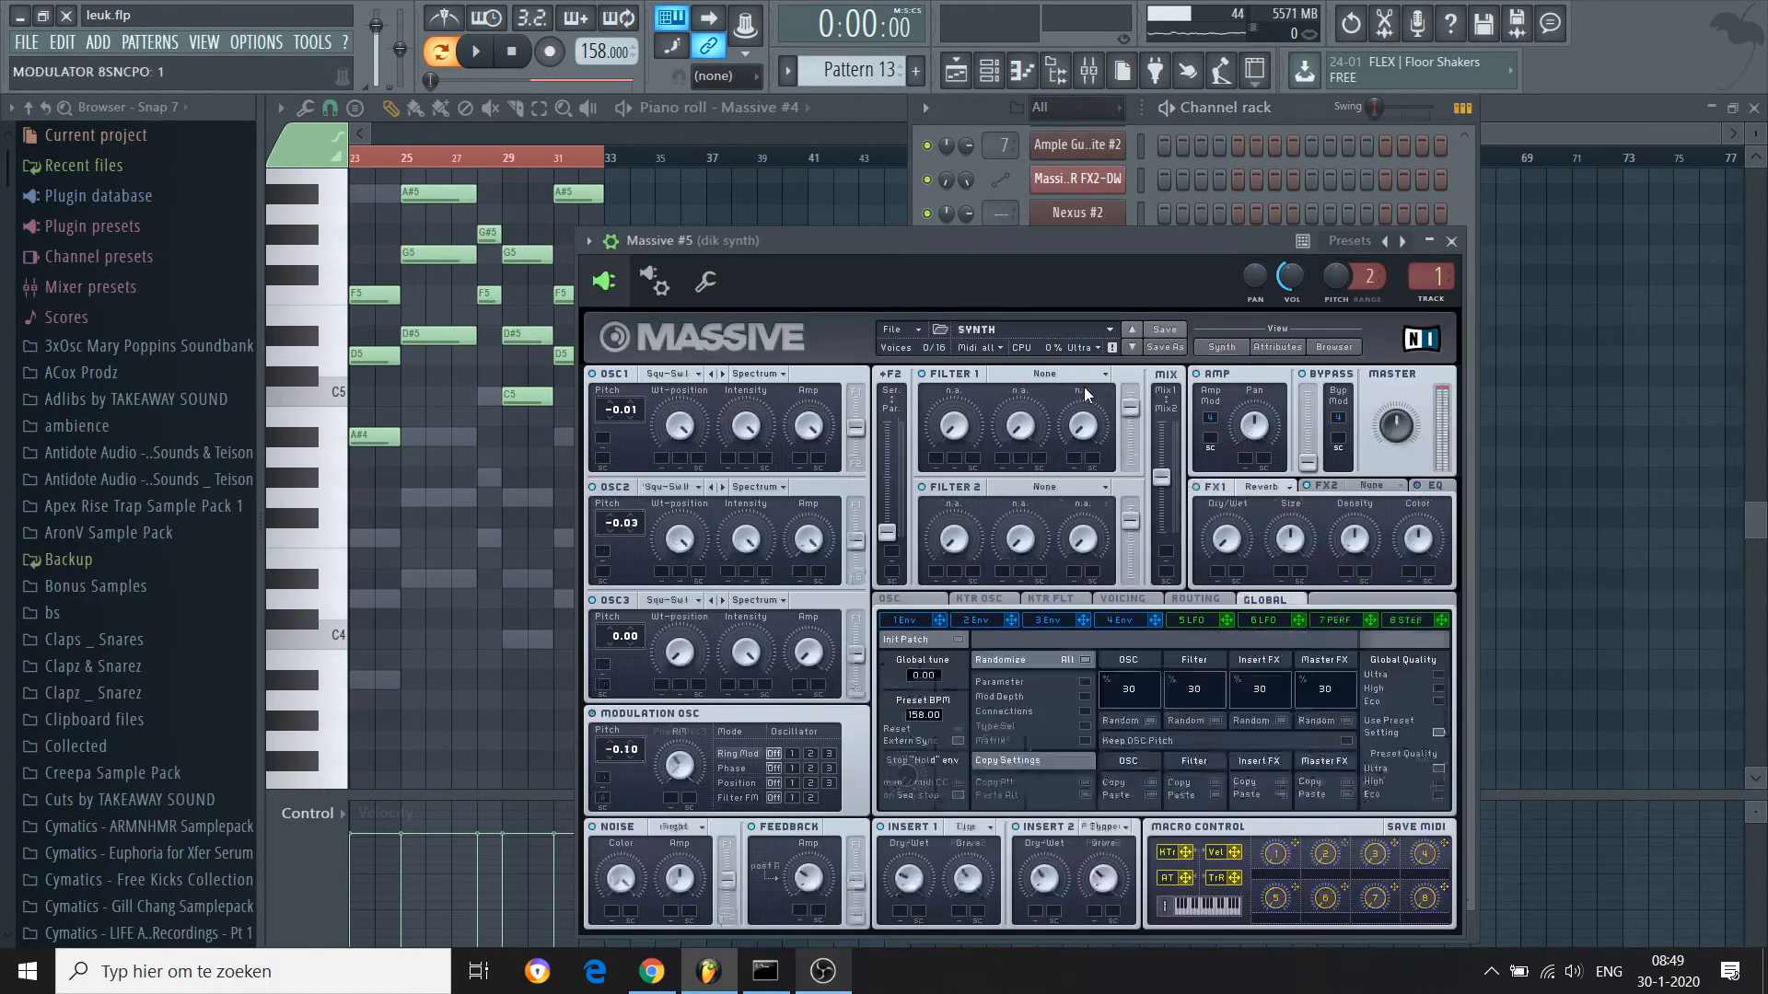
pyautogui.click(1135, 599)
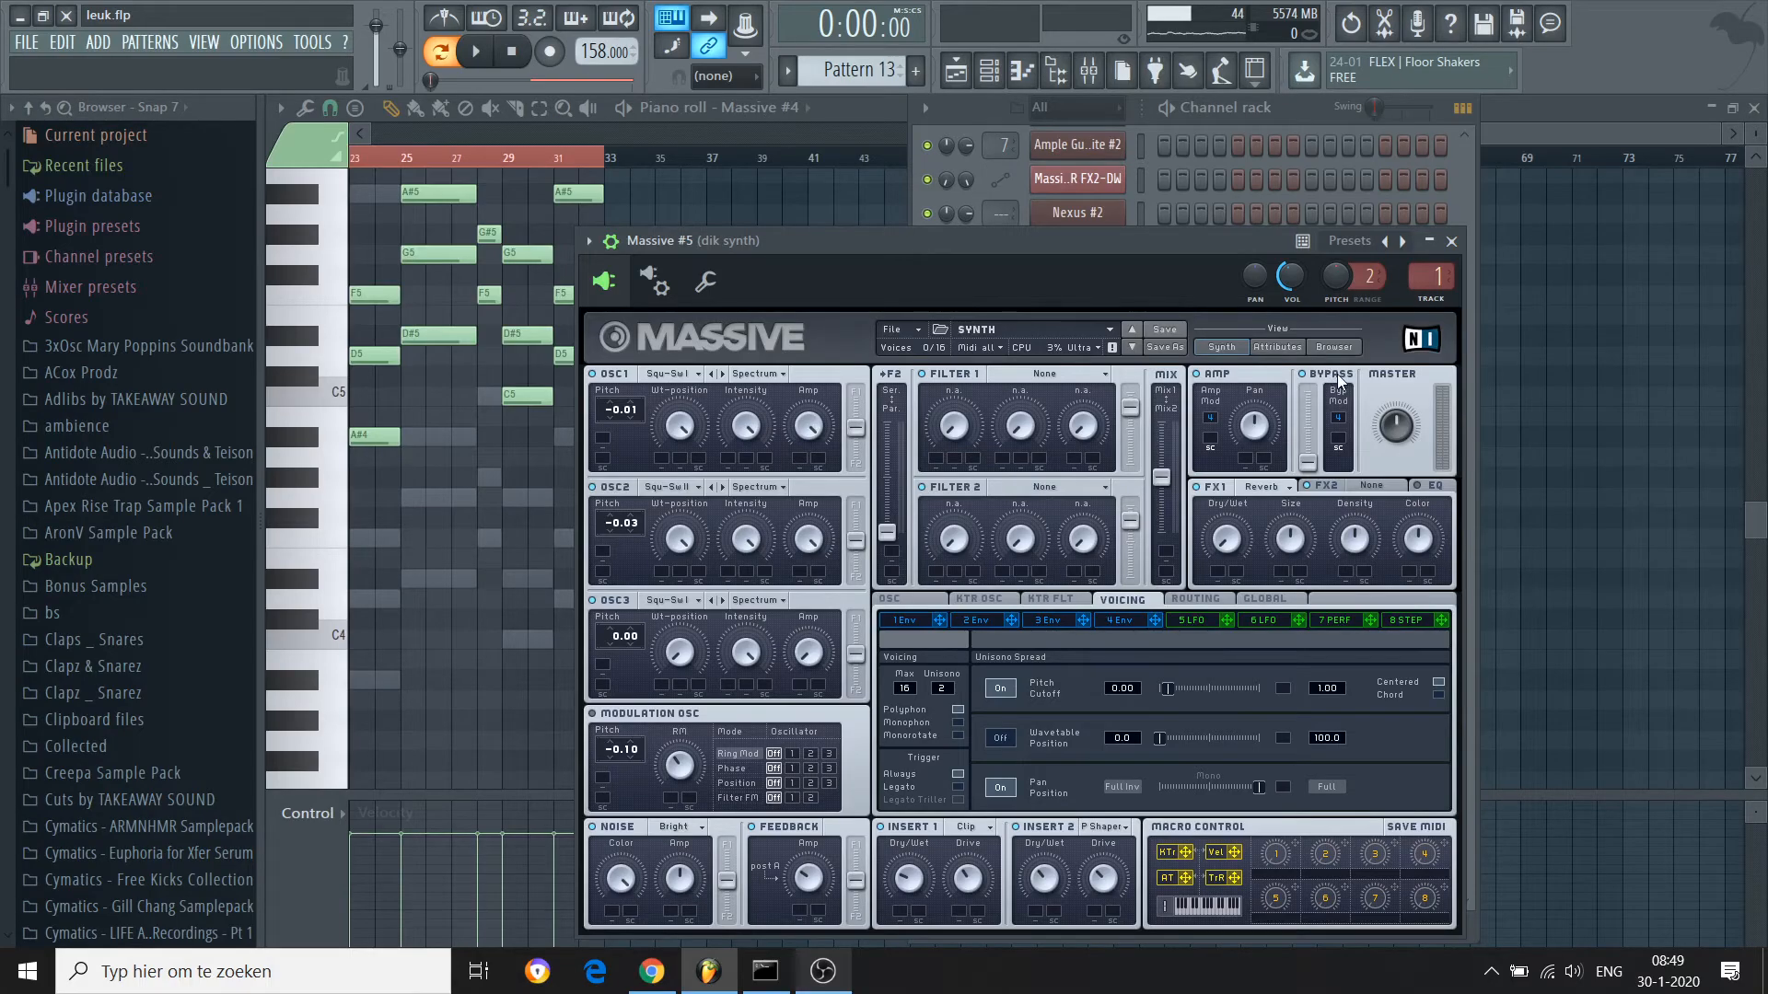
pyautogui.click(1452, 243)
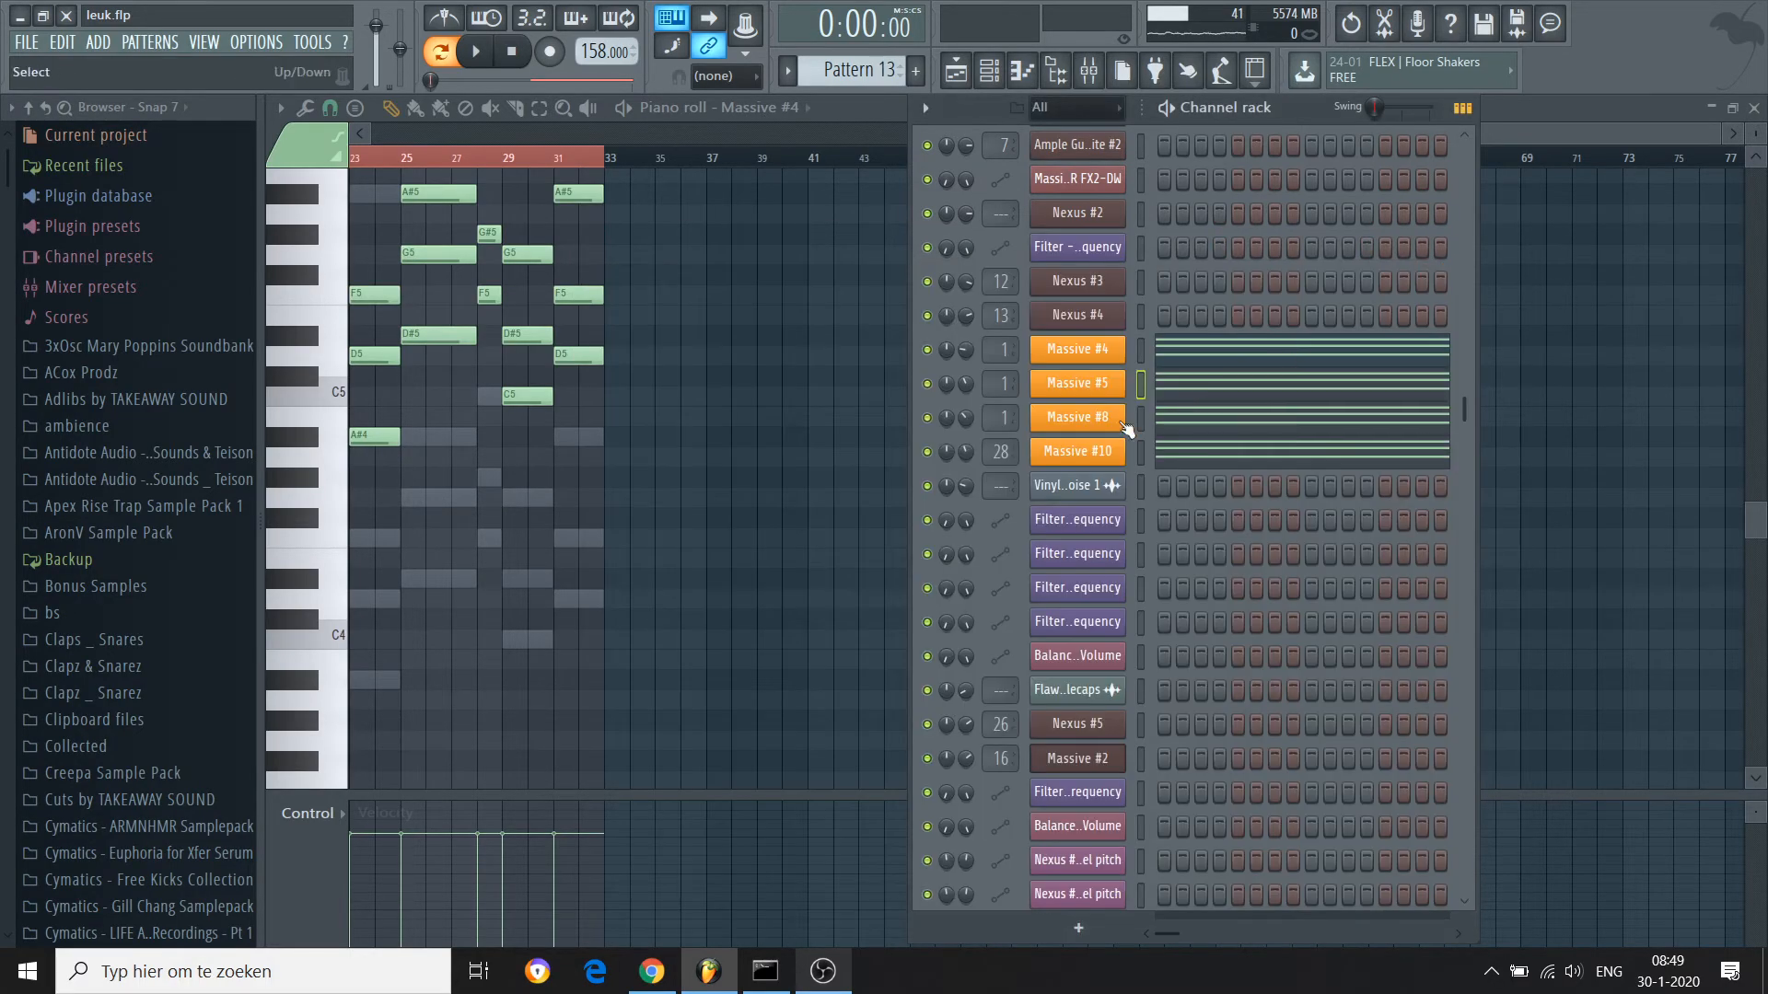
# Examine the oscillator and voicing settings of the SYNTH preset on the Massive #8 channel and close the plugin
pyautogui.click(1080, 431)
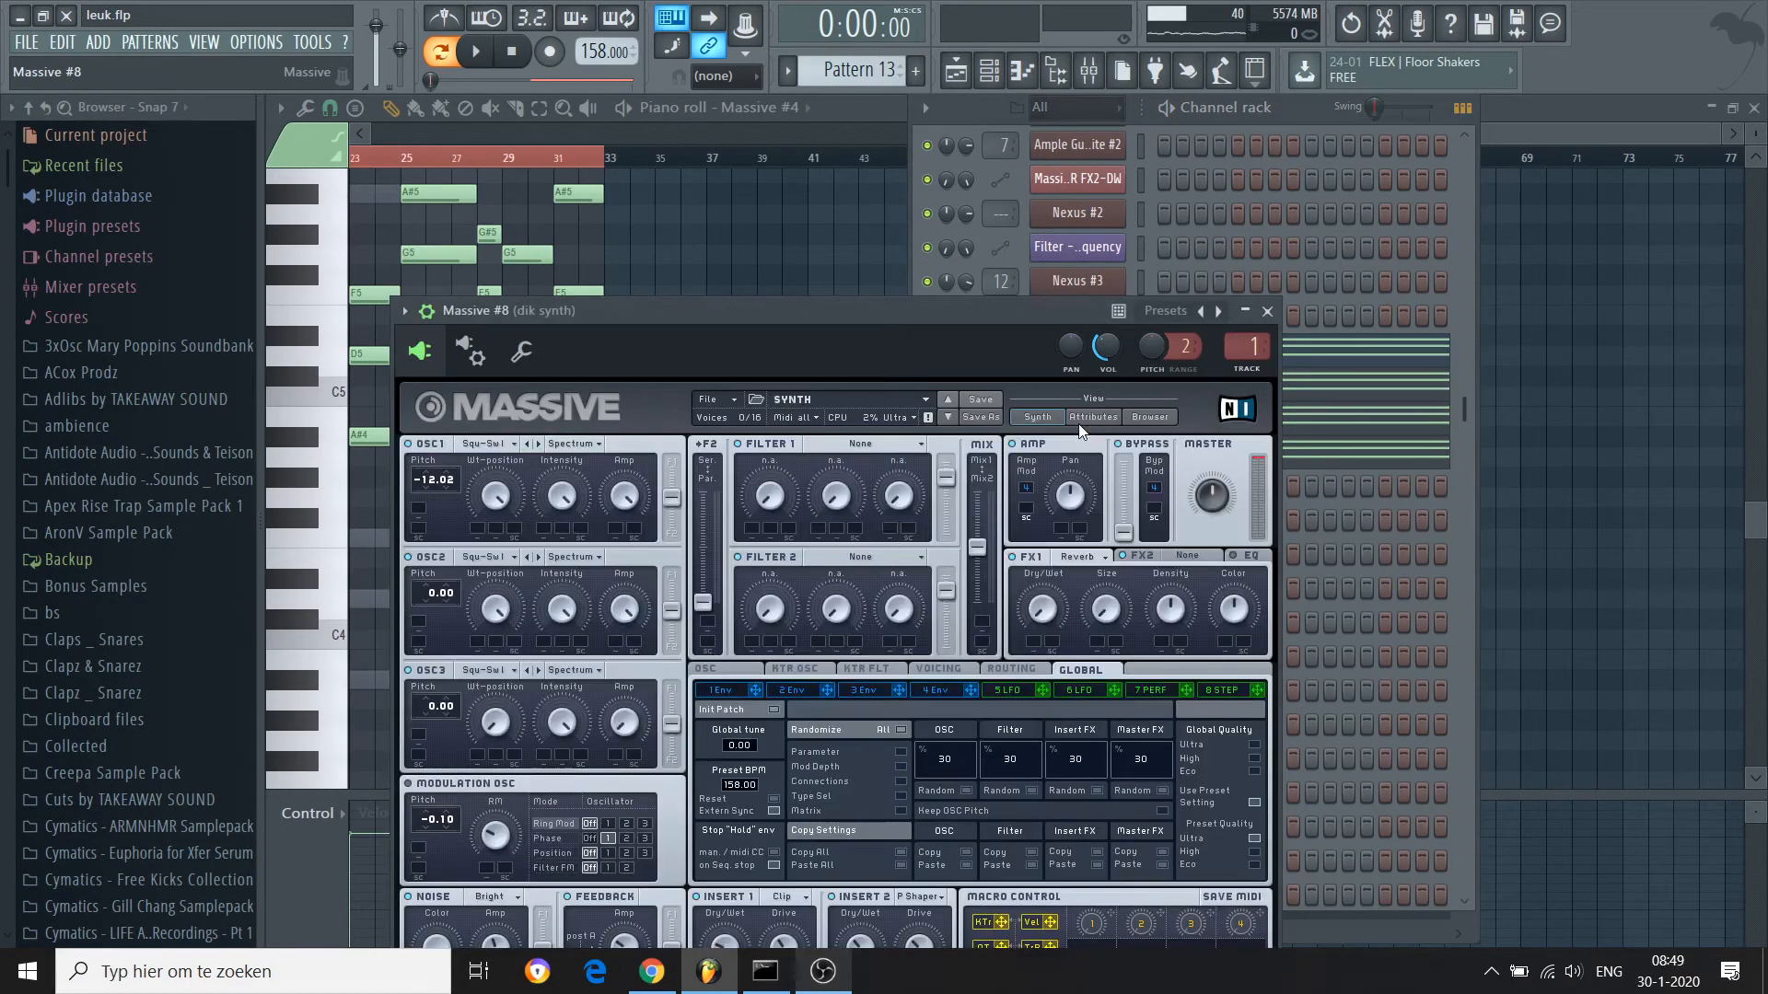
pyautogui.click(954, 671)
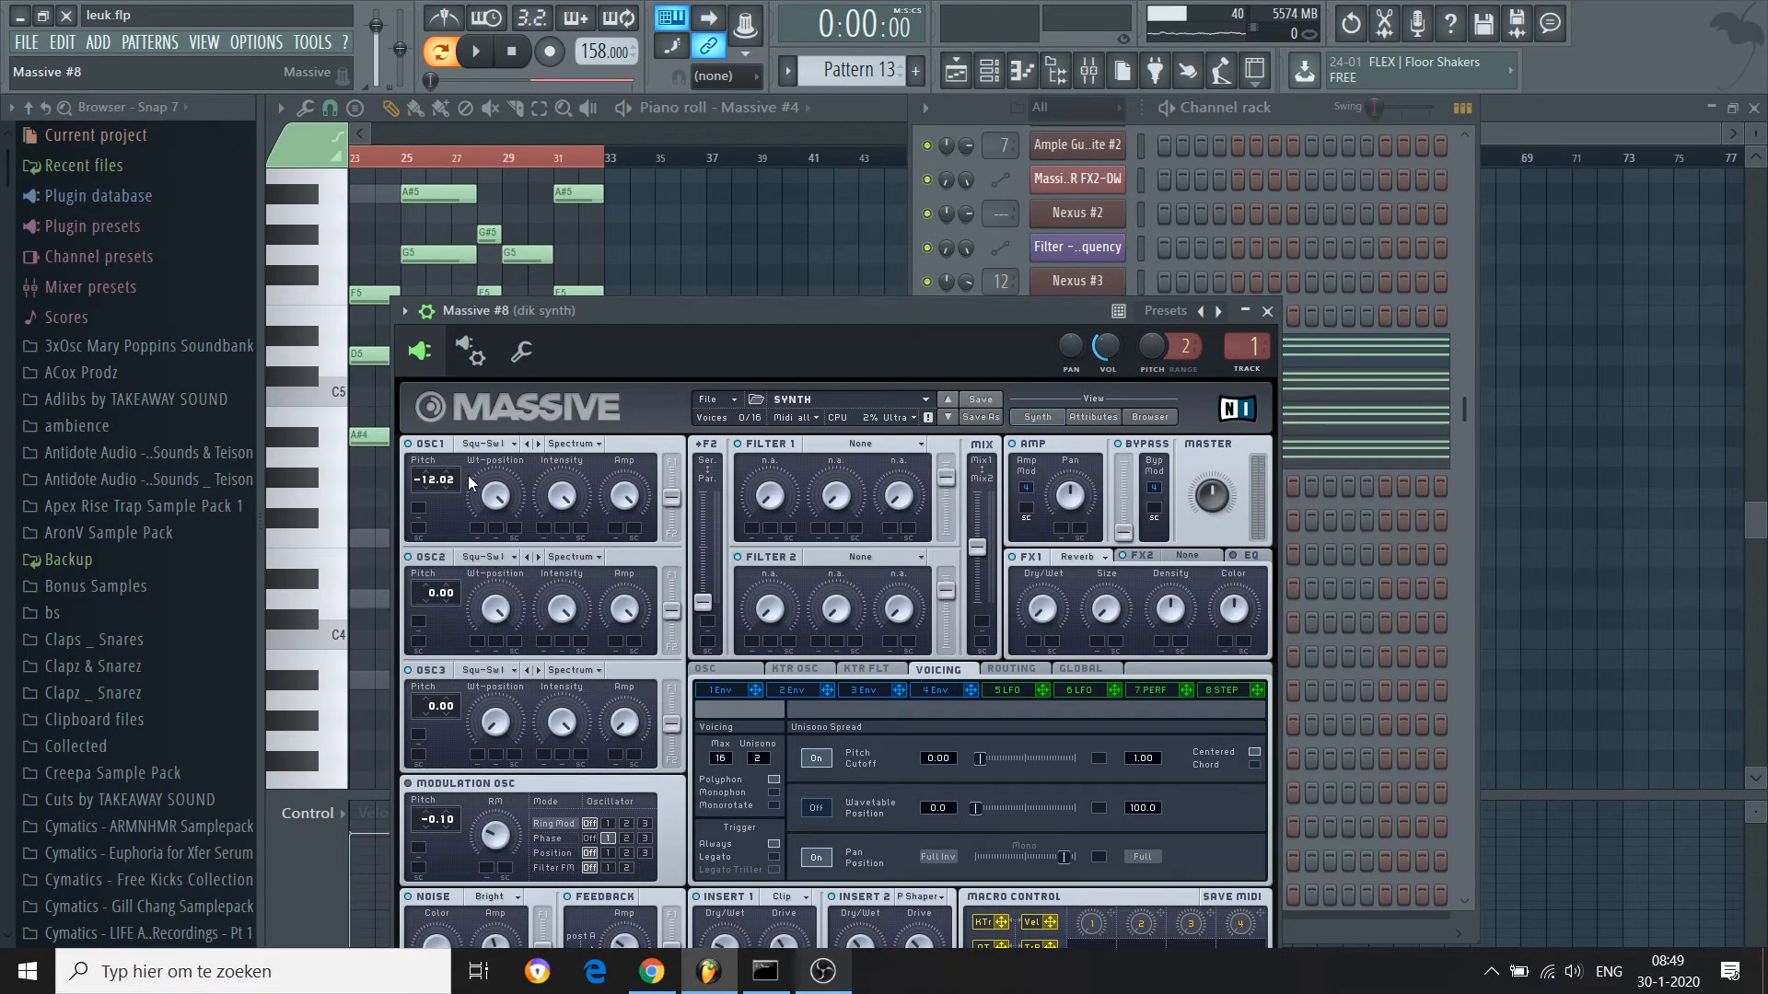
pyautogui.click(1267, 311)
# Examine the PORTER ROBINSON LEAD preset on the Massive #10 channel, audition it with a few notes and close the plugin
pyautogui.click(1076, 442)
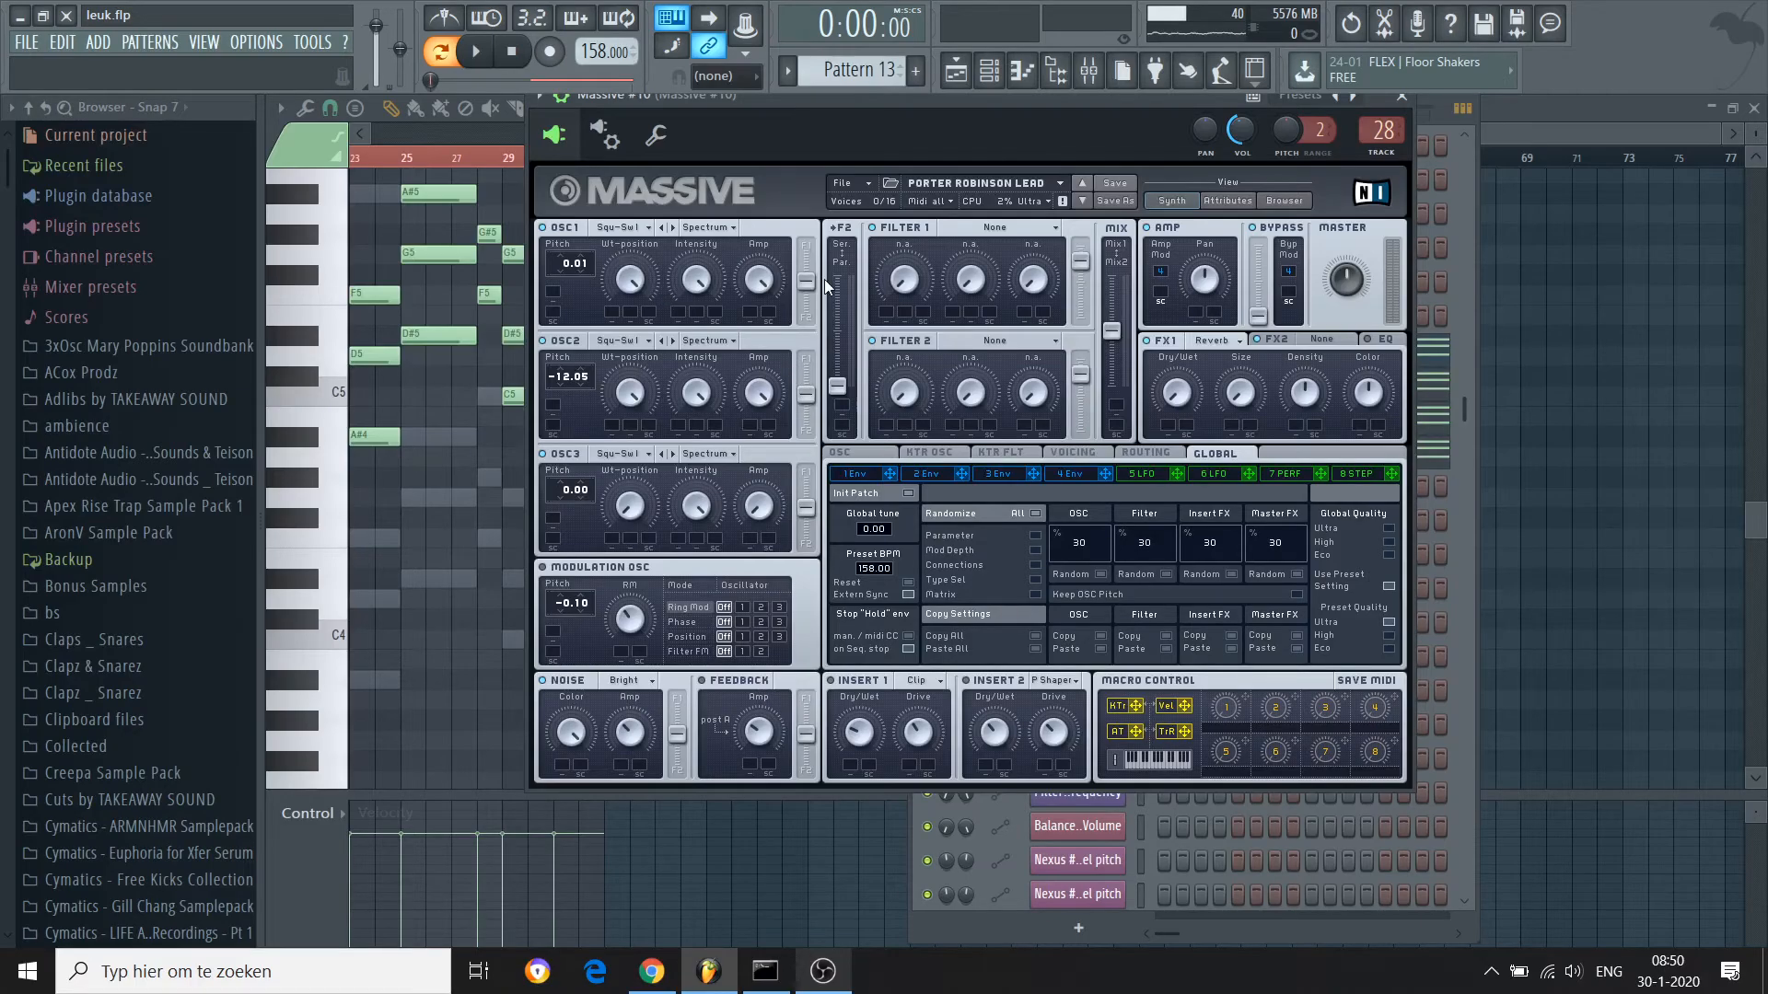
pyautogui.press('h')
pyautogui.press('t')
pyautogui.press('q')
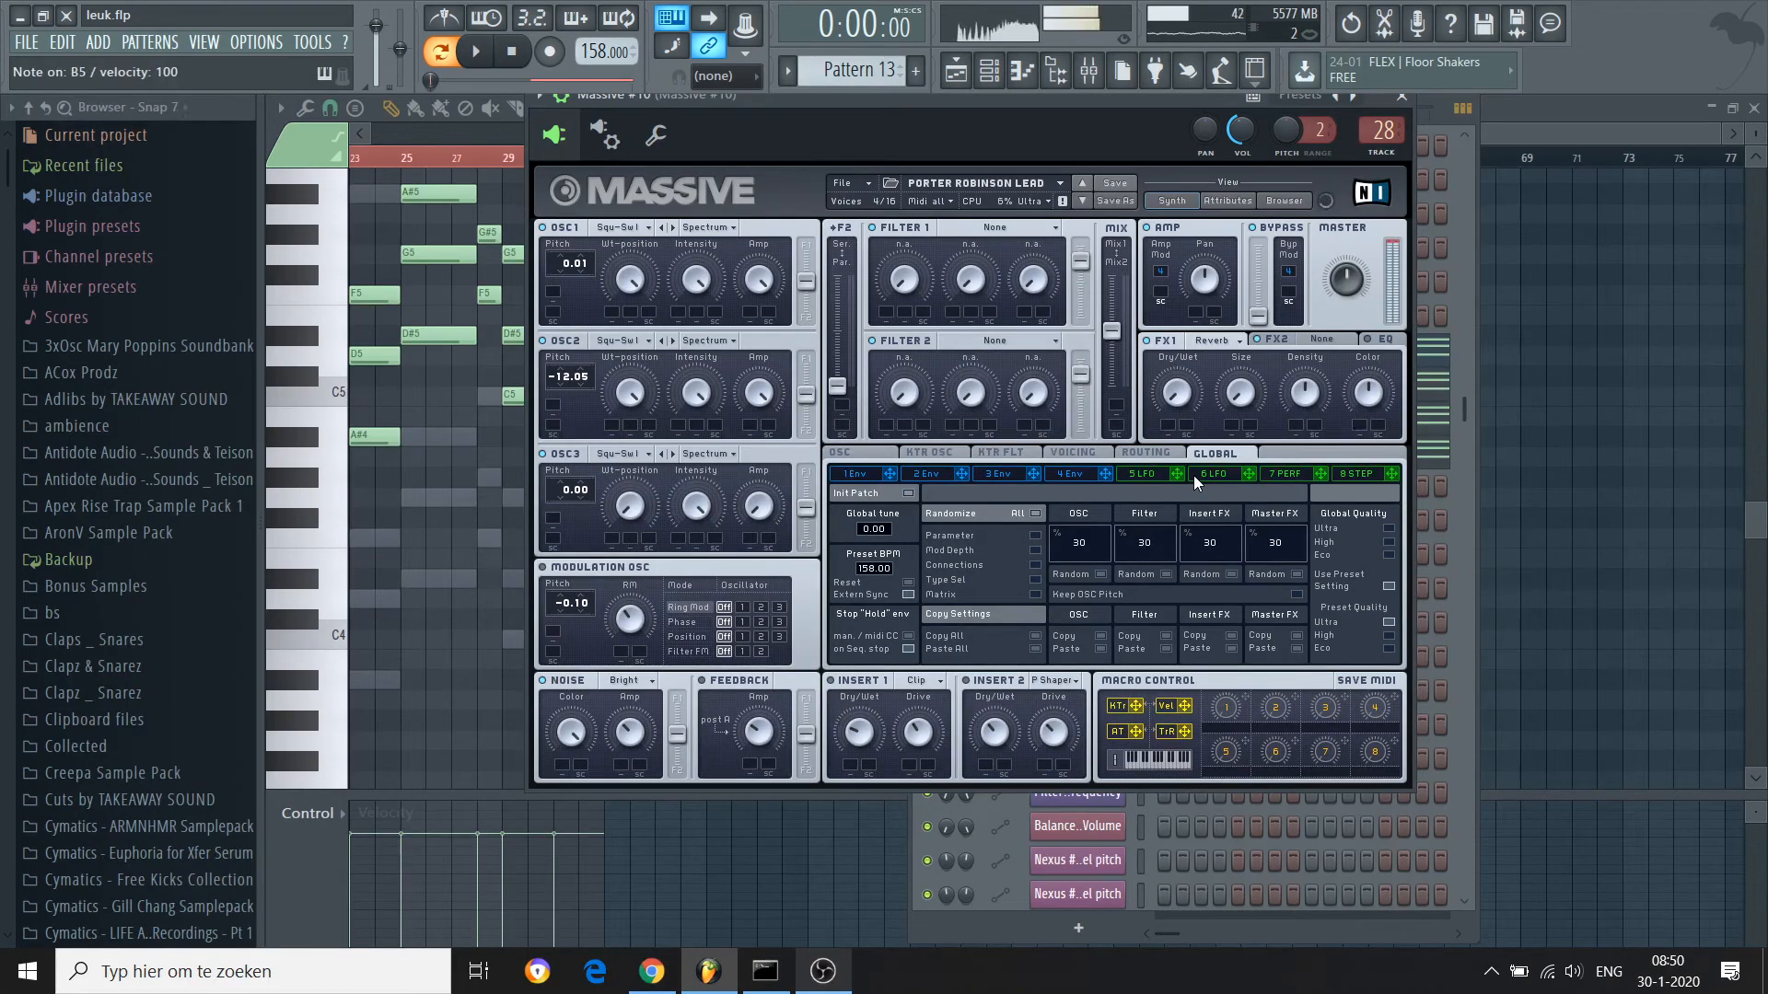
pyautogui.click(1401, 95)
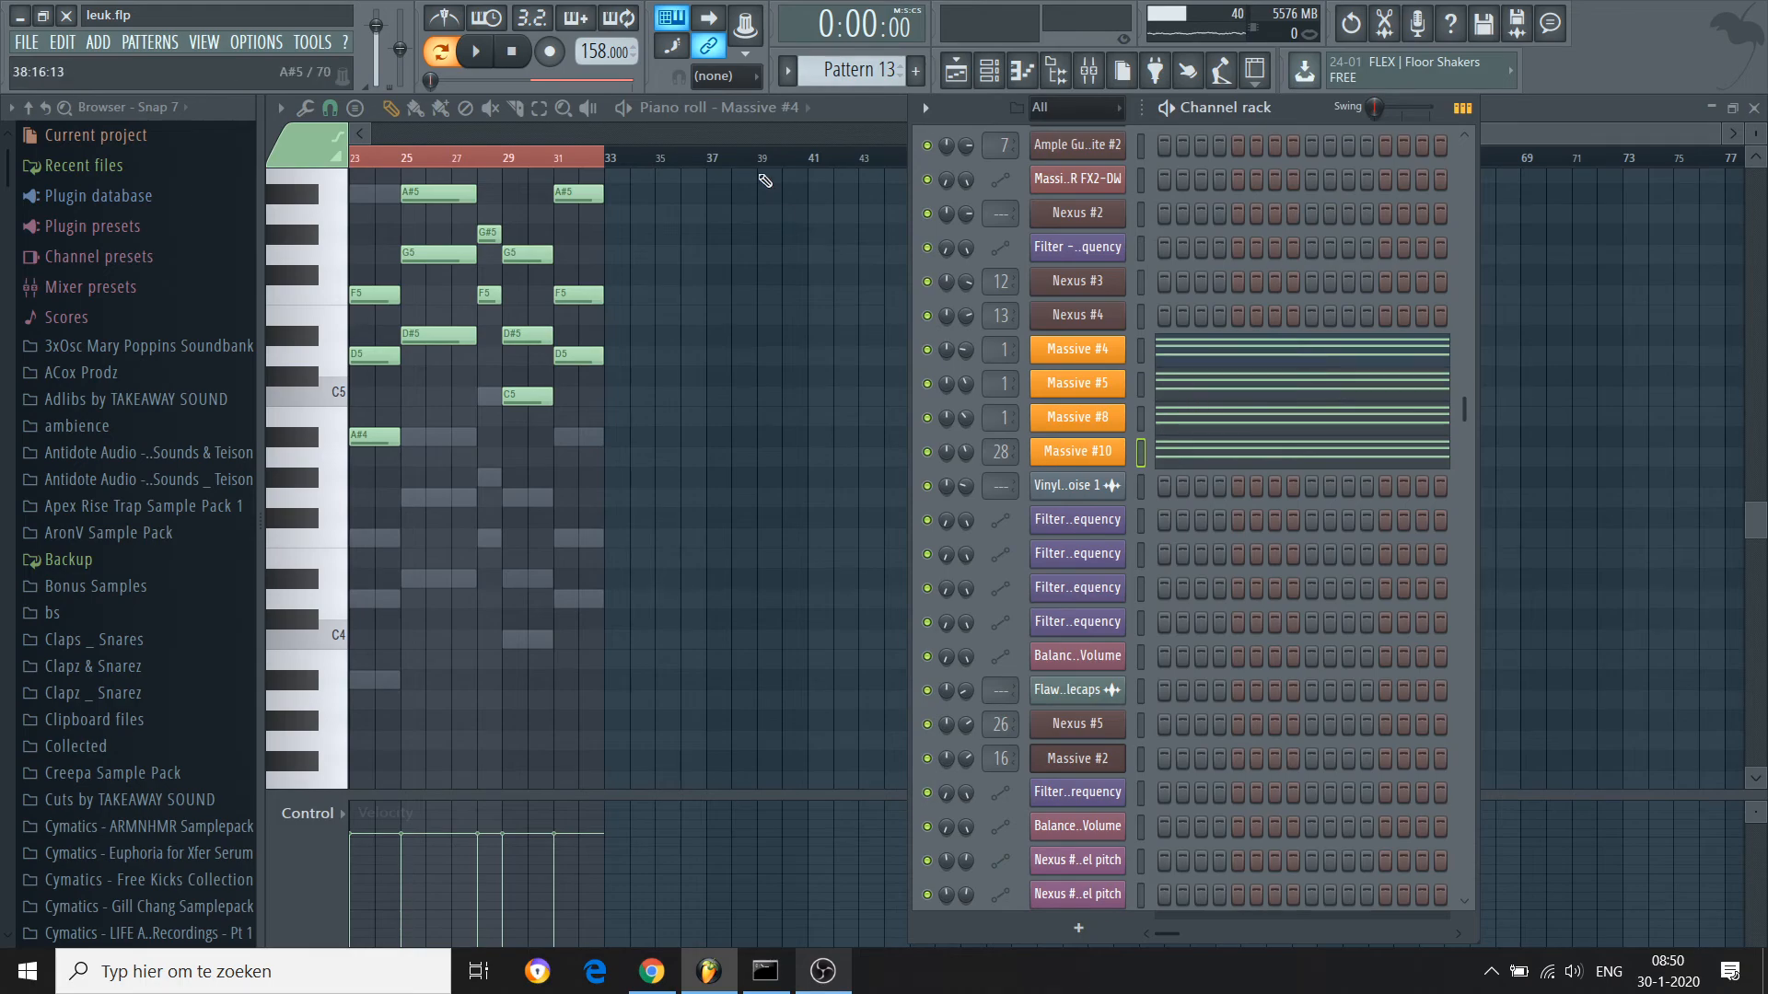
# Hide the channel rack, return to the playlist and briefly play the song from about bar 128, just before the outro
pyautogui.press('F6')
pyautogui.scroll(2, 766, 135)
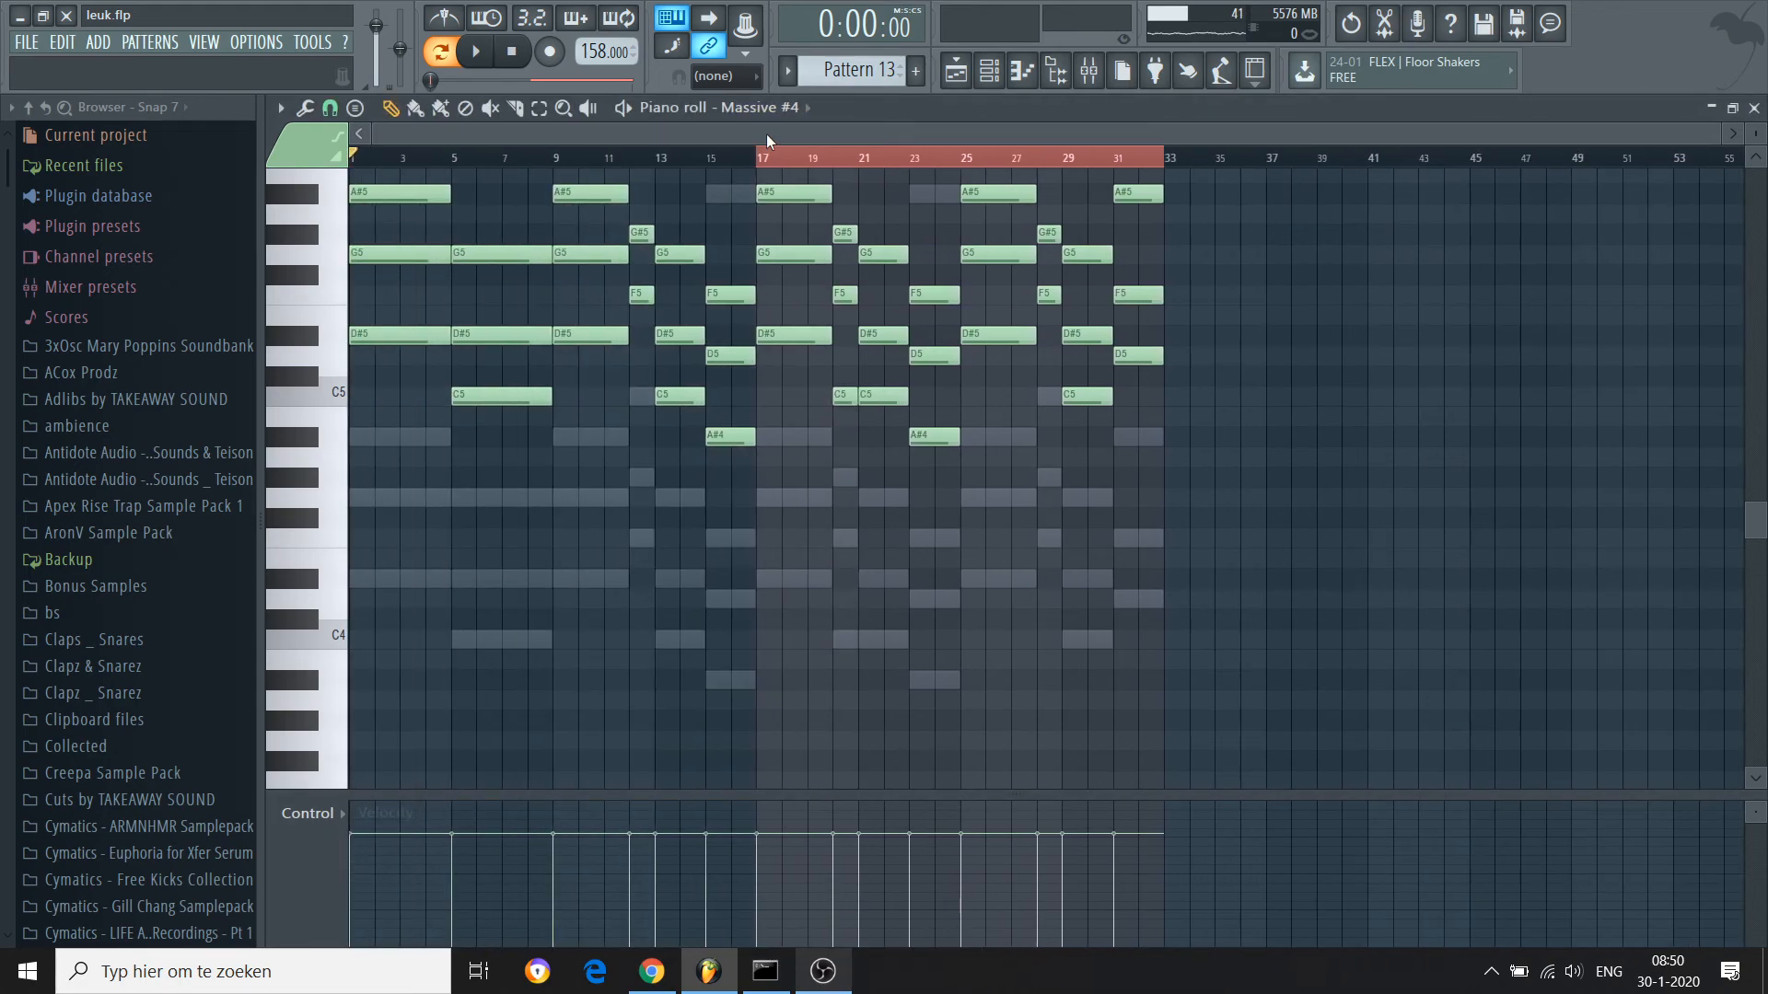
pyautogui.click(956, 72)
pyautogui.scroll(-6, 1091, 361)
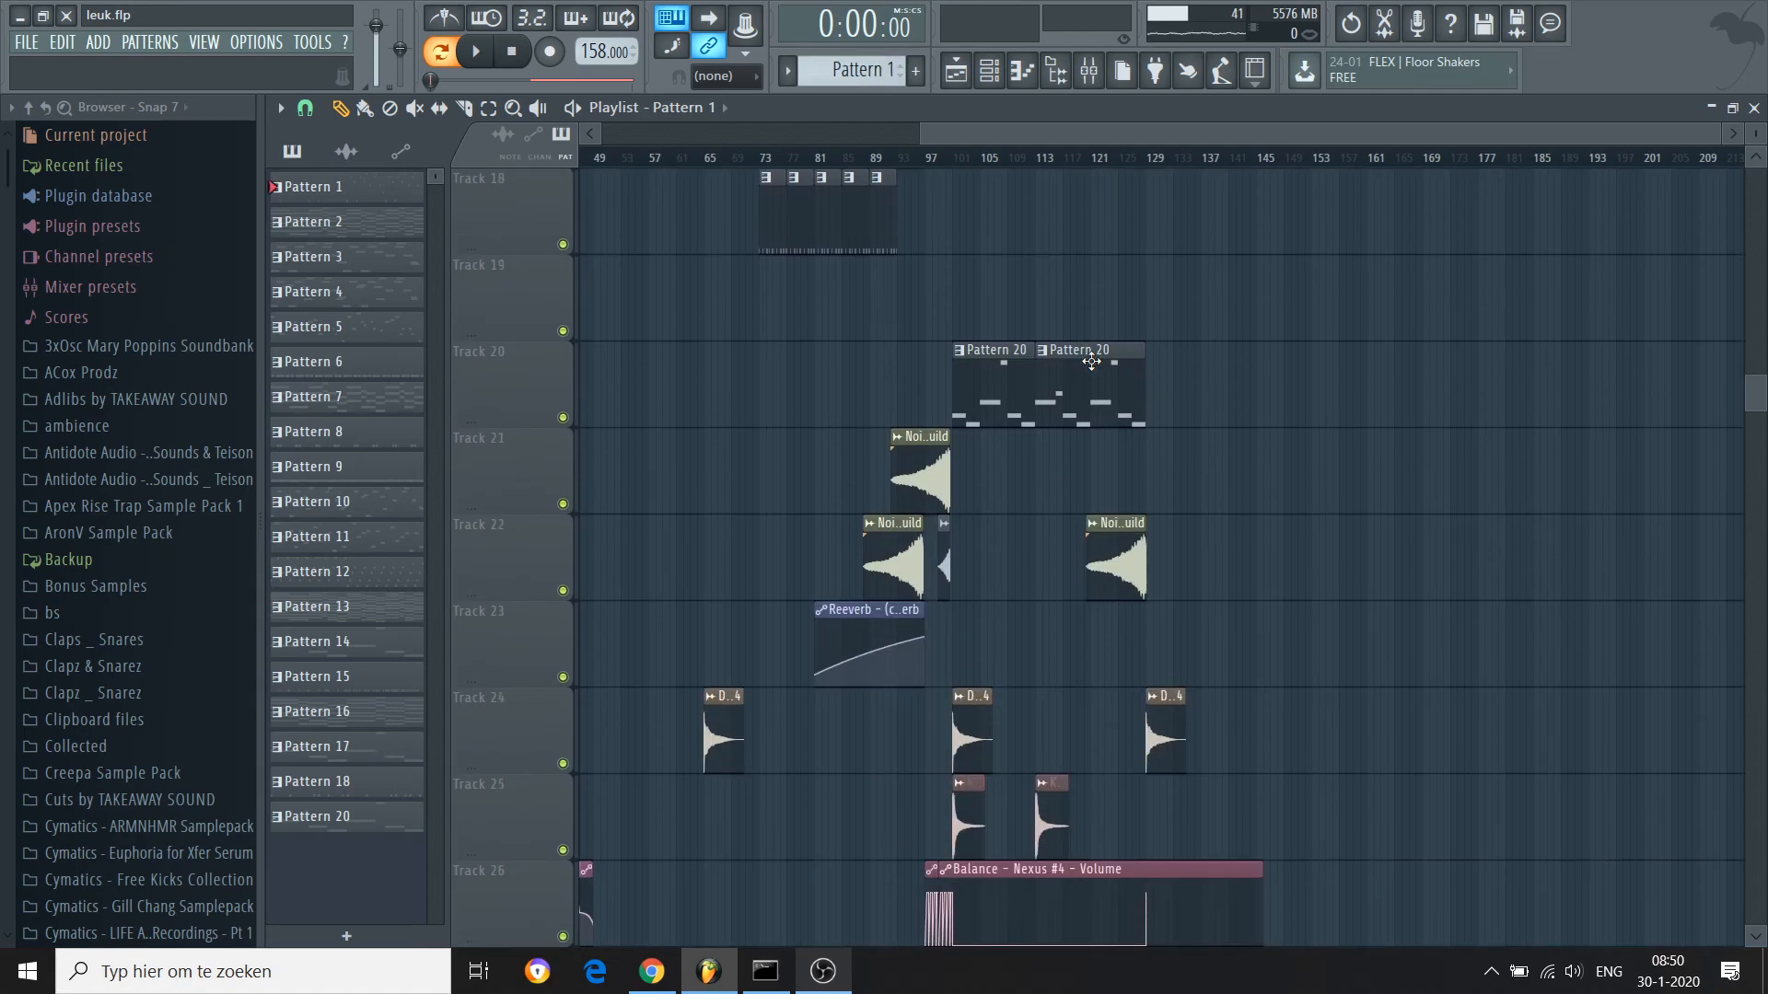
pyautogui.hscroll(2, 1091, 362)
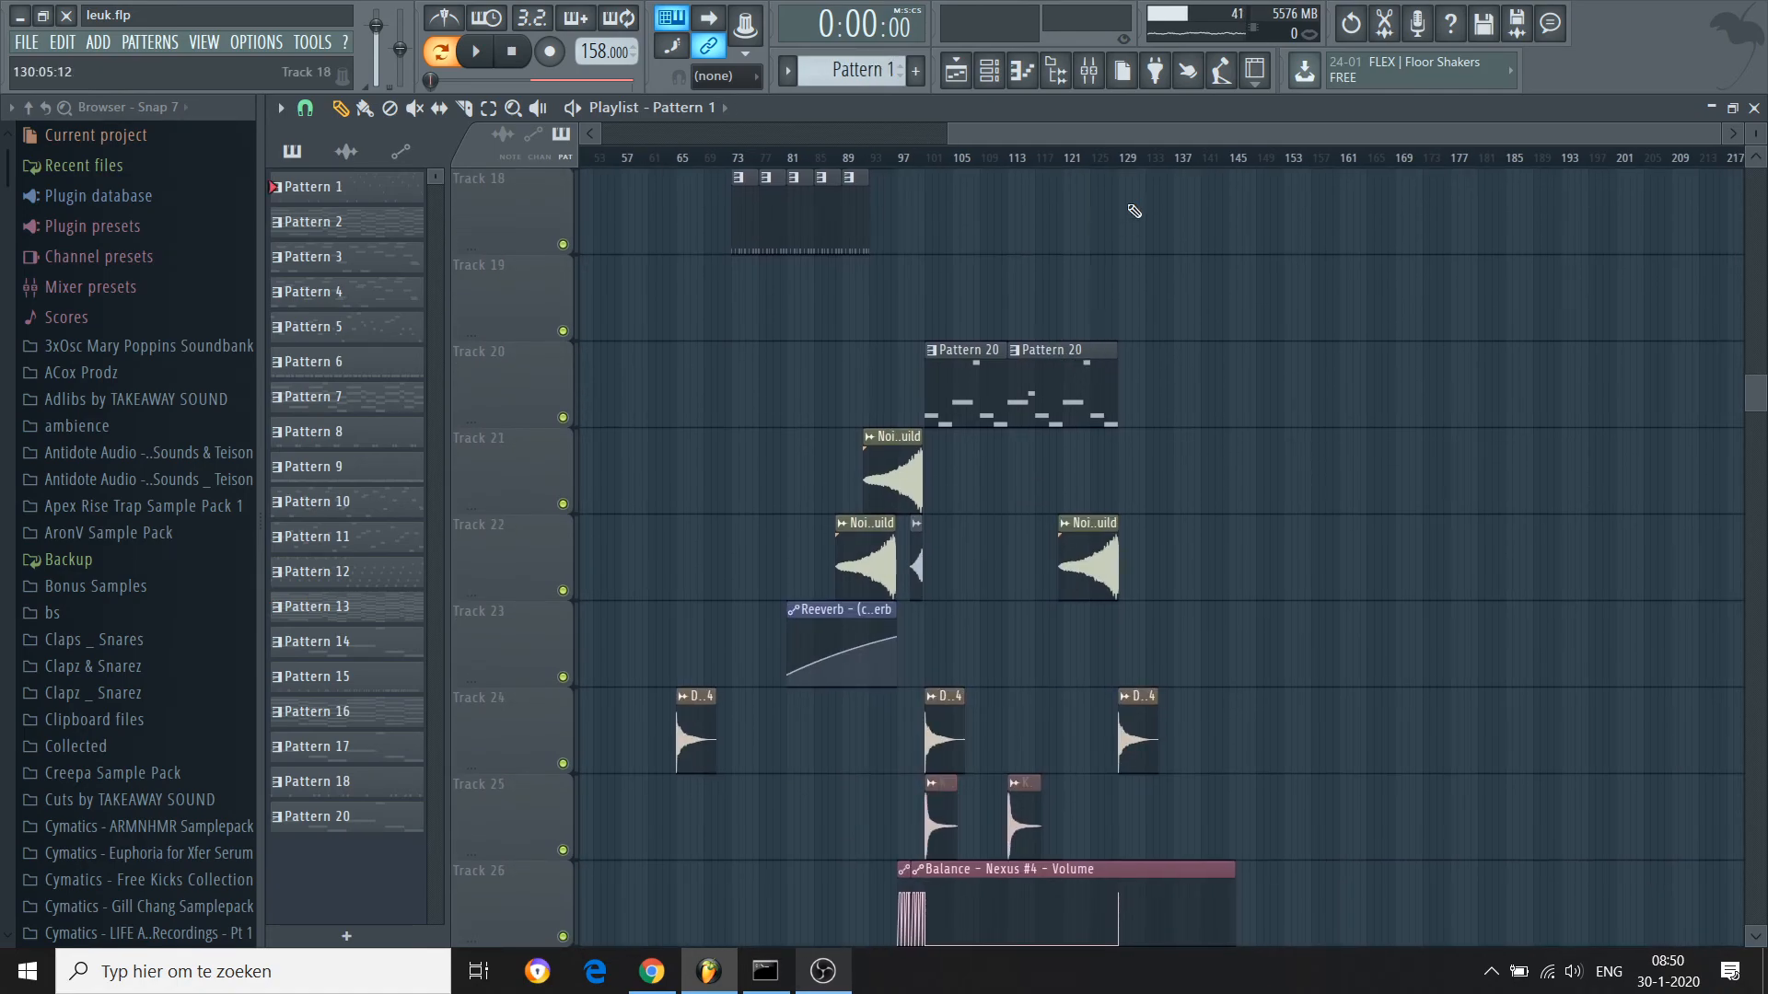
pyautogui.moveTo(1079, 134); pyautogui.dragTo(1132, 131)
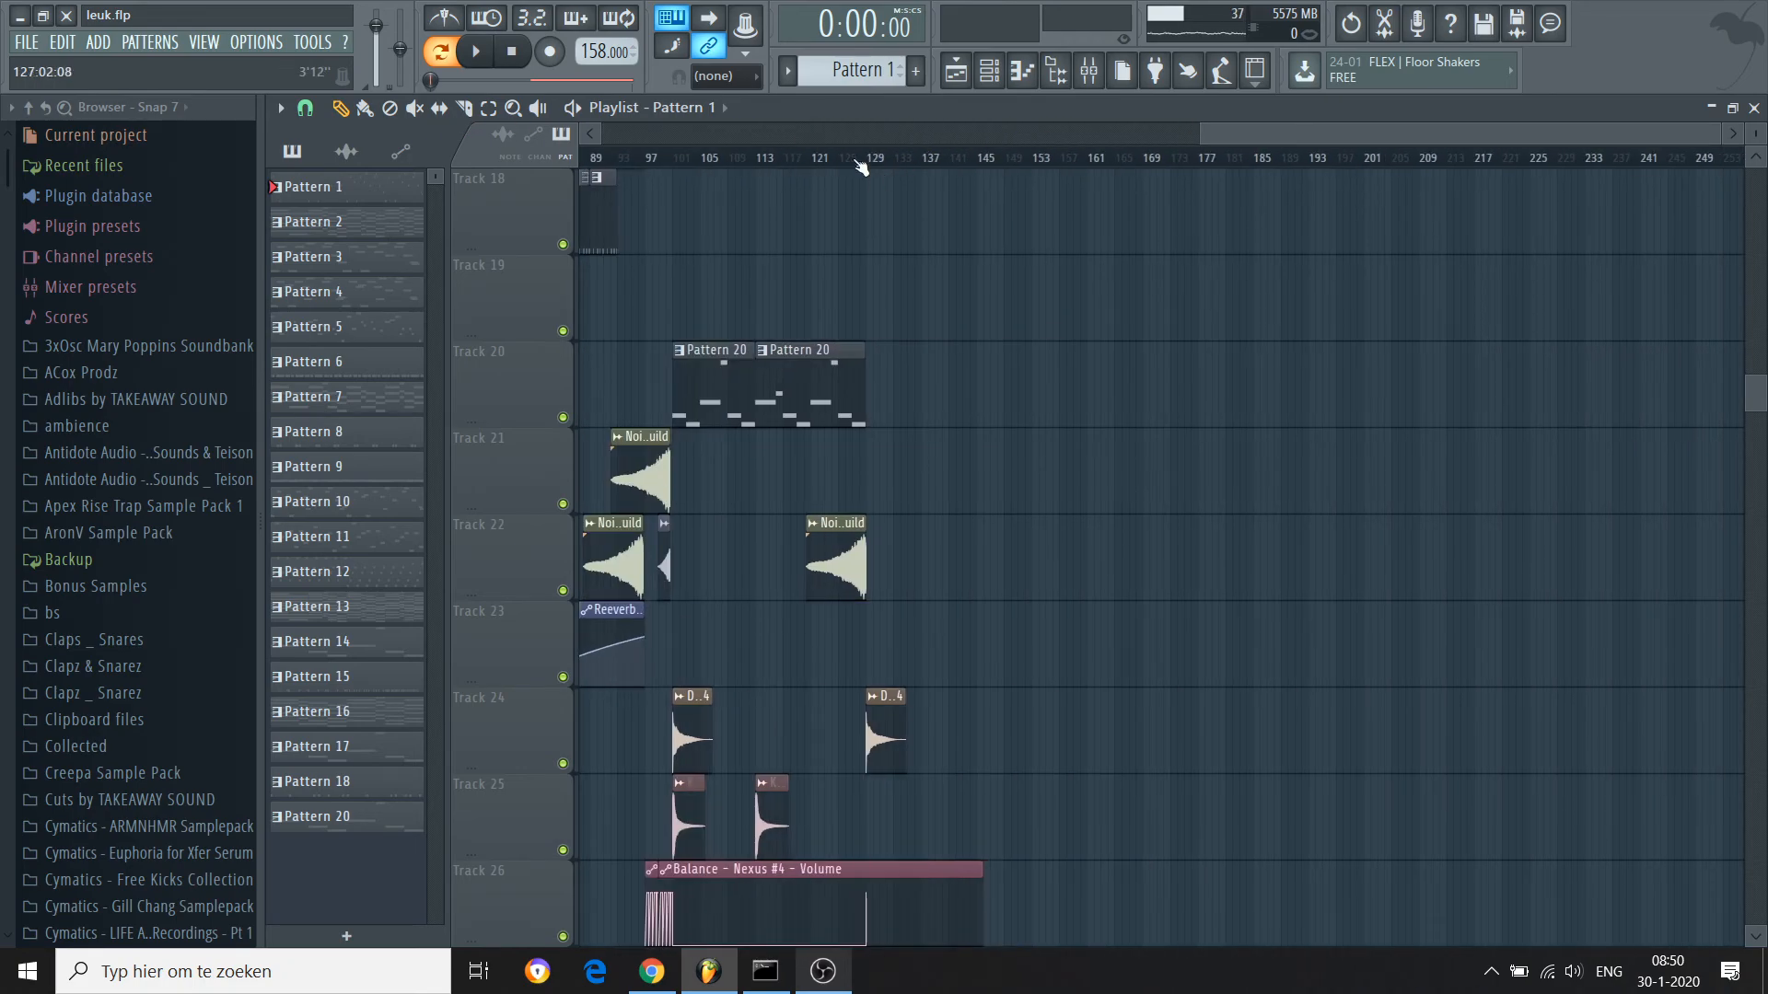
pyautogui.moveTo(861, 167); pyautogui.dragTo(871, 166)
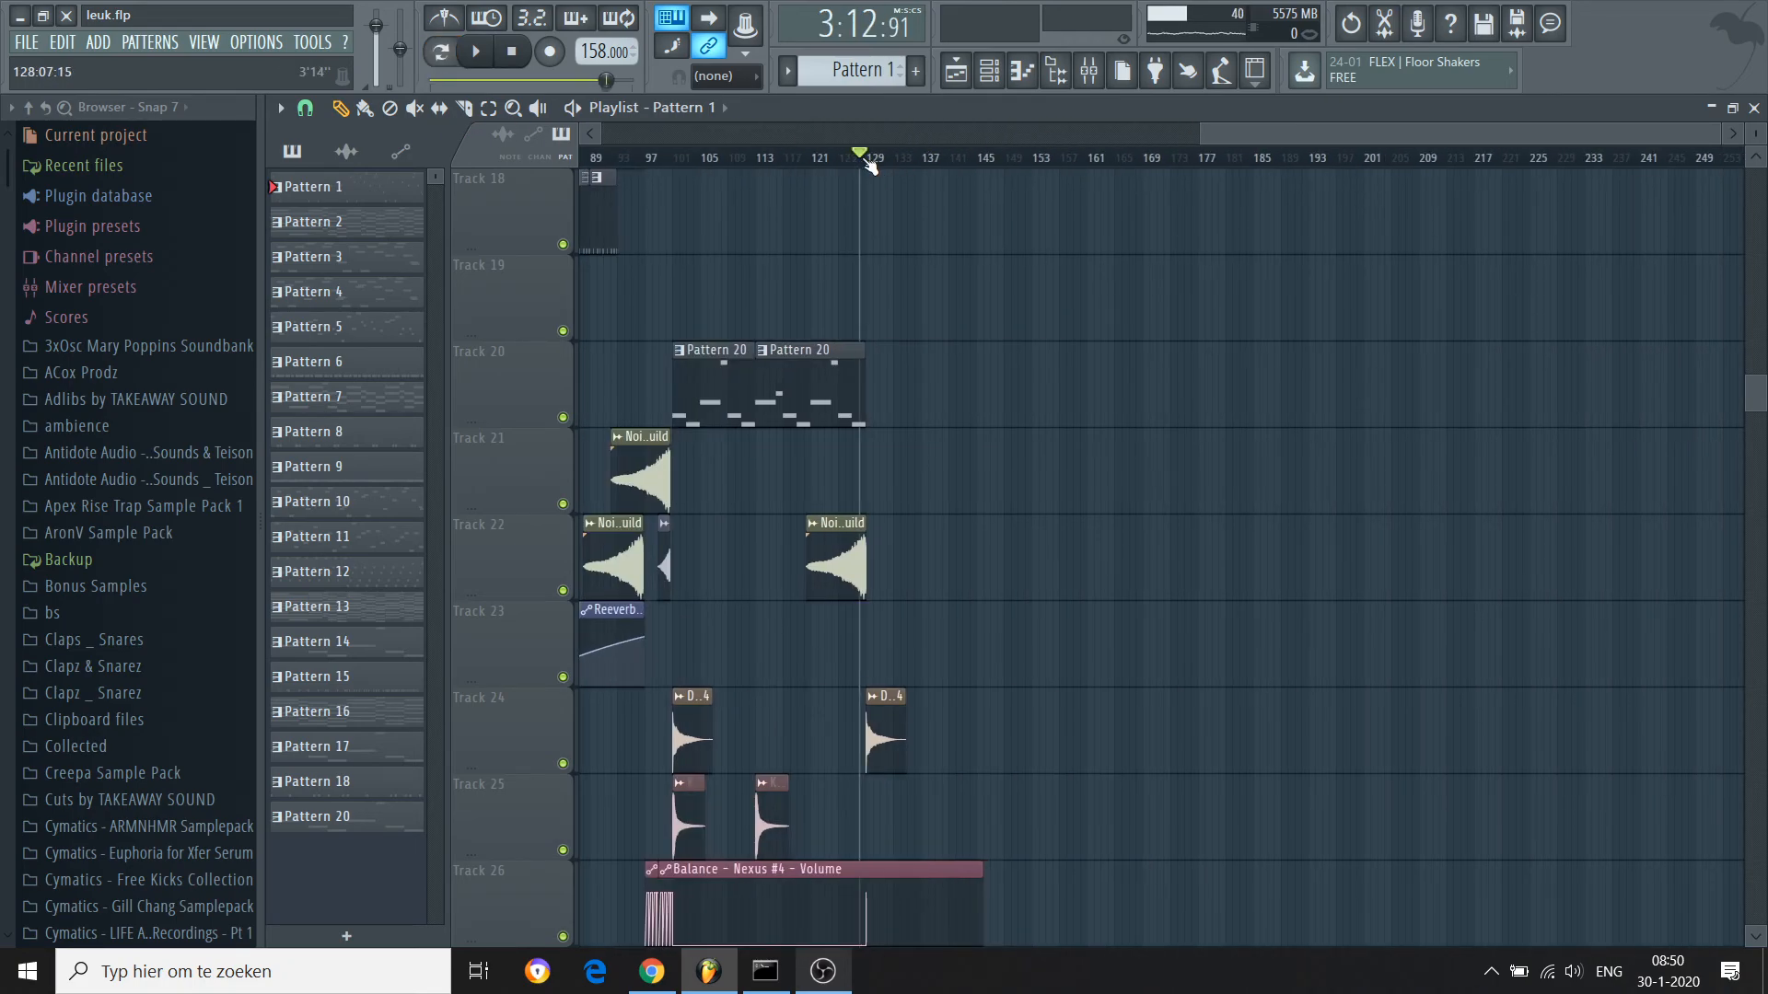
pyautogui.press('space')
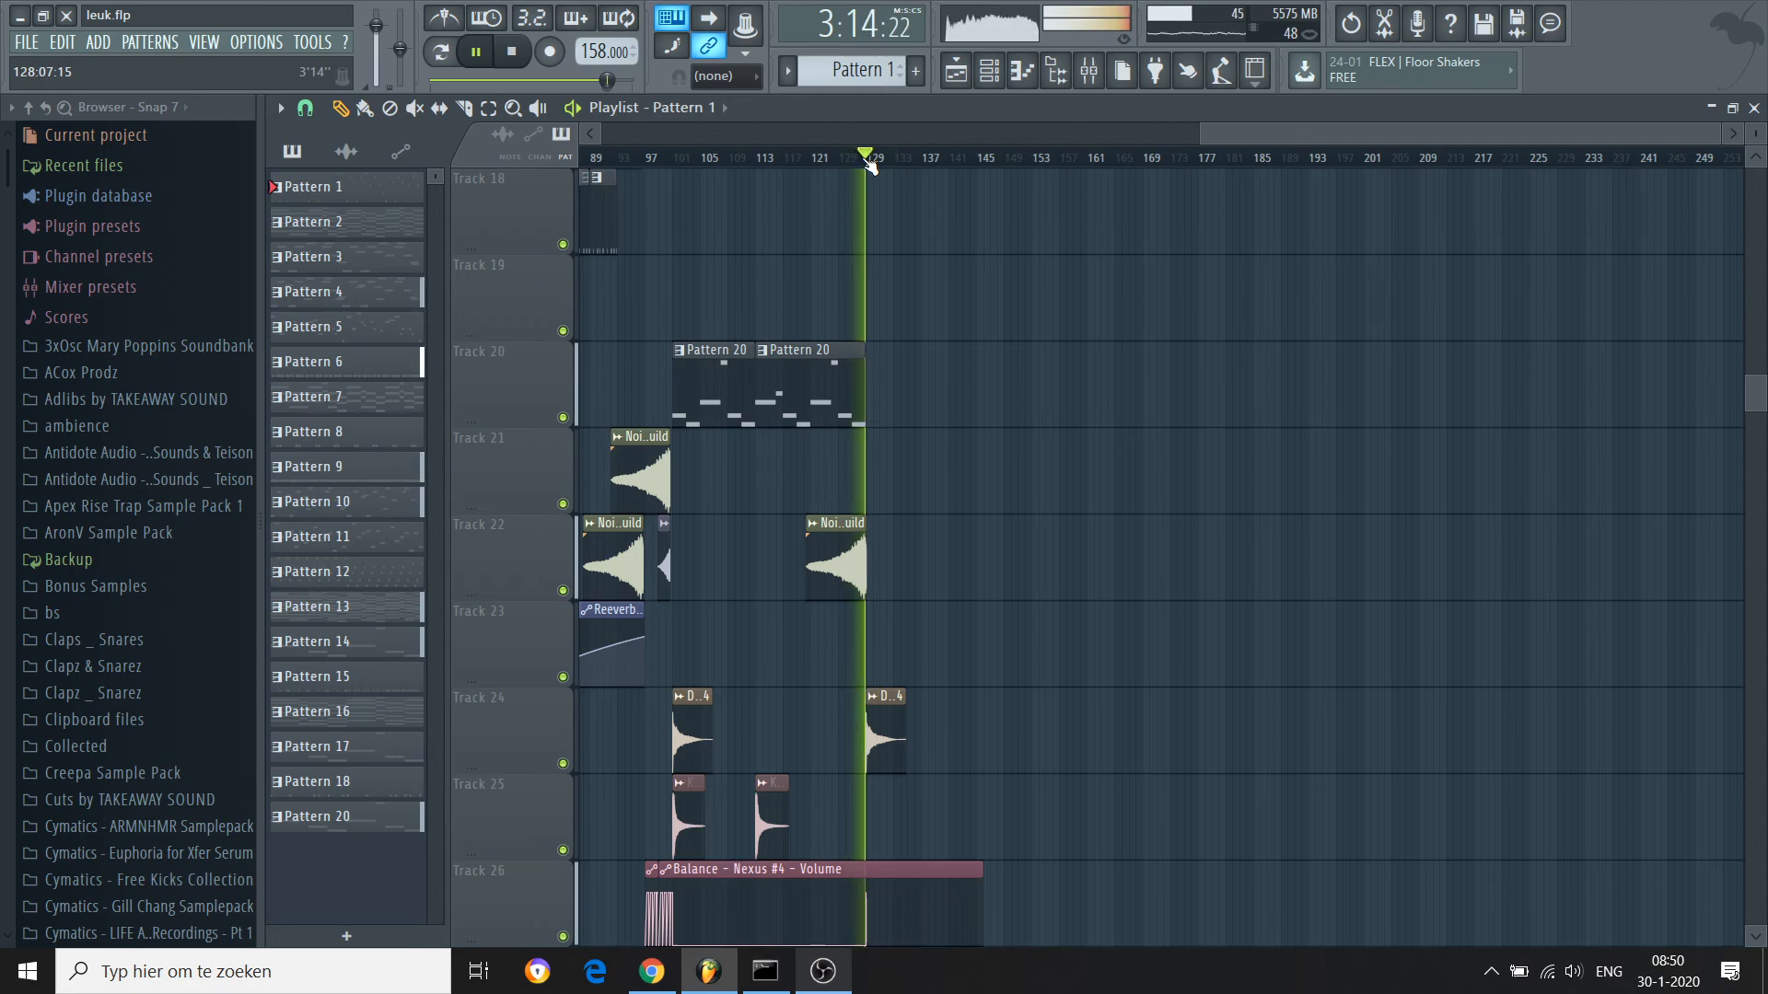
pyautogui.press('space')
# Review the song arrangement in the playlist and shrink the track heights to show about 42 tracks from Track 1 down
pyautogui.scroll(-4, 870, 167)
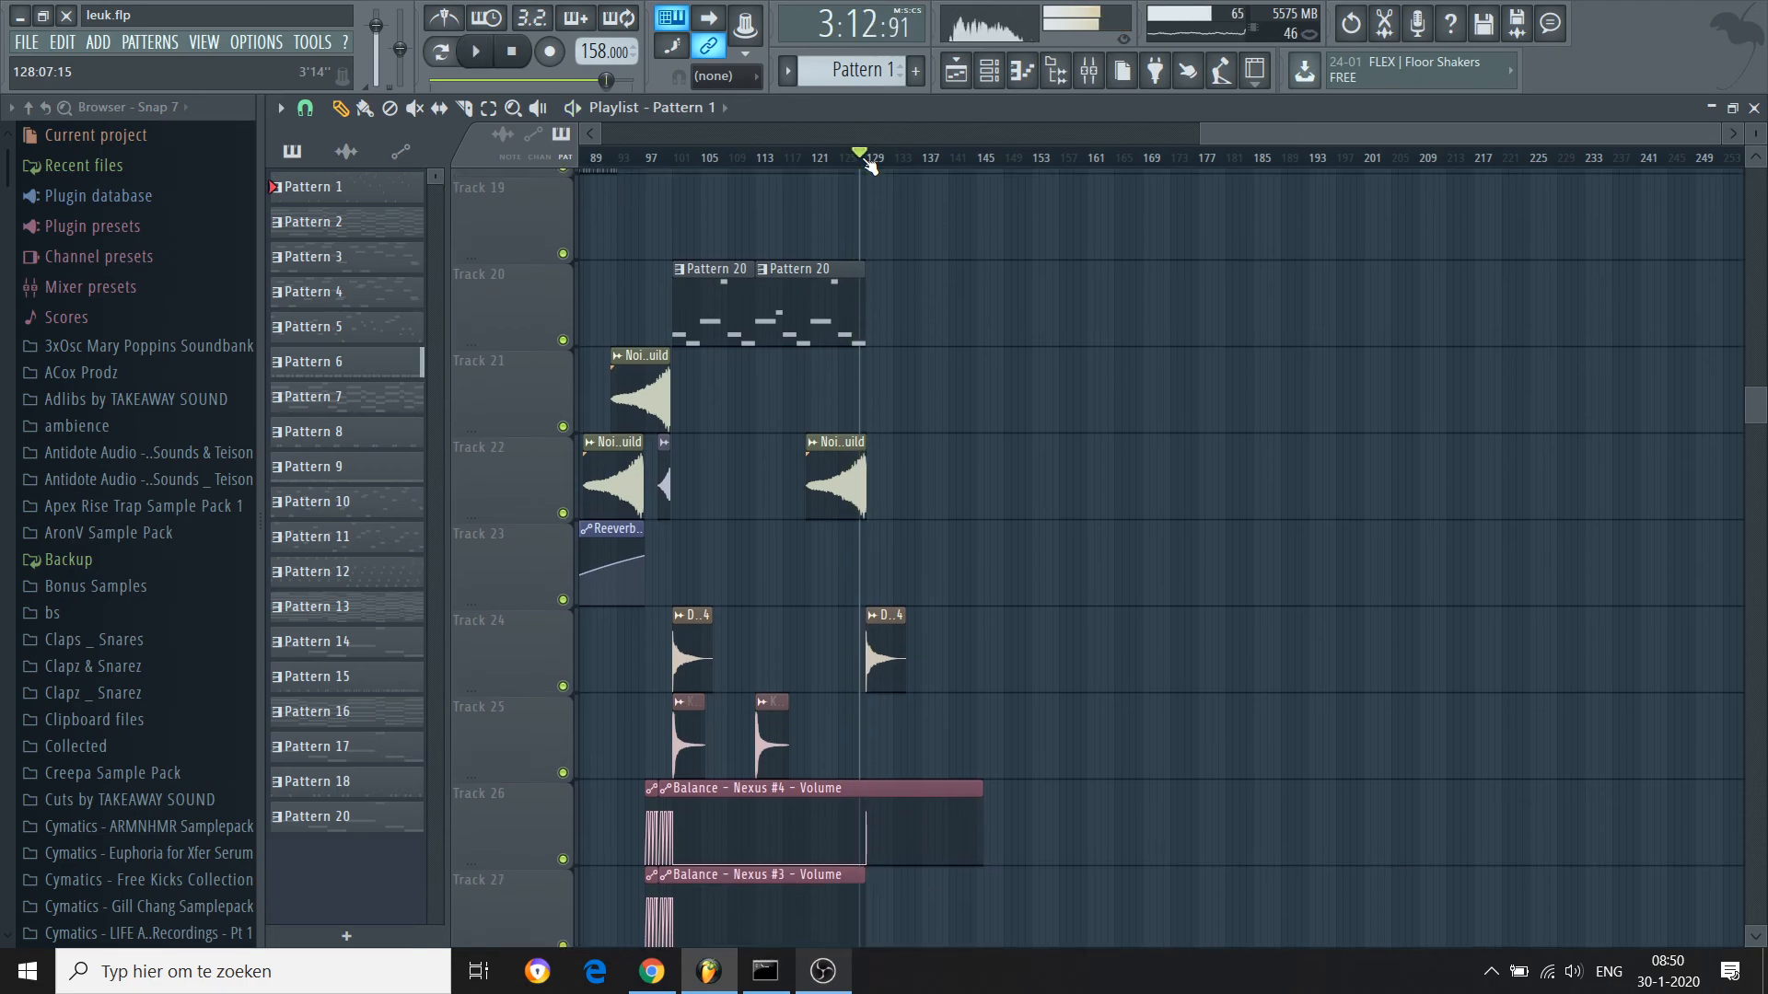
pyautogui.scroll(3, 870, 167)
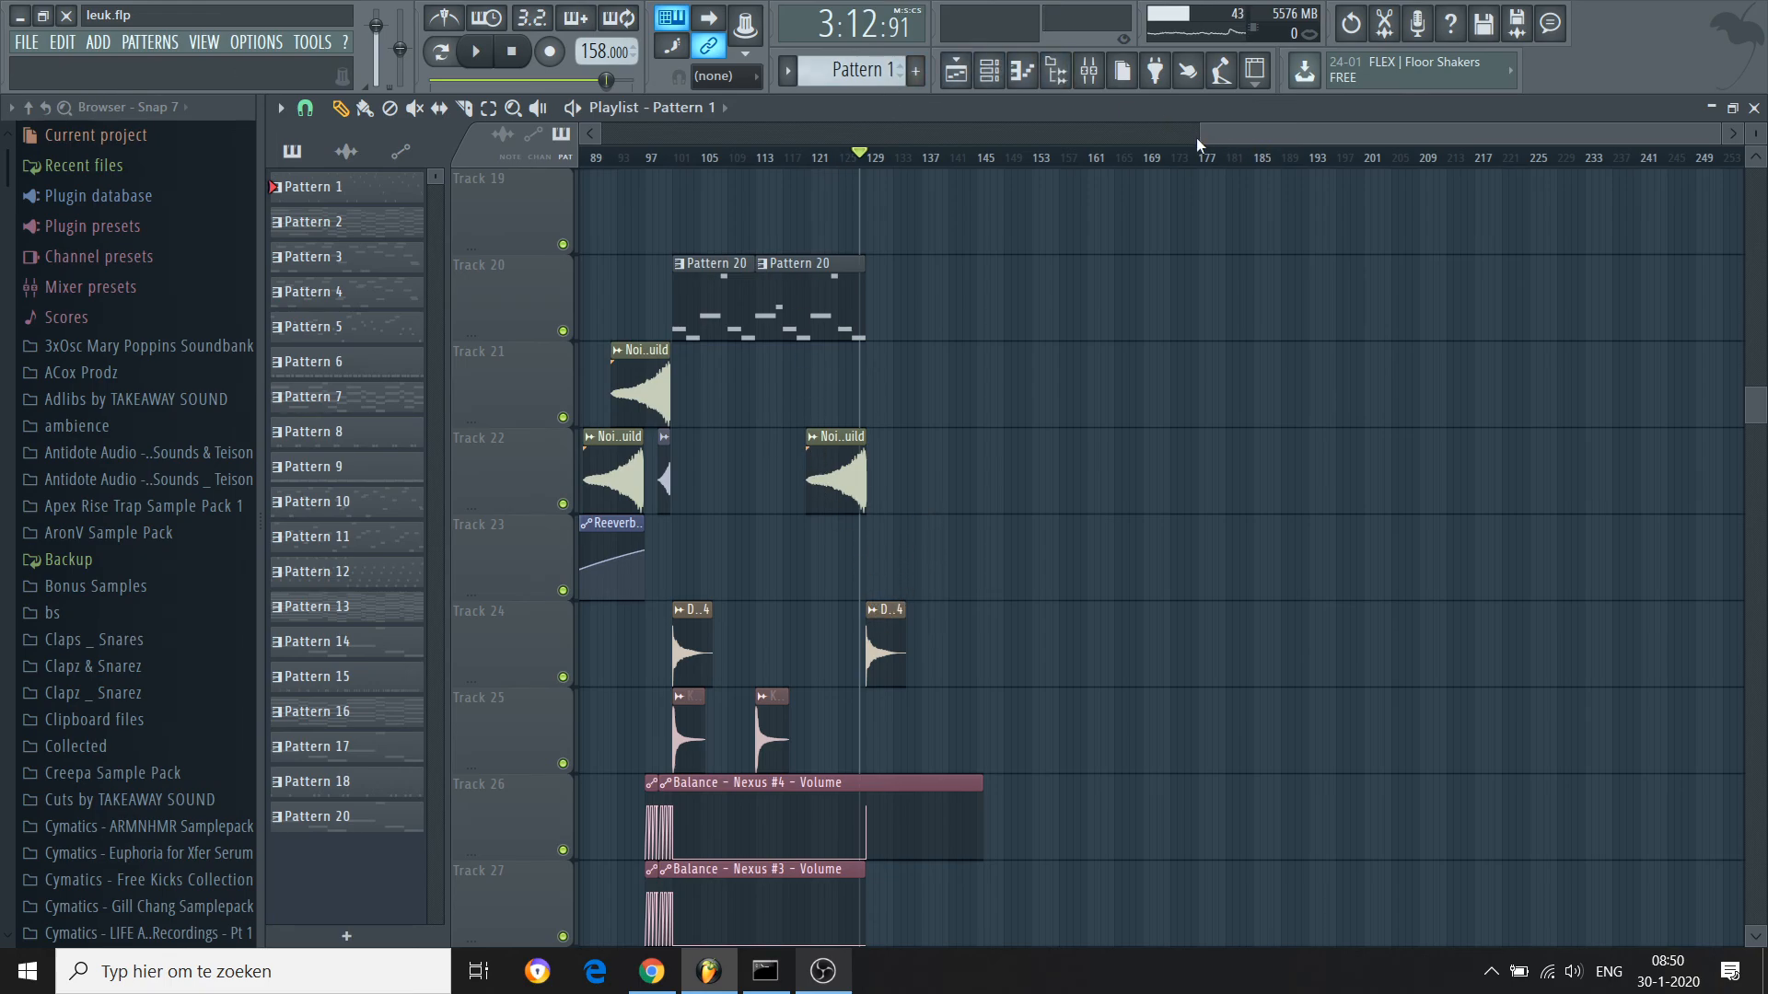
pyautogui.moveTo(1199, 137); pyautogui.dragTo(432, 205)
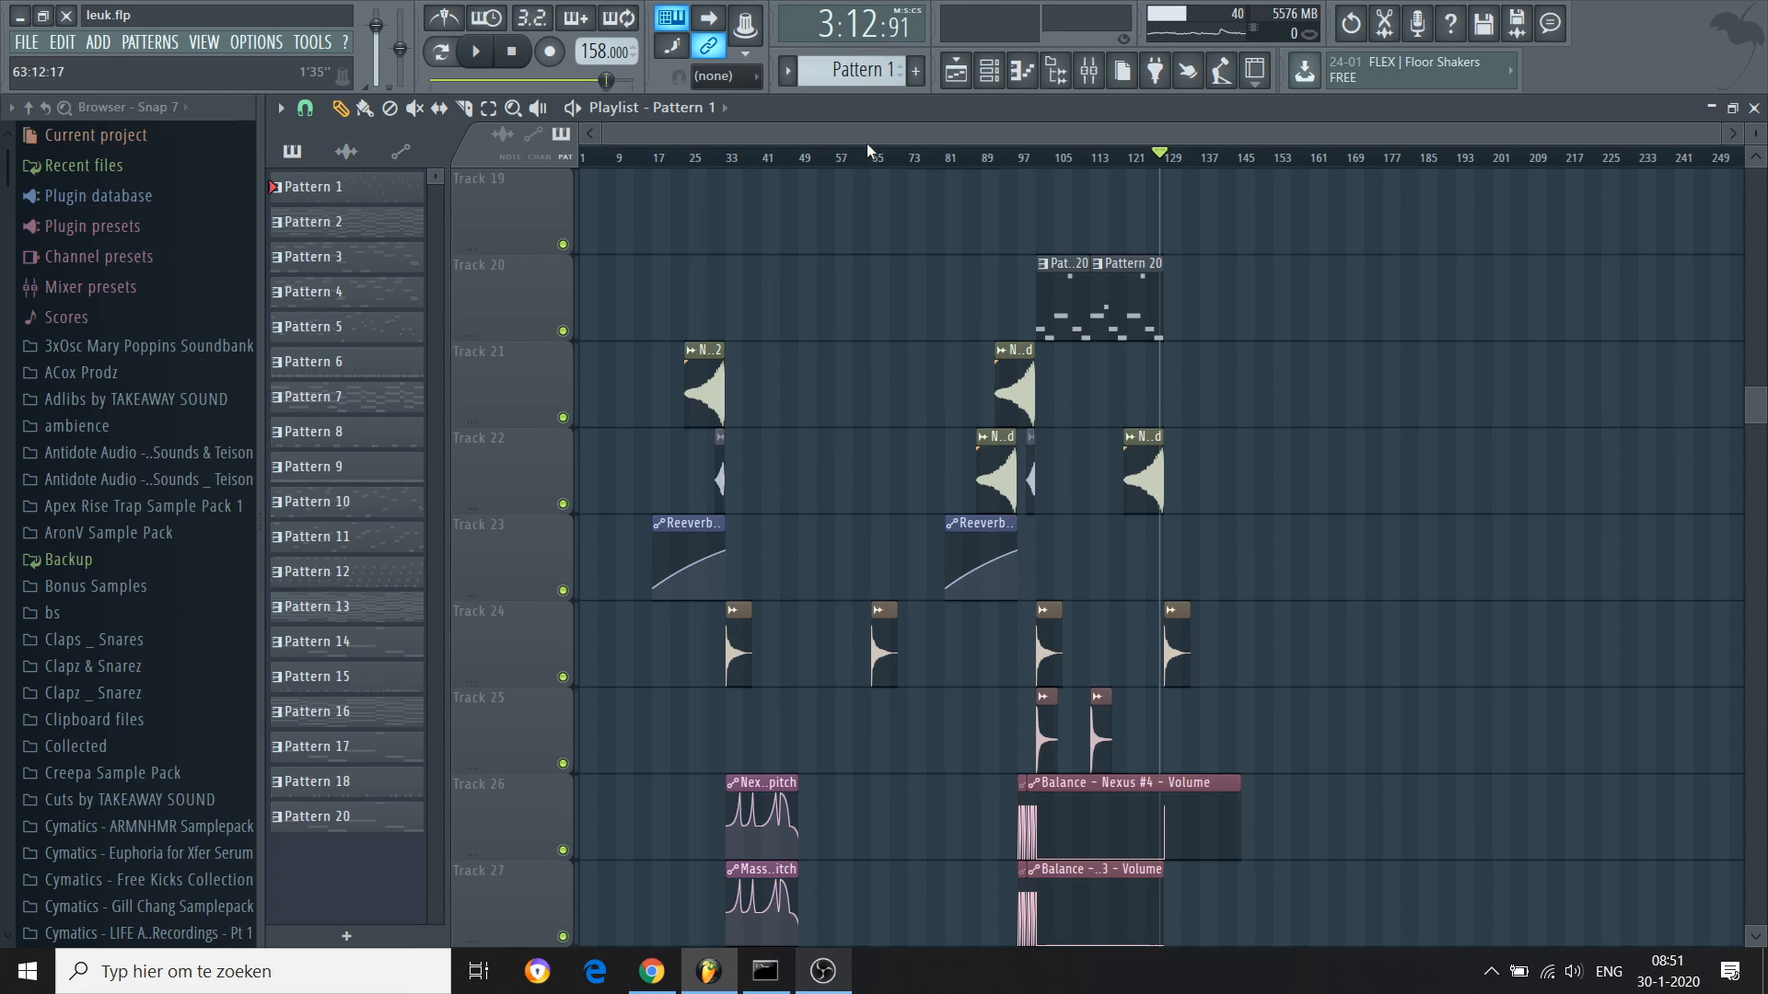
pyautogui.moveTo(880, 142); pyautogui.dragTo(1199, 181)
pyautogui.moveTo(1755, 405); pyautogui.dragTo(1711, 147)
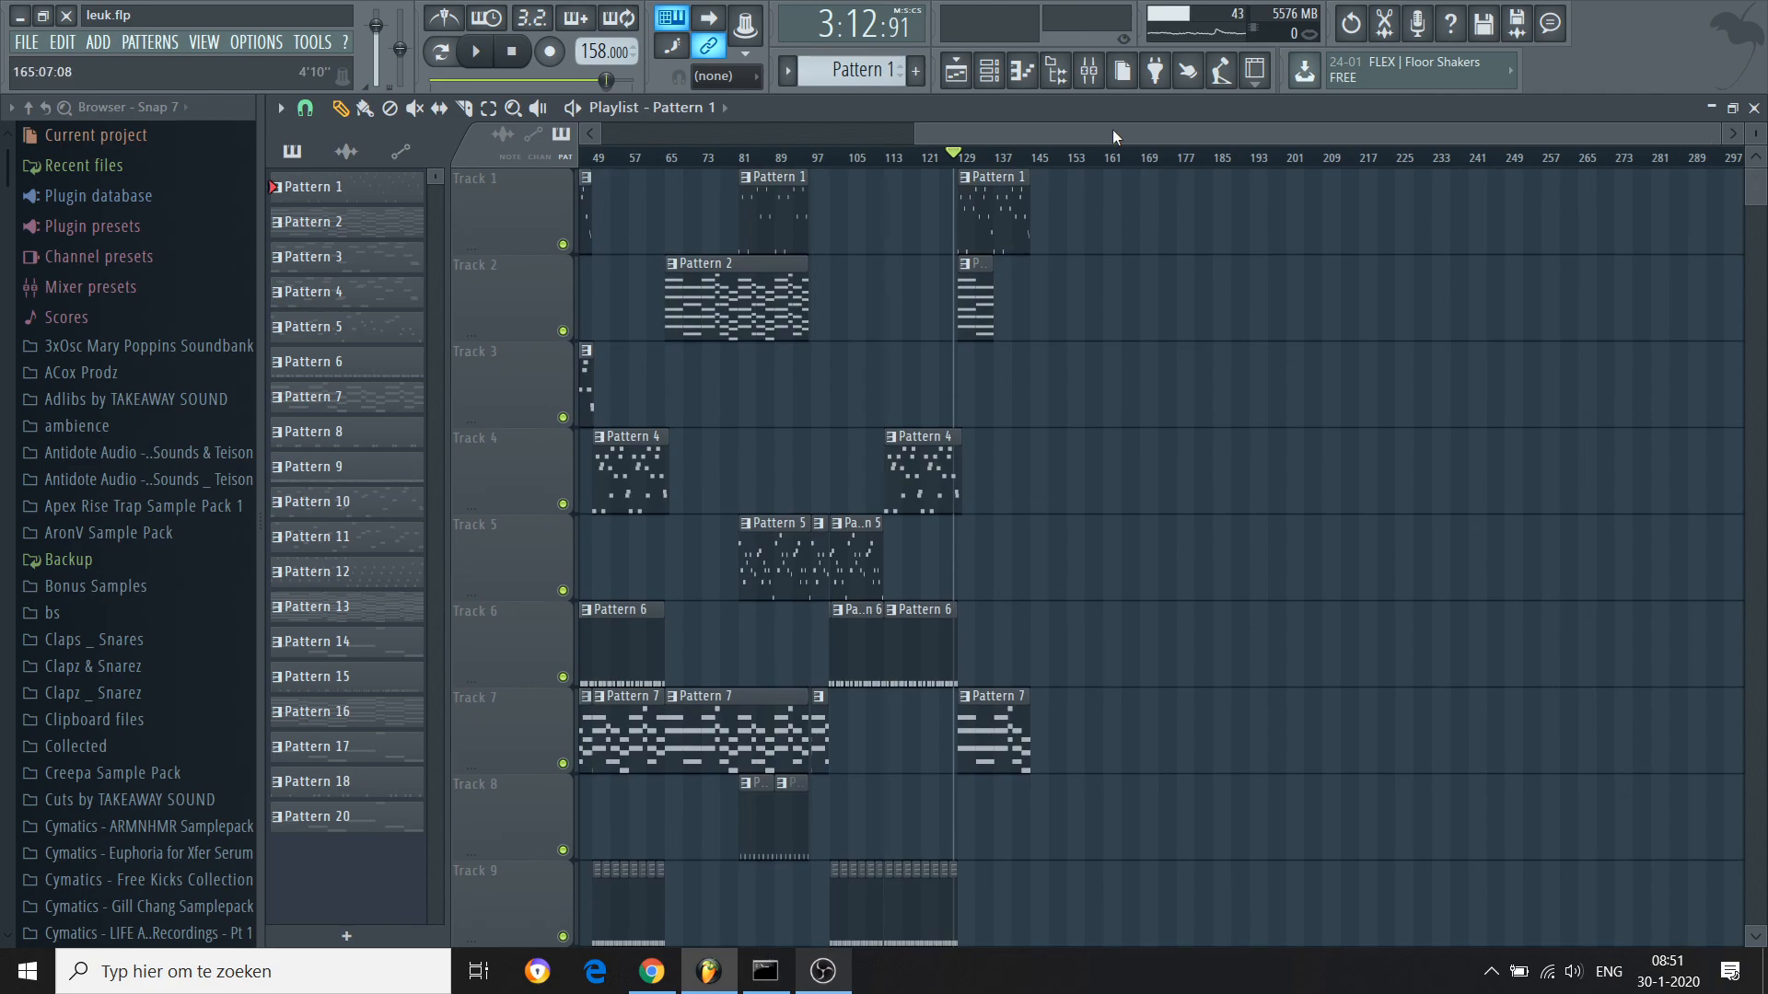
pyautogui.moveTo(1116, 136); pyautogui.dragTo(700, 134)
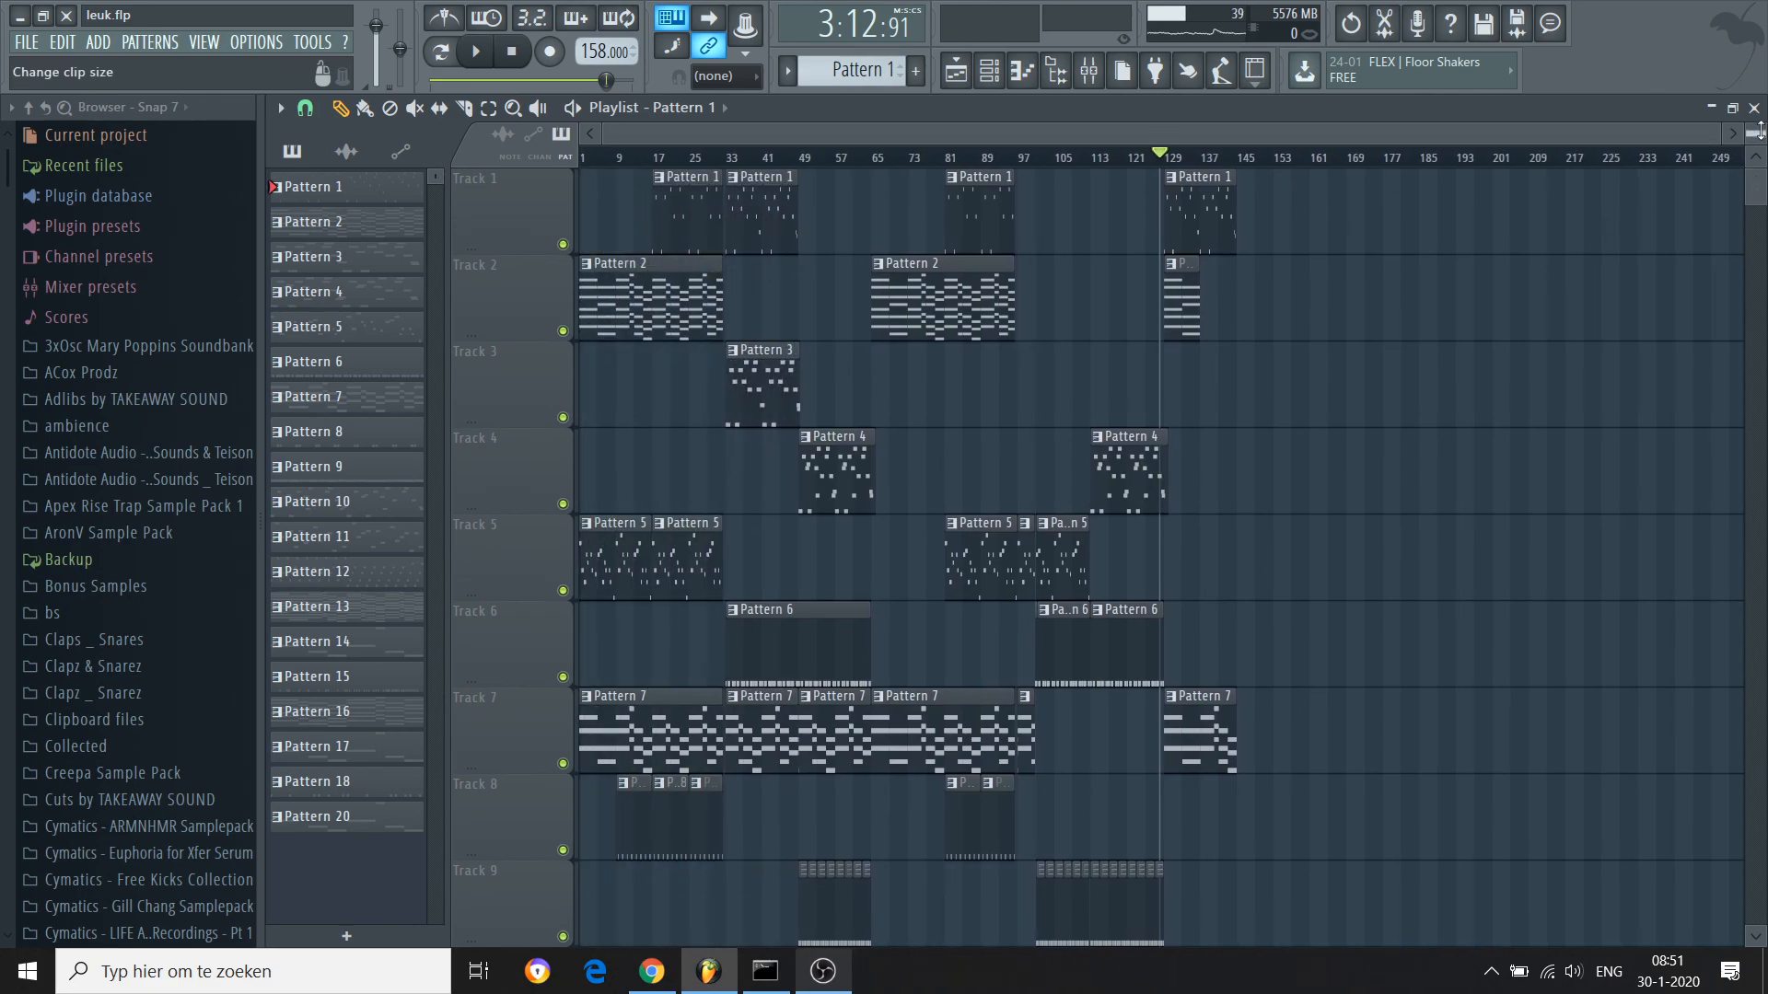
pyautogui.moveTo(1756, 135); pyautogui.dragTo(1756, 83)
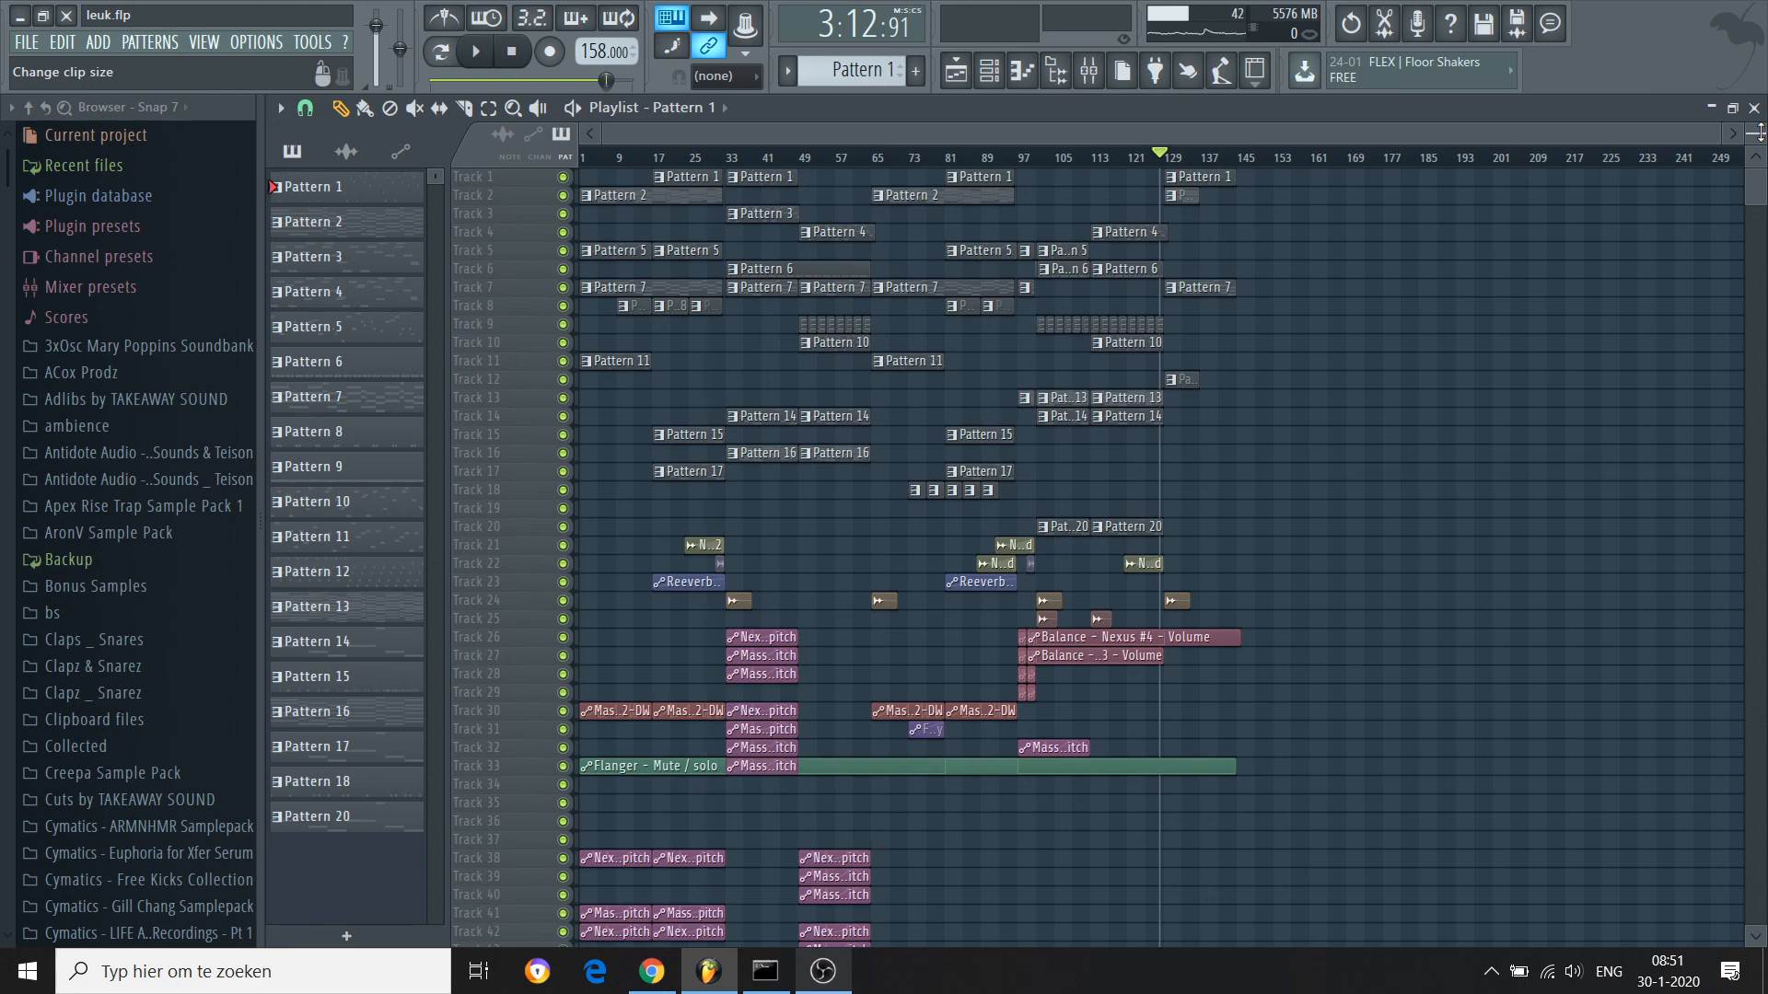
# Switch to the OBS window with the recording controls
pyautogui.click(822, 971)
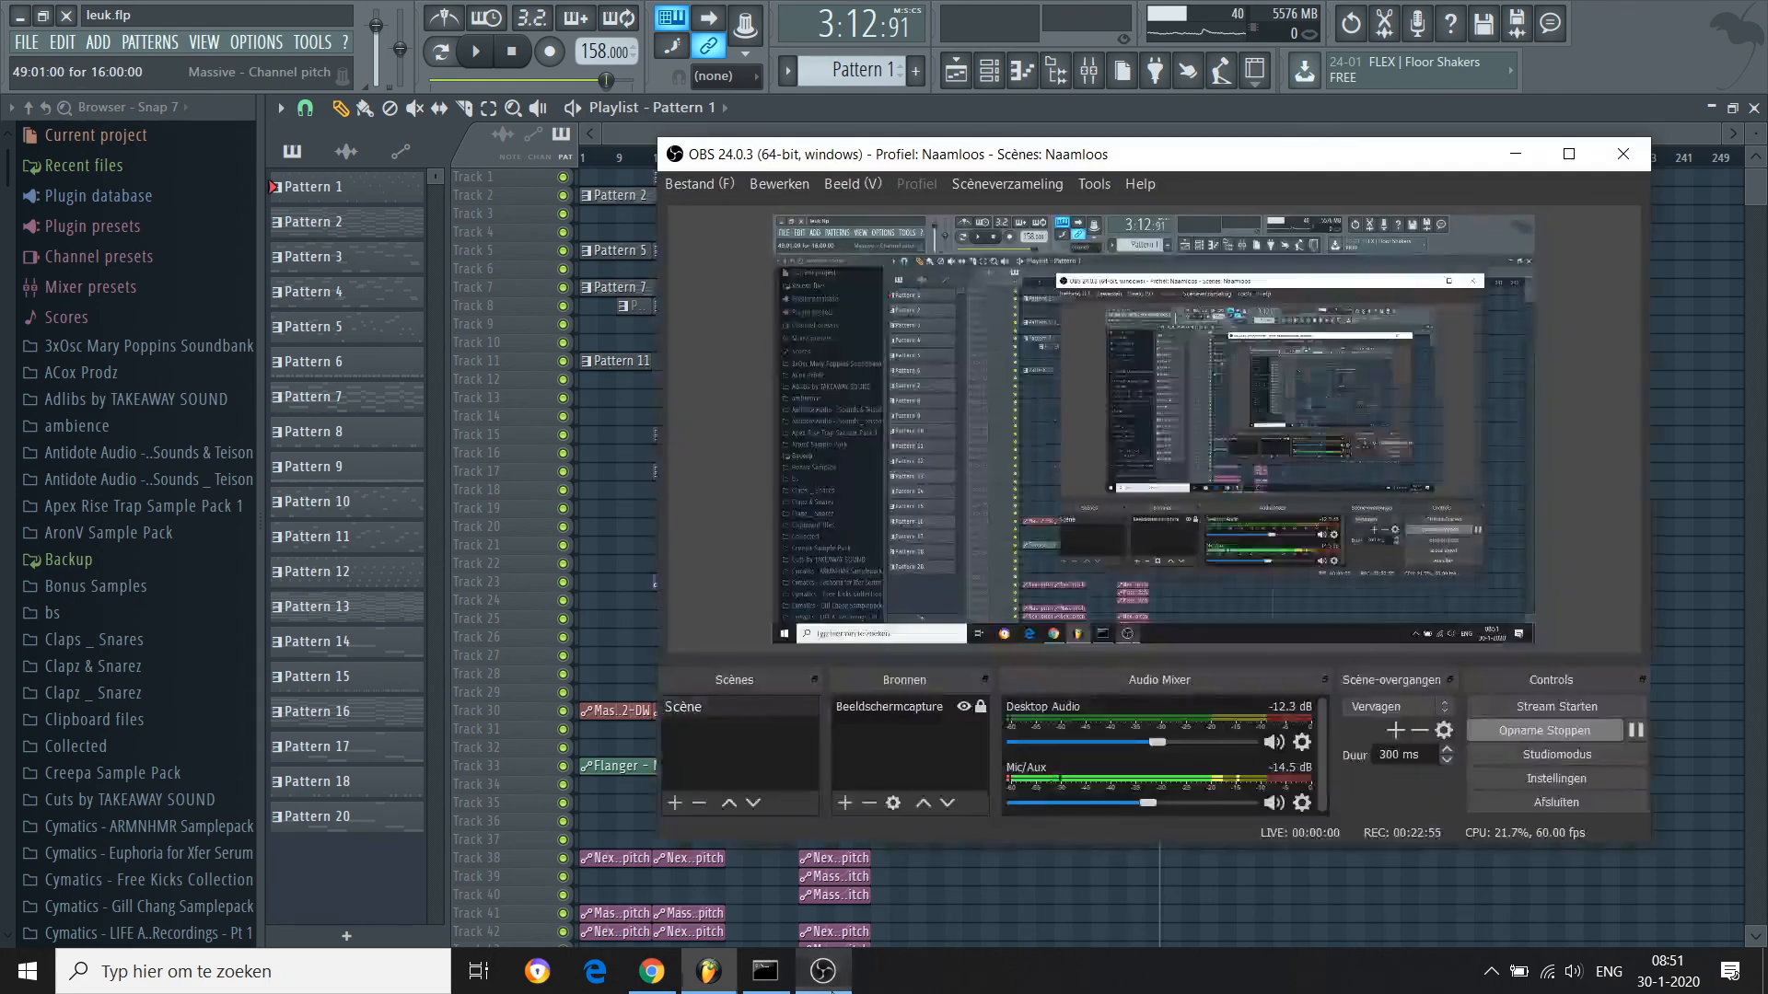